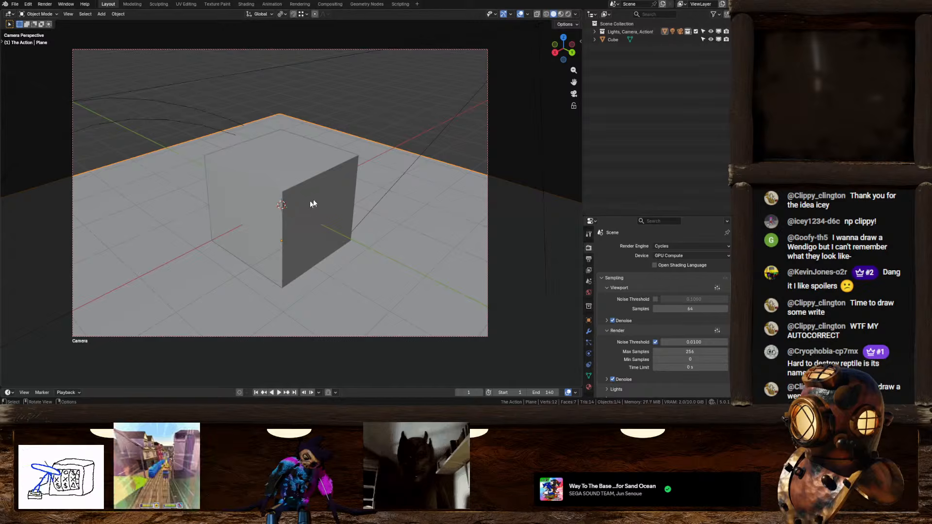
# Delete the ground plane from the scene
pyautogui.press('KP_0')
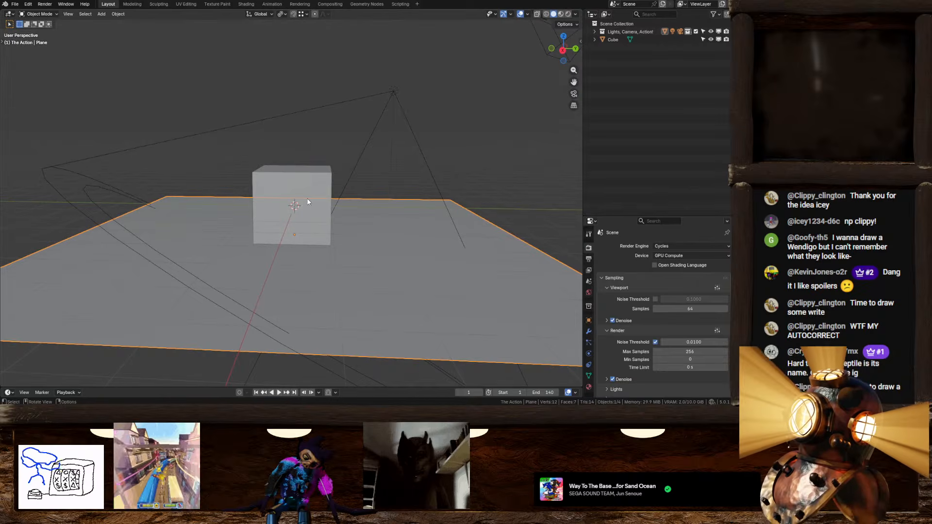
pyautogui.press('x')
pyautogui.click(369, 259)
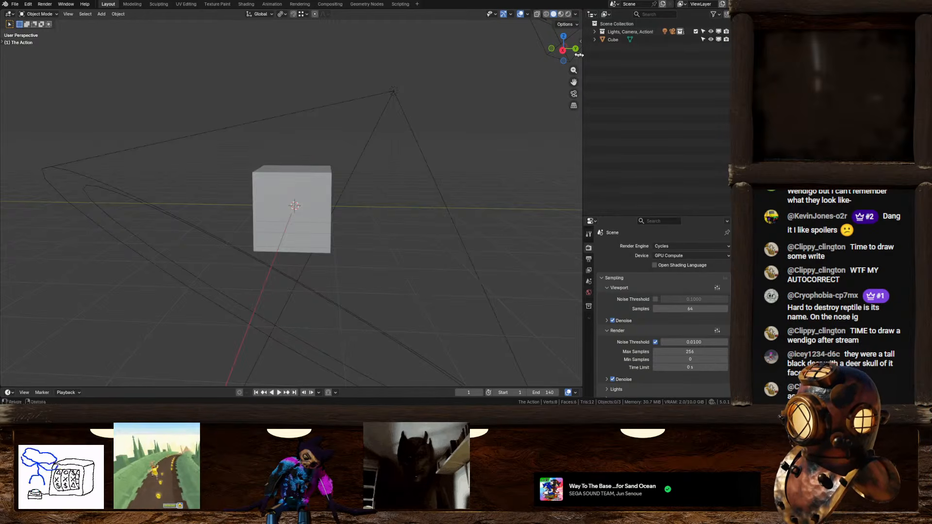
# Add the black-and-white sea creature image as a reference in the right orthographic view, enlarge it about 1.49 times and place it beside the cube
pyautogui.click(562, 50)
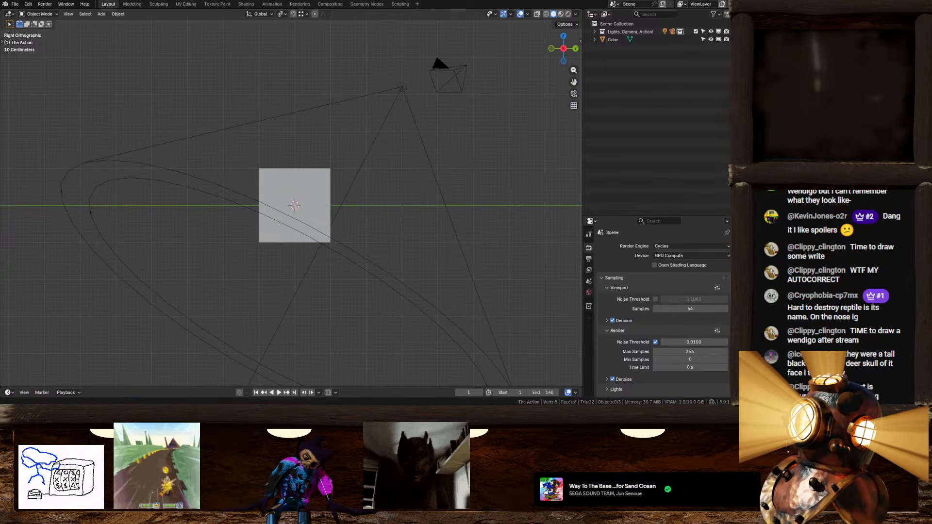
pyautogui.moveTo(238, 130); pyautogui.dragTo(237, 130)
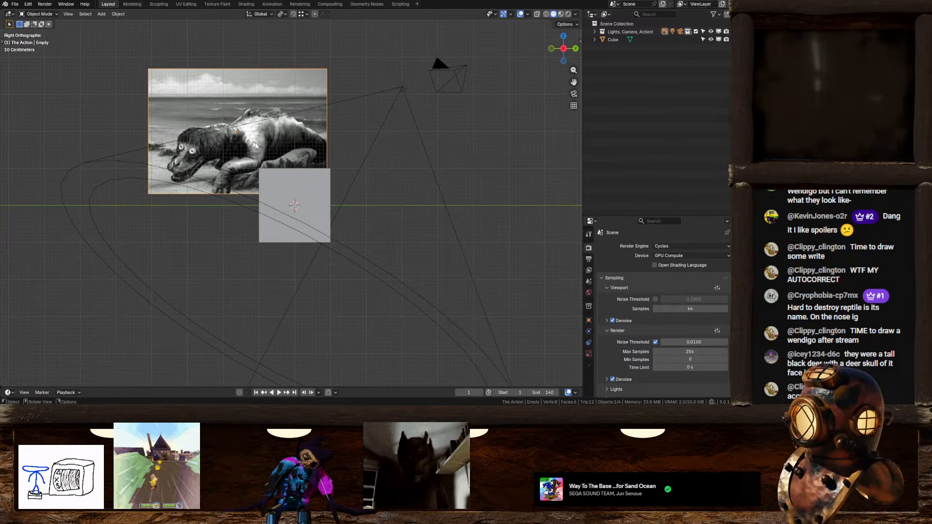
pyautogui.press('s')
pyautogui.click(335, 140)
pyautogui.scroll(-4, 308, 156)
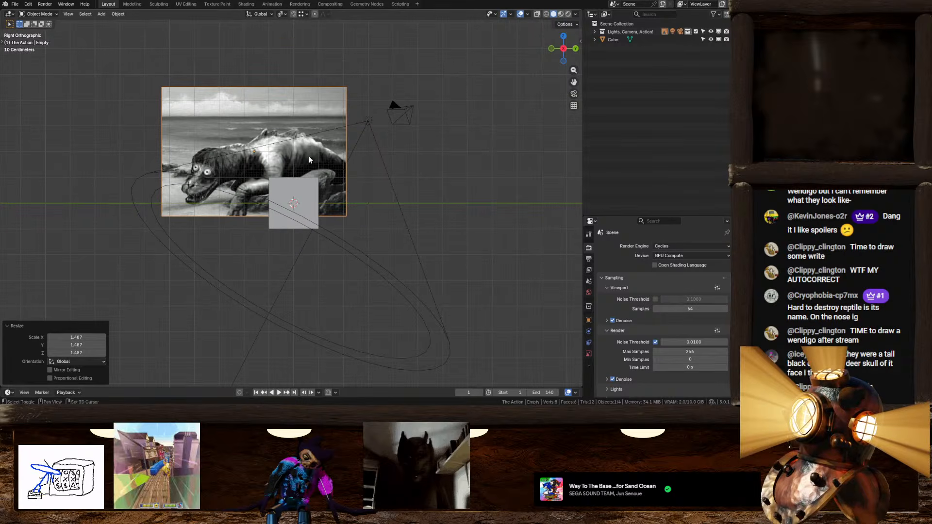
pyautogui.press('g')
pyautogui.click(326, 178)
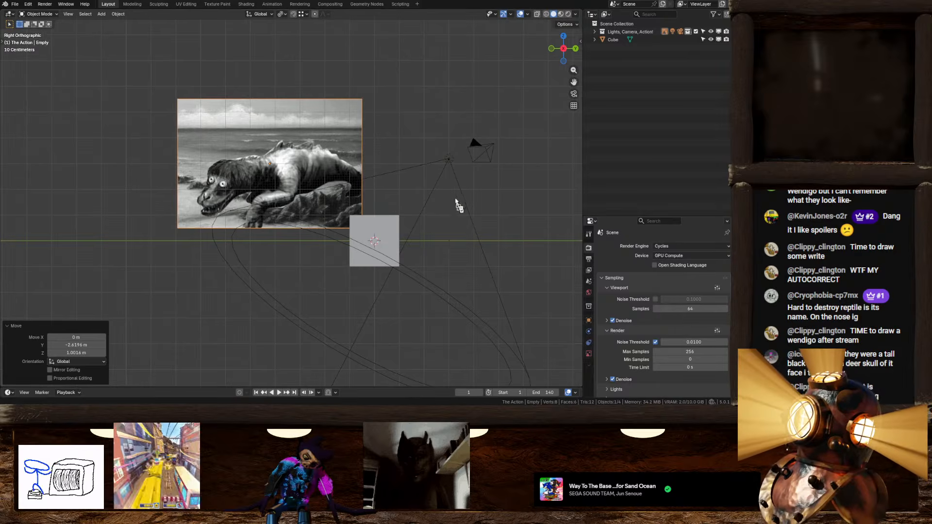
# Add the closed-jaw carcass photo as a second reference, enlarge it and place it above the cube beside the black-and-white image
pyautogui.moveTo(457, 204); pyautogui.dragTo(458, 168)
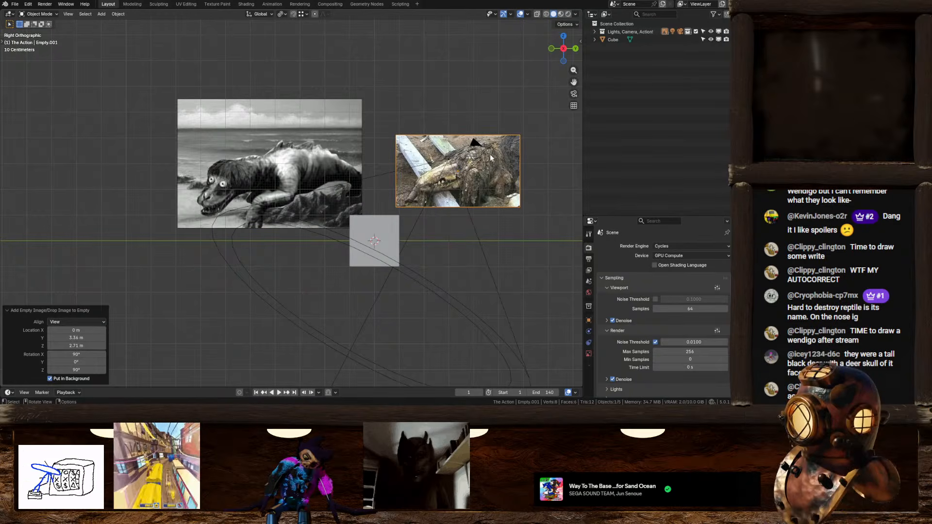
pyautogui.click(506, 160)
pyautogui.press('s')
pyautogui.click(551, 160)
pyautogui.keyDown('shift'); pyautogui.moveTo(509, 166); pyautogui.dragTo(406, 173, button='middle'); pyautogui.keyUp('shift')
pyautogui.press('g')
pyautogui.click(434, 132)
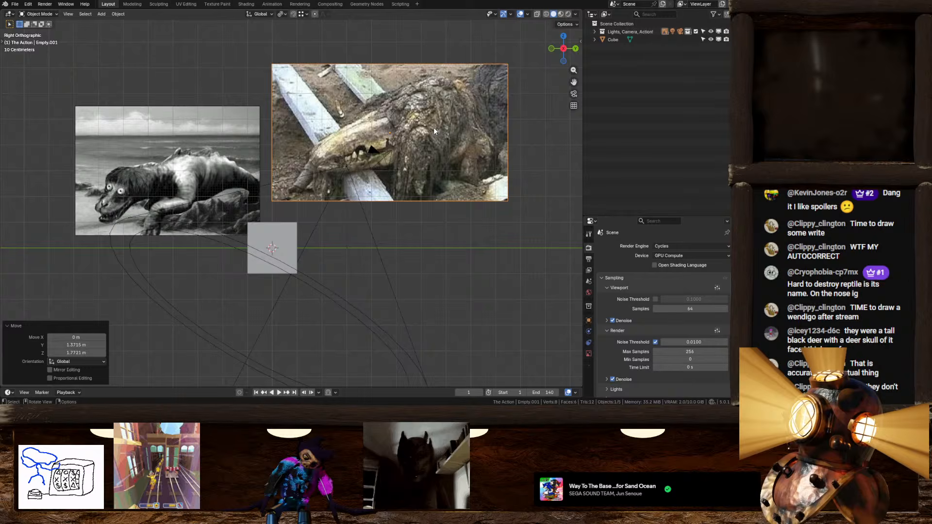
pyautogui.press('g')
pyautogui.click(440, 173)
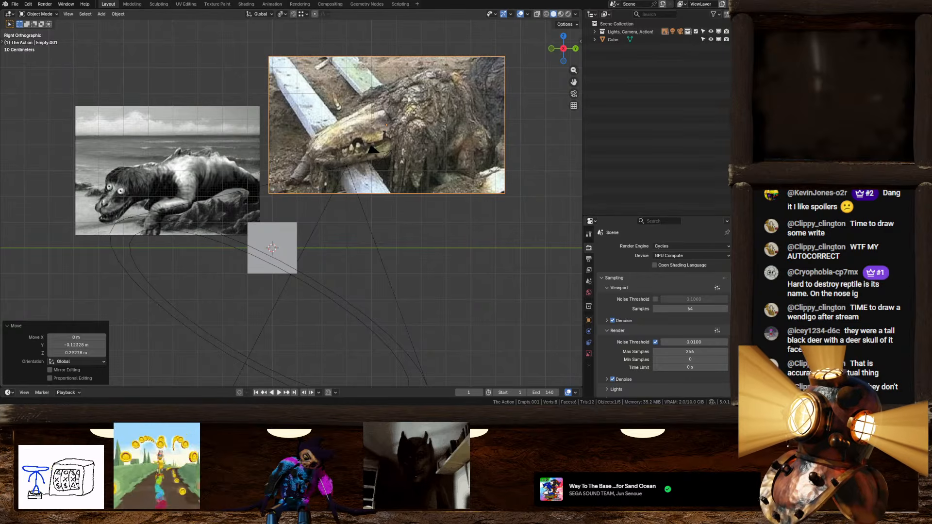
# Add the open-jawed carcass photo as a third reference and move it to overlap the upper corner of the larger carcass photo
pyautogui.moveTo(243, 96); pyautogui.dragTo(210, 62)
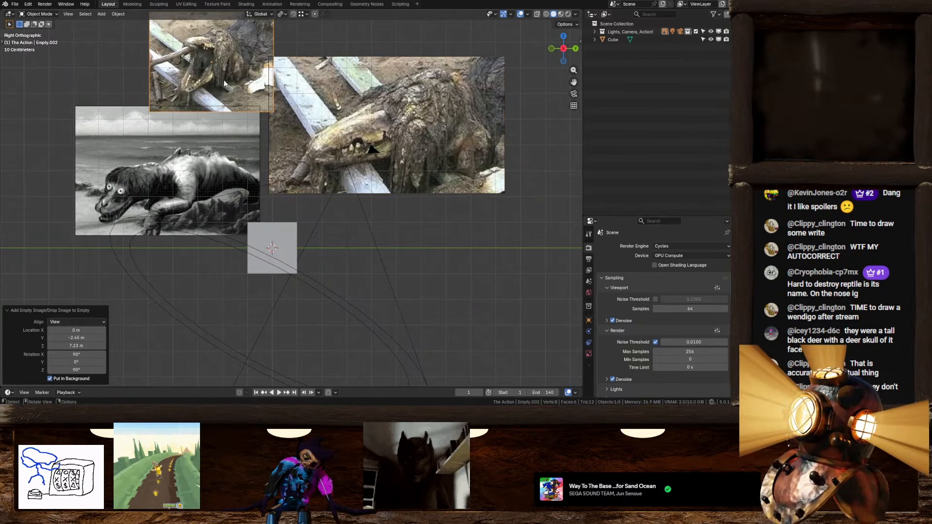
pyautogui.keyDown('shift'); pyautogui.moveTo(224, 78); pyautogui.dragTo(294, 153, button='middle'); pyautogui.keyUp('shift')
pyautogui.press('g')
pyautogui.click(272, 115)
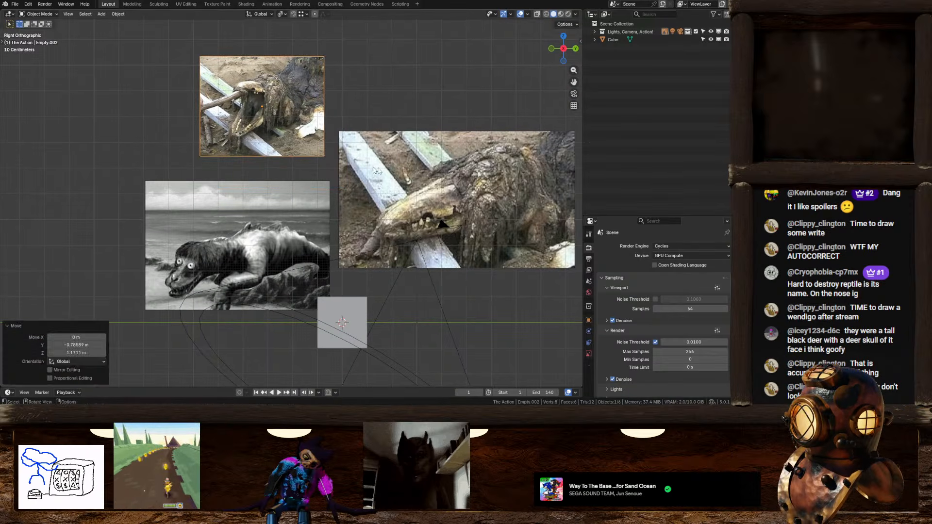
pyautogui.keyDown('shift'); pyautogui.moveTo(272, 115); pyautogui.dragTo(244, 103, button='middle'); pyautogui.keyUp('shift')
pyautogui.press('g')
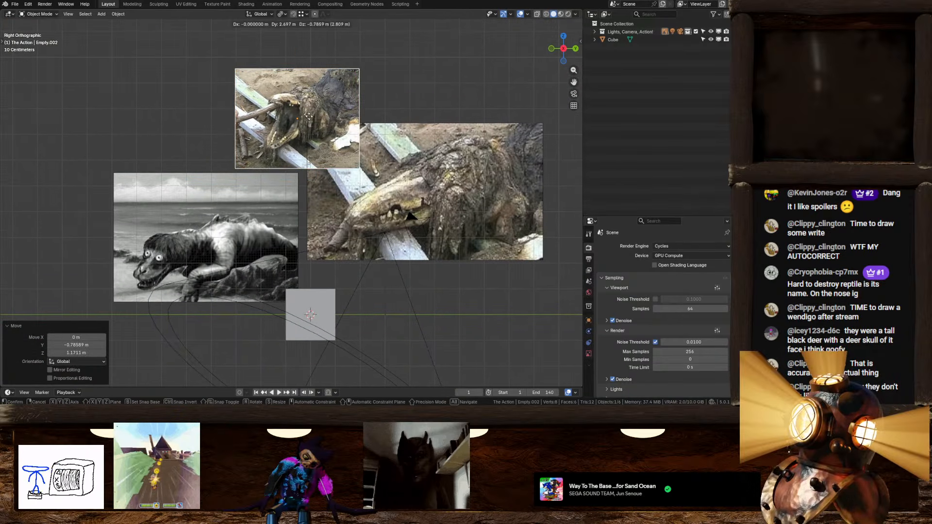
pyautogui.click(340, 129)
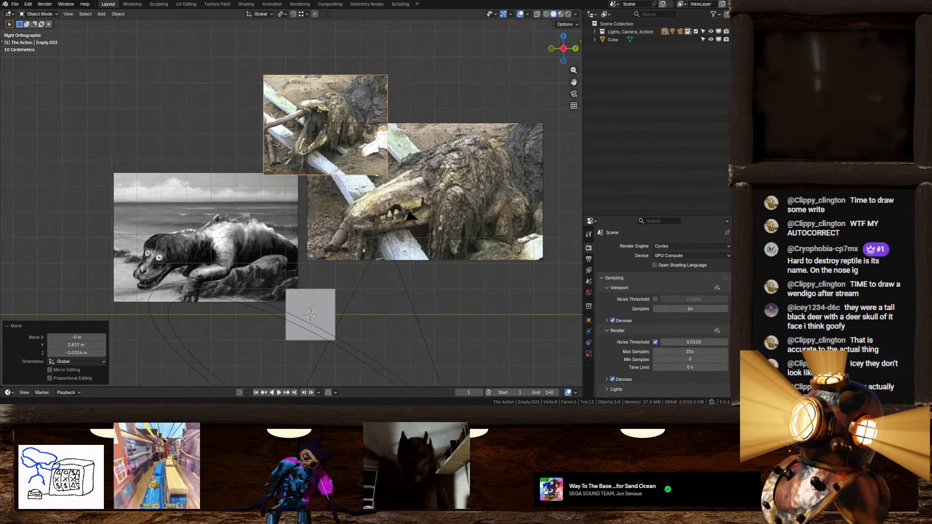
# Add the seal photo as a fourth reference, scale it up about 2.11 times and shift it lower over the cube
pyautogui.moveTo(591, 280); pyautogui.dragTo(373, 312)
pyautogui.keyDown('shift'); pyautogui.moveTo(432, 317); pyautogui.dragTo(418, 189, button='middle'); pyautogui.keyUp('shift')
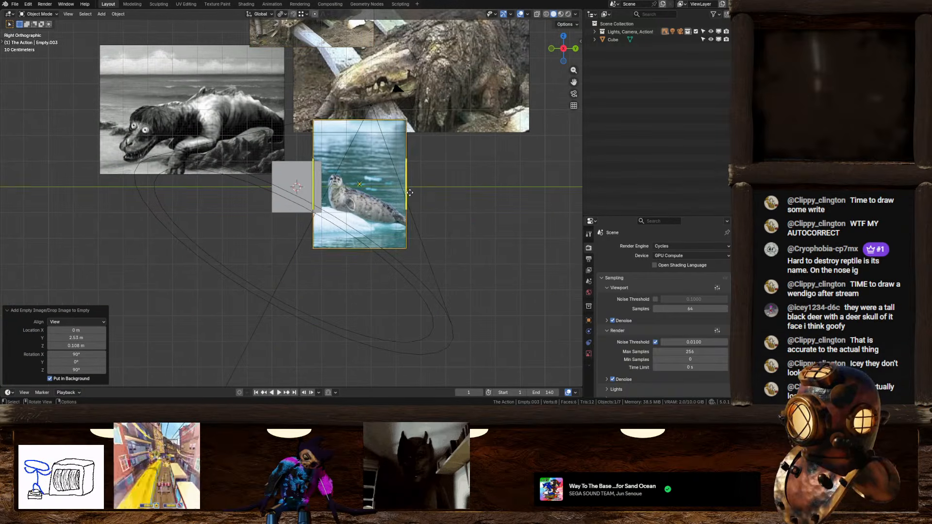
pyautogui.press('s')
pyautogui.click(398, 196)
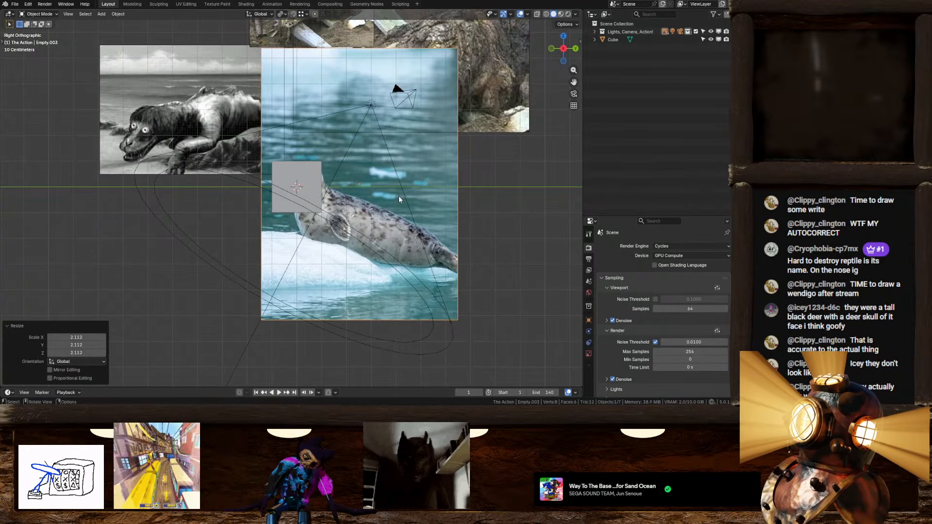
pyautogui.press('g')
pyautogui.click(382, 237)
# Rotate the seal photo -25° to level the seal, center it behind the cube and scale it to about 0.76
pyautogui.press('r')
pyautogui.click(430, 184)
pyautogui.press('g')
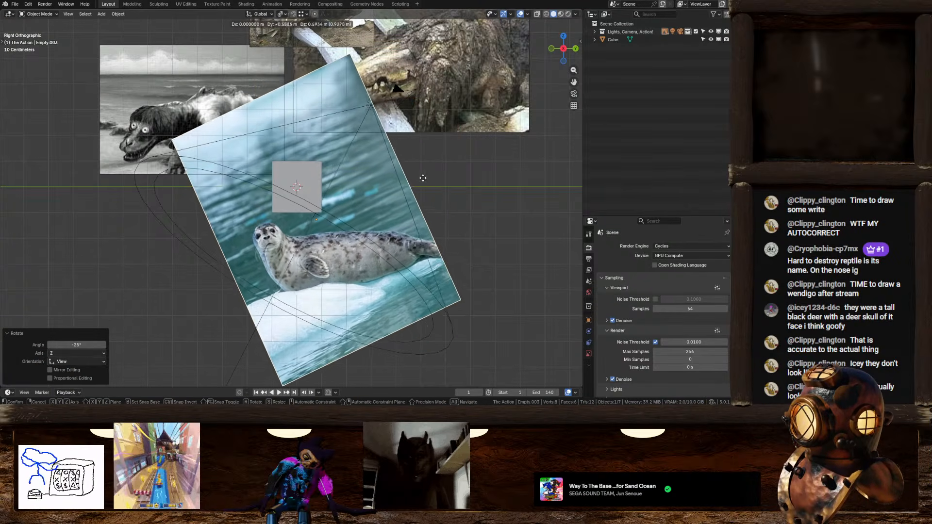
pyautogui.click(390, 118)
pyautogui.press('s')
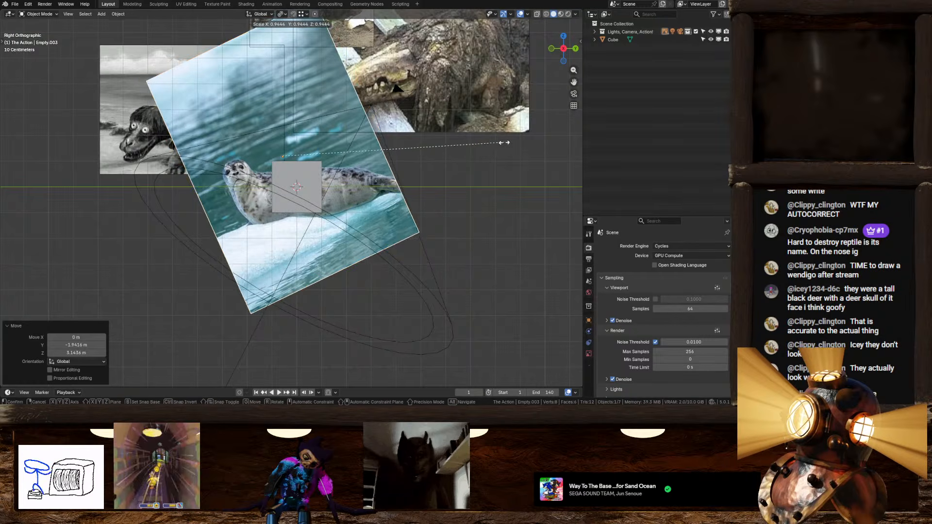
pyautogui.click(459, 142)
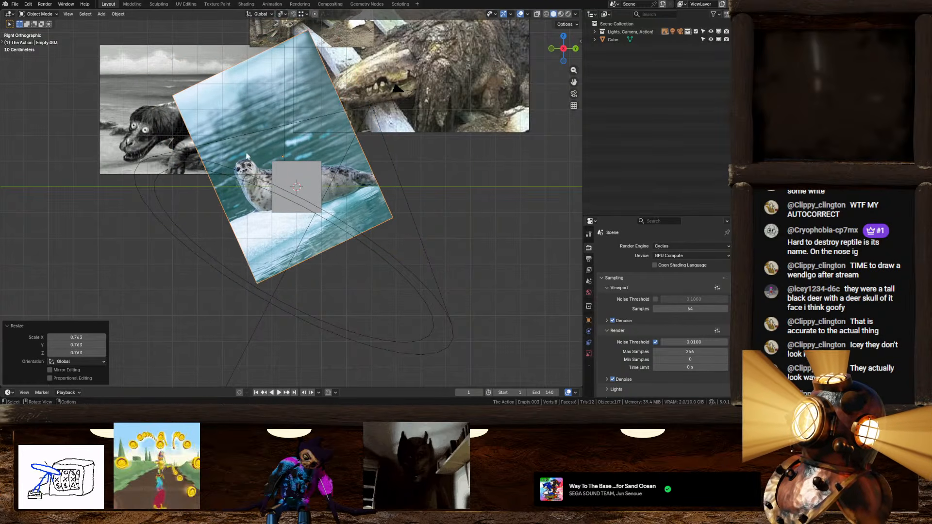
# Examine the arranged reference images up close and check the cube and scene from several angles
pyautogui.keyDown('shift'); pyautogui.moveTo(130, 100); pyautogui.dragTo(178, 199, button='middle'); pyautogui.keyUp('shift')
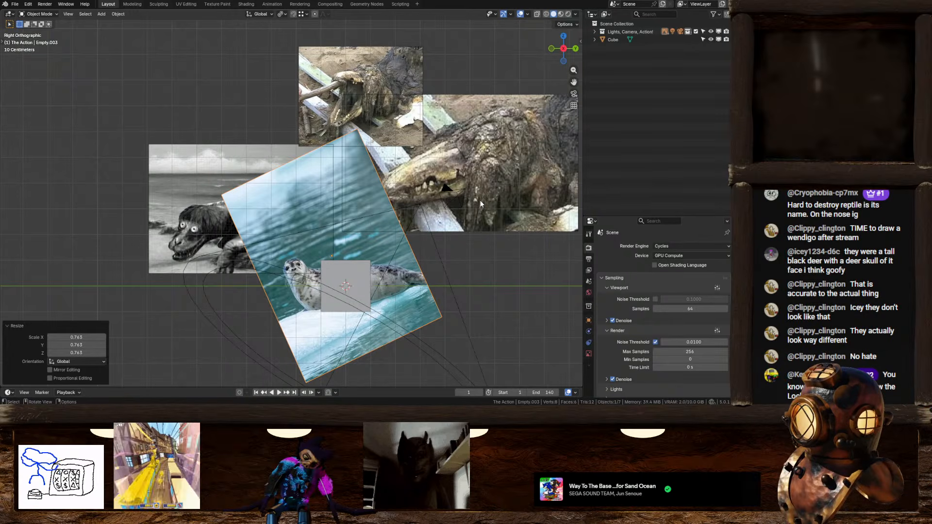
pyautogui.click(292, 281)
pyautogui.click(299, 251)
pyautogui.scroll(4, 342, 297)
pyautogui.keyDown('shift'); pyautogui.moveTo(356, 325); pyautogui.dragTo(355, 220, button='middle'); pyautogui.keyUp('shift')
pyautogui.scroll(4, 352, 193)
pyautogui.scroll(-9, 357, 194)
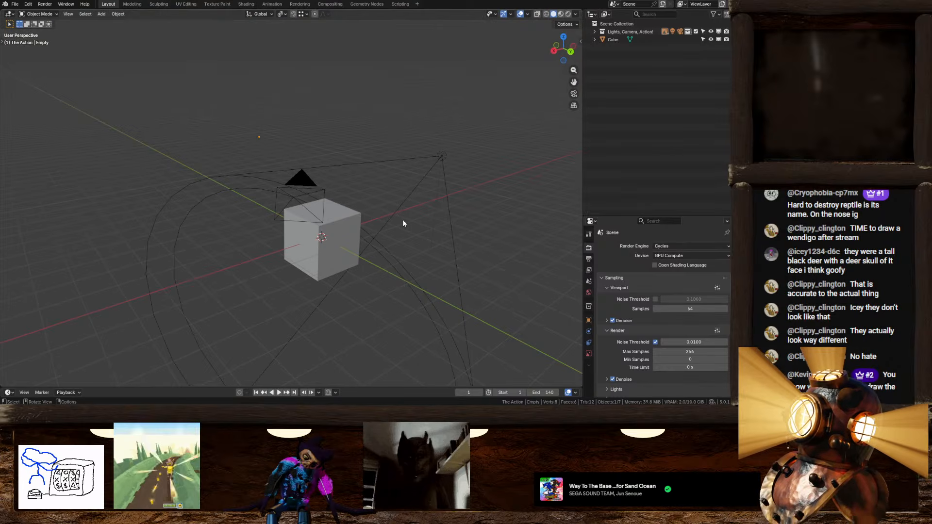
pyautogui.click(555, 51)
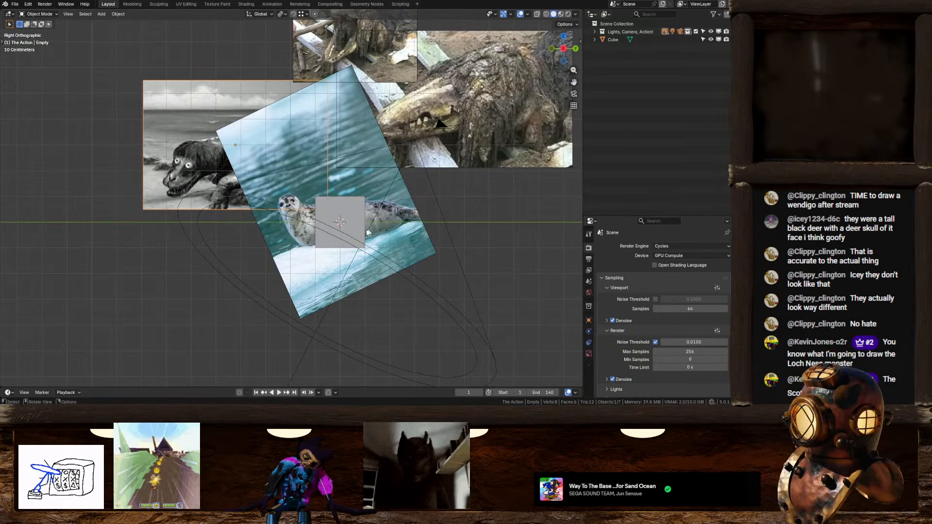
pyautogui.click(362, 213)
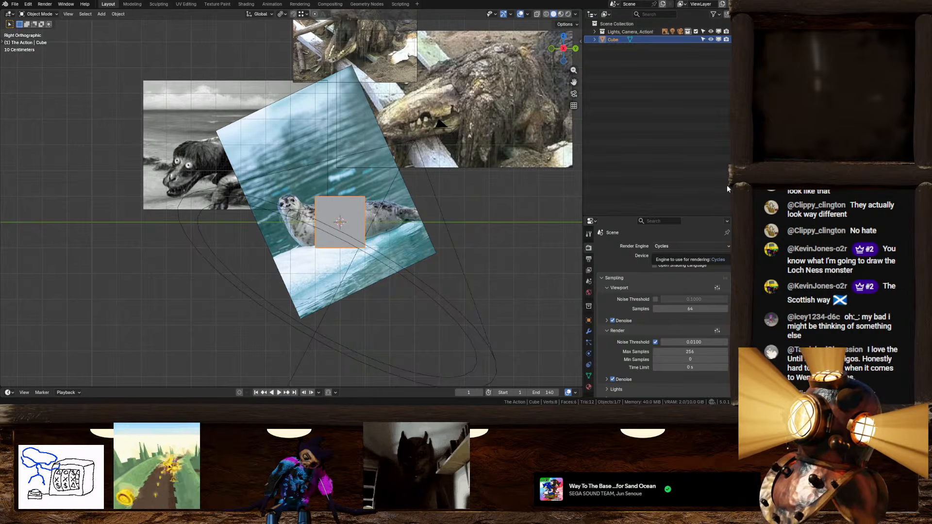
pyautogui.moveTo(408, 190); pyautogui.dragTo(352, 199, button='middle')
pyautogui.scroll(-2, 351, 199)
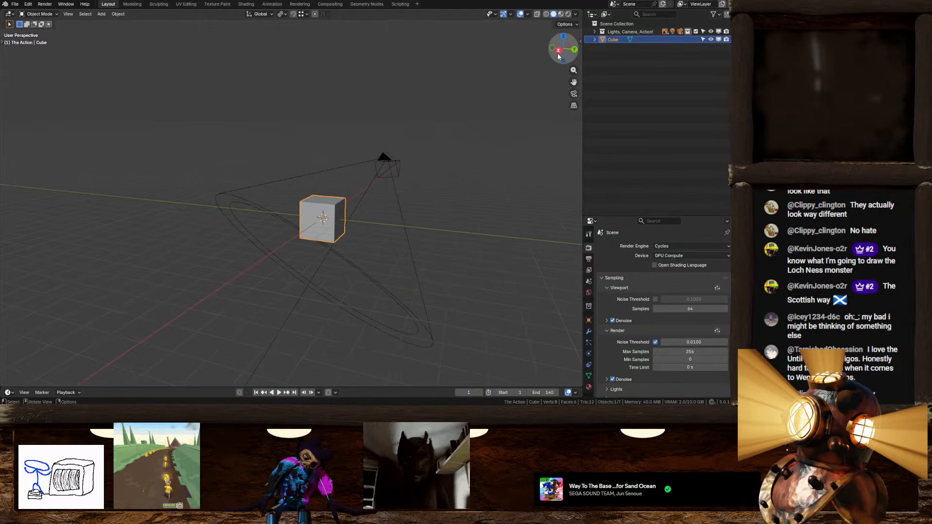
pyautogui.click(558, 51)
# Enable perspective display for the black-and-white creature reference image
pyautogui.click(242, 141)
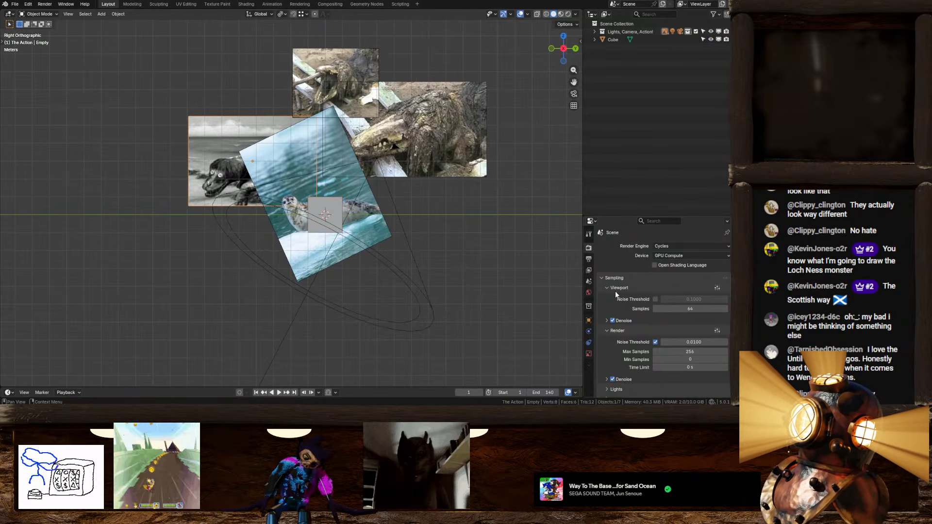
pyautogui.click(589, 354)
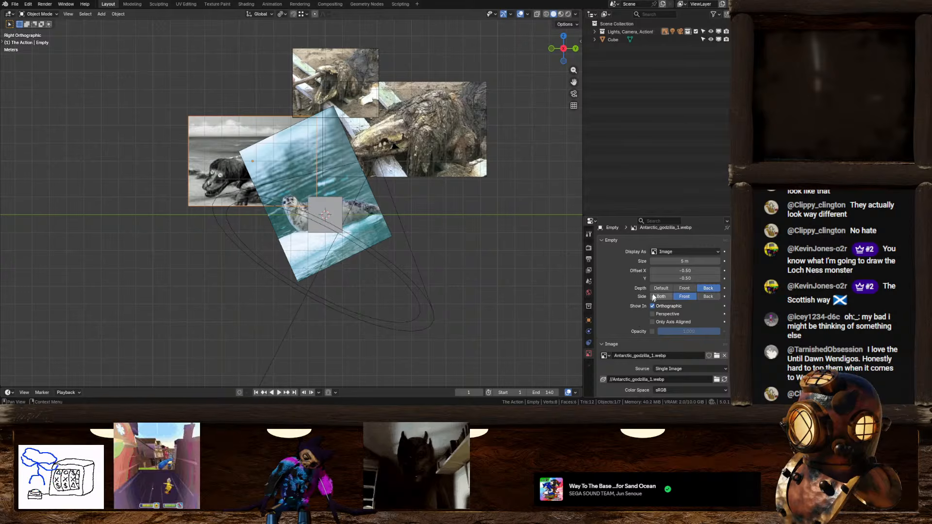
pyautogui.scroll(1, 653, 298)
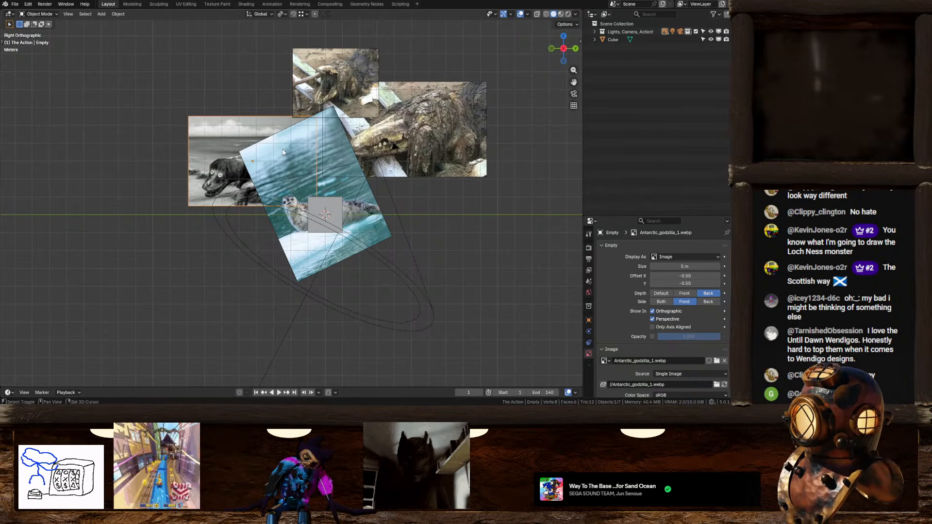
# Try to apply perspective display to all four reference images together
pyautogui.click(319, 83)
pyautogui.moveTo(238, 70); pyautogui.dragTo(519, 182)
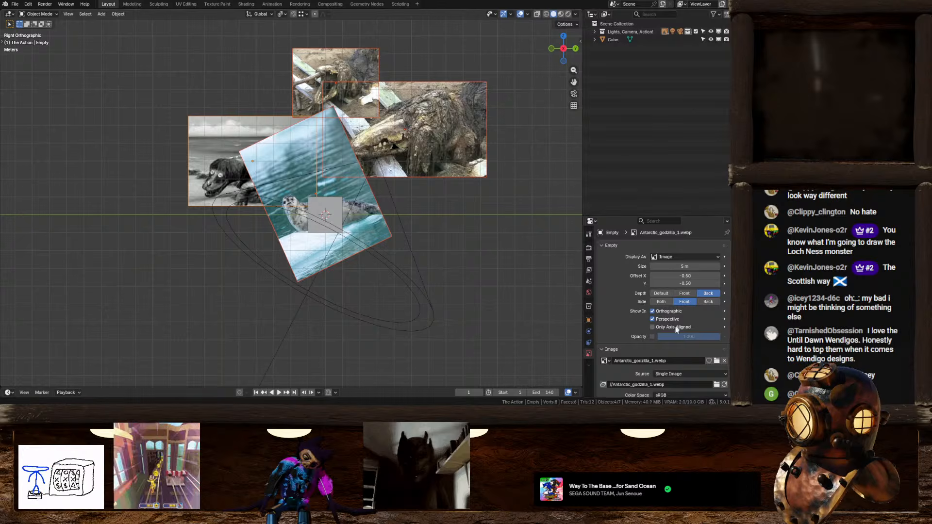
pyautogui.click(490, 240)
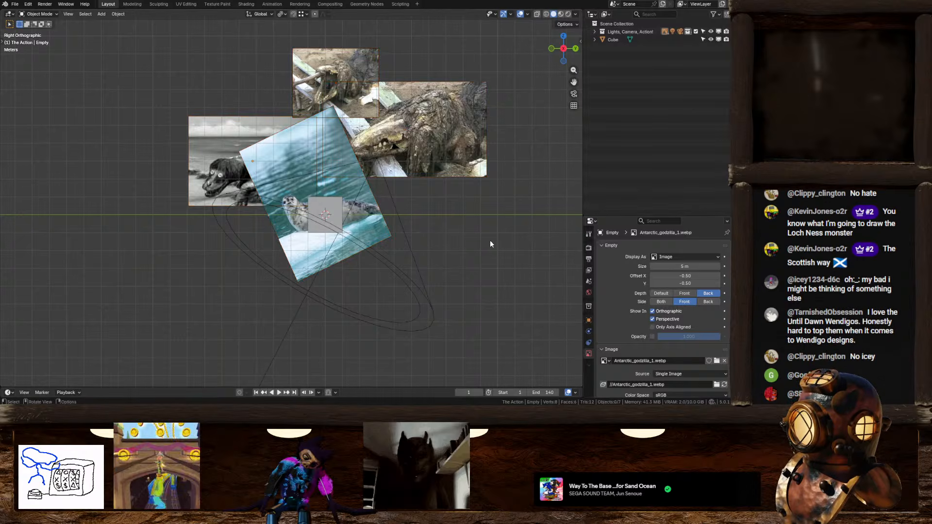
pyautogui.moveTo(490, 239); pyautogui.dragTo(498, 247, button='middle')
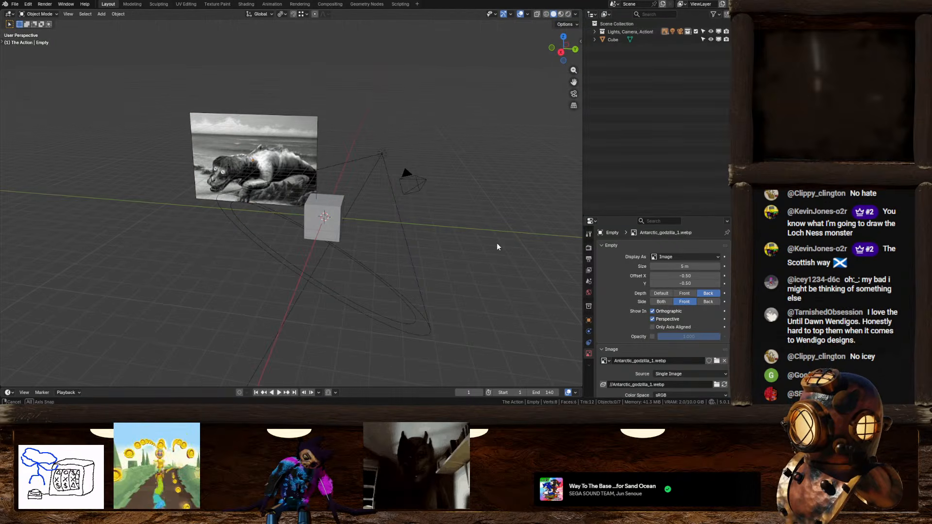
pyautogui.click(563, 59)
pyautogui.click(551, 48)
pyautogui.click(562, 48)
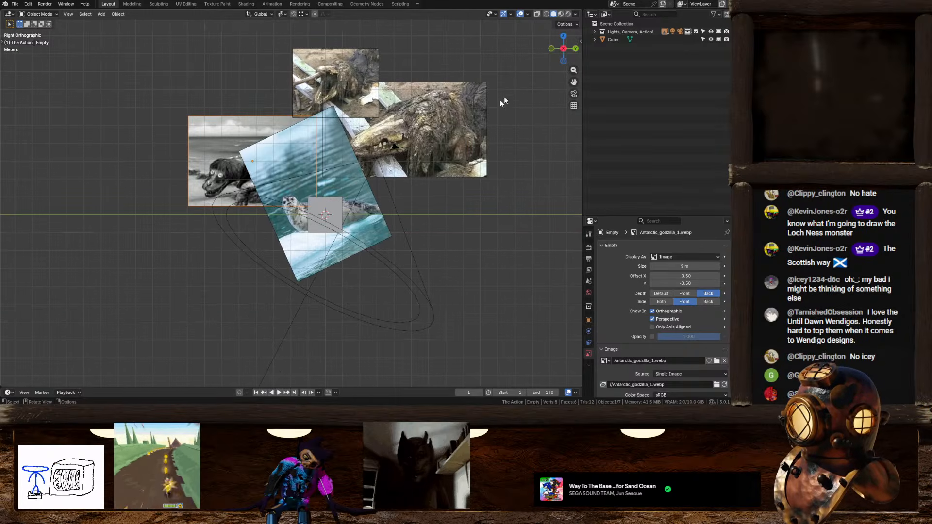
# Select all four reference images and enable perspective display for the whole selection
pyautogui.moveTo(252, 50); pyautogui.dragTo(382, 122)
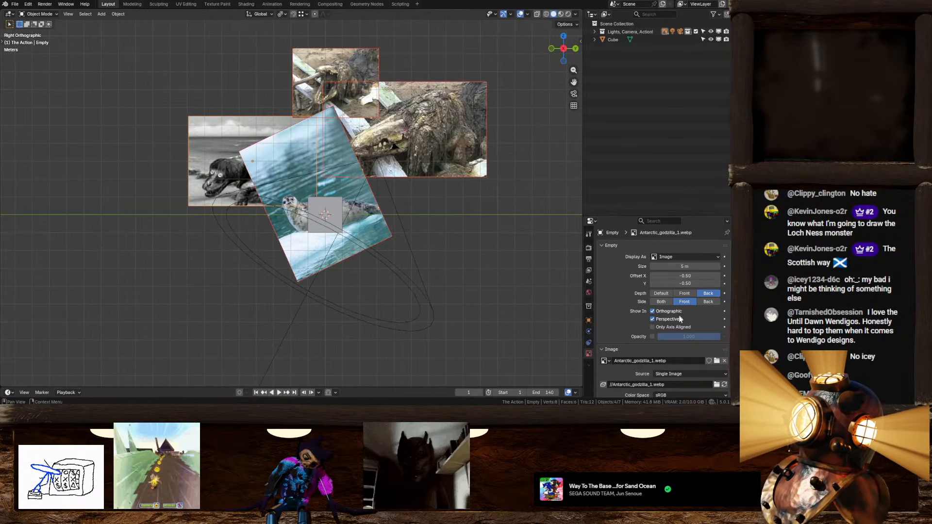
pyautogui.click(654, 319)
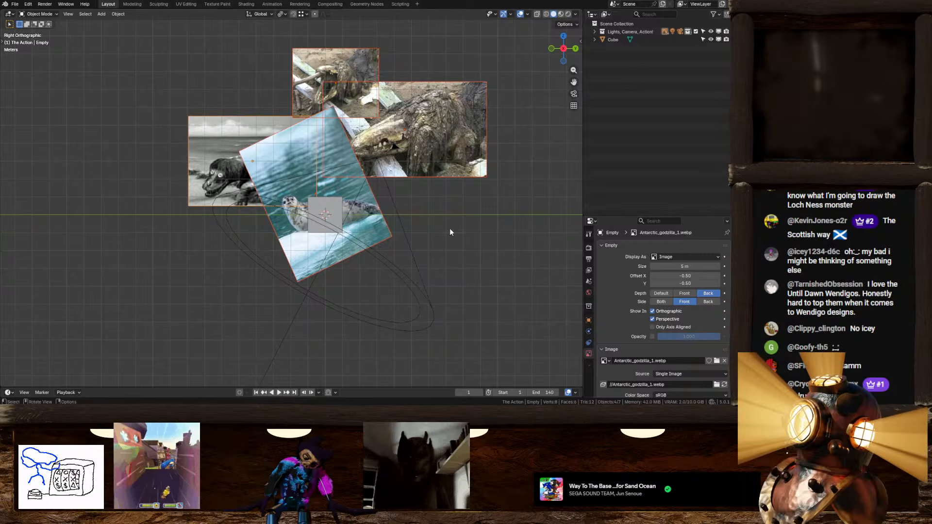
pyautogui.moveTo(450, 229)
pyautogui.mouseDown(button='middle')
pyautogui.moveTo(486, 222)
pyautogui.moveTo(510, 234)
pyautogui.moveTo(437, 223)
pyautogui.mouseUp(button='middle')
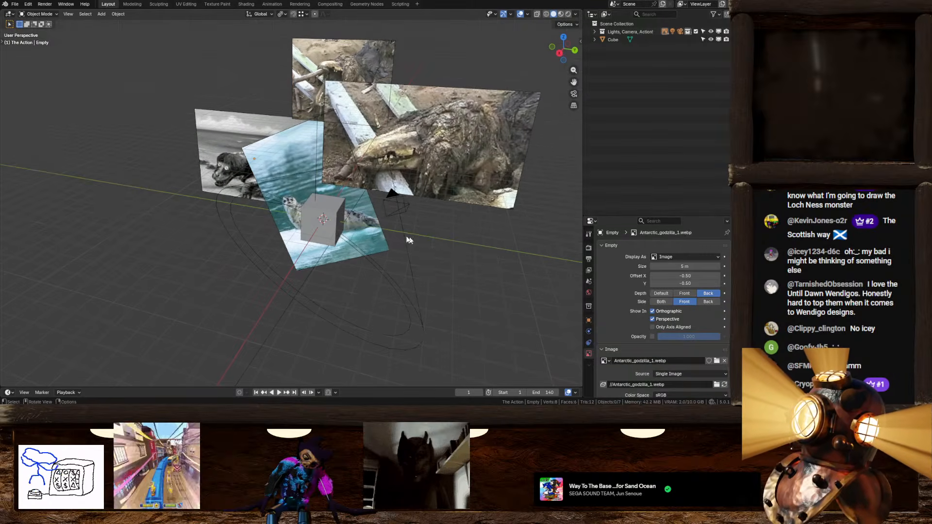
# Move the seal reference image about -4.31 m along the X axis, behind the cube, and check it through the camera
pyautogui.click(358, 217)
pyautogui.press('g')
pyautogui.press('x')
pyautogui.click(352, 216)
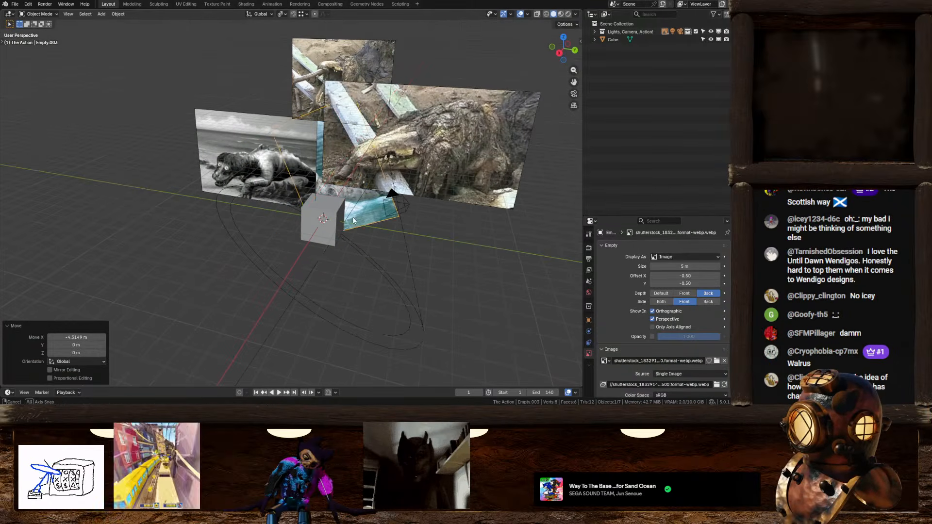
pyautogui.moveTo(353, 216); pyautogui.dragTo(365, 209, button='middle')
pyautogui.press('KP_0')
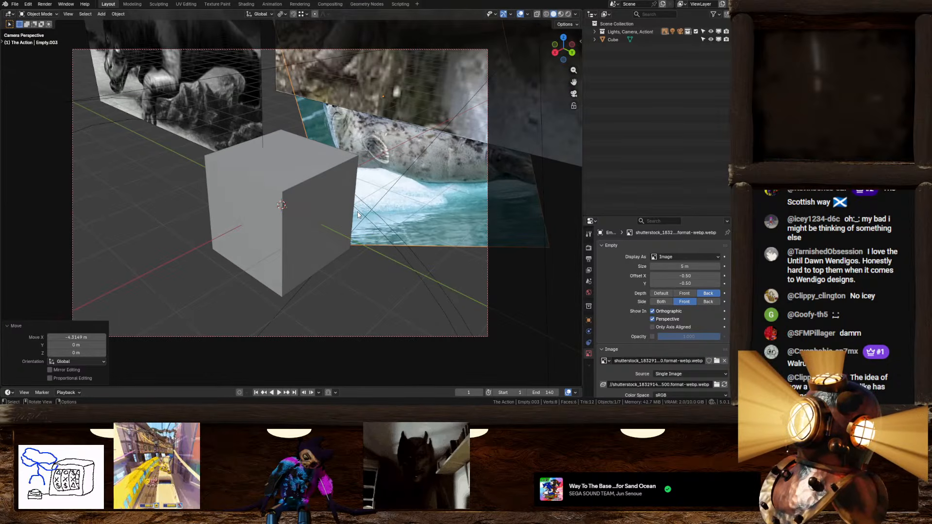
# Move the black-and-white creature reference image up and away from the seal image in the right orthographic view
pyautogui.click(555, 53)
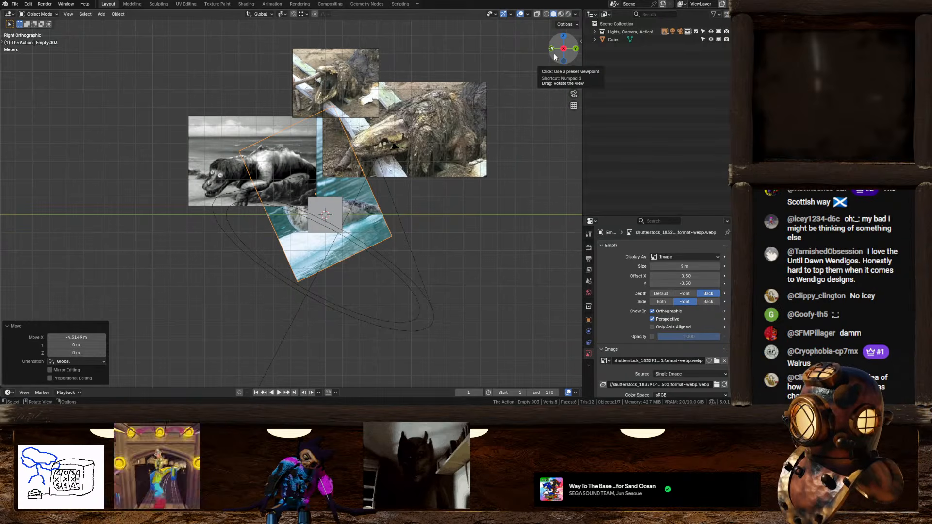
pyautogui.click(226, 160)
pyautogui.press('g')
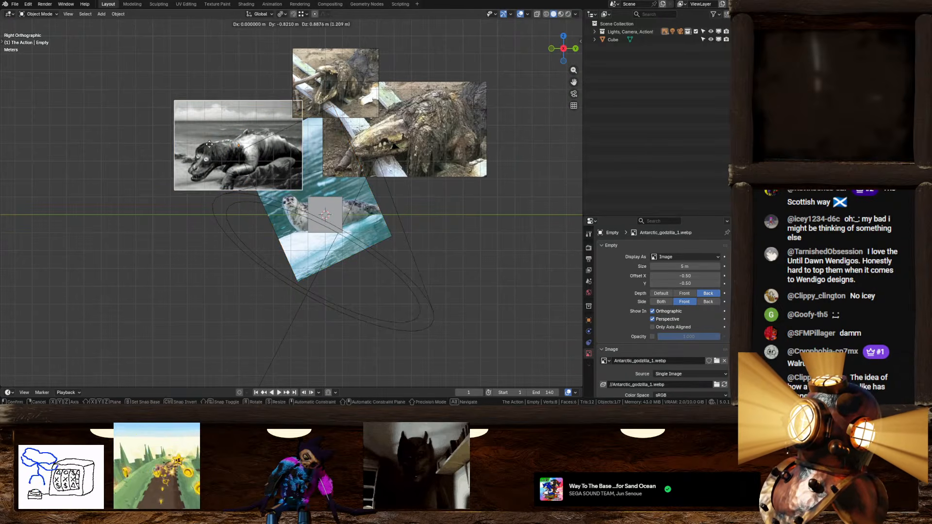
pyautogui.click(209, 144)
pyautogui.scroll(2, 270, 208)
# Rotate the seal reference image about 5.5° and move it about 0.05 m in Y and 0.29 m in Z
pyautogui.click(365, 179)
pyautogui.press('r')
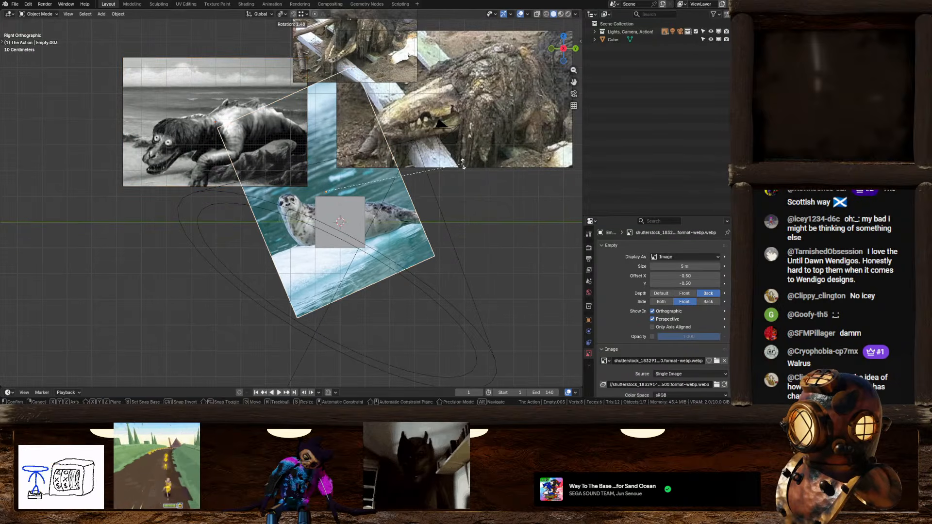
pyautogui.click(467, 173)
pyautogui.press('g')
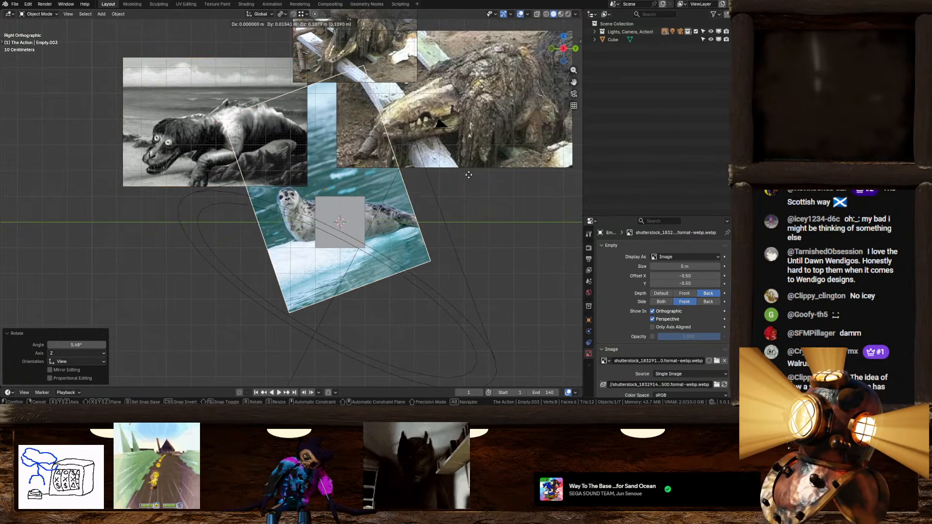
pyautogui.click(423, 210)
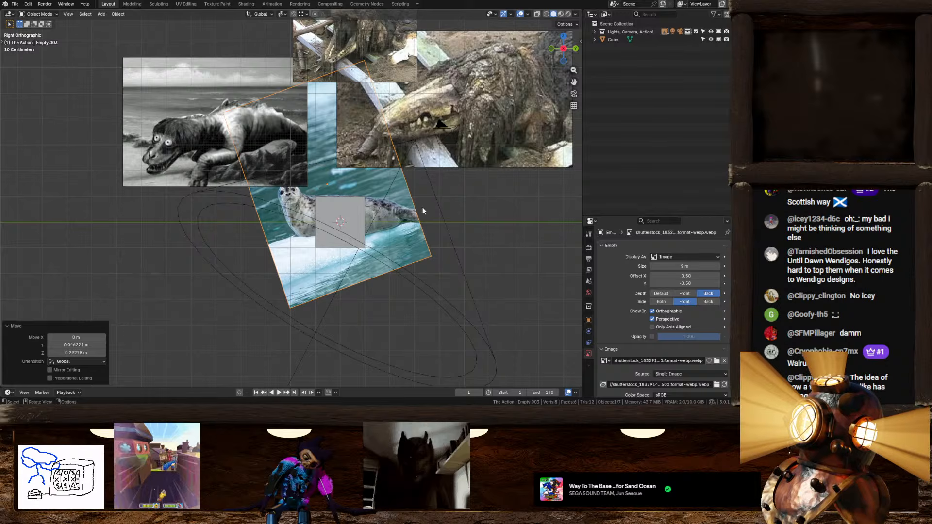
# Enter Edit Mode on the cube and add a Subdivision Surface modifier to it
pyautogui.click(358, 238)
pyautogui.scroll(5, 379, 245)
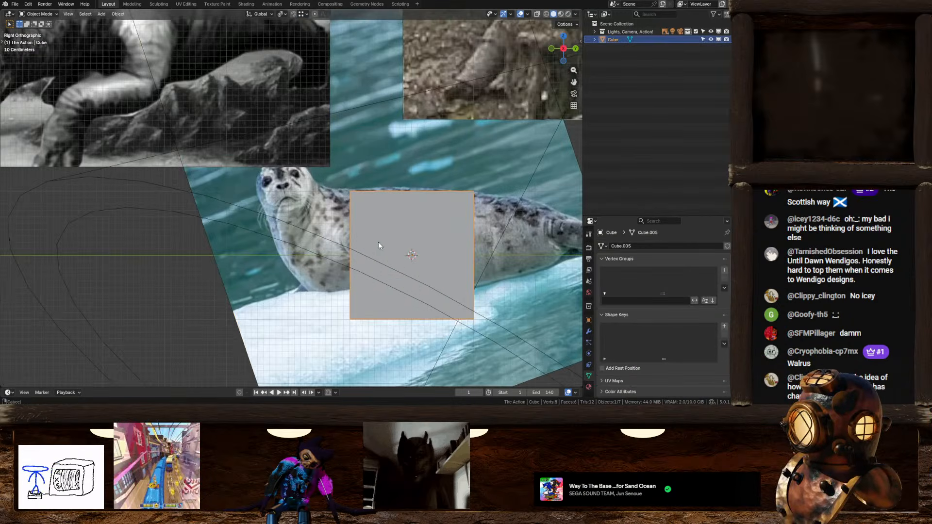
pyautogui.scroll(-3, 378, 245)
pyautogui.press('Tab')
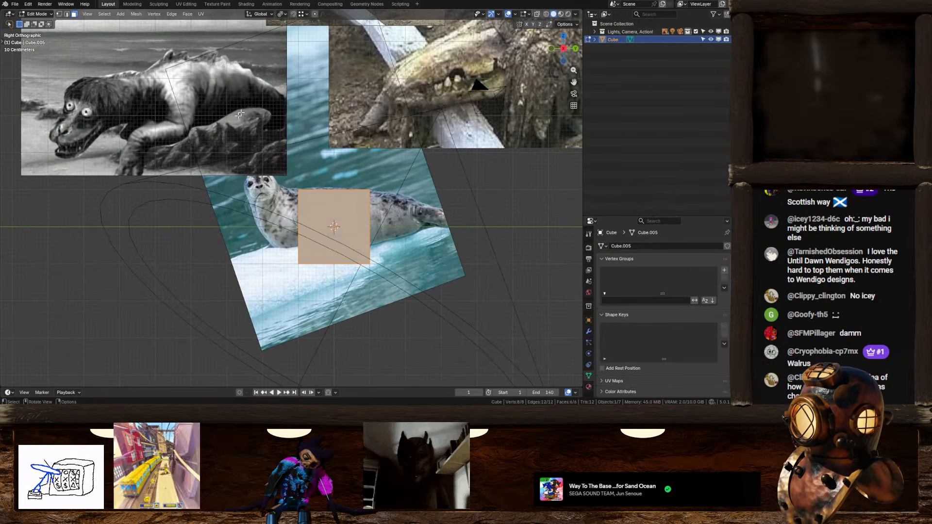
pyautogui.click(588, 331)
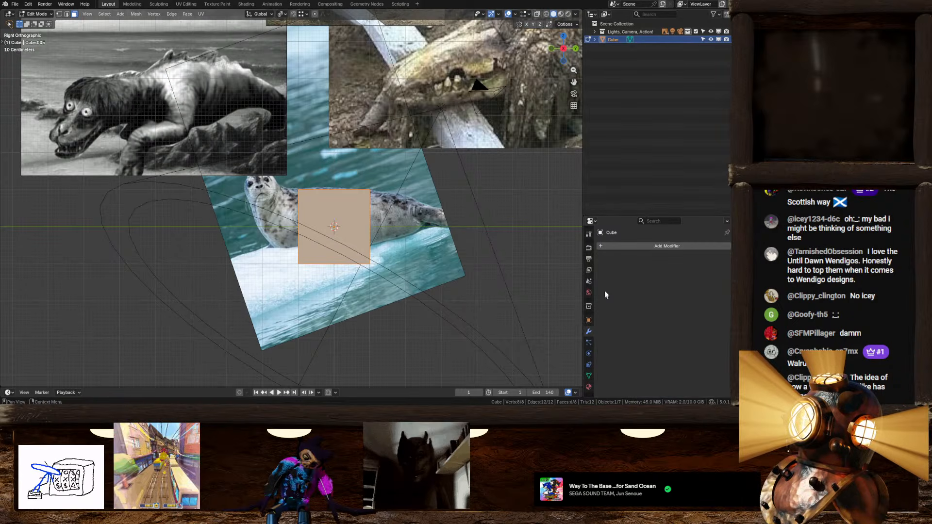
pyautogui.click(607, 246)
pyautogui.write('s')
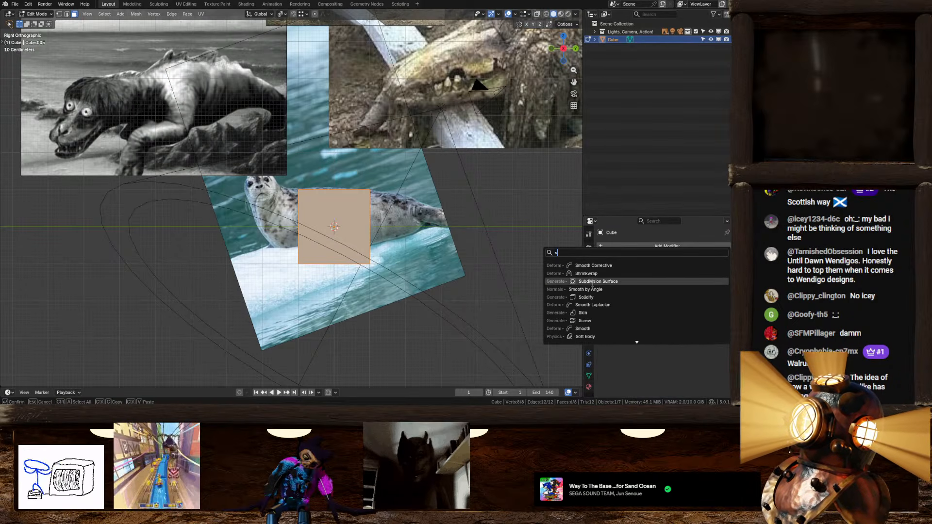
pyautogui.click(593, 282)
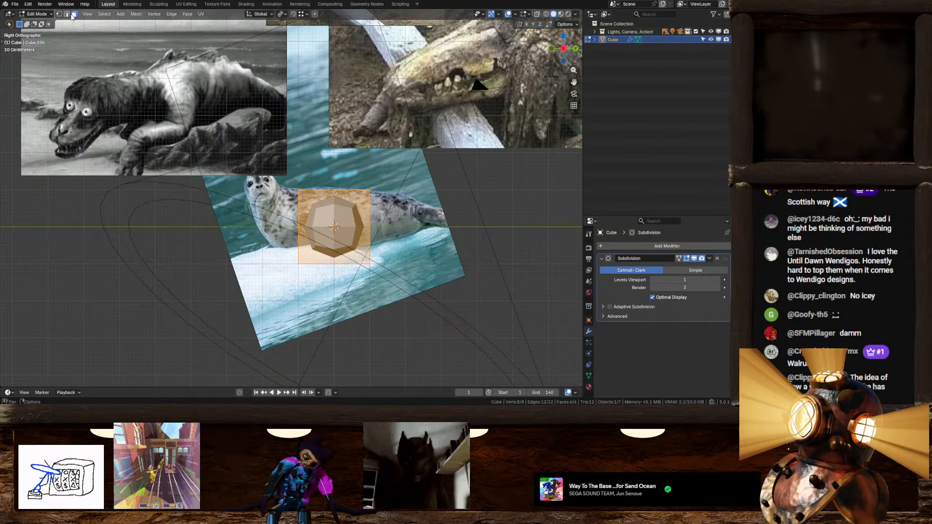
# Move the cube's head-side face out to the seal's chest in the right orthographic view
pyautogui.moveTo(272, 218); pyautogui.dragTo(298, 221, button='middle')
pyautogui.click(299, 228)
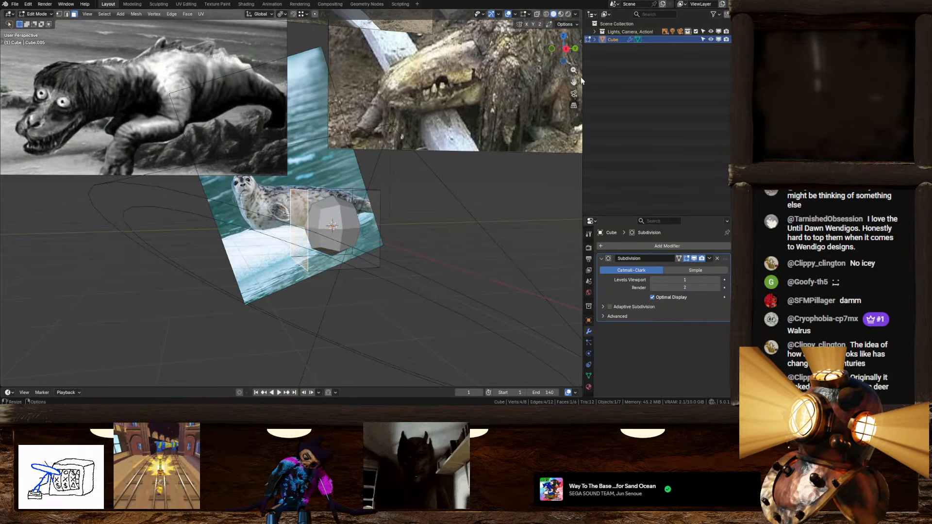
pyautogui.click(566, 53)
pyautogui.press('g')
pyautogui.click(376, 181)
# Move the cube's tail-side face about 2.06 m in Y and 0.29 m in Z to reach the seal's tail
pyautogui.moveTo(425, 237); pyautogui.dragTo(388, 238, button='middle')
pyautogui.click(563, 51)
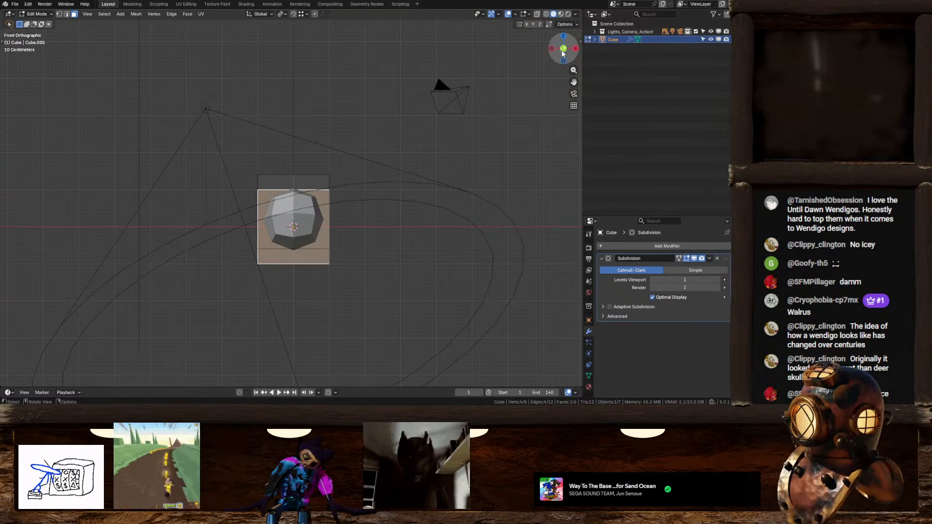
pyautogui.click(575, 48)
pyautogui.press('g')
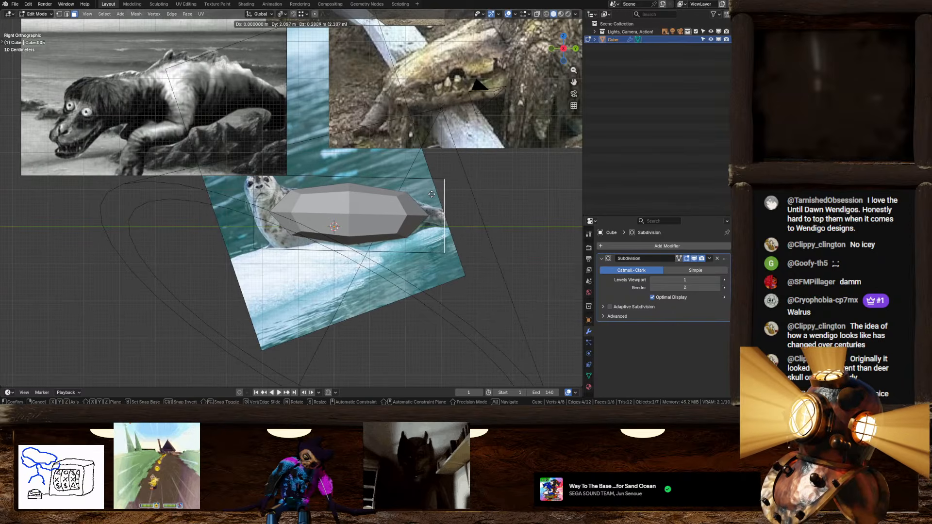
pyautogui.click(432, 195)
# Set the subdivision viewport levels to 4 and add a loop cut around the body, slid toward the head with factor about -0.38
pyautogui.click(718, 280)
pyautogui.click(718, 280)
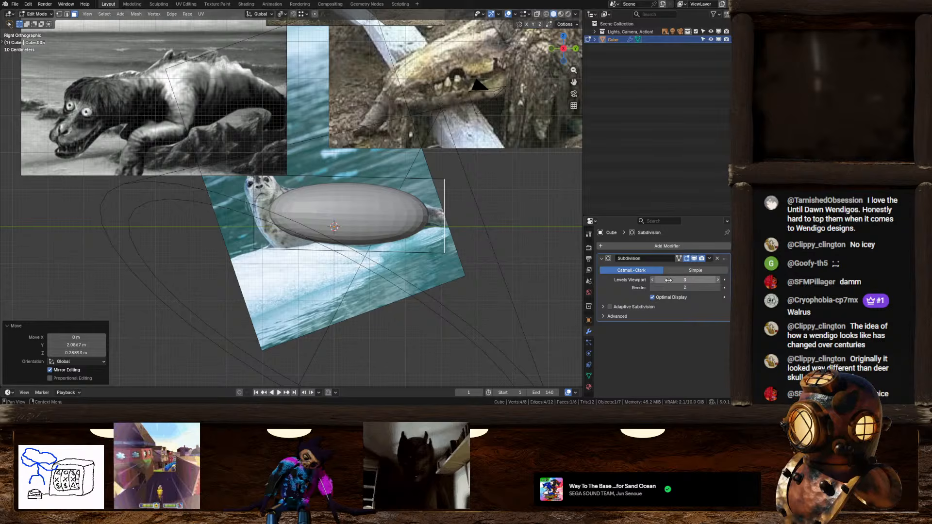
pyautogui.click(718, 279)
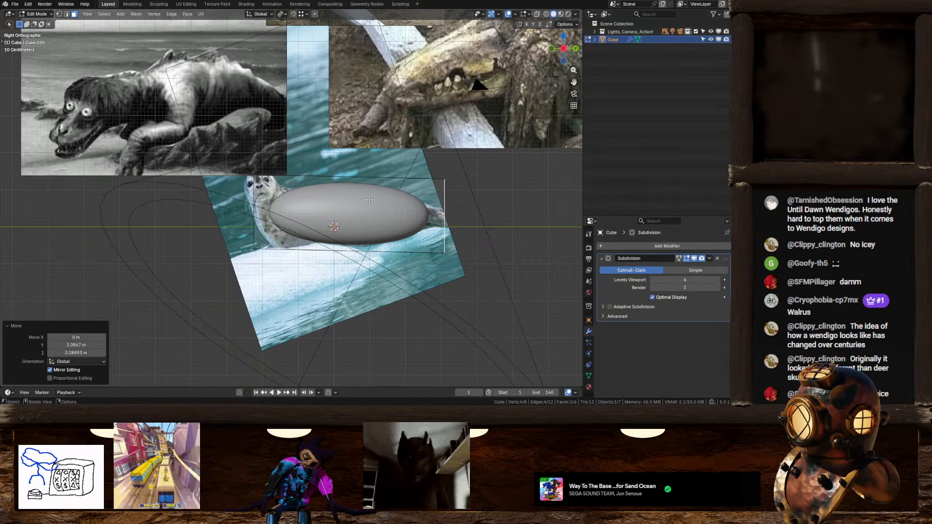
pyautogui.hotkey('ctrl', 'r')
pyautogui.click(350, 194)
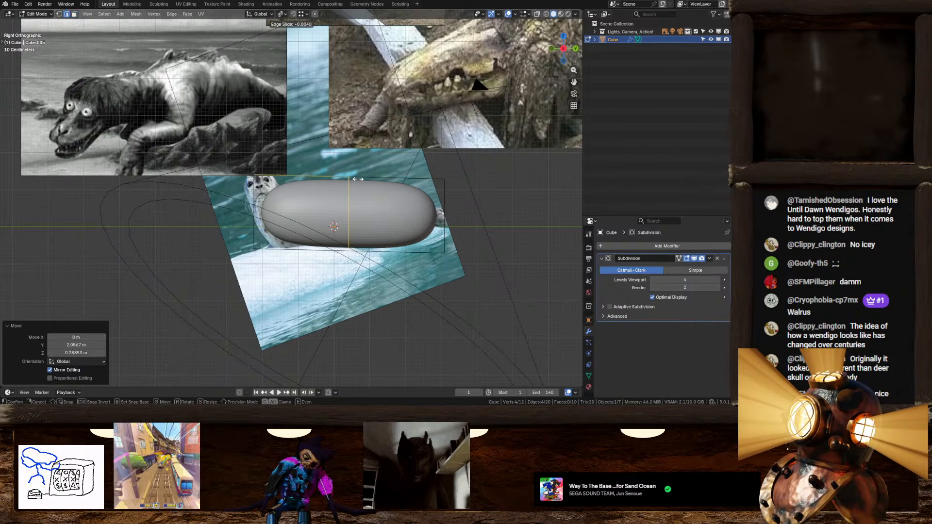
pyautogui.click(318, 180)
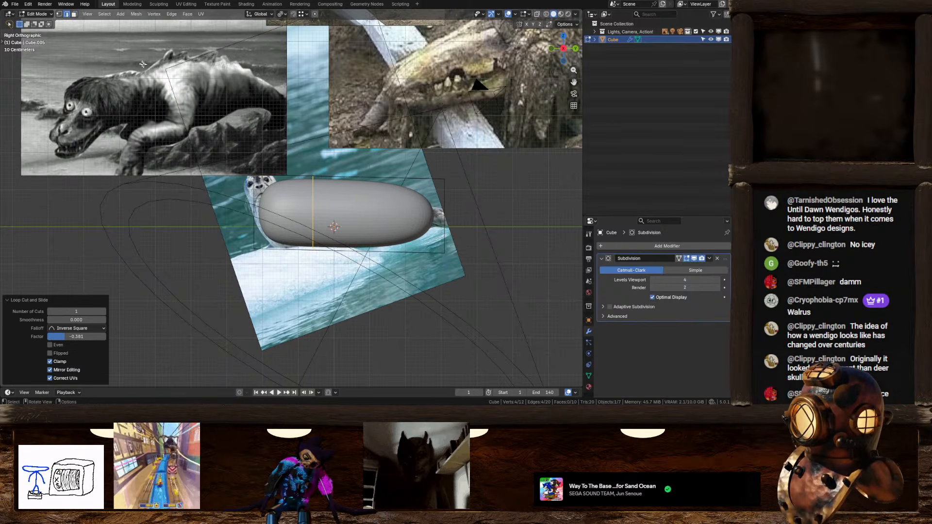
# Select the tail-end face and move it about 1.24 m in Y and -0.87 m in Z
pyautogui.click(73, 13)
pyautogui.moveTo(437, 174); pyautogui.dragTo(330, 184, button='middle')
pyautogui.click(345, 199)
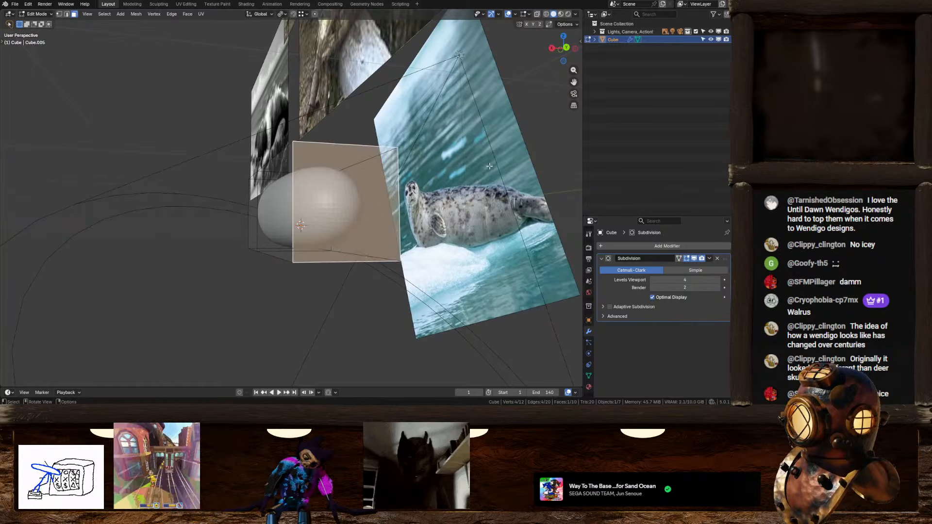
pyautogui.click(552, 48)
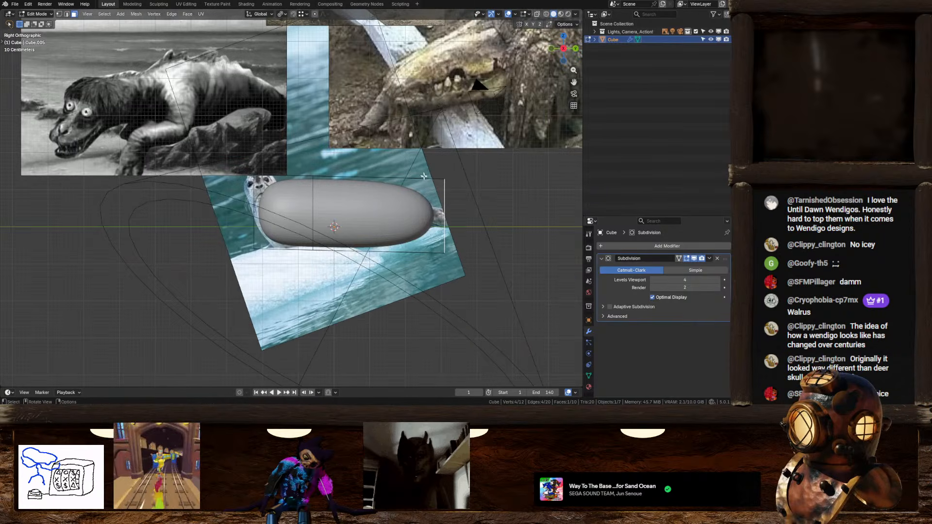
pyautogui.keyDown('shift'); pyautogui.moveTo(449, 185); pyautogui.dragTo(396, 170, button='middle'); pyautogui.keyUp('shift')
pyautogui.press('g')
pyautogui.click(444, 201)
# Scale the tail-end face down and rotate it about 10.3° in the side view
pyautogui.press('s')
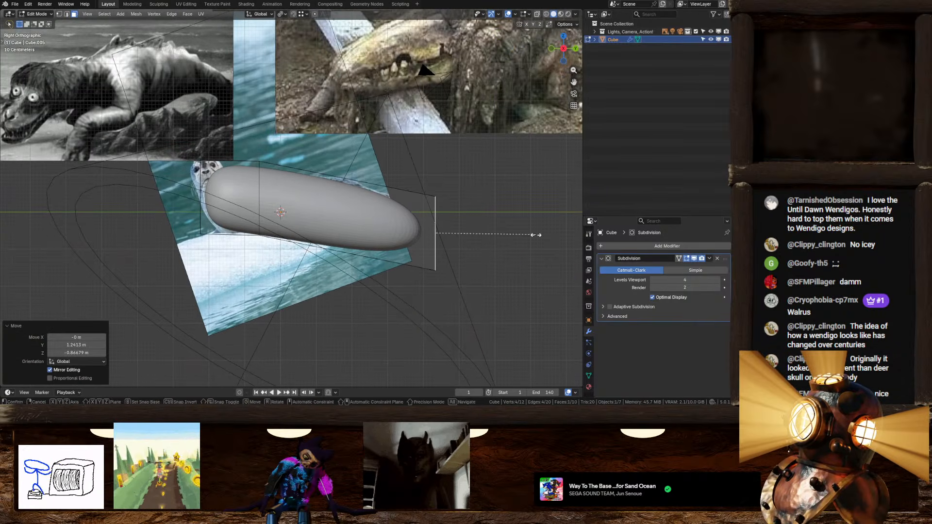
pyautogui.click(504, 234)
pyautogui.press('r')
pyautogui.click(507, 247)
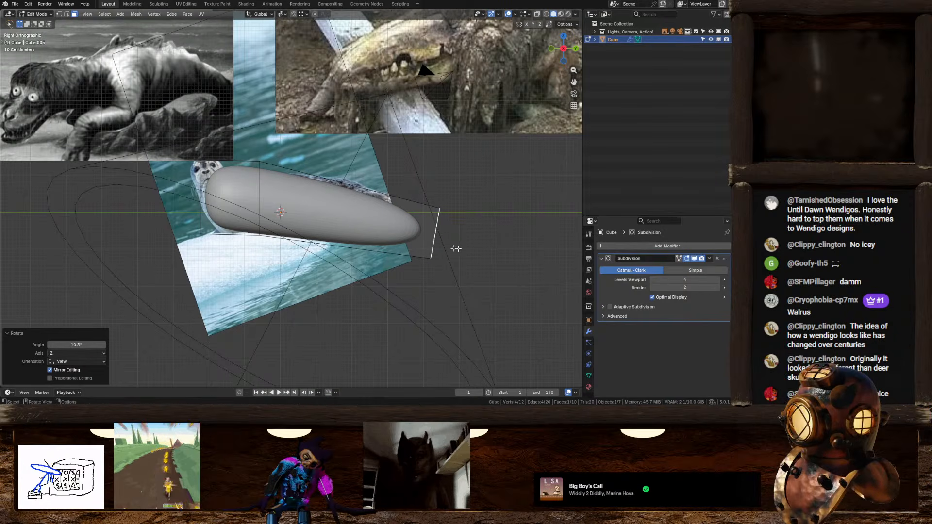
# Add a centred loop cut in the rear section of the body and scale it to about 0.86
pyautogui.hotkey('ctrl', 'r')
pyautogui.click(349, 225)
pyautogui.rightClick(351, 226)
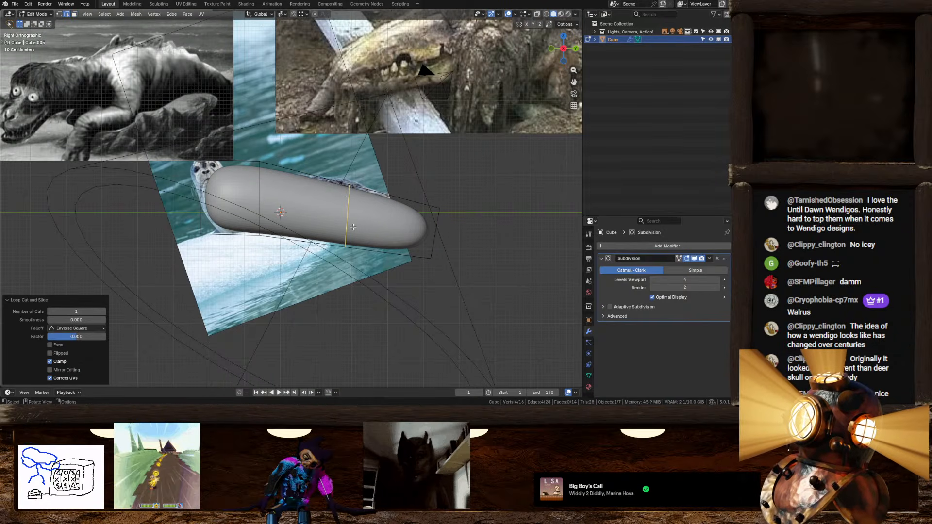
pyautogui.press('s')
pyautogui.click(443, 224)
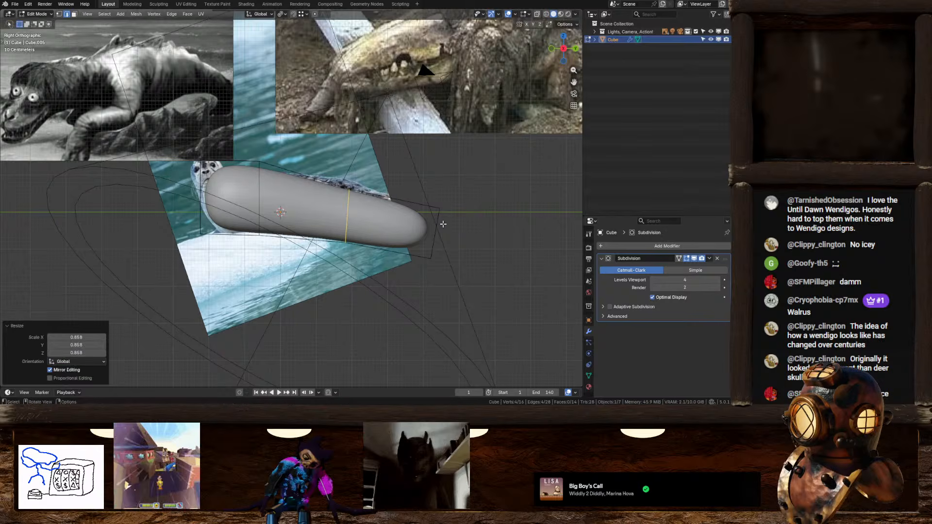
# Raise the rear edge loop about 0.45 m along Z to arch the body
pyautogui.press('g')
pyautogui.press('z')
pyautogui.click(442, 208)
# Select the tail-end face and scale it to about 0.46 to taper the tail
pyautogui.moveTo(497, 224); pyautogui.dragTo(445, 219, button='middle')
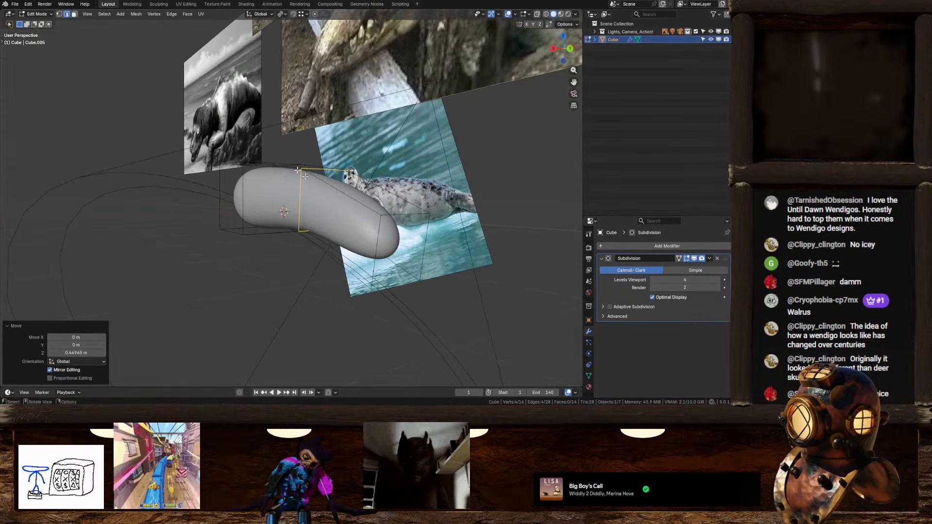
pyautogui.click(74, 14)
pyautogui.click(401, 250)
pyautogui.press('s')
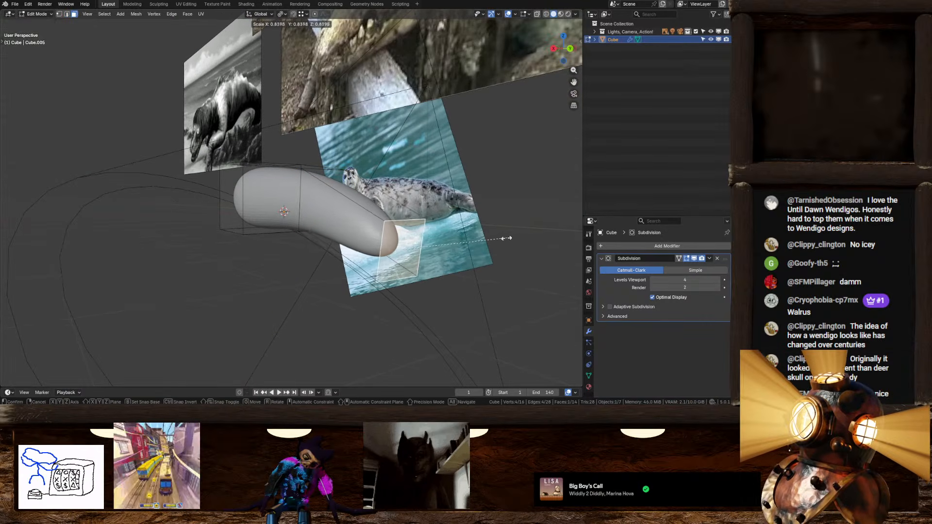
pyautogui.click(460, 243)
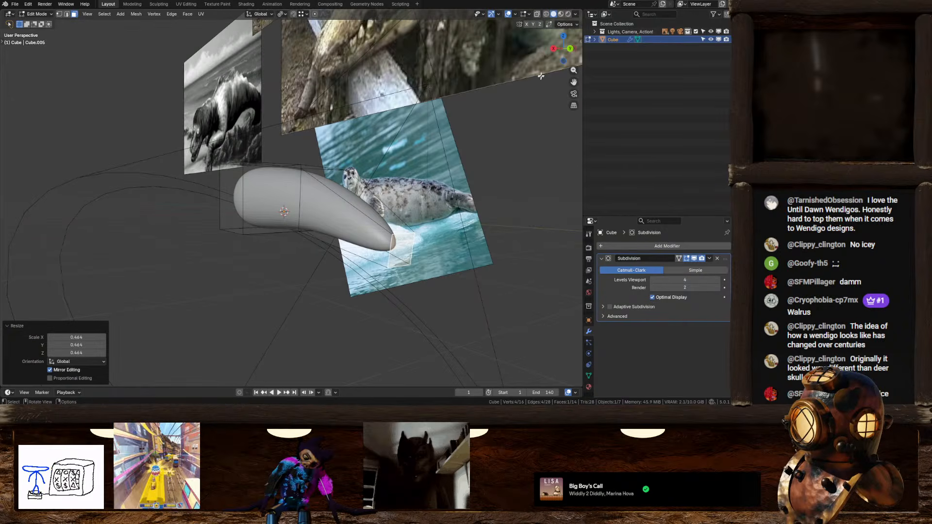
# Edge-slide the front edge loop toward the tail with a factor of about 0.32
pyautogui.click(553, 50)
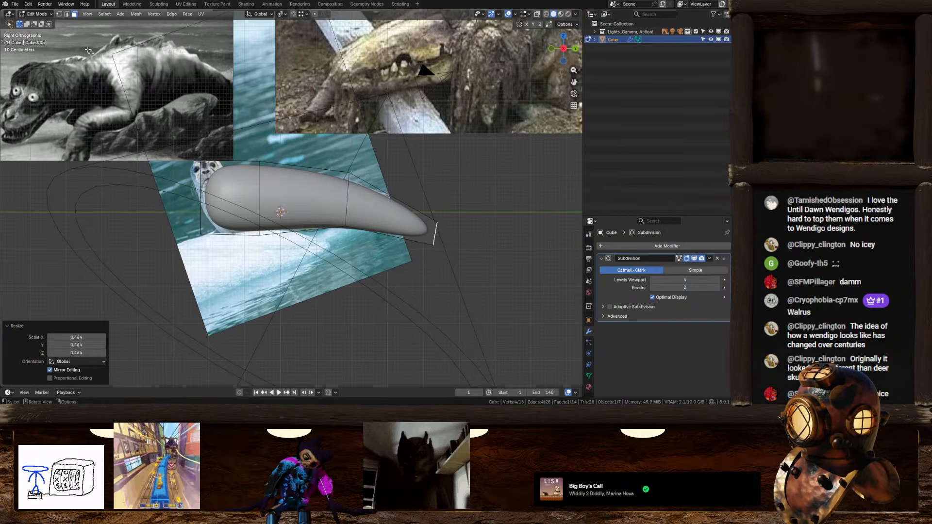
pyautogui.keyDown('shift'); pyautogui.moveTo(88, 51); pyautogui.dragTo(129, 59, button='middle'); pyautogui.keyUp('shift')
pyautogui.click(67, 14)
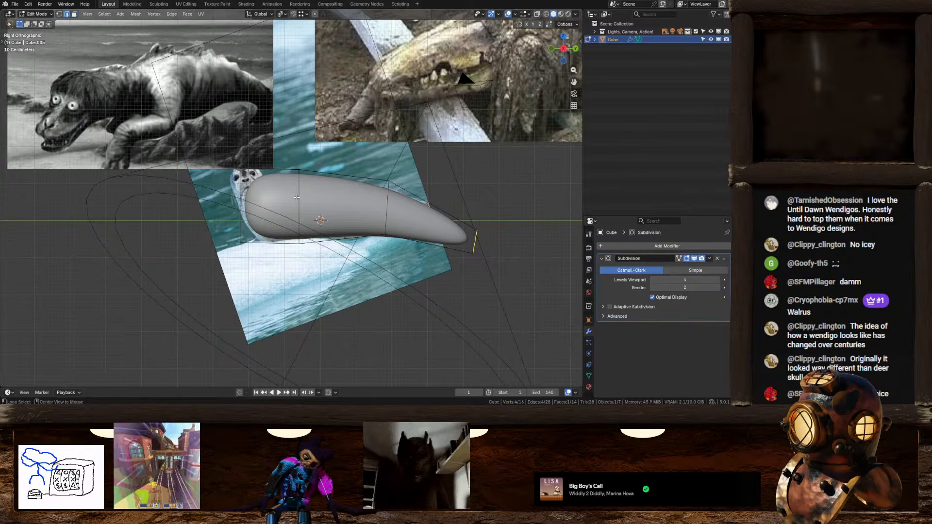
pyautogui.hotkey('ctrl', 'r')
pyautogui.click(299, 204)
pyautogui.click(324, 203)
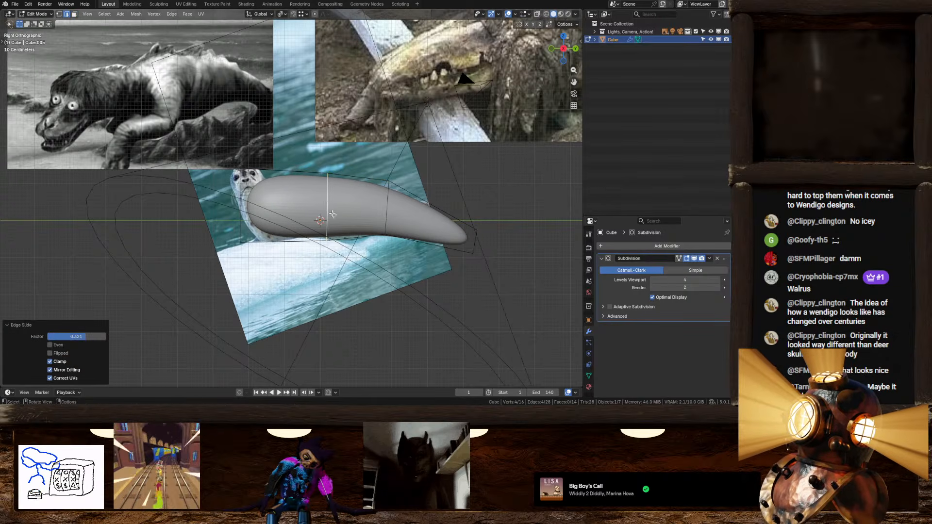
# Move the front edge loop slightly upward and rotate it about 4.4° in the side view
pyautogui.press('g')
pyautogui.click(331, 206)
pyautogui.press('r')
pyautogui.click(456, 232)
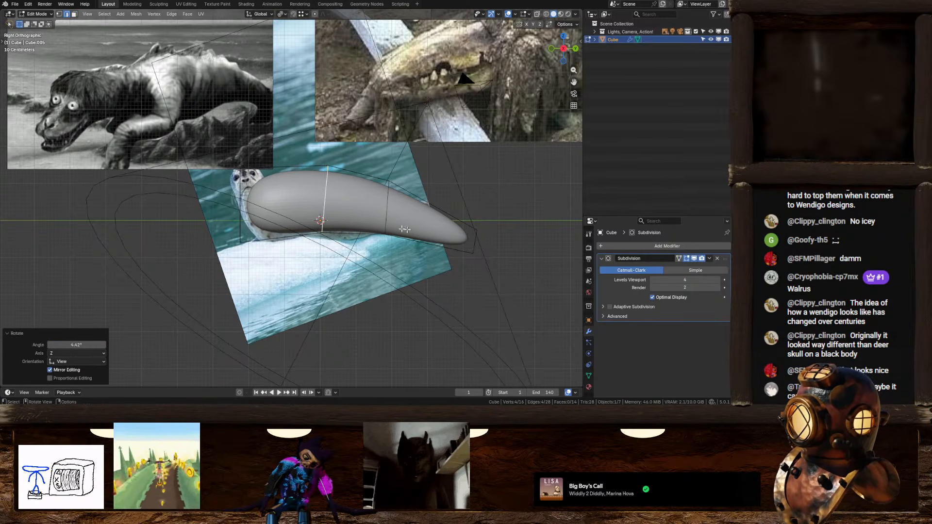
# Rotate the front edge loop back toward vertical and move it about -0.17 m in Y and 0.07 m in Z
pyautogui.keyDown('shift'); pyautogui.moveTo(324, 219); pyautogui.dragTo(357, 226, button='middle'); pyautogui.keyUp('shift')
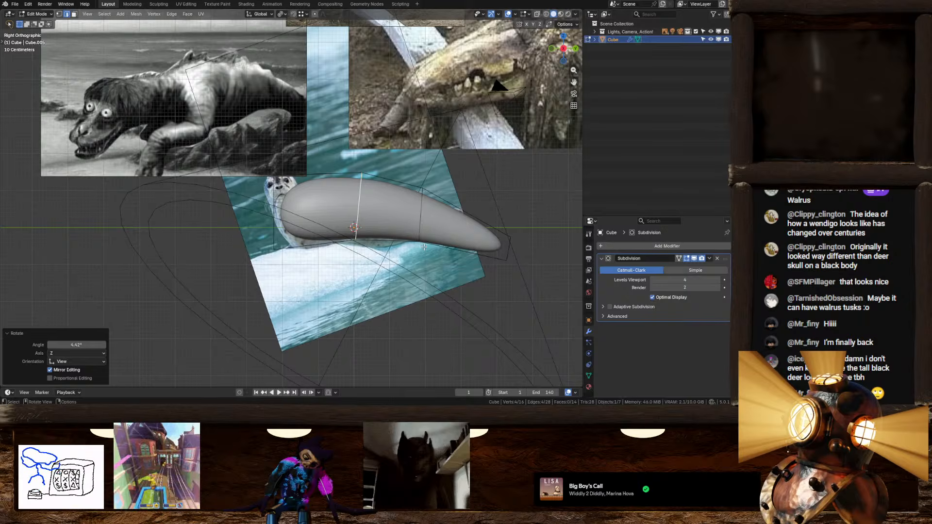
pyautogui.scroll(3, 425, 235)
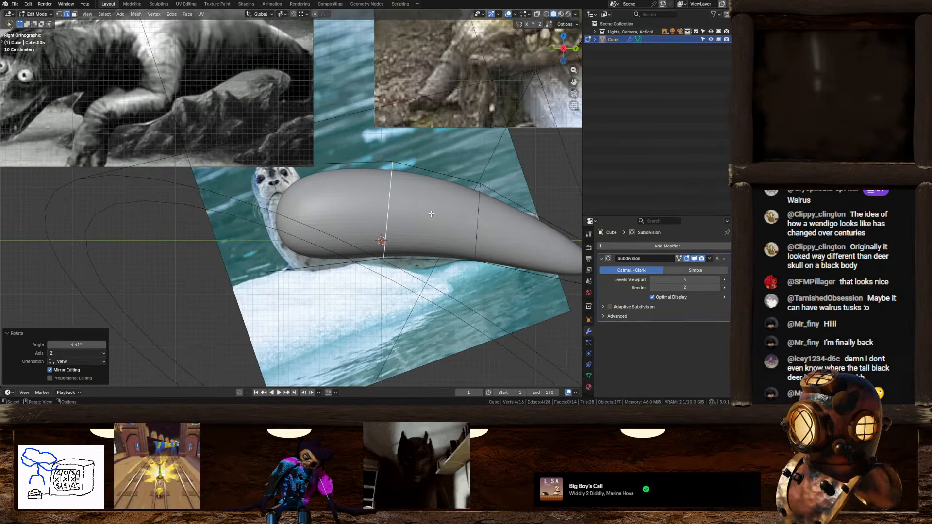
pyautogui.scroll(-1, 443, 218)
pyautogui.scroll(-1, 443, 218)
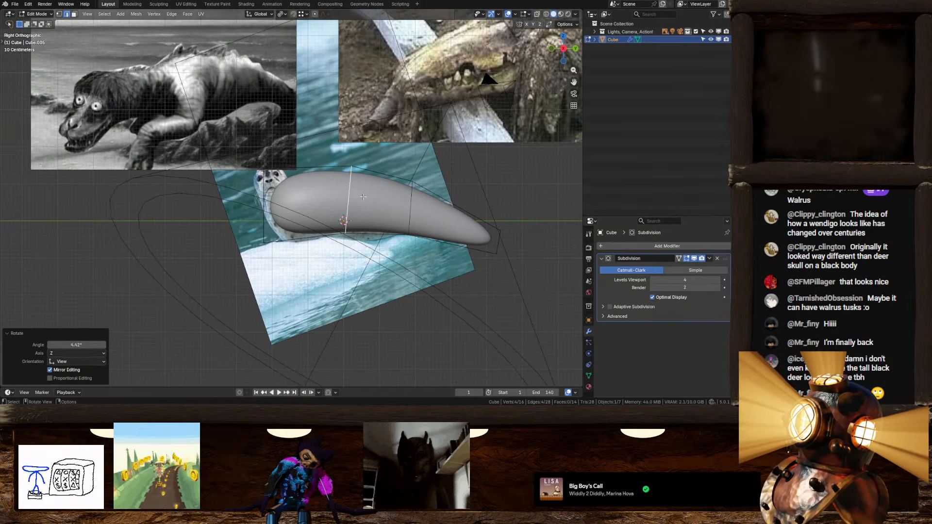
pyautogui.keyDown('alt'); pyautogui.click(350, 197); pyautogui.keyUp('alt')
pyautogui.press('g')
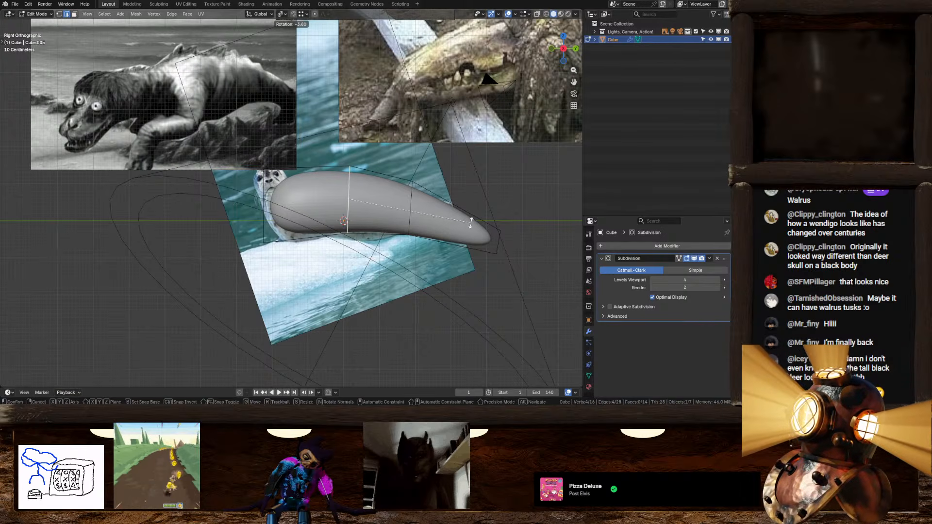
pyautogui.click(465, 221)
pyautogui.scroll(3, 415, 220)
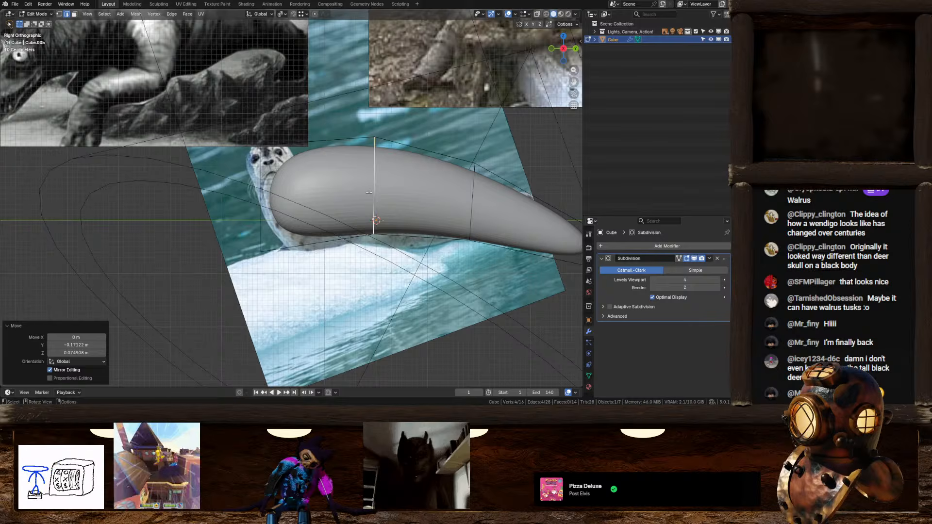
# Add a cube to the mesh and move it about 4.03 m in Y and -0.54 m in Z to the tail end
pyautogui.moveTo(369, 193); pyautogui.dragTo(356, 209, button='middle')
pyautogui.hotkey('alt', 'a')
pyautogui.hotkey('shift', 'a')
pyautogui.click(334, 216)
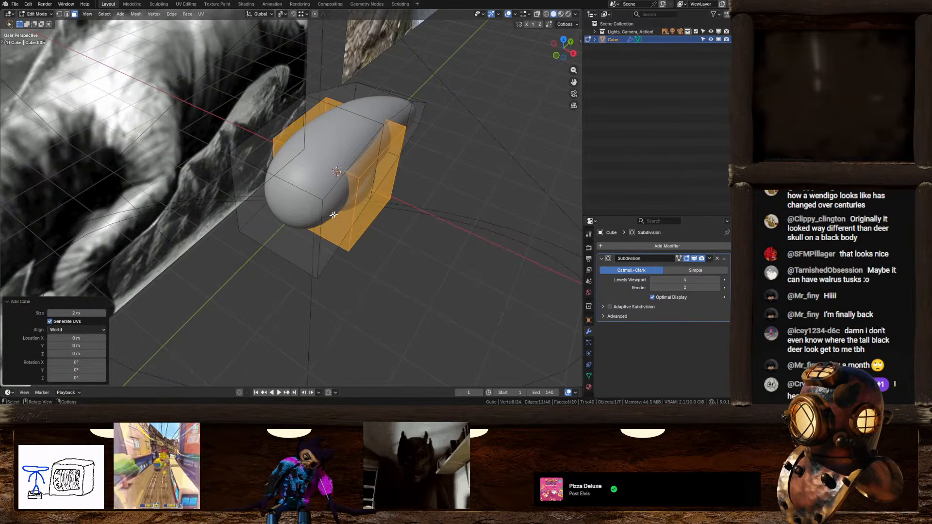
pyautogui.click(573, 53)
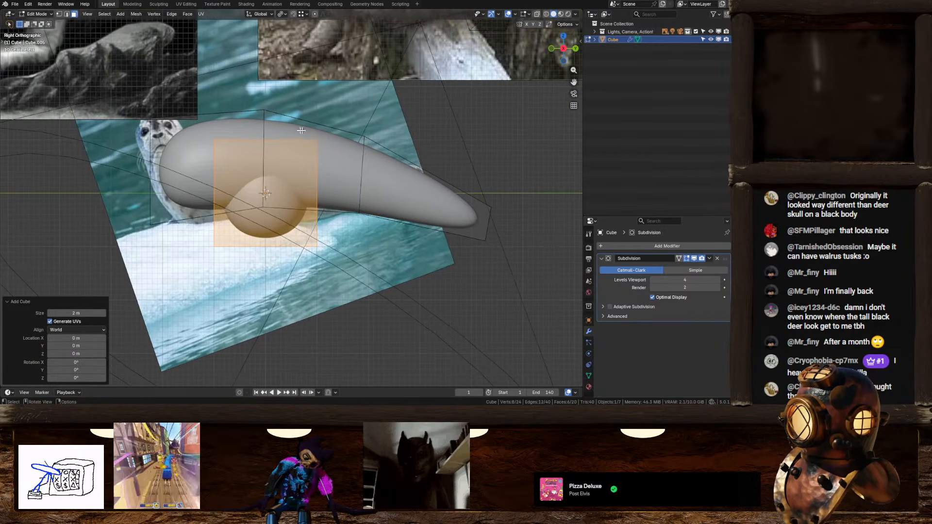
pyautogui.press('g')
pyautogui.click(497, 156)
# Flatten the new tail cube to about 0.34 in Z and rotate it about 21° in the side view to follow the tail
pyautogui.moveTo(498, 156); pyautogui.dragTo(483, 286, button='middle')
pyautogui.press('s')
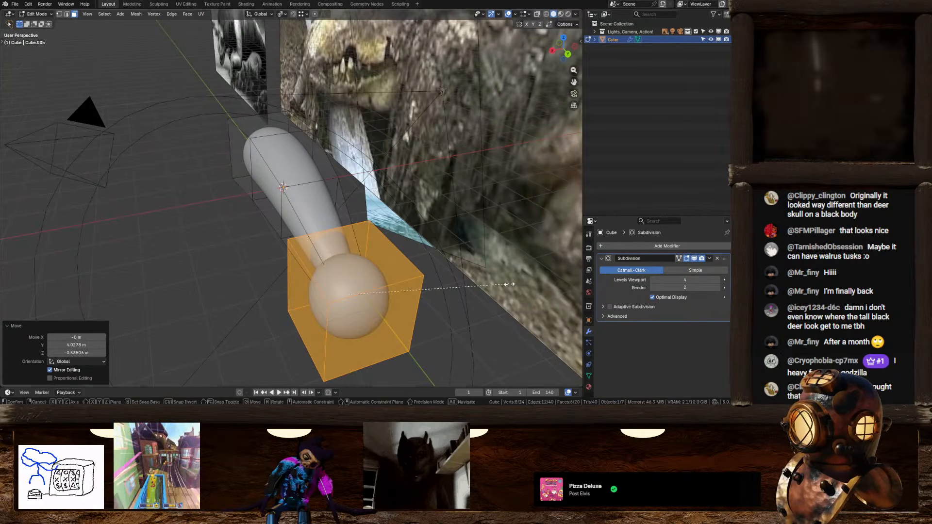
pyautogui.press('z')
pyautogui.click(415, 286)
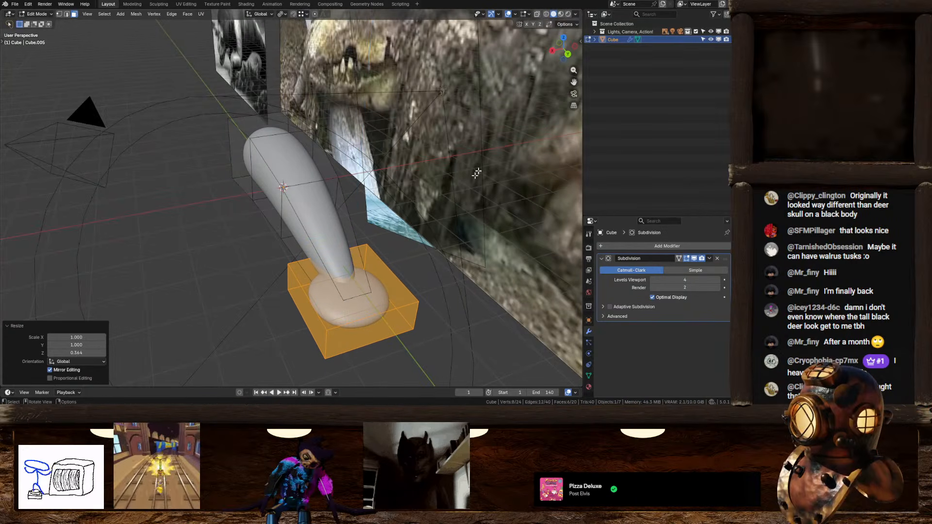
pyautogui.click(552, 51)
pyautogui.press('r')
pyautogui.click(505, 184)
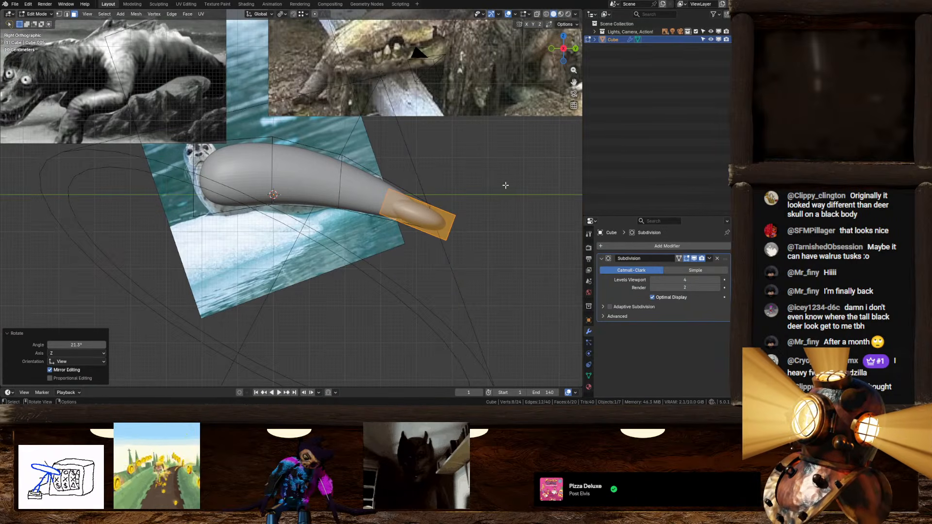
# Widen the tail block to about 1.68 in X and add one centred loop cut along its middle
pyautogui.moveTo(506, 185); pyautogui.dragTo(387, 221, button='middle')
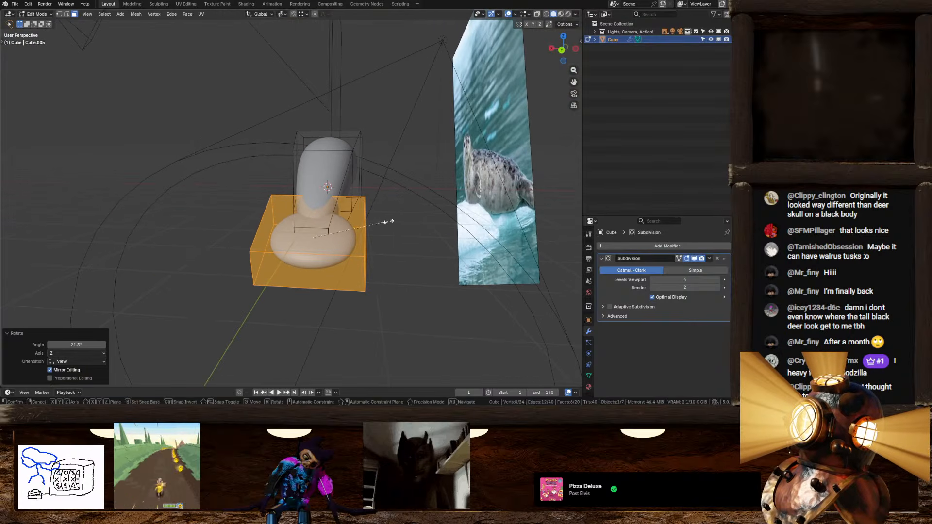
pyautogui.press('s')
pyautogui.press('x')
pyautogui.click(438, 233)
pyautogui.hotkey('ctrl', 'r')
pyautogui.click(335, 255)
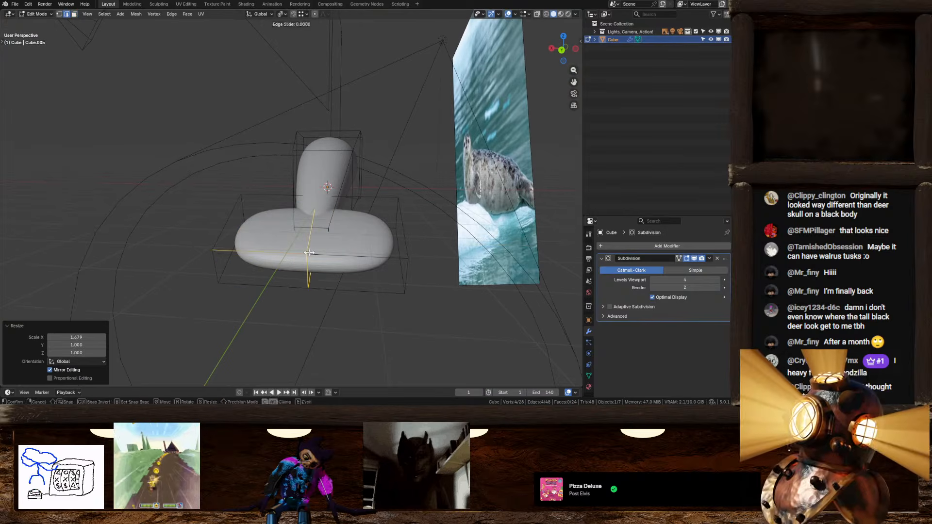
pyautogui.rightClick(350, 260)
# Set the transform orientation to Normal for editing the tail block's middle loop
pyautogui.moveTo(401, 266); pyautogui.dragTo(238, 97, button='middle')
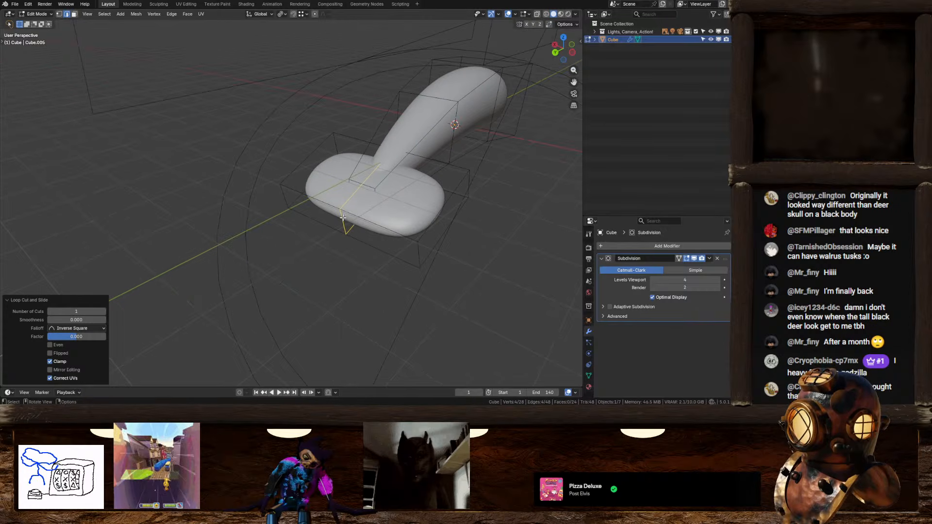
pyautogui.click(280, 16)
pyautogui.click(261, 14)
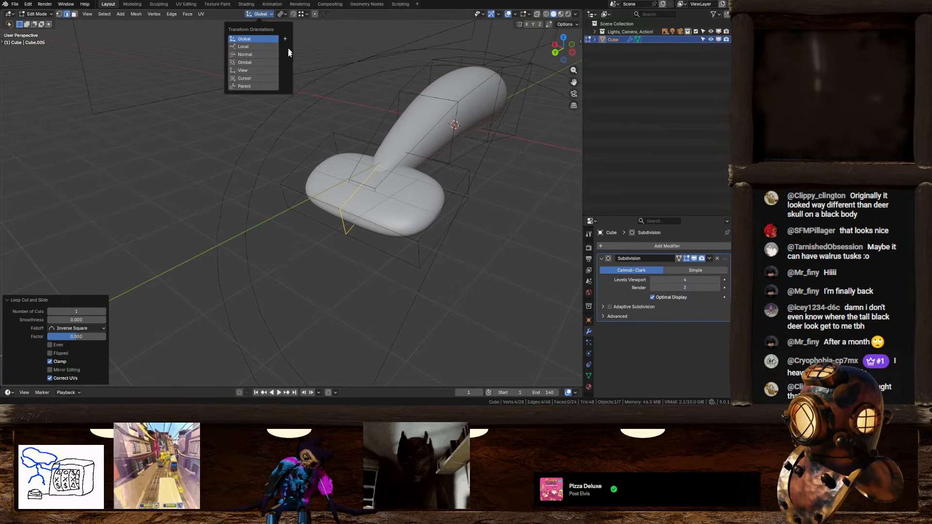
pyautogui.click(245, 56)
pyautogui.moveTo(426, 121); pyautogui.dragTo(238, 199, button='middle')
pyautogui.keyDown('shift'); pyautogui.click(289, 204); pyautogui.keyUp('shift')
pyautogui.keyDown('shift'); pyautogui.click(289, 204); pyautogui.keyUp('shift')
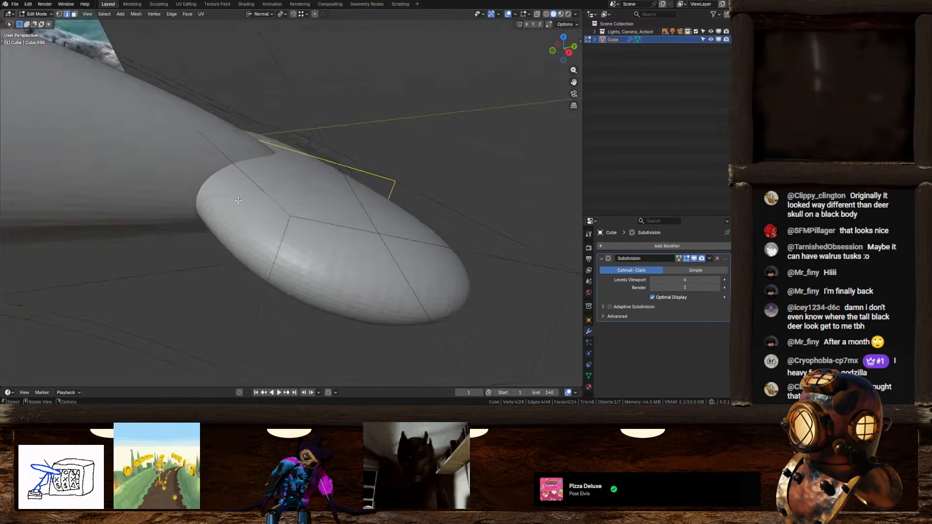
pyautogui.scroll(-2, 238, 199)
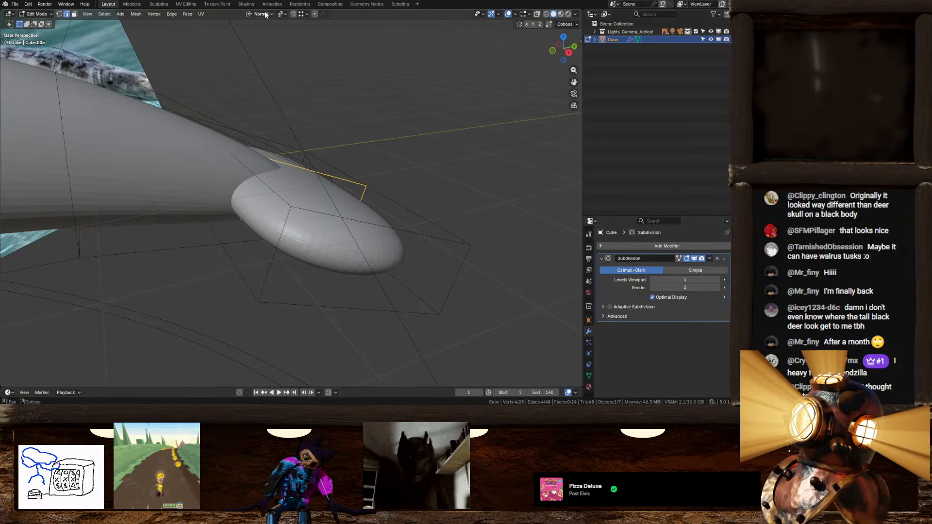
pyautogui.click(283, 14)
pyautogui.click(302, 67)
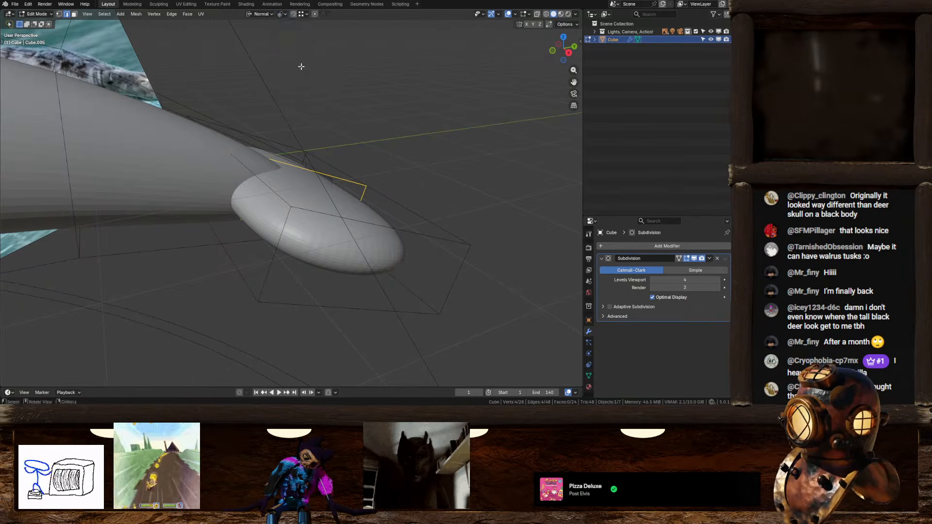
# Move the tail block's middle loop about 0.93 m along its normal Z toward the body to form the fluke notch
pyautogui.scroll(-3, 370, 108)
pyautogui.moveTo(412, 104); pyautogui.dragTo(389, 146, button='middle')
pyautogui.press('g')
pyautogui.press('z')
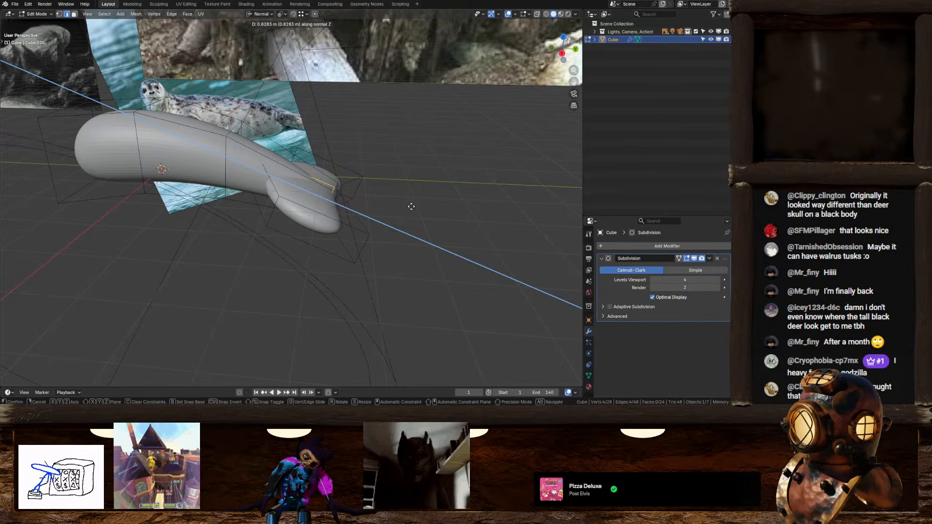
pyautogui.click(403, 205)
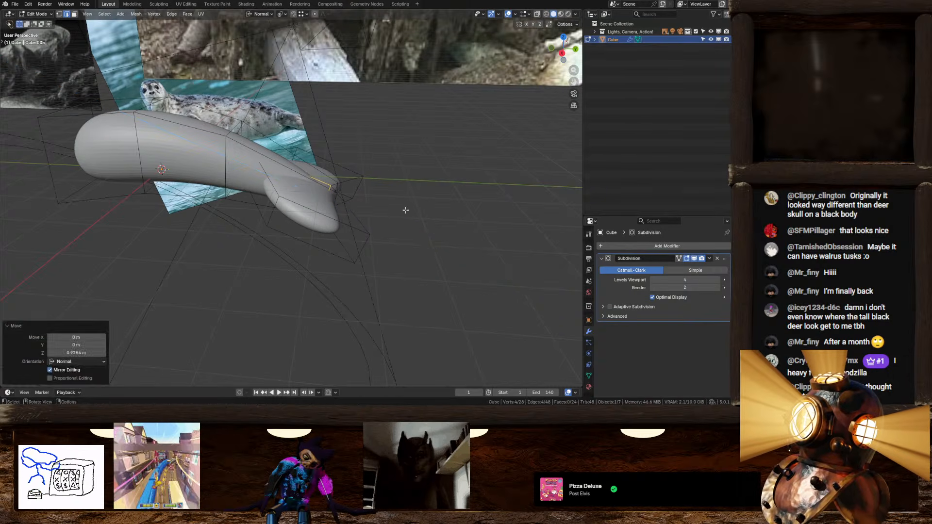
# Select the two outer end faces of the fluke and scale them to about 0.46 along normal Y
pyautogui.moveTo(406, 208); pyautogui.dragTo(345, 221, button='middle')
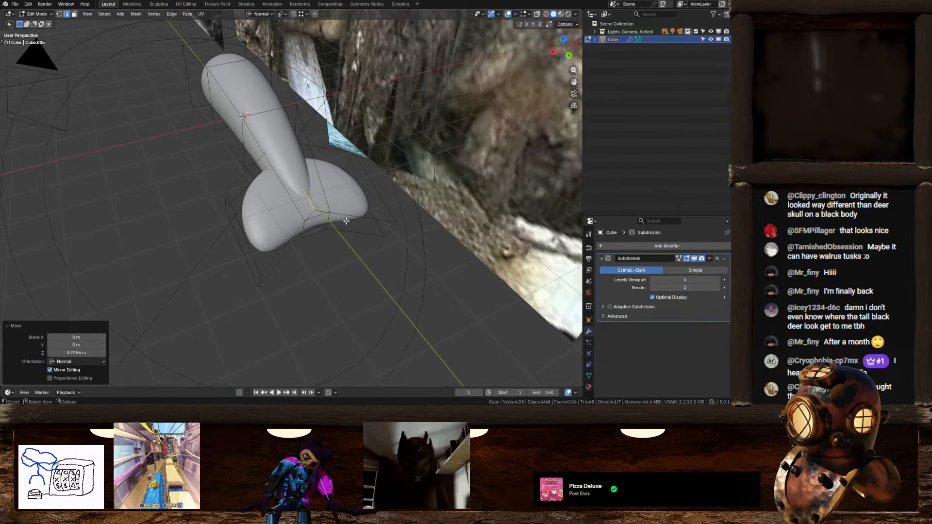
pyautogui.click(74, 15)
pyautogui.moveTo(217, 197); pyautogui.dragTo(244, 190, button='middle')
pyautogui.click(251, 201)
pyautogui.moveTo(406, 235); pyautogui.dragTo(439, 225, button='middle')
pyautogui.keyDown('shift'); pyautogui.click(306, 223); pyautogui.keyUp('shift')
pyautogui.press('s')
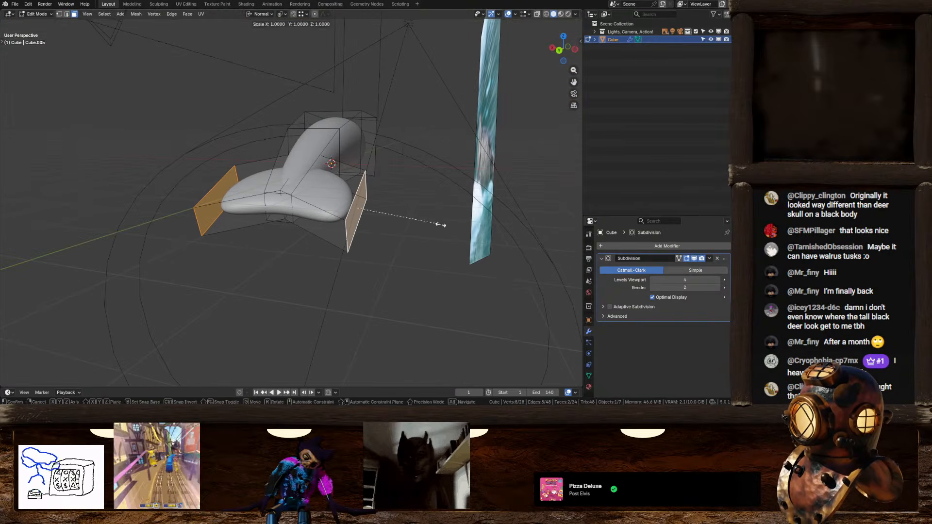
pyautogui.press('y')
pyautogui.click(359, 213)
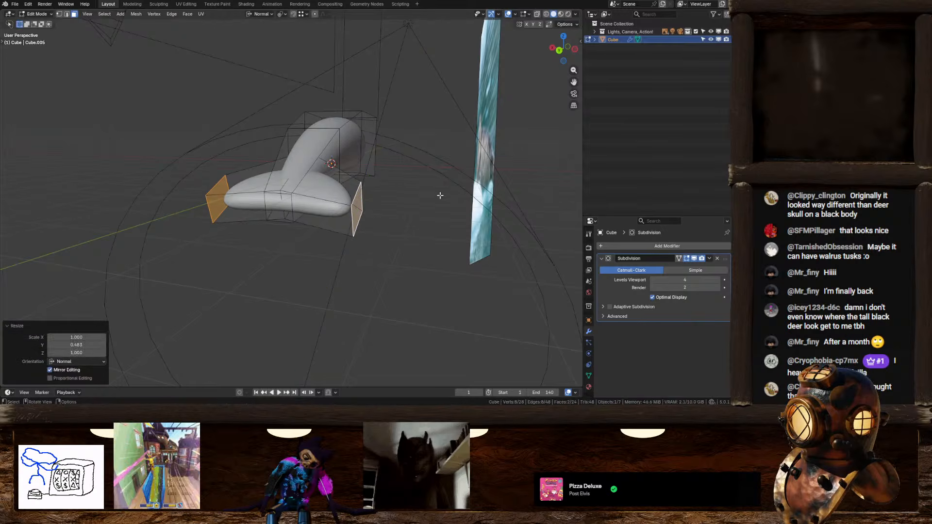
# Move both fluke tip faces about 0.67 m along normal Y and thin them to about 0.32 along normal X
pyautogui.press('g')
pyautogui.press('y')
pyautogui.click(446, 227)
pyautogui.moveTo(446, 227); pyautogui.dragTo(425, 223, button='middle')
pyautogui.press('s')
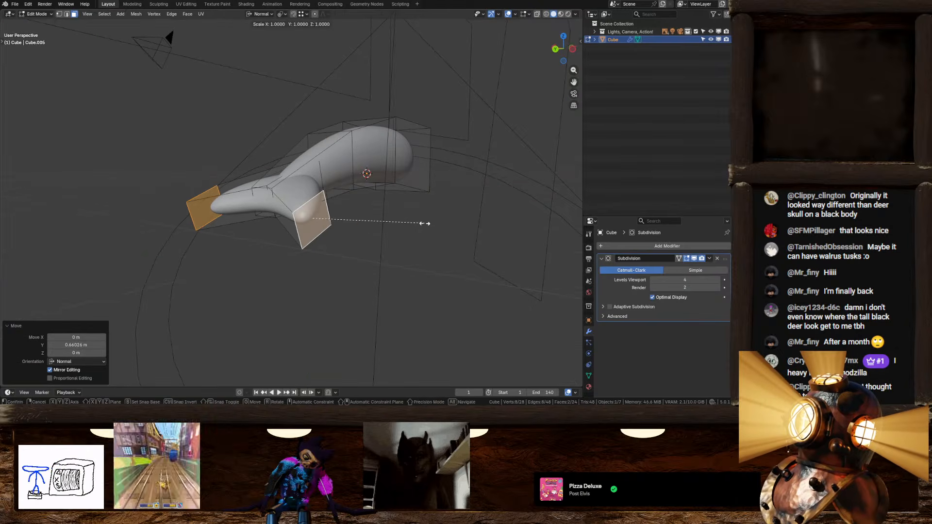
pyautogui.press('x')
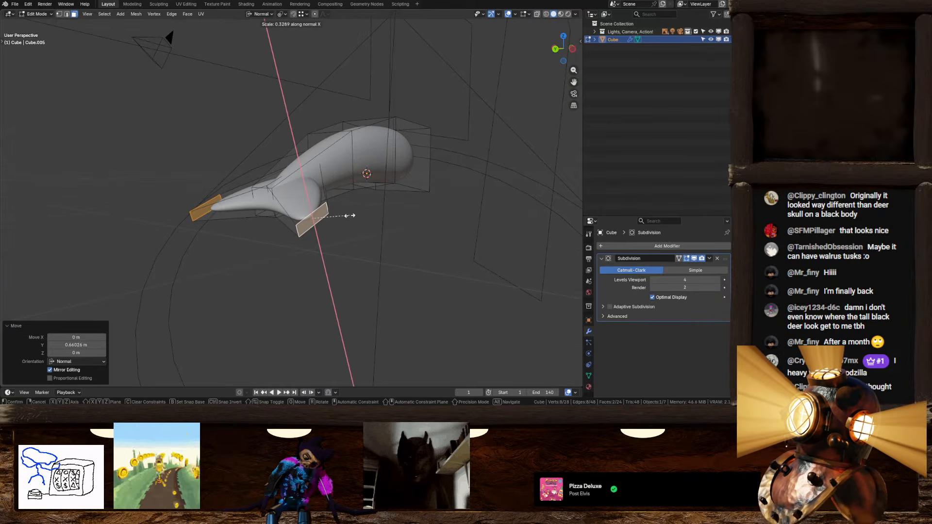
pyautogui.click(351, 216)
# Extend the fluke tips by moving both end faces about 0.50 m along normal Y
pyautogui.moveTo(414, 229); pyautogui.dragTo(410, 262, button='middle')
pyautogui.press('g')
pyautogui.press('y')
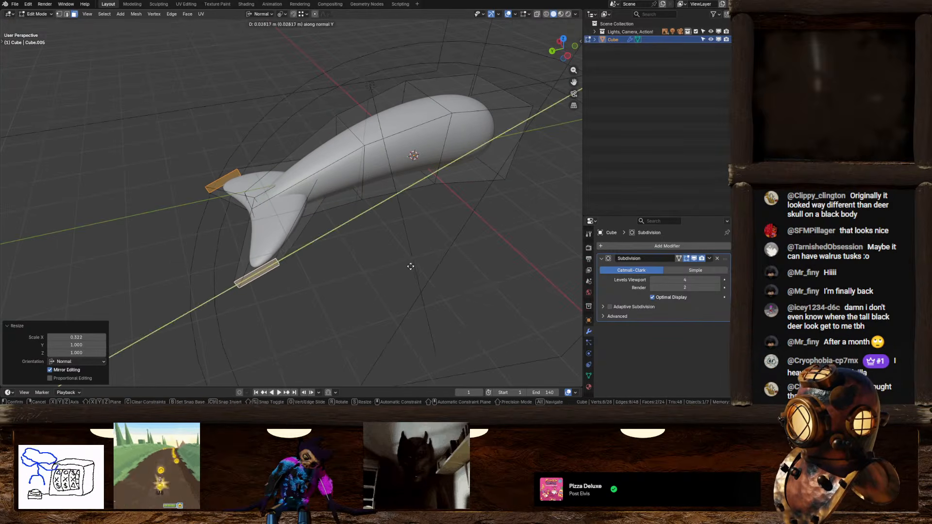
pyautogui.click(394, 286)
# Examine the body and fluke shape against the sea creature, carcass and seal references
pyautogui.moveTo(352, 275); pyautogui.dragTo(318, 219, button='middle')
pyautogui.scroll(-3, 400, 282)
pyautogui.scroll(3, 345, 223)
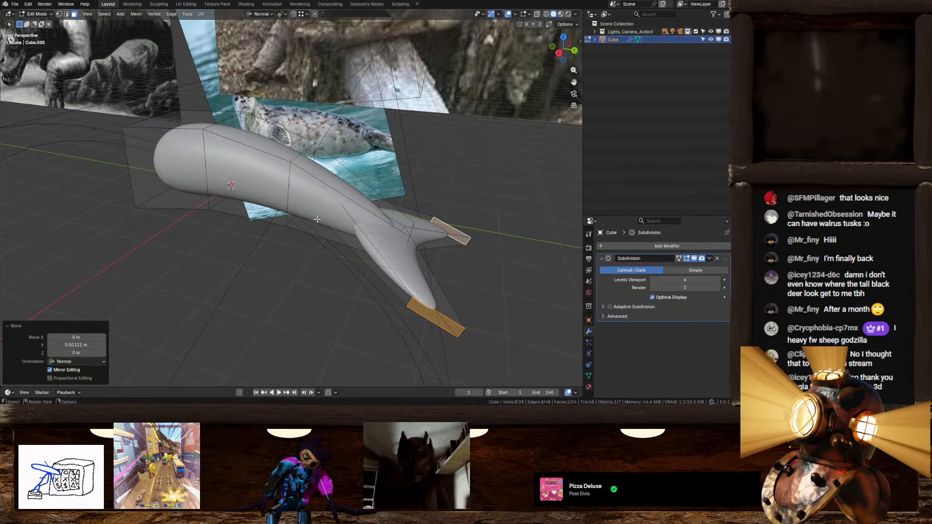
pyautogui.scroll(-3, 323, 233)
pyautogui.moveTo(311, 222); pyautogui.dragTo(328, 203, button='middle')
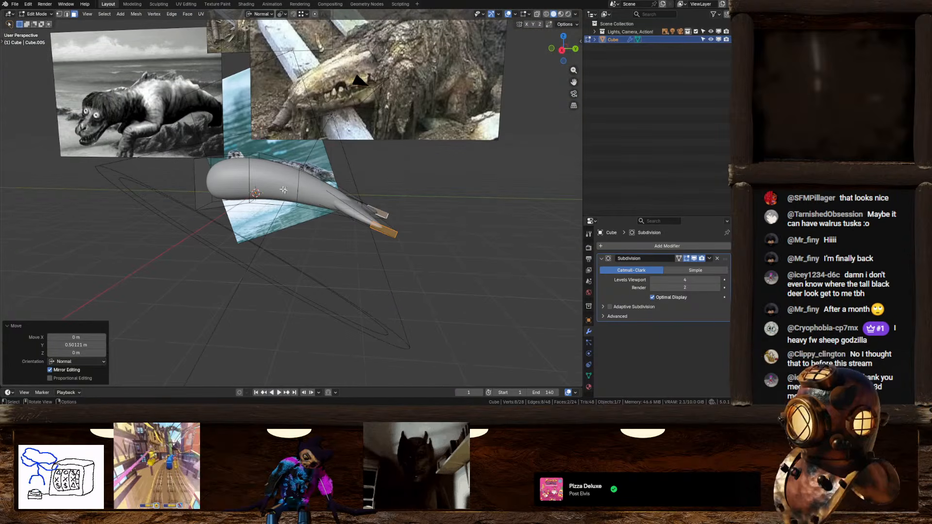
pyautogui.keyDown('shift'); pyautogui.moveTo(242, 179); pyautogui.dragTo(284, 230, button='middle'); pyautogui.keyUp('shift')
pyautogui.scroll(3, 284, 231)
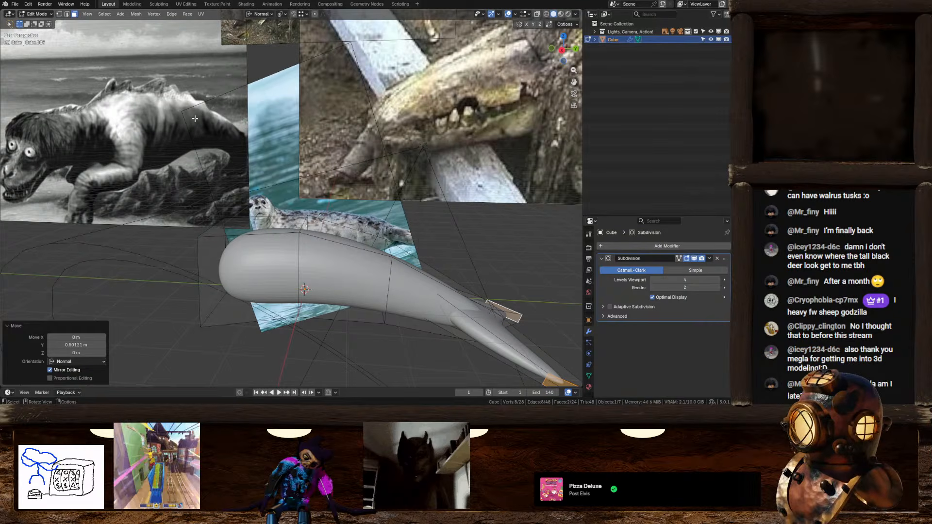
pyautogui.keyDown('shift'); pyautogui.moveTo(220, 154); pyautogui.dragTo(296, 199, button='middle'); pyautogui.keyUp('shift')
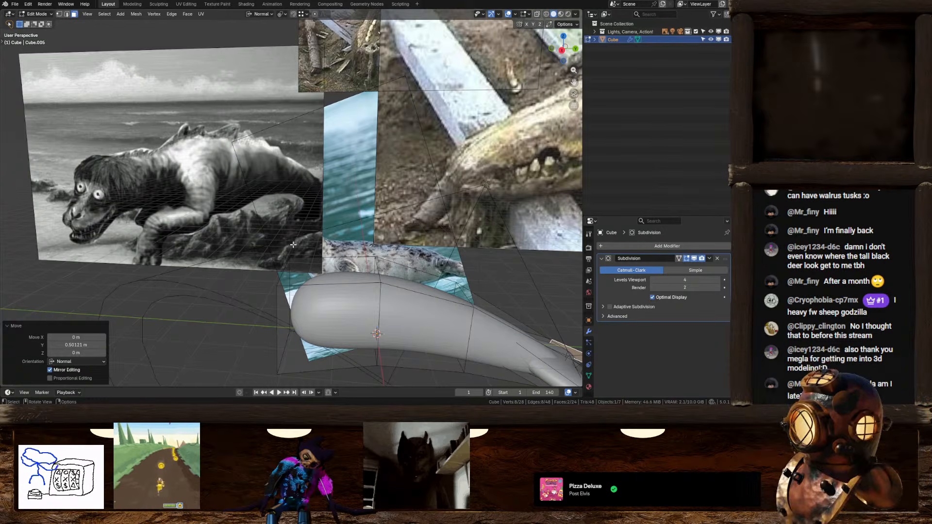
pyautogui.keyDown('shift'); pyautogui.moveTo(439, 235); pyautogui.dragTo(372, 200, button='middle'); pyautogui.keyUp('shift')
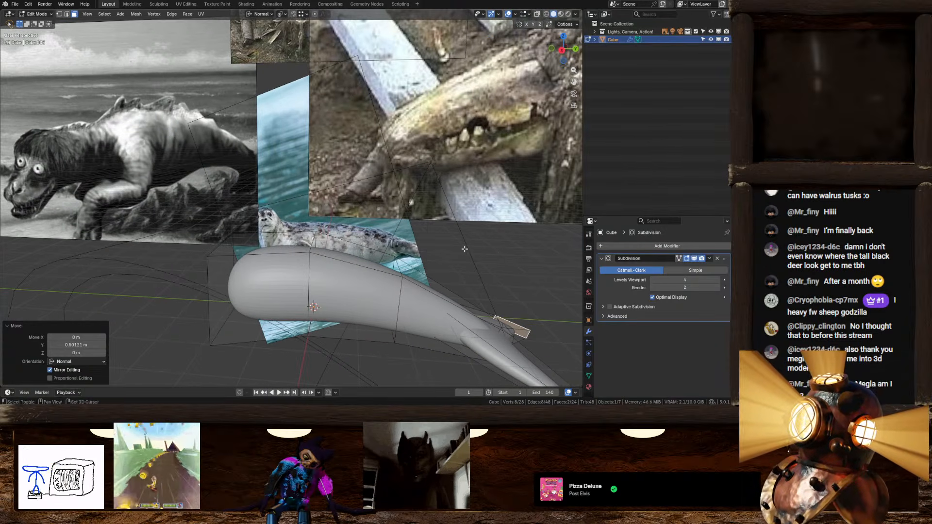
pyautogui.keyDown('shift'); pyautogui.moveTo(464, 247); pyautogui.dragTo(369, 192, button='middle'); pyautogui.keyUp('shift')
pyautogui.keyDown('shift'); pyautogui.moveTo(438, 264); pyautogui.dragTo(359, 241, button='middle'); pyautogui.keyUp('shift')
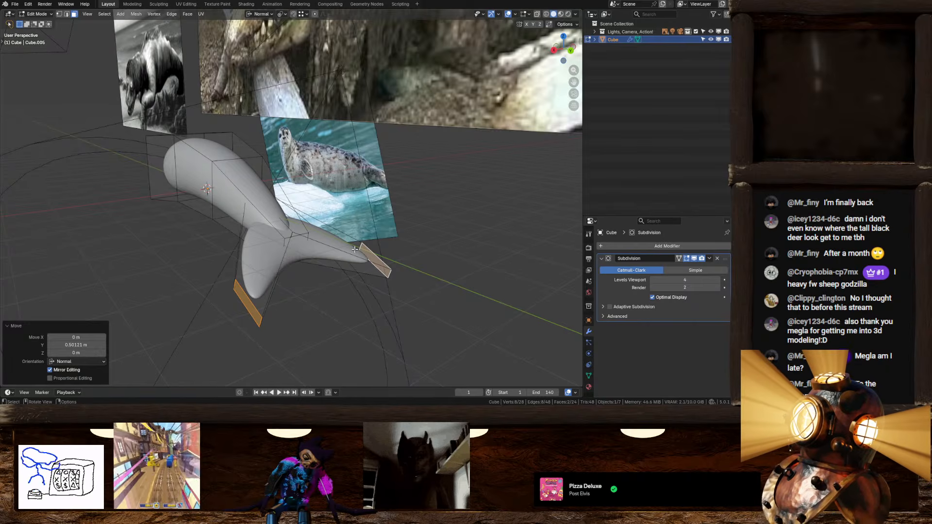
# Lower the fluke tip faces in the side view by about -0.10 m in Y and -0.37 m in Z
pyautogui.moveTo(355, 249); pyautogui.dragTo(388, 235, button='middle')
pyautogui.click(557, 53)
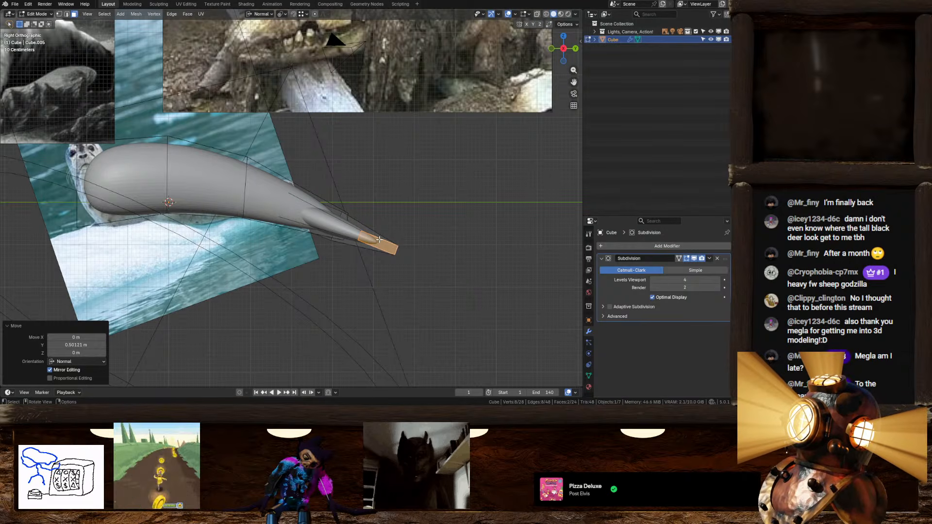
pyautogui.press('g')
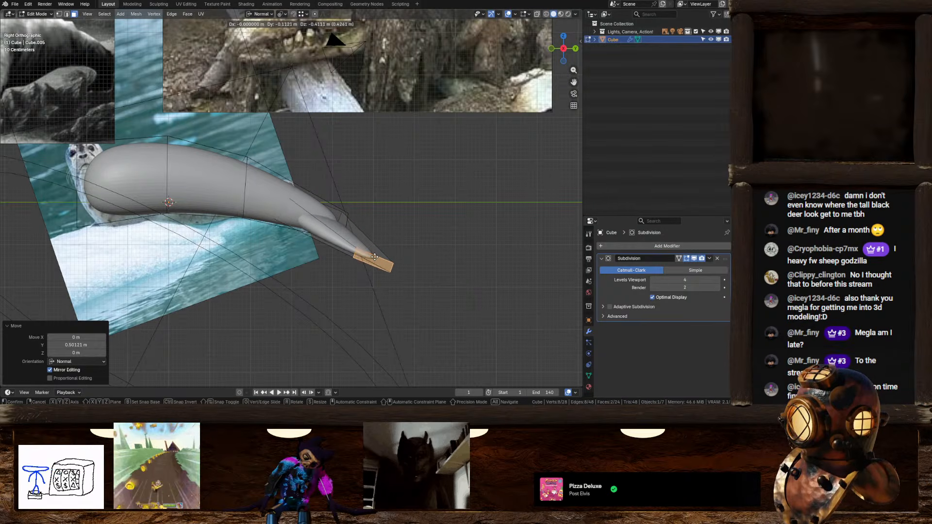
pyautogui.click(375, 255)
pyautogui.moveTo(375, 256); pyautogui.dragTo(312, 250, button='middle')
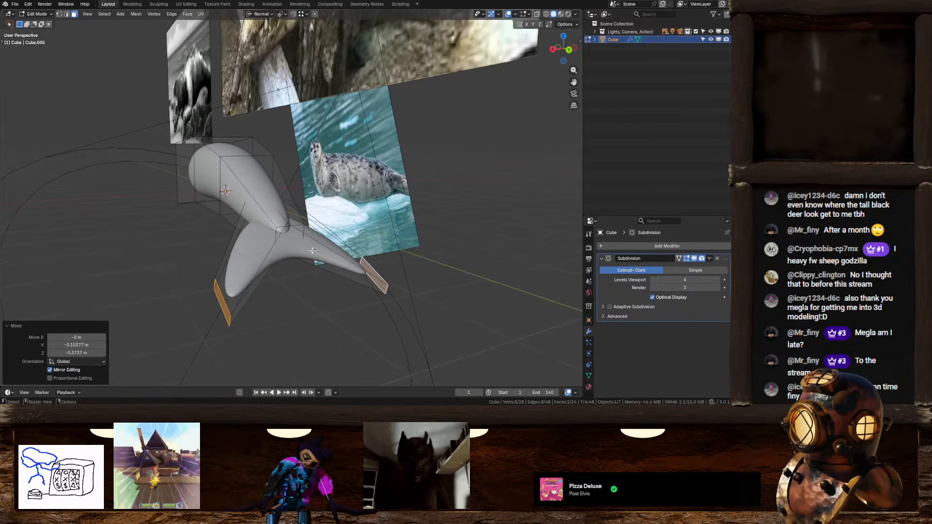
pyautogui.click(66, 14)
pyautogui.scroll(3, 304, 229)
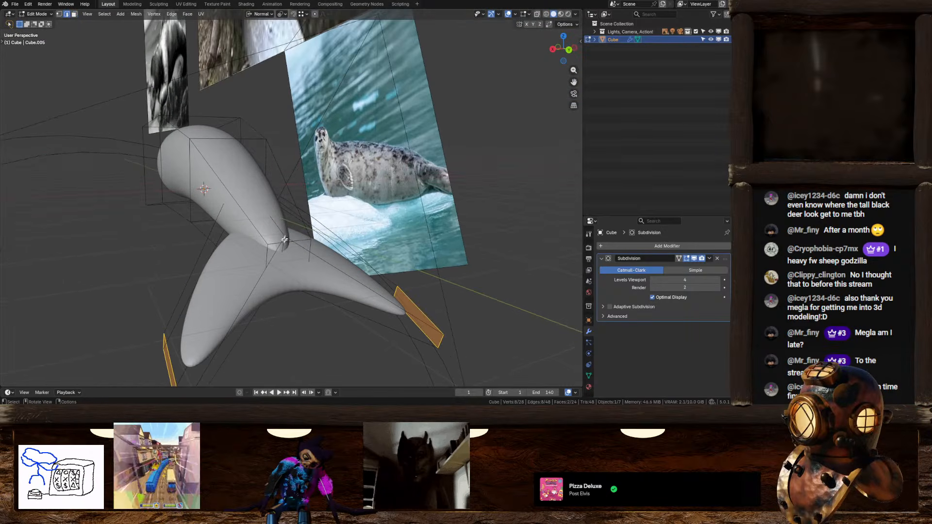
pyautogui.scroll(4, 304, 229)
pyautogui.scroll(2, 379, 247)
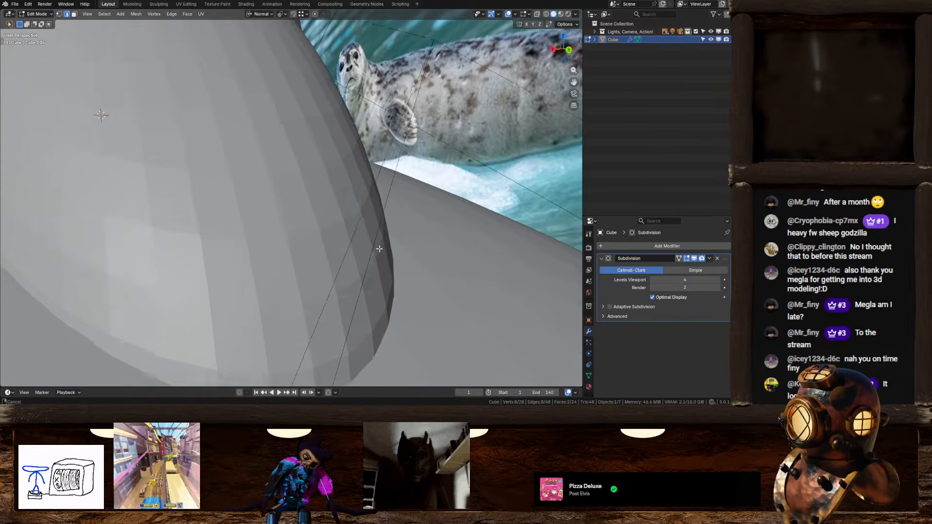
pyautogui.keyDown('ctrl'); pyautogui.moveTo(381, 244); pyautogui.dragTo(341, 240, button='middle'); pyautogui.keyUp('ctrl')
pyautogui.keyDown('alt'); pyautogui.click(391, 248); pyautogui.keyUp('alt')
pyautogui.scroll(-4, 391, 248)
pyautogui.keyDown('shift'); pyautogui.moveTo(188, 212); pyautogui.dragTo(270, 243, button='middle'); pyautogui.keyUp('shift')
pyautogui.click(261, 258)
pyautogui.scroll(2, 262, 259)
pyautogui.hotkey('alt', 'a')
# Select the whole linked fluke piece and raise it about 0.08 m in Z to align with the tail
pyautogui.moveTo(258, 135); pyautogui.dragTo(343, 191, button='middle')
pyautogui.press('l')
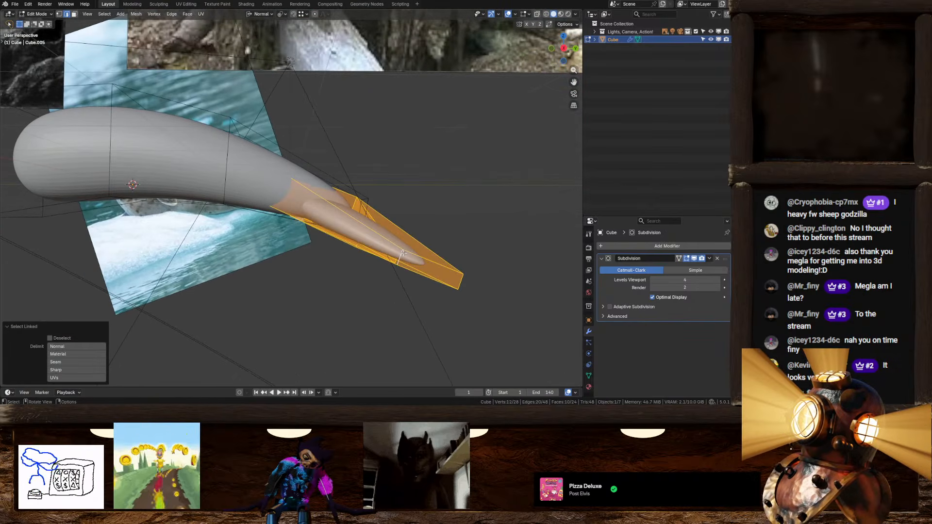
pyautogui.press('g')
pyautogui.press('z')
pyautogui.click(403, 235)
pyautogui.moveTo(403, 235); pyautogui.dragTo(333, 242, button='middle')
pyautogui.scroll(-4, 369, 250)
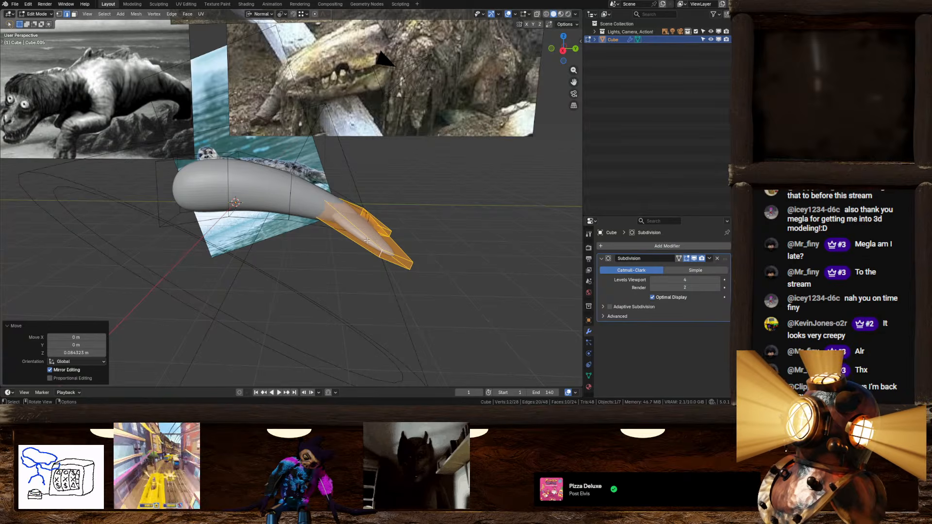
pyautogui.moveTo(399, 264); pyautogui.dragTo(403, 258, button='middle')
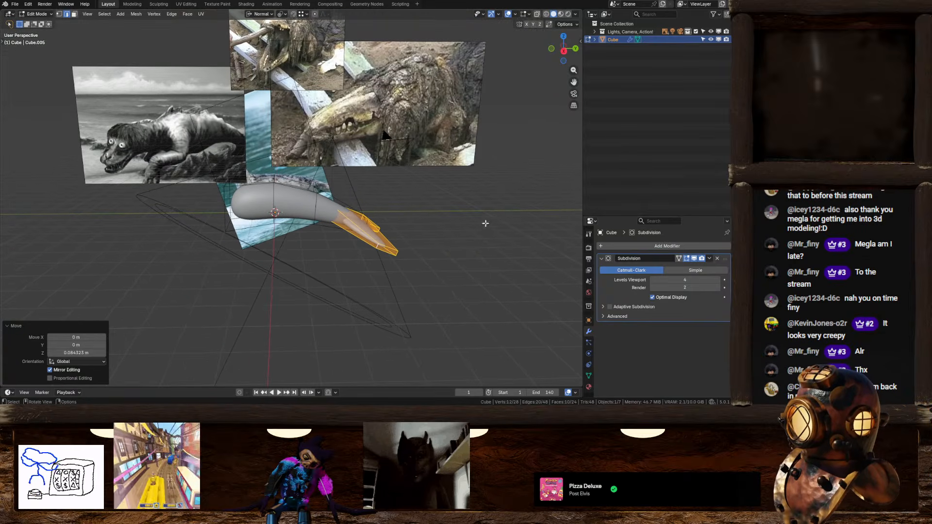
pyautogui.click(564, 51)
pyautogui.keyDown('shift'); pyautogui.moveTo(356, 212); pyautogui.dragTo(341, 233, button='middle'); pyautogui.keyUp('shift')
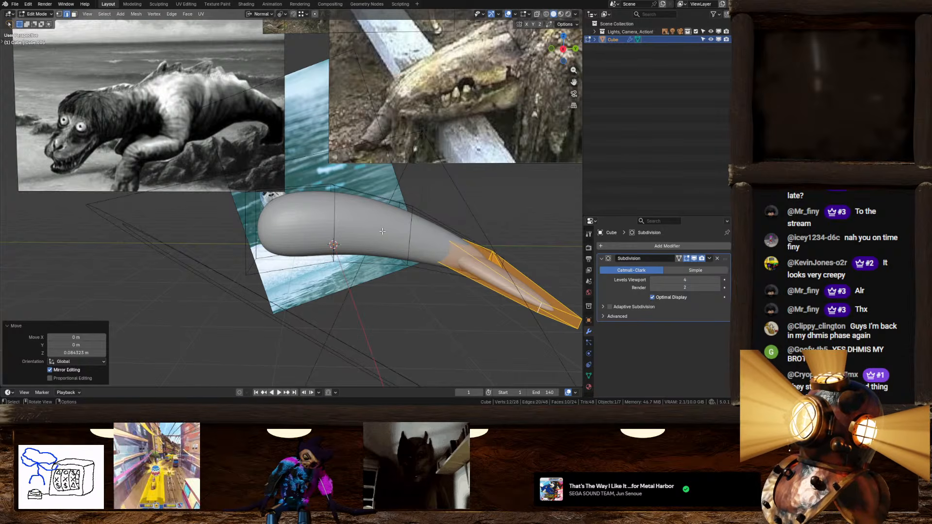
pyautogui.scroll(-1, 383, 231)
pyautogui.click(433, 298)
pyautogui.moveTo(342, 282)
pyautogui.mouseDown(button='middle')
pyautogui.moveTo(363, 304)
pyautogui.moveTo(356, 294)
pyautogui.mouseUp(button='middle')
pyautogui.scroll(1, 349, 285)
pyautogui.moveTo(351, 284); pyautogui.dragTo(350, 280, button='middle')
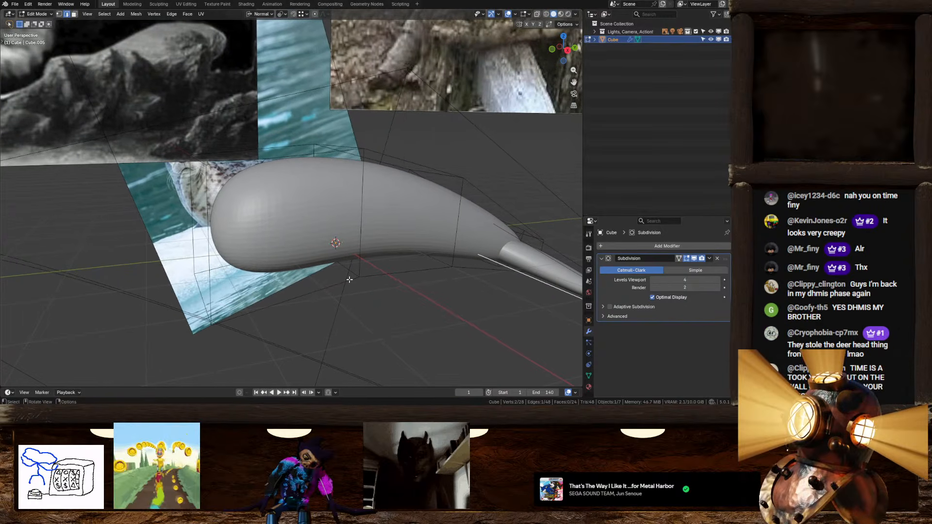
pyautogui.moveTo(350, 279); pyautogui.dragTo(260, 216, button='middle')
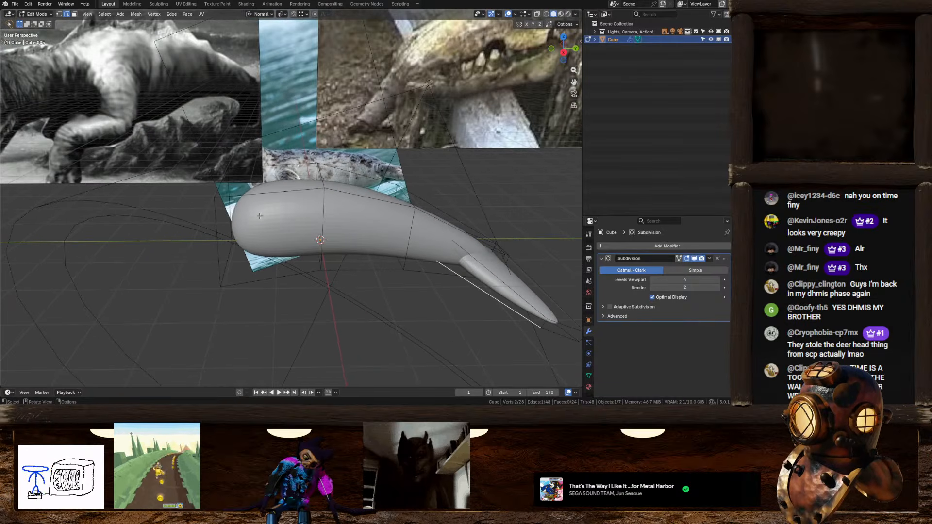
pyautogui.click(563, 53)
pyautogui.press('s')
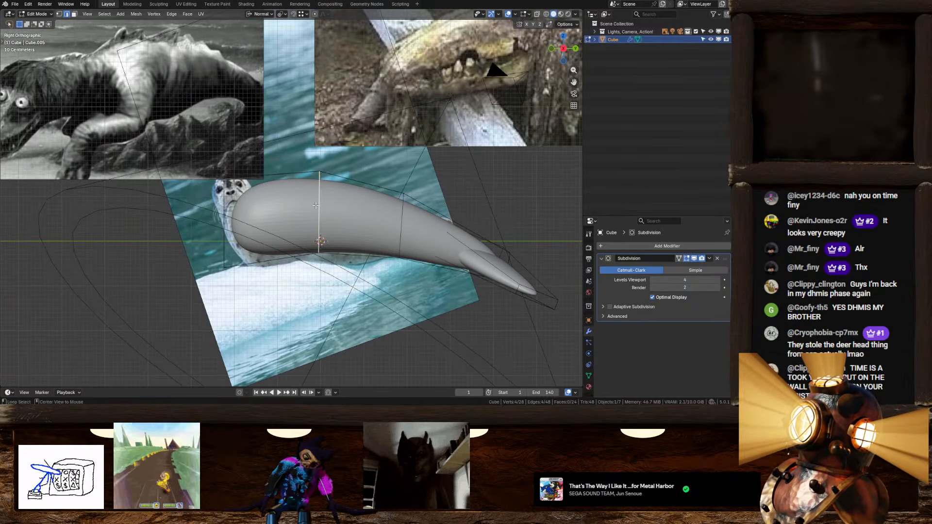
pyautogui.rightClick(391, 221)
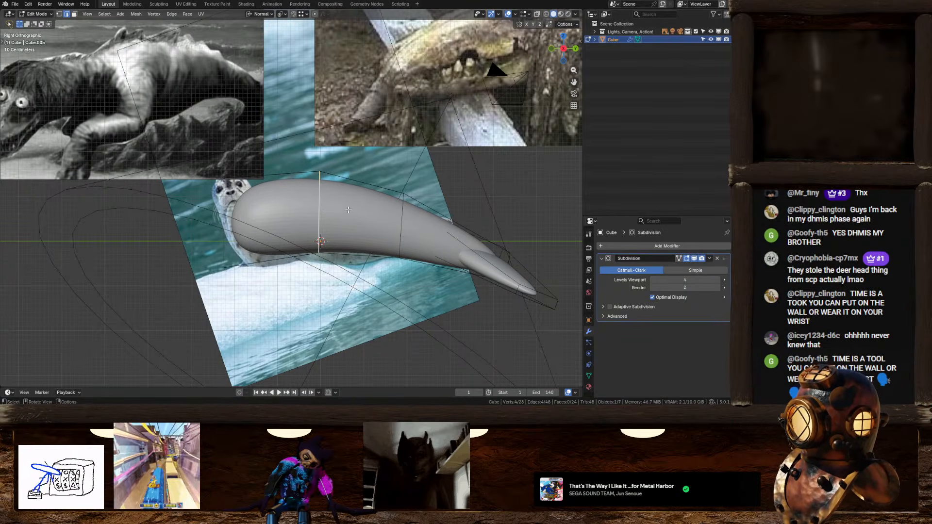
pyautogui.moveTo(349, 210); pyautogui.dragTo(334, 226, button='middle')
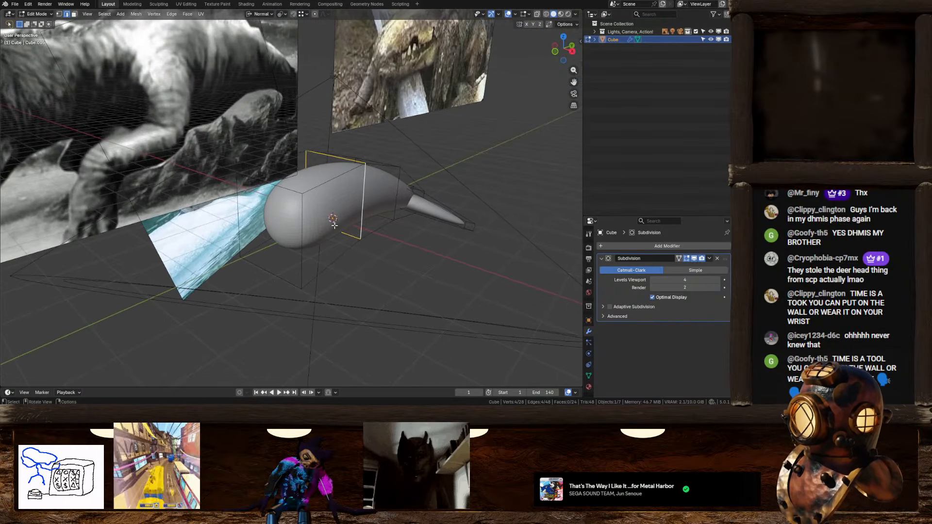
pyautogui.hotkey('alt', 'a')
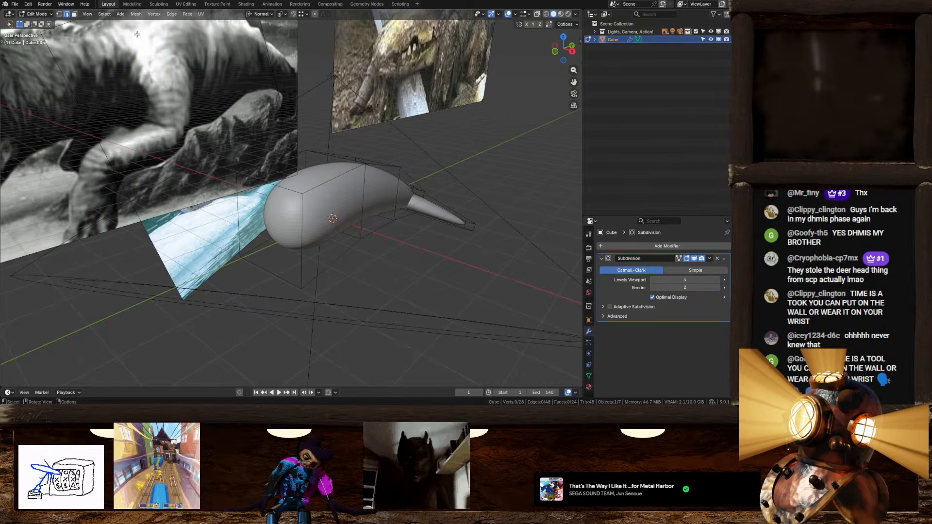
# Add a new 2 m cube at the world origin within the body mesh
pyautogui.click(43, 14)
pyautogui.moveTo(484, 209); pyautogui.dragTo(340, 251, button='middle')
pyautogui.hotkey('shift', 'a')
pyautogui.click(404, 218)
pyautogui.moveTo(507, 242); pyautogui.dragTo(478, 201, button='middle')
pyautogui.scroll(3, 479, 201)
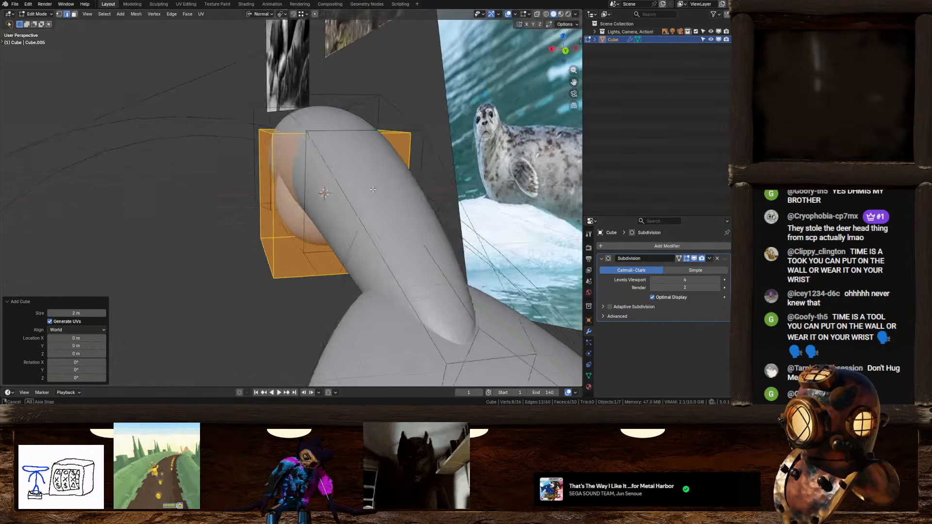
pyautogui.press('s')
pyautogui.rightClick(412, 194)
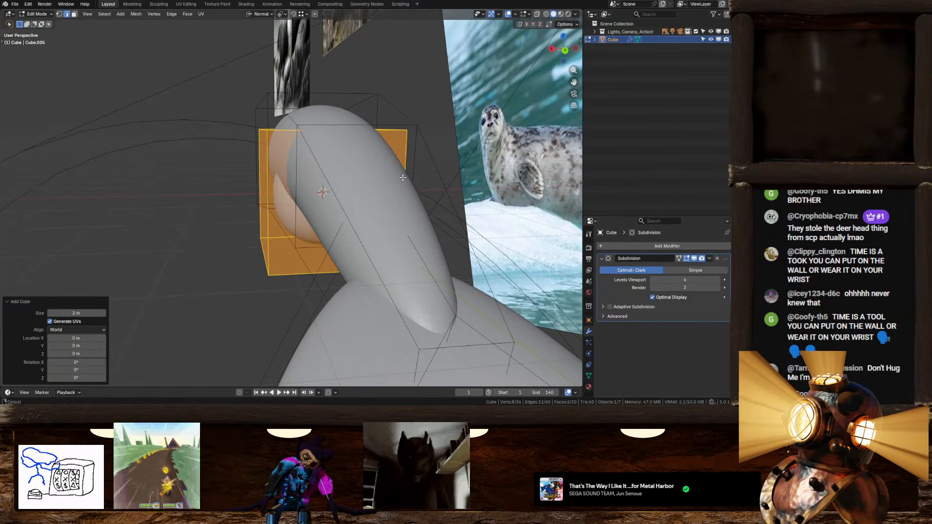
# Add a Mirror modifier to the object below its Subdivision modifier
pyautogui.keyDown('shift'); pyautogui.moveTo(402, 177); pyautogui.dragTo(420, 200, button='middle'); pyautogui.keyUp('shift')
pyautogui.click(639, 246)
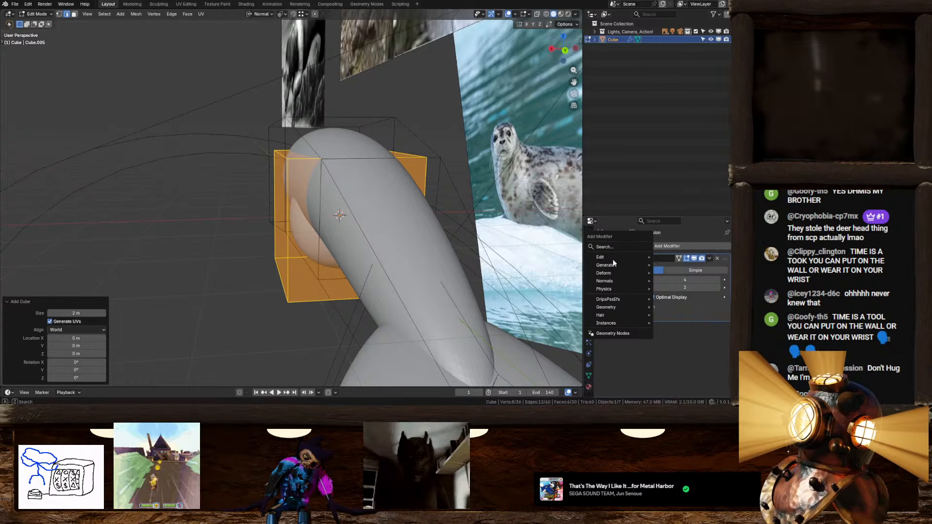
pyautogui.click(600, 249)
pyautogui.write('mi')
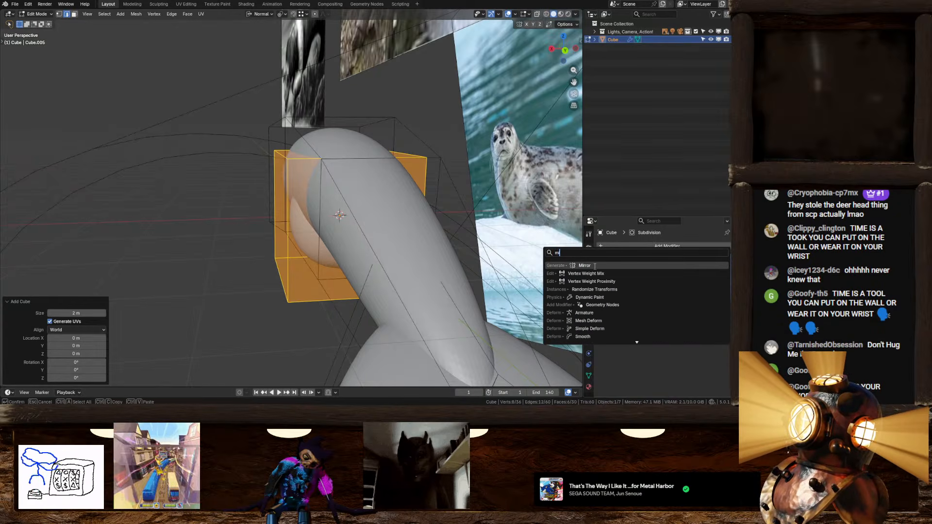
pyautogui.click(594, 267)
# Move the new cube about 1.05 m in X, -0.22 m in Y and 0.47 m in Z, and scale it by about 0.50
pyautogui.press('g')
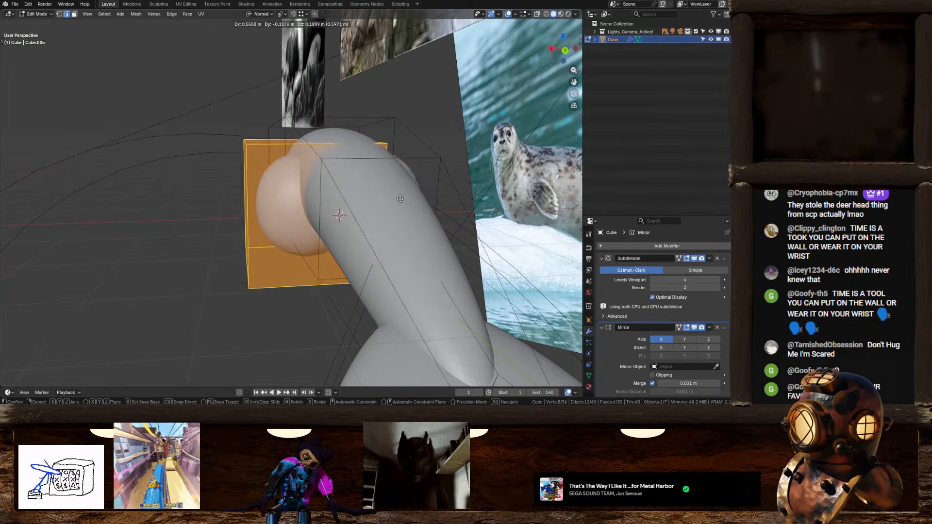
pyautogui.click(367, 185)
pyautogui.moveTo(367, 185); pyautogui.dragTo(485, 207, button='middle')
pyautogui.press('s')
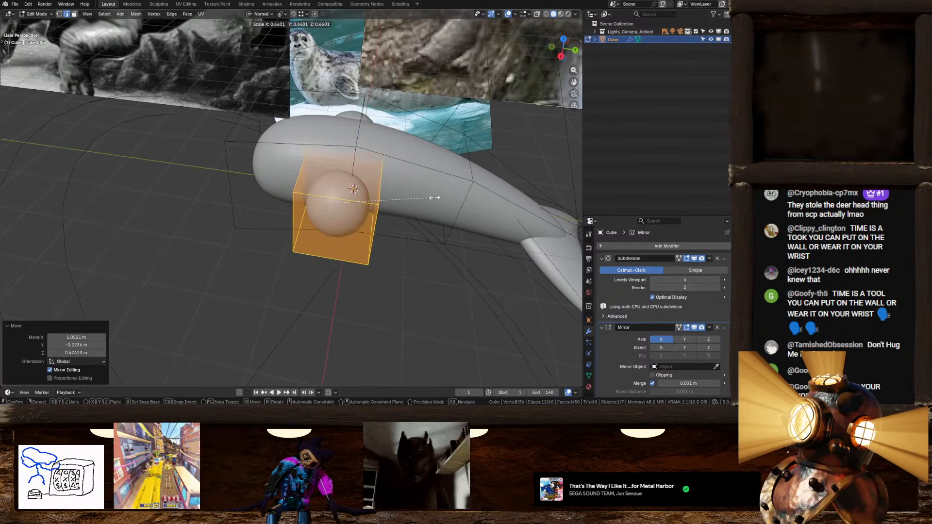
pyautogui.click(419, 198)
# Move the mirrored cube about -1.21 m along normal Y to the body's front end and scale it by about 0.64
pyautogui.moveTo(419, 198); pyautogui.dragTo(439, 236, button='middle')
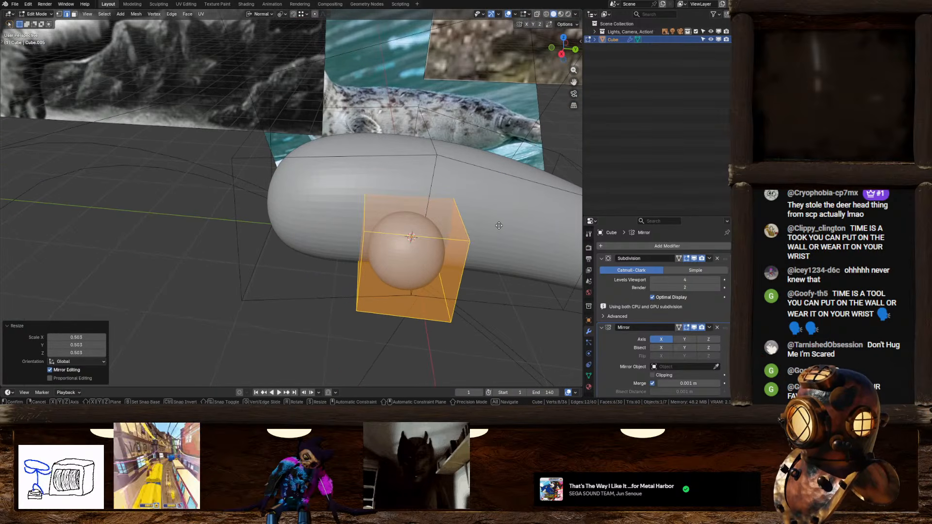
pyautogui.press('g')
pyautogui.press('y')
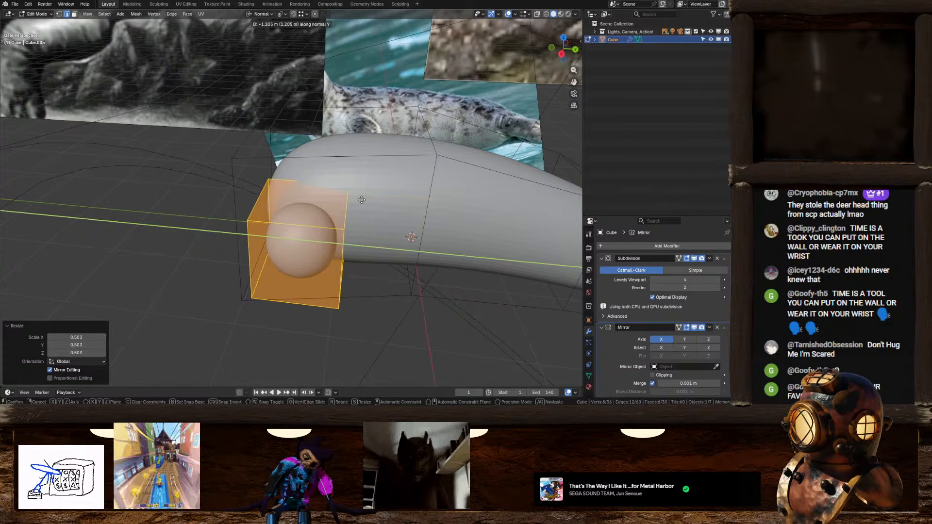
pyautogui.click(362, 199)
pyautogui.moveTo(361, 200); pyautogui.dragTo(478, 241, button='middle')
pyautogui.scroll(2, 394, 216)
pyautogui.press('s')
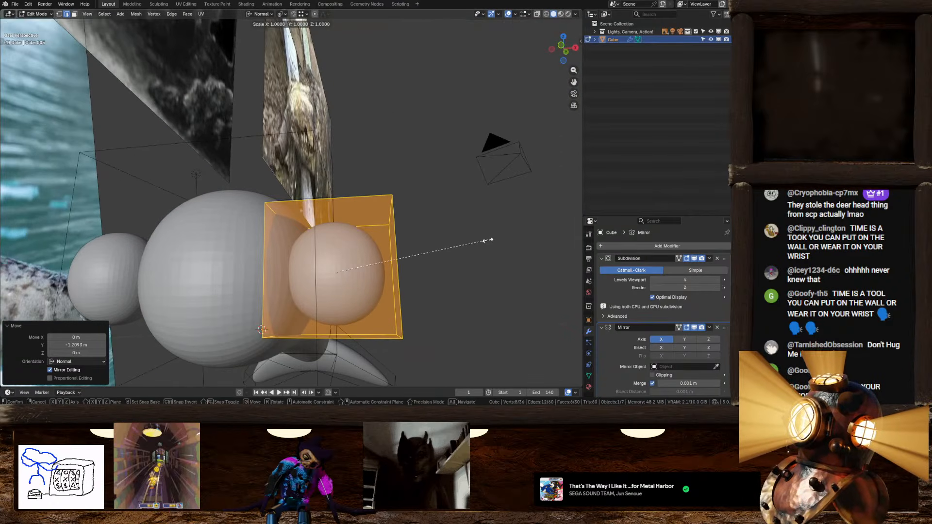
pyautogui.click(430, 243)
# In the front view, move the mirrored cube up and about -0.71 m in X into the body's upper side
pyautogui.click(560, 46)
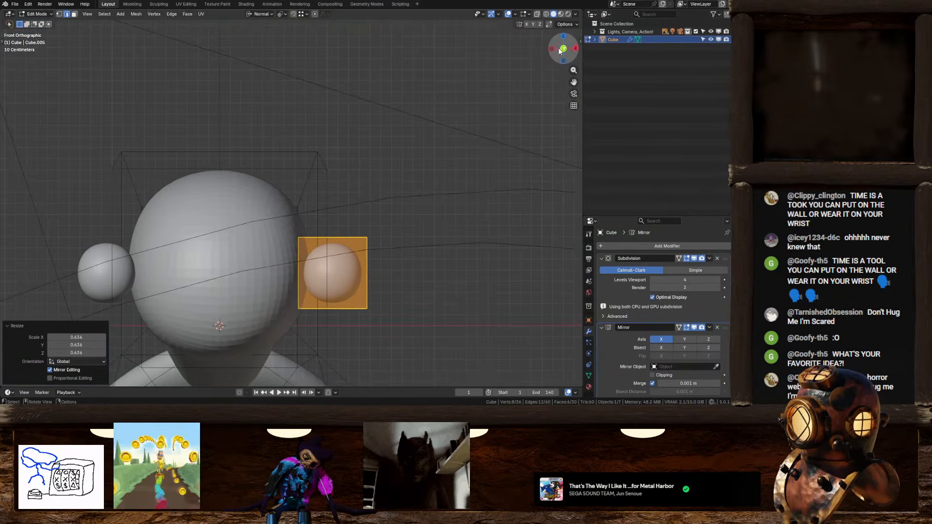
pyautogui.press('g')
pyautogui.click(353, 176)
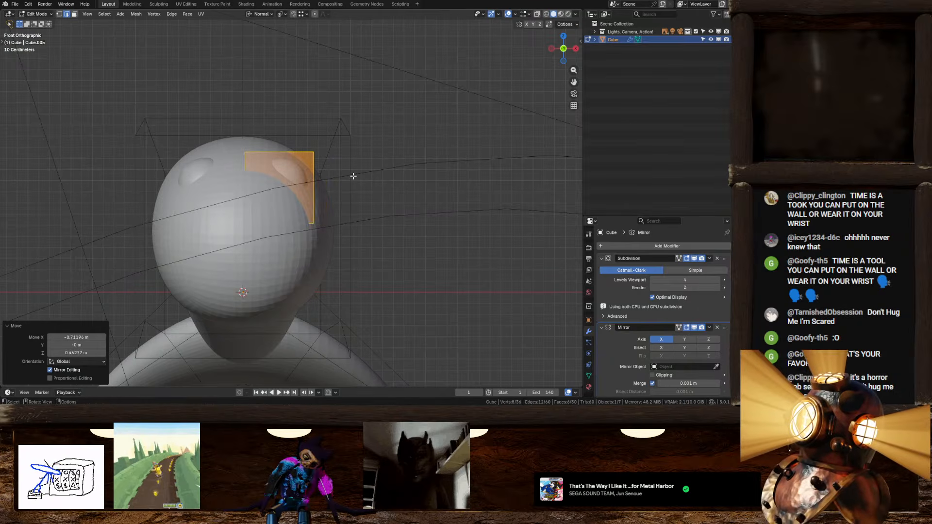
# Stretch the mirrored cube along X into an elongated limb and shift it outward about 0.09 m along normal X
pyautogui.press('s')
pyautogui.press('x')
pyautogui.press('x')
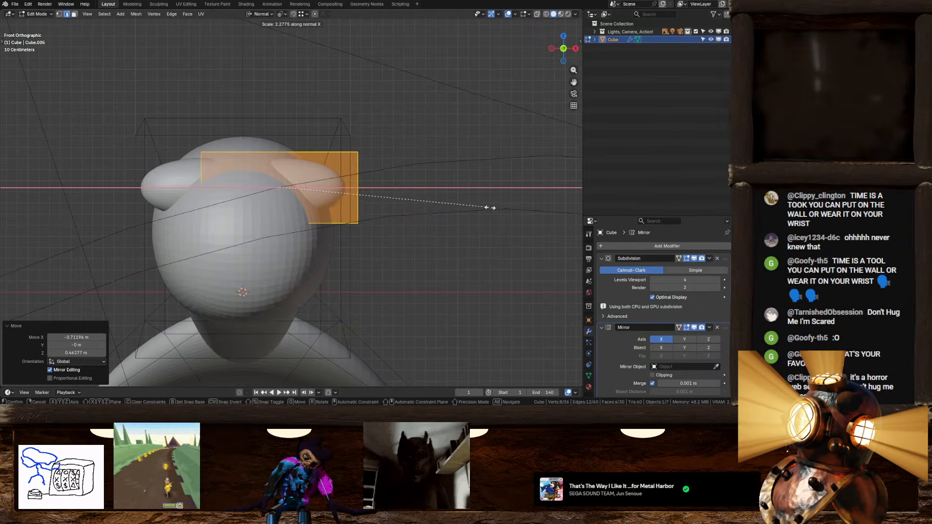
pyautogui.click(495, 208)
pyautogui.press('g')
pyautogui.press('x')
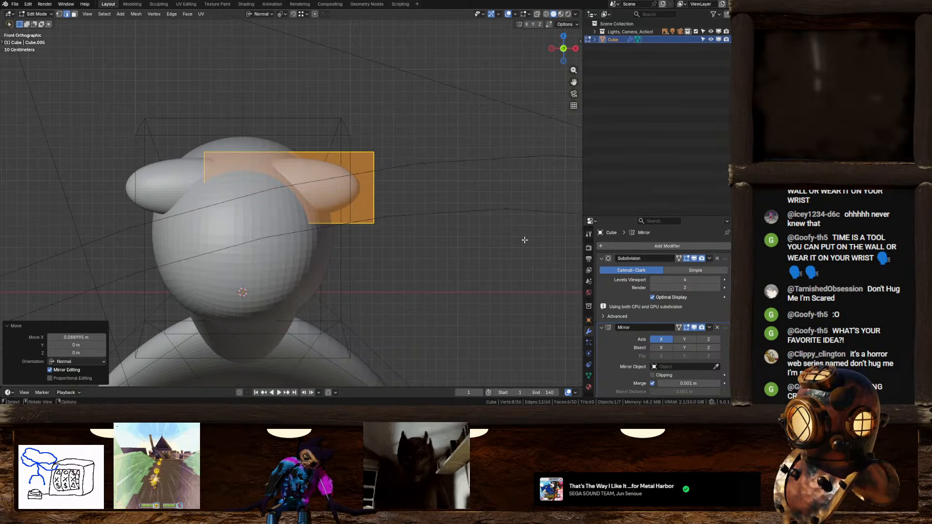
pyautogui.click(524, 233)
# Tilt the limb cube so its outer end rises in the front view, and raise it about 0.13 m in Z
pyautogui.press('r')
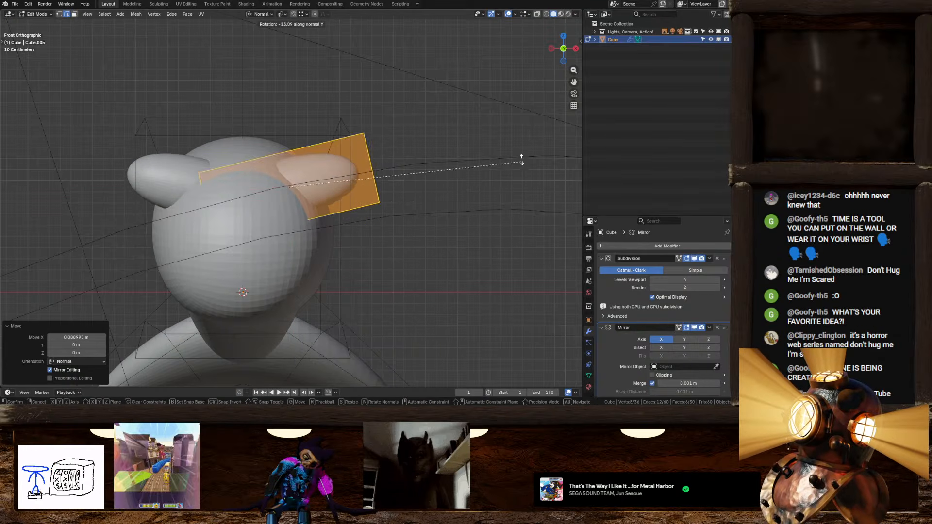
pyautogui.click(516, 175)
pyautogui.press('g')
pyautogui.click(513, 157)
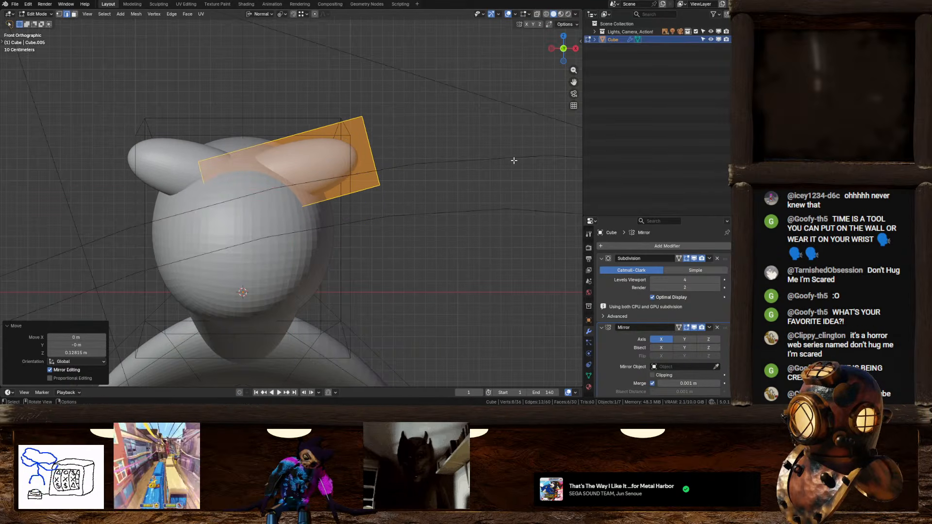
# Reshape the body's head end by moving its lower front edge about 0.38 m in Y and 0.57 m in Z and nudging the upper front edge
pyautogui.moveTo(506, 194); pyautogui.dragTo(366, 207, button='middle')
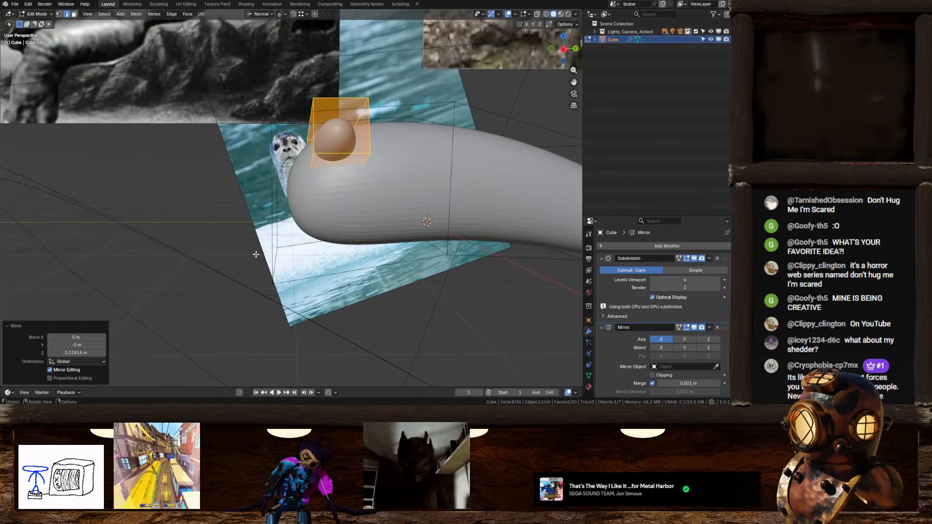
pyautogui.moveTo(256, 254); pyautogui.dragTo(290, 274, button='middle')
pyautogui.hotkey('alt', 'a')
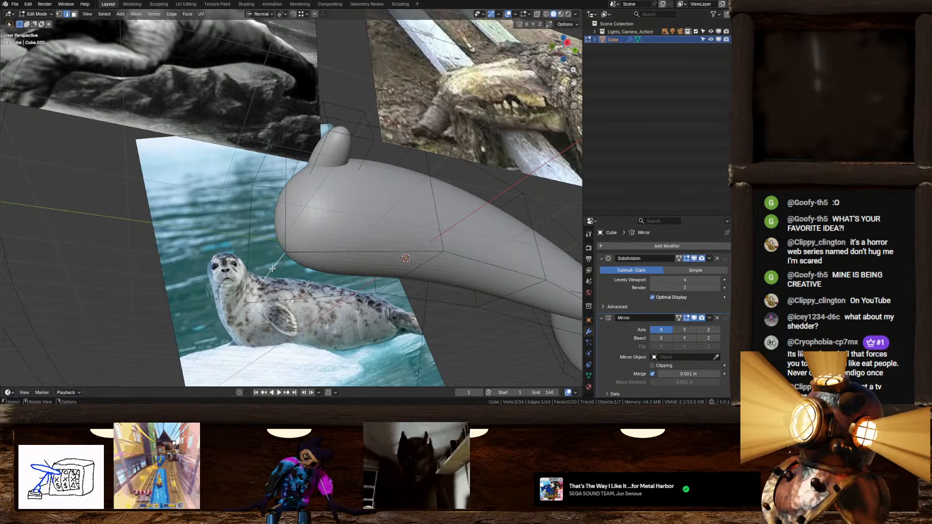
pyautogui.click(568, 43)
pyautogui.press('g')
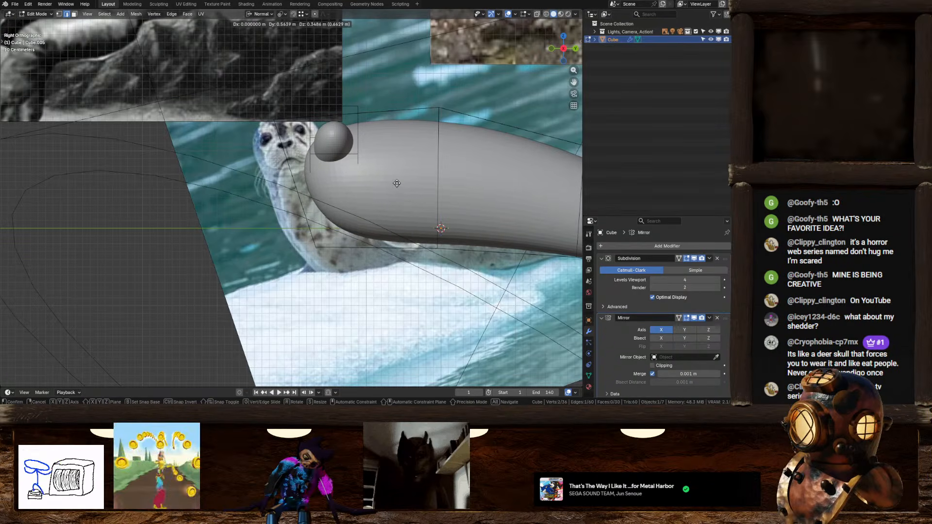
pyautogui.click(384, 175)
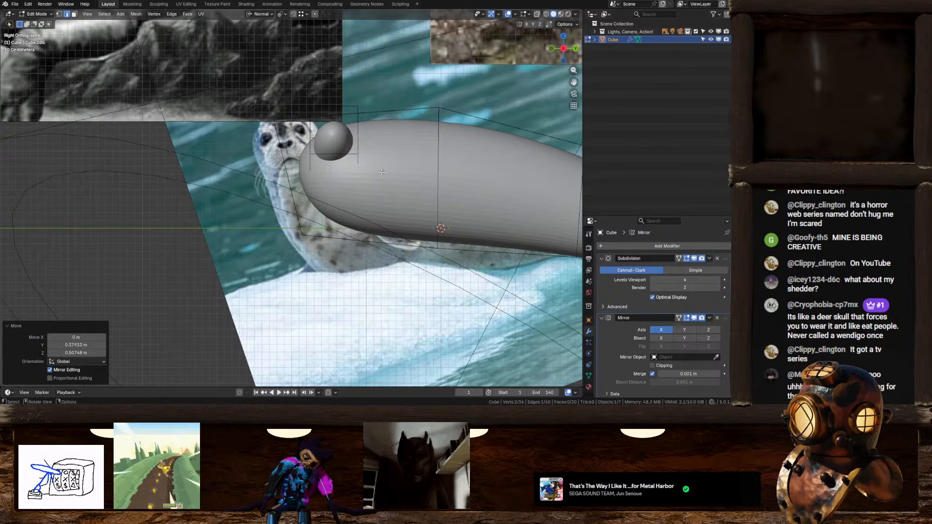
pyautogui.moveTo(383, 175); pyautogui.dragTo(283, 127, button='middle')
pyautogui.press('g')
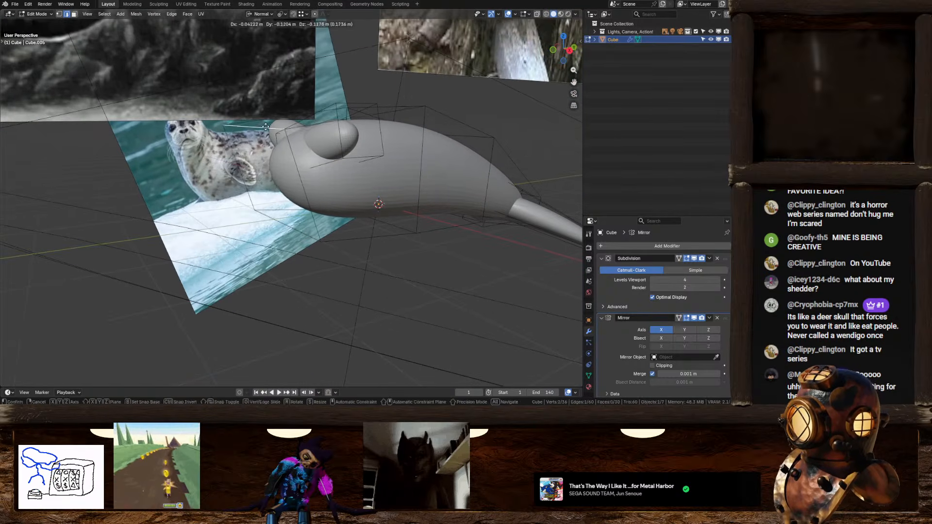
pyautogui.click(412, 107)
# Select the whole linked limb cube and move it about -0.21 m in Y and -0.56 m in Z in the side view
pyautogui.click(370, 148)
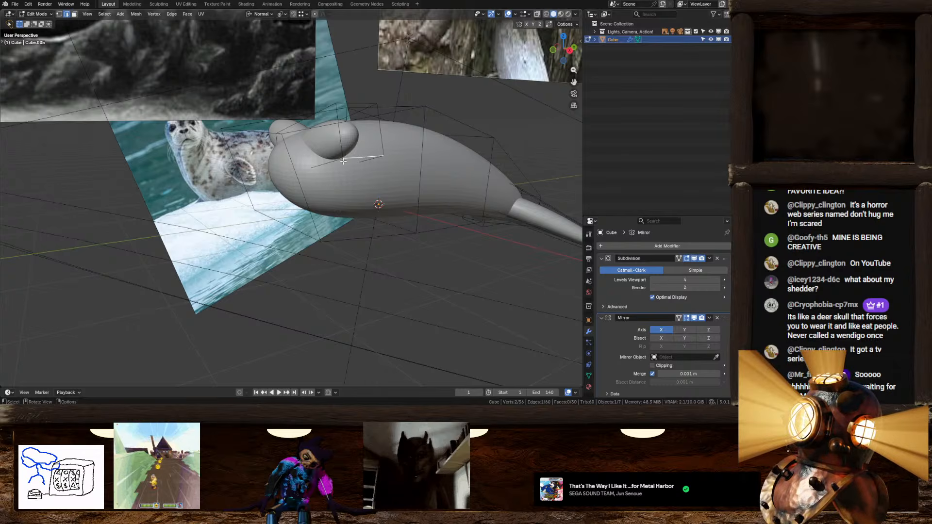
pyautogui.hotkey('ctrl', 'l')
pyautogui.click(569, 50)
pyautogui.press('g')
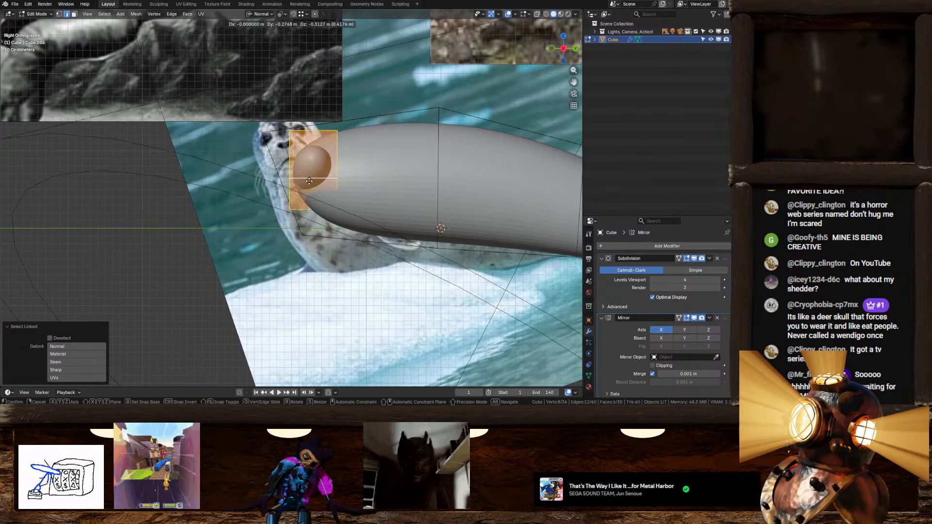
pyautogui.click(317, 198)
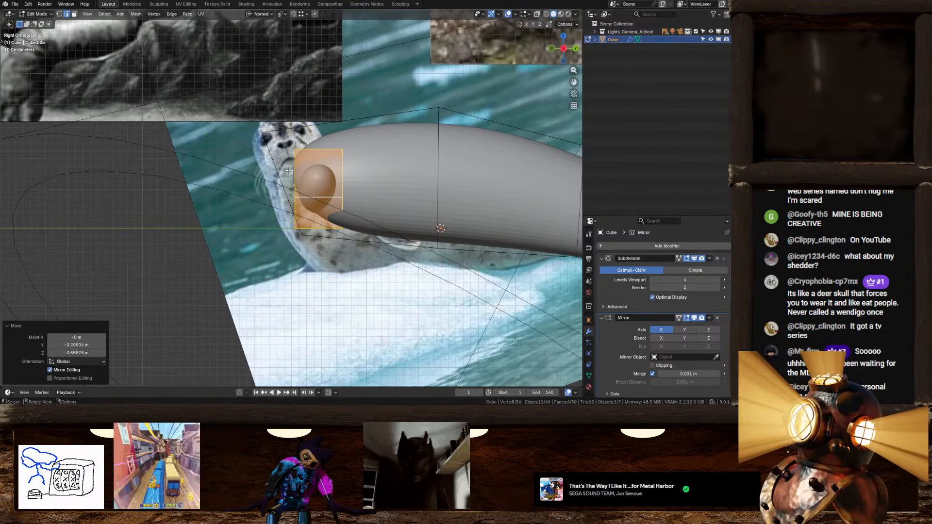
# In the front view, shift the limb cube slightly outward and raise it about 0.05 m in Z
pyautogui.moveTo(248, 117); pyautogui.dragTo(366, 154, button='middle')
pyautogui.click(565, 49)
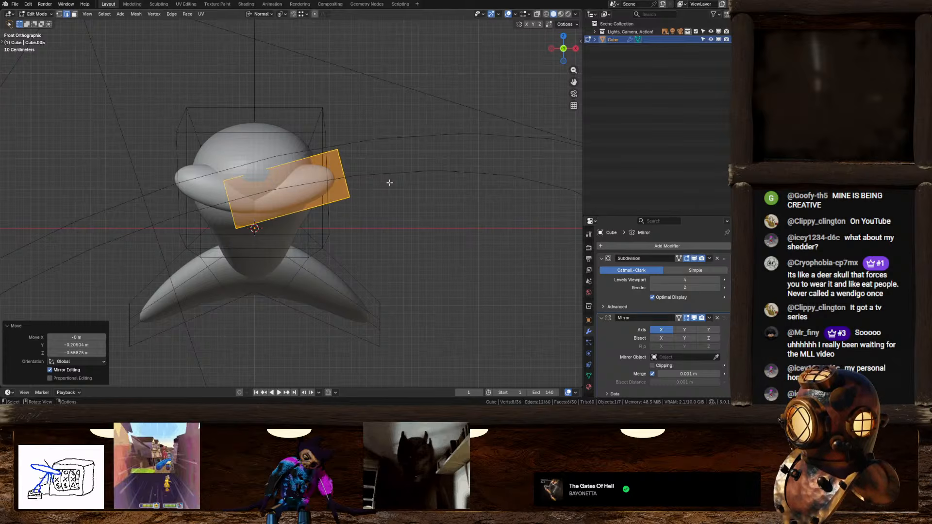
pyautogui.moveTo(336, 188); pyautogui.dragTo(393, 201, button='middle')
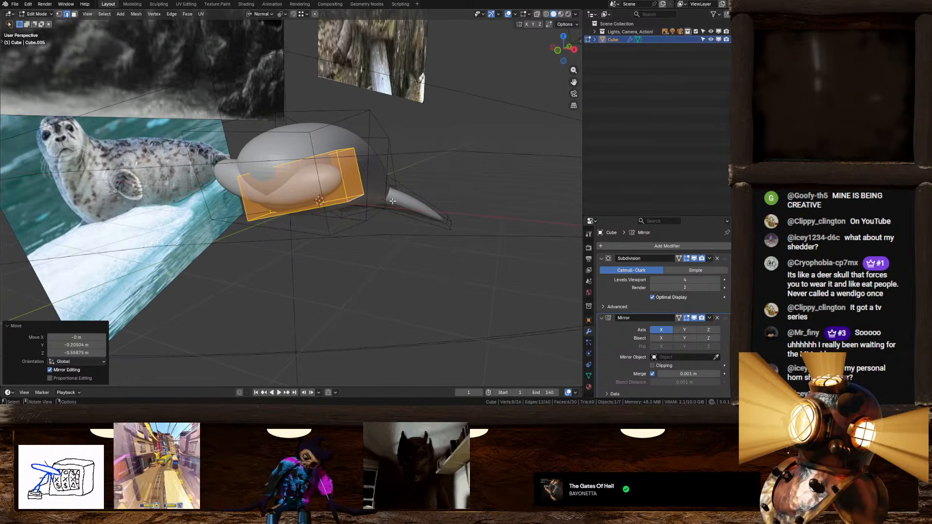
pyautogui.click(557, 57)
pyautogui.scroll(4, 434, 180)
pyautogui.press('g')
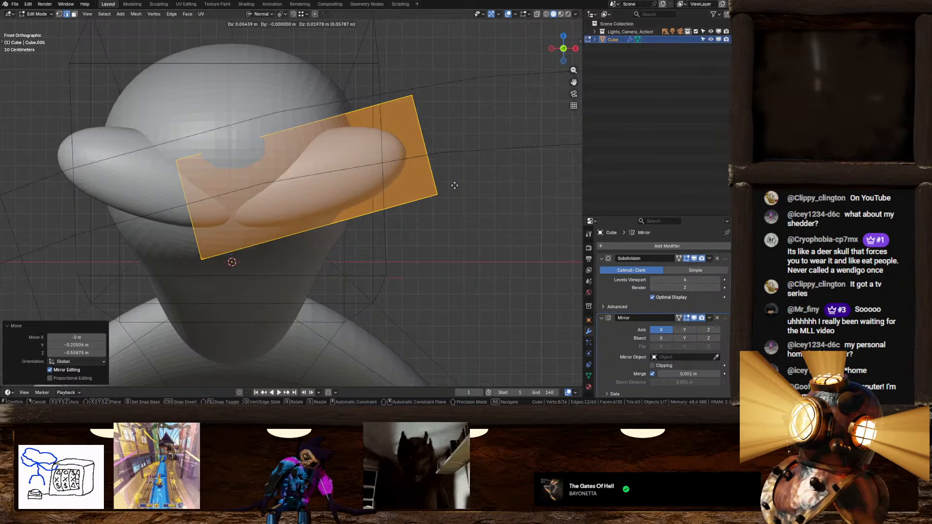
pyautogui.click(453, 183)
# Scale the limb cube by about 1.19 and move it outward about 0.18 m in X in the front view
pyautogui.moveTo(453, 182); pyautogui.dragTo(426, 195, button='middle')
pyautogui.press('s')
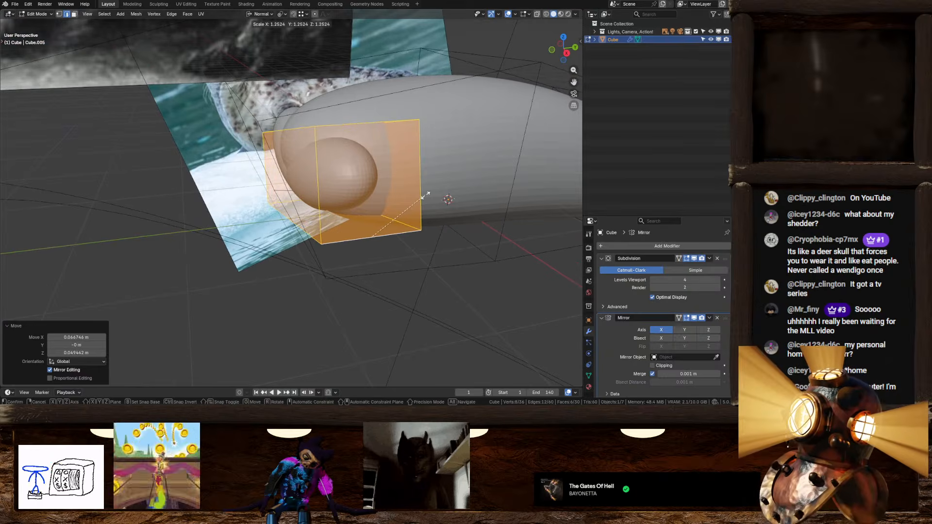
pyautogui.press('Escape')
pyautogui.click(552, 50)
pyautogui.press('g')
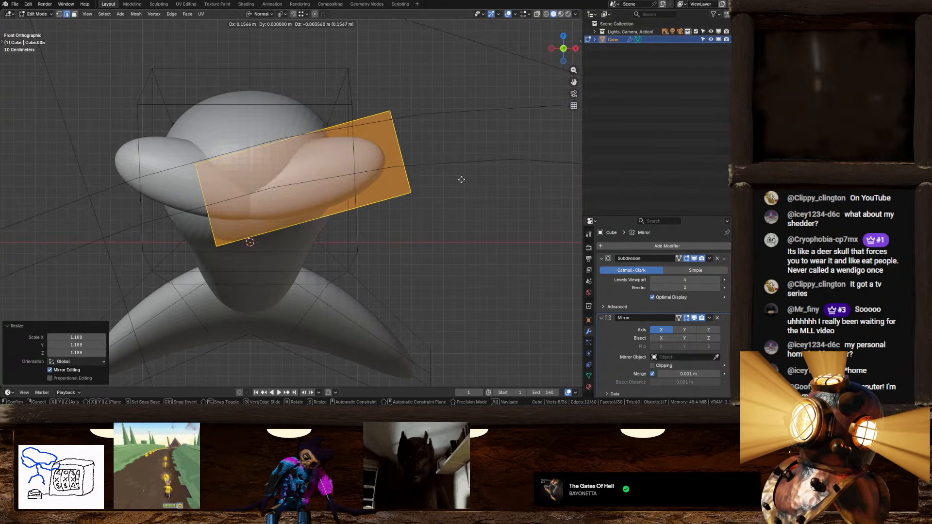
pyautogui.click(464, 179)
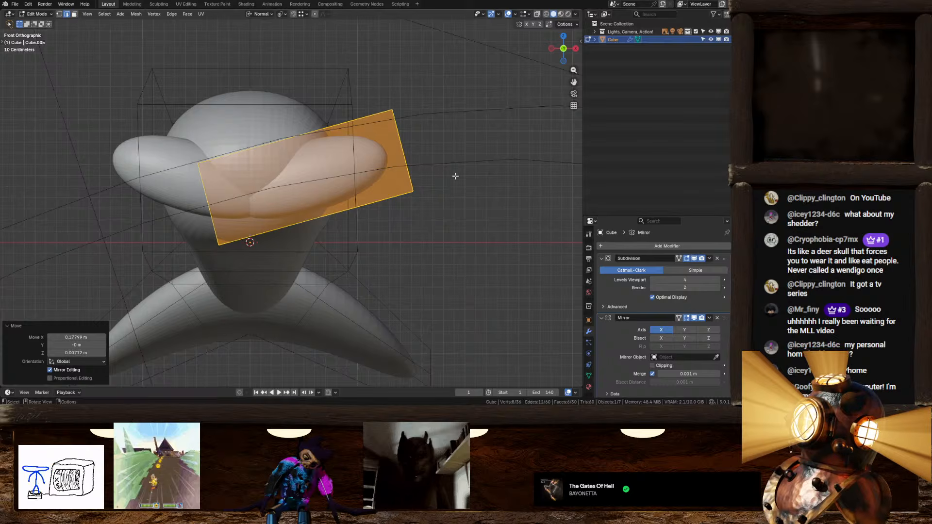
# Add one centred loop cut across the length of the limb cube
pyautogui.hotkey('ctrl', 'r')
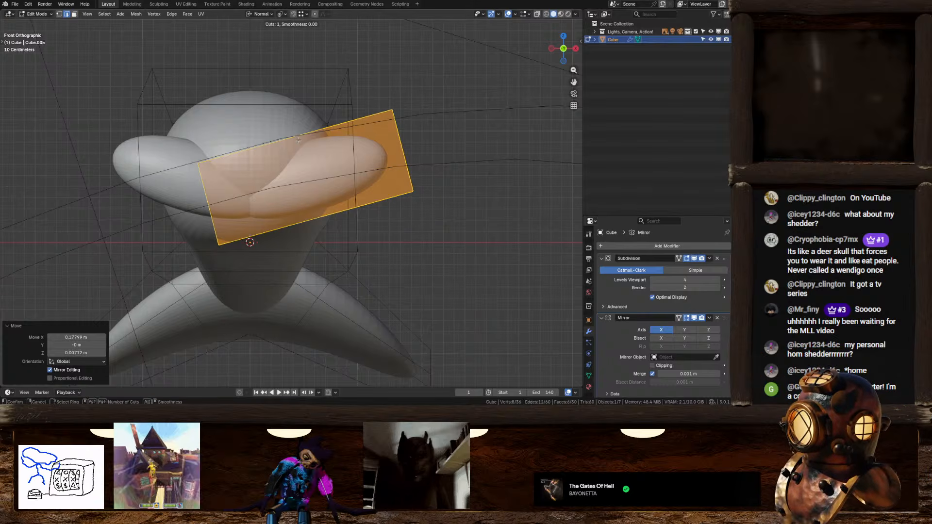
pyautogui.click(362, 134)
pyautogui.rightClick(365, 141)
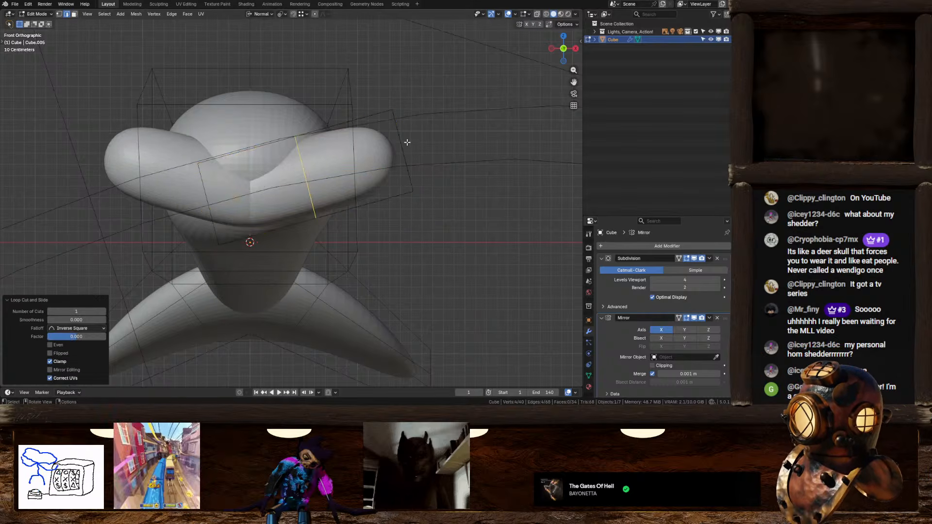
pyautogui.moveTo(408, 142); pyautogui.dragTo(394, 163, button='middle')
pyautogui.hotkey('ctrl', 'l')
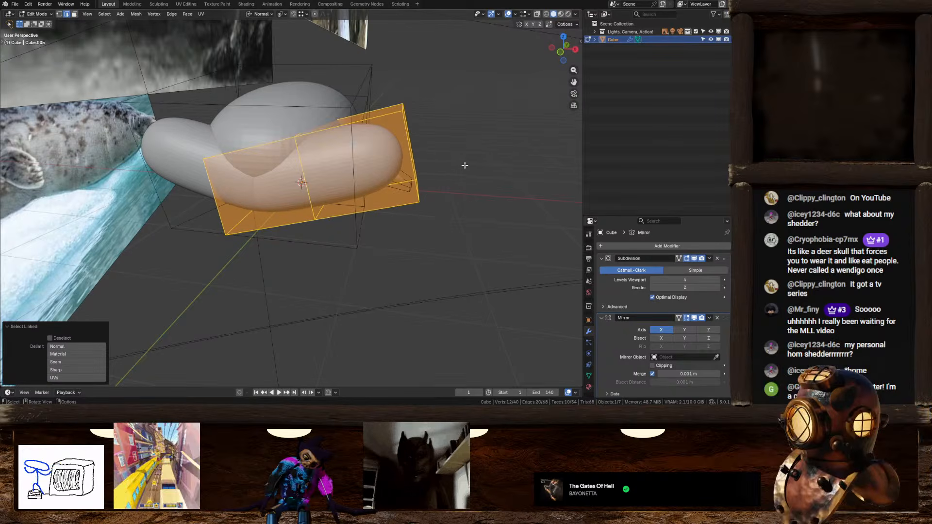
pyautogui.hotkey('alt', 's')
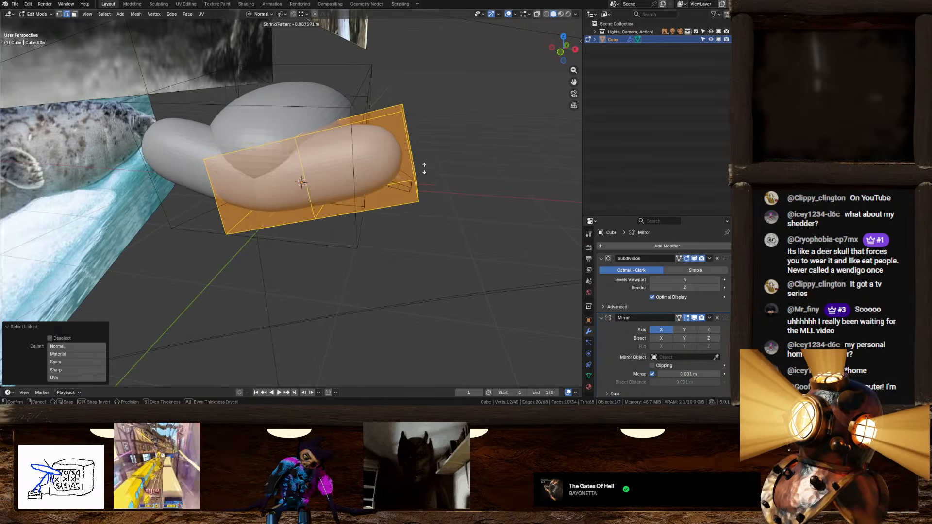
pyautogui.click(425, 168)
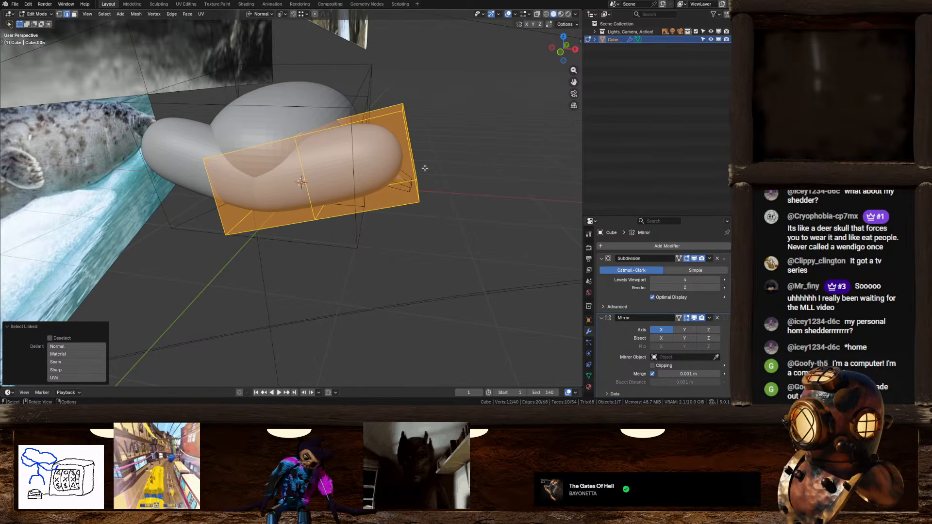
# Select the face loops running along the limb cube and shrink them by about 0.233 m to thin the limb
pyautogui.click(75, 13)
pyautogui.keyDown('alt'); pyautogui.click(385, 209); pyautogui.keyUp('alt')
pyautogui.scroll(4, 376, 226)
pyautogui.moveTo(375, 229); pyautogui.dragTo(351, 192, button='middle')
pyautogui.keyDown('alt'); pyautogui.keyDown('shift'); pyautogui.click(328, 249); pyautogui.keyUp('shift'); pyautogui.keyUp('alt')
pyautogui.moveTo(328, 249); pyautogui.dragTo(344, 244, button='middle')
pyautogui.scroll(-4, 344, 243)
pyautogui.hotkey('alt', 's')
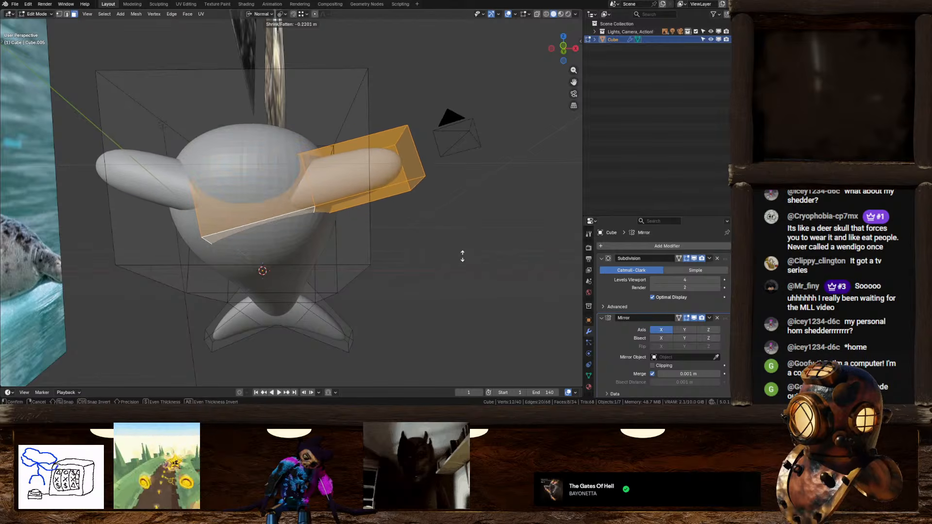
pyautogui.click(462, 257)
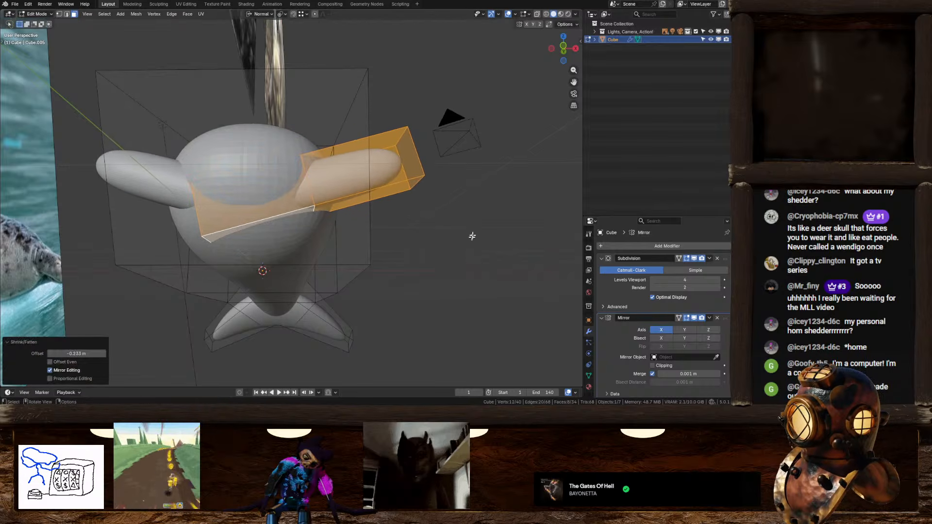
# In the front view, rotate the limb by about -3.8° and move it about 0.04 m in X and -0.04 m in Z
pyautogui.click(562, 49)
pyautogui.press('r')
pyautogui.click(484, 208)
pyautogui.press('g')
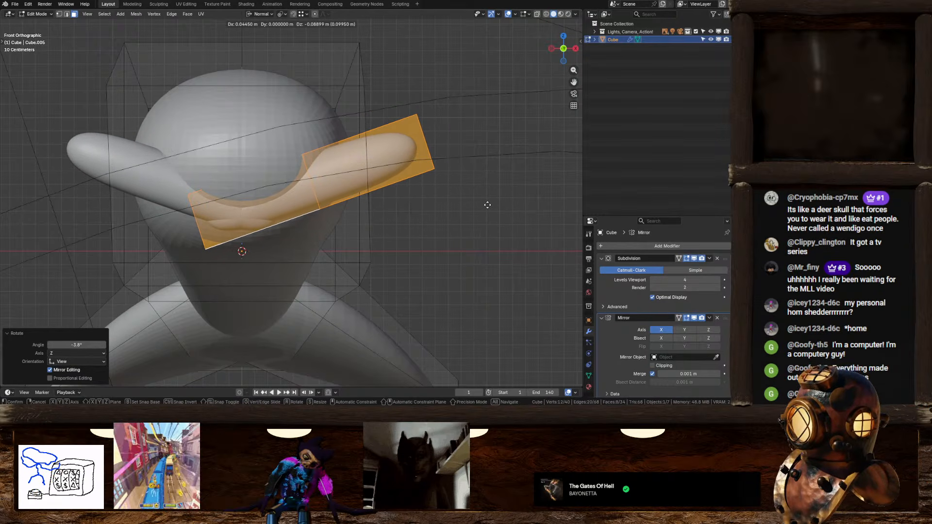
pyautogui.click(486, 199)
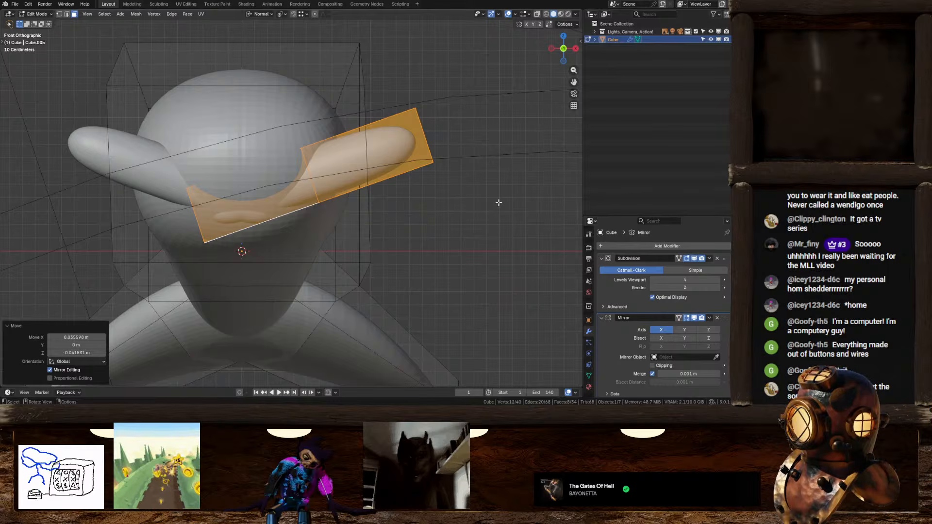
pyautogui.keyDown('shift'); pyautogui.moveTo(493, 211); pyautogui.dragTo(450, 209, button='middle'); pyautogui.keyUp('shift')
pyautogui.click(447, 198)
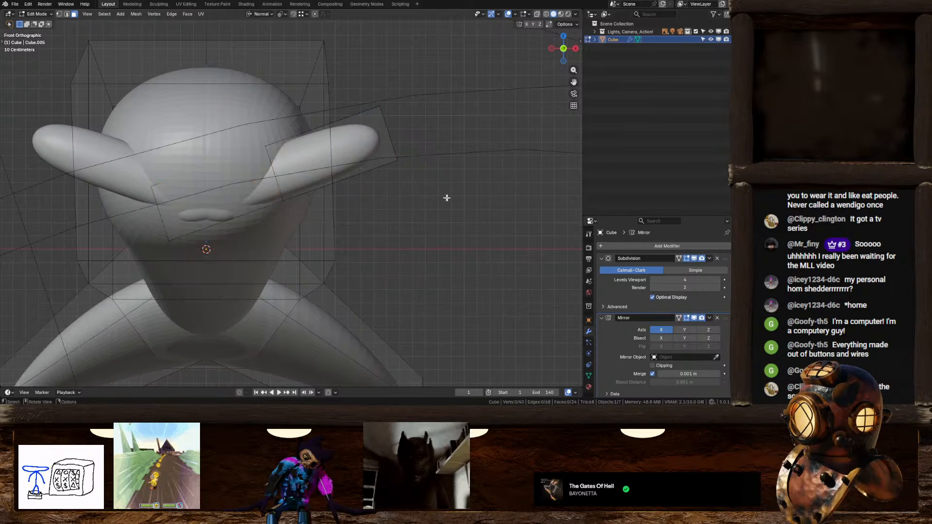
# Select the whole linked limb cube, rotate it 19.3° about the Z axis and shift it slightly along Y
pyautogui.click(386, 145)
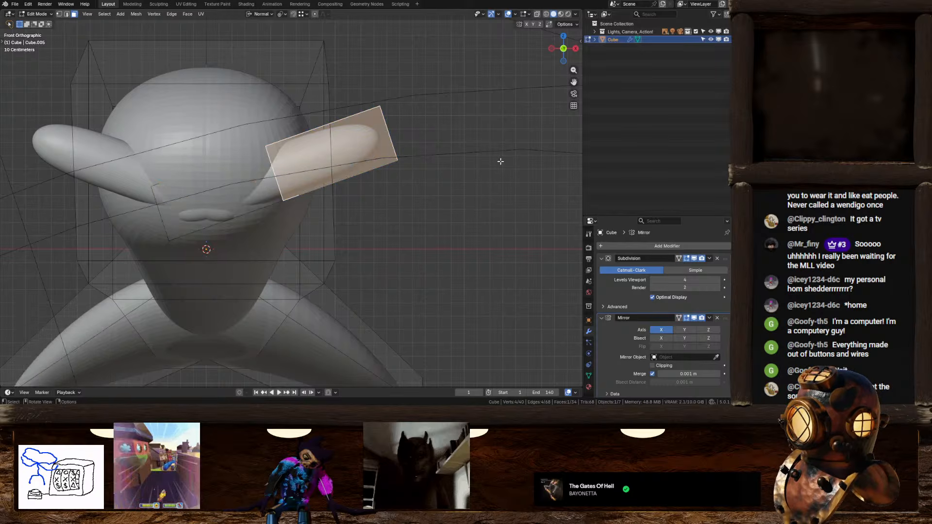
pyautogui.moveTo(467, 154); pyautogui.dragTo(406, 267, button='middle')
pyautogui.hotkey('ctrl', 'l')
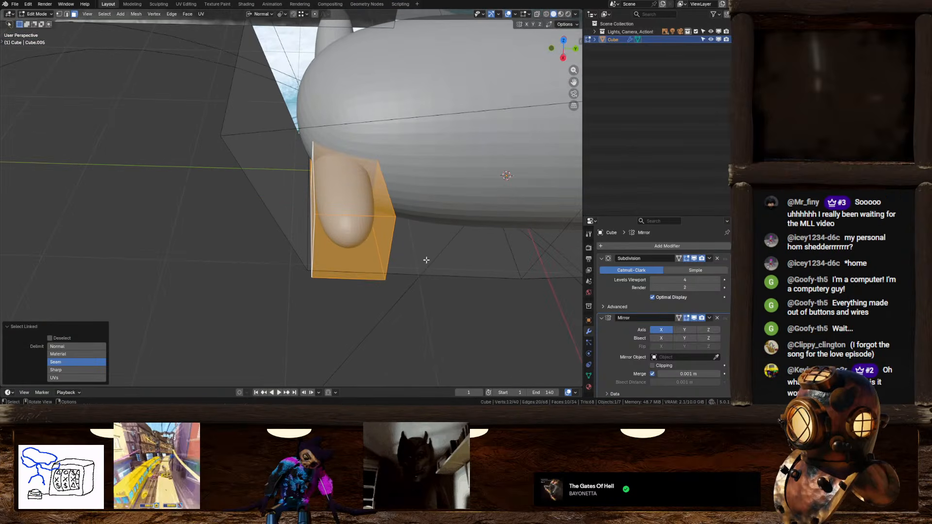
pyautogui.press('r')
pyautogui.press('z')
pyautogui.click(493, 246)
pyautogui.press('g')
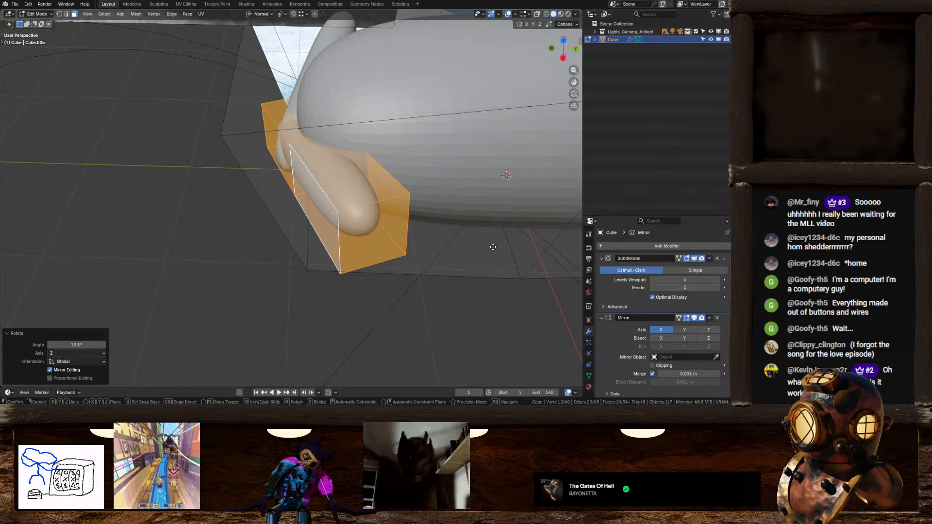
pyautogui.press('y')
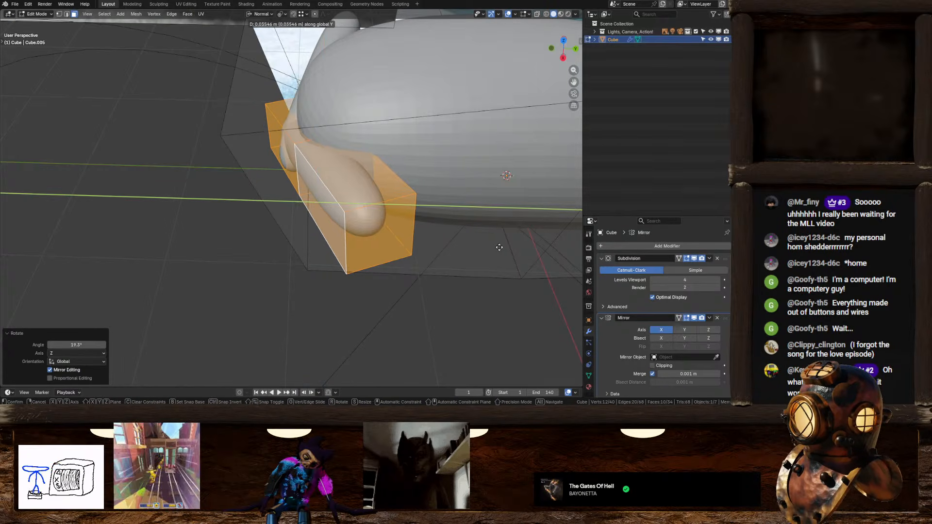
pyautogui.click(493, 263)
# Select the limb's inner end face and pull it inward about 0.3 m along its normal
pyautogui.moveTo(493, 262); pyautogui.dragTo(268, 213, button='middle')
pyautogui.click(174, 233)
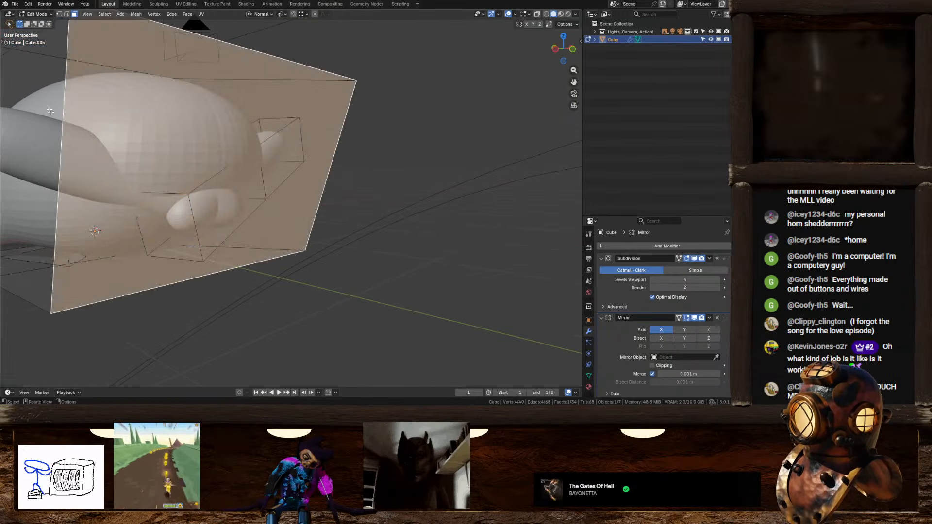
pyautogui.click(187, 239)
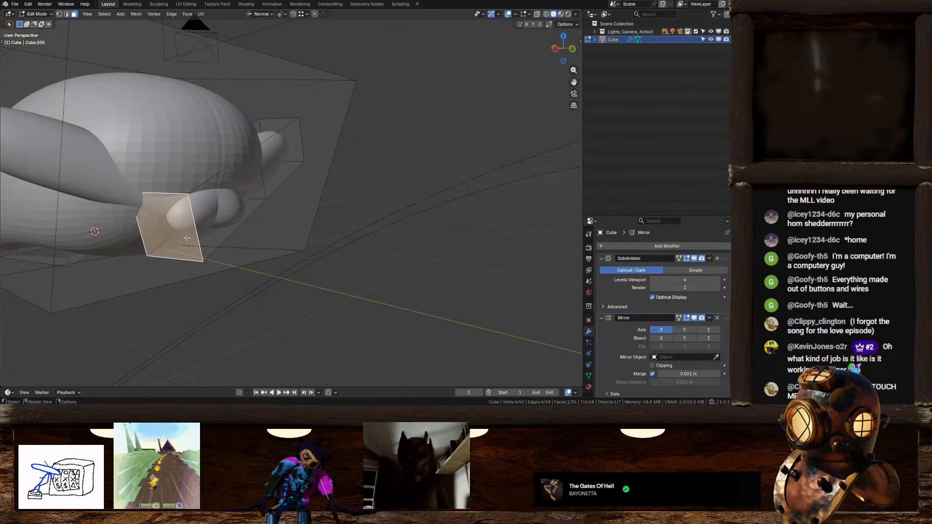
pyautogui.moveTo(273, 223); pyautogui.dragTo(233, 237, button='middle')
pyautogui.press('g')
pyautogui.press('z')
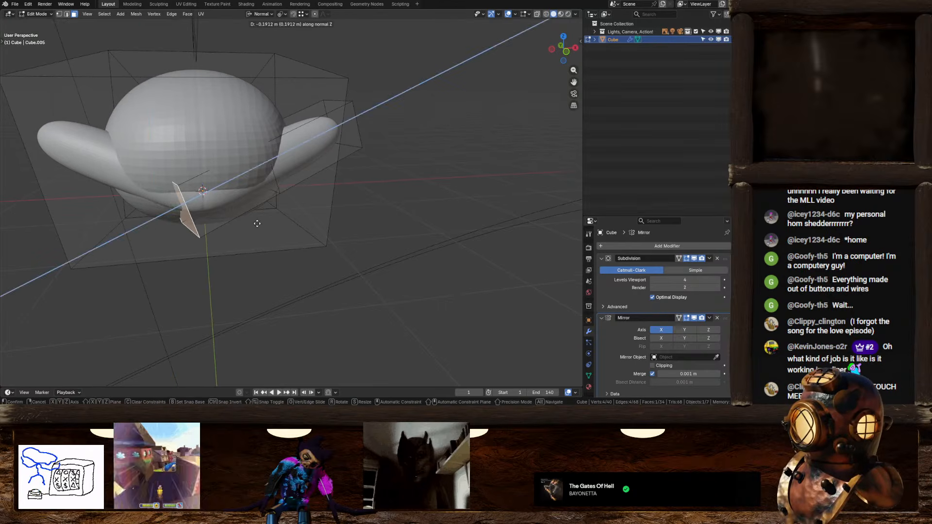
pyautogui.click(272, 222)
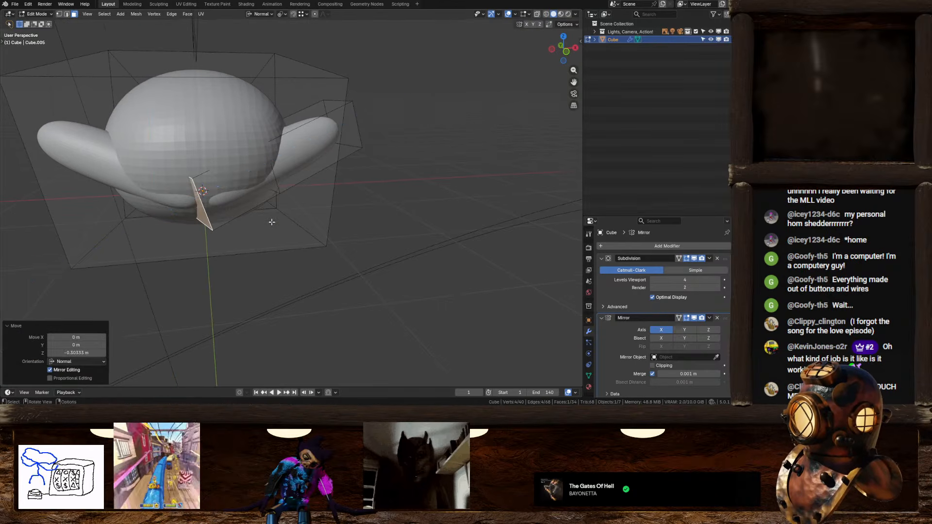
# Add a cube for the head and move it about -1.8 m in Y and 1.3 m in Z in the side view
pyautogui.moveTo(270, 215)
pyautogui.mouseDown(button='middle')
pyautogui.moveTo(246, 210)
pyautogui.moveTo(254, 215)
pyautogui.mouseUp(button='middle')
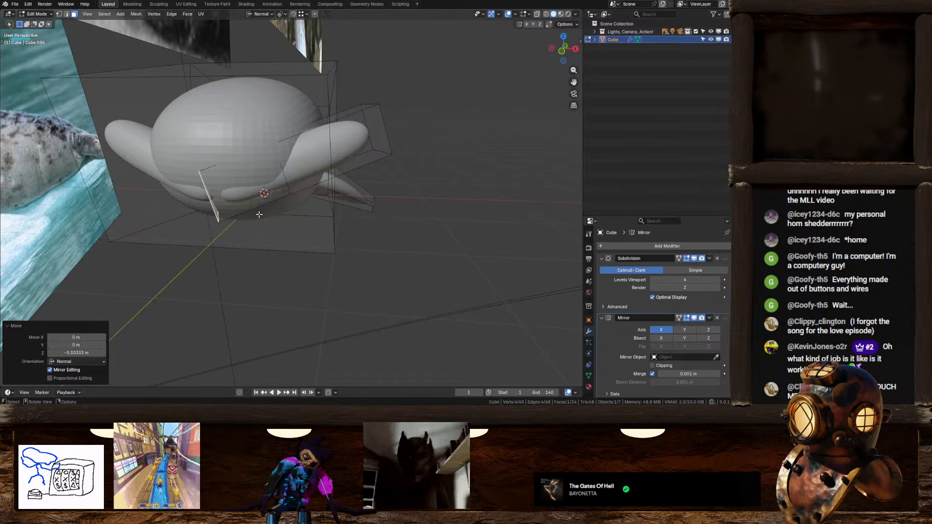
pyautogui.moveTo(316, 194); pyautogui.dragTo(286, 196, button='middle')
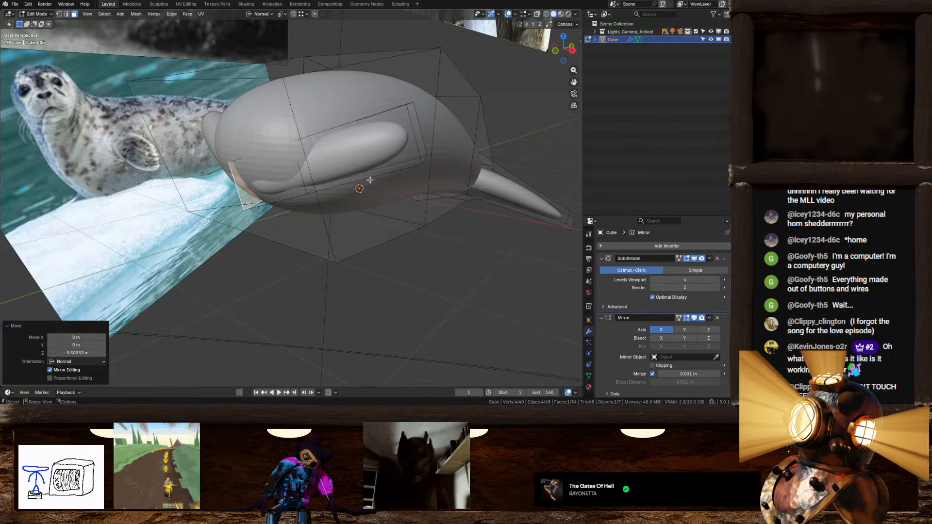
pyautogui.moveTo(420, 149); pyautogui.dragTo(541, 172, button='middle')
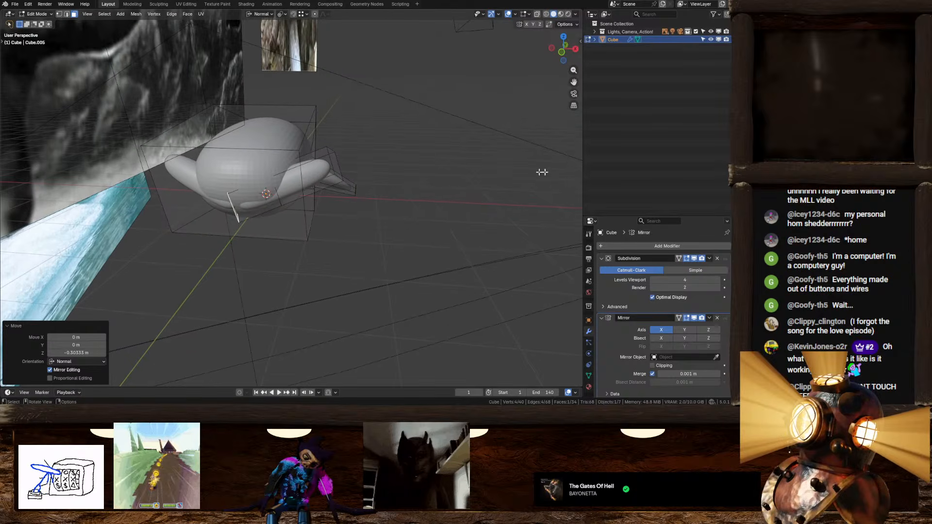
pyautogui.click(575, 49)
pyautogui.scroll(2, 297, 238)
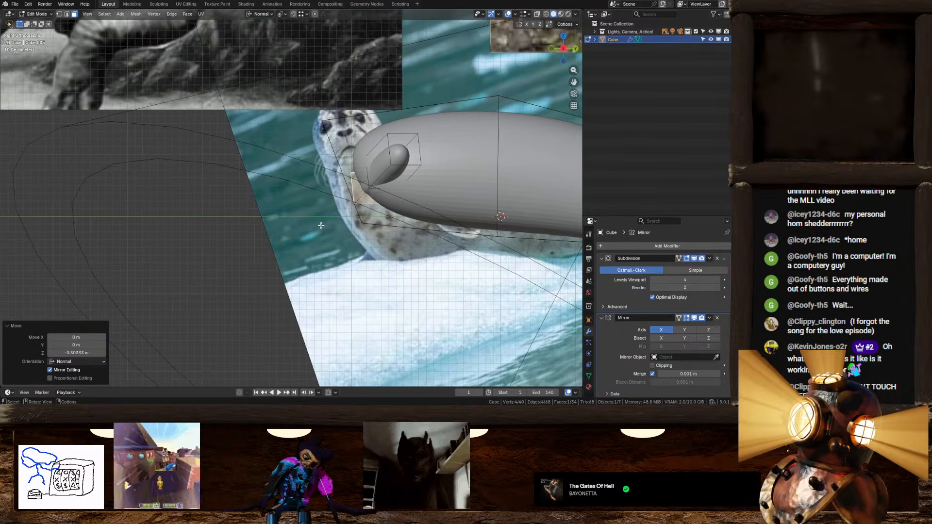
pyautogui.click(296, 238)
pyautogui.keyDown('shift'); pyautogui.moveTo(307, 239); pyautogui.dragTo(274, 270, button='middle'); pyautogui.keyUp('shift')
pyautogui.hotkey('shift', 'a')
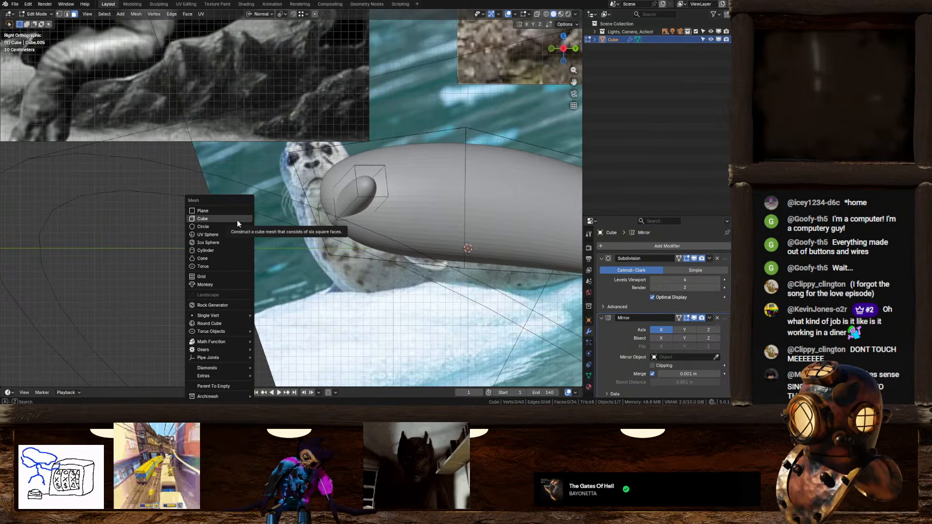
pyautogui.click(204, 219)
pyautogui.press('g')
pyautogui.click(350, 181)
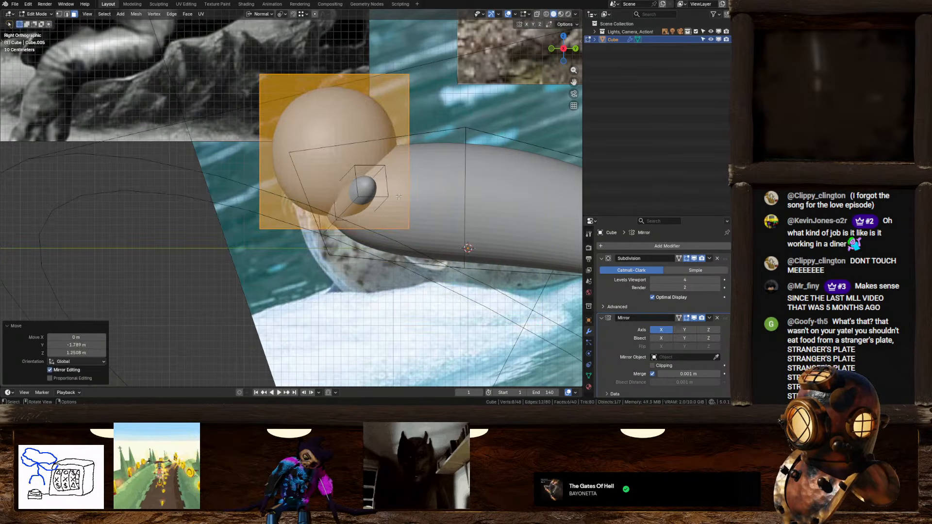
# Scale the head cube uniformly to 0.464 and stretch it about 1.5 times along Y
pyautogui.press('s')
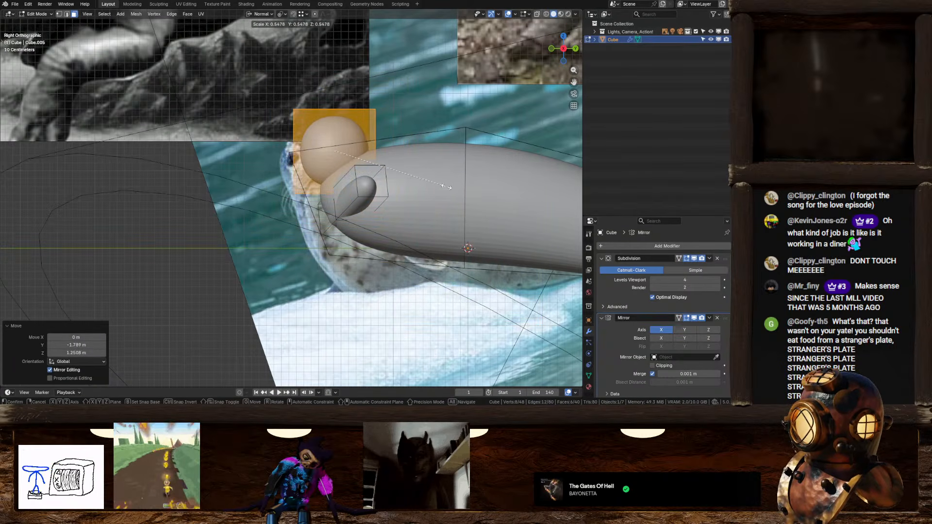
pyautogui.click(426, 186)
pyautogui.scroll(-5, 404, 186)
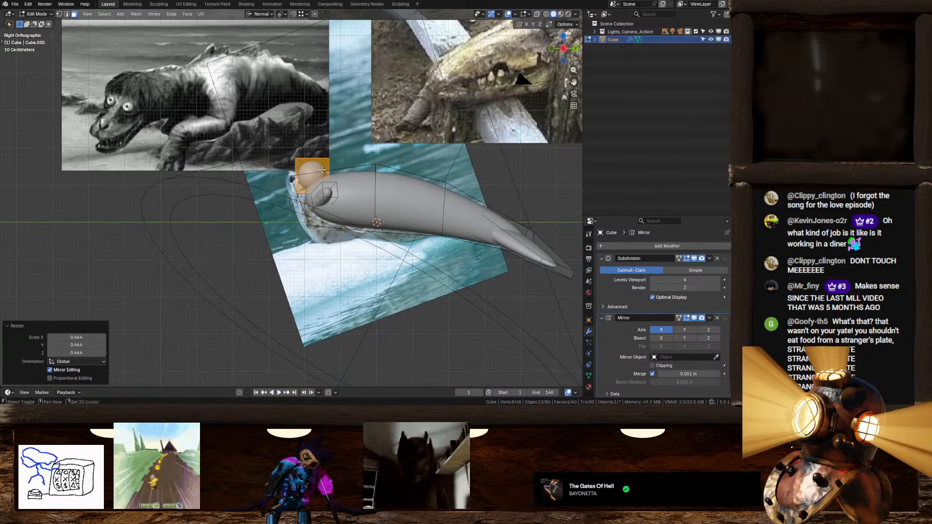
pyautogui.scroll(2, 287, 141)
pyautogui.scroll(-1, 424, 232)
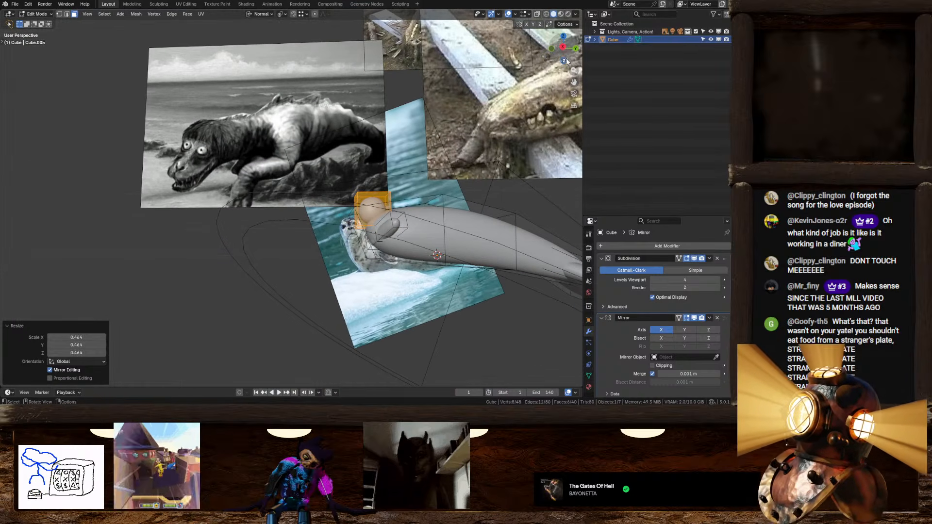
pyautogui.scroll(2, 501, 159)
pyautogui.scroll(4, 501, 160)
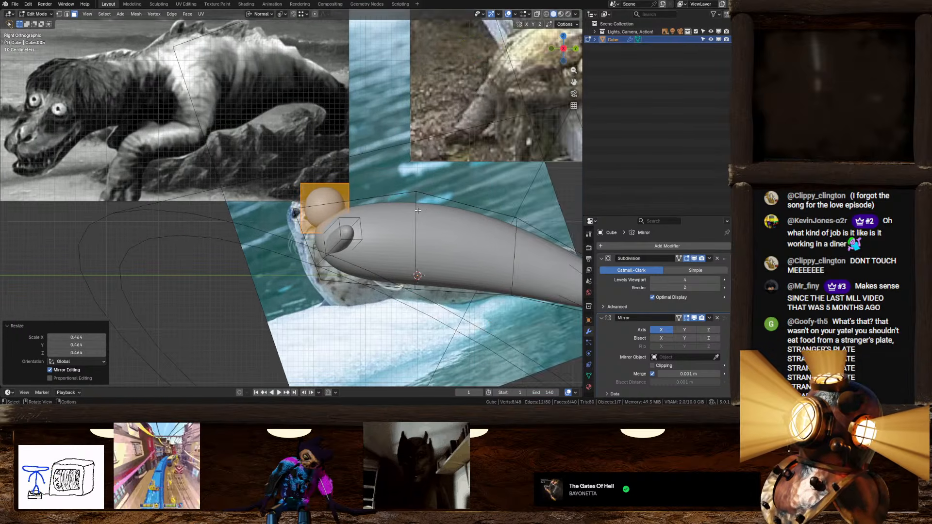
pyautogui.press('s')
pyautogui.press('x')
pyautogui.press('y')
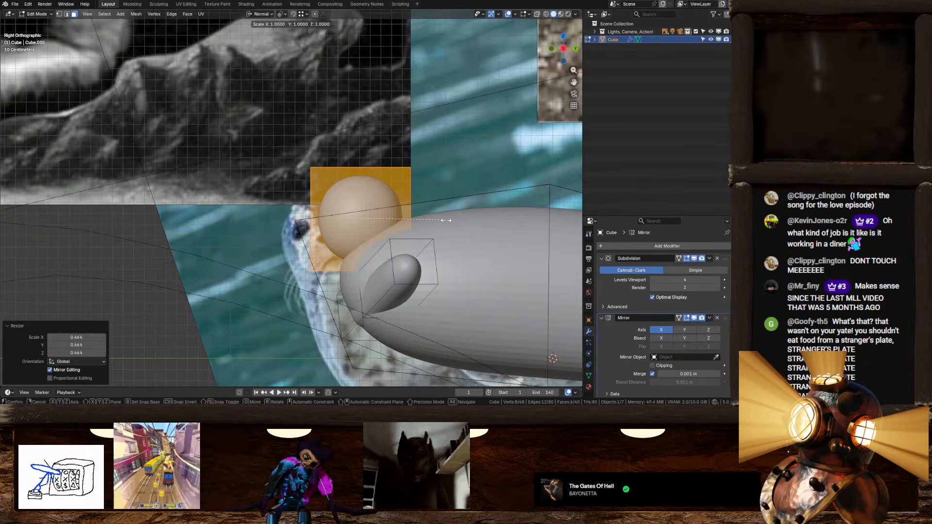
pyautogui.click(492, 214)
# Tilt the head cube by about 20° in the side view and move it down against the front end of the body
pyautogui.press('r')
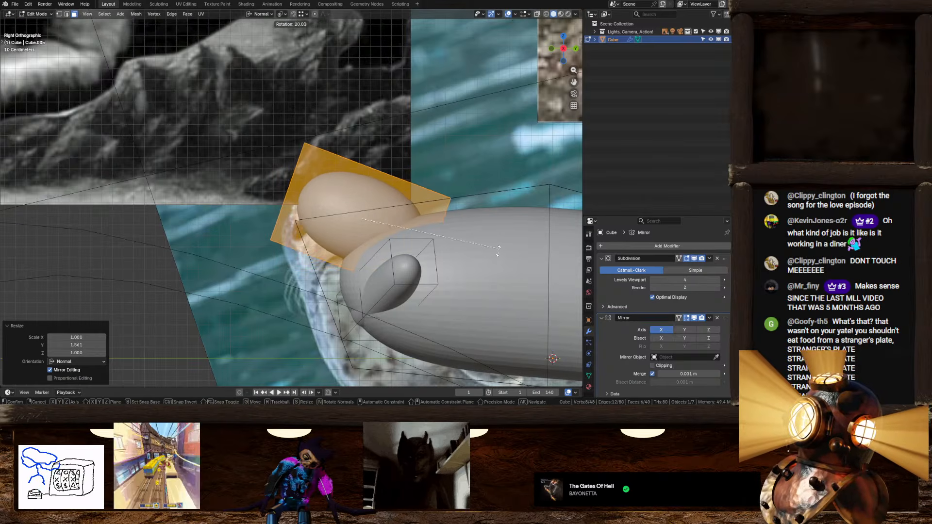
pyautogui.click(499, 262)
pyautogui.press('g')
pyautogui.click(491, 280)
pyautogui.press('r')
pyautogui.click(504, 291)
pyautogui.press('g')
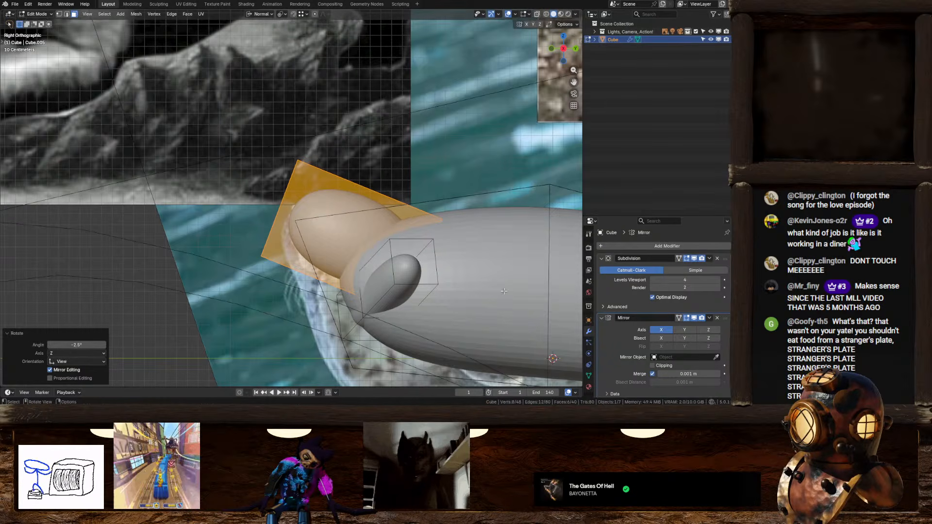
pyautogui.click(497, 295)
# Enlarge the head cube by about 1.1 and then by a further 1.064
pyautogui.press('s')
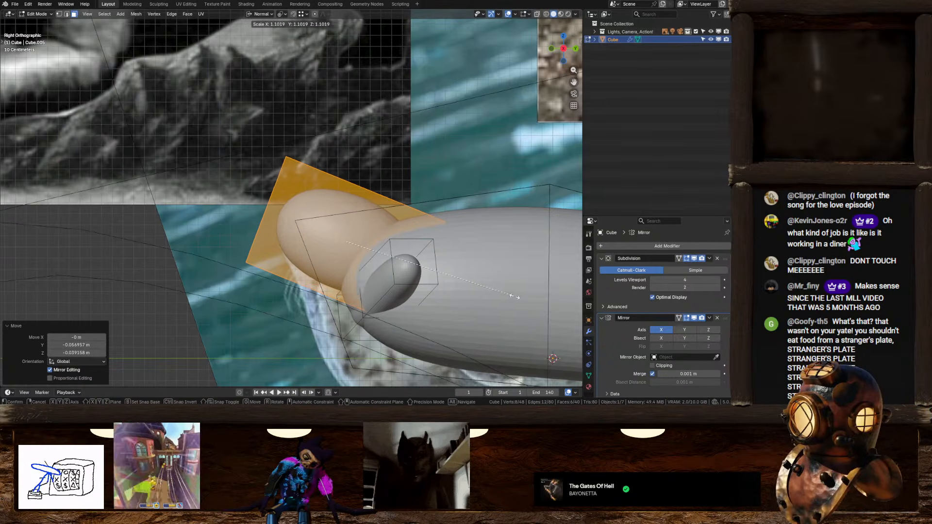
pyautogui.click(515, 302)
pyautogui.moveTo(515, 302); pyautogui.dragTo(360, 236, button='middle')
pyautogui.press('s')
pyautogui.click(415, 258)
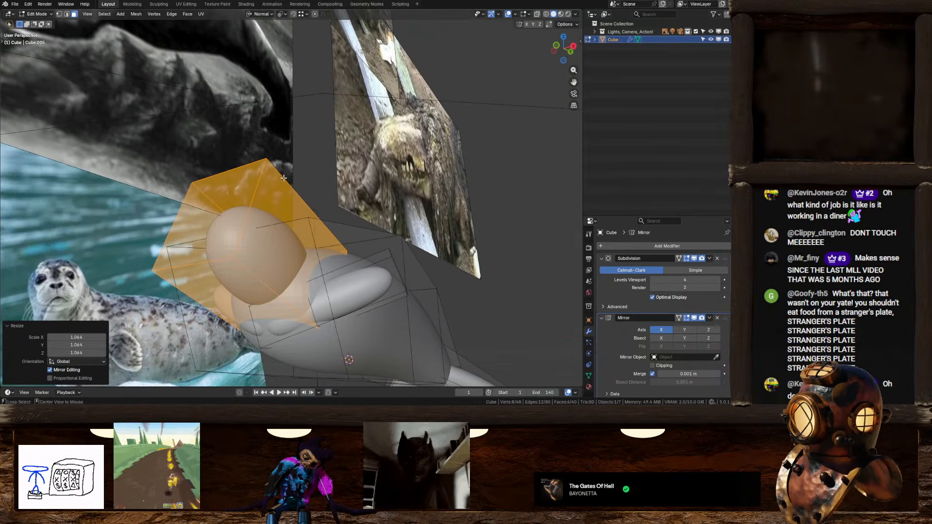
# Shrink the face loop around the head cube by 0.271 m to narrow the head
pyautogui.hotkey('alt', 's')
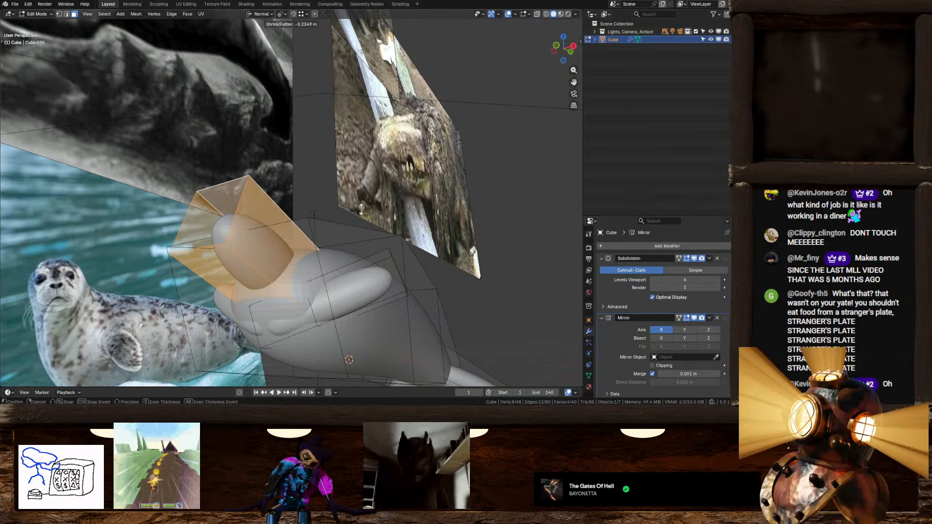
pyautogui.click(359, 211)
pyautogui.click(574, 46)
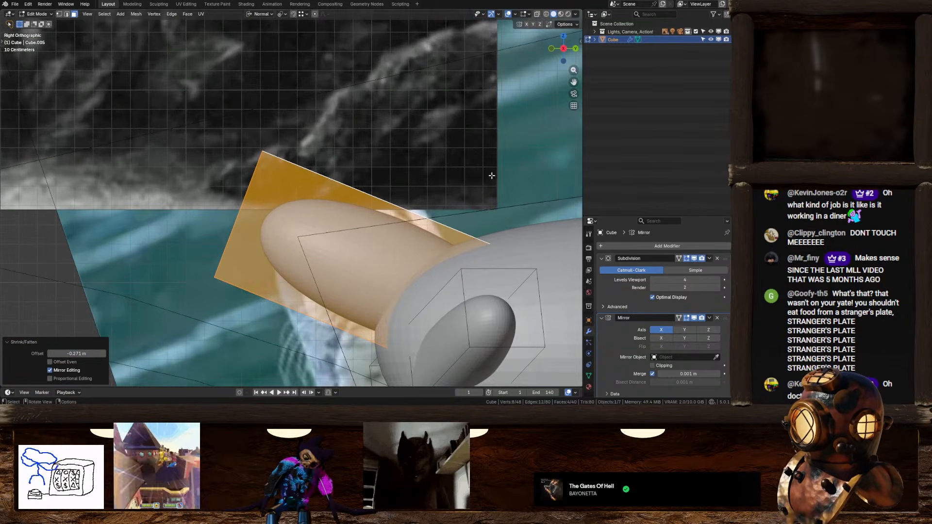
# Move the elongated head cube about 0.043 m forward along Y and slightly upward
pyautogui.keyDown('shift'); pyautogui.moveTo(486, 190); pyautogui.dragTo(444, 178, button='middle'); pyautogui.keyUp('shift')
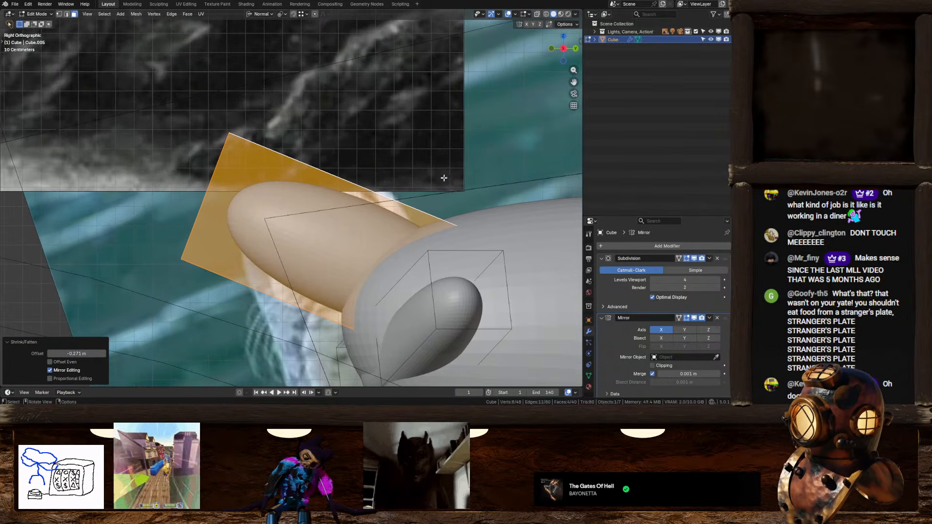
pyautogui.press('g')
pyautogui.click(530, 257)
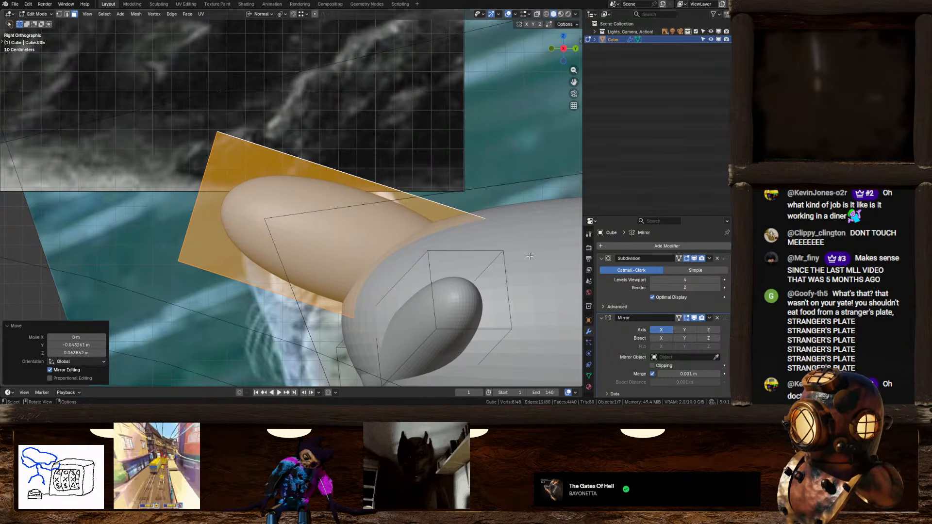
# Add one centred loop cut across the length of the elongated head cube, with a slide factor of 0
pyautogui.scroll(-3, 529, 256)
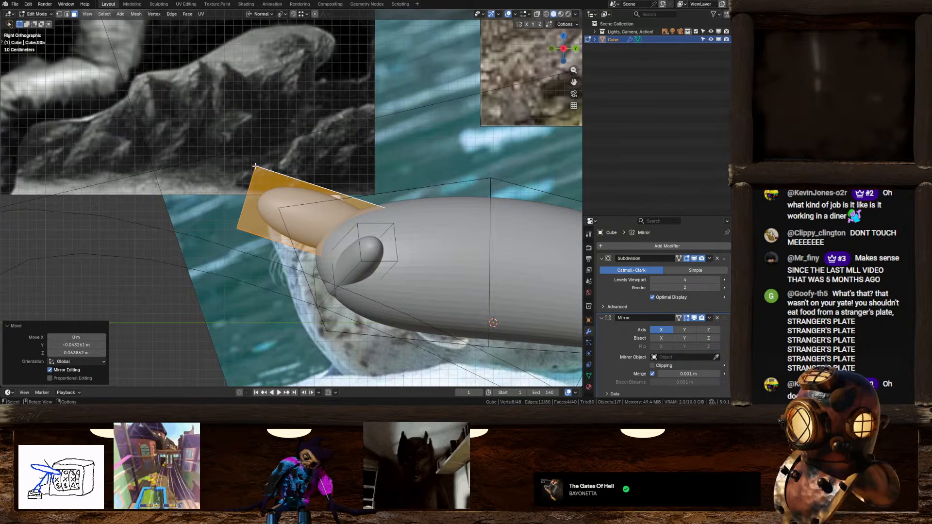
pyautogui.moveTo(256, 166)
pyautogui.mouseDown(button='middle')
pyautogui.moveTo(331, 195)
pyautogui.moveTo(268, 173)
pyautogui.mouseUp(button='middle')
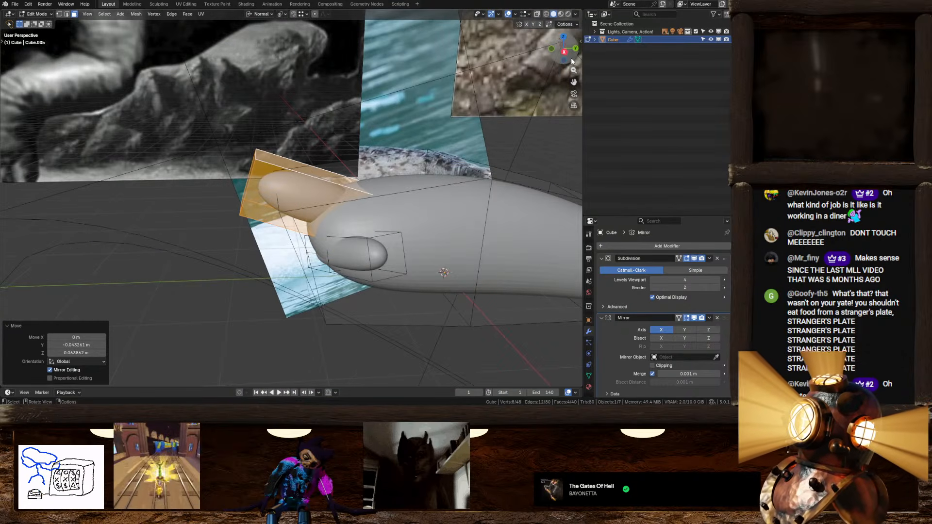
pyautogui.click(564, 52)
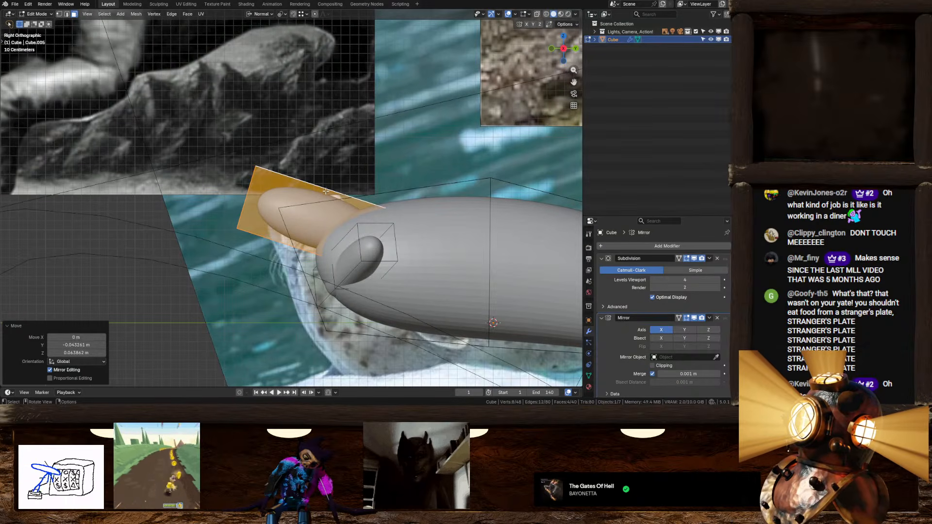
pyautogui.scroll(3, 326, 192)
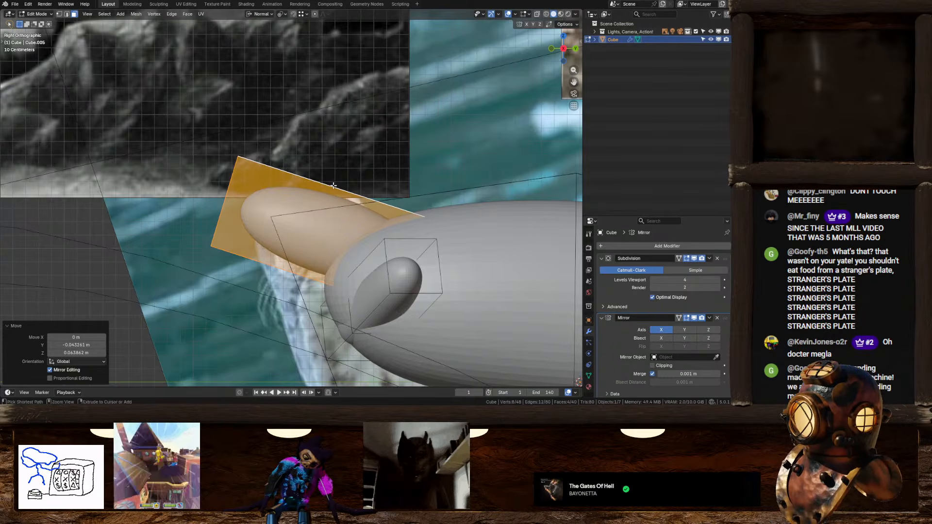
pyautogui.hotkey('ctrl', 'r')
pyautogui.click(333, 185)
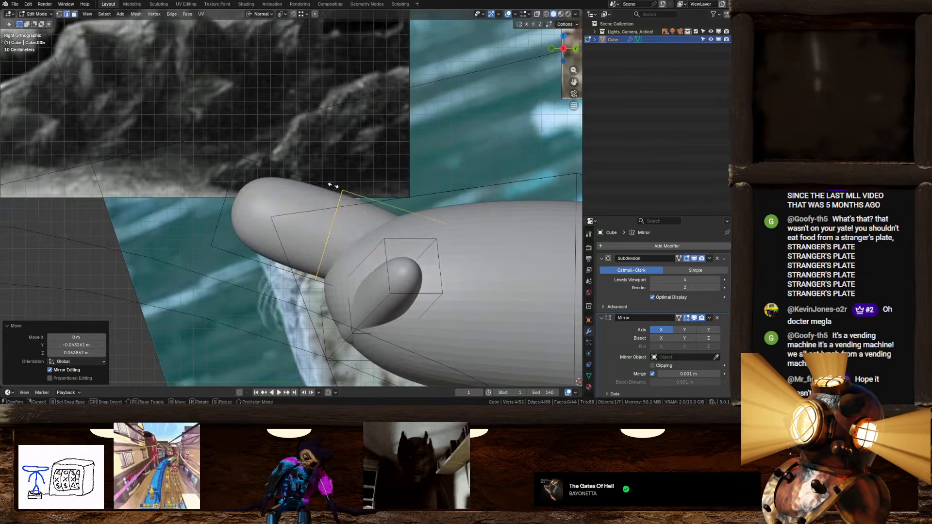
pyautogui.rightClick(260, 178)
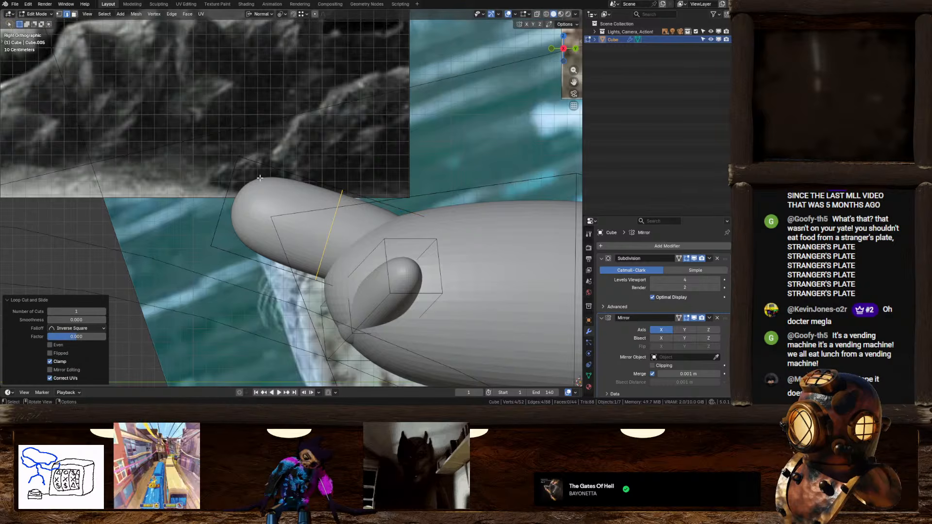
# Scale the front end face of the elongated head cube to 0.882 to taper its tip
pyautogui.click(75, 15)
pyautogui.moveTo(127, 194); pyautogui.dragTo(225, 221, button='middle')
pyautogui.click(216, 222)
pyautogui.hotkey('alt', 's')
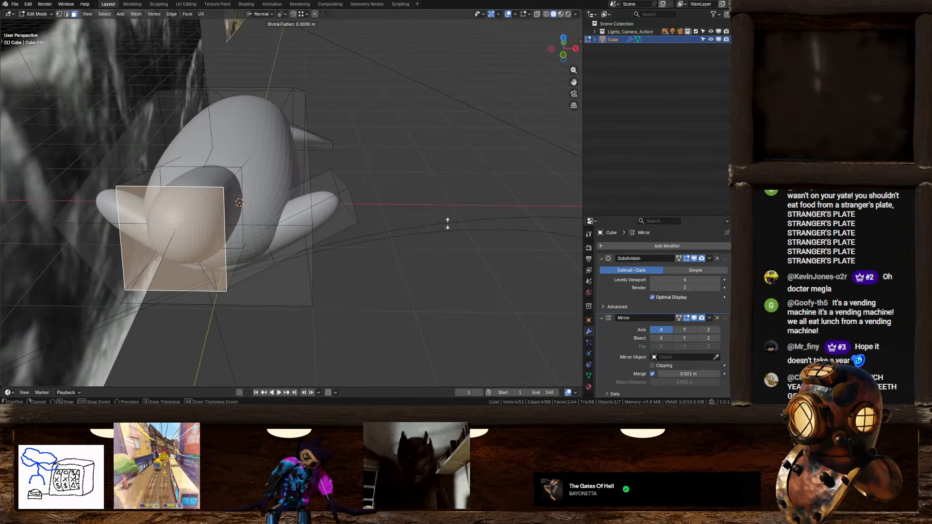
pyautogui.press('s')
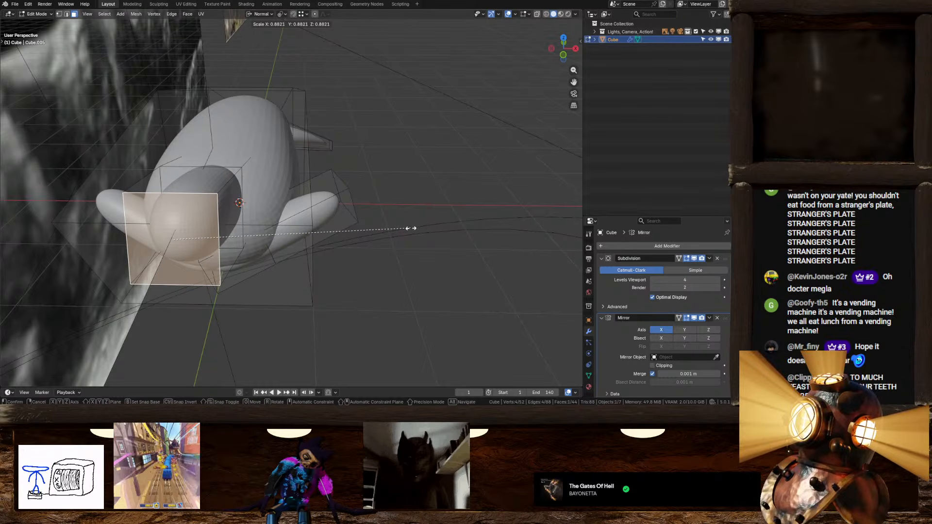
pyautogui.click(412, 229)
# In the side view, add a new cube to the mesh, scale it to 0.655 and place it in front of the neck piece
pyautogui.moveTo(411, 226); pyautogui.dragTo(373, 207, button='middle')
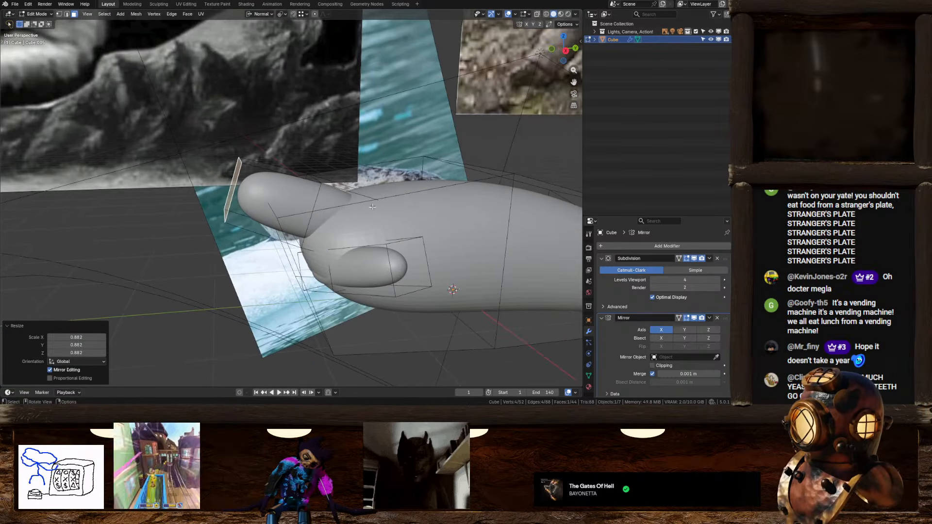
pyautogui.click(565, 52)
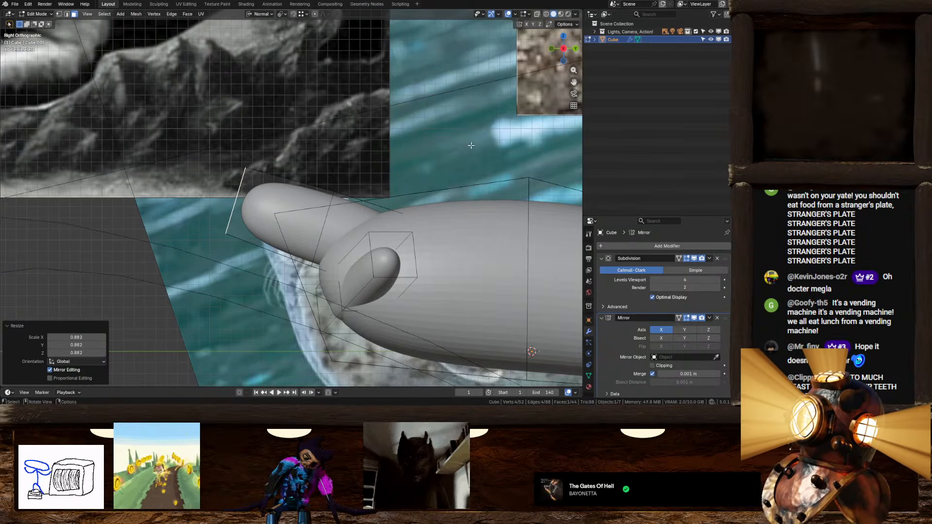
pyautogui.scroll(-3, 387, 216)
pyautogui.scroll(3, 387, 216)
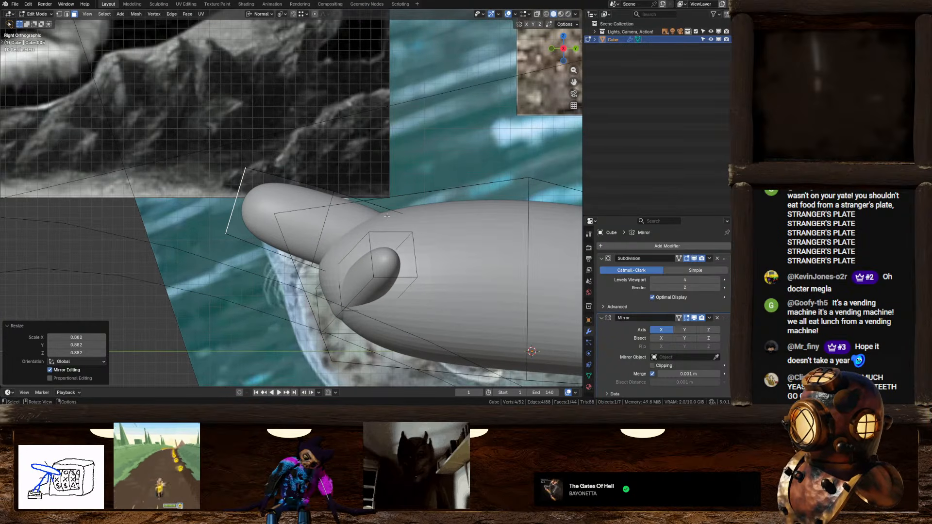
pyautogui.scroll(-2, 387, 216)
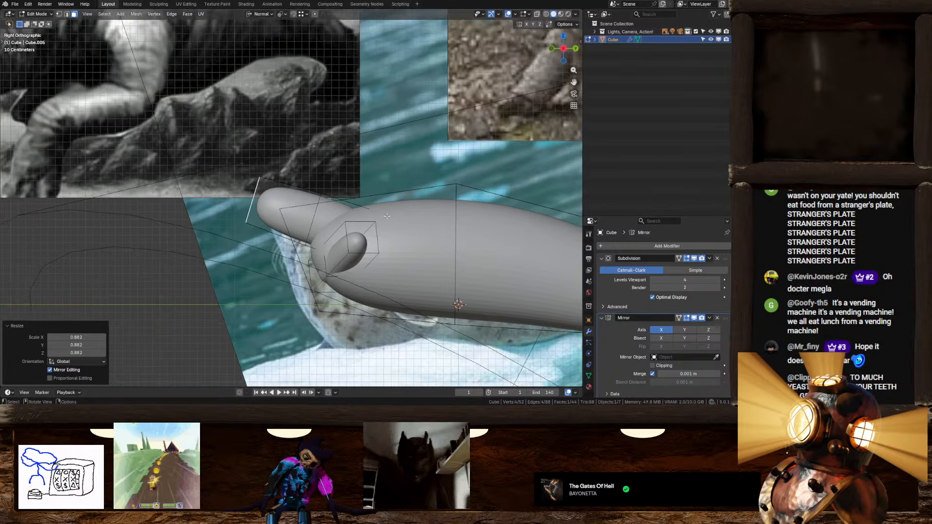
pyautogui.hotkey('shift', 'a')
pyautogui.click(222, 208)
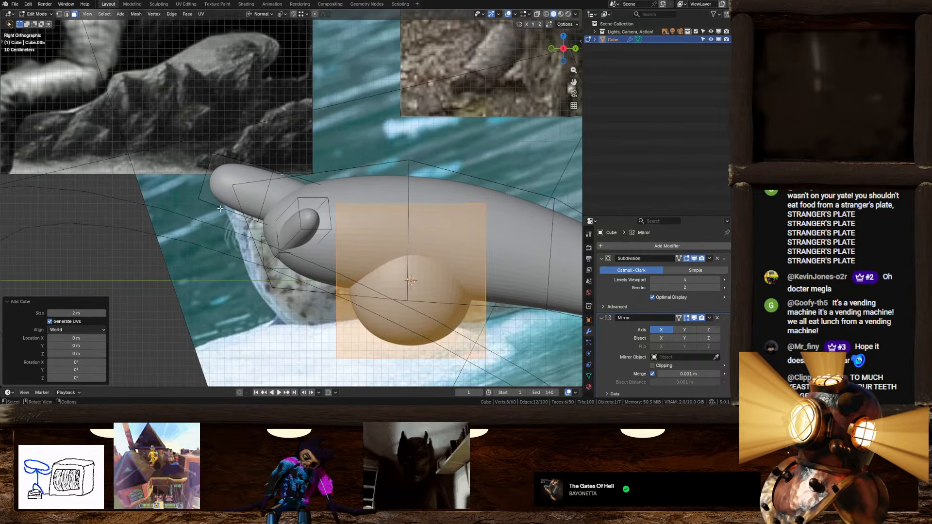
pyautogui.press('g')
pyautogui.click(256, 170)
pyautogui.press('s')
pyautogui.click(227, 169)
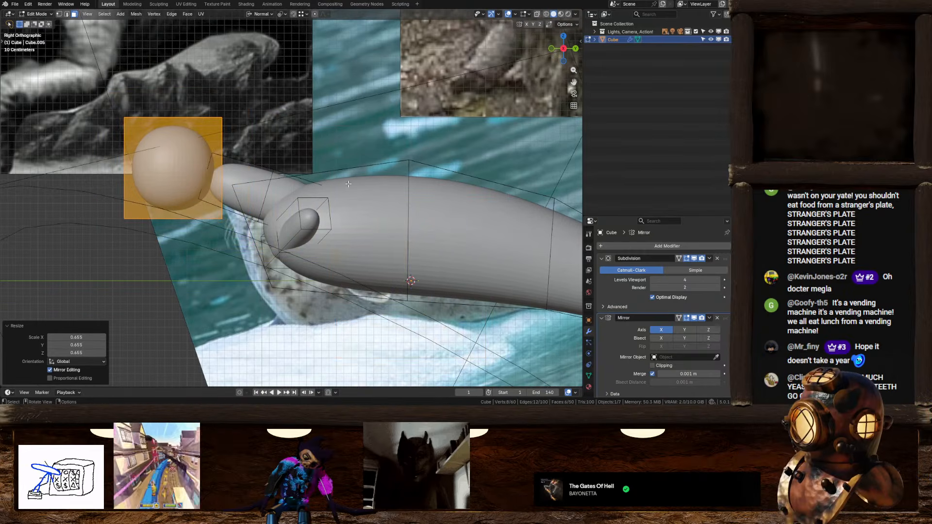
# Examine the carcass and sea creature reference images to compare the head's shape and proportions with the model
pyautogui.keyDown('shift'); pyautogui.moveTo(223, 173); pyautogui.dragTo(397, 240, button='middle'); pyautogui.keyUp('shift')
pyautogui.scroll(-2, 397, 241)
pyautogui.keyDown('shift'); pyautogui.moveTo(534, 112); pyautogui.dragTo(166, 233, button='middle'); pyautogui.keyUp('shift')
pyautogui.scroll(-3, 358, 227)
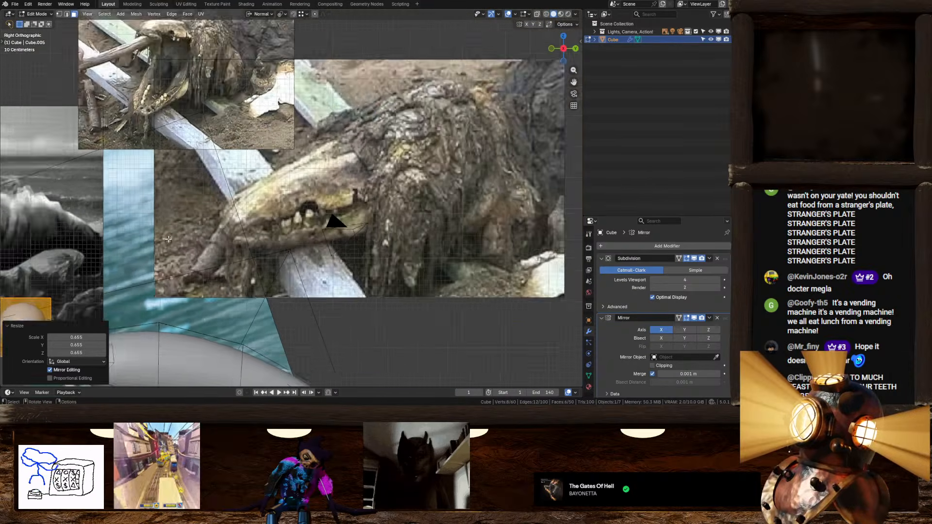
pyautogui.moveTo(359, 228)
pyautogui.keyDown('shift'); pyautogui.mouseDown(button='middle')
pyautogui.moveTo(337, 223)
pyautogui.moveTo(427, 229)
pyautogui.moveTo(416, 235)
pyautogui.moveTo(350, 214)
pyautogui.mouseUp(button='middle'); pyautogui.keyUp('shift')
pyautogui.scroll(-2, 338, 223)
pyautogui.scroll(2, 427, 233)
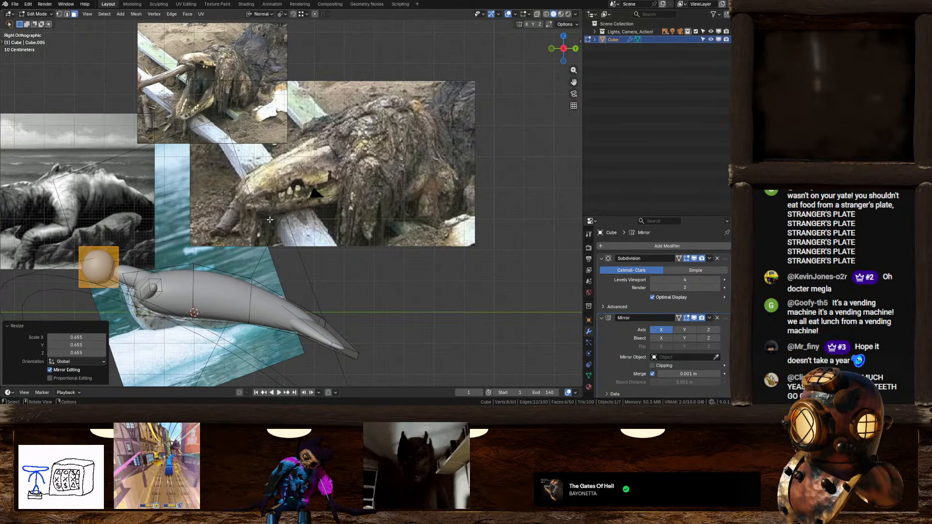
pyautogui.keyDown('shift'); pyautogui.moveTo(270, 219); pyautogui.dragTo(465, 212, button='middle'); pyautogui.keyUp('shift')
pyautogui.scroll(2, 465, 212)
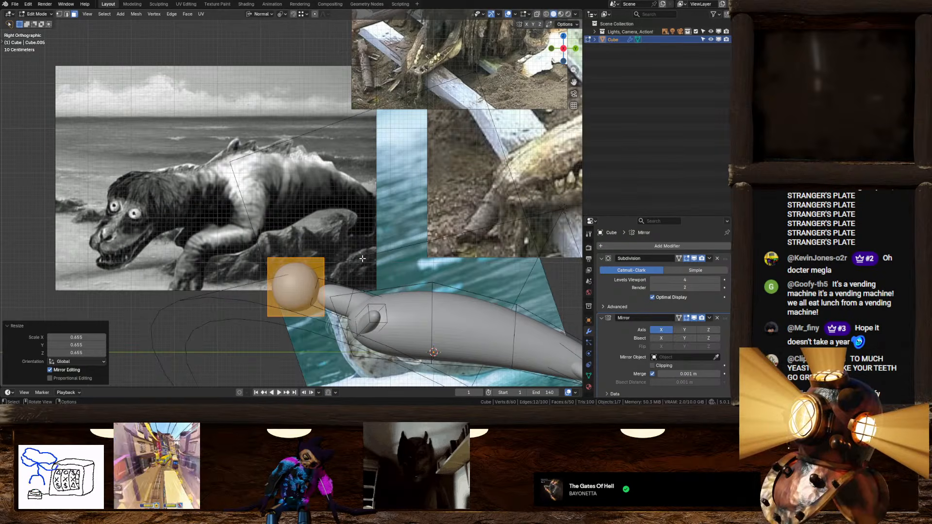
pyautogui.scroll(4, 362, 258)
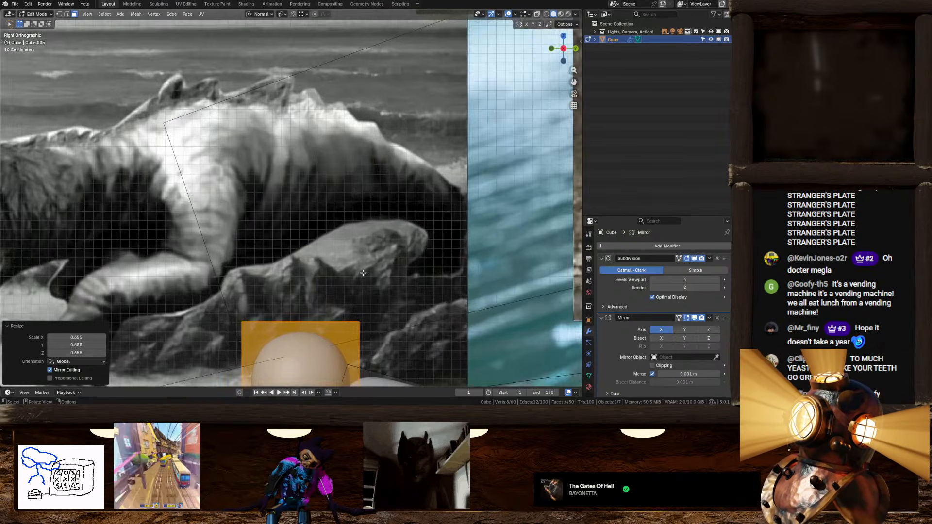
pyautogui.keyDown('shift'); pyautogui.moveTo(375, 305); pyautogui.dragTo(335, 161, button='middle'); pyautogui.keyUp('shift')
pyautogui.scroll(-5, 335, 161)
pyautogui.scroll(3, 357, 220)
pyautogui.moveTo(367, 249)
pyautogui.keyDown('shift'); pyautogui.mouseDown(button='middle')
pyautogui.moveTo(357, 220)
pyautogui.moveTo(368, 252)
pyautogui.mouseUp(button='middle'); pyautogui.keyUp('shift')
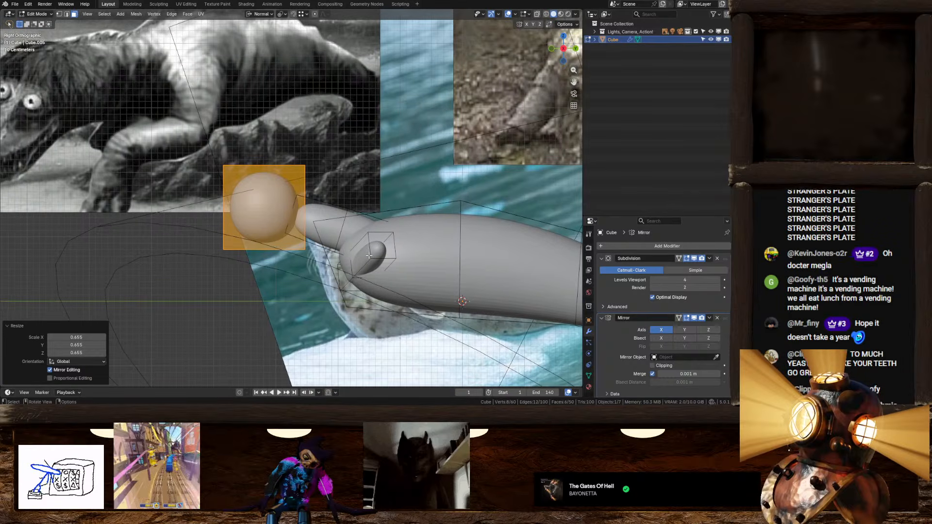
# Shrink the new head cube to about 0.76 and move it back and down over the neck's front end
pyautogui.press('g')
pyautogui.click(339, 231)
pyautogui.press('s')
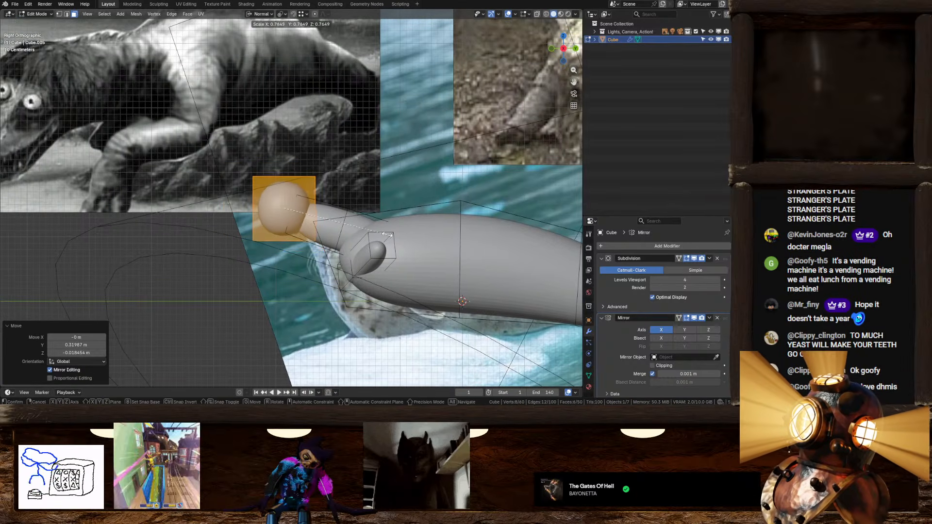
pyautogui.click(387, 231)
pyautogui.press('g')
pyautogui.click(365, 233)
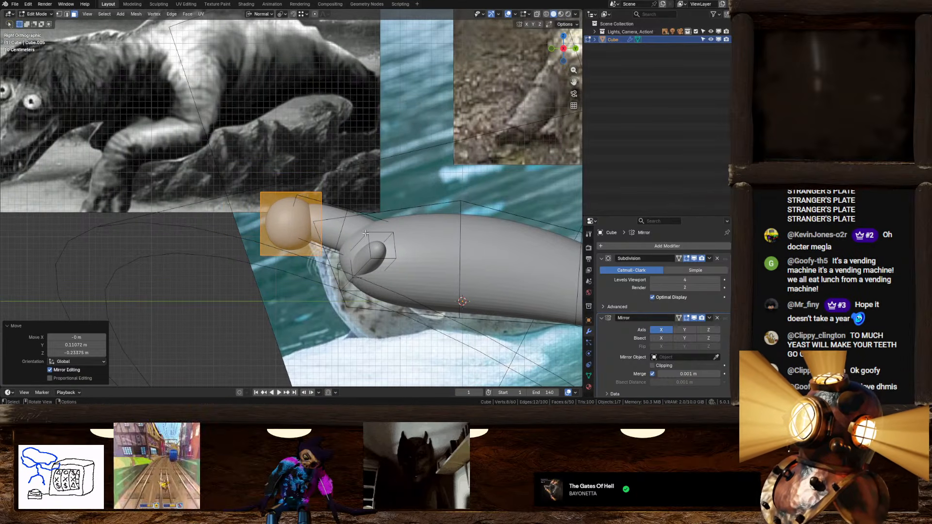
# Select the whole neck piece and thin it by about 0.09 m with Shrink/Fatten
pyautogui.moveTo(365, 233); pyautogui.dragTo(365, 244, button='middle')
pyautogui.click(364, 200)
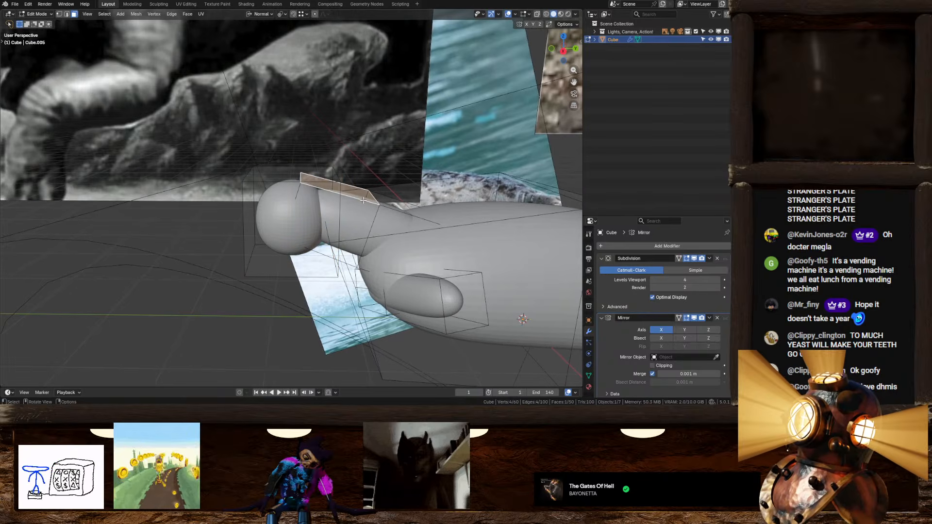
pyautogui.press('l')
pyautogui.scroll(2, 409, 208)
pyautogui.hotkey('alt', 's')
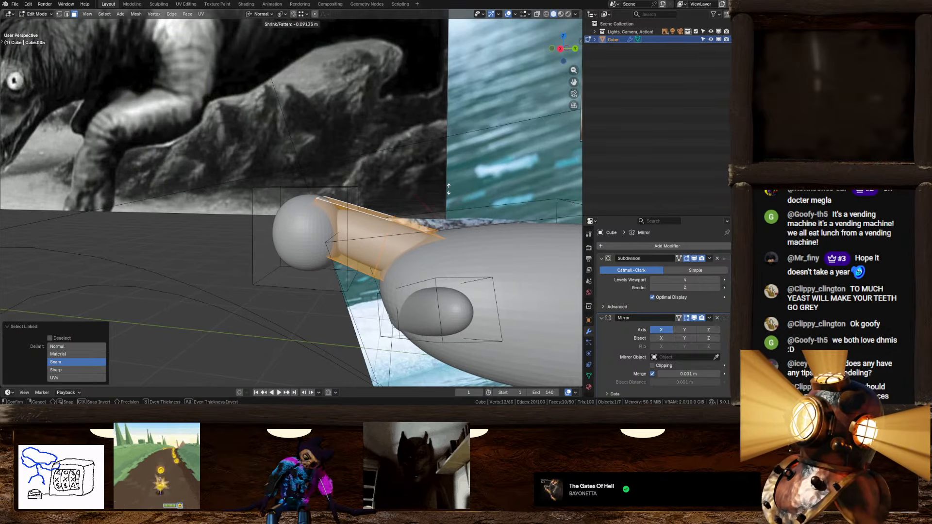
pyautogui.click(448, 191)
# Scale the whole head cube to 0.890 and move it about 0.26 m along Y towards the body
pyautogui.click(300, 193)
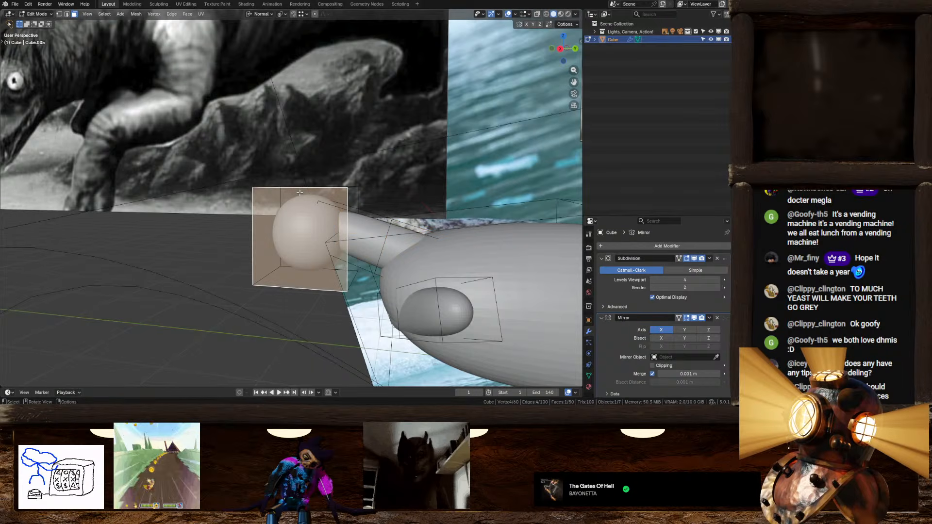
pyautogui.press('l')
pyautogui.click(561, 50)
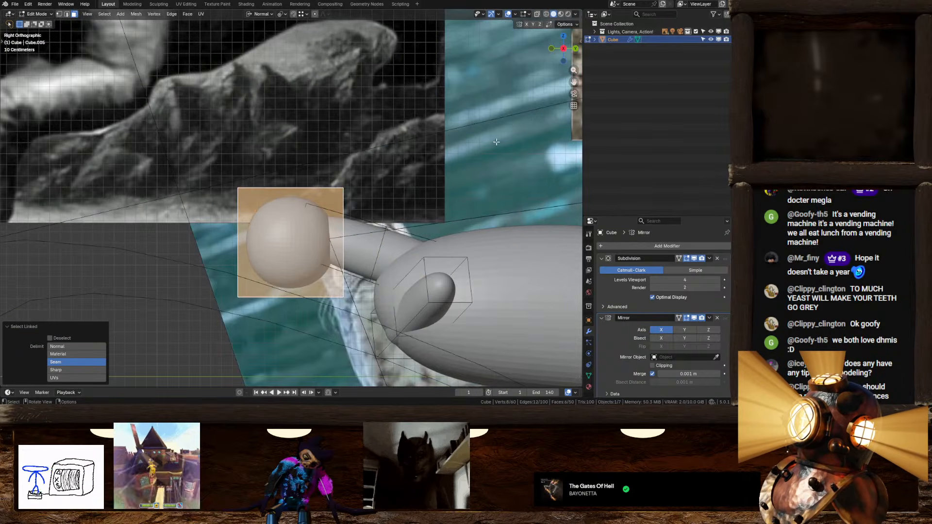
pyautogui.scroll(4, 494, 146)
pyautogui.press('s')
pyautogui.click(484, 202)
pyautogui.scroll(-5, 484, 202)
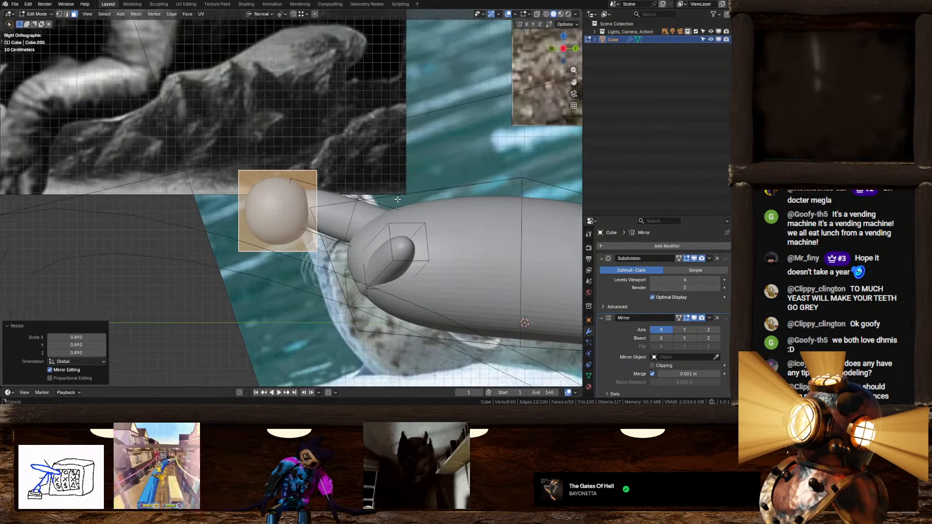
pyautogui.press('g')
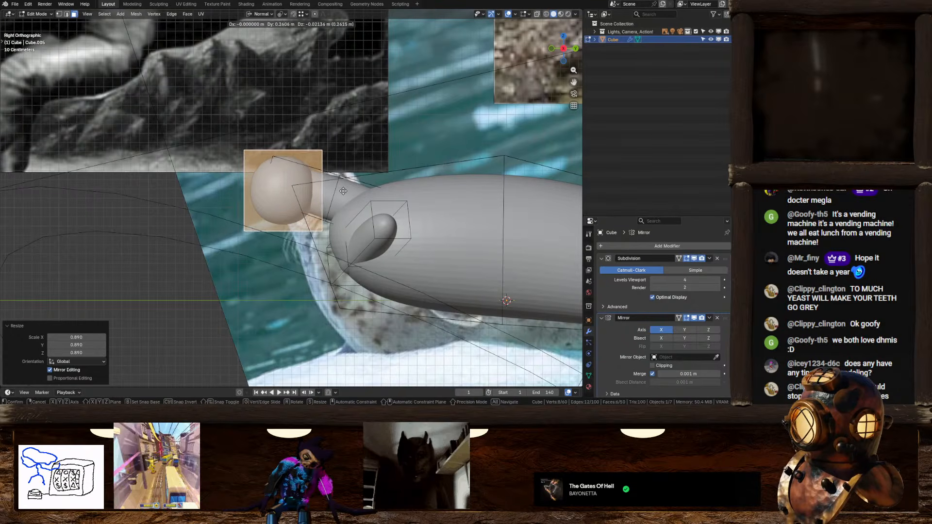
pyautogui.click(343, 191)
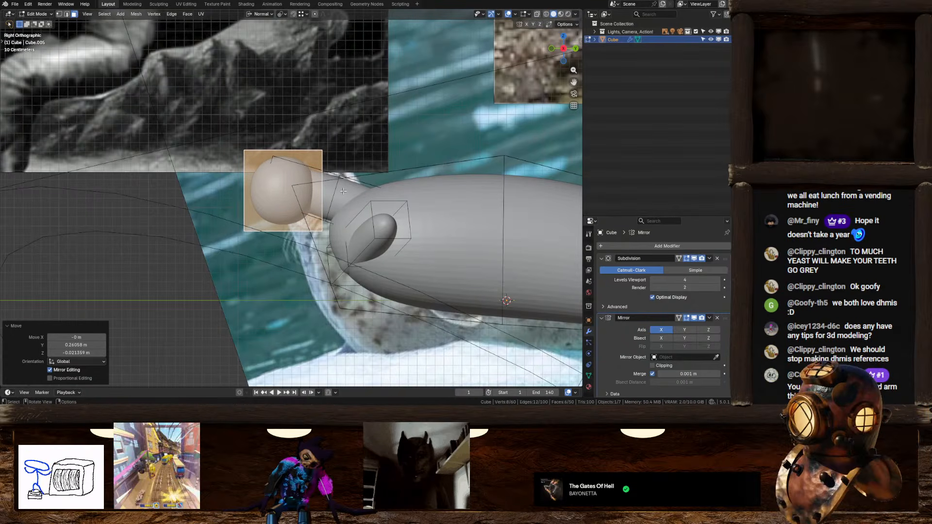
# Enlarge the head cube uniformly by 1.151 at the end of the neck
pyautogui.scroll(3, 343, 192)
pyautogui.moveTo(343, 192)
pyautogui.keyDown('shift'); pyautogui.mouseDown(button='middle')
pyautogui.moveTo(361, 216)
pyautogui.moveTo(355, 201)
pyautogui.mouseUp(button='middle'); pyautogui.keyUp('shift')
pyautogui.scroll(-1, 360, 216)
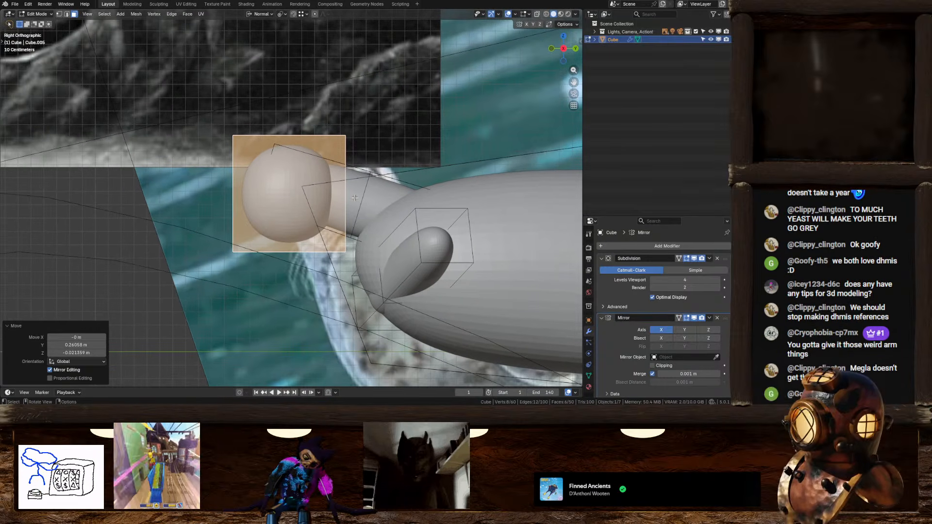
pyautogui.scroll(2, 355, 196)
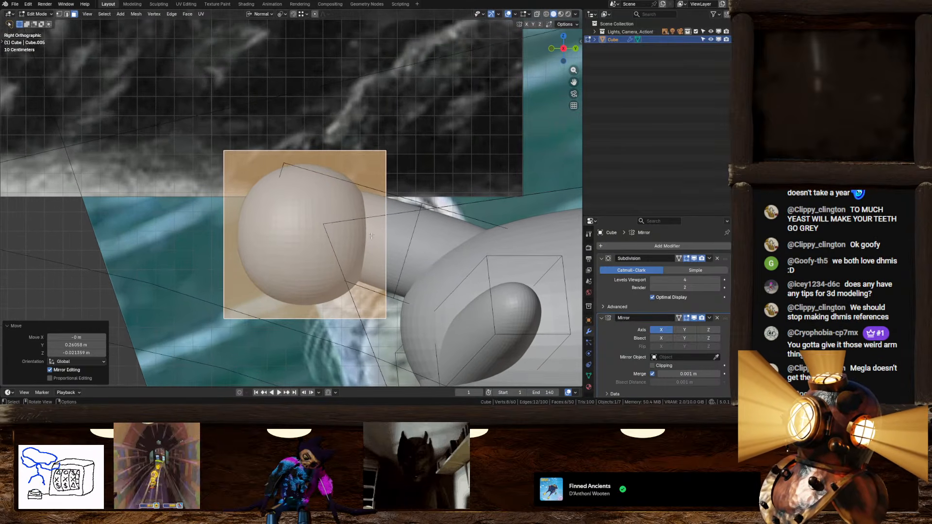
pyautogui.press('s')
pyautogui.click(382, 187)
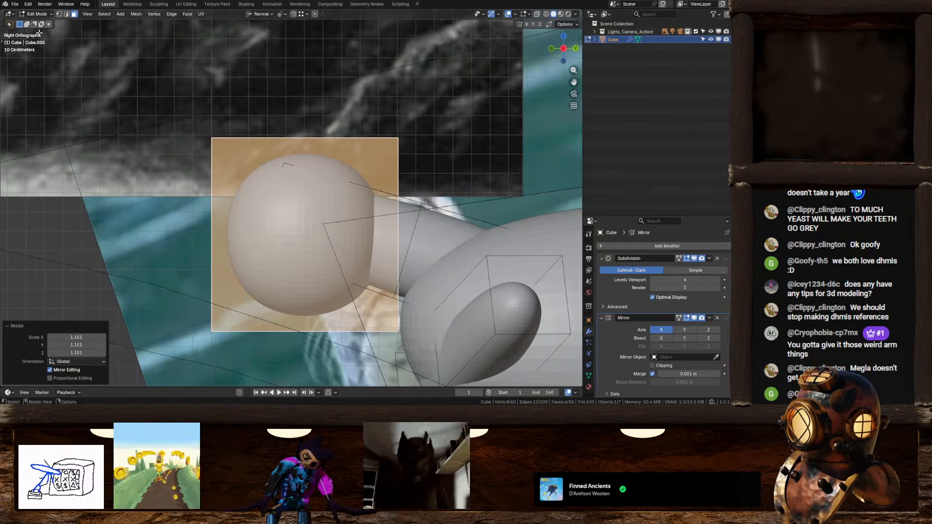
# In see-through edge selection, raise the head cube's upper rear edge about 0.17 m
pyautogui.click(67, 14)
pyautogui.click(537, 14)
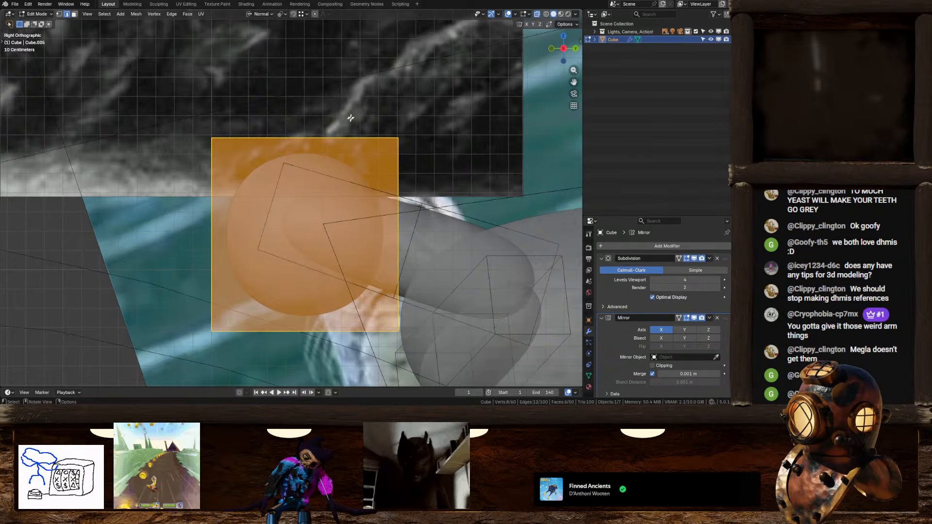
pyautogui.moveTo(361, 116); pyautogui.dragTo(423, 171)
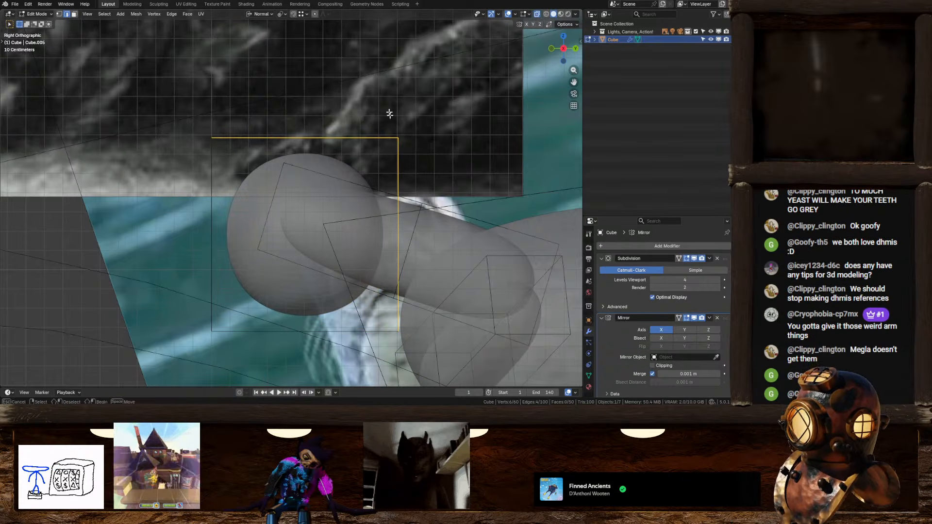
pyautogui.press('g')
pyautogui.click(428, 152)
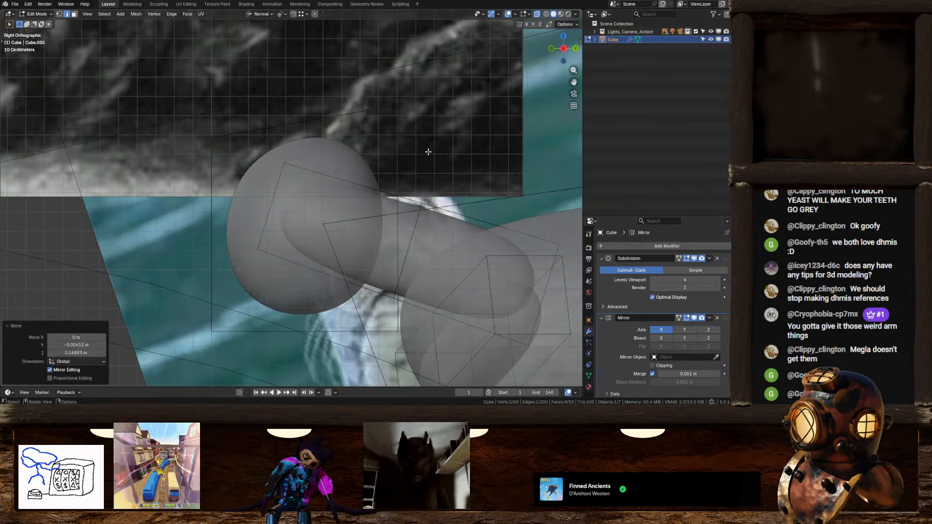
# Reshape the head by moving its lower rear and lower front edges up and forward, and its upper front edge about 0.04 m forward
pyautogui.press('g')
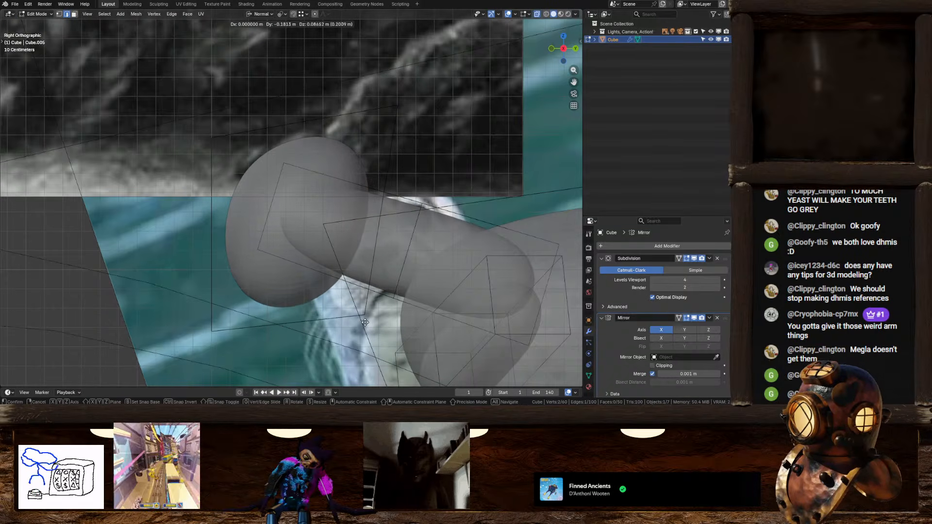
pyautogui.click(204, 330)
pyautogui.press('g')
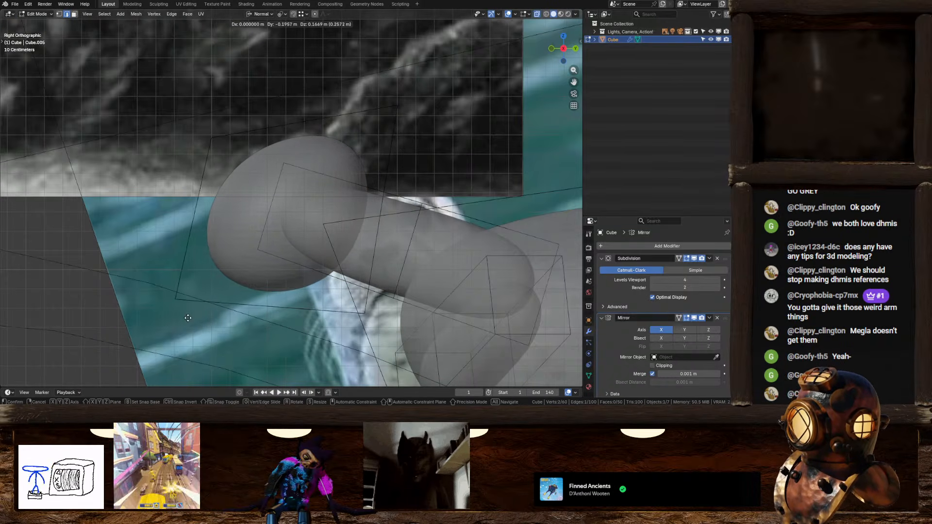
pyautogui.click(200, 194)
pyautogui.press('g')
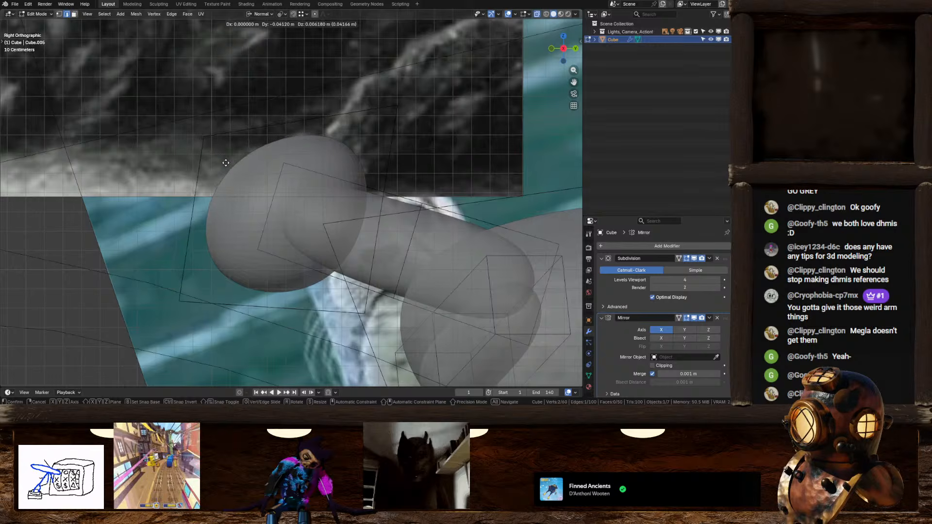
pyautogui.click(226, 162)
pyautogui.moveTo(226, 163)
pyautogui.mouseDown(button='middle')
pyautogui.moveTo(351, 157)
pyautogui.moveTo(223, 174)
pyautogui.mouseUp(button='middle')
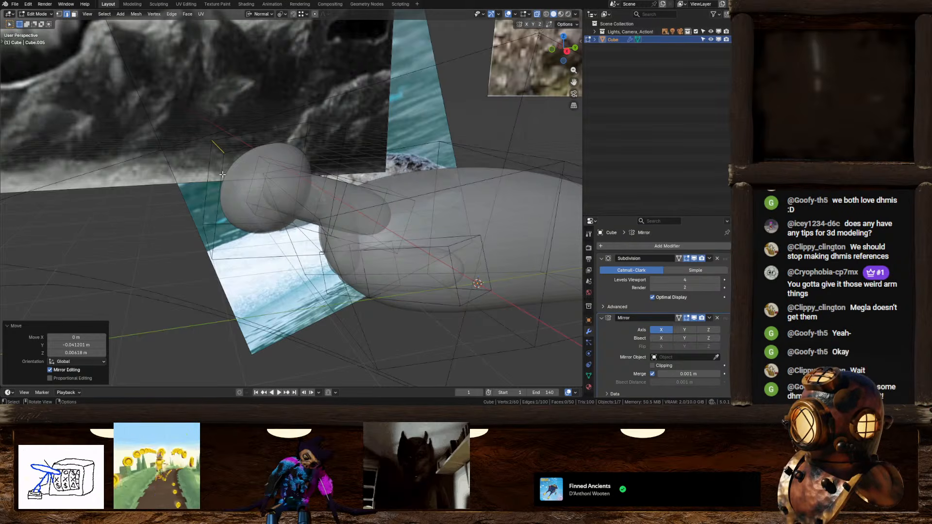
pyautogui.moveTo(405, 196); pyautogui.dragTo(456, 258, button='middle')
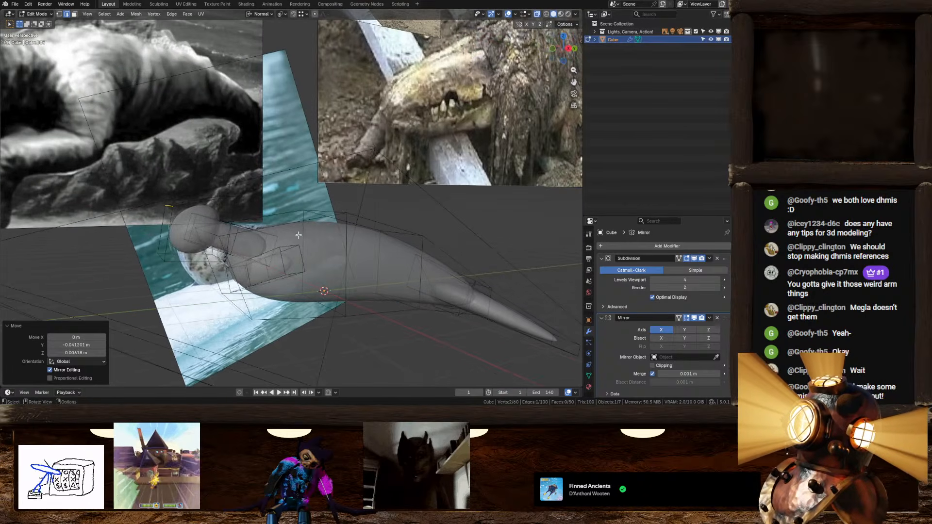
pyautogui.click(537, 14)
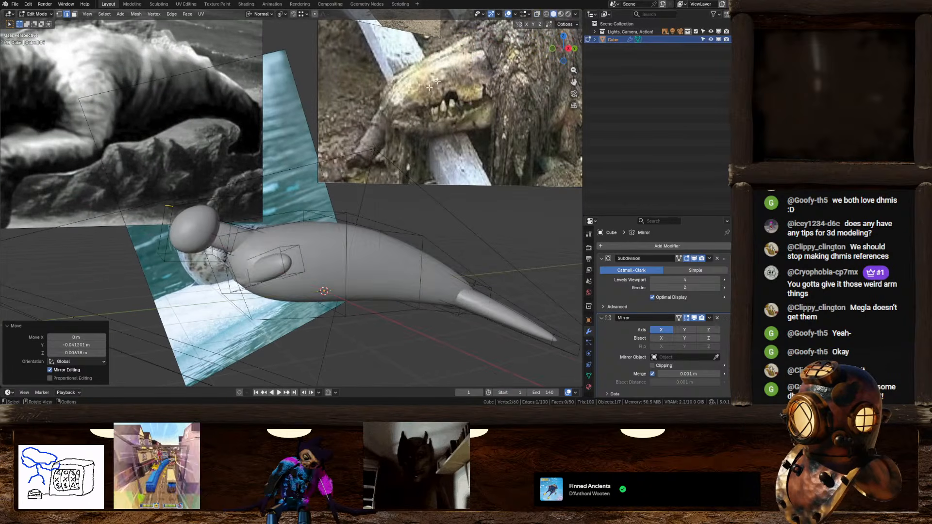
# Move the front limb's outer end face along its normal to lengthen the limb
pyautogui.moveTo(391, 163); pyautogui.dragTo(305, 226, button='middle')
pyautogui.scroll(2, 304, 227)
pyautogui.click(344, 255)
pyautogui.click(75, 14)
pyautogui.click(344, 253)
pyautogui.press('g')
pyautogui.press('z')
pyautogui.click(454, 239)
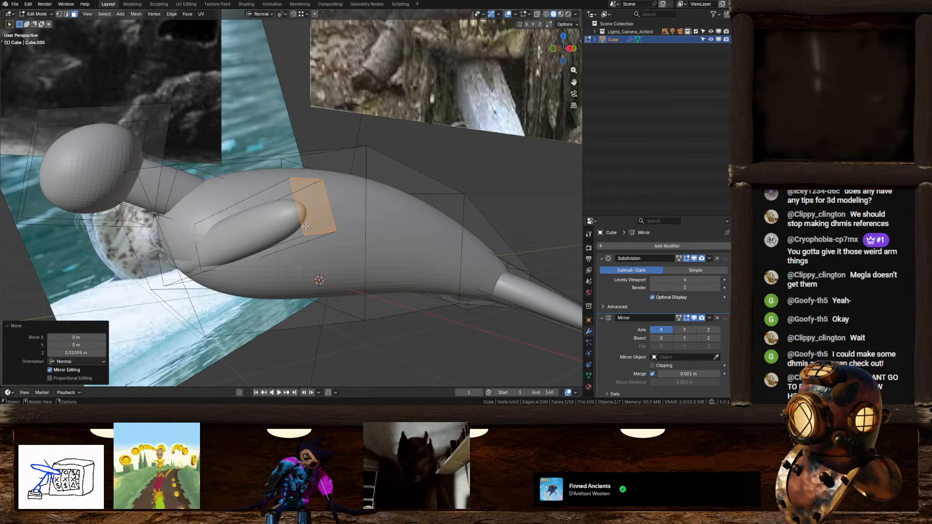
# Duplicate the whole front limb piece and place the copy about 1.33 m outward along X
pyautogui.press('l')
pyautogui.hotkey('shift', 'd')
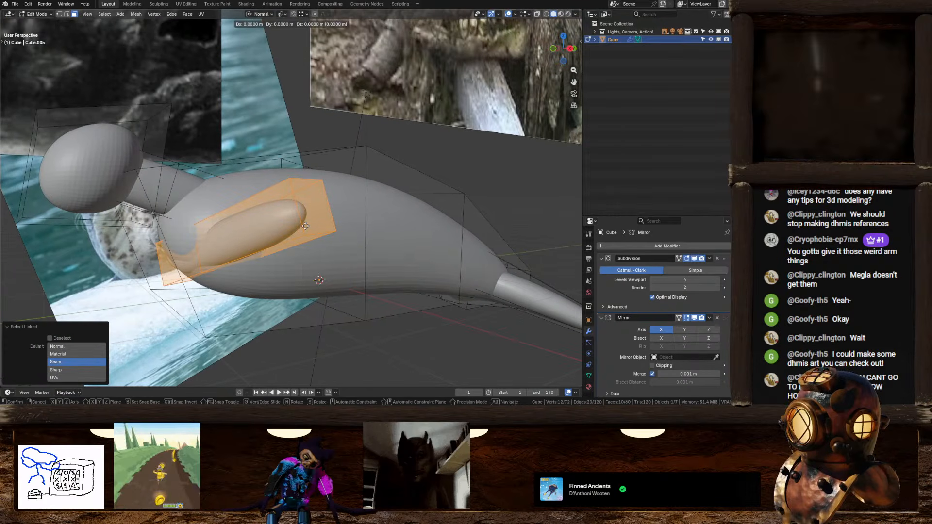
pyautogui.press('x')
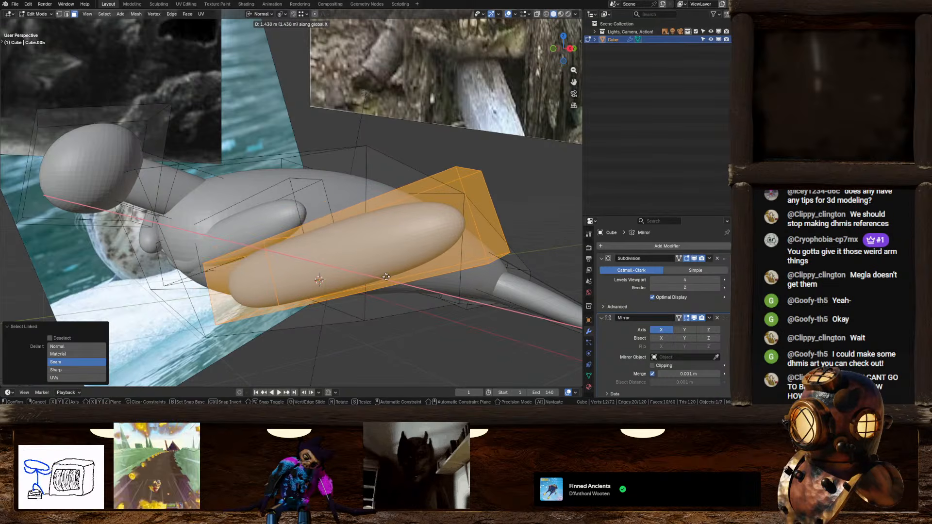
pyautogui.click(398, 276)
# Rotate the duplicated limb piece about -93.1° around the global Z axis
pyautogui.moveTo(397, 277); pyautogui.dragTo(437, 325, button='middle')
pyautogui.press('r')
pyautogui.press('z')
pyautogui.press('z')
pyautogui.press('z')
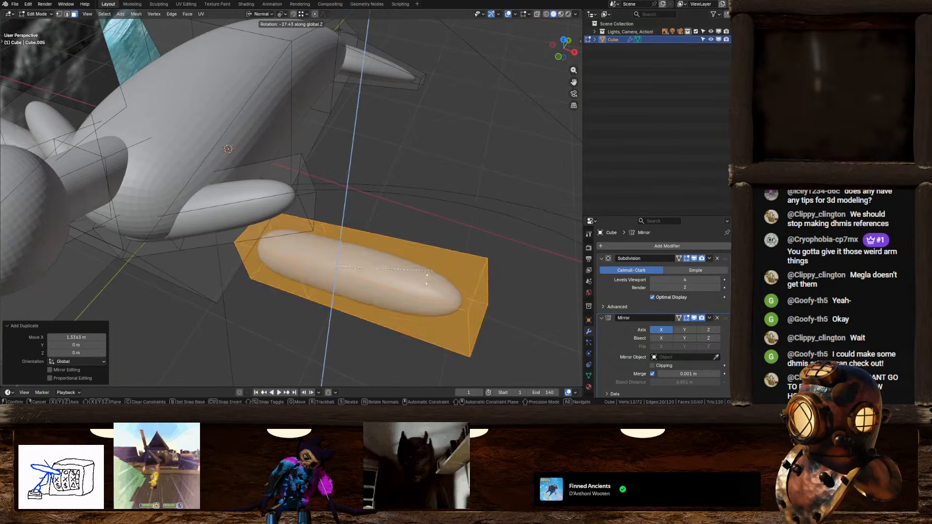
pyautogui.click(356, 316)
# Rotate the duplicated limb piece again to angle it as a forearm
pyautogui.moveTo(388, 301); pyautogui.dragTo(385, 270, button='middle')
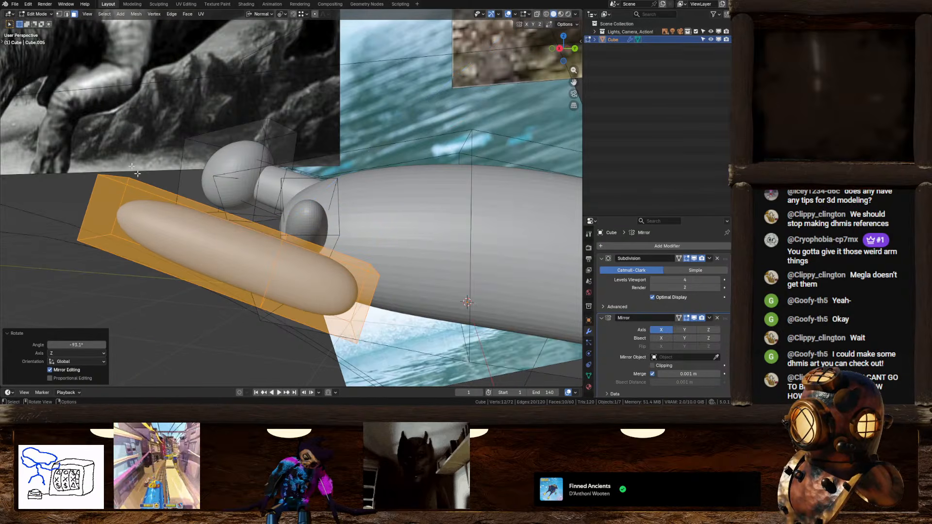
pyautogui.press('r')
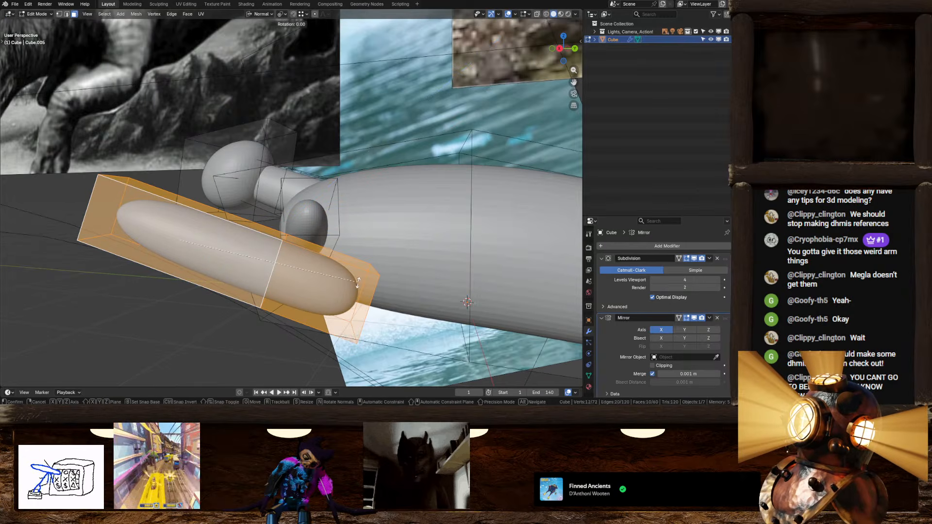
pyautogui.press('y')
pyautogui.press('y')
pyautogui.press('x')
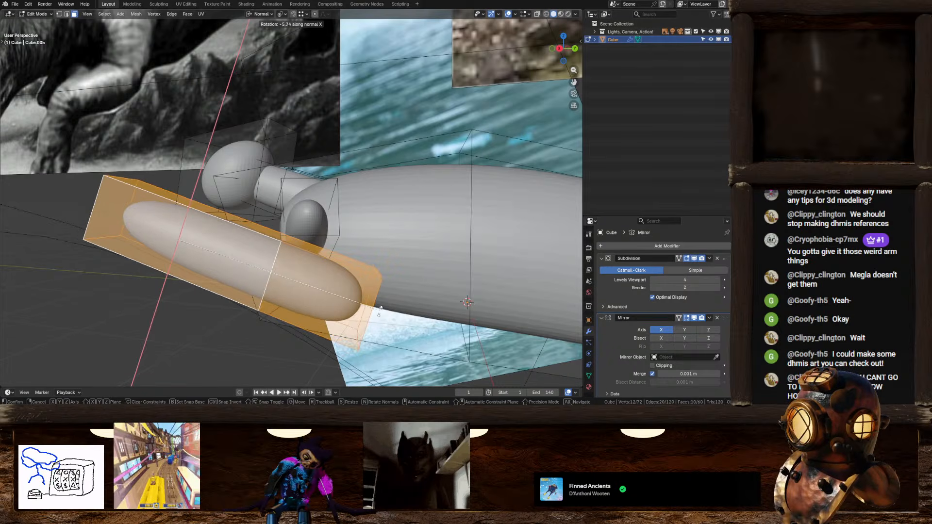
pyautogui.press('z')
pyautogui.press('z')
pyautogui.click(303, 90)
# Move the forearm piece from several view angles until its upper end overlaps the outer end of the upper limb
pyautogui.moveTo(369, 138); pyautogui.dragTo(255, 194, button='middle')
pyautogui.press('g')
pyautogui.click(313, 257)
pyautogui.moveTo(314, 257); pyautogui.dragTo(427, 187, button='middle')
pyautogui.press('g')
pyautogui.click(413, 211)
pyautogui.moveTo(388, 218); pyautogui.dragTo(505, 292, button='middle')
pyautogui.press('g')
pyautogui.click(388, 254)
# Thin the forearm by about 0.06 m with Shrink/Fatten and rotate it about -2.9° around its normal X axis
pyautogui.moveTo(387, 254); pyautogui.dragTo(435, 246, button='middle')
pyautogui.hotkey('alt', 's')
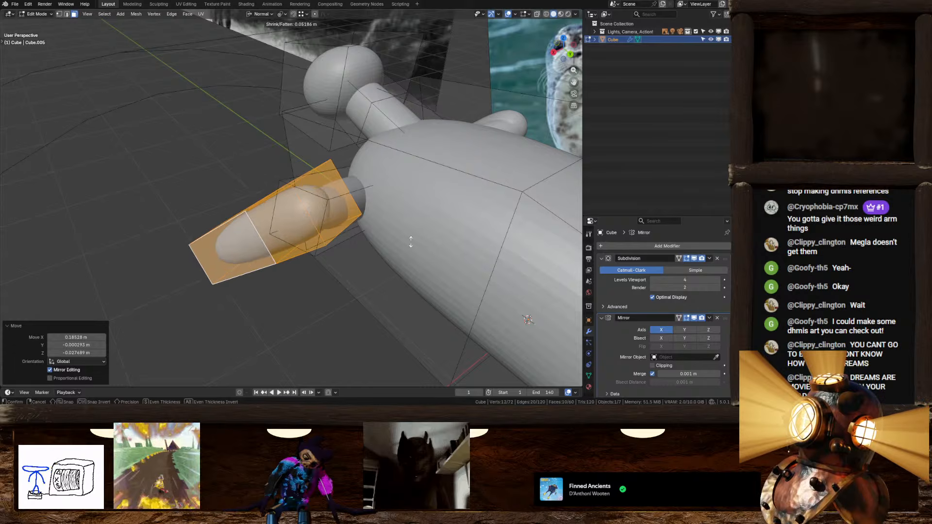
pyautogui.click(415, 201)
pyautogui.moveTo(415, 202); pyautogui.dragTo(414, 210, button='middle')
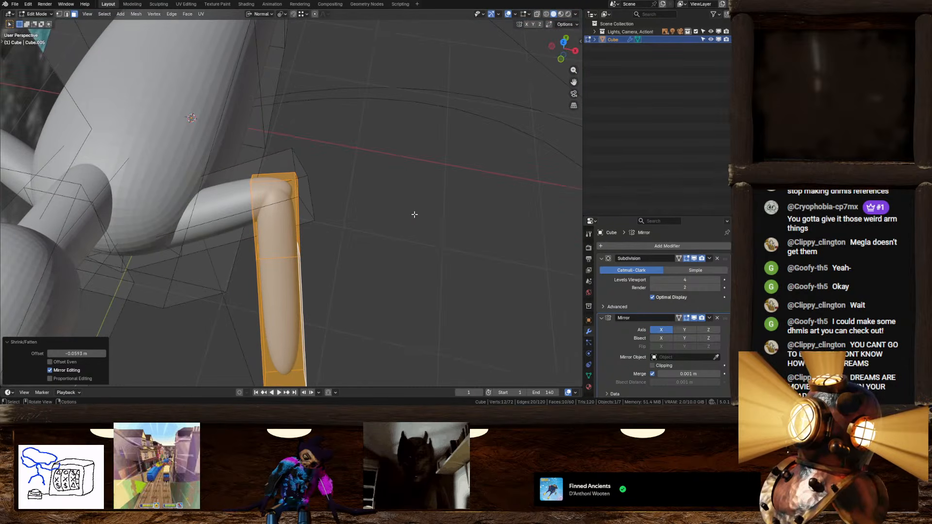
pyautogui.press('r')
pyautogui.press('z')
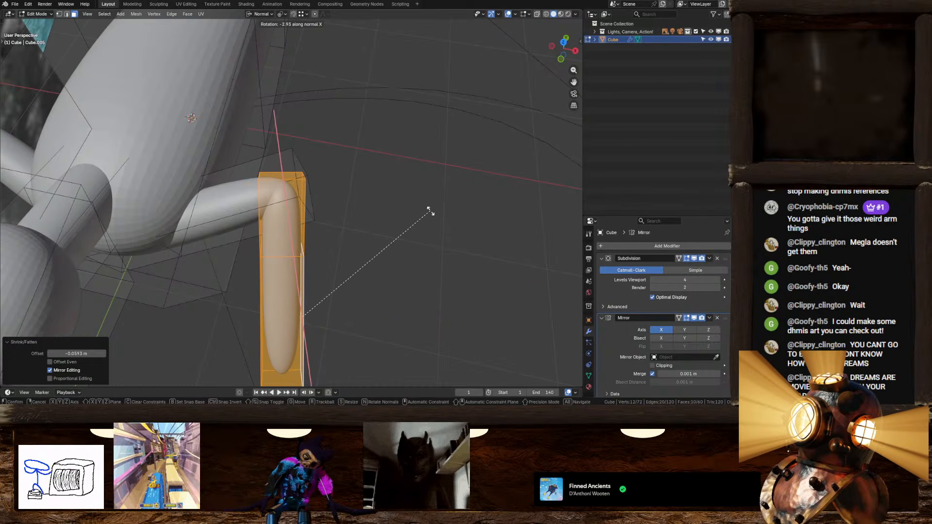
pyautogui.click(430, 210)
pyautogui.moveTo(431, 209); pyautogui.dragTo(306, 272, button='middle')
# Add a centred loop cut around the upper limb and shrink that loop by 0.111 m with Shrink/Fatten
pyautogui.click(301, 193)
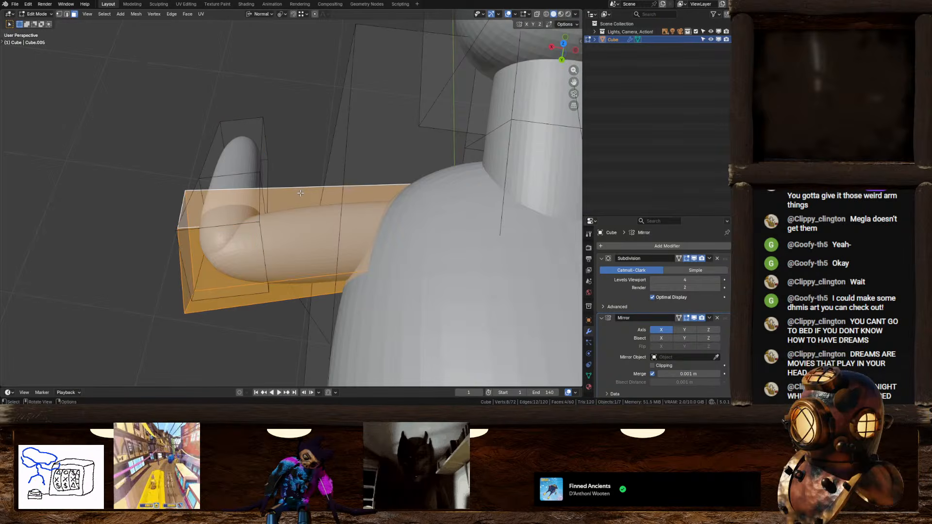
pyautogui.hotkey('ctrl', 'r')
pyautogui.click(313, 194)
pyautogui.rightClick(262, 199)
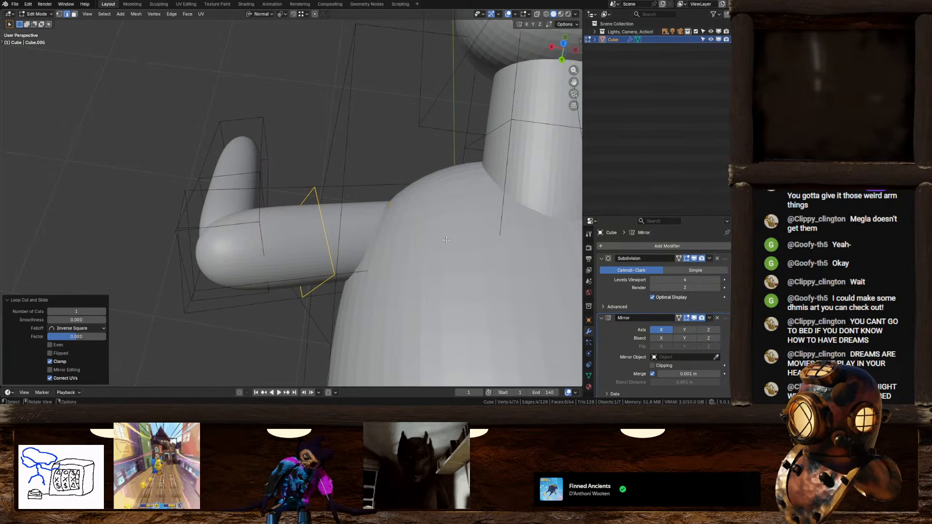
pyautogui.hotkey('alt', 's')
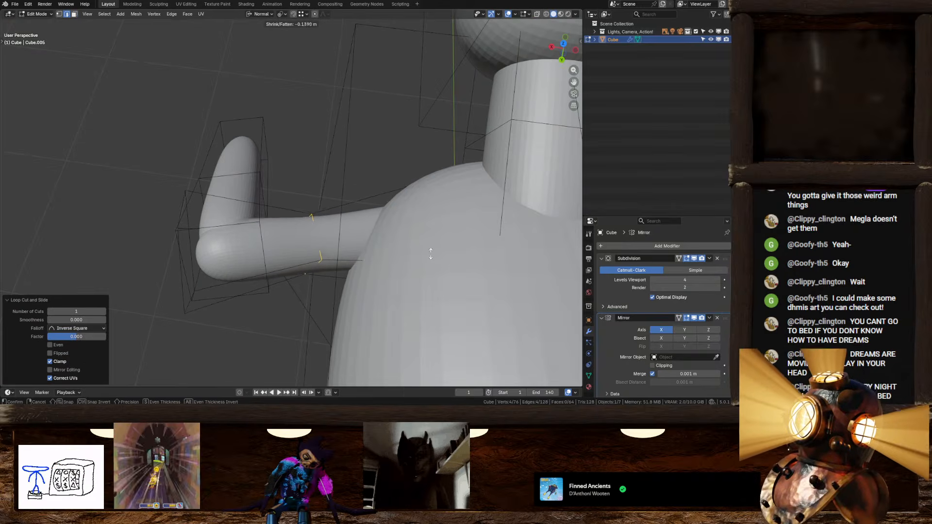
pyautogui.click(430, 255)
# Select the forearm's middle edge loop and shrink it by 0.107 m with Shrink/Fatten
pyautogui.moveTo(431, 255); pyautogui.dragTo(289, 263, button='middle')
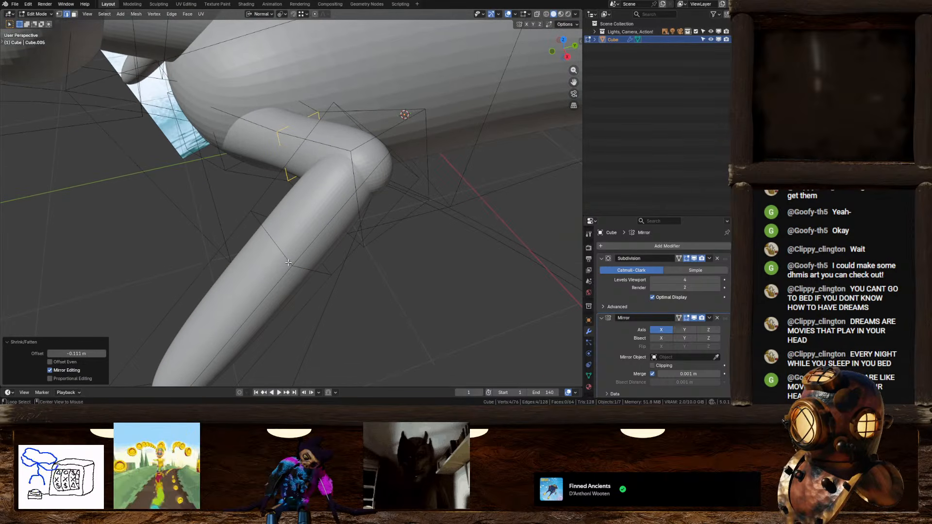
pyautogui.keyDown('alt'); pyautogui.click(289, 263); pyautogui.keyUp('alt')
pyautogui.hotkey('alt', 's')
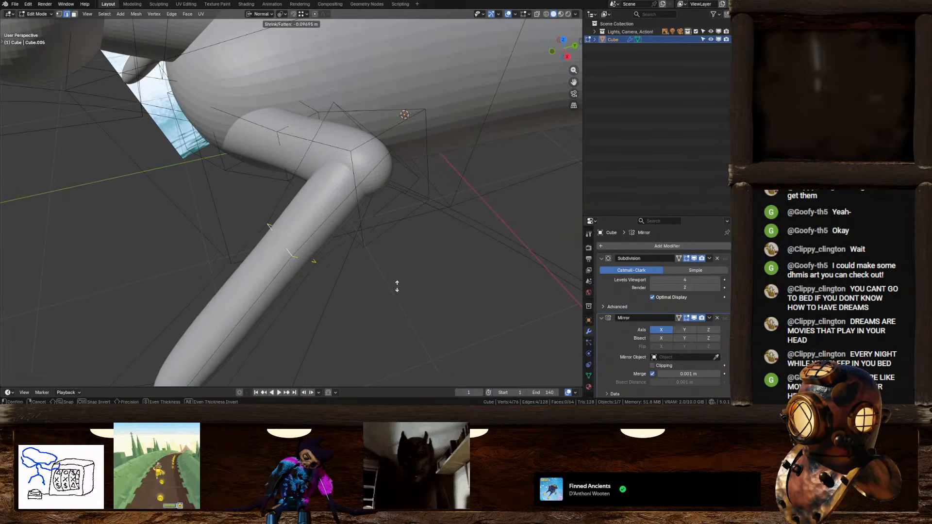
pyautogui.click(403, 288)
# Shorten the forearm by moving its lower end face about 0.355 m inward along its normal
pyautogui.moveTo(403, 287); pyautogui.dragTo(297, 233, button='middle')
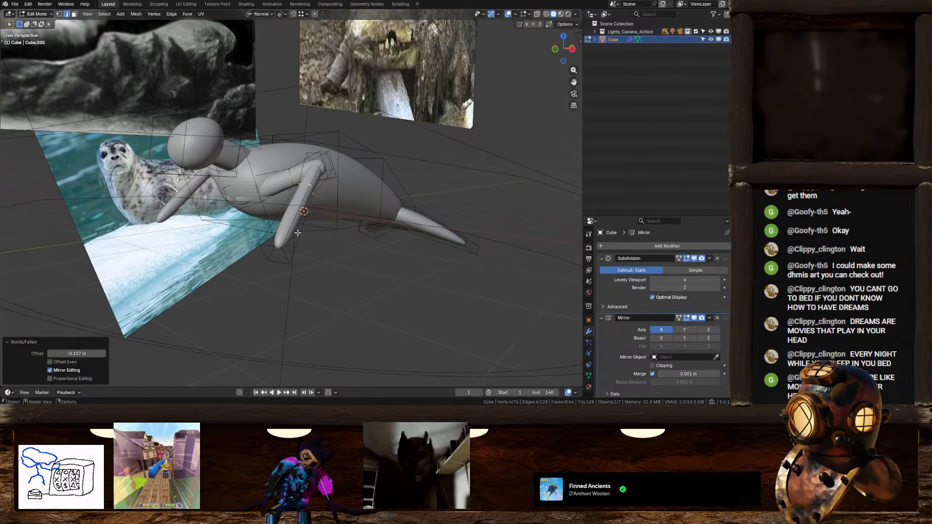
pyautogui.scroll(-3, 412, 192)
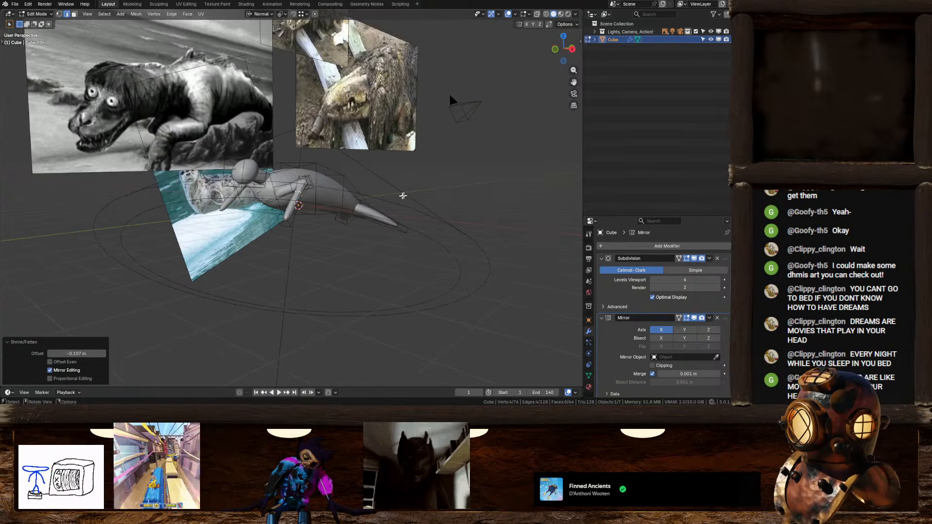
pyautogui.scroll(3, 364, 235)
pyautogui.moveTo(364, 235); pyautogui.dragTo(272, 251, button='middle')
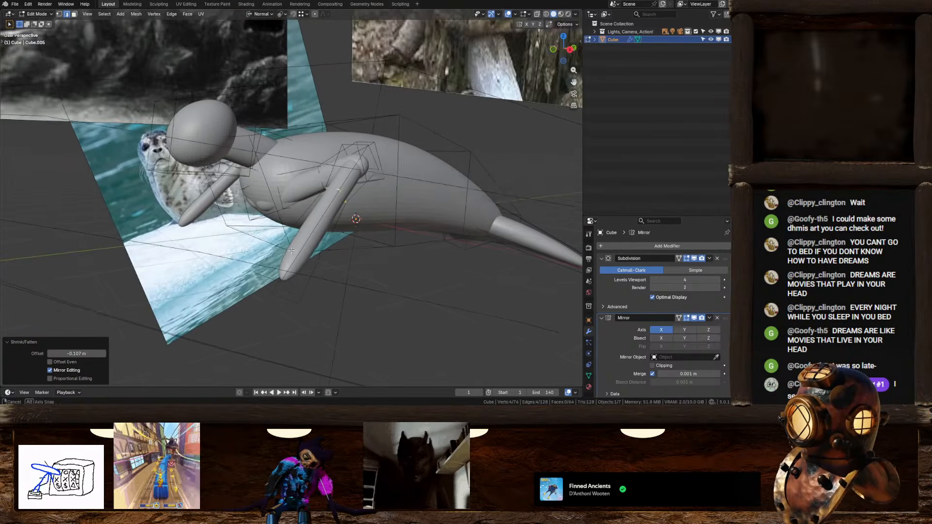
pyautogui.click(75, 14)
pyautogui.moveTo(303, 304)
pyautogui.mouseDown(button='middle')
pyautogui.moveTo(301, 275)
pyautogui.moveTo(297, 305)
pyautogui.mouseUp(button='middle')
pyautogui.click(291, 257)
pyautogui.press('g')
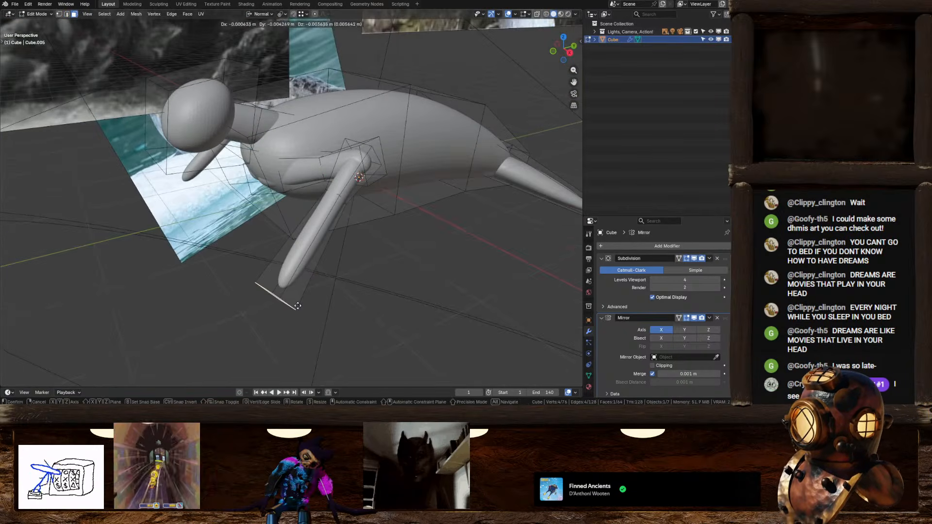
pyautogui.press('z')
pyautogui.press('z')
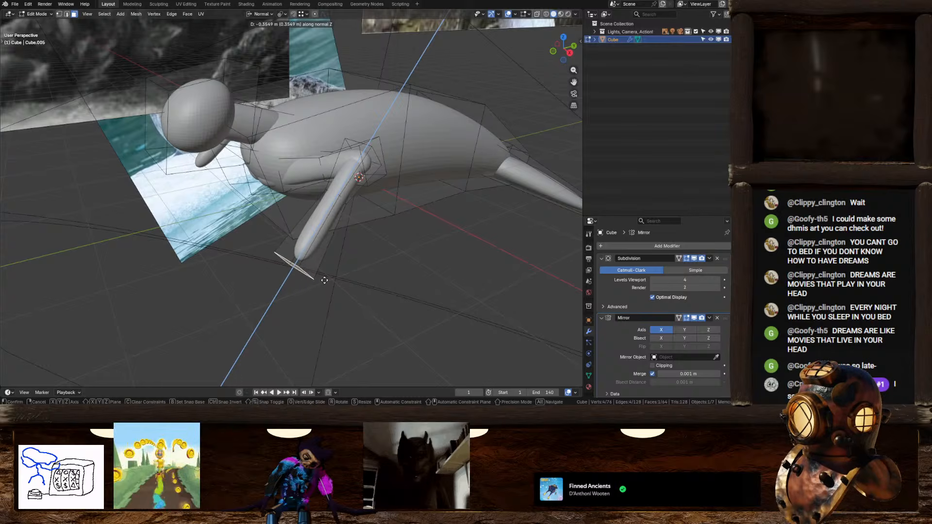
pyautogui.click(324, 280)
# Move the upper limb's elbow end face about 0.076 m inward along its normal
pyautogui.moveTo(324, 281); pyautogui.dragTo(297, 285, button='middle')
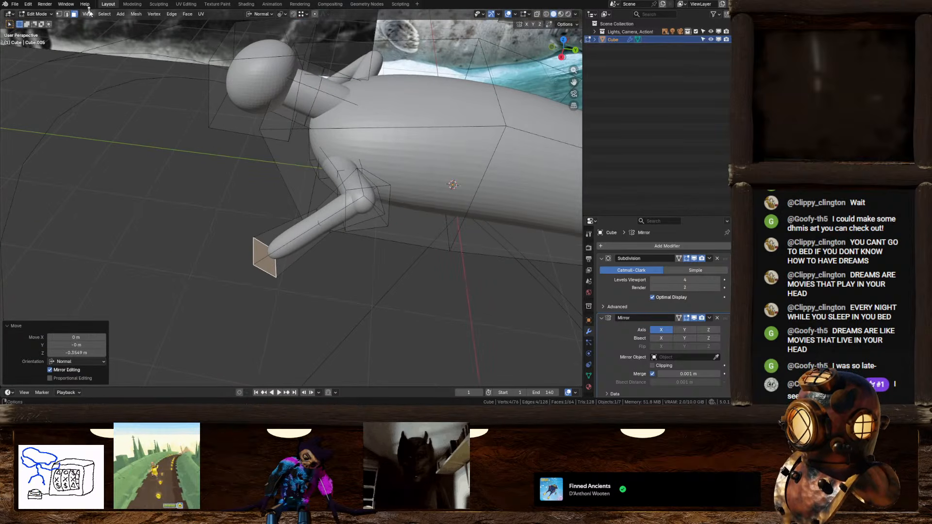
pyautogui.moveTo(272, 170); pyautogui.dragTo(326, 186, button='middle')
pyautogui.click(374, 163)
pyautogui.press('g')
pyautogui.press('z')
pyautogui.press('z')
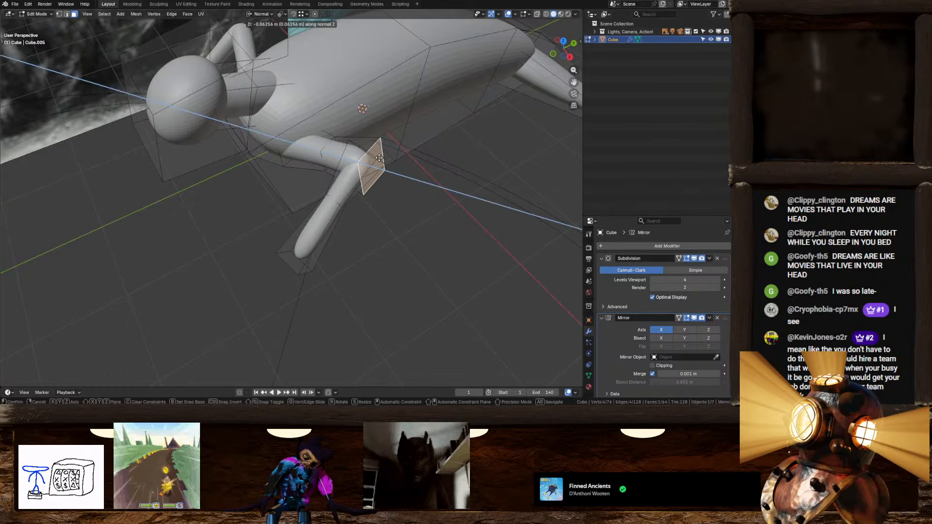
pyautogui.click(379, 157)
# Add a new cube to the mesh and move it about 1.54 m along X, out beside the body
pyautogui.moveTo(402, 207); pyautogui.dragTo(317, 232, button='middle')
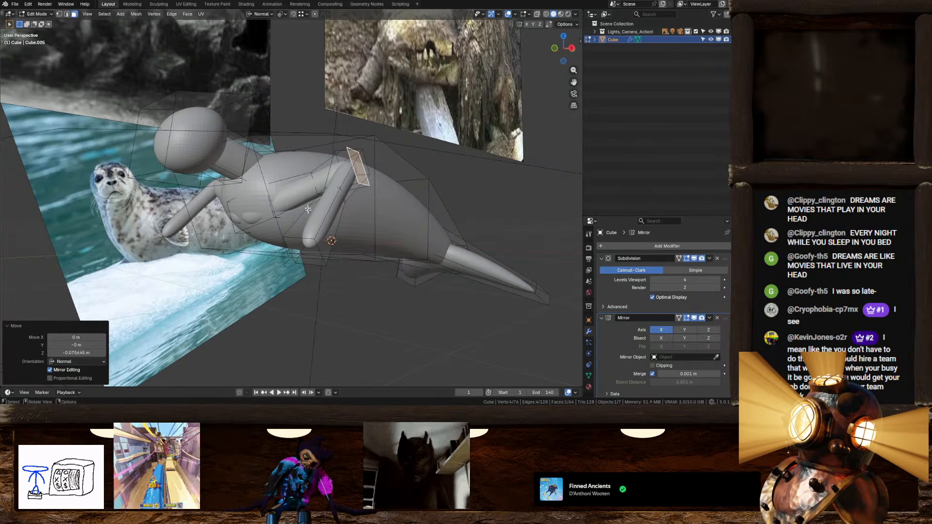
pyautogui.scroll(3, 227, 165)
pyautogui.moveTo(305, 189); pyautogui.dragTo(543, 201, button='middle')
pyautogui.hotkey('shift', 'a')
pyautogui.click(249, 205)
pyautogui.press('g')
pyautogui.press('x')
pyautogui.click(495, 236)
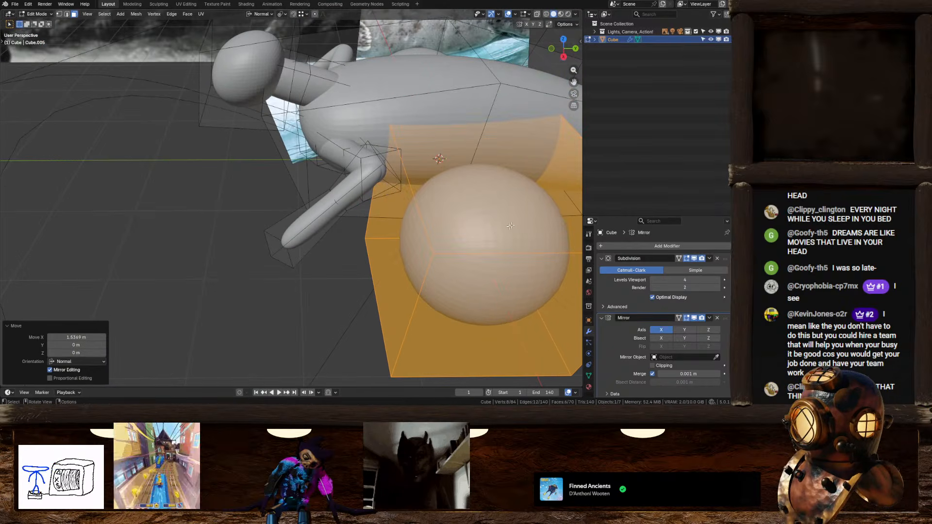
# Move the new cube about -2.20 m along Y to the forearm's tip and scale it uniformly to 0.167
pyautogui.press('g')
pyautogui.press('y')
pyautogui.click(452, 225)
pyautogui.press('s')
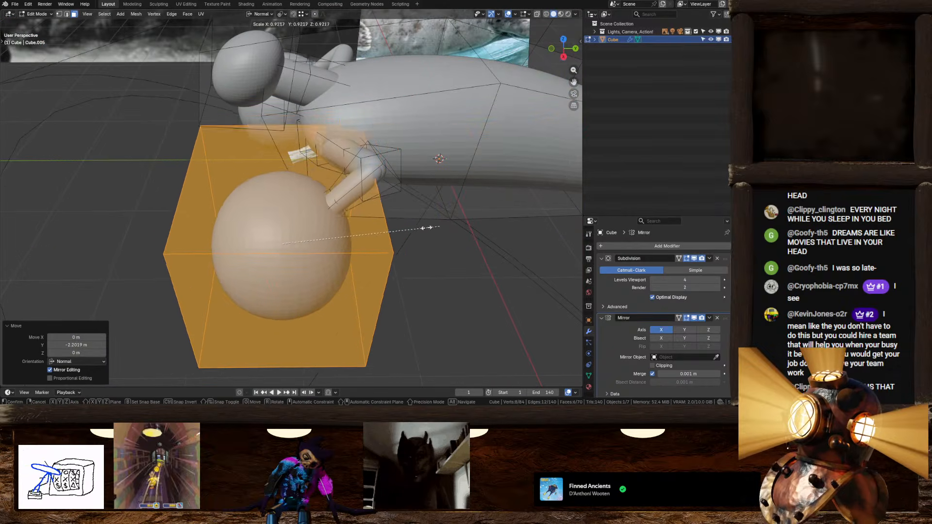
pyautogui.click(310, 246)
pyautogui.scroll(4, 313, 248)
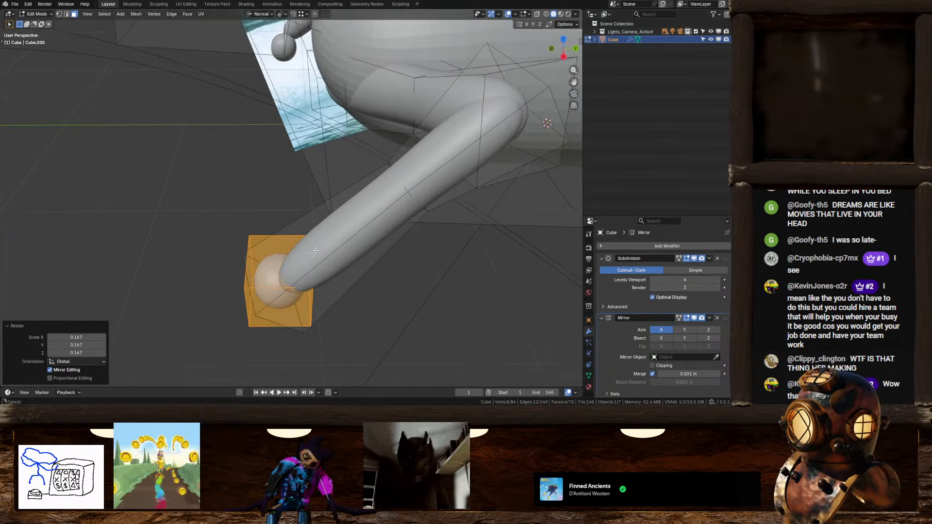
# Move the hand cube about 0.015 m along Y, 0.098 m along Z and 0.07 m along X to centre it on the forearm's tip
pyautogui.moveTo(315, 251); pyautogui.dragTo(381, 219, button='middle')
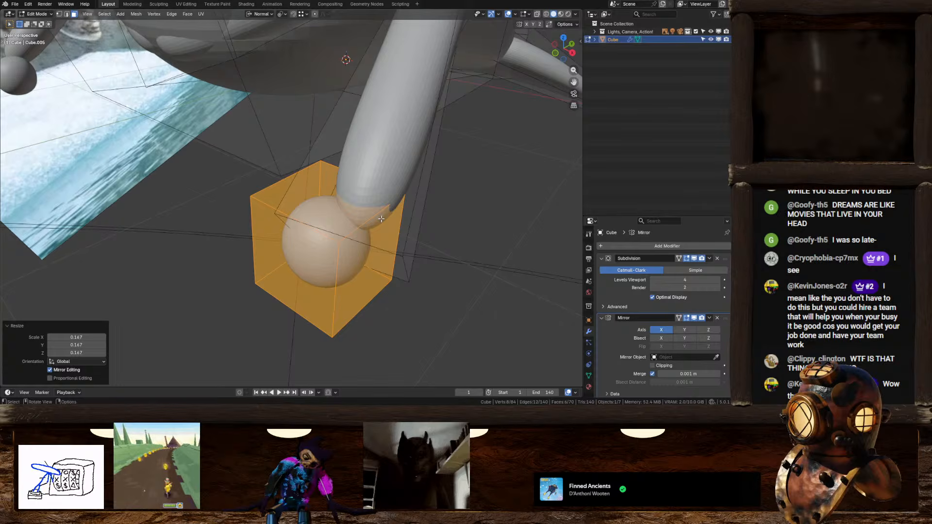
pyautogui.moveTo(381, 219); pyautogui.dragTo(529, 105, button='middle')
pyautogui.click(566, 59)
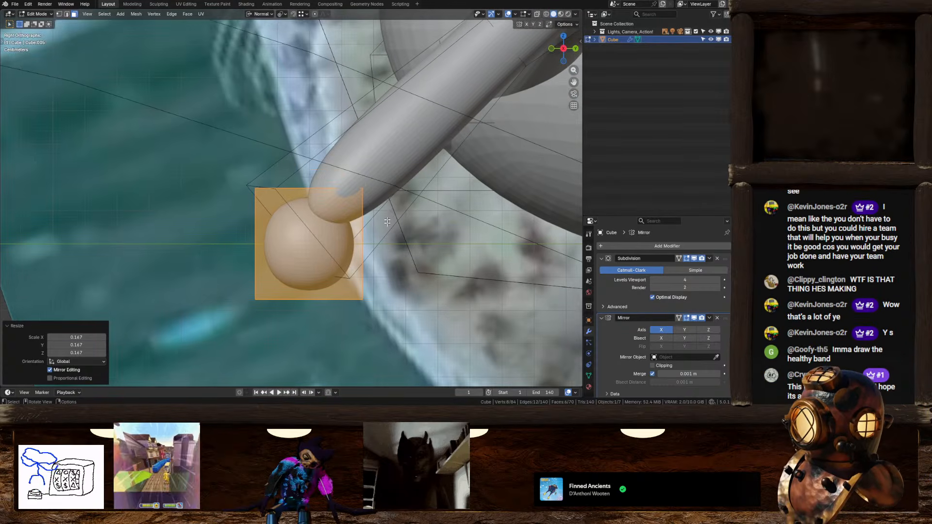
pyautogui.press('g')
pyautogui.click(543, 106)
pyautogui.click(553, 48)
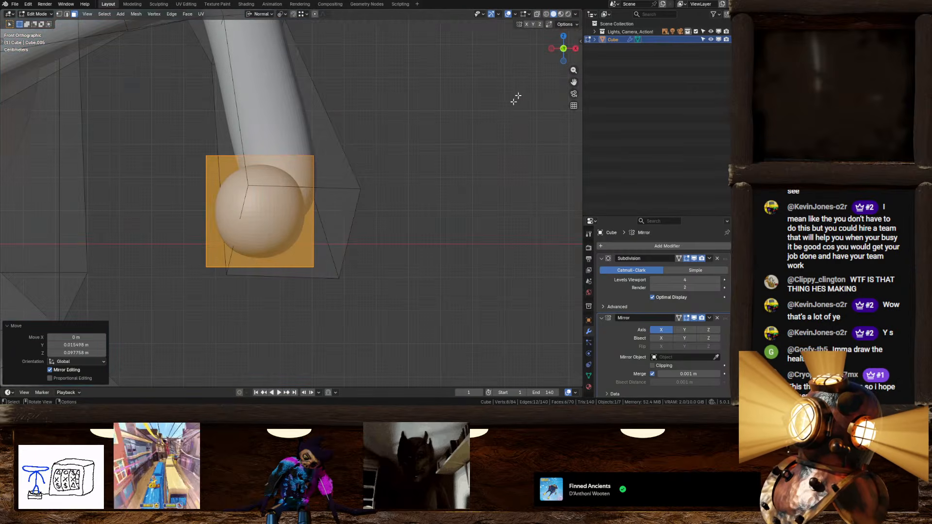
pyautogui.press('g')
pyautogui.click(378, 158)
# Flatten the hand cube by scaling it to 0.677 along its normal Z axis
pyautogui.press('s')
pyautogui.press('z')
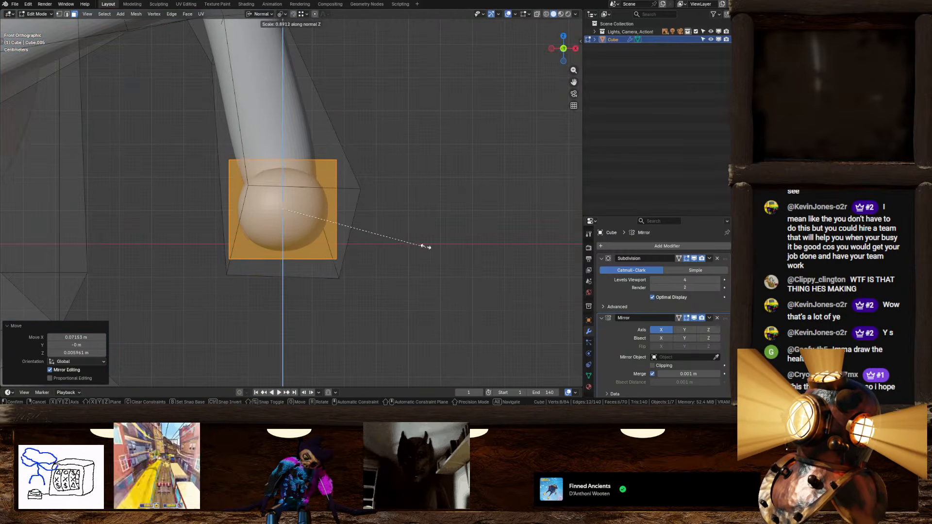
pyautogui.click(395, 235)
# Add one centred loop cut across the hand cube, splitting it into a front and a wrist half
pyautogui.moveTo(429, 227); pyautogui.dragTo(153, 201, button='middle')
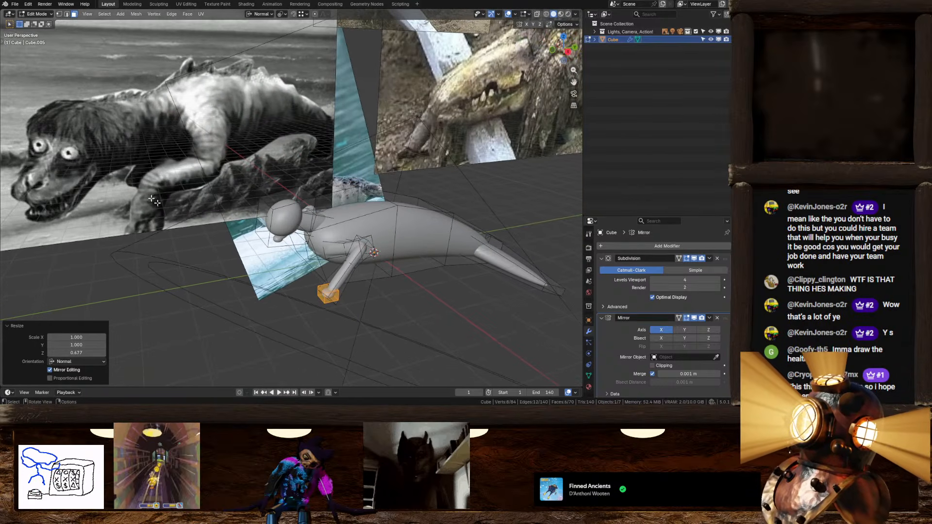
pyautogui.click(552, 50)
pyautogui.scroll(3, 274, 227)
pyautogui.scroll(4, 381, 184)
pyautogui.keyDown('shift'); pyautogui.moveTo(301, 379); pyautogui.dragTo(539, 63, button='middle'); pyautogui.keyUp('shift')
pyautogui.click(565, 54)
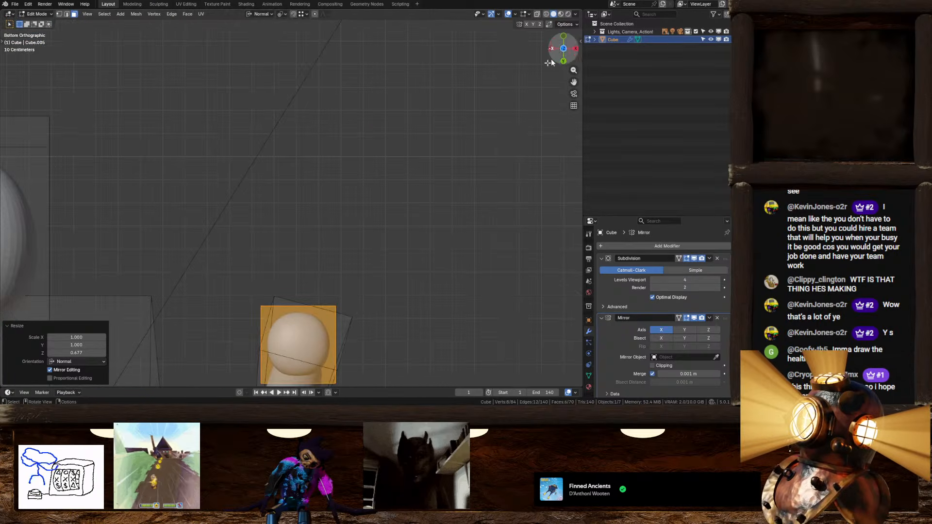
pyautogui.keyDown('shift'); pyautogui.moveTo(316, 344); pyautogui.dragTo(355, 190, button='middle'); pyautogui.keyUp('shift')
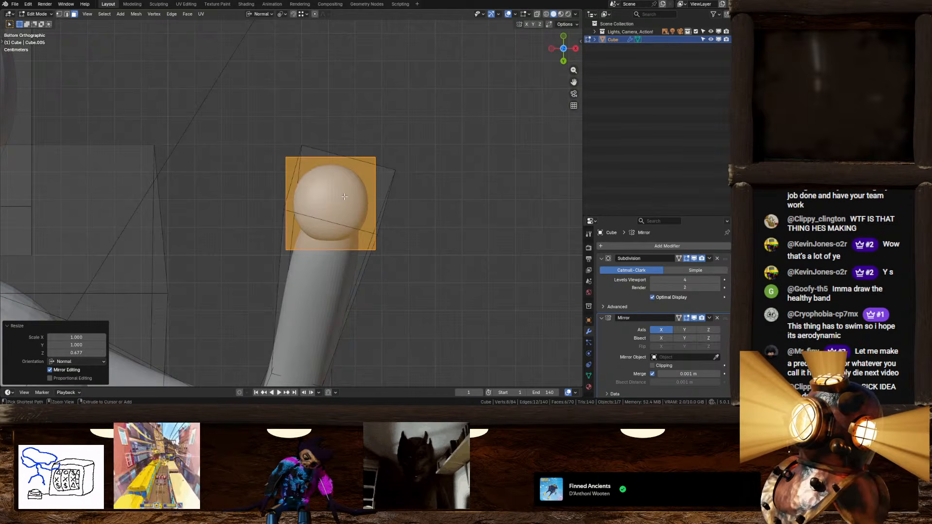
pyautogui.hotkey('ctrl', 'r')
pyautogui.click(287, 190)
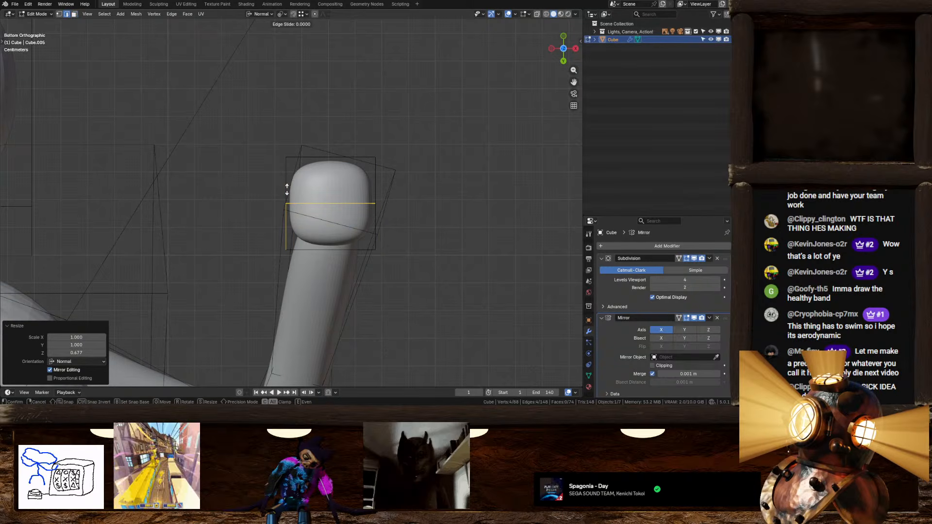
pyautogui.rightClick(287, 190)
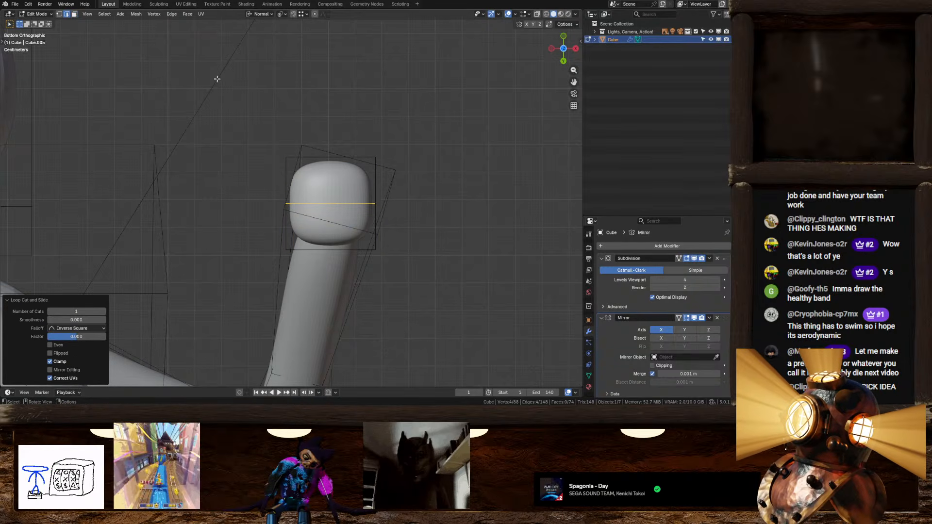
# Select the whole hand, scale it uniformly to 1.303 and move it about -0.110 m along Y
pyautogui.click(74, 16)
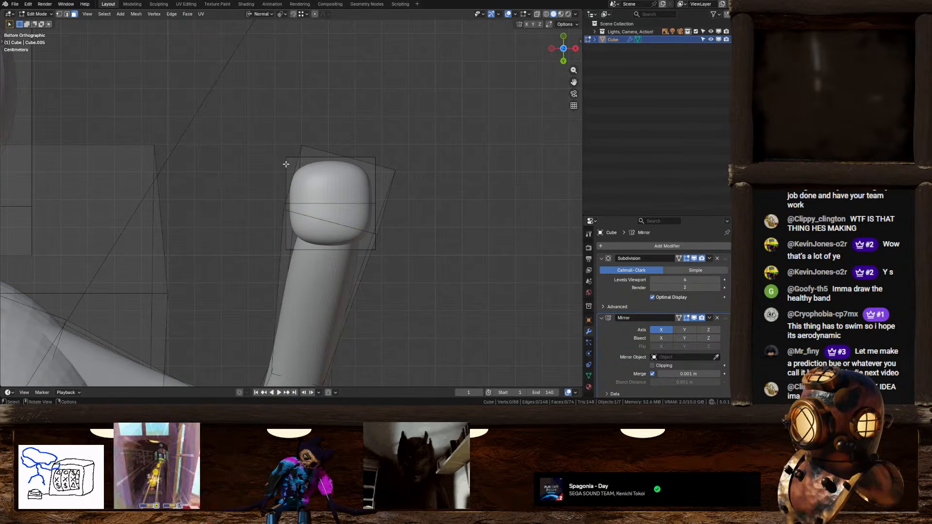
pyautogui.press('l')
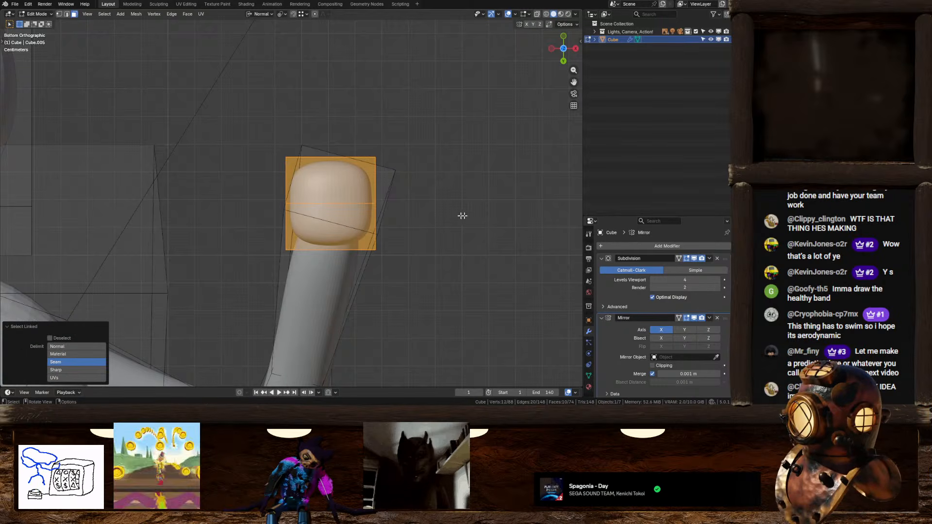
pyautogui.press('s')
pyautogui.click(491, 213)
pyautogui.press('g')
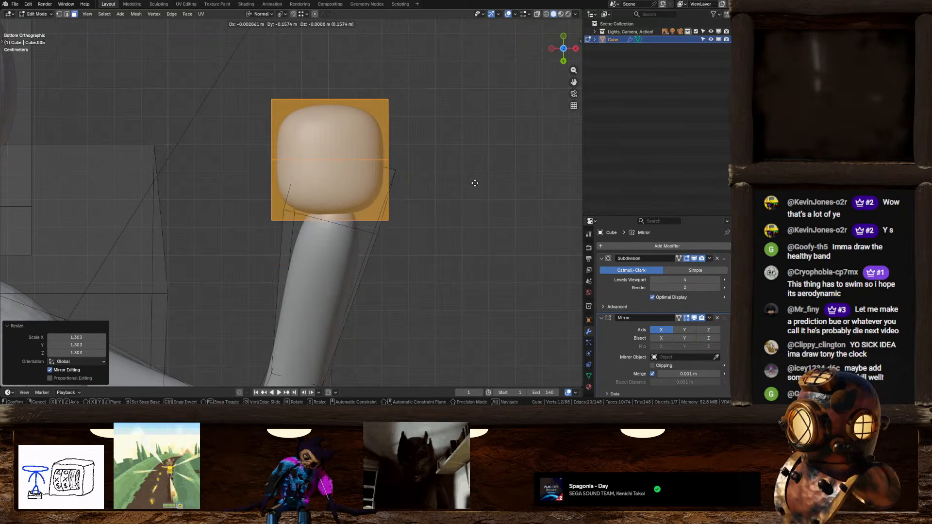
pyautogui.press('y')
pyautogui.click(477, 197)
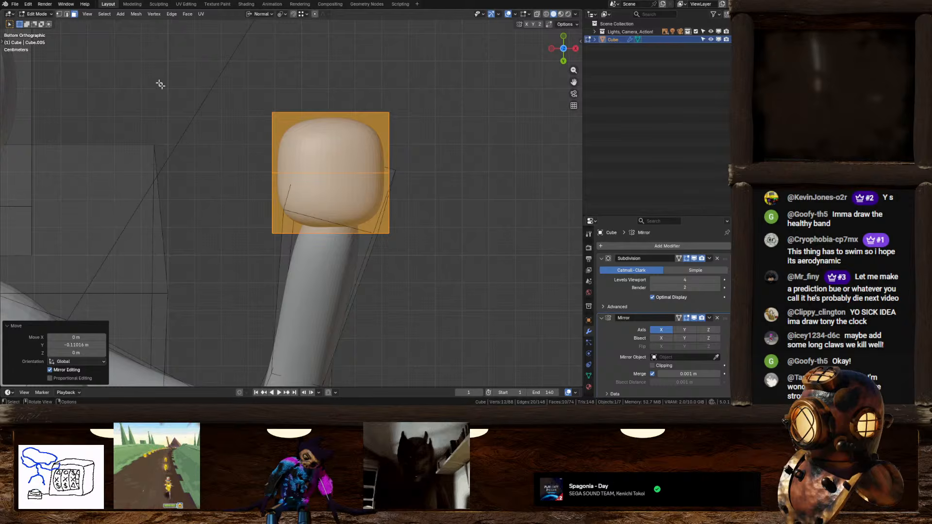
# Flatten the whole linked hand piece by scaling it to 0.533 along global Z
pyautogui.moveTo(185, 135); pyautogui.dragTo(297, 243, button='middle')
pyautogui.click(277, 292)
pyautogui.moveTo(277, 292); pyautogui.dragTo(194, 285, button='middle')
pyautogui.click(331, 281)
pyautogui.press('l')
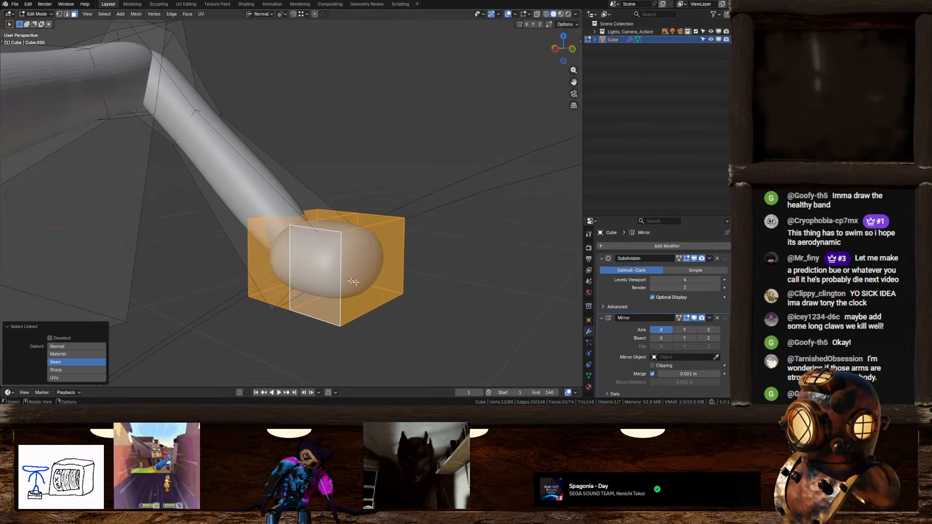
pyautogui.press('s')
pyautogui.press('z')
pyautogui.press('z')
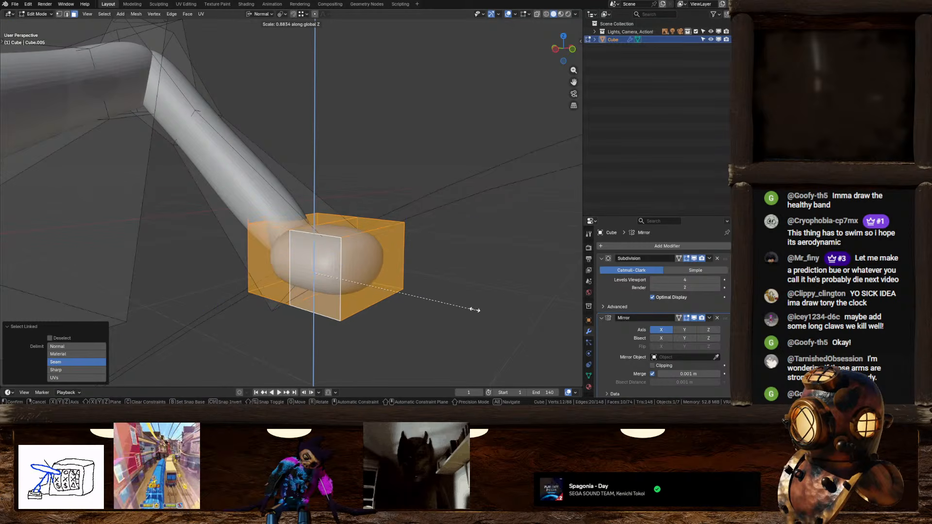
pyautogui.click(419, 283)
# Narrow the hand's wrist end face by scaling it to 0.702 along its normal Y axis
pyautogui.moveTo(418, 282); pyautogui.dragTo(464, 287, button='middle')
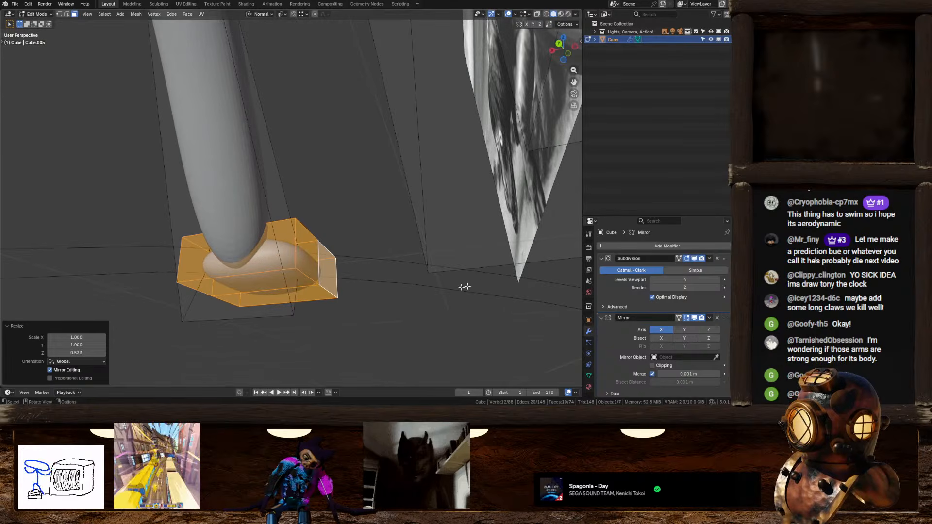
pyautogui.scroll(3, 465, 287)
pyautogui.click(295, 269)
pyautogui.scroll(-3, 292, 267)
pyautogui.moveTo(291, 266); pyautogui.dragTo(330, 289, button='middle')
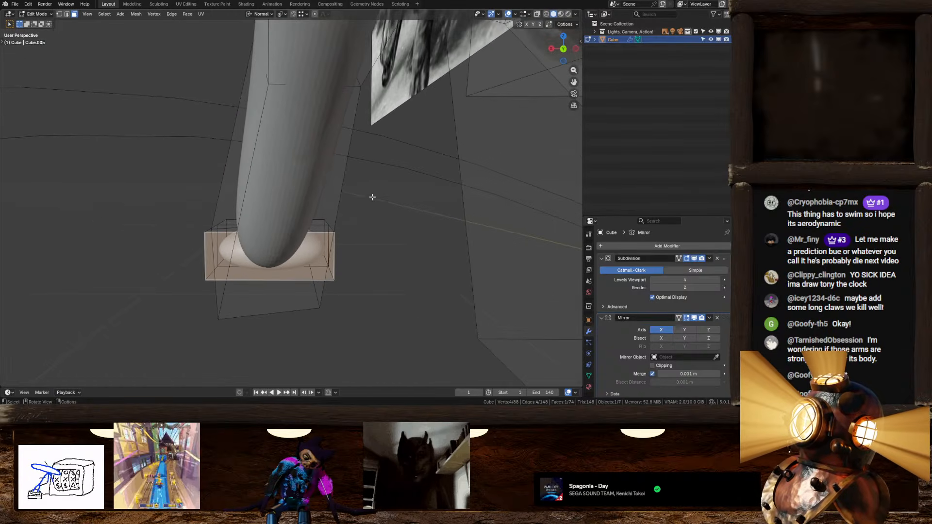
pyautogui.moveTo(373, 197); pyautogui.dragTo(380, 289, button='middle')
pyautogui.press('s')
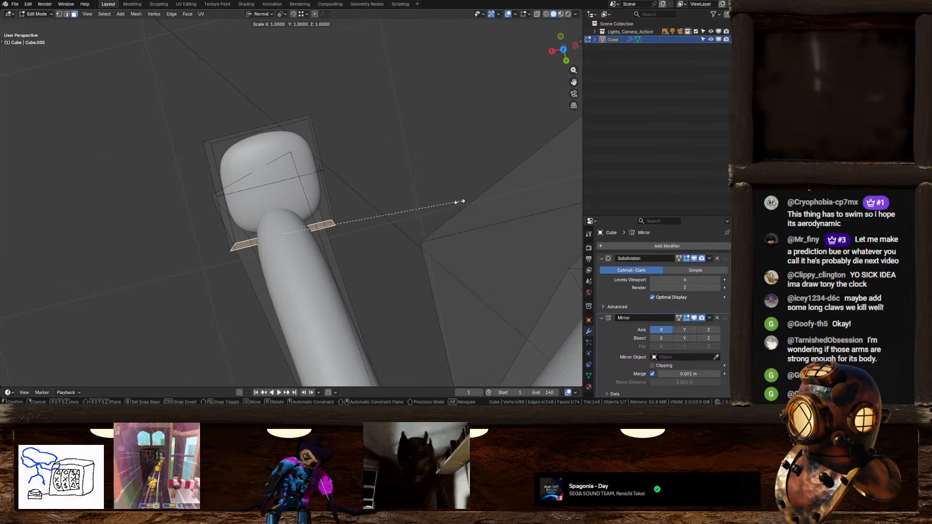
pyautogui.press('y')
pyautogui.click(407, 212)
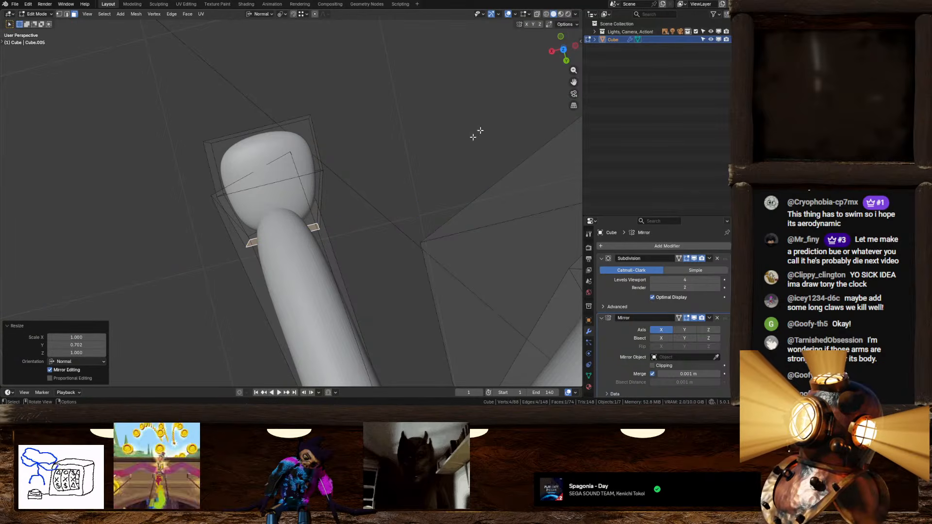
# Move the hand's front end face about 0.058 m outward along its normal and give its edges a 0.179 crease
pyautogui.click(562, 46)
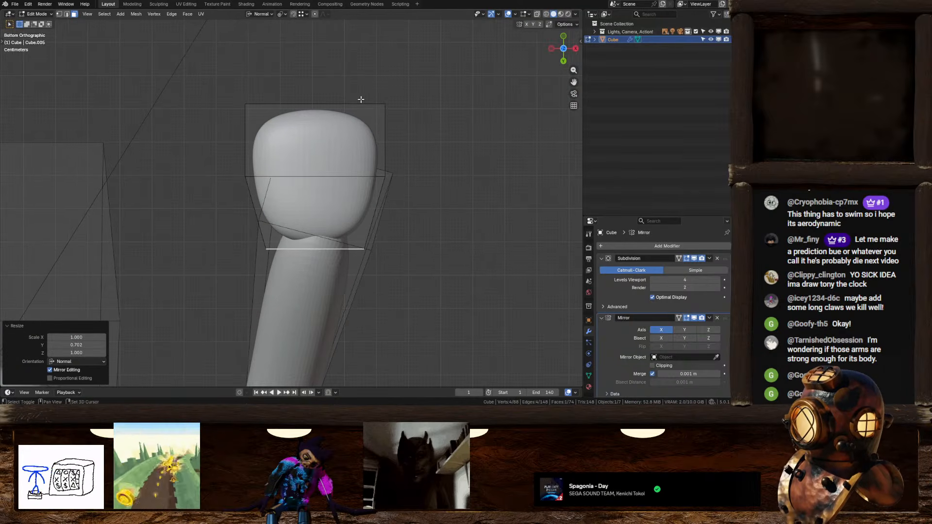
pyautogui.moveTo(361, 99); pyautogui.dragTo(517, 95, button='middle')
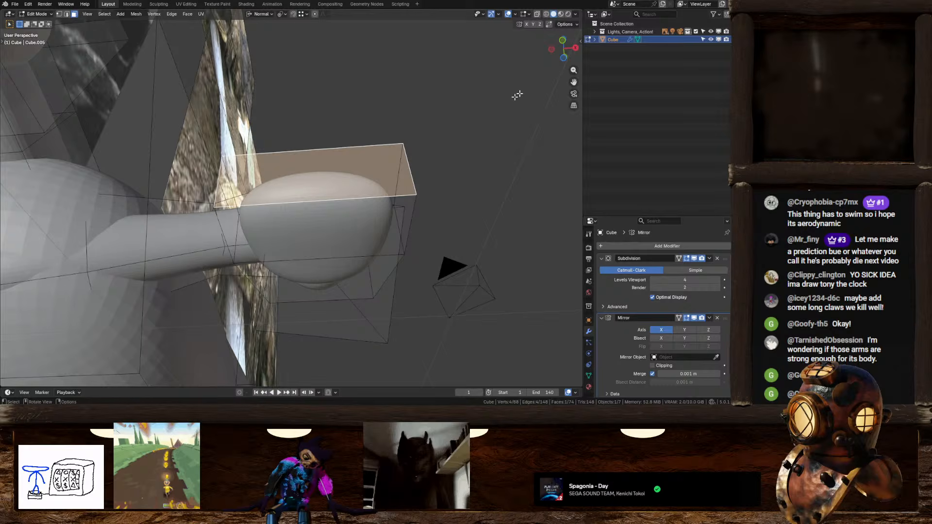
pyautogui.click(561, 55)
pyautogui.press('e')
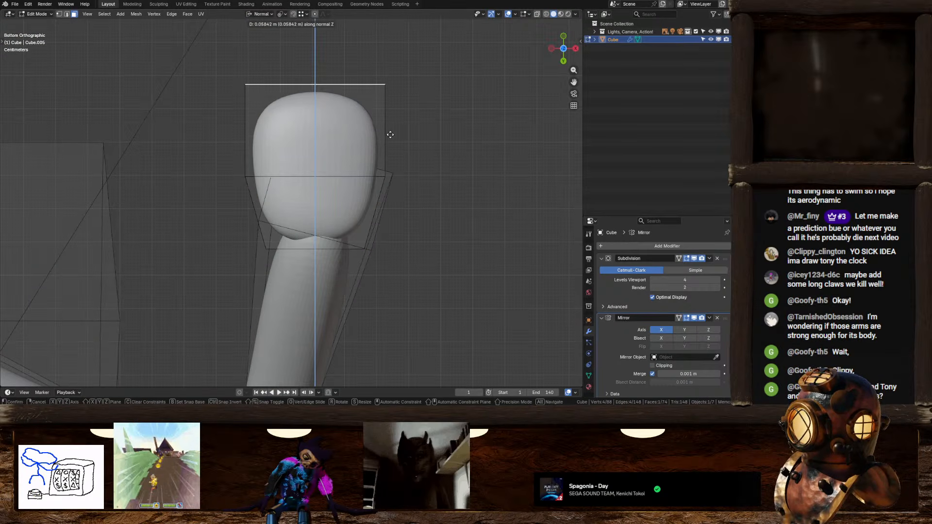
pyautogui.click(390, 134)
pyautogui.hotkey('shift', 'e')
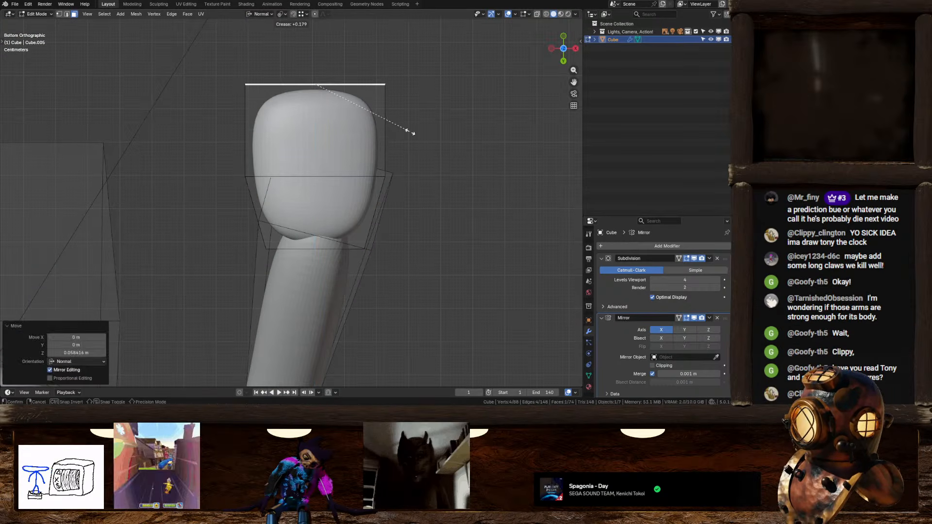
pyautogui.click(410, 132)
pyautogui.press('s')
pyautogui.press('x')
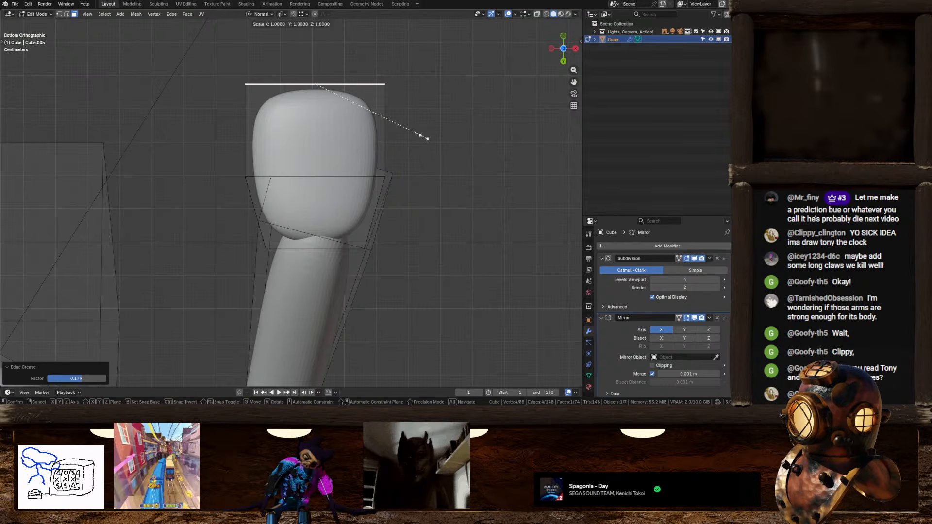
pyautogui.press('y')
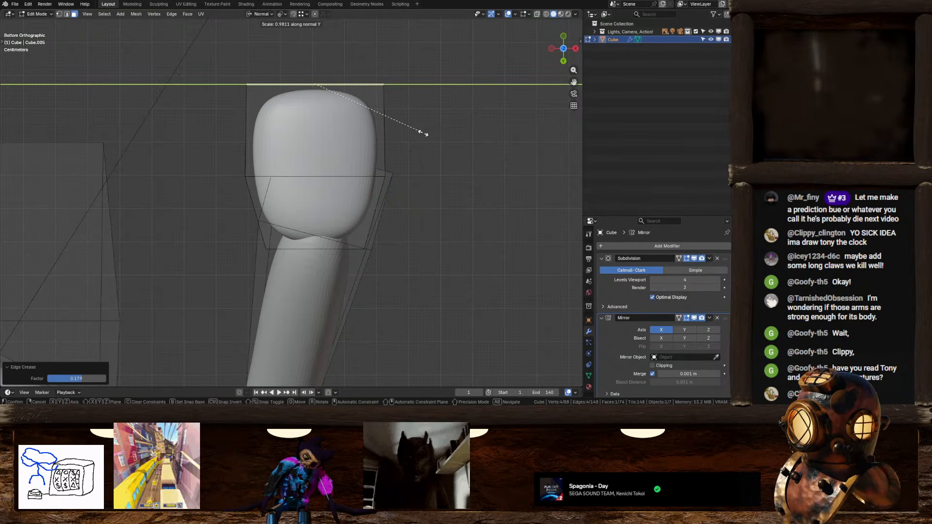
pyautogui.rightClick(423, 133)
# Rotate the hand's front end face about 12.1° in the bottom view so it slants across the fingertips
pyautogui.moveTo(423, 133); pyautogui.dragTo(423, 136, button='middle')
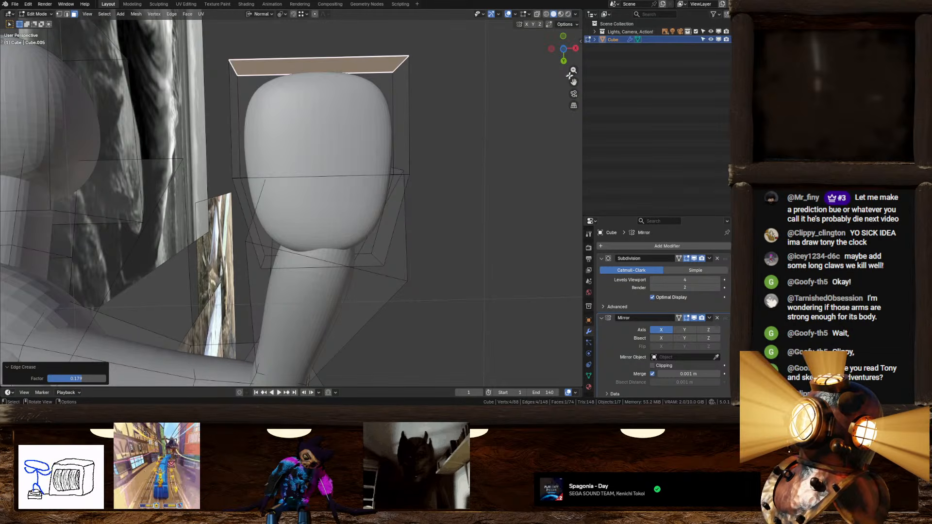
pyautogui.click(563, 48)
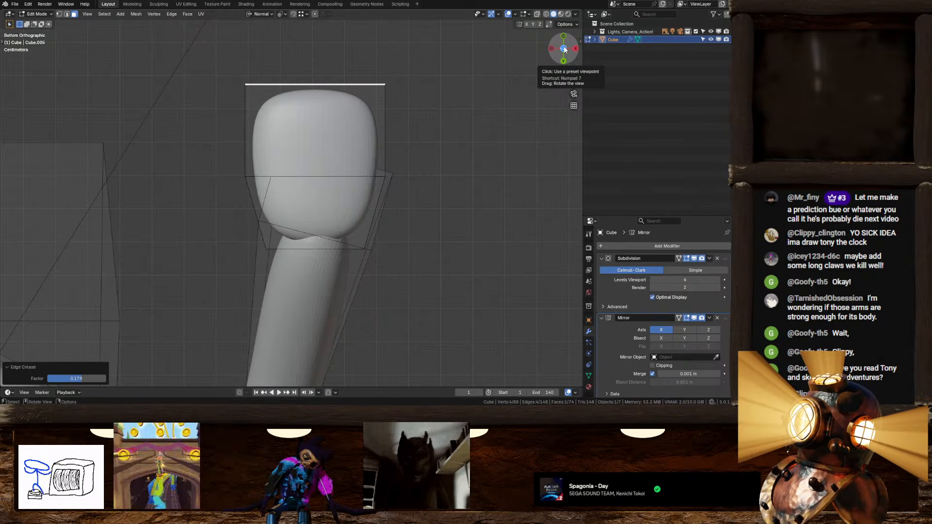
pyautogui.press('r')
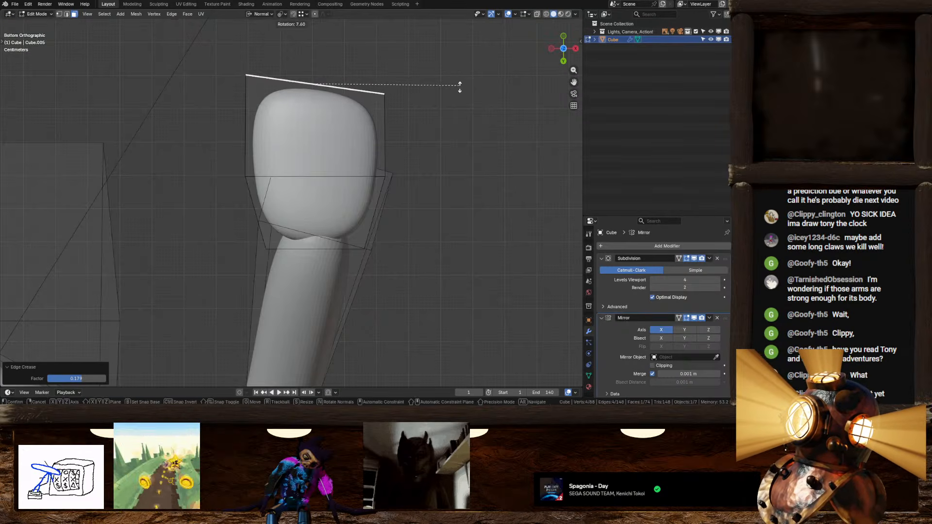
pyautogui.click(461, 98)
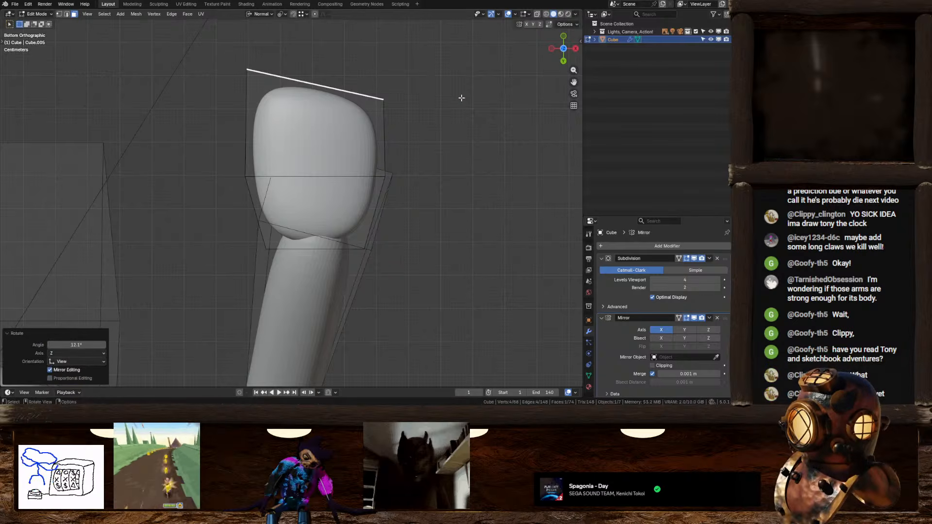
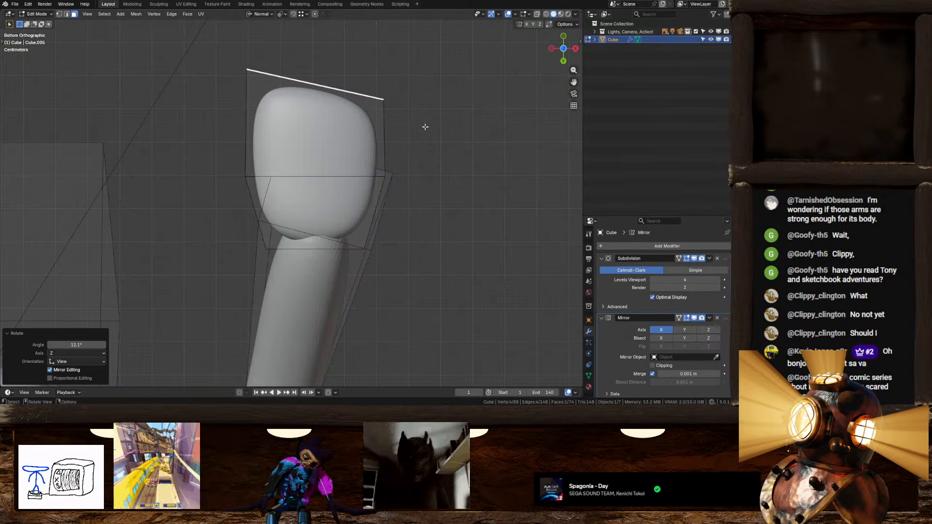
# Shrink the body's front chest face by scaling it to 0.852 along its normal X and 0.893 along its normal Y
pyautogui.moveTo(426, 126); pyautogui.dragTo(367, 243, button='middle')
pyautogui.click(355, 211)
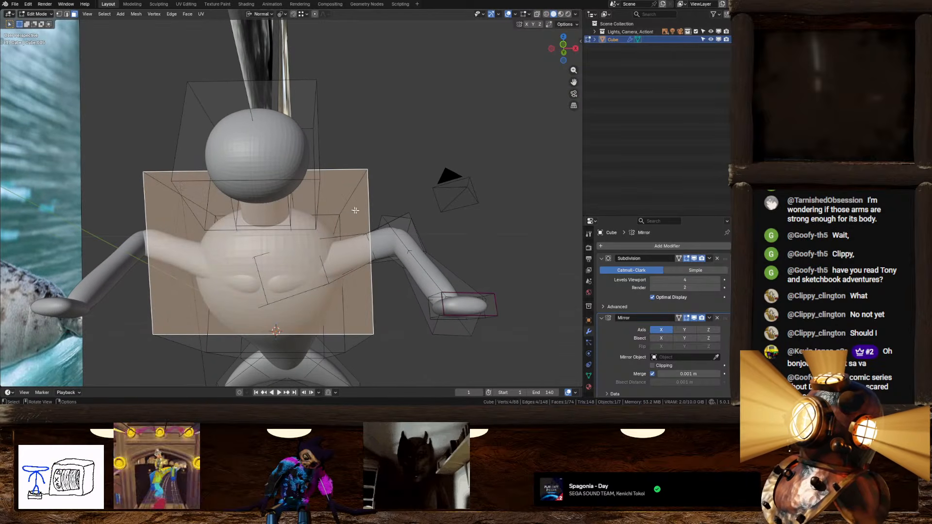
pyautogui.press('s')
pyautogui.press('x')
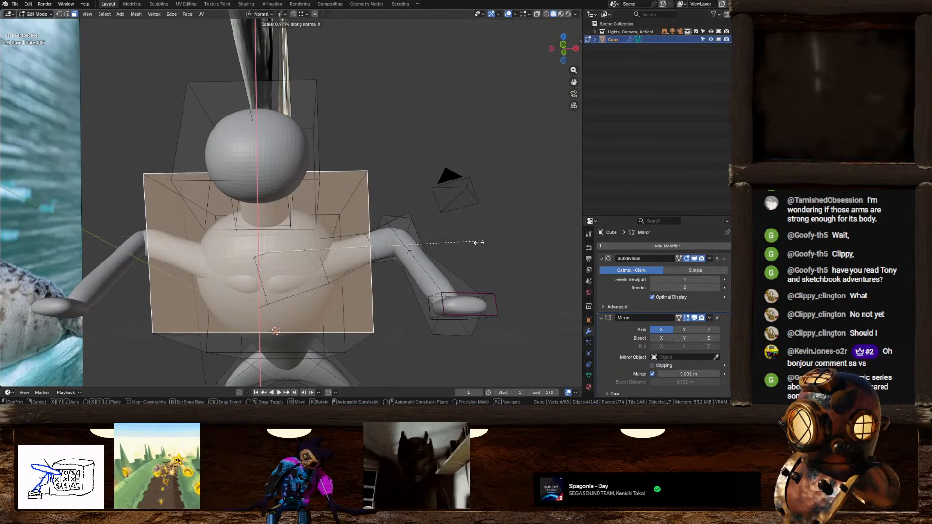
pyautogui.click(452, 248)
pyautogui.press('s')
pyautogui.press('y')
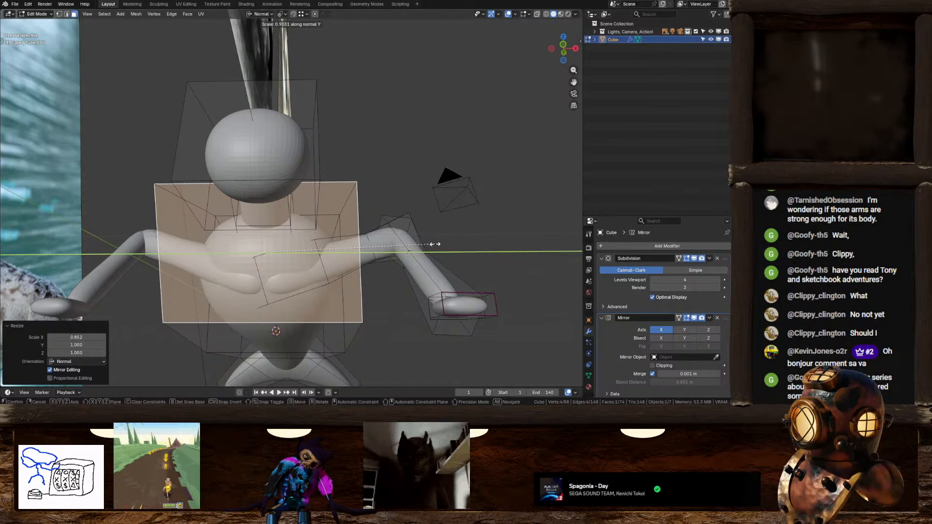
pyautogui.click(433, 244)
pyautogui.moveTo(433, 244); pyautogui.dragTo(336, 275, button='middle')
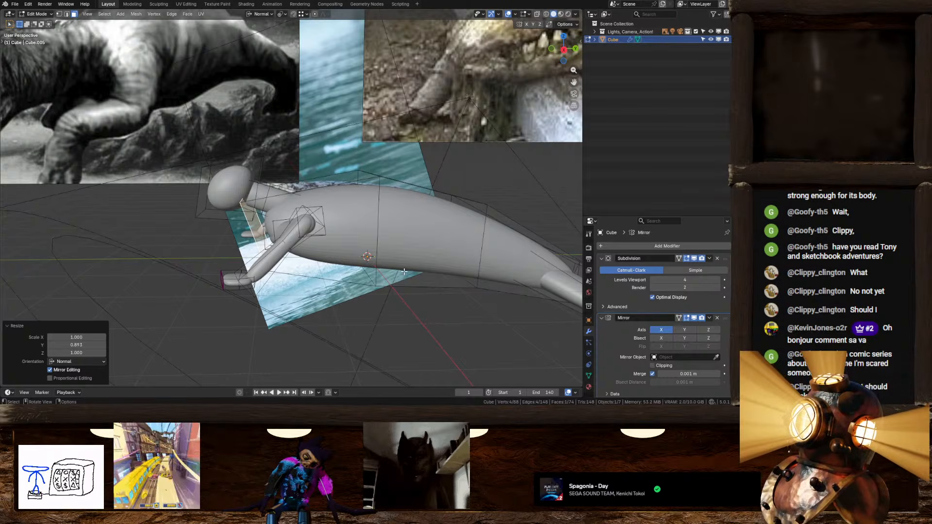
pyautogui.moveTo(404, 272); pyautogui.dragTo(554, 111, button='middle')
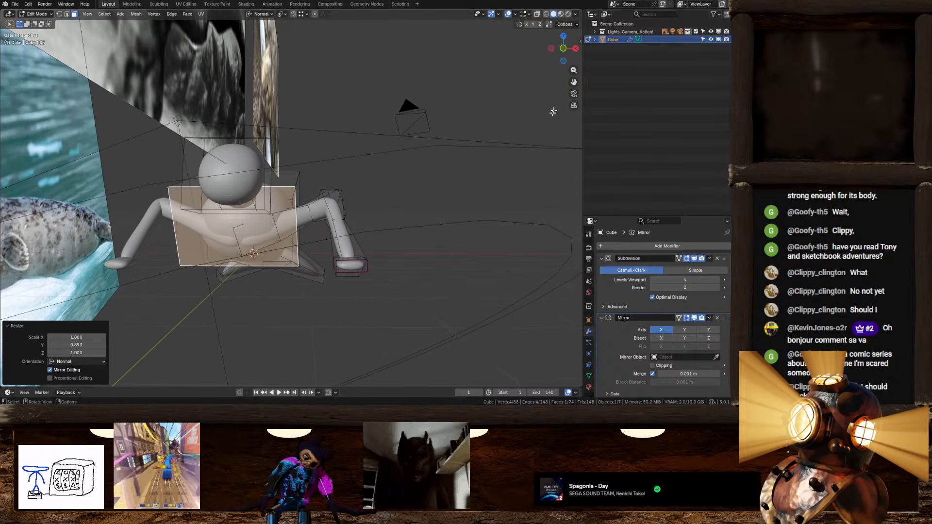
# Clear the selection and add a 2 m cube to the creature's mesh
pyautogui.click(563, 48)
pyautogui.scroll(5, 395, 228)
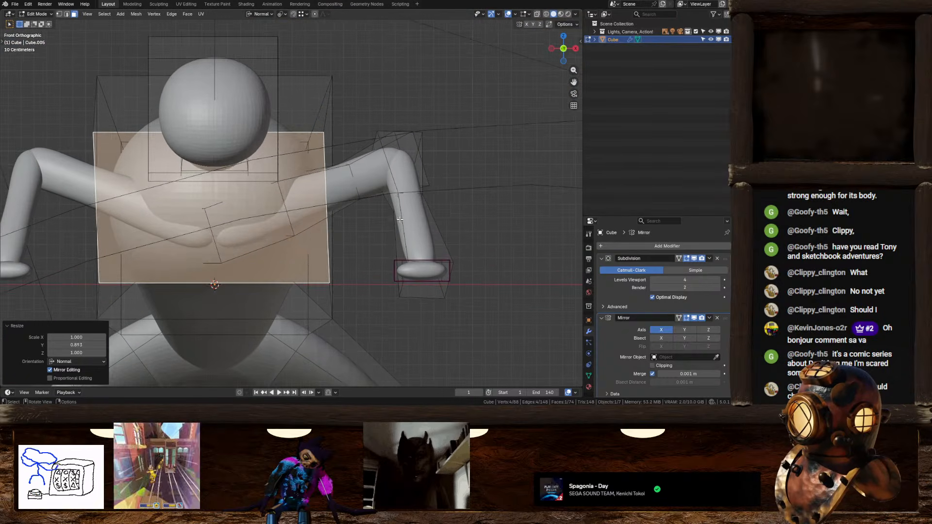
pyautogui.scroll(-1, 399, 220)
pyautogui.click(428, 290)
pyautogui.moveTo(428, 290); pyautogui.dragTo(408, 239, button='middle')
pyautogui.moveTo(436, 167); pyautogui.dragTo(349, 224, button='middle')
pyautogui.hotkey('alt', 'a')
pyautogui.hotkey('shift', 'a')
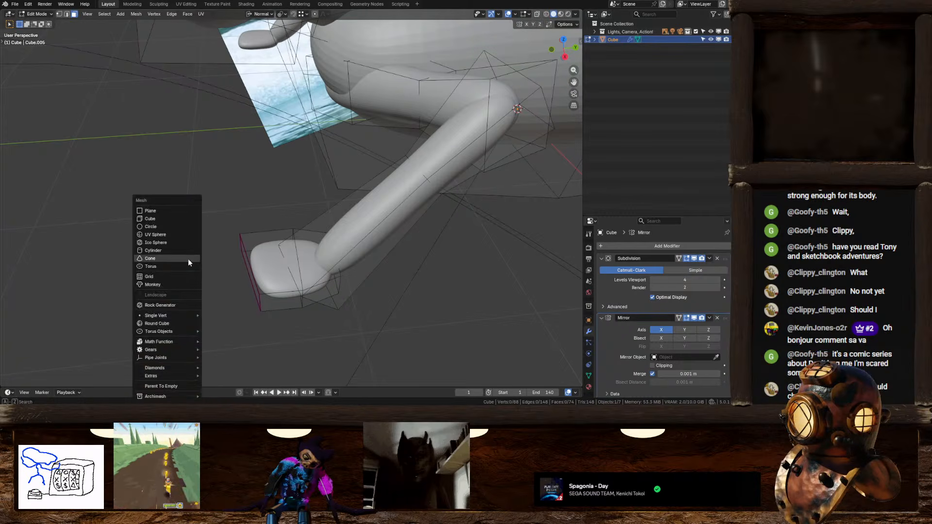
pyautogui.click(153, 220)
# Move the new cube outward along X and about 2.114 m along negative Y to surround the front hand
pyautogui.moveTo(153, 220); pyautogui.dragTo(360, 190, button='middle')
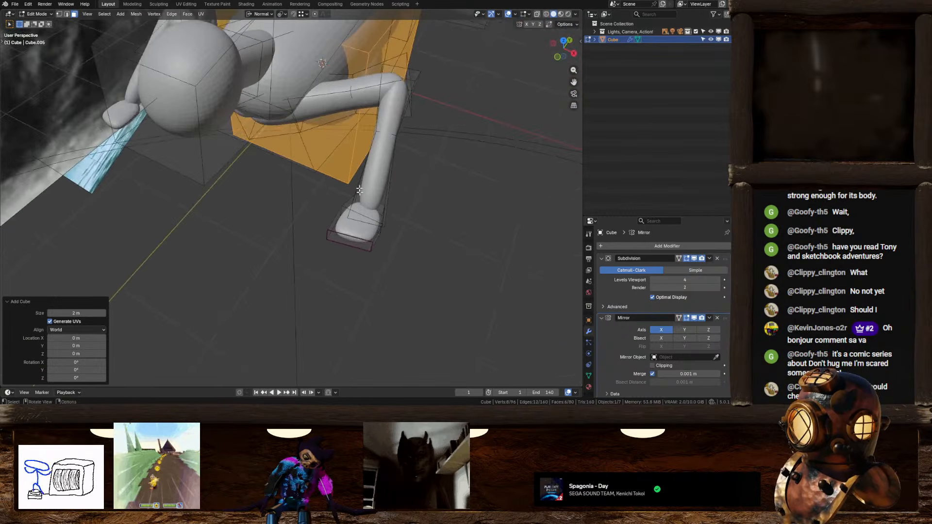
pyautogui.press('g')
pyautogui.press('x')
pyautogui.click(438, 203)
pyautogui.press('g')
pyautogui.press('y')
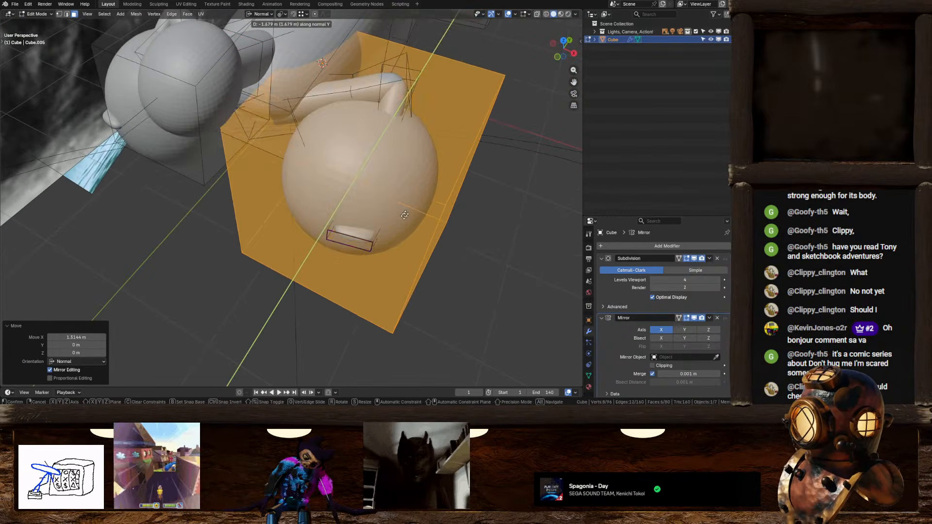
pyautogui.click(518, 210)
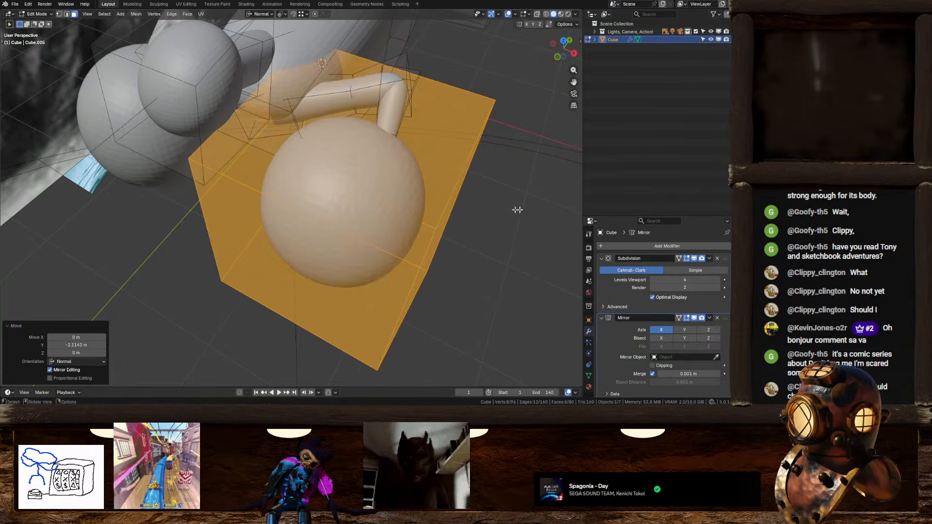
# Shrink the new cube uniformly to a scale of 0.077 beside the hand
pyautogui.press('s')
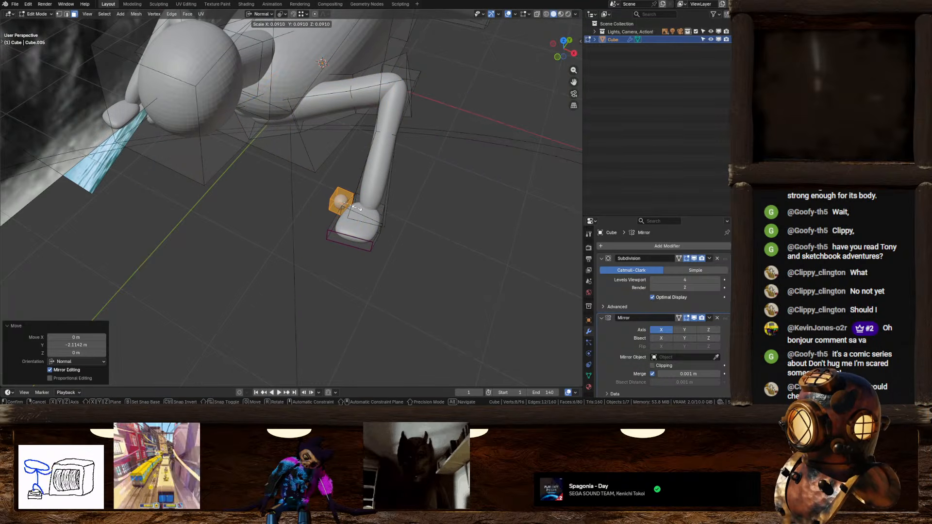
pyautogui.click(353, 207)
pyautogui.scroll(6, 375, 232)
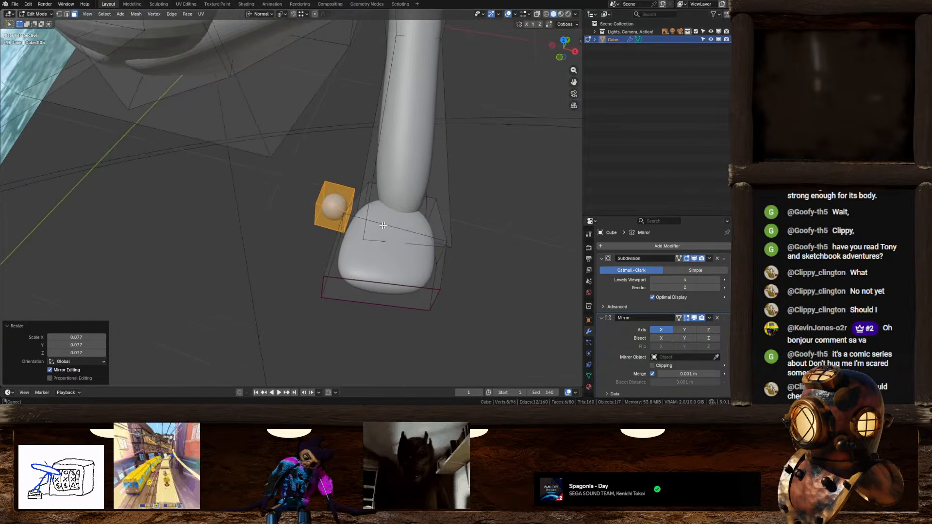
pyautogui.moveTo(376, 232); pyautogui.dragTo(397, 220, button='middle')
# Stretch the small cube by about 2.759 along X and move it about 0.155 m along negative X, clear of the hand
pyautogui.press('s')
pyautogui.press('x')
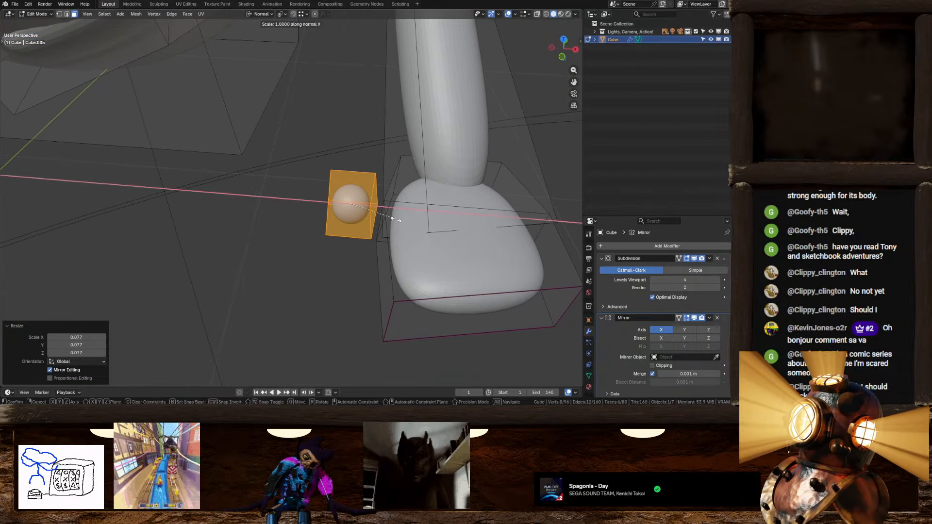
pyautogui.click(472, 223)
pyautogui.press('g')
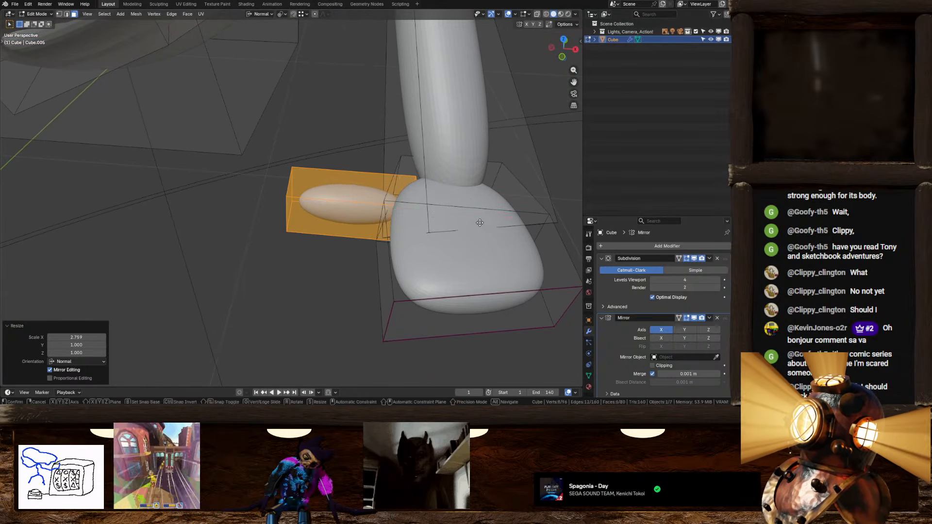
pyautogui.press('x')
pyautogui.click(435, 221)
# Add a centred loop cut around the elongated cube and pinch it inward with a Shrink/Fatten offset of -0.092 m
pyautogui.scroll(2, 341, 216)
pyautogui.hotkey('ctrl', 'r')
pyautogui.click(335, 214)
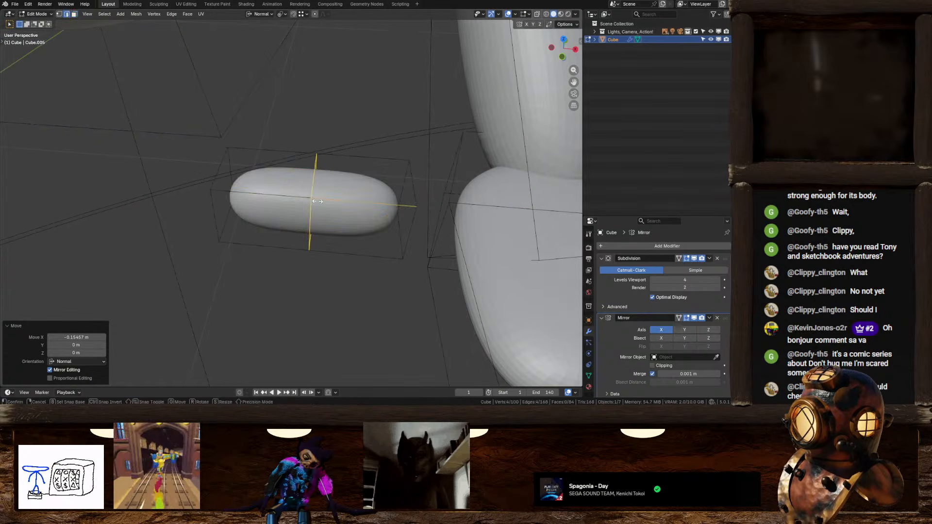
pyautogui.rightClick(335, 215)
pyautogui.hotkey('alt', 's')
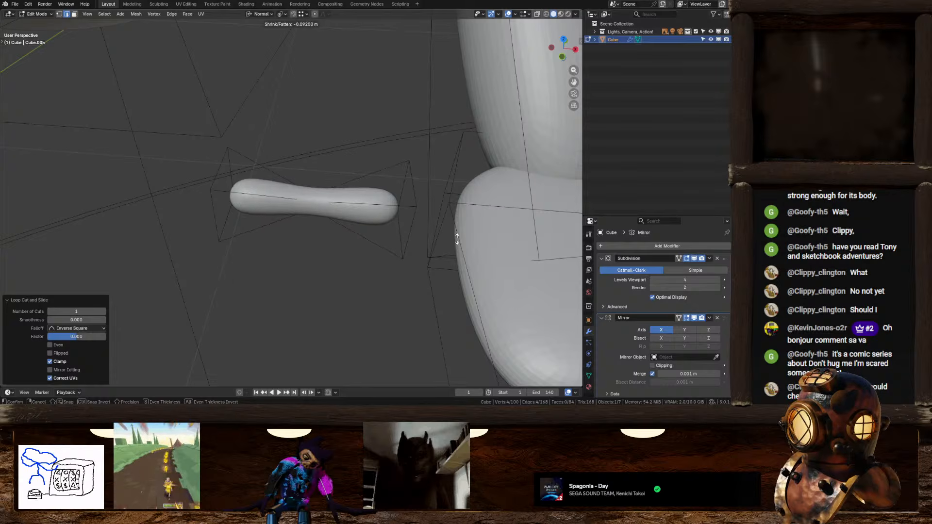
pyautogui.click(457, 238)
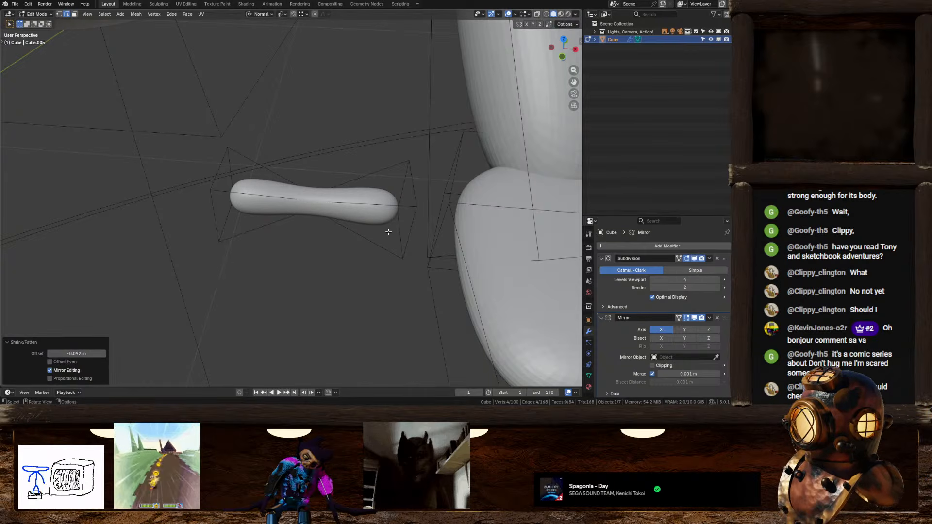
# Select the whole pinched digit and move it in the front view about 0.121 m along X and 0.114 m along Z
pyautogui.moveTo(333, 211); pyautogui.dragTo(342, 214, button='middle')
pyautogui.click(344, 215)
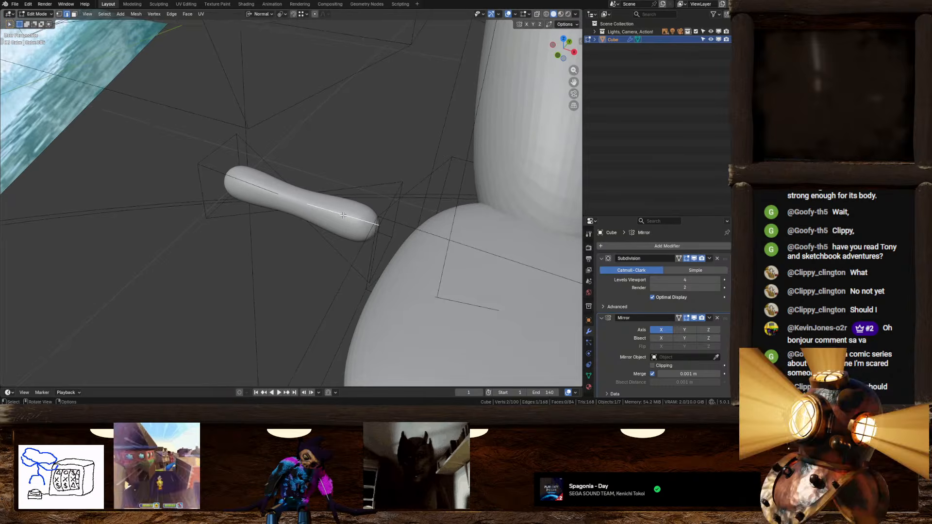
pyautogui.hotkey('ctrl', 'l')
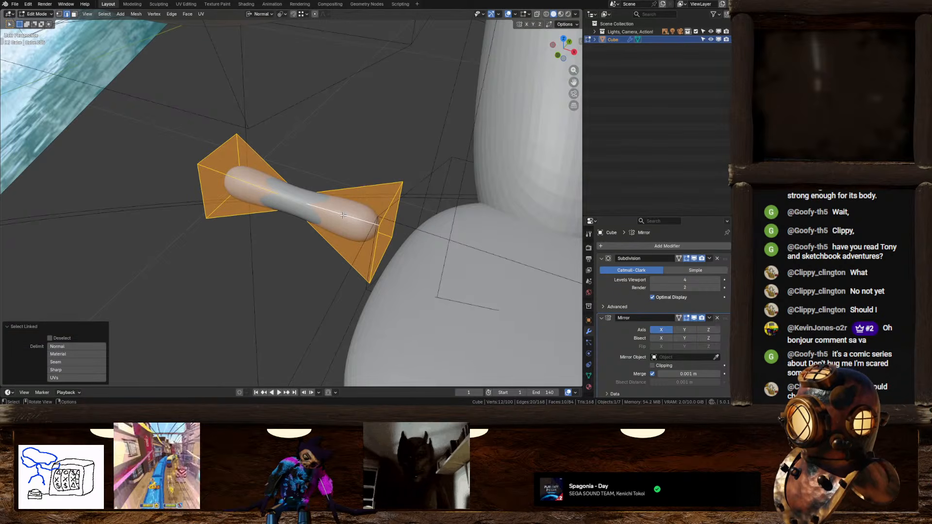
pyautogui.moveTo(344, 215); pyautogui.dragTo(536, 70, button='middle')
pyautogui.click(563, 57)
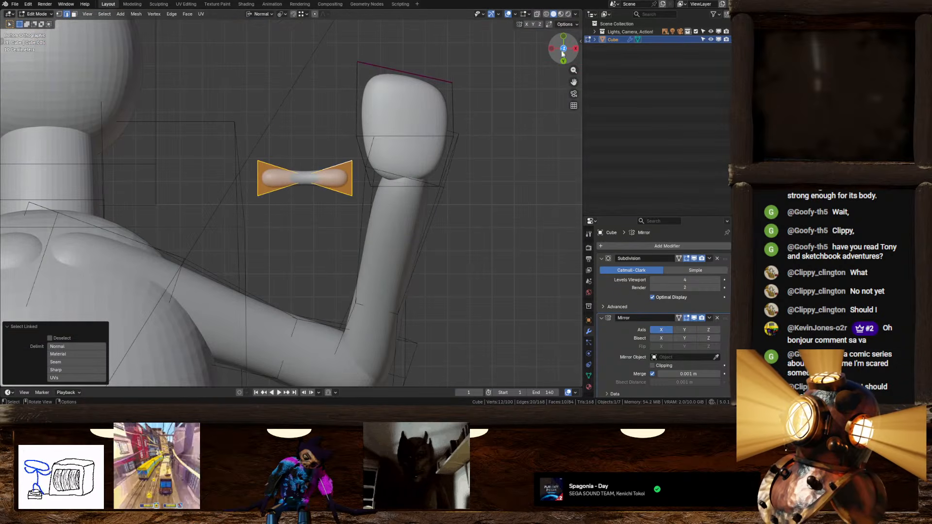
pyautogui.click(564, 37)
pyautogui.keyDown('shift'); pyautogui.moveTo(446, 191); pyautogui.dragTo(380, 245, button='middle'); pyautogui.keyUp('shift')
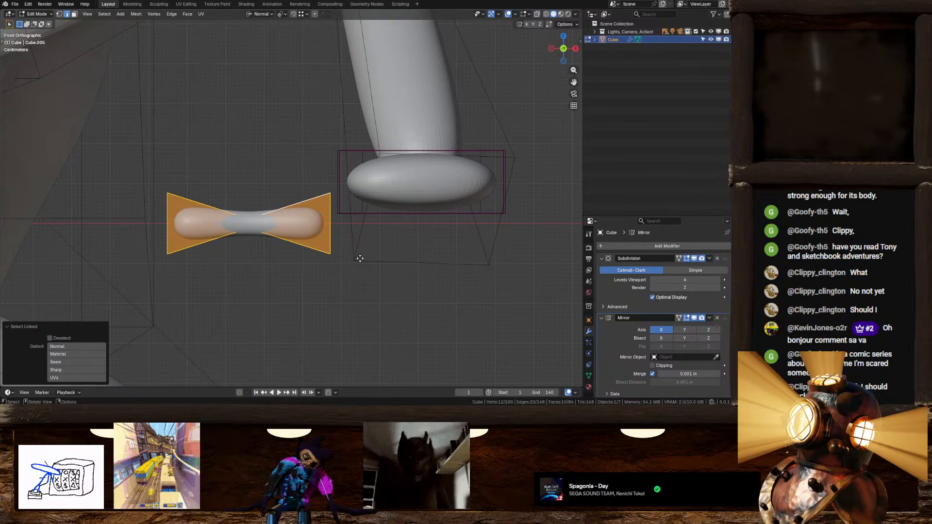
pyautogui.press('g')
pyautogui.click(407, 213)
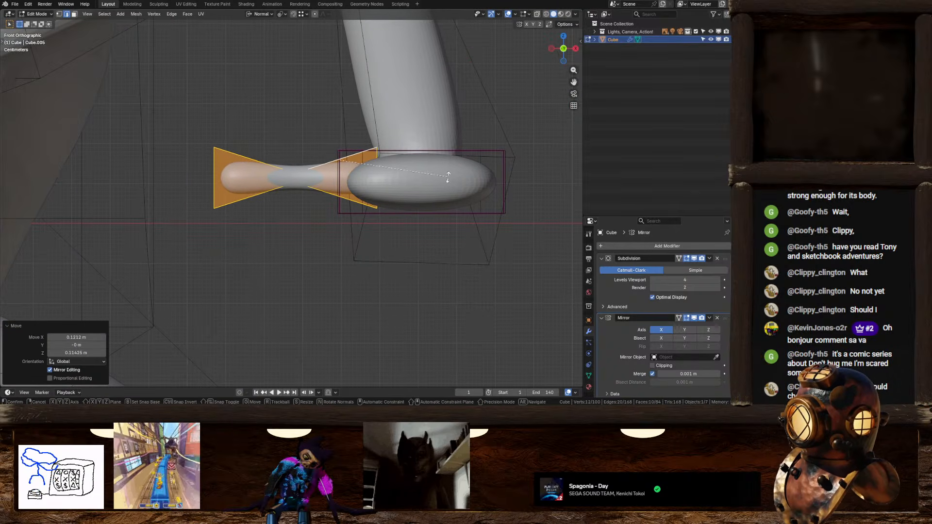
# Rotate the digit to tilt in the front view and move it about 0.035 m along X and 0.033 m along Z
pyautogui.press('r')
pyautogui.click(443, 223)
pyautogui.press('g')
pyautogui.click(458, 214)
# Move the digit about 0.149 m along negative global Y so its inner end meets the side of the hand
pyautogui.moveTo(457, 214); pyautogui.dragTo(387, 249, button='middle')
pyautogui.press('g')
pyautogui.press('x')
pyautogui.press('x')
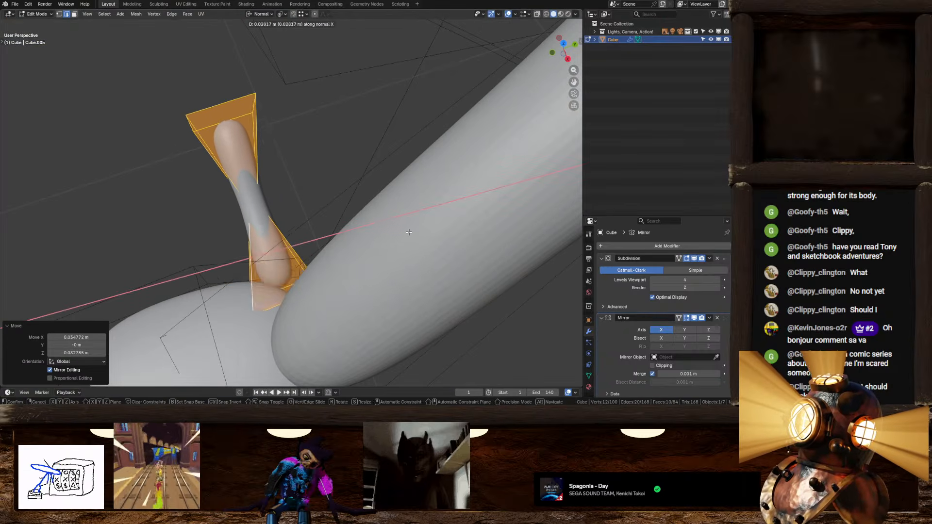
pyautogui.press('y')
pyautogui.press('y')
pyautogui.press('x')
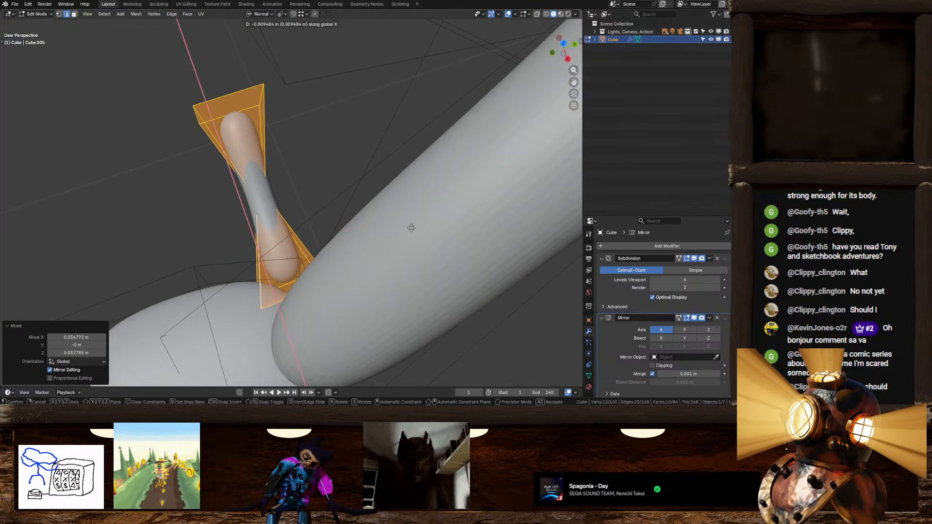
pyautogui.press('y')
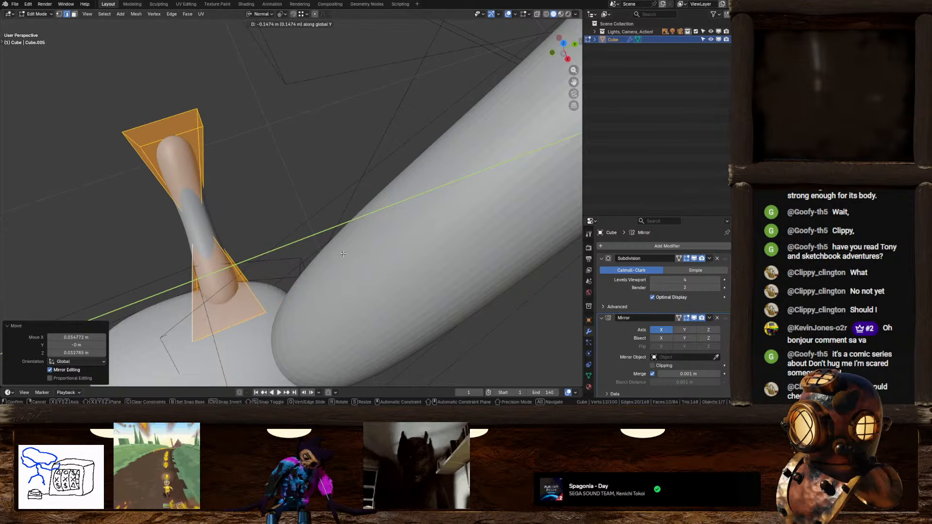
pyautogui.click(342, 257)
# Lower the digit about 0.024 m along global Z to line it up with the hand
pyautogui.keyDown('shift'); pyautogui.moveTo(343, 257); pyautogui.dragTo(425, 193, button='middle'); pyautogui.keyUp('shift')
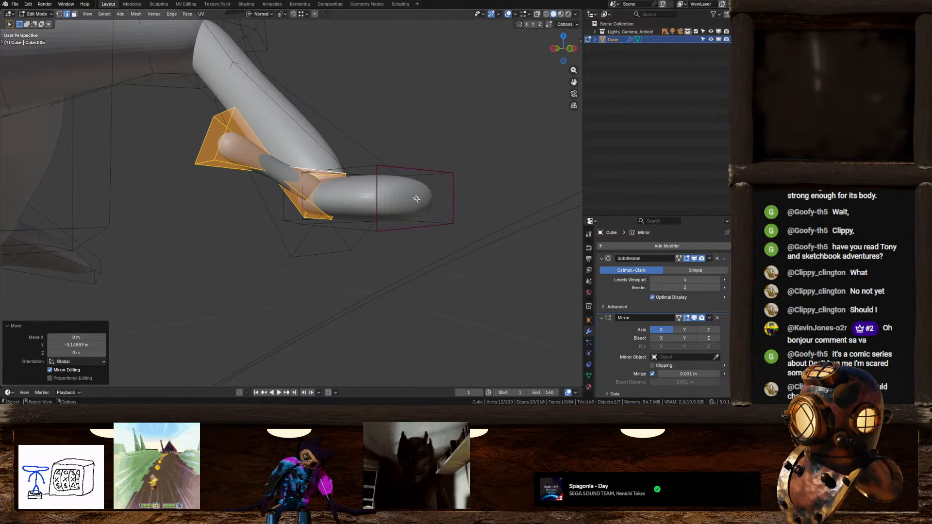
pyautogui.press('g')
pyautogui.press('z')
pyautogui.press('z')
pyautogui.press('z')
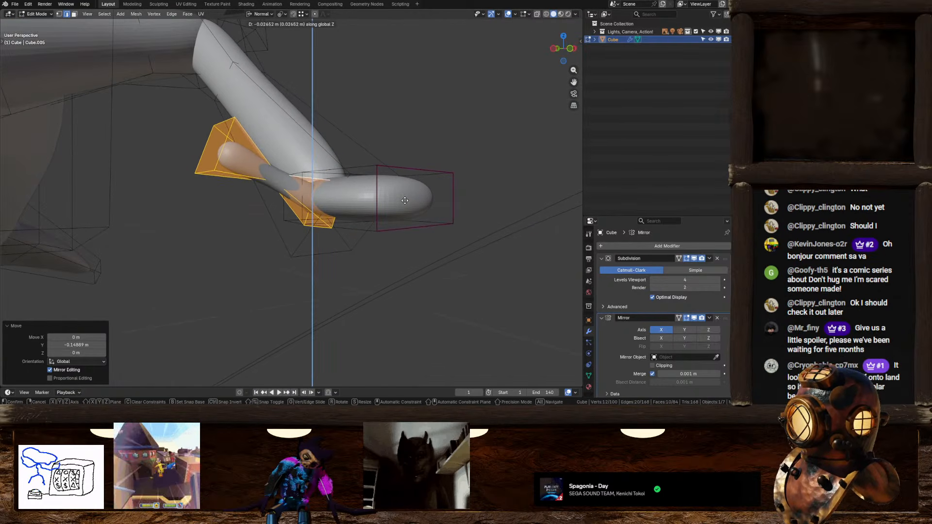
pyautogui.click(406, 200)
pyautogui.click(281, 14)
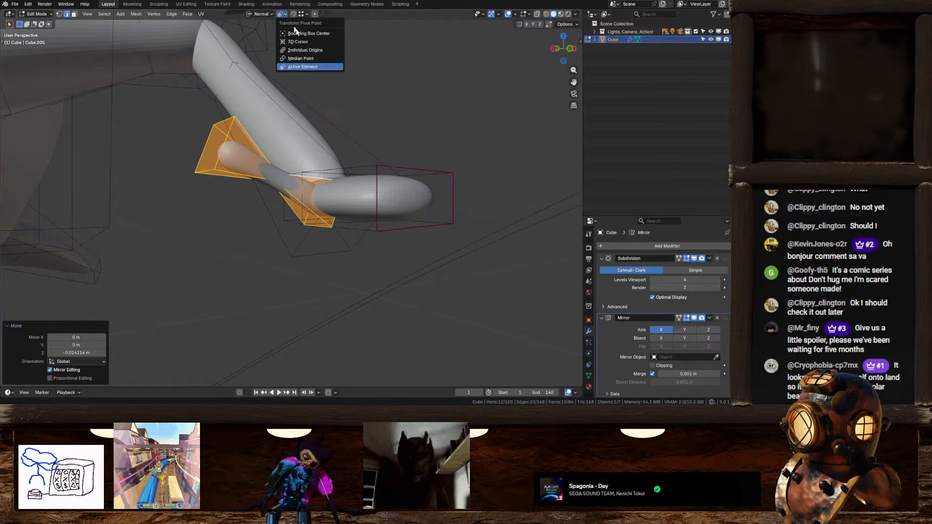
pyautogui.click(307, 59)
pyautogui.moveTo(412, 148); pyautogui.dragTo(409, 195, button='middle')
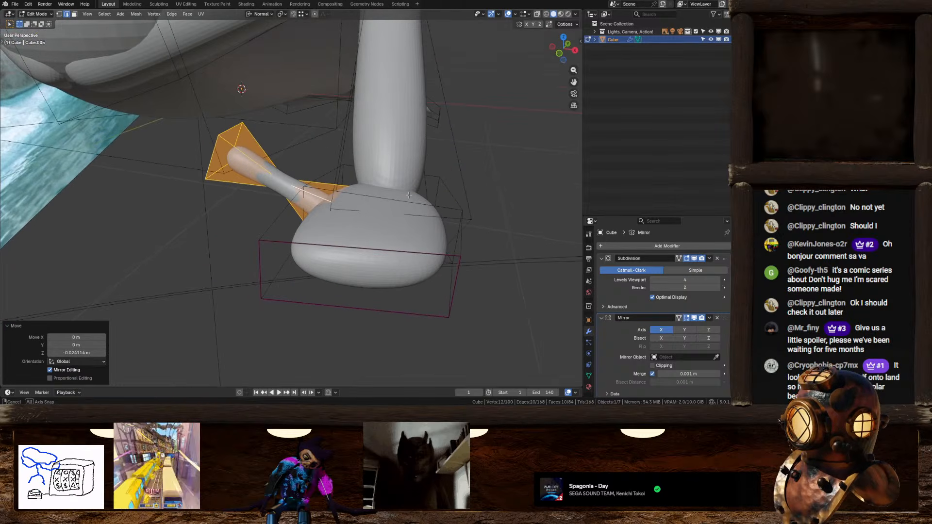
pyautogui.click(282, 15)
pyautogui.click(299, 68)
# Switch to face selection and make the digit's outer end face the active element of the selected digit
pyautogui.moveTo(293, 82); pyautogui.dragTo(139, 42, button='middle')
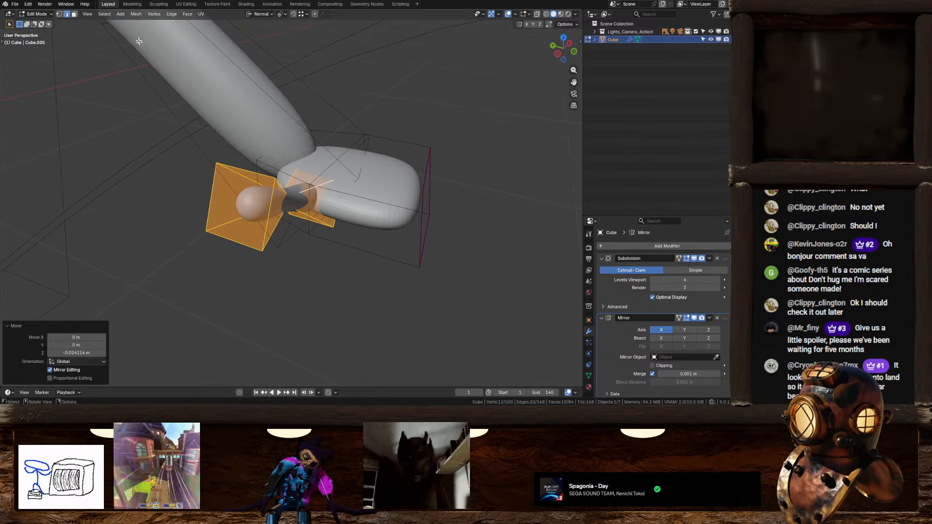
pyautogui.click(74, 14)
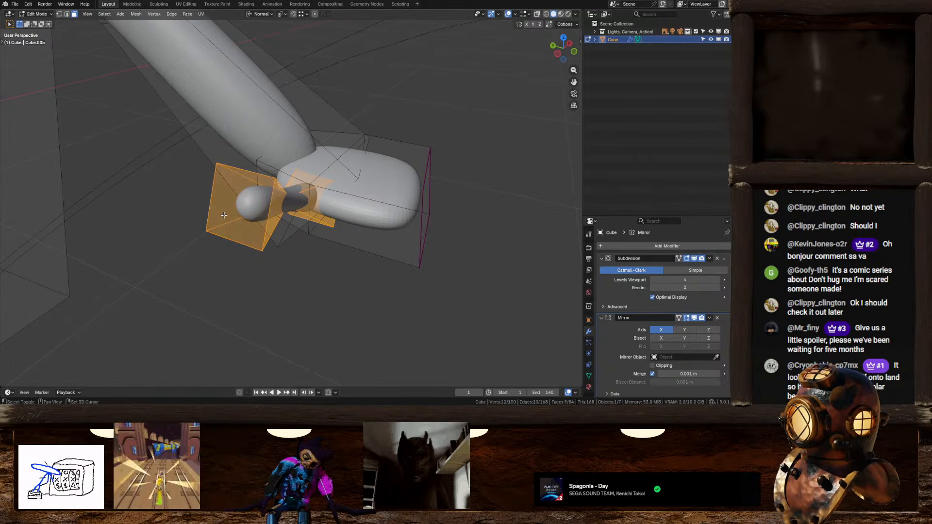
pyautogui.moveTo(272, 224); pyautogui.dragTo(289, 234, button='middle')
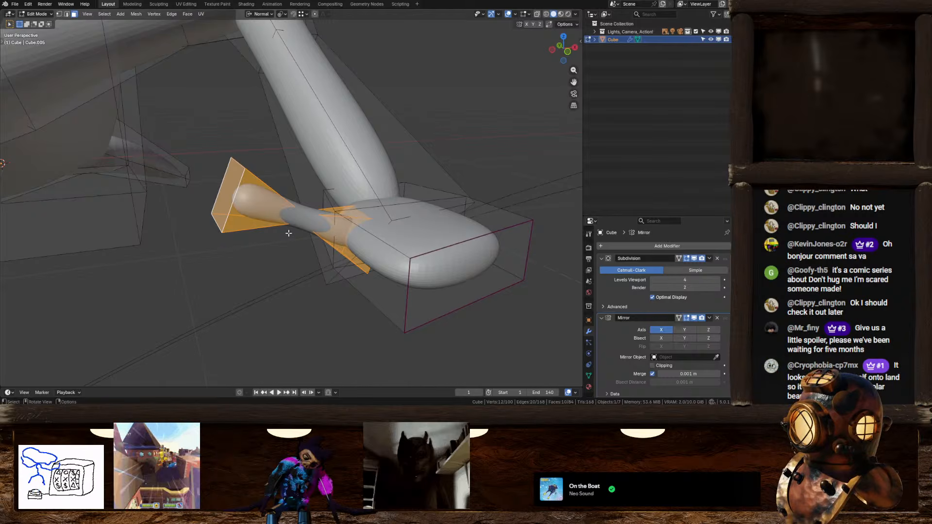
# Shorten the digit by scaling it to about 0.774 along its normal Z axis
pyautogui.moveTo(323, 222); pyautogui.dragTo(242, 222, button='middle')
pyautogui.scroll(-7, 291, 222)
pyautogui.moveTo(382, 218); pyautogui.dragTo(295, 174, button='middle')
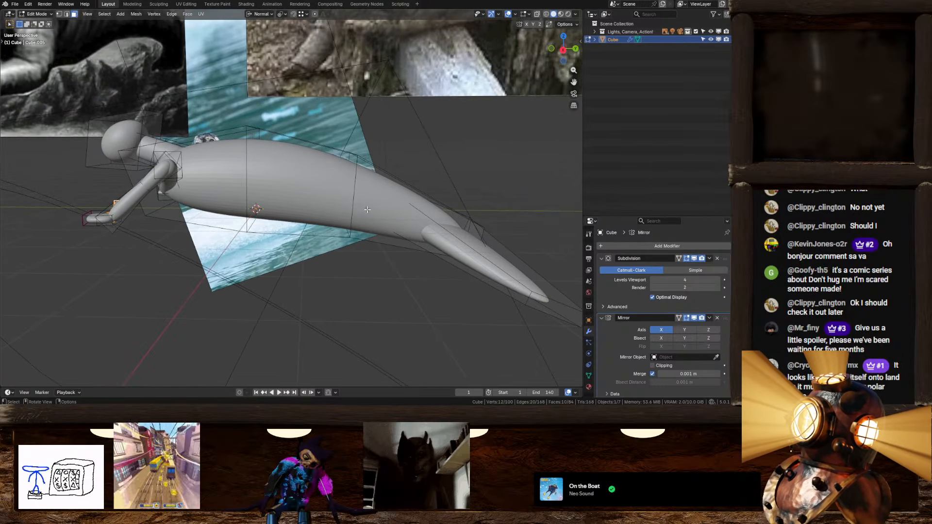
pyautogui.keyDown('shift'); pyautogui.moveTo(222, 186); pyautogui.dragTo(369, 232, button='middle'); pyautogui.keyUp('shift')
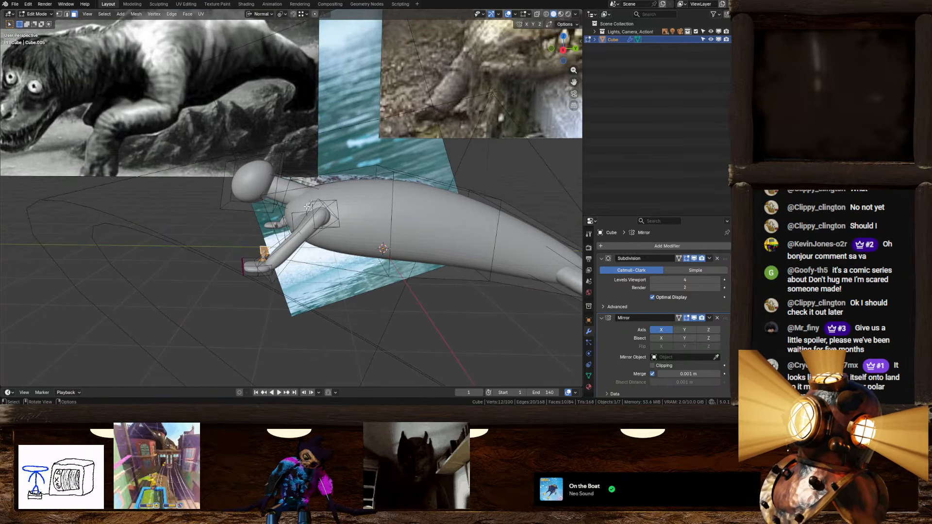
pyautogui.moveTo(308, 206); pyautogui.dragTo(360, 263, button='middle')
pyautogui.scroll(4, 372, 225)
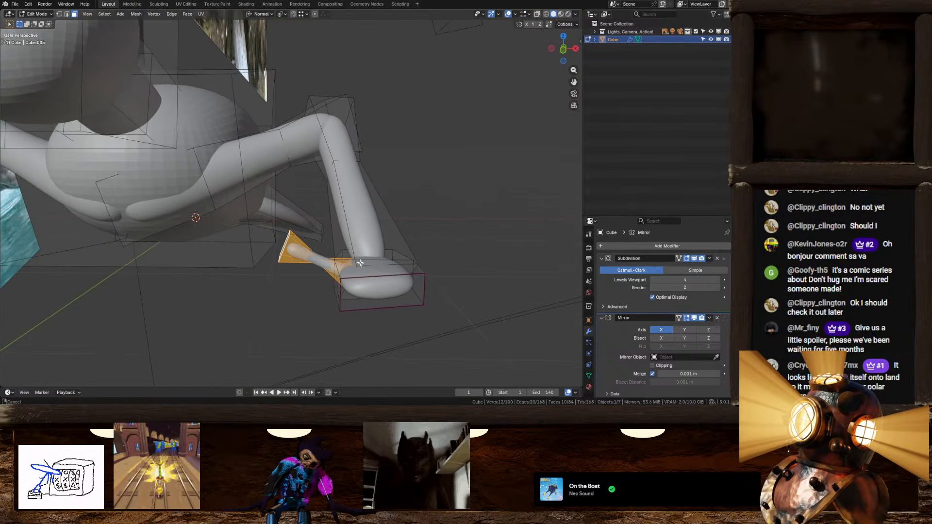
pyautogui.scroll(3, 360, 263)
pyautogui.press('s')
pyautogui.press('z')
pyautogui.press('z')
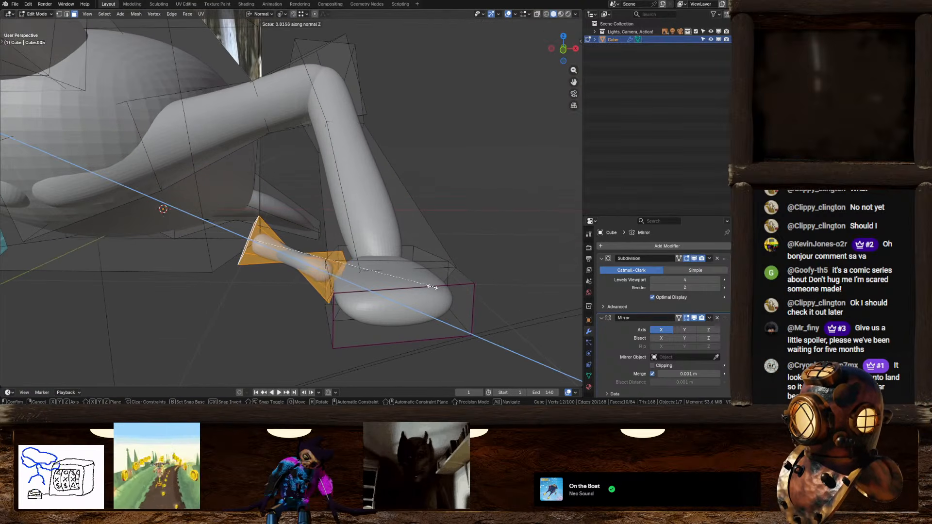
pyautogui.click(431, 287)
# Move the shortened digit about 0.075 m along its normal Z axis into the side of the hand
pyautogui.press('g')
pyautogui.press('z')
pyautogui.press('z')
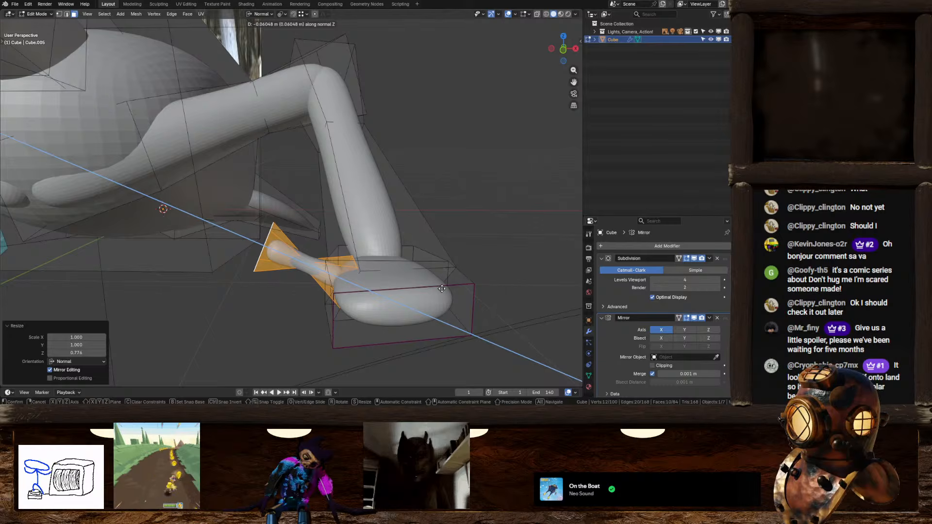
pyautogui.click(444, 289)
# Duplicate the digit segment in front view, rotate the copy about -45.9°, and place it at the outer end of the first segment
pyautogui.moveTo(444, 289); pyautogui.dragTo(344, 228, button='middle')
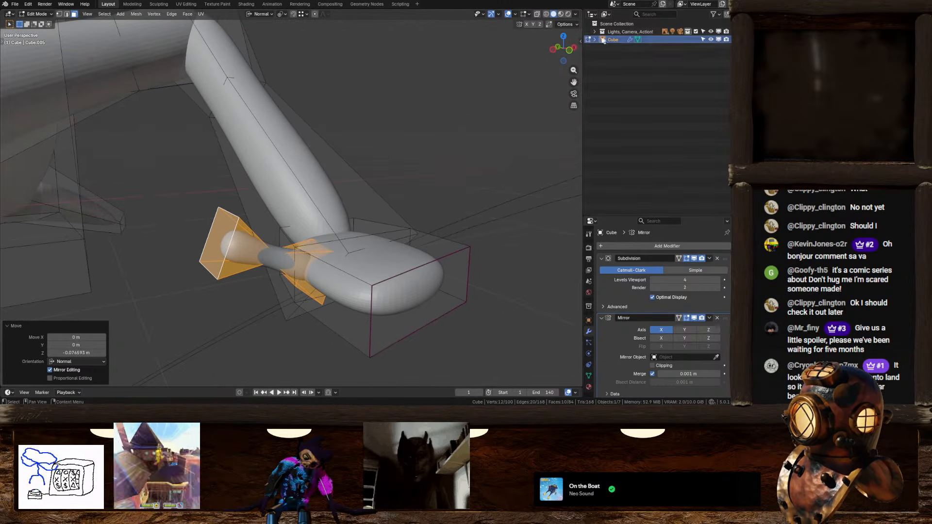
pyautogui.click(571, 55)
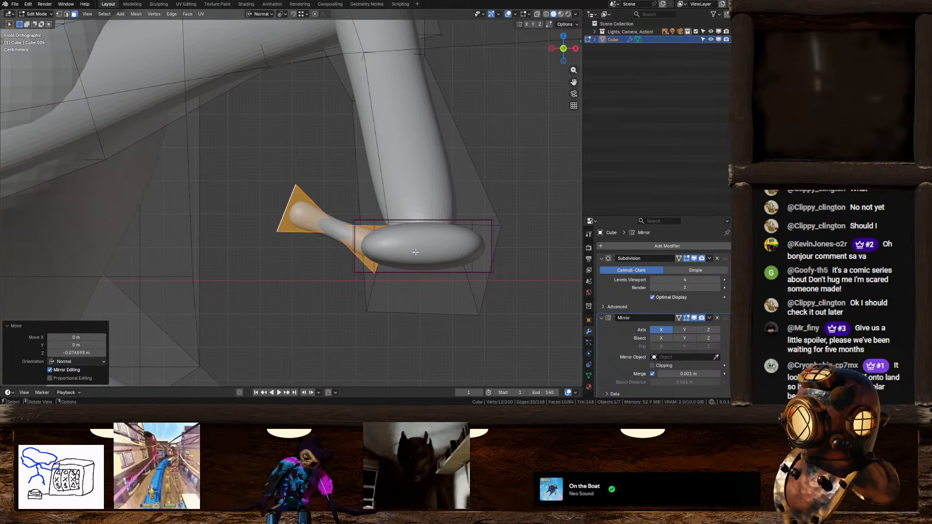
pyautogui.scroll(2, 422, 270)
pyautogui.hotkey('shift', 'd')
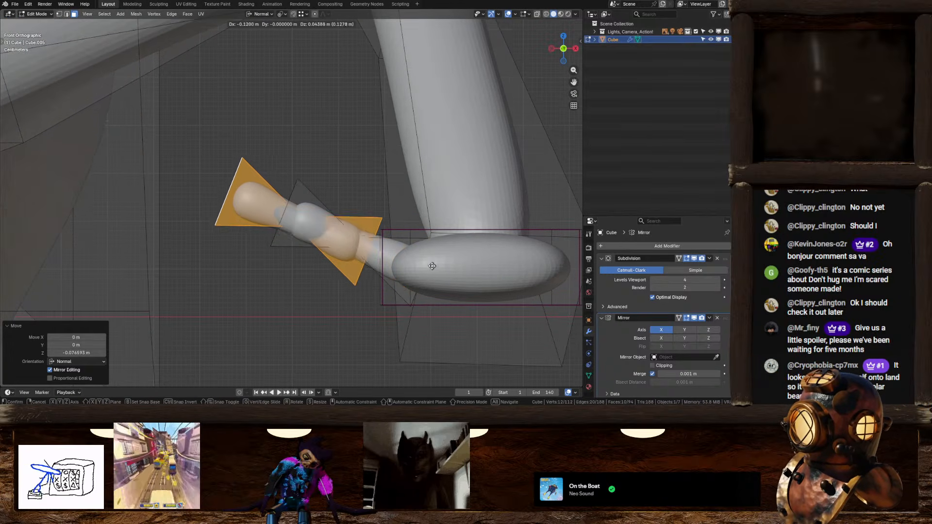
pyautogui.click(400, 255)
pyautogui.press('r')
pyautogui.click(439, 63)
pyautogui.press('g')
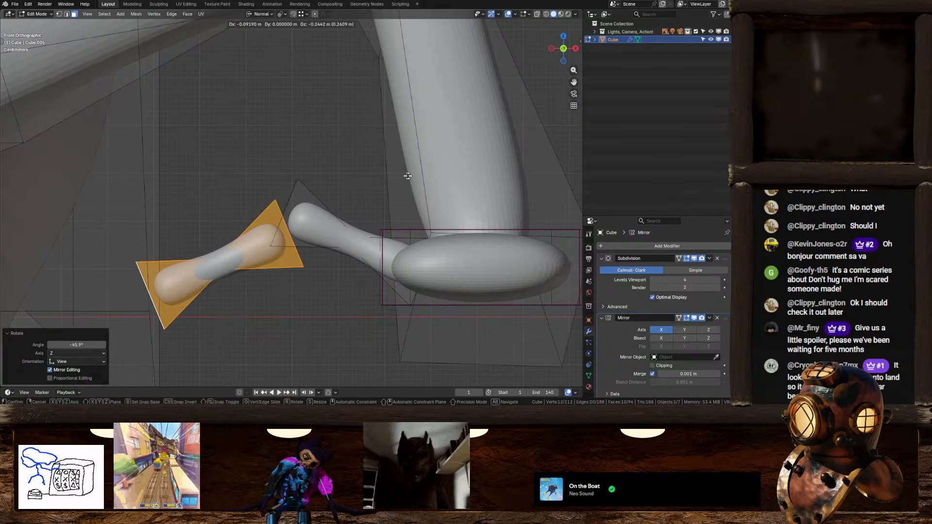
pyautogui.click(438, 155)
# Select both linked digit segments and rotate the finger about -88.5° in top view so it points forward
pyautogui.moveTo(439, 156); pyautogui.dragTo(327, 239, button='middle')
pyautogui.click(566, 53)
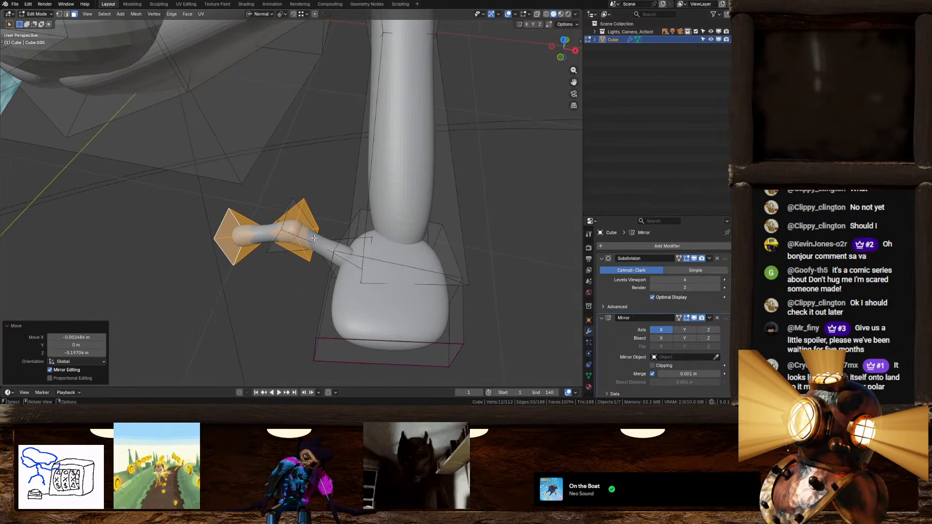
pyautogui.press('l')
pyautogui.click(564, 41)
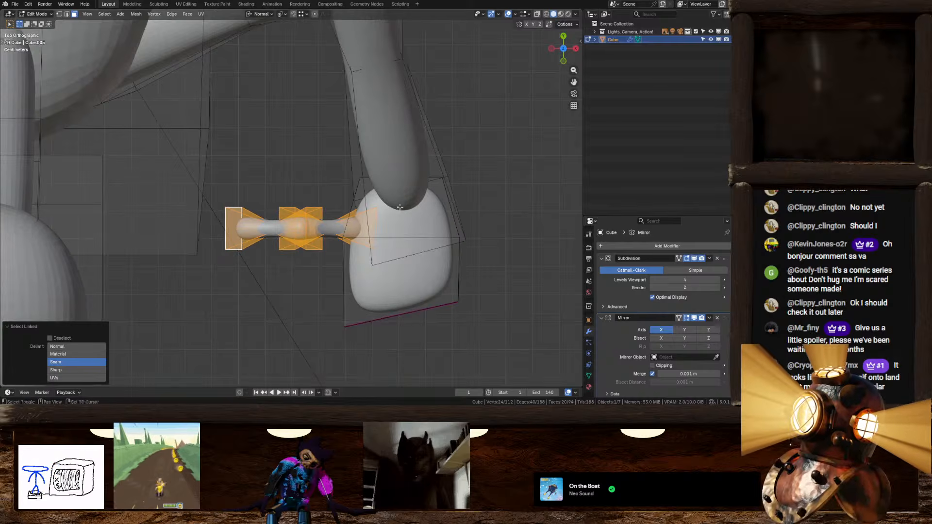
pyautogui.keyDown('shift'); pyautogui.moveTo(355, 254); pyautogui.dragTo(313, 185, button='middle'); pyautogui.keyUp('shift')
pyautogui.press('g')
pyautogui.click(325, 273)
pyautogui.press('r')
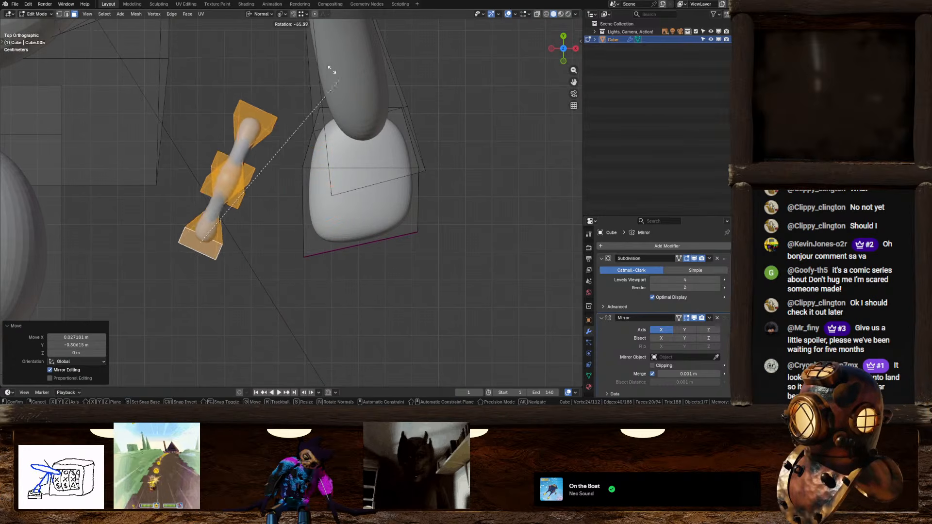
pyautogui.click(273, 167)
# Attach the finger to the inner corner of the hand's front edge and rotate it about 11.7° so it angles inward
pyautogui.press('g')
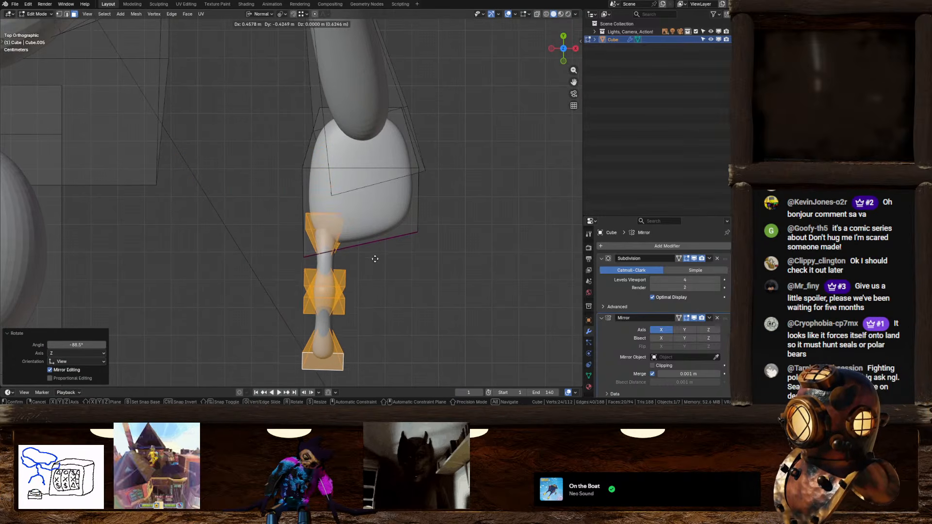
pyautogui.click(376, 250)
pyautogui.press('r')
pyautogui.click(389, 268)
pyautogui.press('g')
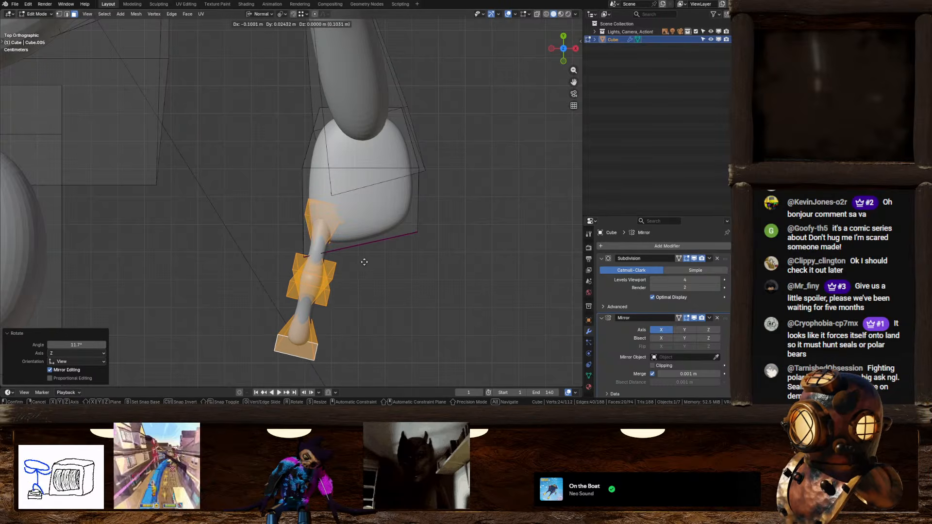
pyautogui.click(364, 262)
# Duplicate the finger for a second one, rotate the copy about -14.5°, and shift it about 0.10 m along X beside the first
pyautogui.hotkey('shift', 'd')
pyautogui.click(389, 276)
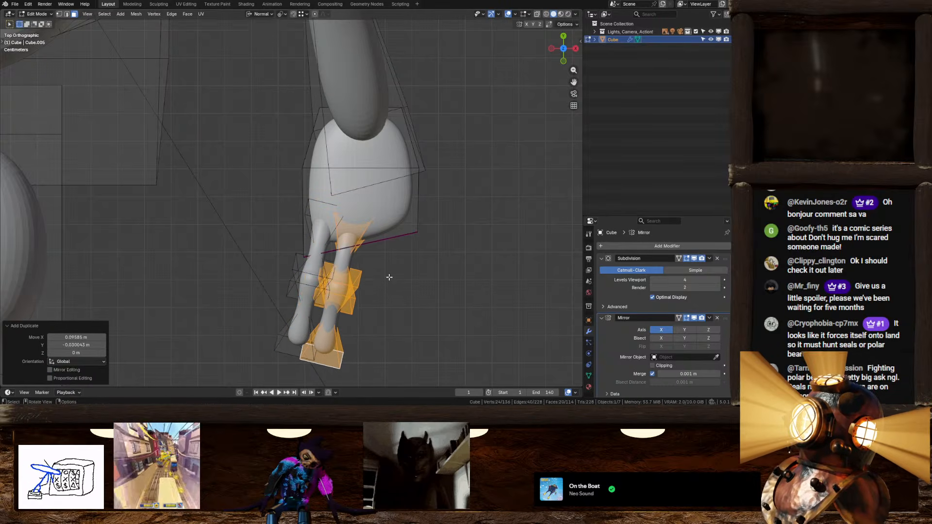
pyautogui.press('r')
pyautogui.click(393, 231)
pyautogui.hotkey('shift', 'd')
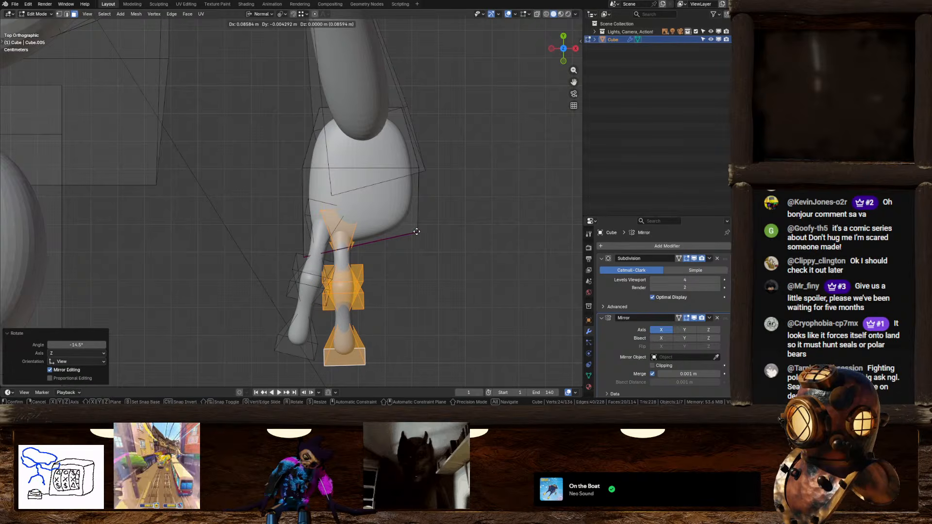
pyautogui.click(422, 231)
# Try to enlarge the second finger uniformly to about 1.168 times its size
pyautogui.press('s')
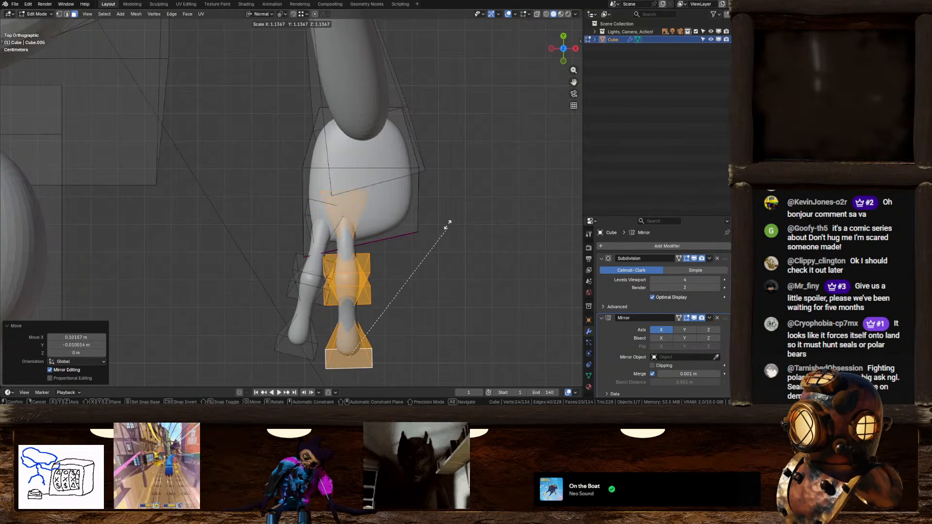
pyautogui.click(447, 223)
pyautogui.press('g')
pyautogui.click(439, 244)
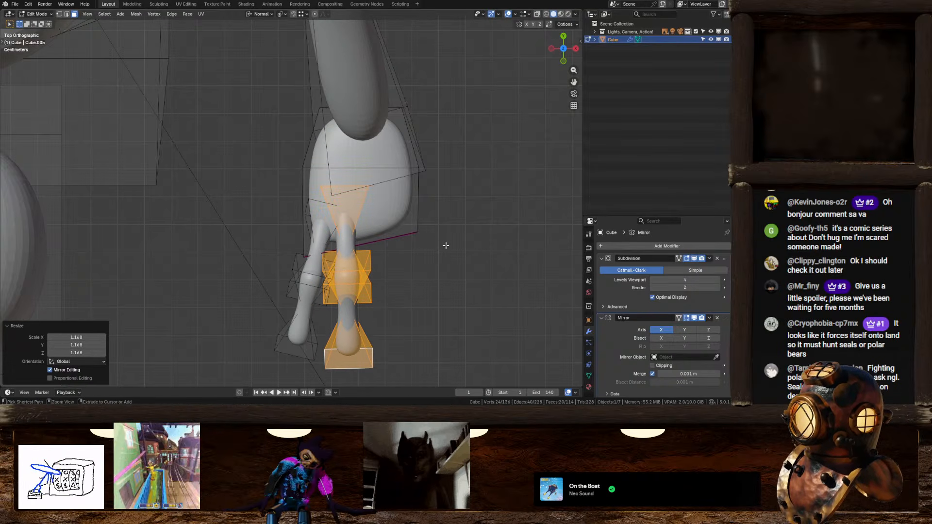
# Duplicate the second finger for a third one, rotate the copy about -9.6°, and shift it about 0.069 m along X across the hand
pyautogui.moveTo(435, 267); pyautogui.dragTo(425, 237, button='middle')
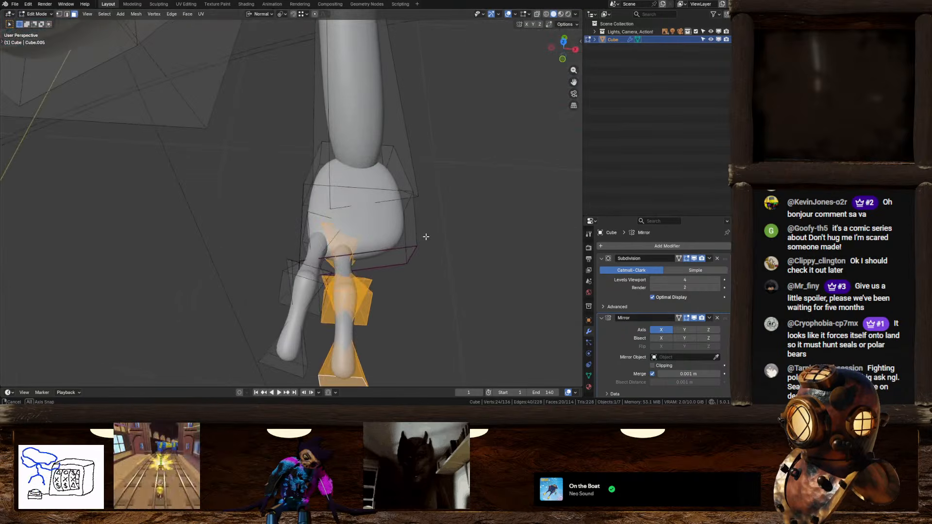
pyautogui.click(564, 50)
pyautogui.hotkey('shift', 'd')
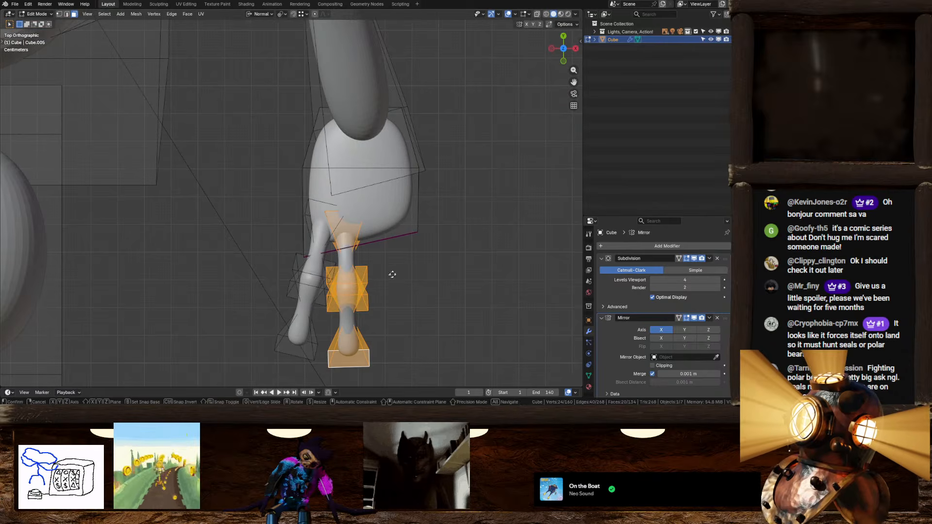
pyautogui.click(416, 267)
pyautogui.press('r')
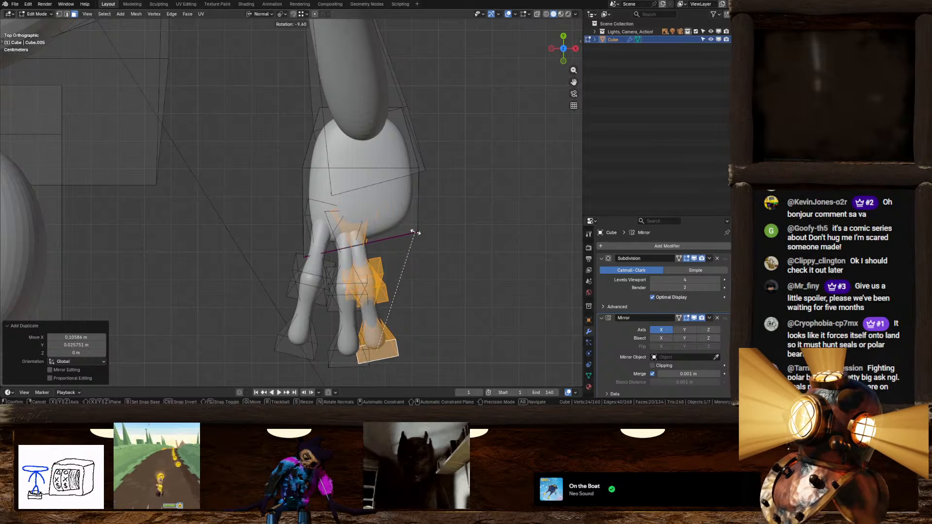
pyautogui.click(434, 234)
pyautogui.press('g')
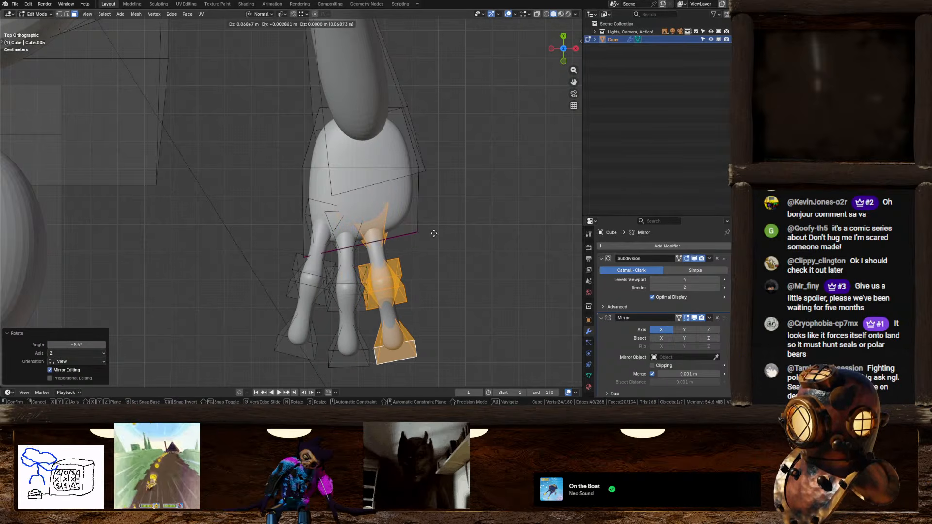
pyautogui.click(433, 234)
# Duplicate the third finger for a fourth one, rotate it about -13.1°, and move it about 0.074 m in X and 0.039 m in Y
pyautogui.hotkey('shift', 'd')
pyautogui.click(473, 305)
pyautogui.press('r')
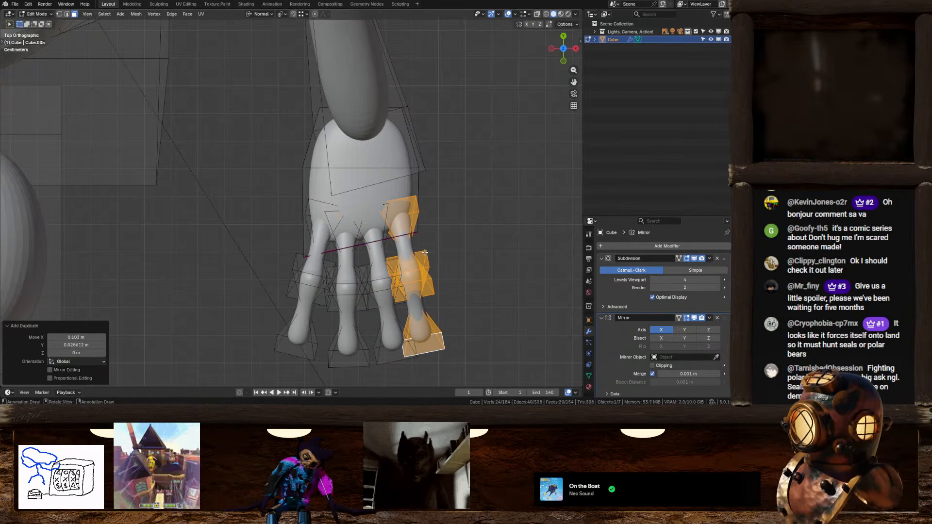
pyautogui.click(475, 278)
pyautogui.press('g')
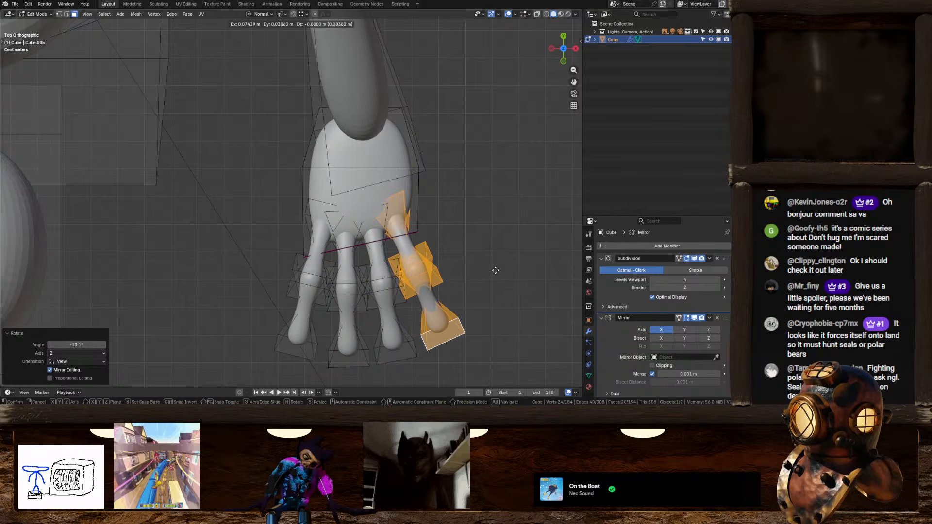
pyautogui.click(490, 275)
# Try to shorten only the fourth finger's outer segment along its normal Z axis from the bottom view
pyautogui.moveTo(466, 287); pyautogui.dragTo(382, 203, button='middle')
pyautogui.scroll(1, 382, 203)
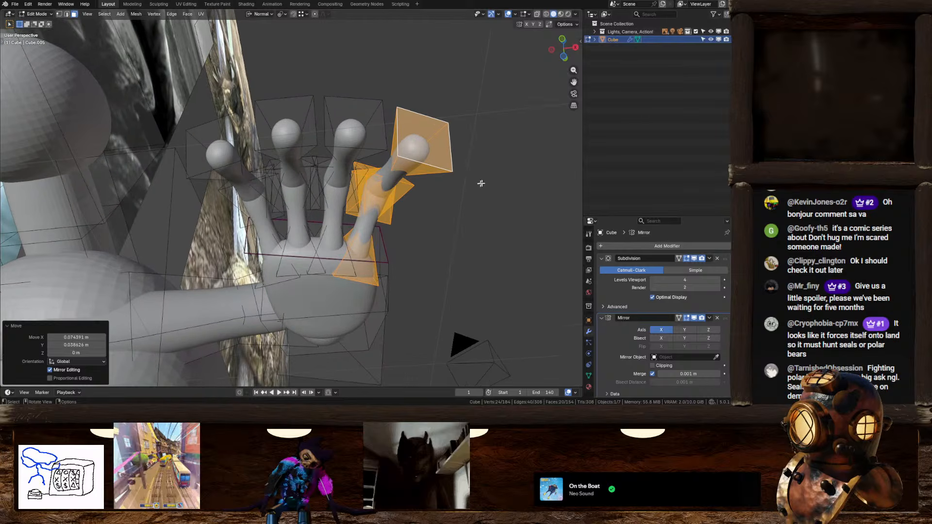
pyautogui.click(564, 58)
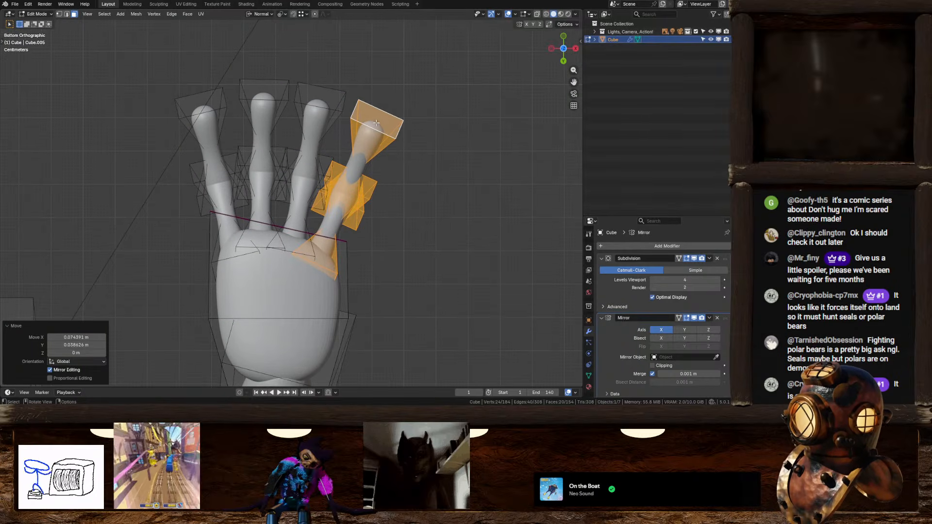
pyautogui.click(376, 123)
pyautogui.hotkey('ctrl', 'l')
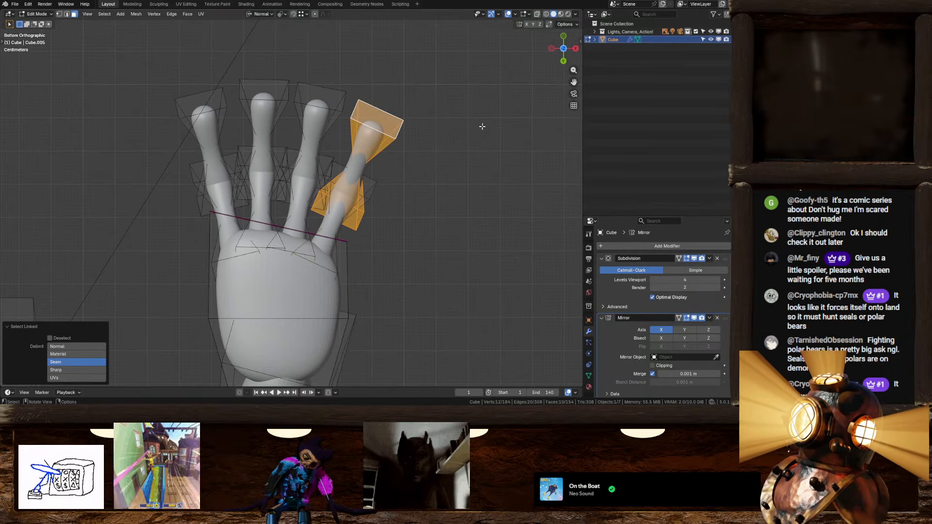
pyautogui.press('s')
pyautogui.press('z')
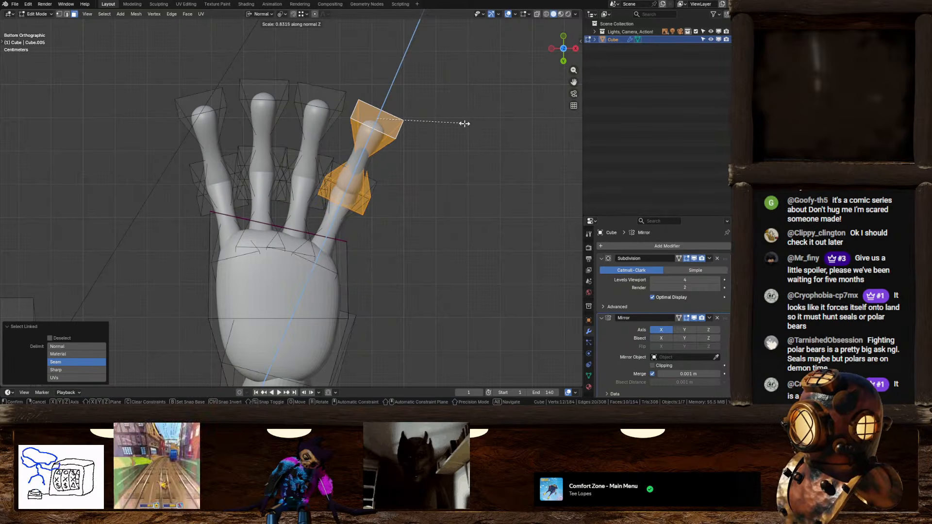
pyautogui.click(479, 130)
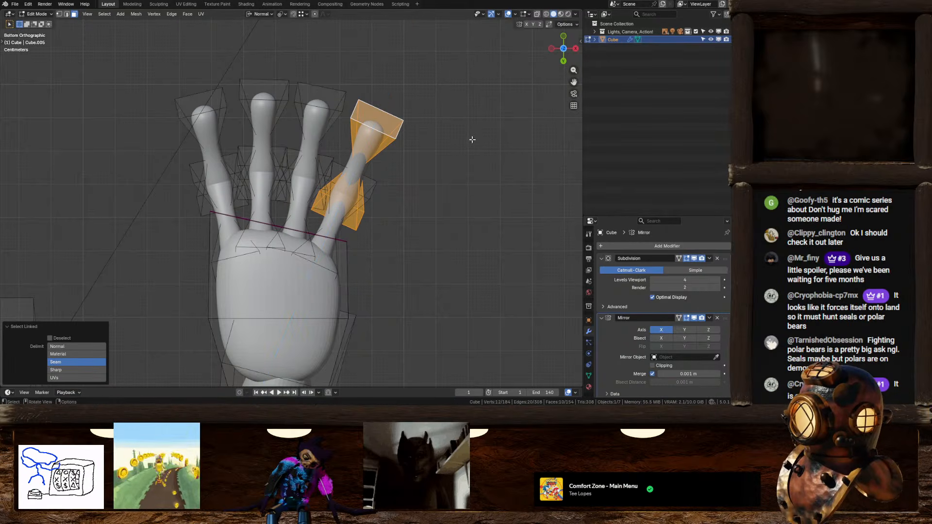
pyautogui.press('l')
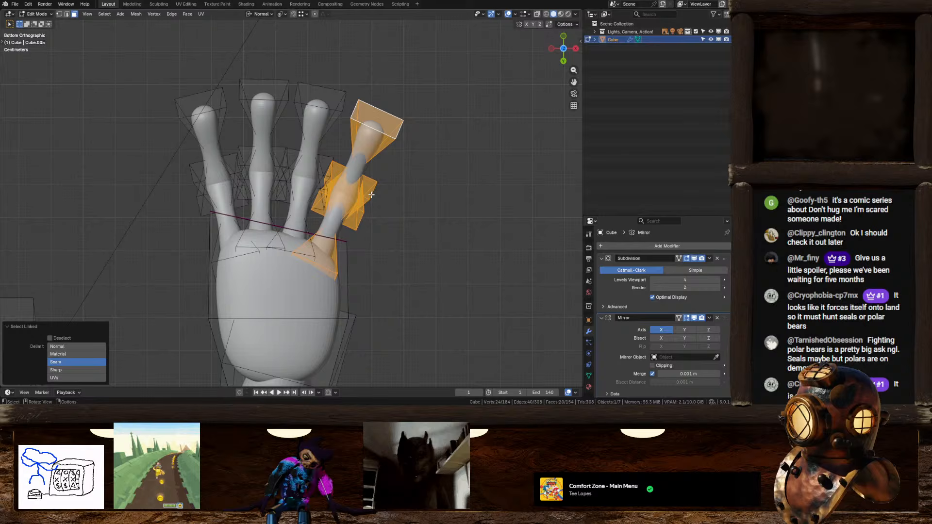
pyautogui.press('s')
pyautogui.rightClick(430, 180)
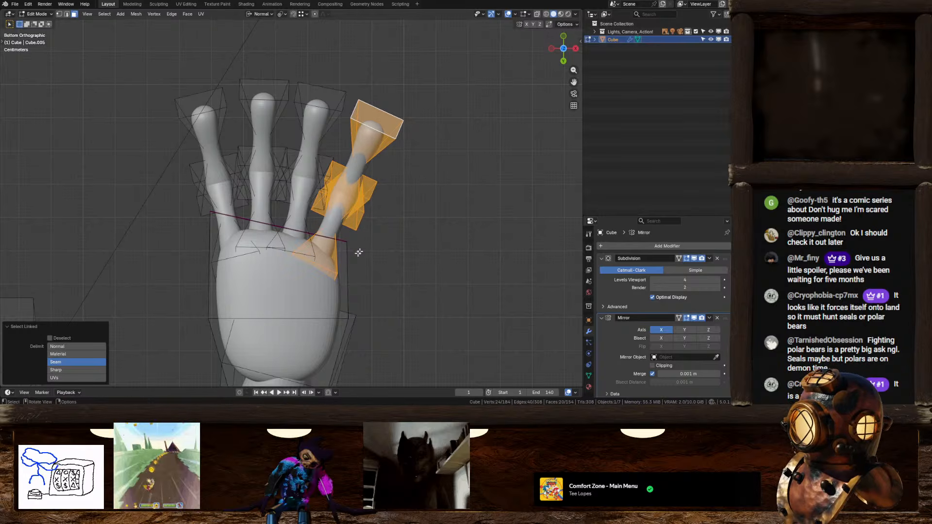
# Make the inner base face of the selected outermost finger active and scale the finger to 0.882 from it
pyautogui.scroll(5, 327, 273)
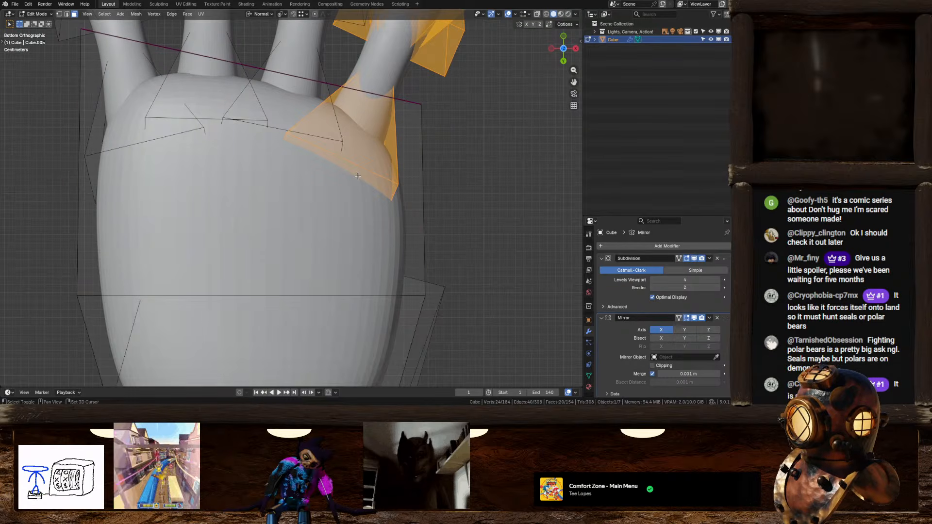
pyautogui.moveTo(358, 175); pyautogui.dragTo(254, 240, button='middle')
pyautogui.keyDown('shift'); pyautogui.click(253, 240); pyautogui.keyUp('shift')
pyautogui.keyDown('shift'); pyautogui.click(206, 231); pyautogui.keyUp('shift')
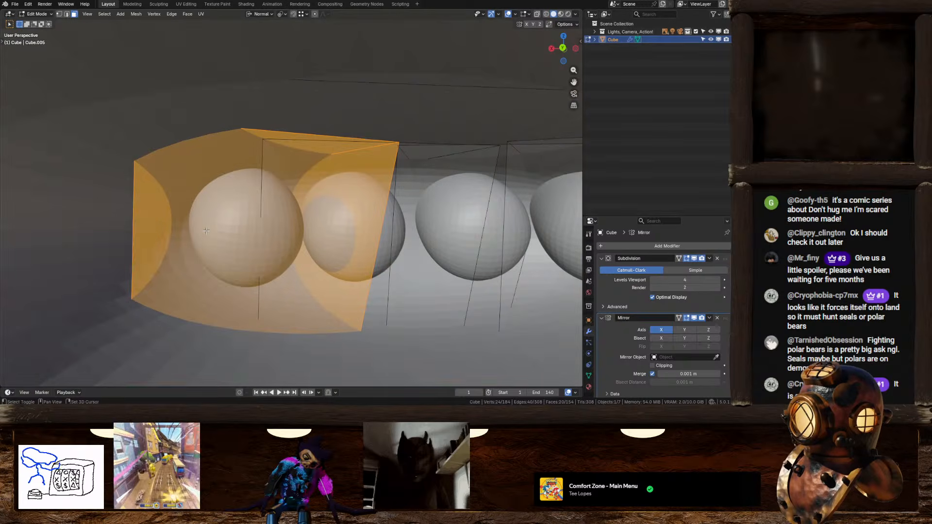
pyautogui.keyDown('shift'); pyautogui.moveTo(271, 299); pyautogui.dragTo(402, 255, button='middle'); pyautogui.keyUp('shift')
pyautogui.scroll(5, 343, 284)
pyautogui.keyDown('shift'); pyautogui.click(369, 250); pyautogui.keyUp('shift')
pyautogui.keyDown('shift'); pyautogui.click(369, 249); pyautogui.keyUp('shift')
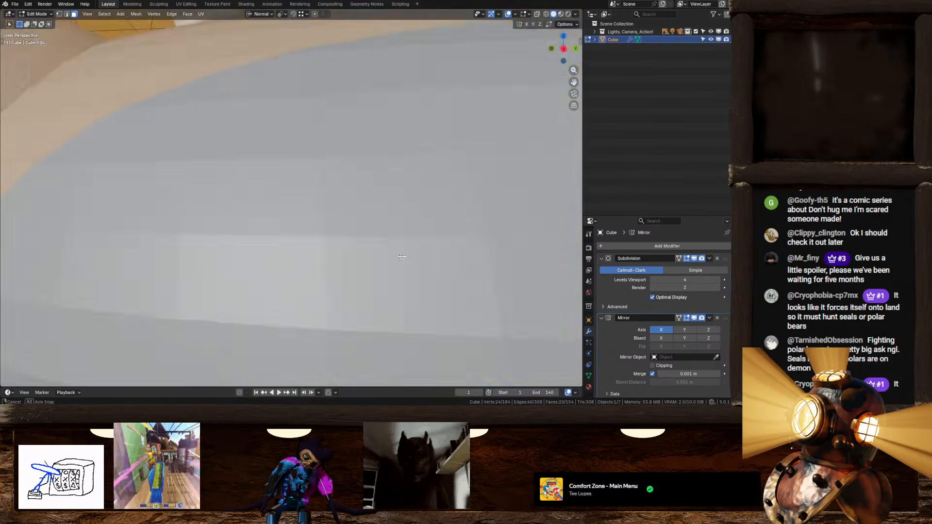
pyautogui.scroll(-6, 396, 245)
pyautogui.click(564, 61)
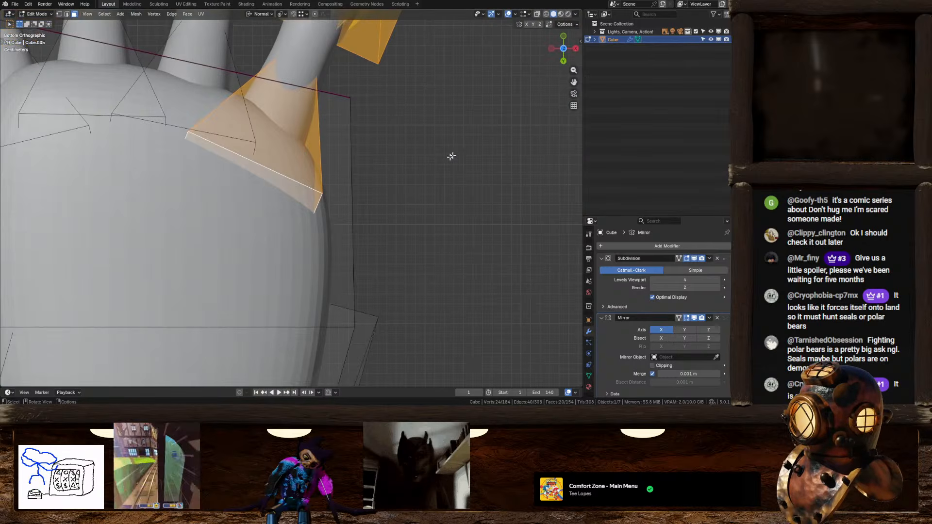
pyautogui.scroll(-5, 402, 253)
pyautogui.press('s')
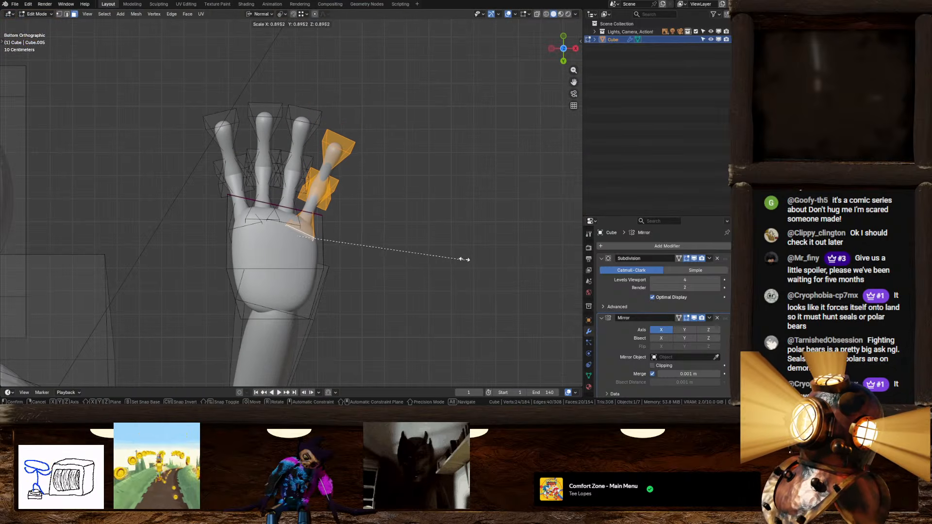
pyautogui.click(463, 256)
# Thin the selected outermost finger with a Shrink/Fatten offset of about -0.00343 m
pyautogui.hotkey('alt', 's')
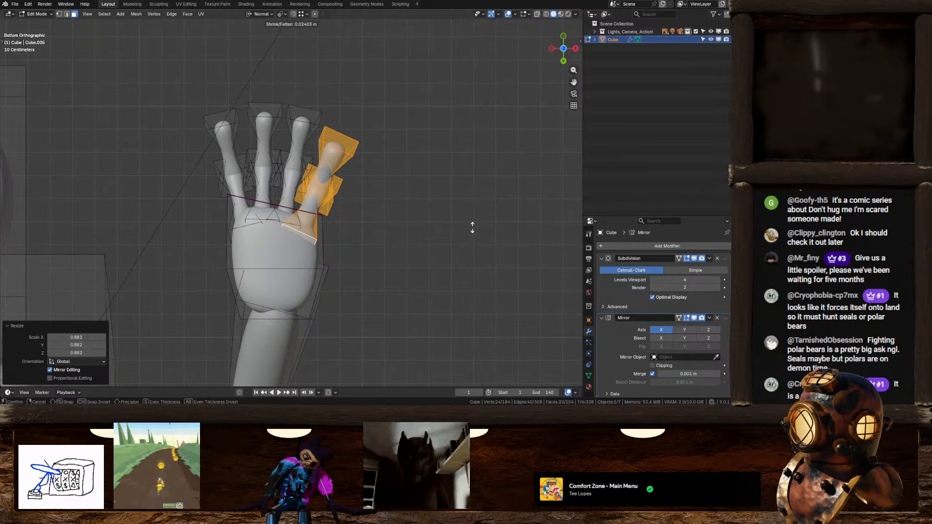
pyautogui.press('Escape')
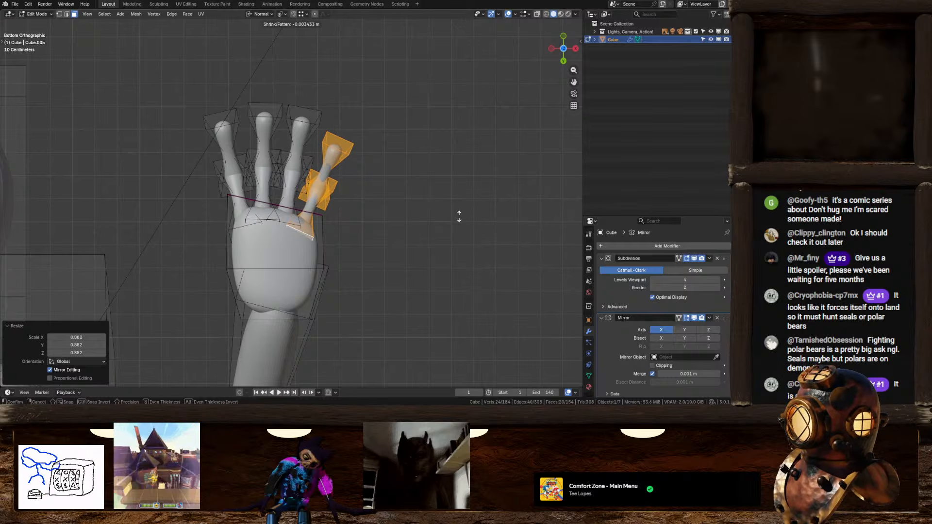
pyautogui.click(459, 217)
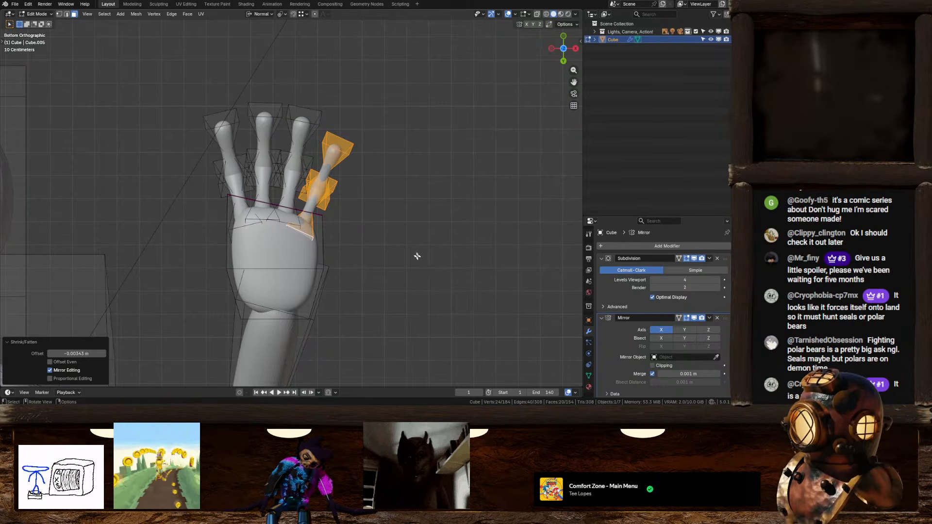
pyautogui.scroll(-2, 417, 256)
pyautogui.scroll(4, 365, 244)
pyautogui.click(352, 136)
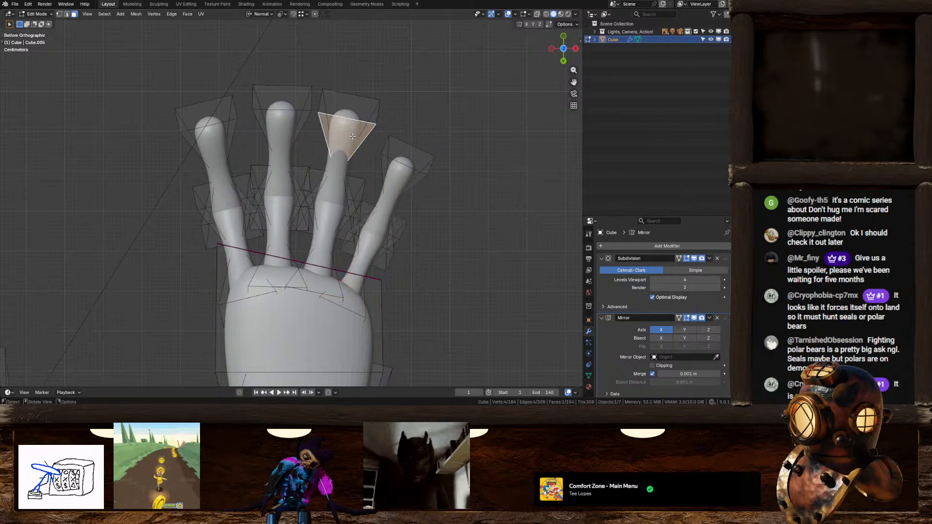
pyautogui.hotkey('ctrl', 'l')
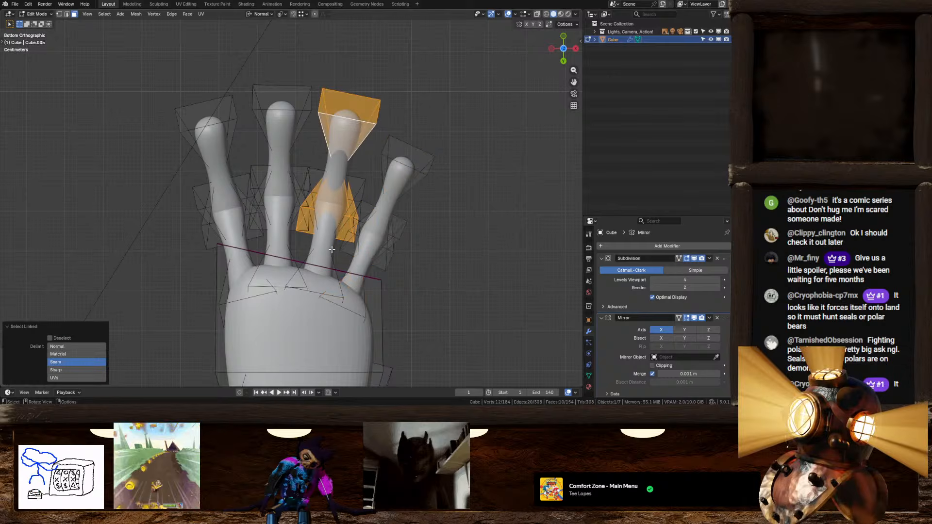
# Select all segments of the middle finger with its inner base face active and scale the finger to 1.105
pyautogui.click(286, 116)
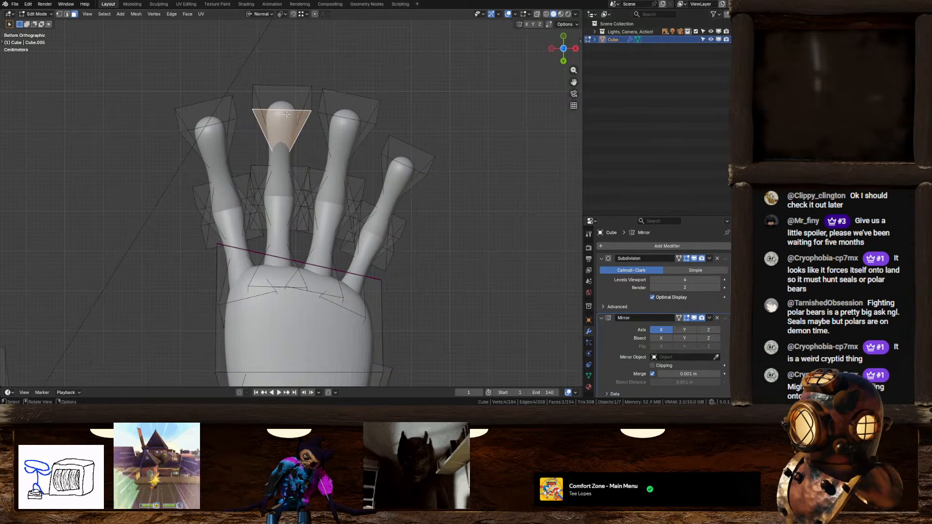
pyautogui.hotkey('ctrl', 'l')
pyautogui.keyDown('shift'); pyautogui.click(286, 249); pyautogui.keyUp('shift')
pyautogui.hotkey('ctrl', 'l')
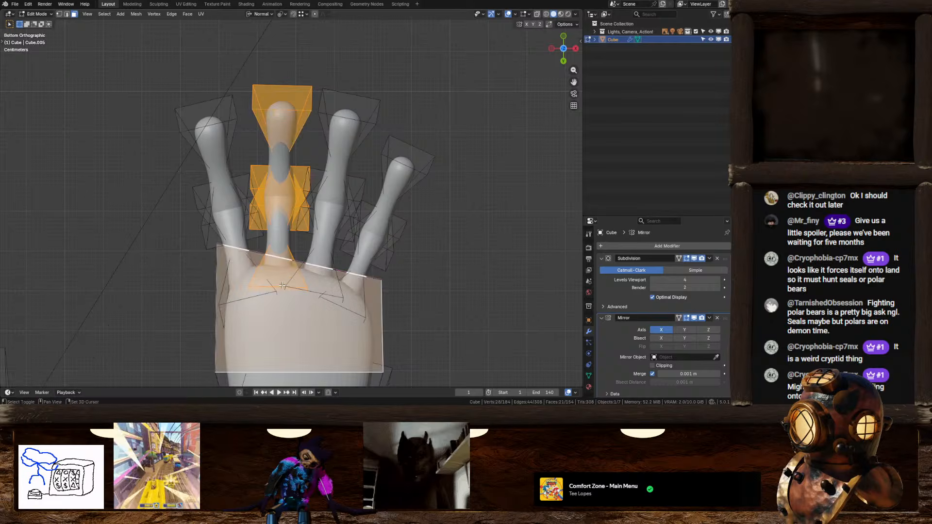
pyautogui.moveTo(296, 293); pyautogui.dragTo(399, 223, button='middle')
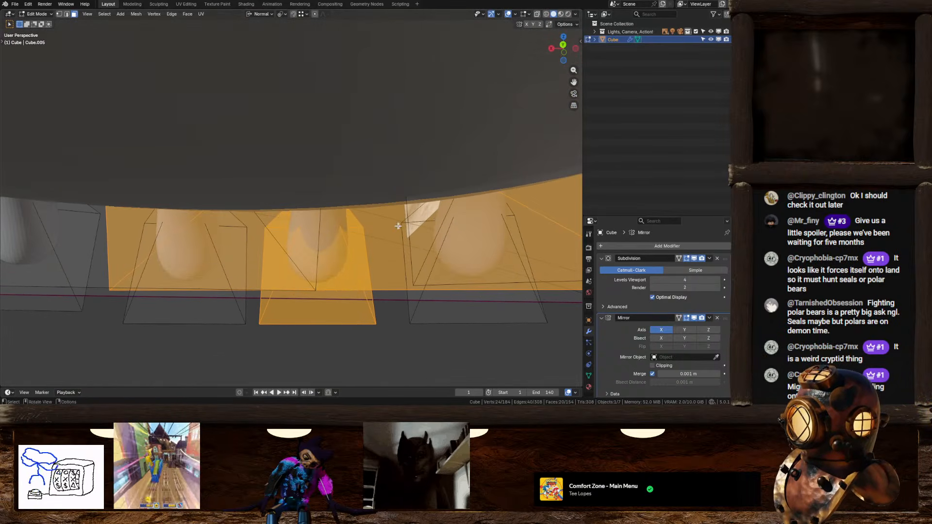
pyautogui.moveTo(349, 292); pyautogui.dragTo(536, 90, button='middle')
pyautogui.click(564, 60)
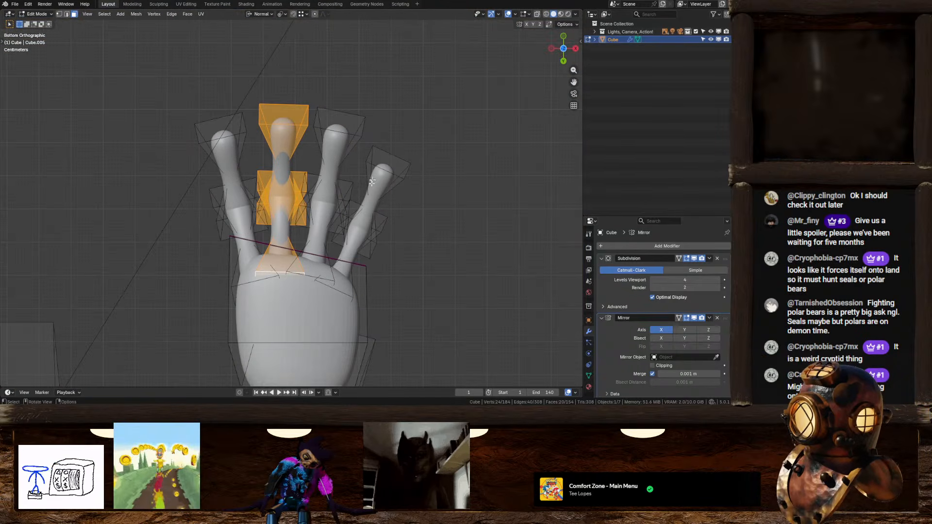
pyautogui.press('s')
pyautogui.click(387, 189)
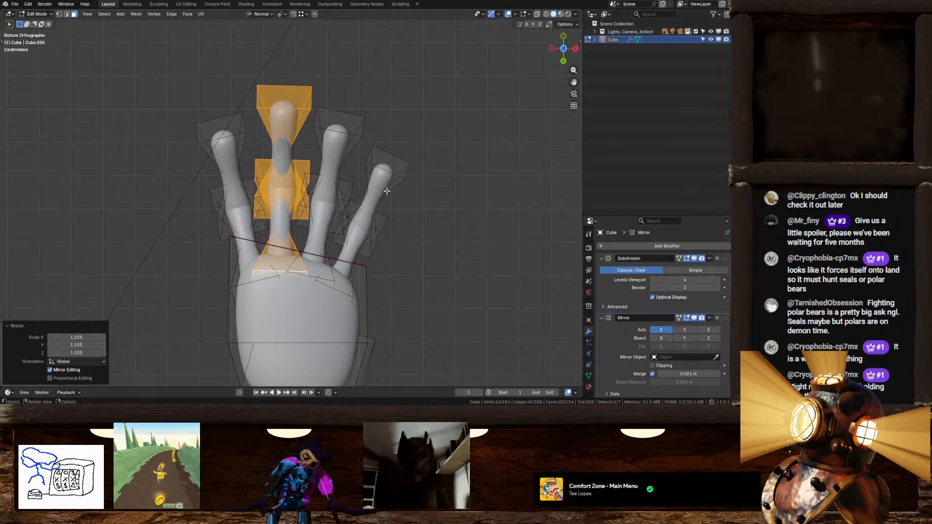
# Adjust the middle finger's thickness with Shrink/Fatten offsets of about -0.0143 m and 0.012 m
pyautogui.keyDown('shift'); pyautogui.moveTo(345, 196); pyautogui.dragTo(383, 192, button='middle'); pyautogui.keyUp('shift')
pyautogui.hotkey('alt', 's')
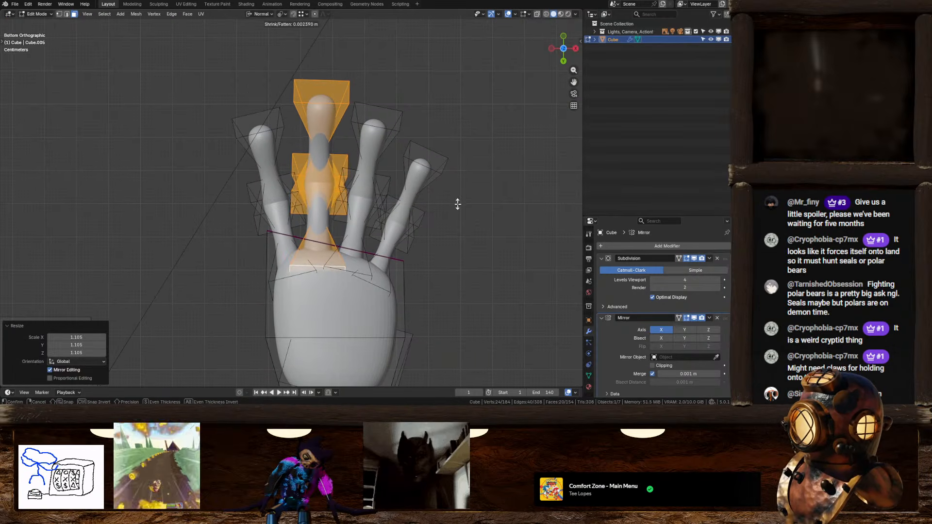
pyautogui.click(475, 181)
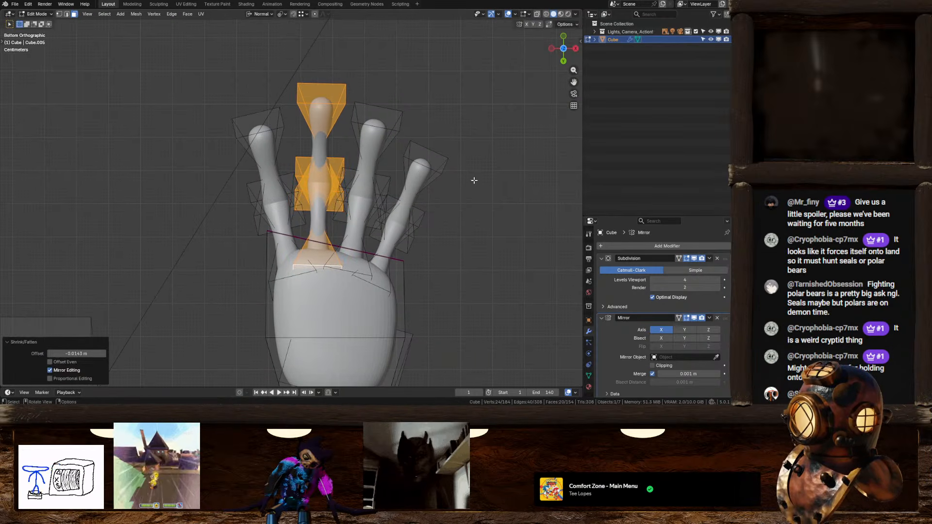
pyautogui.hotkey('alt', 's')
pyautogui.click(473, 178)
# Scale the middle finger to 1.033 and thin it with a Shrink/Fatten offset of about -0.00239 m
pyautogui.press('s')
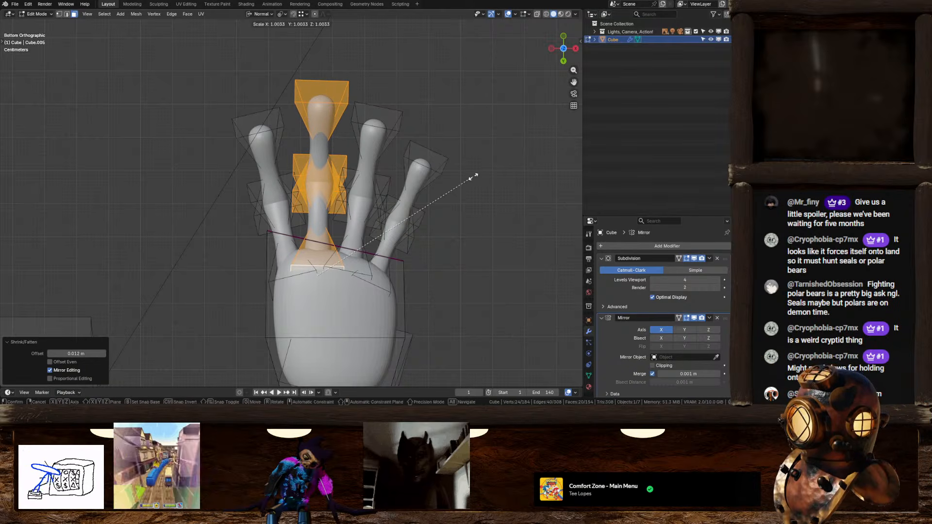
pyautogui.click(475, 172)
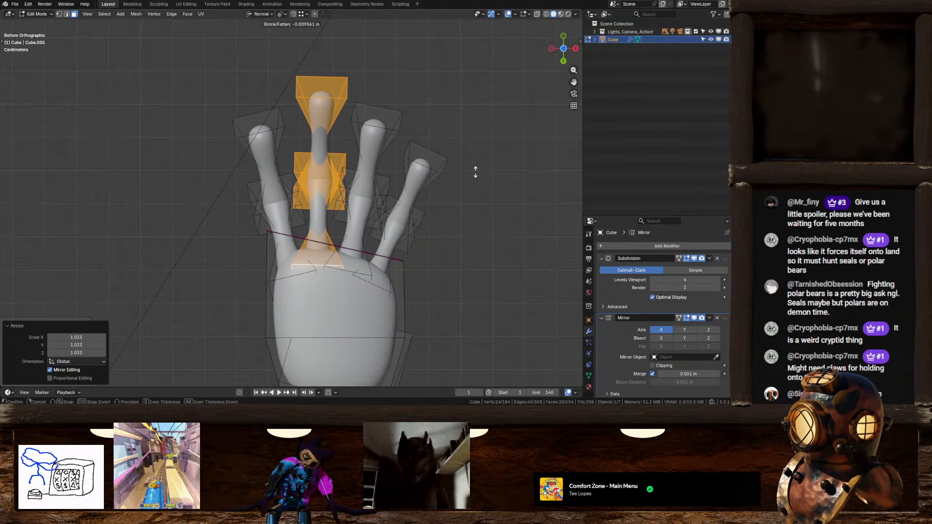
pyautogui.click(476, 171)
# Rotate the middle finger slightly around its base face and inspect the hand in Object Mode
pyautogui.press('r')
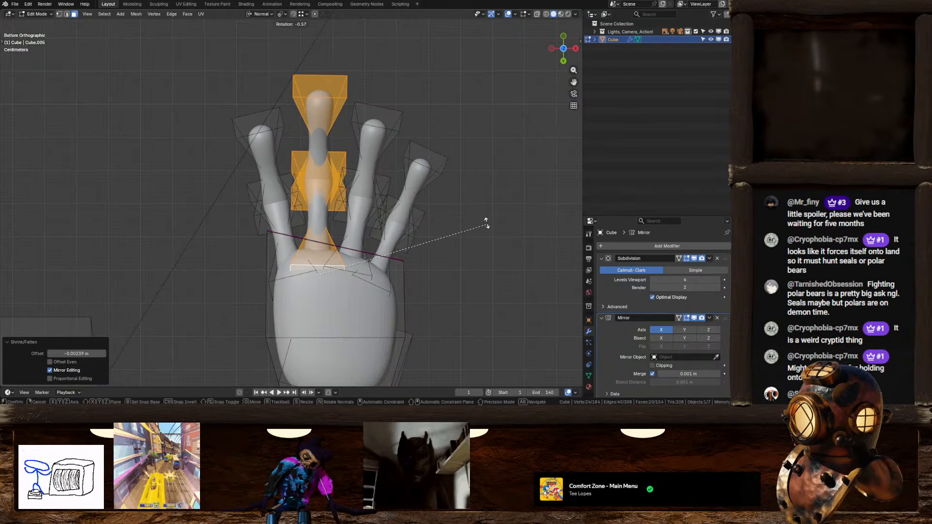
pyautogui.click(490, 221)
pyautogui.moveTo(490, 221); pyautogui.dragTo(312, 243, button='middle')
pyautogui.press('Tab')
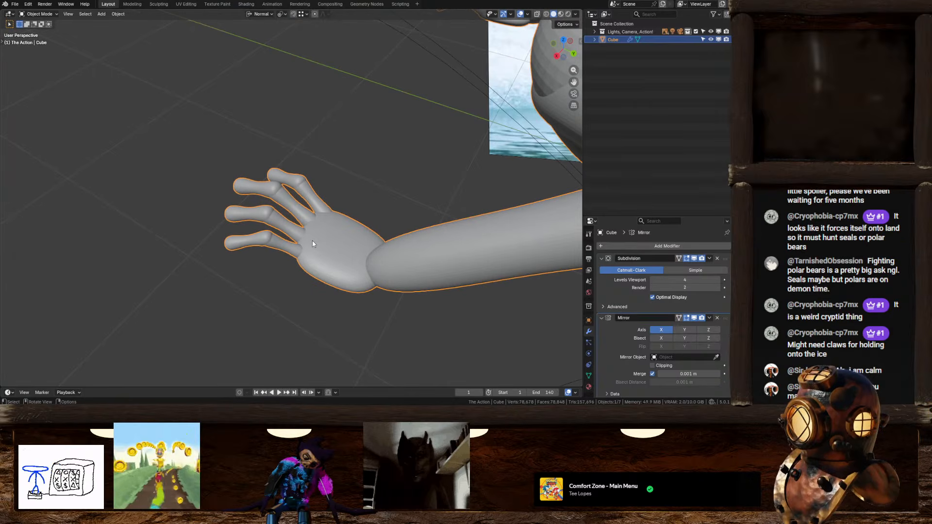
pyautogui.scroll(2, 313, 241)
pyautogui.moveTo(312, 241); pyautogui.dragTo(346, 252, button='middle')
# In Edit Mode, select the middle finger's outer segment and move it about 0.416 m along Y toward the wrist
pyautogui.press('Tab')
pyautogui.click(303, 251)
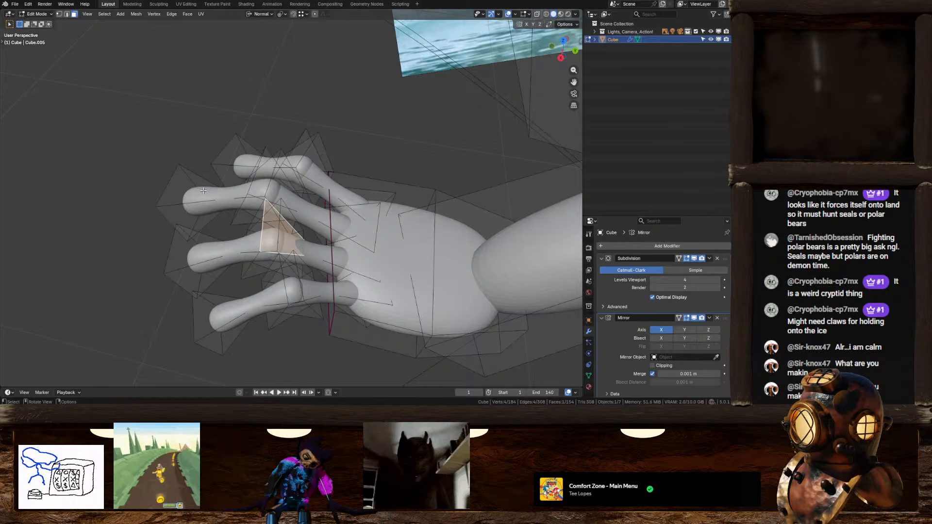
pyautogui.click(203, 191)
pyautogui.press('l')
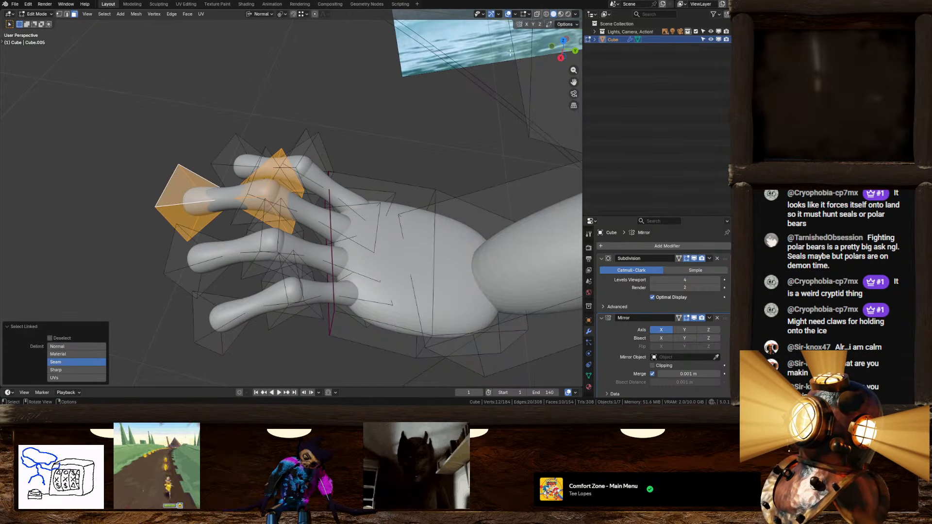
pyautogui.click(562, 58)
pyautogui.press('g')
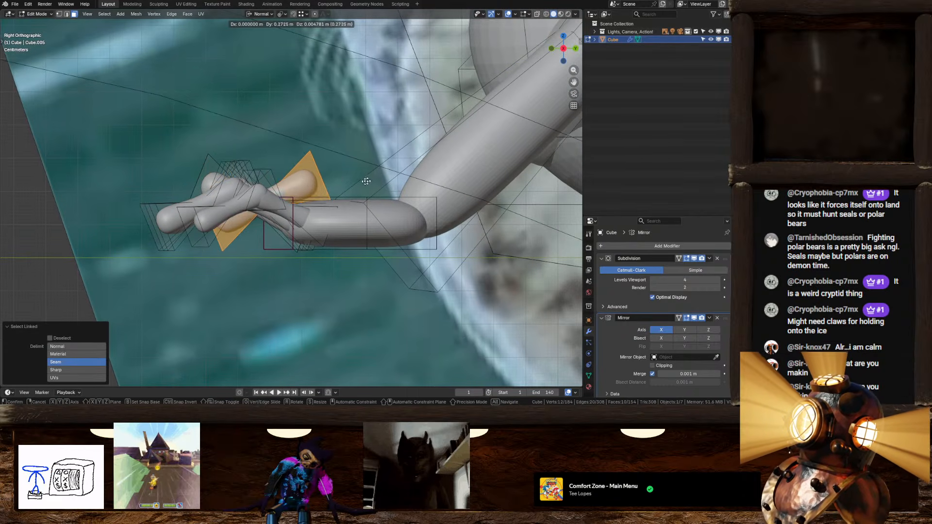
pyautogui.click(418, 182)
# Rotate the segment about 22° and move it about 0.045 m along Y and 0.022 m along Z onto the hand
pyautogui.press('r')
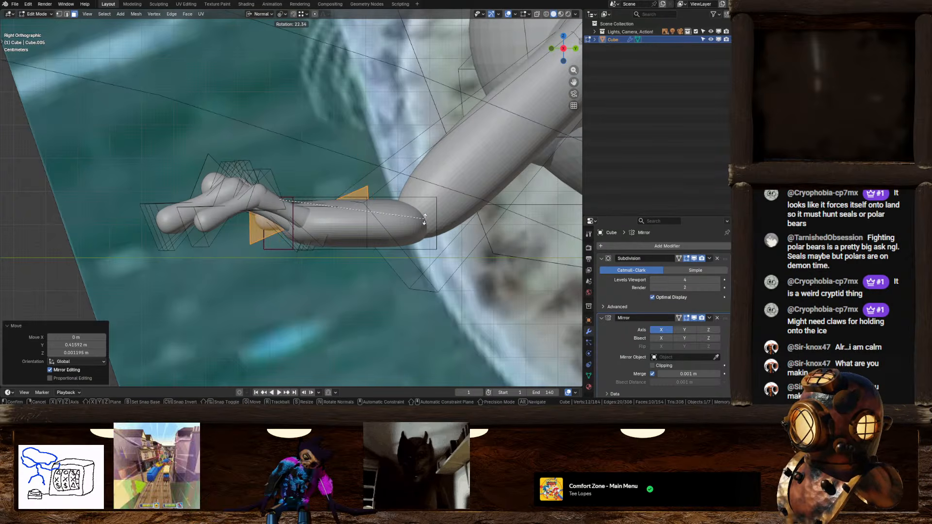
pyautogui.click(424, 218)
pyautogui.press('g')
pyautogui.click(440, 209)
# From the top view, move the segment about 0.0705 m along Y over the back of the hand
pyautogui.moveTo(439, 209); pyautogui.dragTo(461, 201, button='middle')
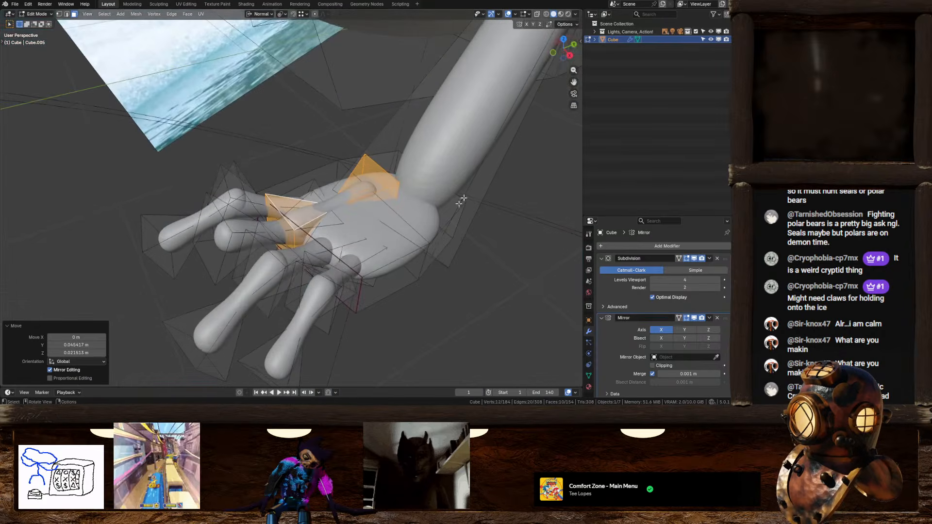
pyautogui.click(562, 39)
pyautogui.keyDown('shift'); pyautogui.moveTo(421, 165); pyautogui.dragTo(388, 228, button='middle'); pyautogui.keyUp('shift')
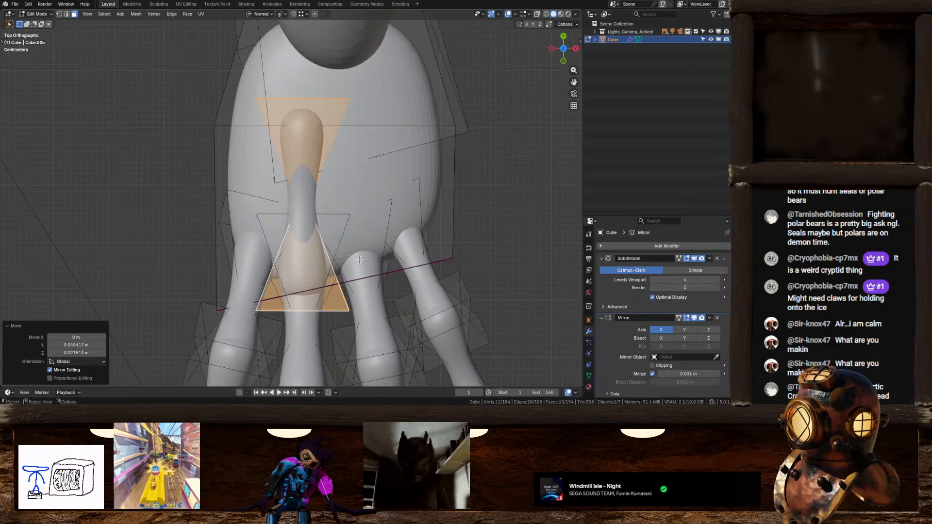
pyautogui.press('g')
pyautogui.press('y')
pyautogui.click(354, 223)
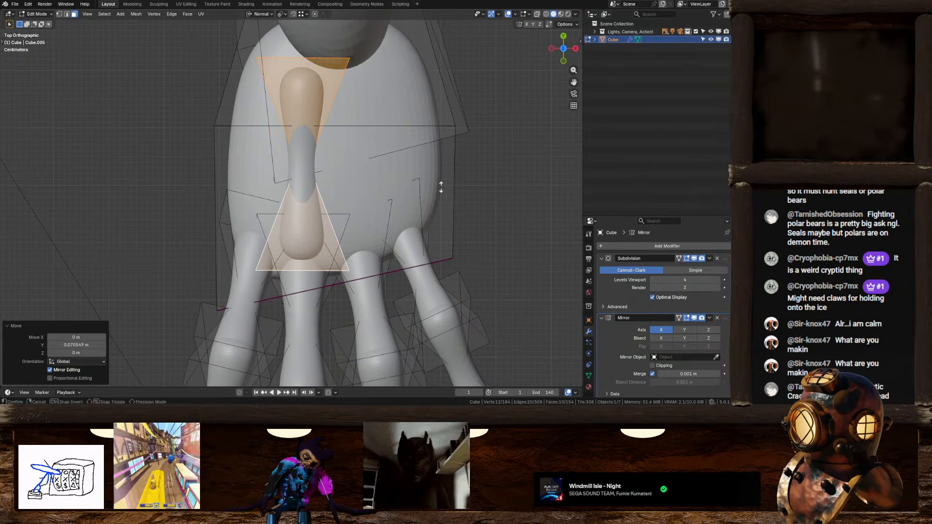
# Thin the segment on the back of the hand with a Shrink/Fatten offset of about -0.0194 m
pyautogui.hotkey('alt', 's')
pyautogui.click(422, 193)
pyautogui.press('s')
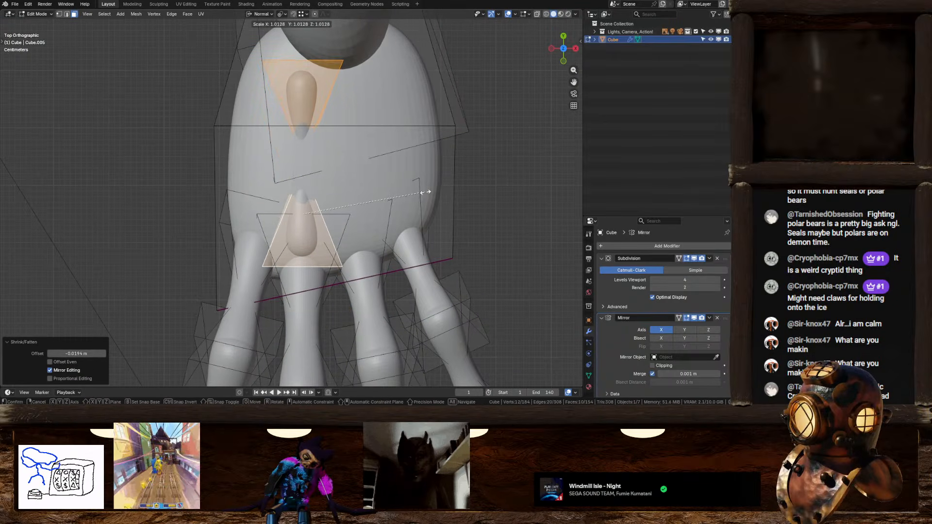
pyautogui.rightClick(431, 191)
# Raise the segment about 0.0115 m along Z on the back of the hand
pyautogui.press('g')
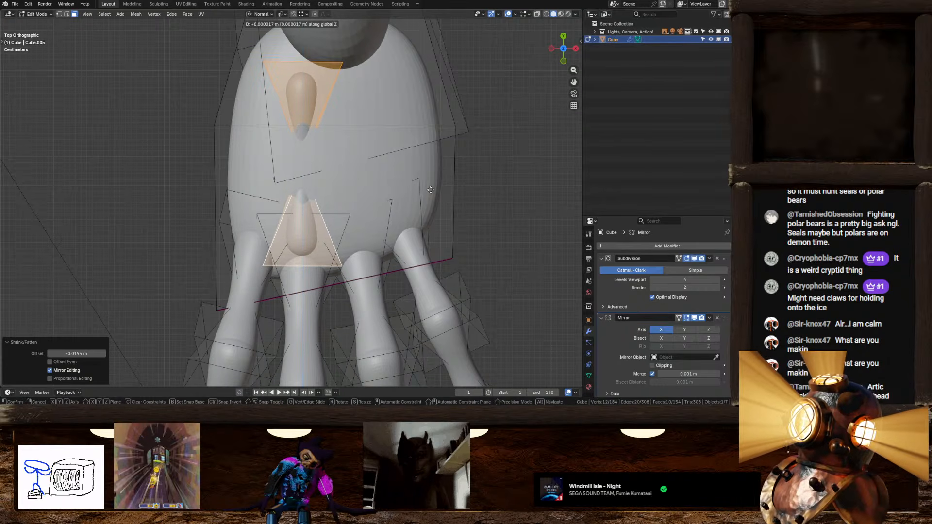
pyautogui.rightClick(431, 190)
pyautogui.moveTo(431, 190); pyautogui.dragTo(324, 113, button='middle')
pyautogui.press('g')
pyautogui.press('z')
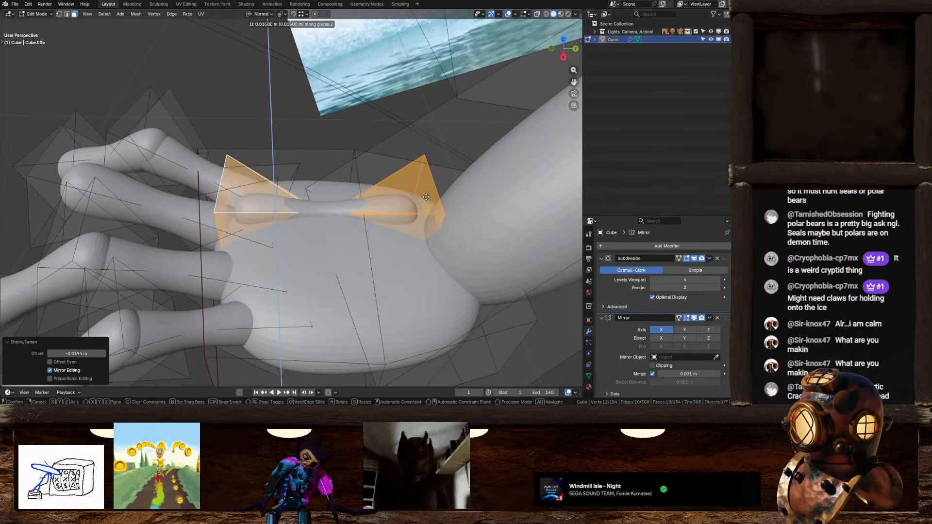
pyautogui.click(425, 201)
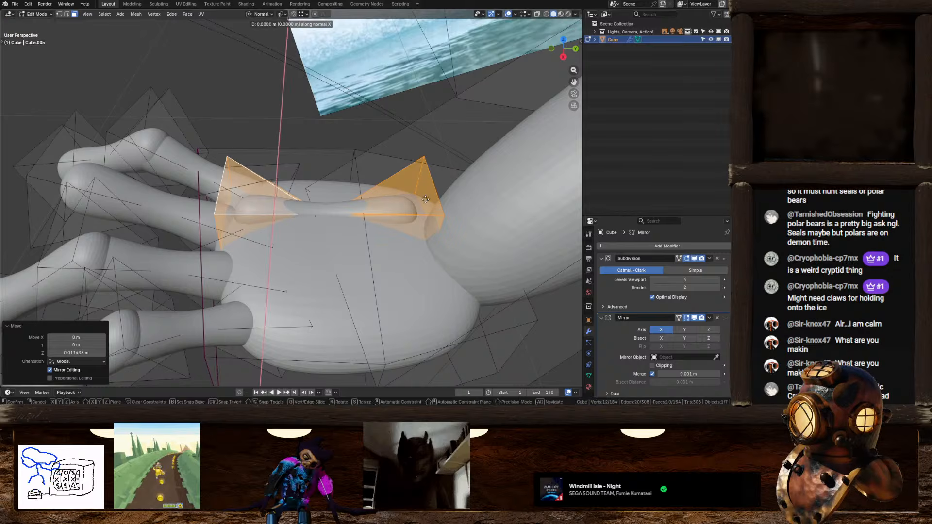
# From the top view, shift the segment about 0.0028 m in X and -0.0118 m in Y, and rotate it slightly
pyautogui.click(565, 39)
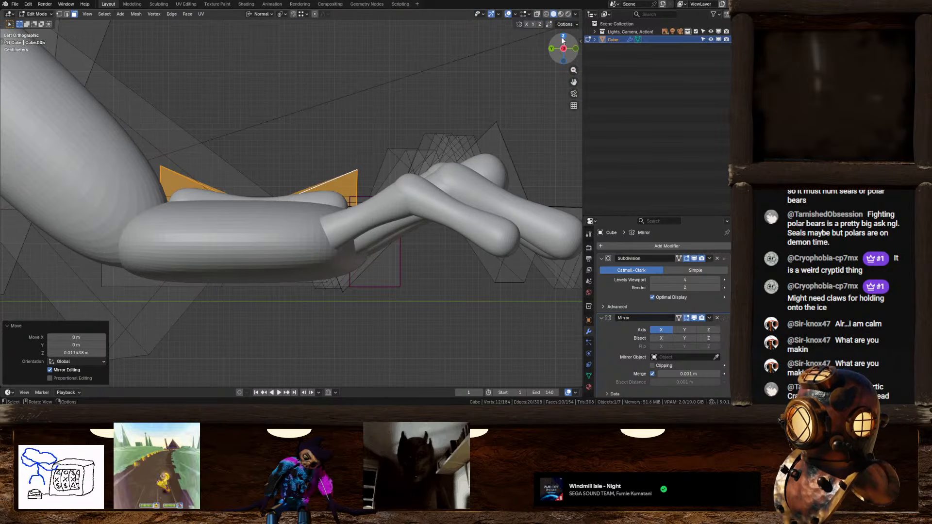
pyautogui.click(564, 36)
pyautogui.press('g')
pyautogui.click(343, 192)
pyautogui.press('r')
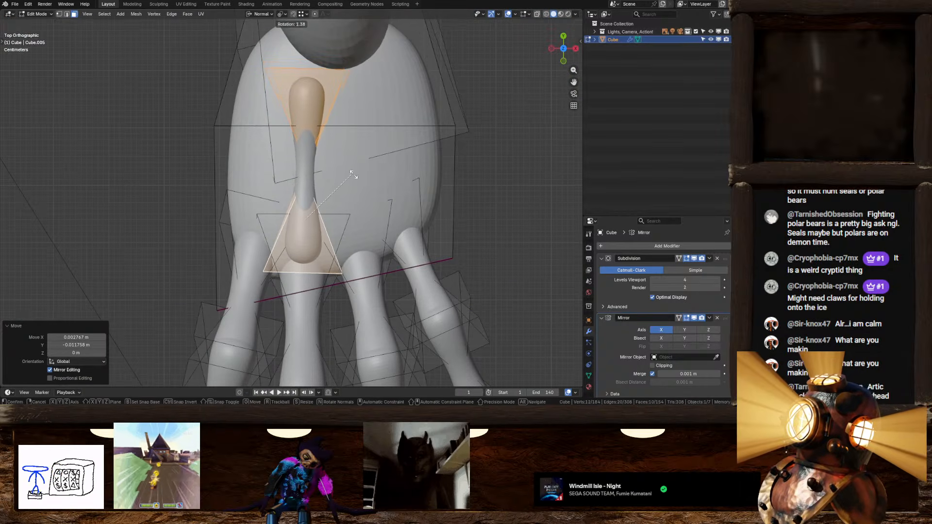
pyautogui.click(349, 176)
# Duplicate the hand-bone segment and place the copy about -0.081 m along X, above the neighbouring finger's base
pyautogui.hotkey('shift', 'd')
pyautogui.click(306, 174)
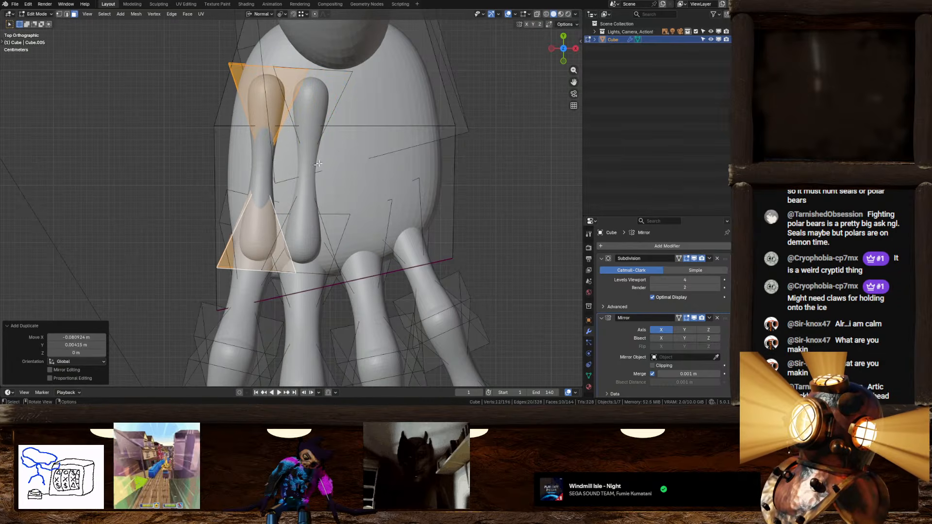
# Rotate the copied hand-bone segment to follow its finger and shift it about -0.009 m in X and 0.0048 m in Y
pyautogui.press('r')
pyautogui.click(340, 160)
pyautogui.press('g')
pyautogui.click(318, 175)
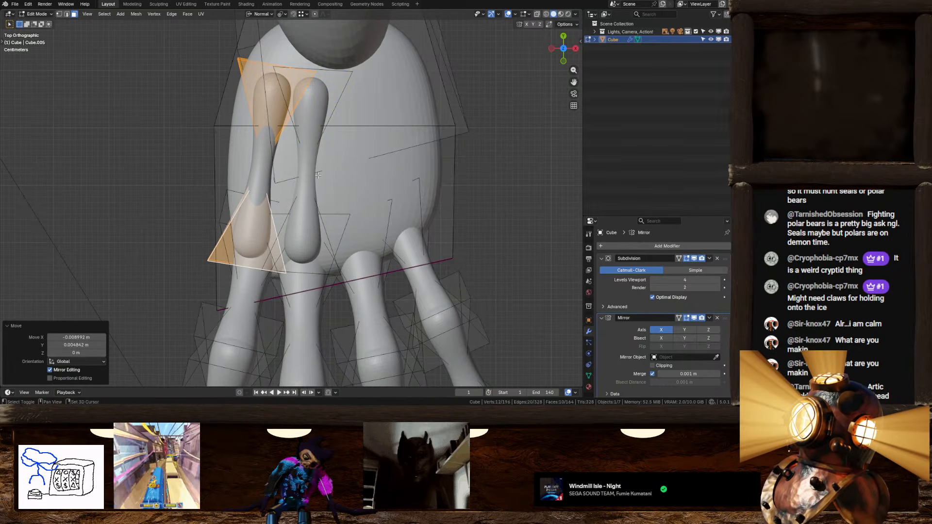
# Duplicate the segment about 0.19 m along X and -0.028 m along Y, rotating and shifting it above the third finger's base
pyautogui.hotkey('shift', 'd')
pyautogui.click(423, 193)
pyautogui.press('r')
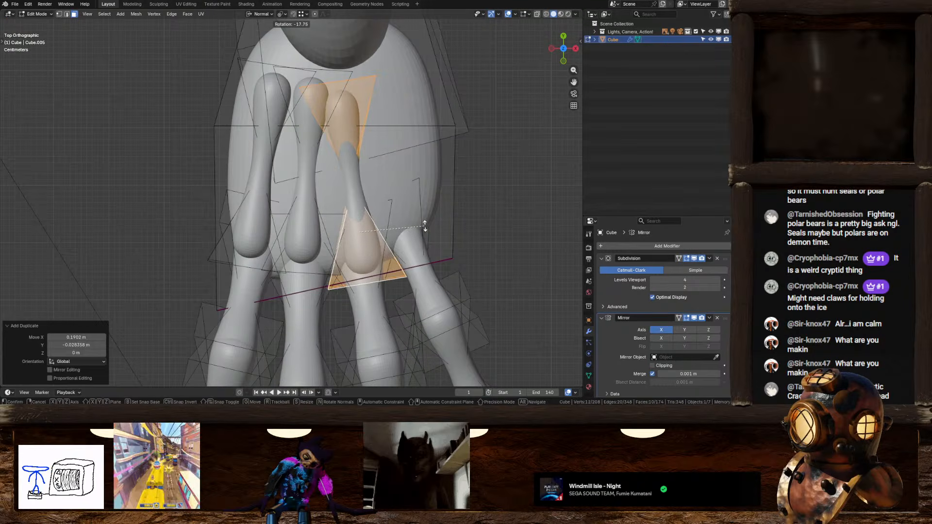
pyautogui.click(425, 227)
pyautogui.press('g')
pyautogui.click(426, 217)
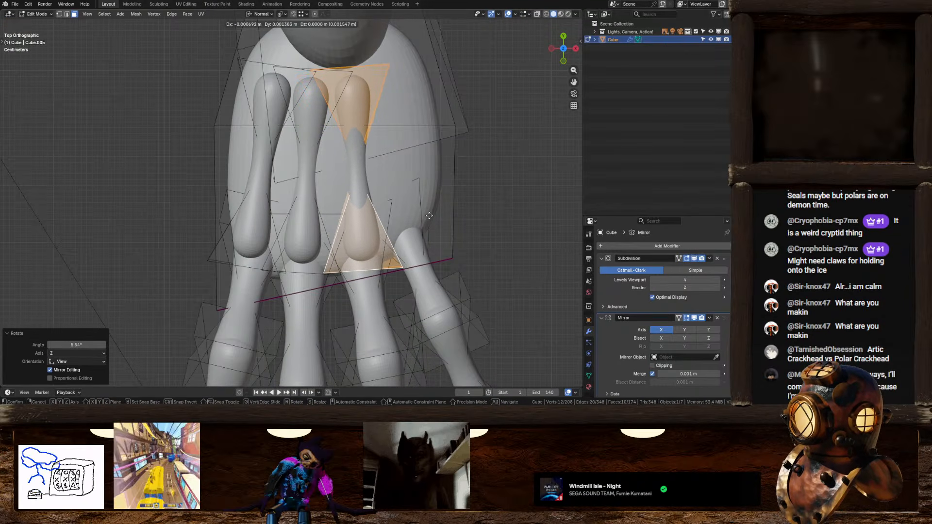
# Duplicate the segment about 0.08 m in X and 0.019 m in Y, and rotate it above the outer finger's base
pyautogui.hotkey('shift', 'd')
pyautogui.click(468, 216)
pyautogui.press('r')
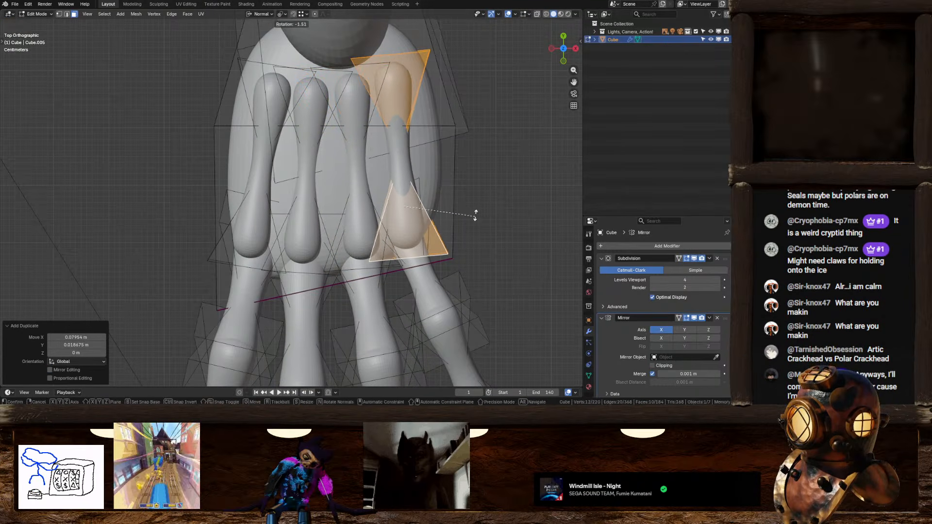
pyautogui.click(476, 214)
# Lower the new outer segment about 0.015 m along Z into the back of the hand
pyautogui.moveTo(476, 213); pyautogui.dragTo(380, 223, button='middle')
pyautogui.press('g')
pyautogui.press('z')
pyautogui.click(419, 192)
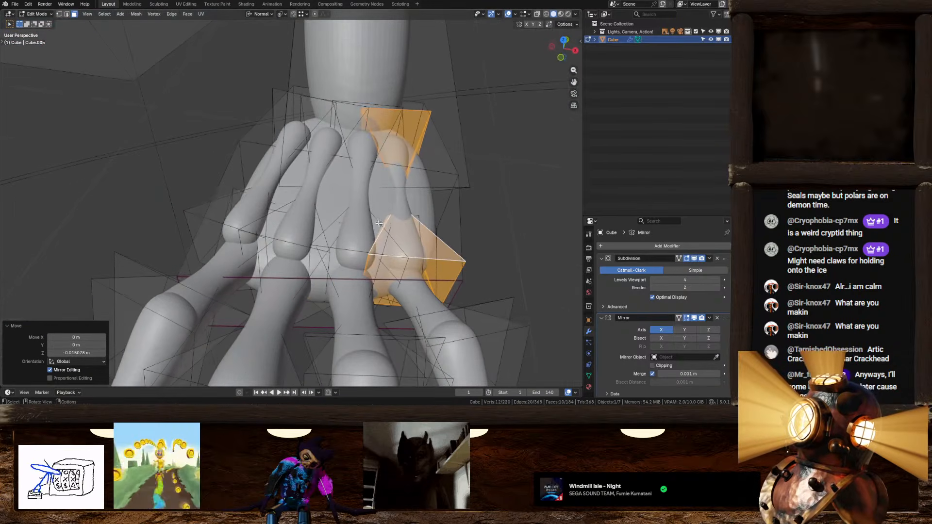
# Select the linked segment on the opposite edge of the hand and lower it about 0.0124 m along Z
pyautogui.click(215, 214)
pyautogui.hotkey('ctrl', 'l')
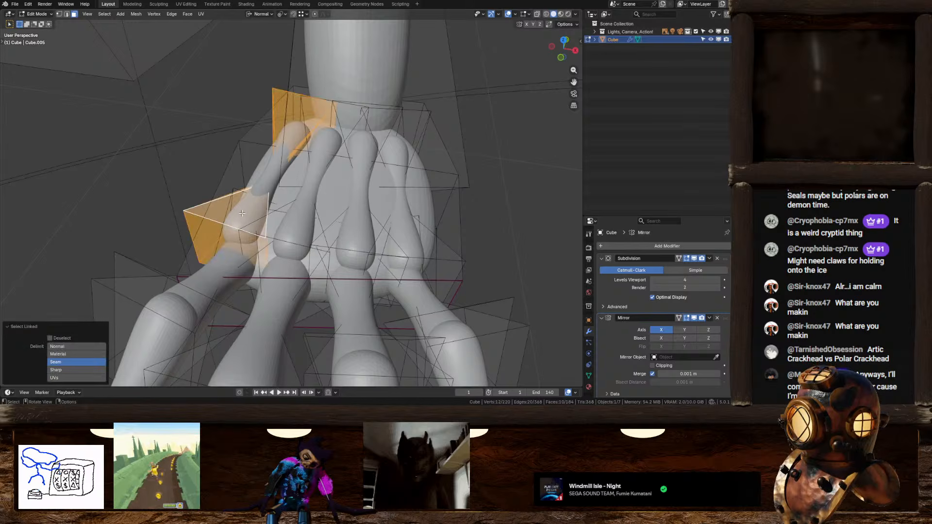
pyautogui.press('g')
pyautogui.press('z')
pyautogui.click(294, 212)
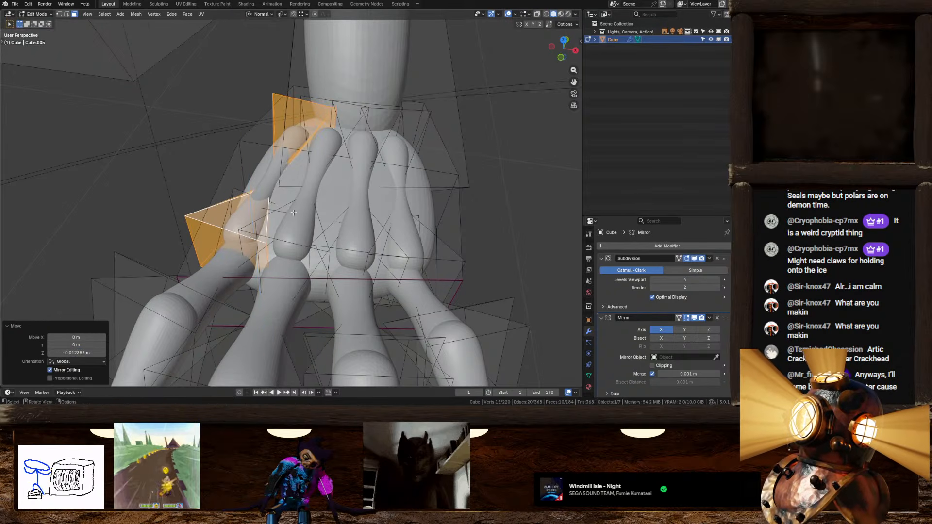
# Select the linked segment above the third finger and lower it about 0.004 m along global Z
pyautogui.moveTo(294, 212); pyautogui.dragTo(350, 237, button='middle')
pyautogui.click(351, 237)
pyautogui.hotkey('ctrl', 'l')
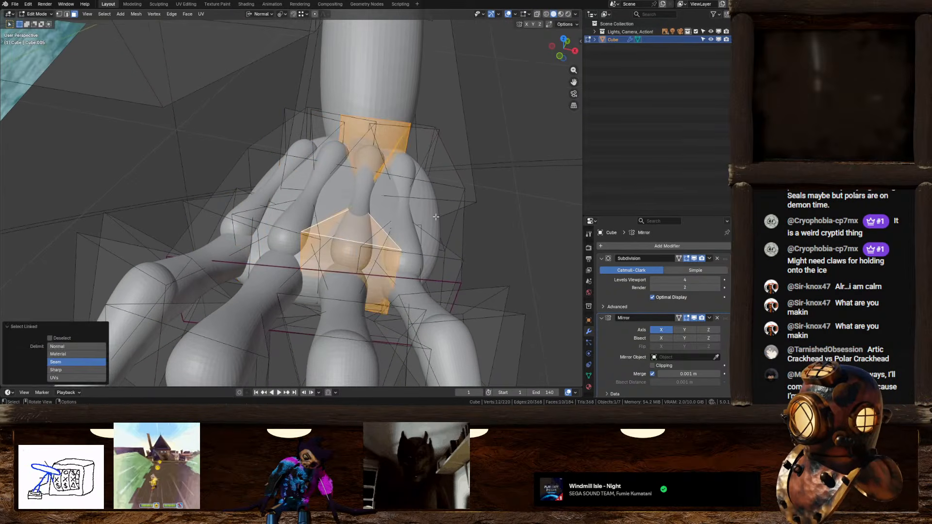
pyautogui.press('g')
pyautogui.press('z')
pyautogui.press('z')
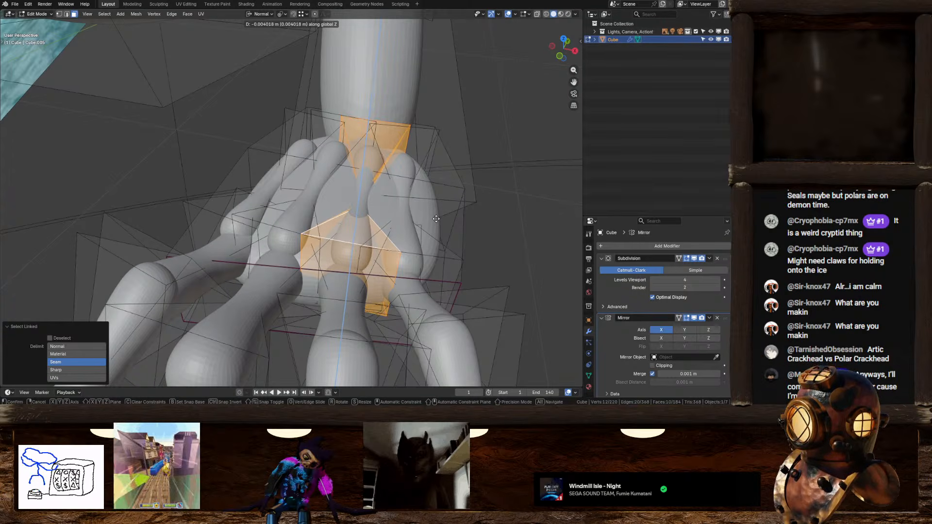
pyautogui.click(436, 219)
# From the bottom view, select the long finger's linked end segment and duplicate it in place
pyautogui.moveTo(436, 219); pyautogui.dragTo(367, 72, button='middle')
pyautogui.scroll(-3, 265, 216)
pyautogui.press('Tab')
pyautogui.press('Tab')
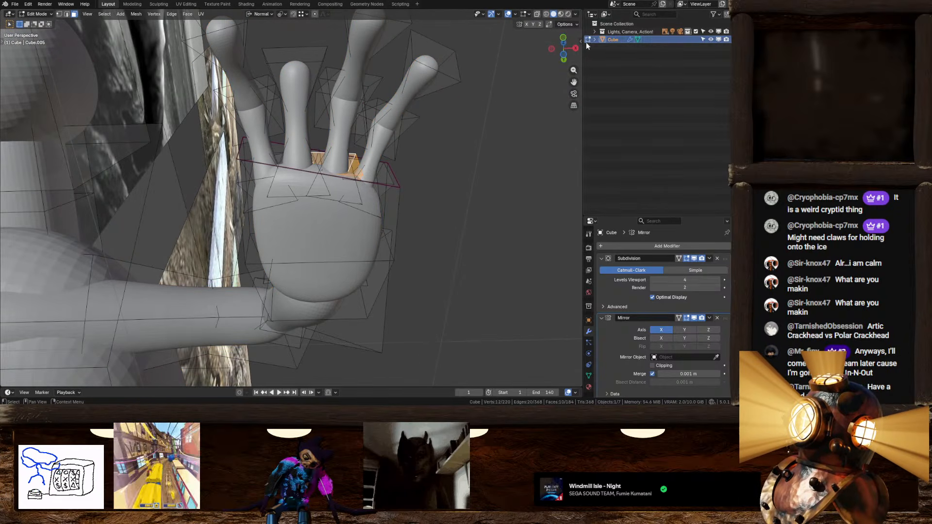
pyautogui.click(563, 53)
pyautogui.click(562, 54)
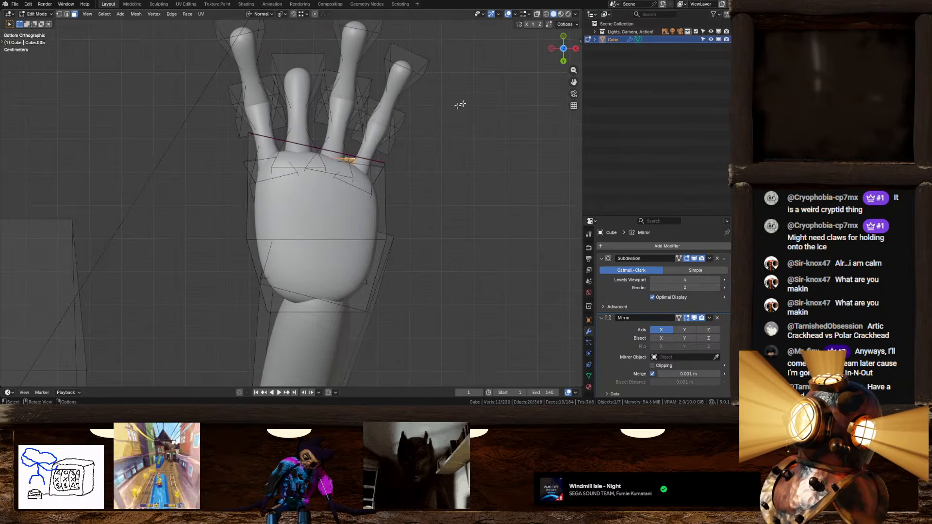
pyautogui.click(357, 46)
pyautogui.press('l')
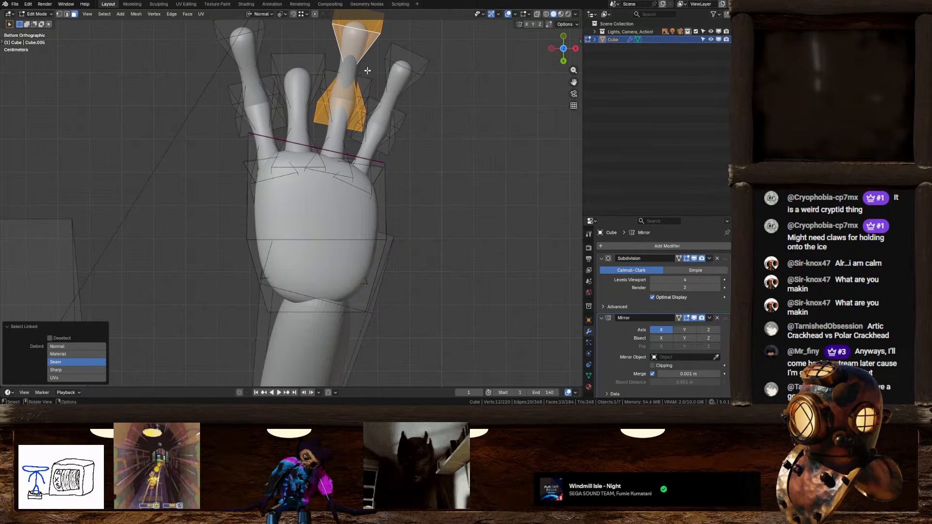
pyautogui.hotkey('shift', 'd')
pyautogui.rightClick(337, 83)
pyautogui.moveTo(337, 83); pyautogui.dragTo(343, 204, button='middle')
# Undo the back-of-hand bone segments and their edits, back to the selected end segment of the second finger
pyautogui.hotkey('ctrl', 'z')
pyautogui.hotkey('ctrl', 'z')
pyautogui.hotkey('ctrl', 'z')
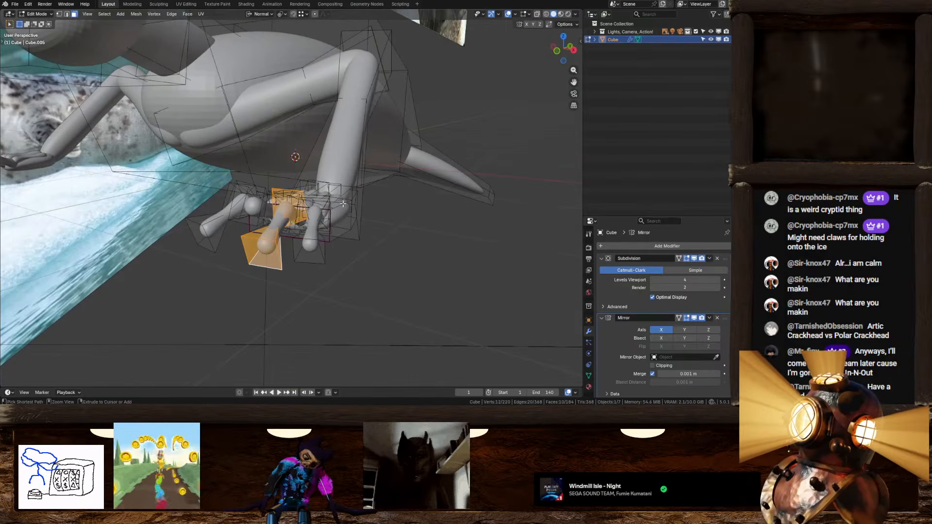
pyautogui.hotkey('ctrl', 'z')
pyautogui.hotkey('ctrl', 'z')
pyautogui.hotkey('ctrl', 'z')
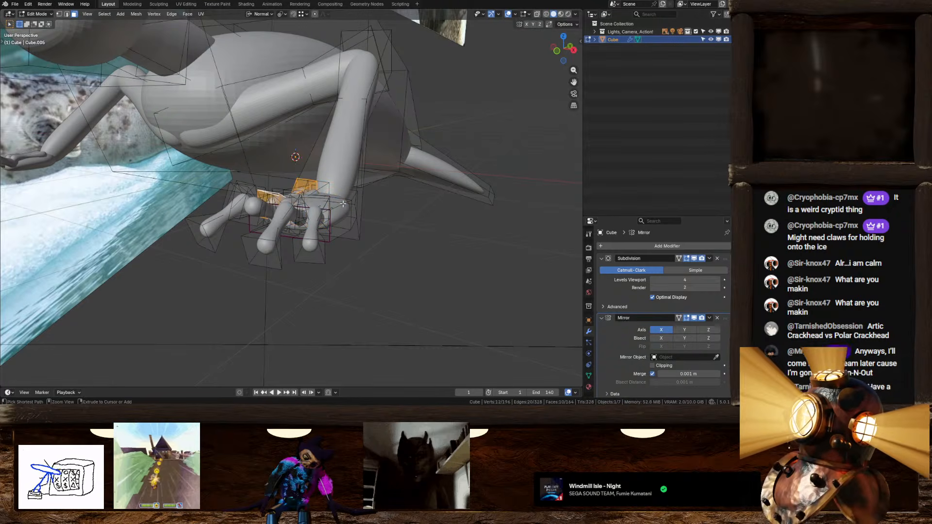
pyautogui.hotkey('ctrl', 'z')
pyautogui.hotkey('ctrl', 'z')
pyautogui.hotkey('ctrl', 'z')
pyautogui.hotkey('ctrl', 'z')
pyautogui.hotkey('ctrl', 'z')
# From the top view, duplicate the second finger's end segment about 0.019 m in X and 0.5 m in Y, onto the hand's back
pyautogui.moveTo(343, 204); pyautogui.dragTo(248, 257, button='middle')
pyautogui.click(565, 46)
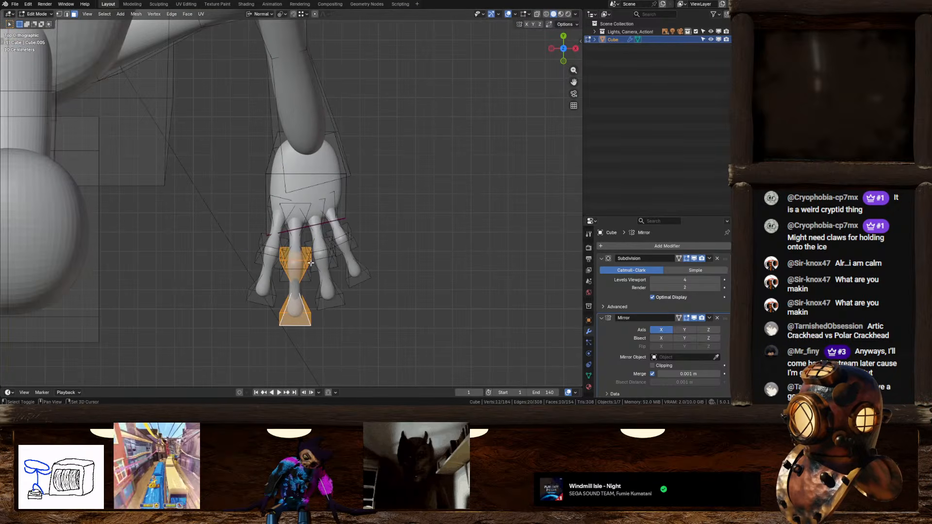
pyautogui.press('e')
pyautogui.click(315, 168)
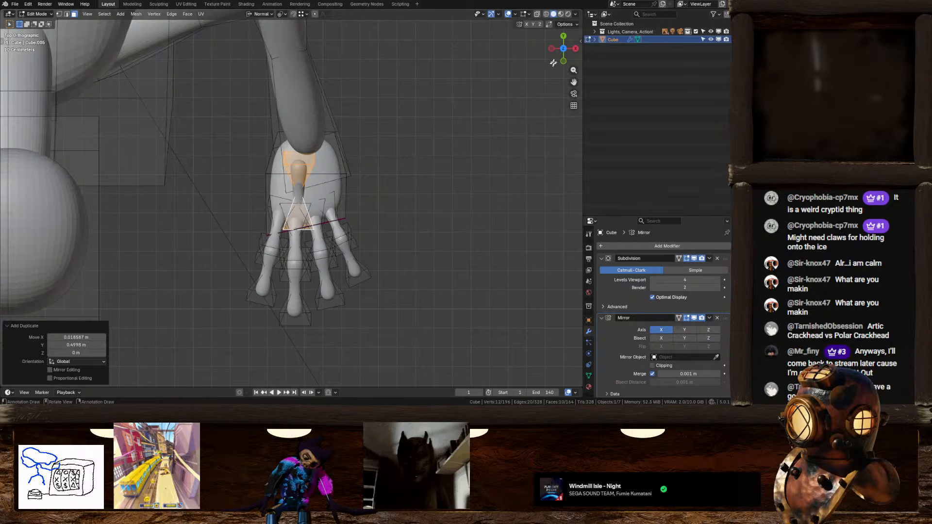
# From the right view, rotate the copy about 15.8° and a further 3.01°, and move it onto the back of the hand
pyautogui.click(576, 49)
pyautogui.press('r')
pyautogui.click(408, 143)
pyautogui.press('g')
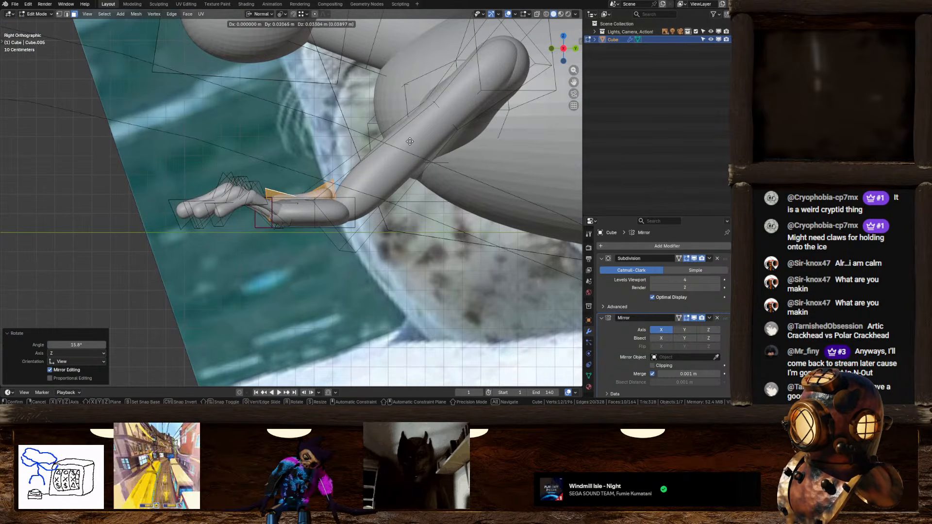
pyautogui.click(410, 141)
pyautogui.press('r')
pyautogui.click(409, 149)
pyautogui.scroll(1, 399, 187)
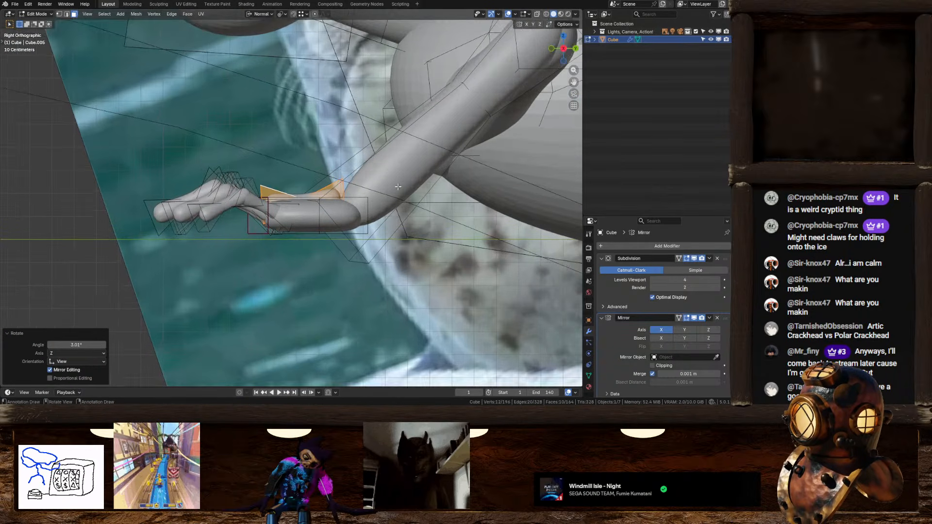
# Thin the segment with a Shrink/Fatten offset of about -0.031 m and reposition it about -0.0103 m in Y and 0.0103 m in Z
pyautogui.hotkey('alt', 's')
pyautogui.click(443, 184)
pyautogui.press('r')
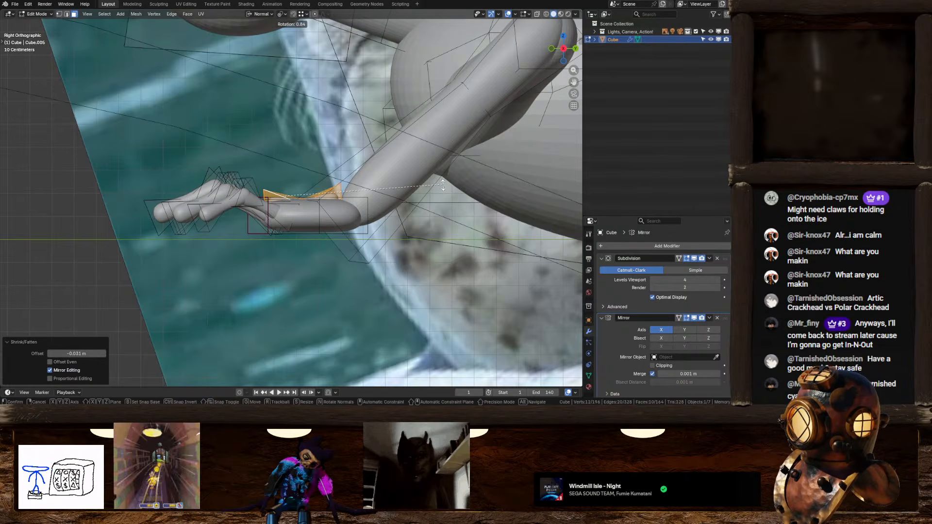
pyautogui.click(443, 185)
pyautogui.press('g')
pyautogui.click(440, 184)
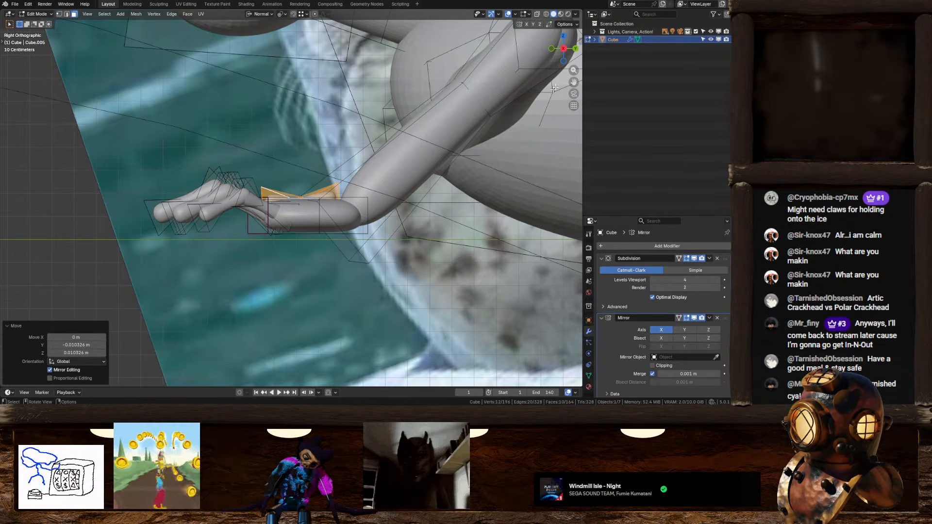
# From the top view, rotate the segment and shift it about -0.012 m and a further -0.003 m in X to align with the second finger
pyautogui.click(563, 37)
pyautogui.keyDown('ctrl'); pyautogui.moveTo(372, 189); pyautogui.dragTo(358, 162, button='middle'); pyautogui.keyUp('ctrl')
pyautogui.press('r')
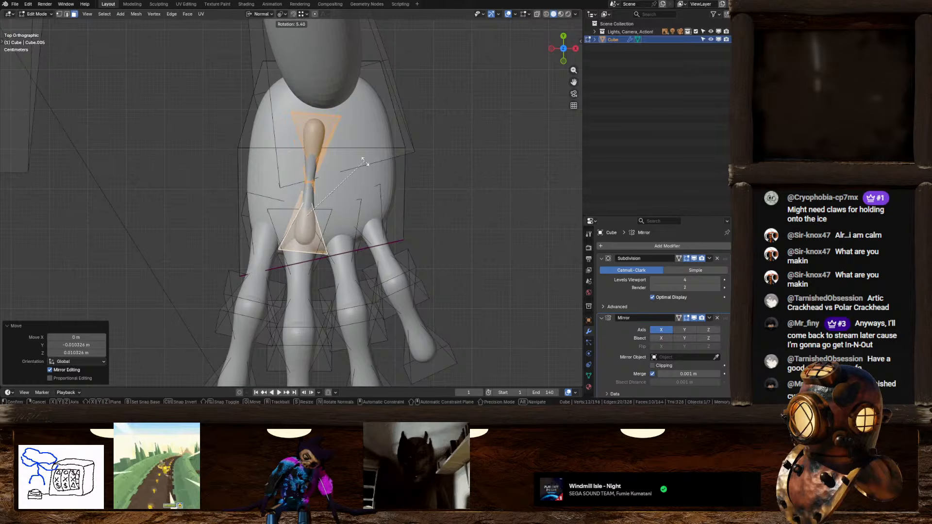
pyautogui.click(365, 164)
pyautogui.press('g')
pyautogui.press('r')
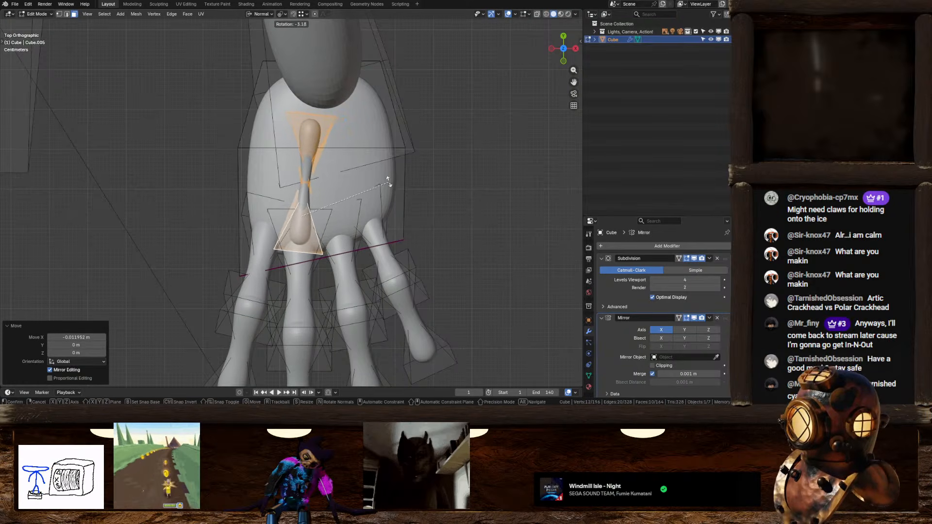
pyautogui.click(390, 177)
pyautogui.press('g')
pyautogui.click(390, 176)
# Duplicate the thin segment above the third finger's base and rotate the copy to follow that finger
pyautogui.press('g')
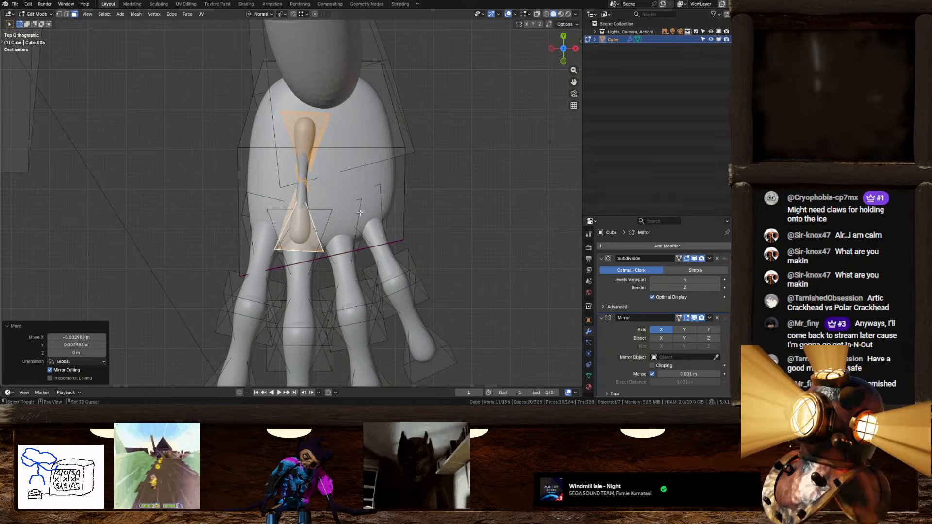
pyautogui.click(396, 211)
pyautogui.press('r')
pyautogui.click(416, 210)
pyautogui.press('g')
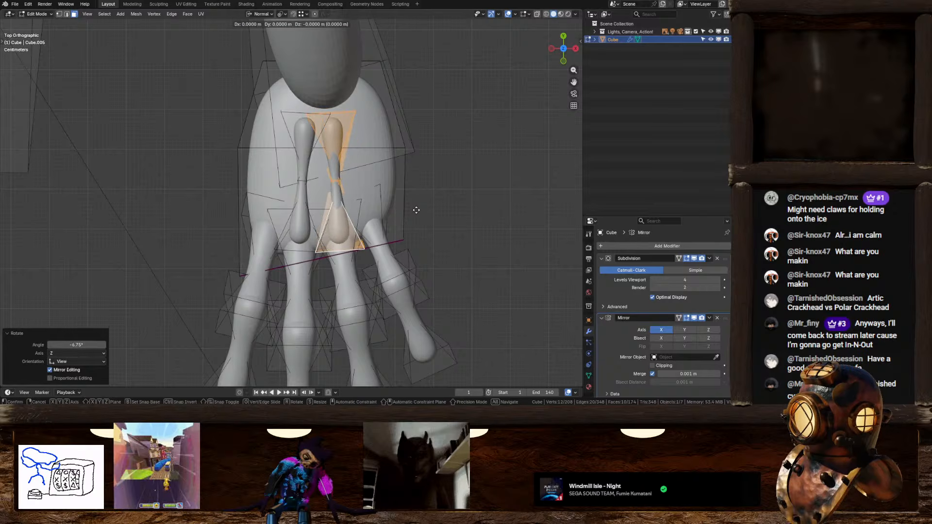
pyautogui.click(416, 211)
# Angle another copy, offset about 0.07 m in X and 0.04 m in Y, toward the outer finger and nudge it into line
pyautogui.press('r')
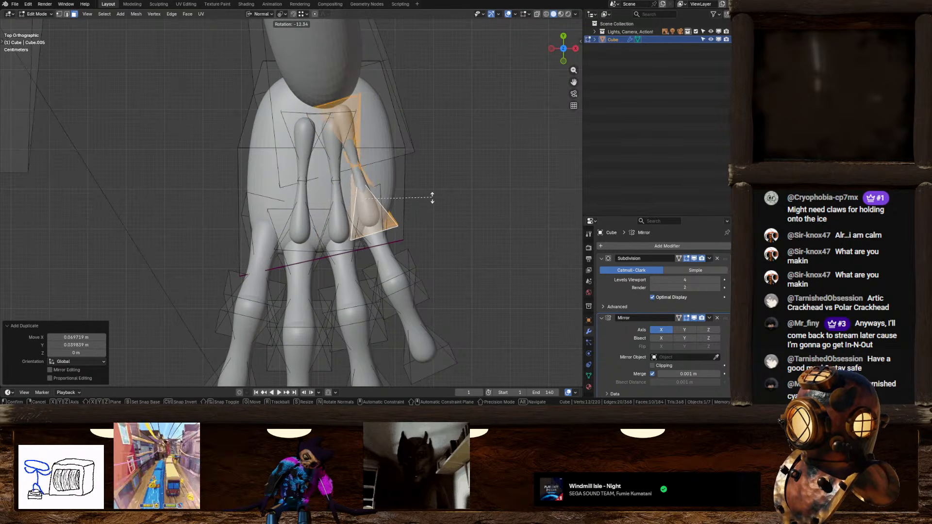
pyautogui.click(433, 199)
pyautogui.press('g')
pyautogui.click(434, 201)
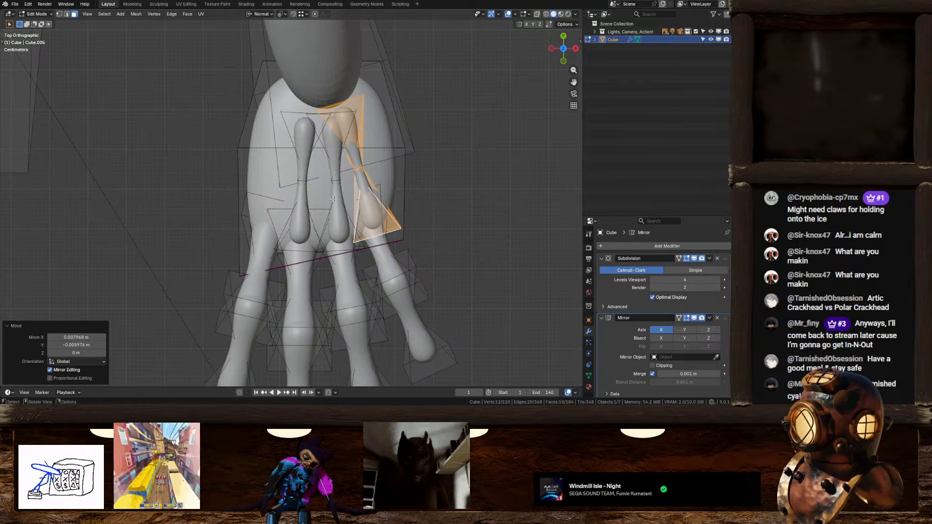
pyautogui.press('g')
pyautogui.click(396, 188)
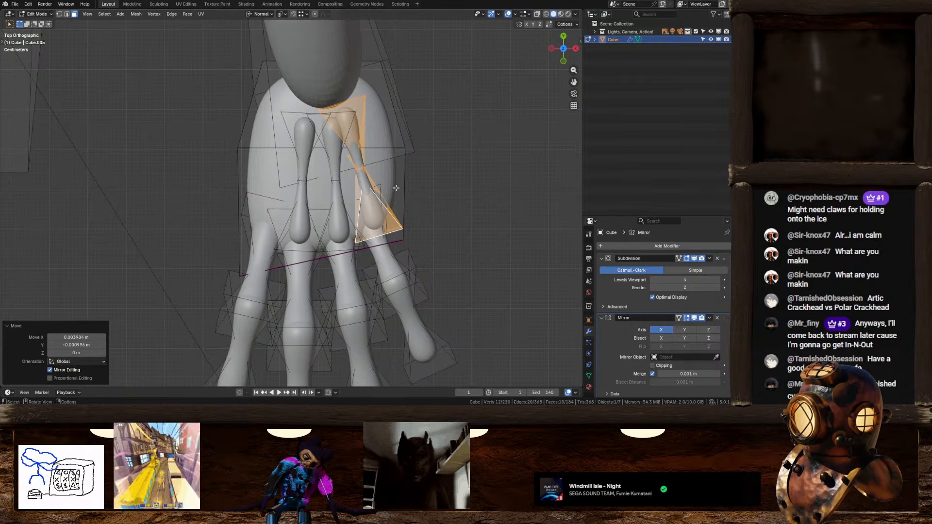
# Duplicate the segment above the first finger's base, rotate it about 33.8° and shift it about 0.004 m in X
pyautogui.hotkey('shift', 'd')
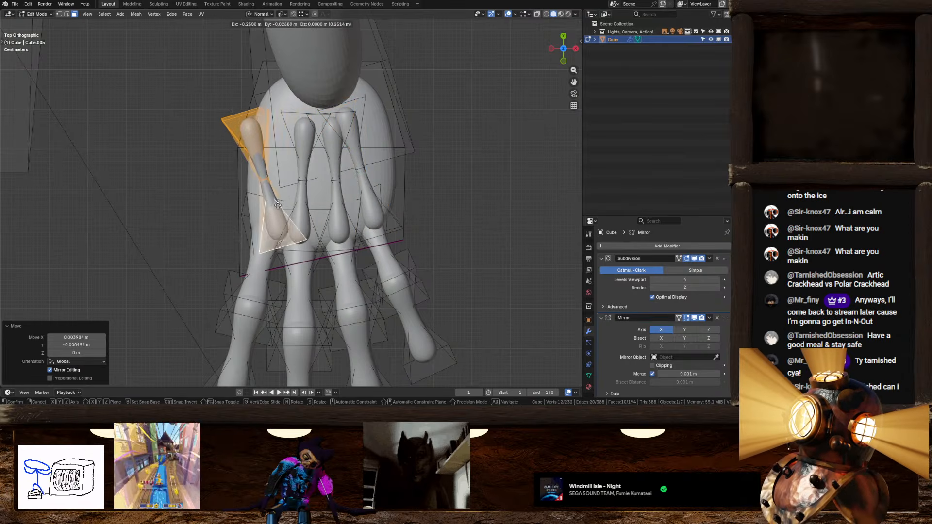
pyautogui.click(306, 172)
pyautogui.press('r')
pyautogui.click(341, 199)
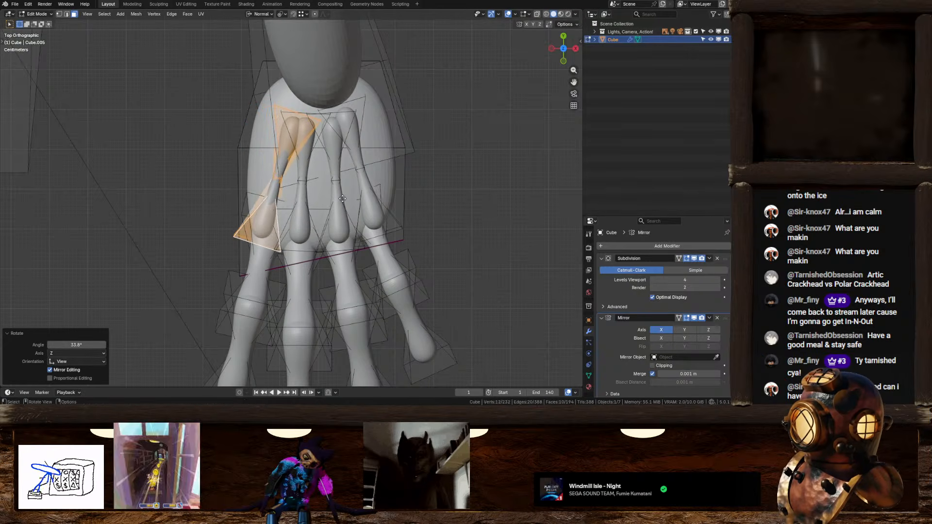
pyautogui.press('g')
pyautogui.click(344, 199)
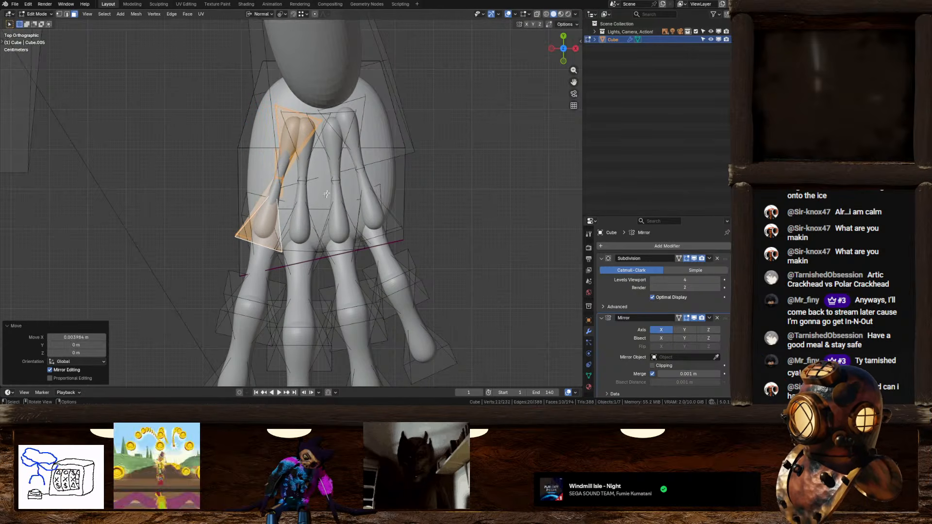
# Undo the three duplicated segments, leaving only the one above the second finger
pyautogui.moveTo(326, 195); pyautogui.dragTo(270, 228, button='middle')
pyautogui.hotkey('ctrl', 'z')
pyautogui.hotkey('ctrl', 'z')
pyautogui.hotkey('ctrl', 'z')
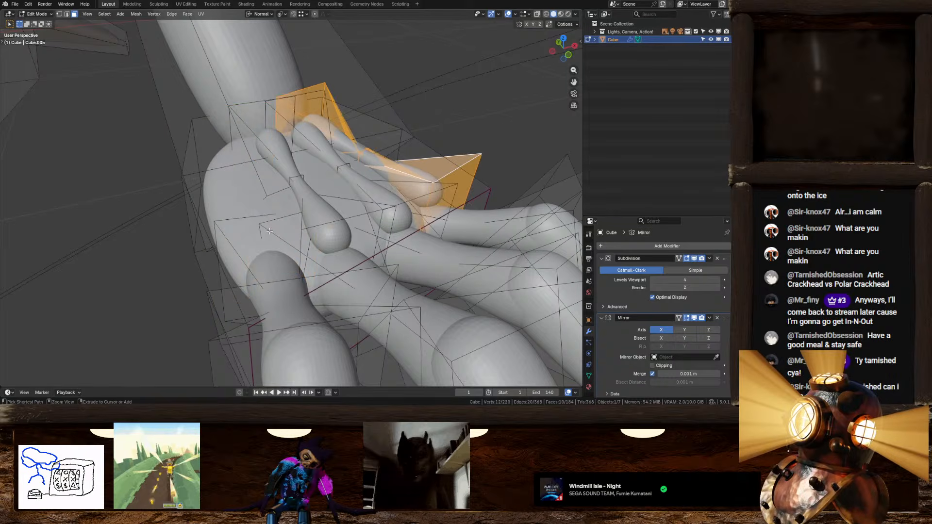
pyautogui.hotkey('ctrl', 'z')
pyautogui.hotkey('ctrl', 'z')
pyautogui.hotkey('ctrl', 'z')
pyautogui.hotkey('ctrl', 'z')
pyautogui.hotkey('ctrl', 'z')
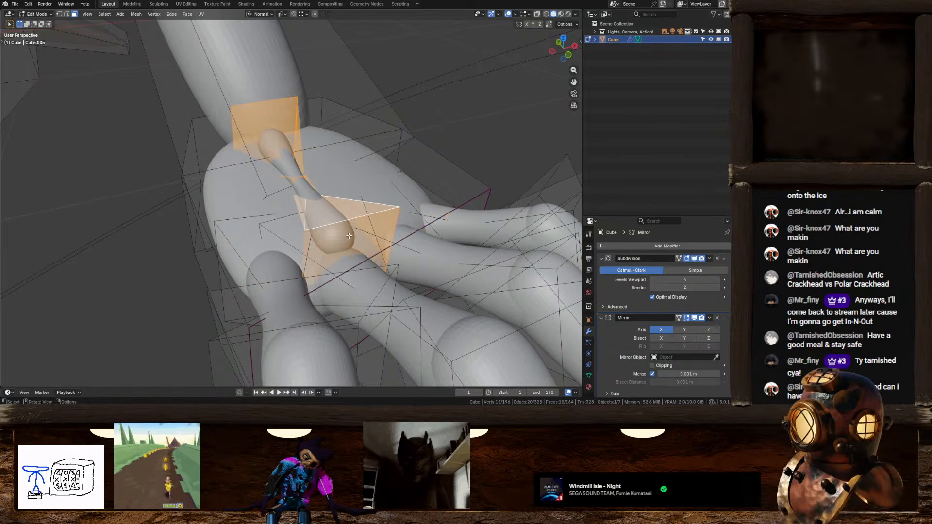
pyautogui.hotkey('ctrl', 'z')
pyautogui.hotkey('ctrl', 'z')
# Stretch the thin bone segment above the second finger about 1.2 times along its normal Z and move it about −0.023 m in Y
pyautogui.moveTo(464, 139); pyautogui.dragTo(401, 200, button='middle')
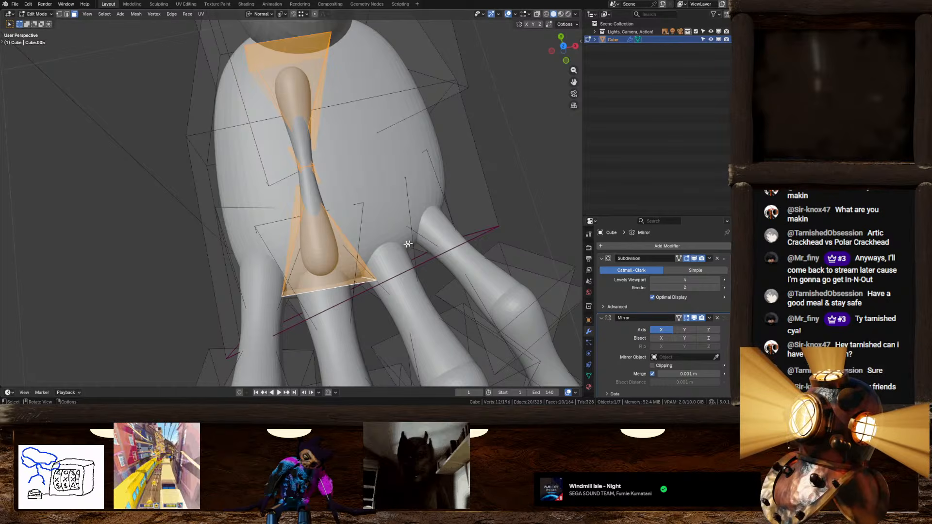
pyautogui.moveTo(407, 244); pyautogui.dragTo(367, 233, button='middle')
pyautogui.click(564, 43)
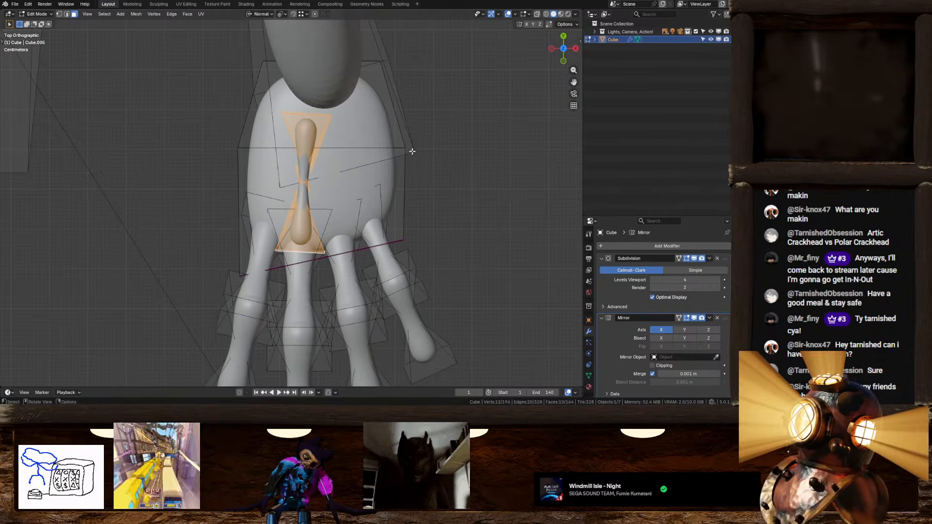
pyautogui.press('s')
pyautogui.press('z')
pyautogui.press('z')
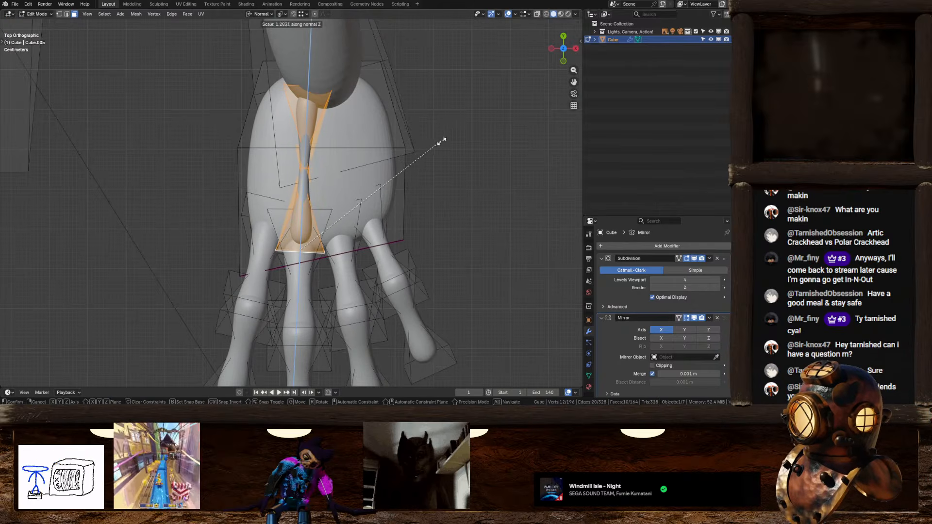
pyautogui.click(441, 141)
pyautogui.press('g')
pyautogui.click(418, 153)
# Lengthen the same segment by a further 1.114 along its normal Z, rotate it slightly and shift it about −0.004 m in X
pyautogui.press('s')
pyautogui.press('z')
pyautogui.press('z')
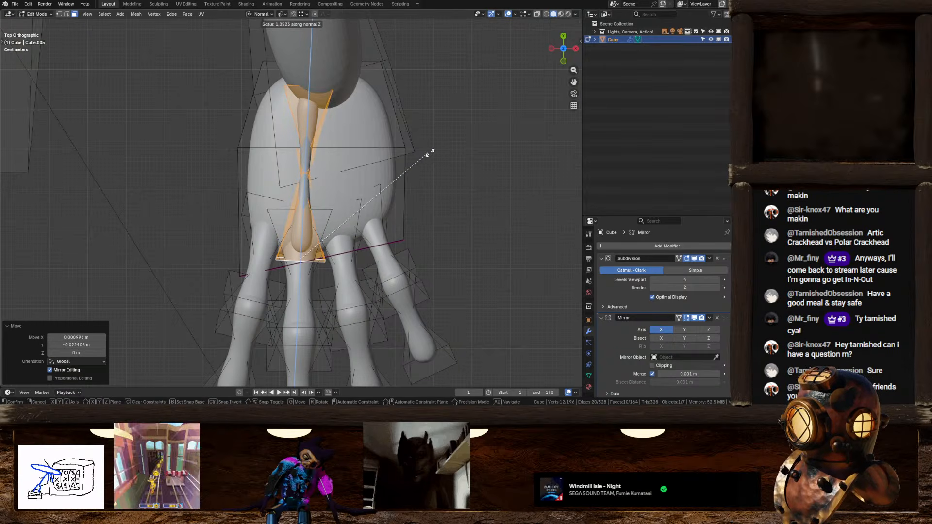
pyautogui.click(435, 149)
pyautogui.press('g')
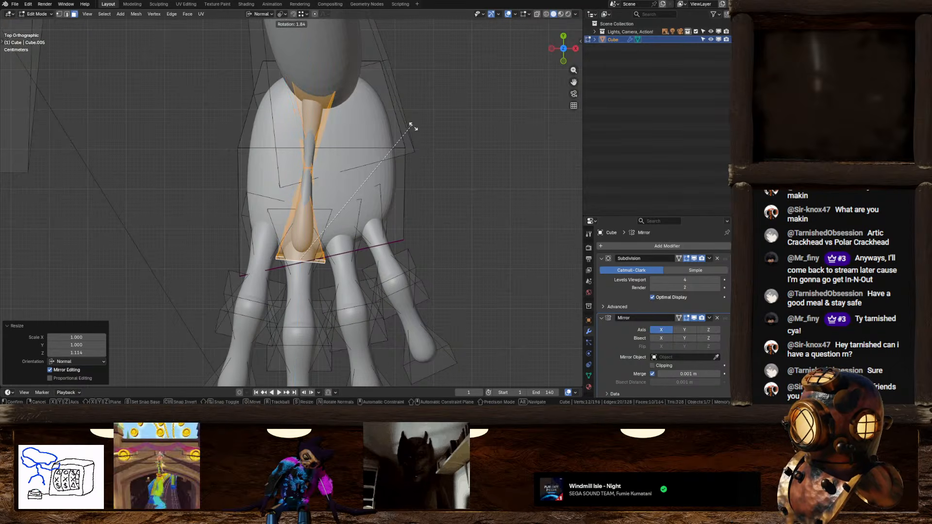
pyautogui.click(416, 133)
# Duplicate the segment above the first finger's base and rotate and nudge the copy to follow that finger
pyautogui.hotkey('shift', 'd')
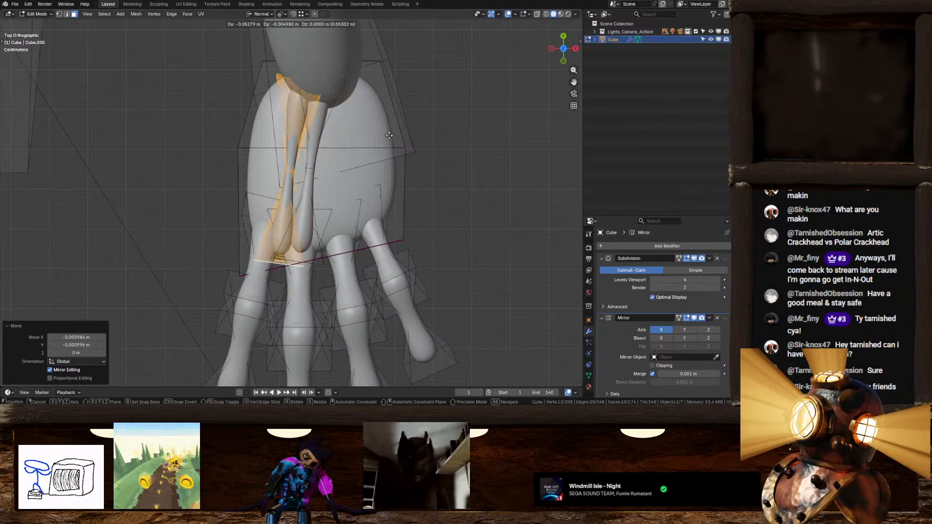
pyautogui.click(381, 134)
pyautogui.press('r')
pyautogui.click(398, 147)
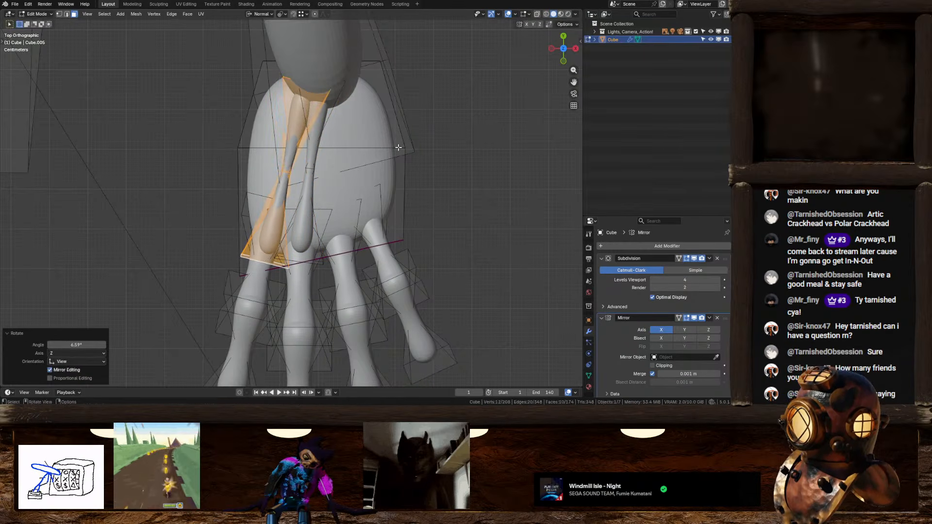
pyautogui.press('g')
pyautogui.click(392, 142)
pyautogui.press('r')
pyautogui.click(394, 147)
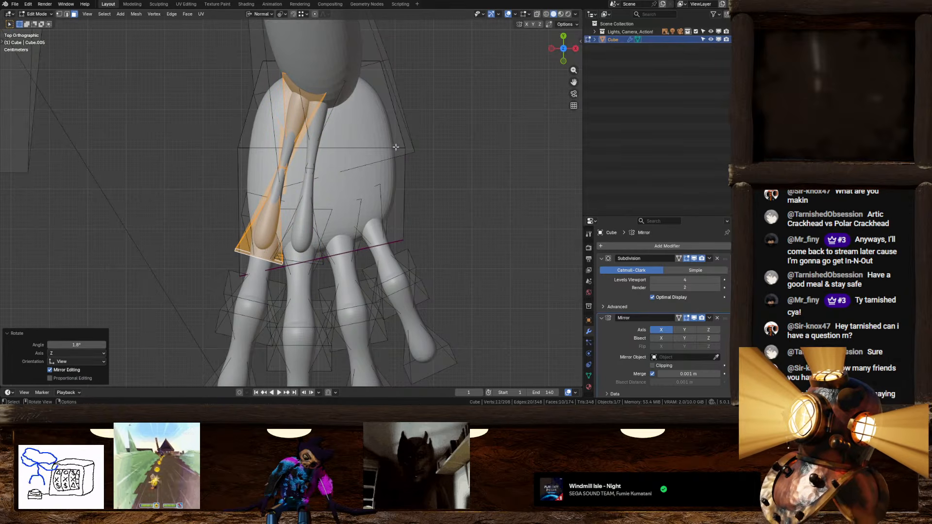
# Lower the first finger's segment about 0.018 m along Z
pyautogui.moveTo(394, 147); pyautogui.dragTo(353, 193, button='middle')
pyautogui.press('g')
pyautogui.press('z')
pyautogui.click(427, 107)
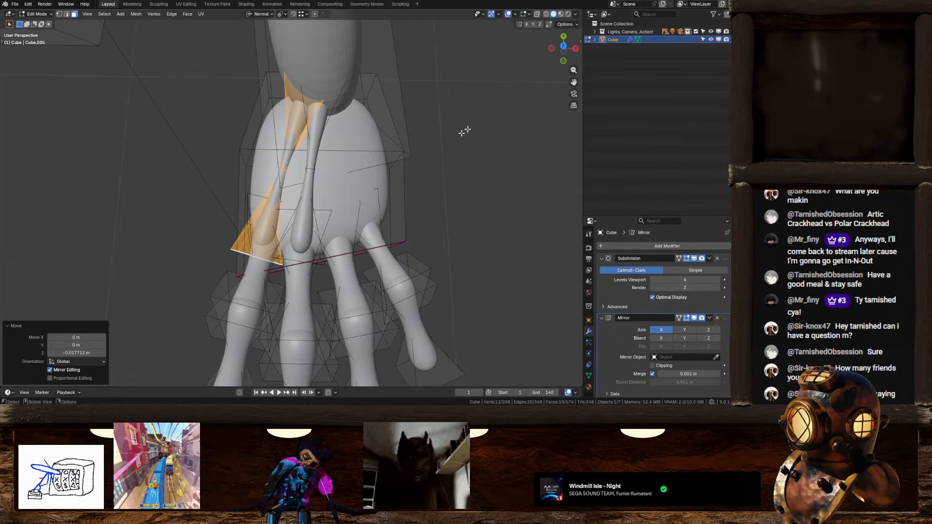
# Duplicate the second finger's whole segment for the third finger, rotating it about −14.1° and shifting it about 0.033 m in X
pyautogui.click(564, 46)
pyautogui.click(316, 244)
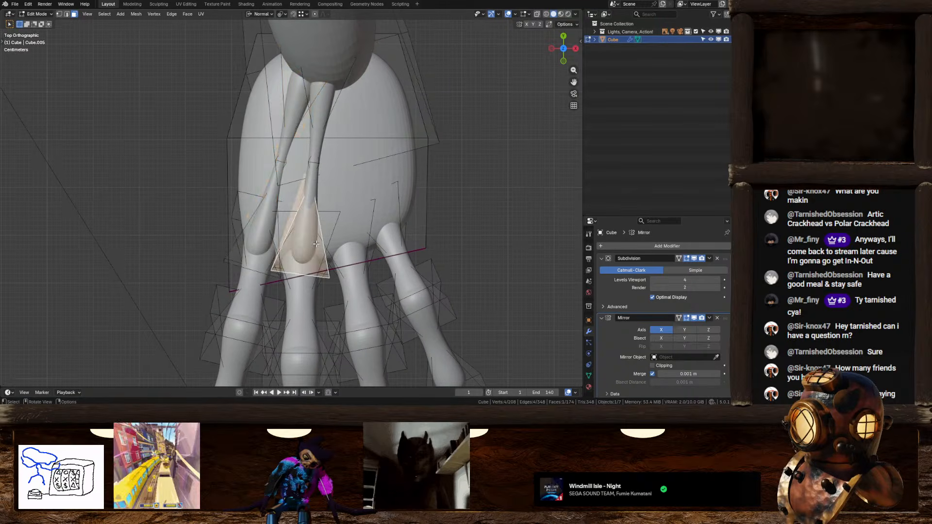
pyautogui.hotkey('ctrl', 'l')
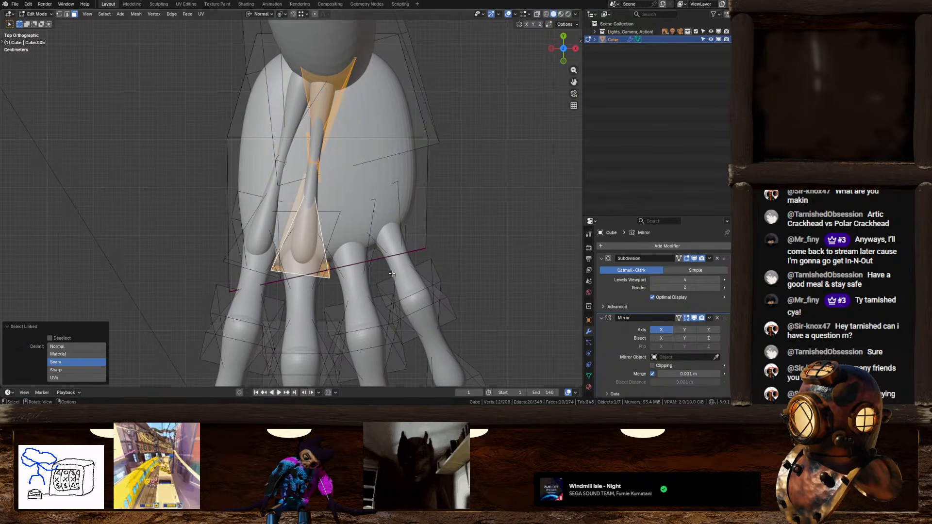
pyautogui.press('r')
pyautogui.click(436, 275)
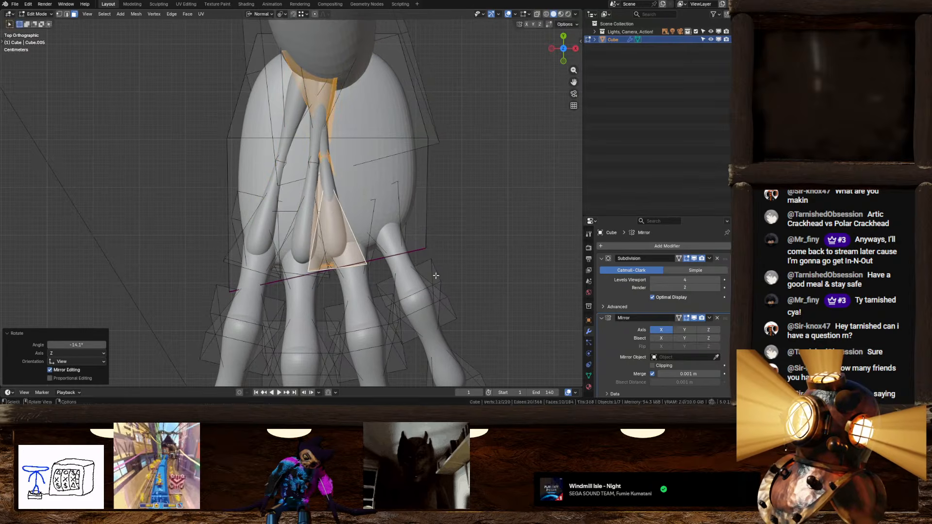
pyautogui.press('g')
pyautogui.click(449, 271)
pyautogui.press('r')
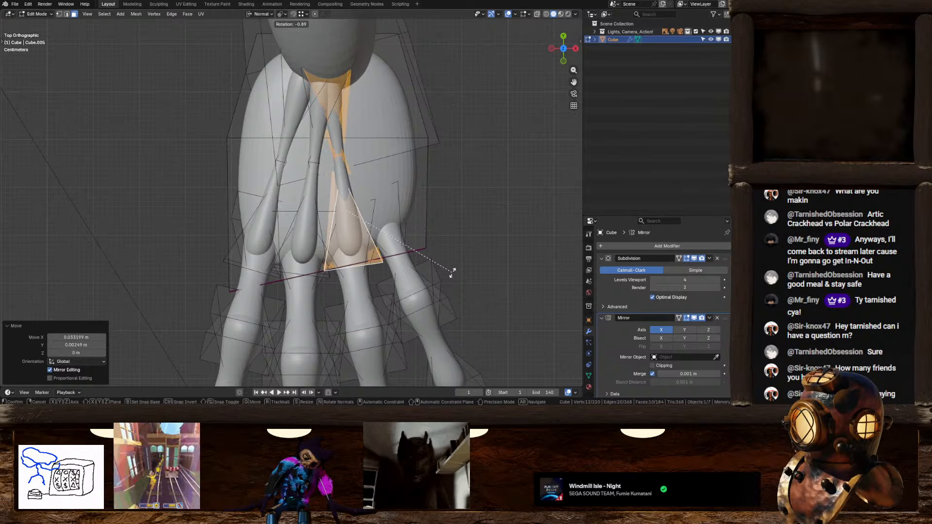
pyautogui.click(452, 273)
# Angle another copy, offset about 0.065 m in X and 0.025 m in Y, toward the outer finger and nudge it into line
pyautogui.press('r')
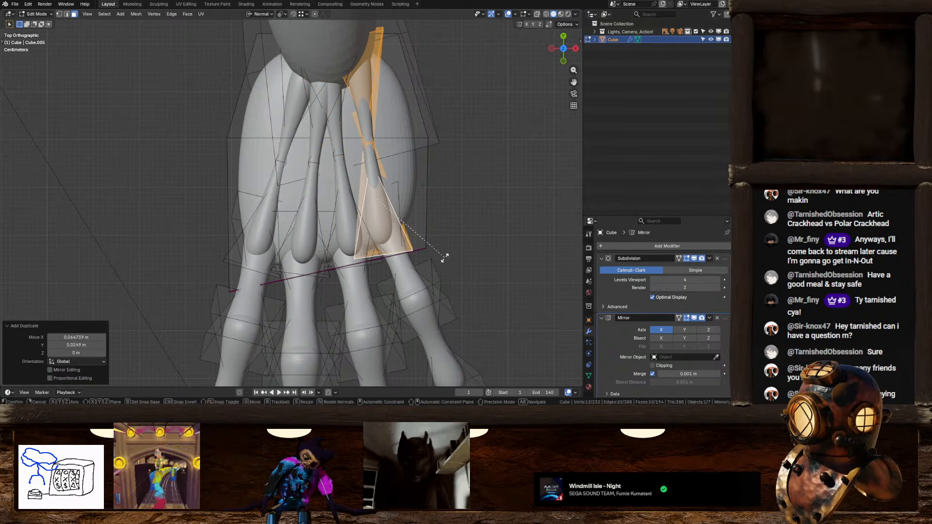
pyautogui.click(441, 255)
pyautogui.hotkey('shift', 'd')
pyautogui.click(460, 260)
pyautogui.press('r')
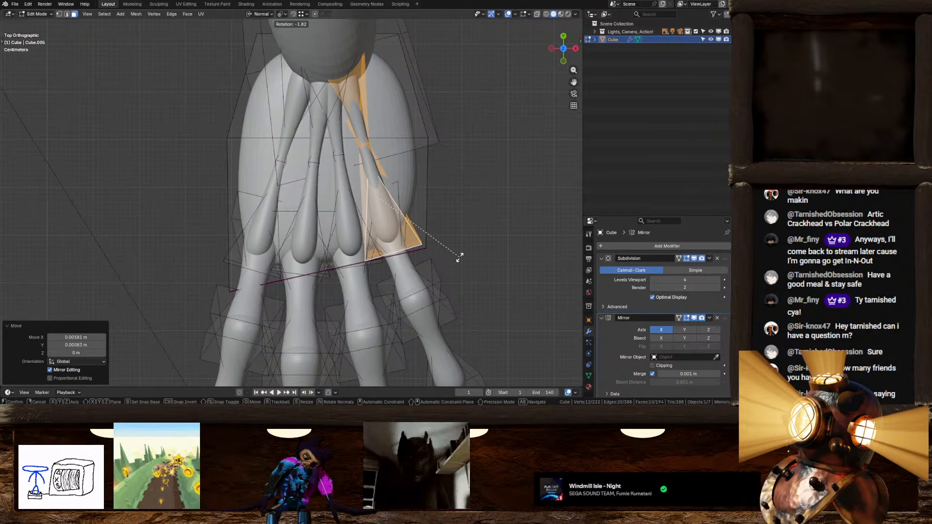
pyautogui.click(459, 255)
pyautogui.press('g')
pyautogui.click(458, 264)
# Lower the outer finger's segment about 0.011 m along Z
pyautogui.moveTo(458, 264); pyautogui.dragTo(395, 281, button='middle')
pyautogui.press('g')
pyautogui.press('z')
pyautogui.click(397, 181)
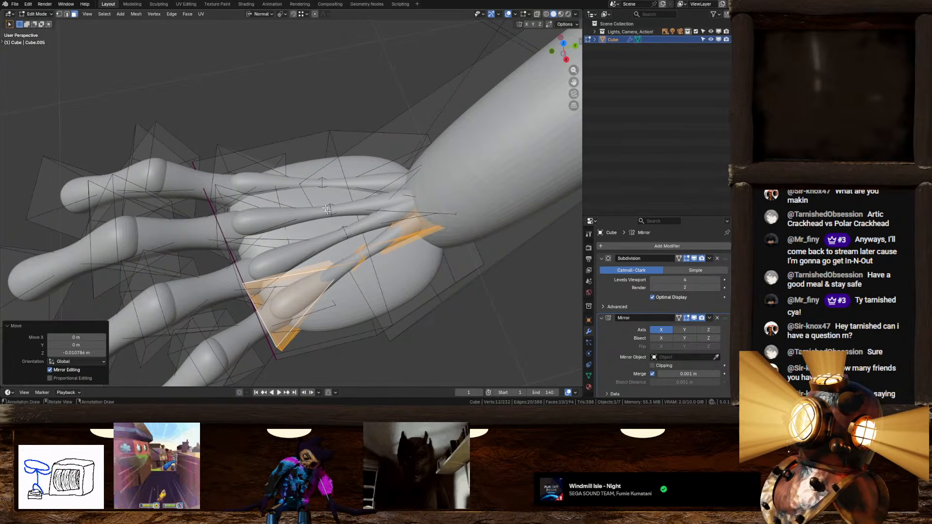
# Select the edge loop around the middle of the palm and narrow it along its normal Y
pyautogui.click(67, 13)
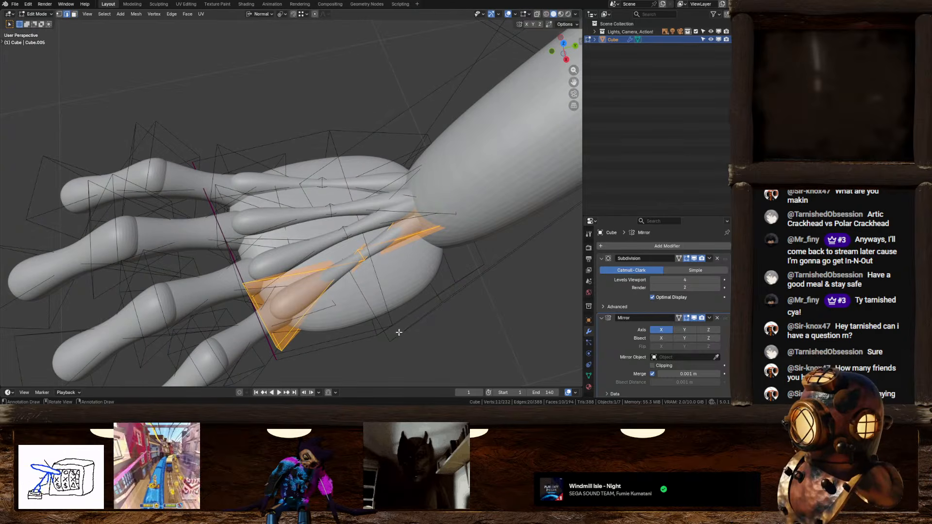
pyautogui.keyDown('alt'); pyautogui.click(383, 330); pyautogui.keyUp('alt')
pyautogui.moveTo(383, 329); pyautogui.dragTo(440, 306, button='middle')
pyautogui.press('s')
pyautogui.press('x')
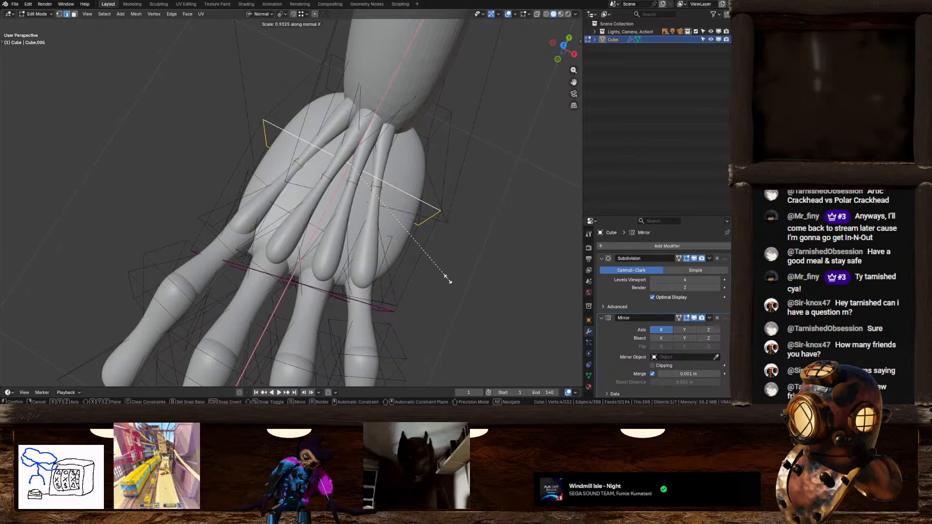
pyautogui.press('y')
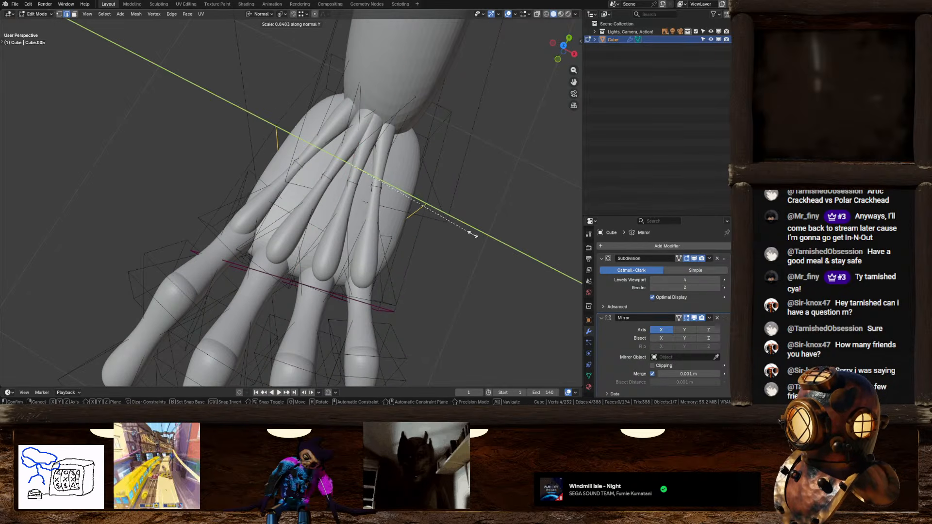
pyautogui.click(462, 228)
# Select the vertical edge beside the first finger's base and adjust its position along X
pyautogui.moveTo(462, 228); pyautogui.dragTo(311, 269, button='middle')
pyautogui.click(317, 208)
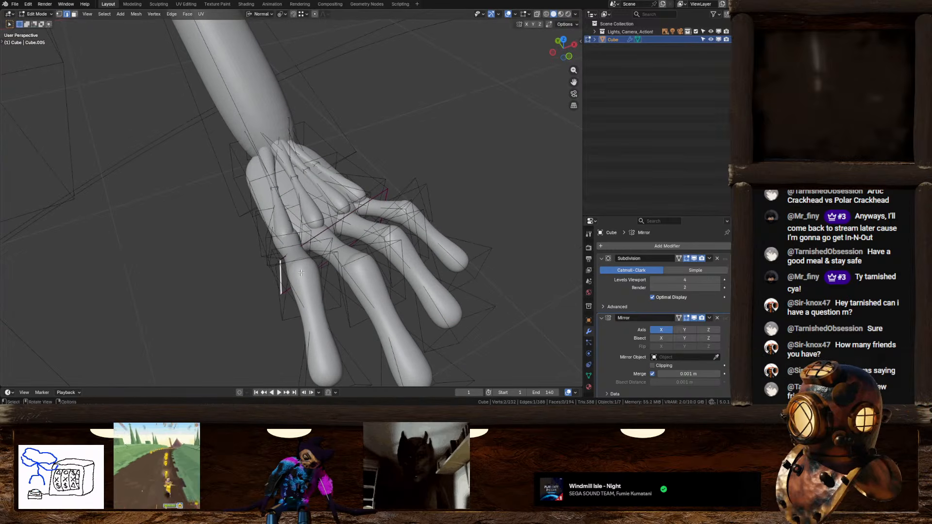
pyautogui.press('g')
pyautogui.press('y')
pyautogui.press('x')
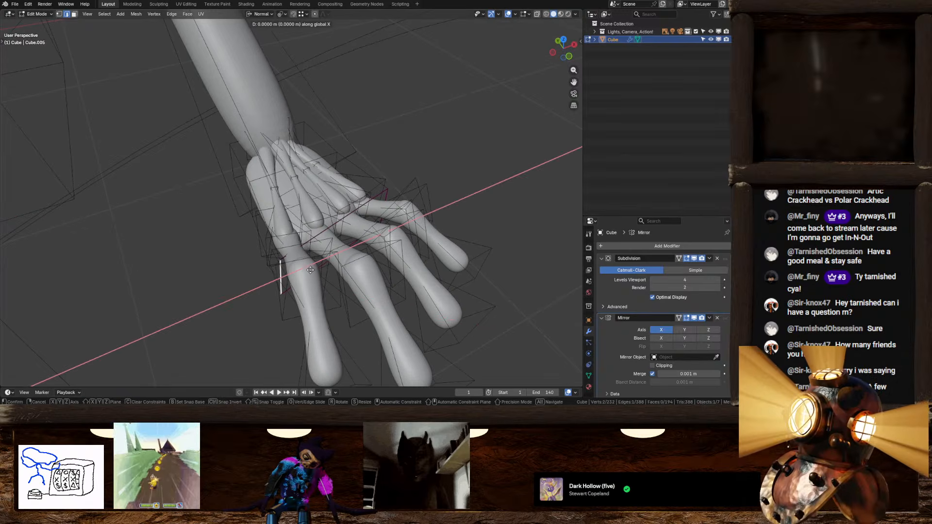
pyautogui.click(301, 273)
# Raise the palm's lower edge beneath the finger bases slightly along Z
pyautogui.moveTo(302, 272); pyautogui.dragTo(241, 208, button='middle')
pyautogui.click(253, 229)
pyautogui.press('g')
pyautogui.press('z')
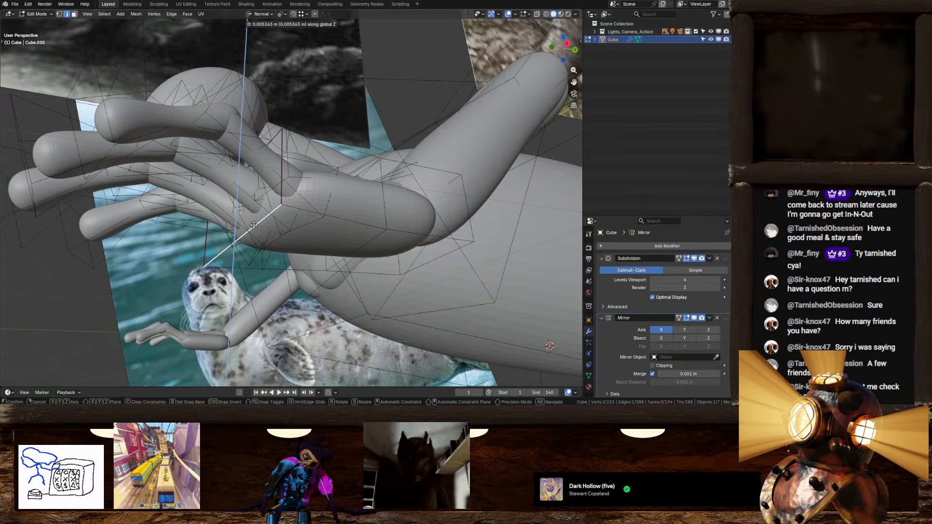
pyautogui.click(254, 222)
# Return to Object Mode and add a Remesh modifier to the creature
pyautogui.moveTo(254, 222); pyautogui.dragTo(295, 197, button='middle')
pyautogui.scroll(-4, 311, 303)
pyautogui.press('Tab')
pyautogui.moveTo(356, 219); pyautogui.dragTo(278, 246, button='middle')
pyautogui.scroll(4, 277, 245)
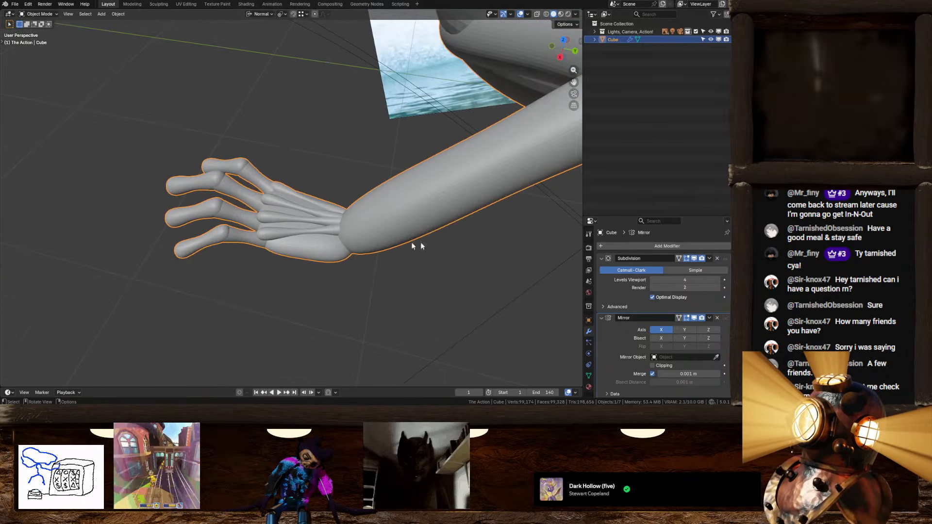
pyautogui.click(641, 246)
pyautogui.press('space')
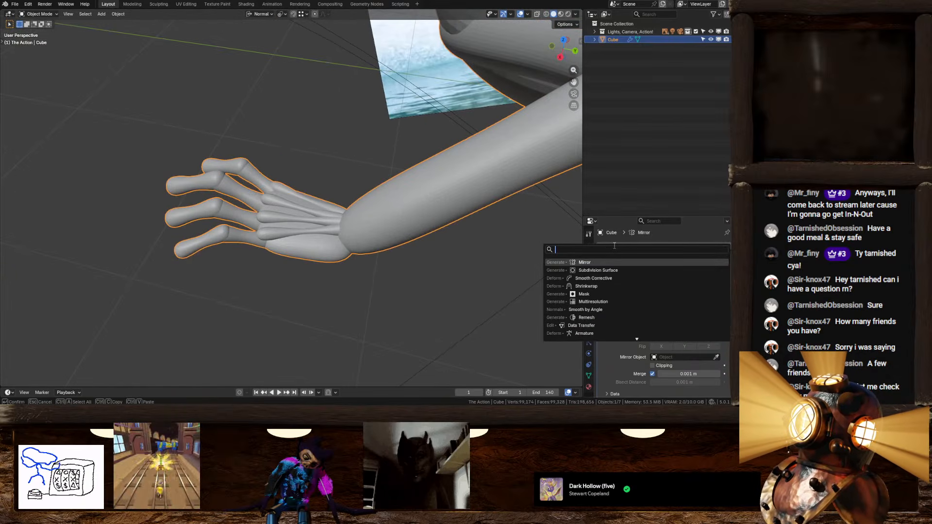
pyautogui.write('r')
pyautogui.click(597, 265)
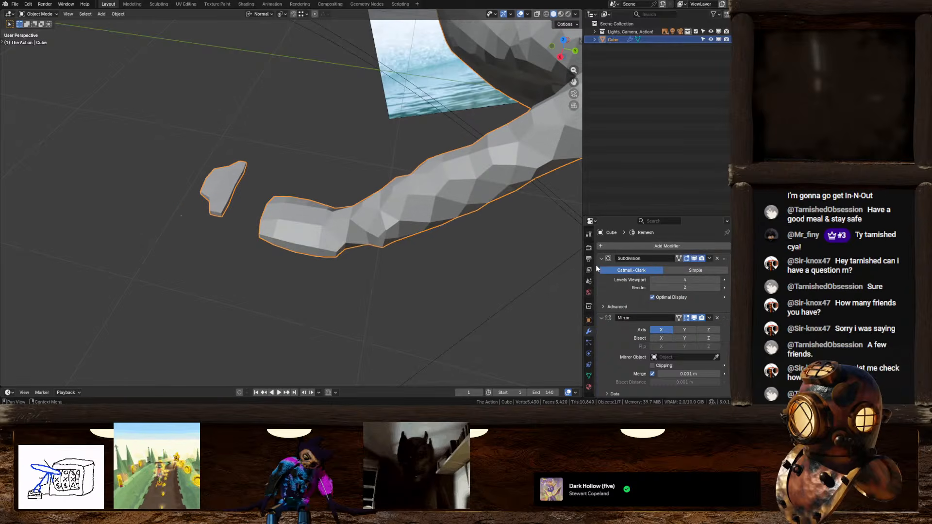
pyautogui.scroll(-3, 640, 340)
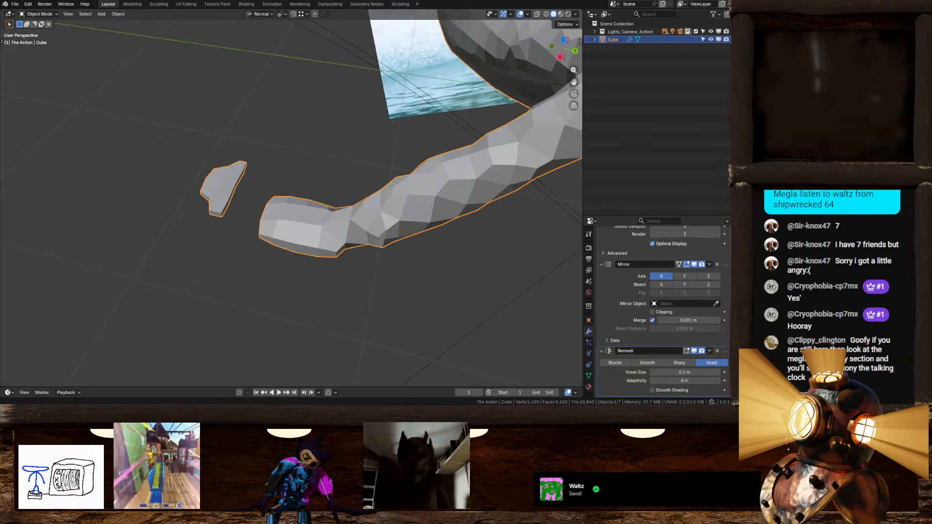
# Refine the Remesh modifier's voxel size to 0.015 m so the fingers and hand bones are captured
pyautogui.moveTo(453, 262); pyautogui.dragTo(425, 259, button='middle')
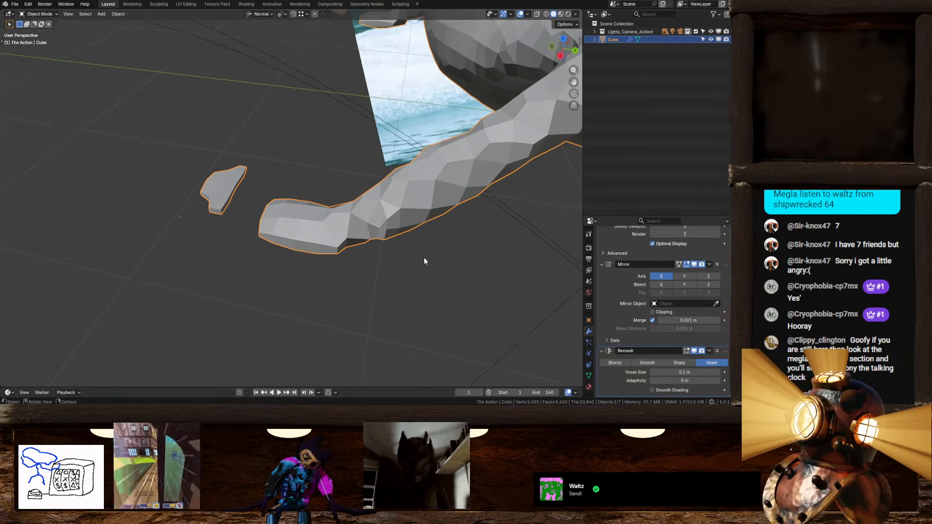
pyautogui.moveTo(694, 374); pyautogui.dragTo(614, 374)
pyautogui.moveTo(354, 268); pyautogui.dragTo(382, 265, button='middle')
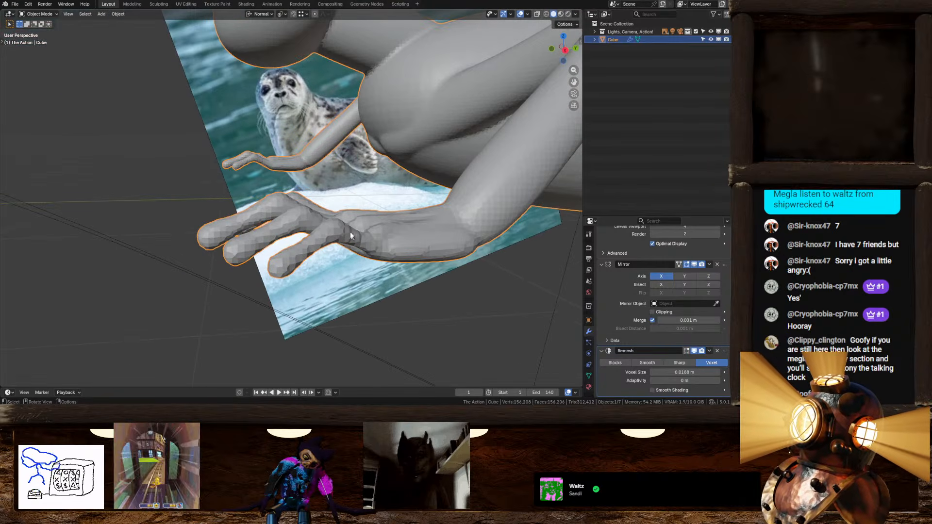
pyautogui.moveTo(351, 234); pyautogui.dragTo(366, 237, button='middle')
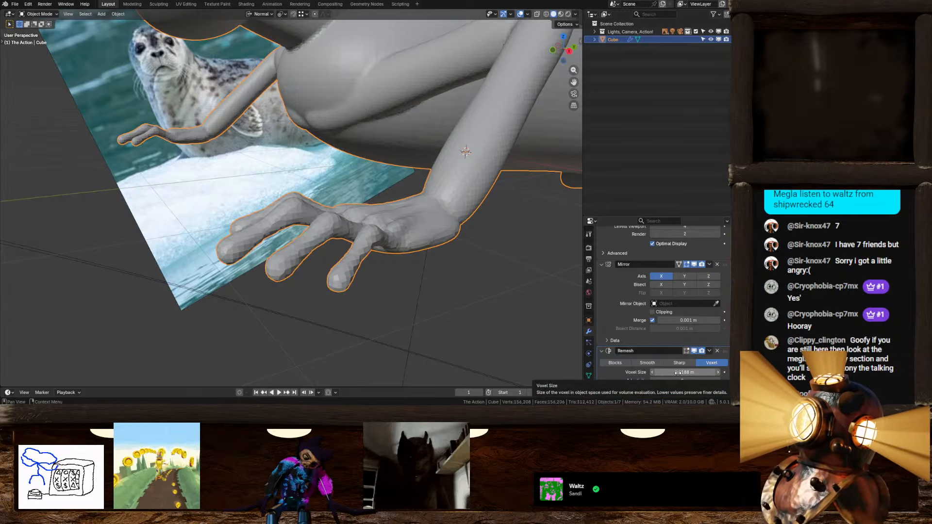
pyautogui.moveTo(677, 372); pyautogui.dragTo(692, 376)
pyautogui.click(659, 372)
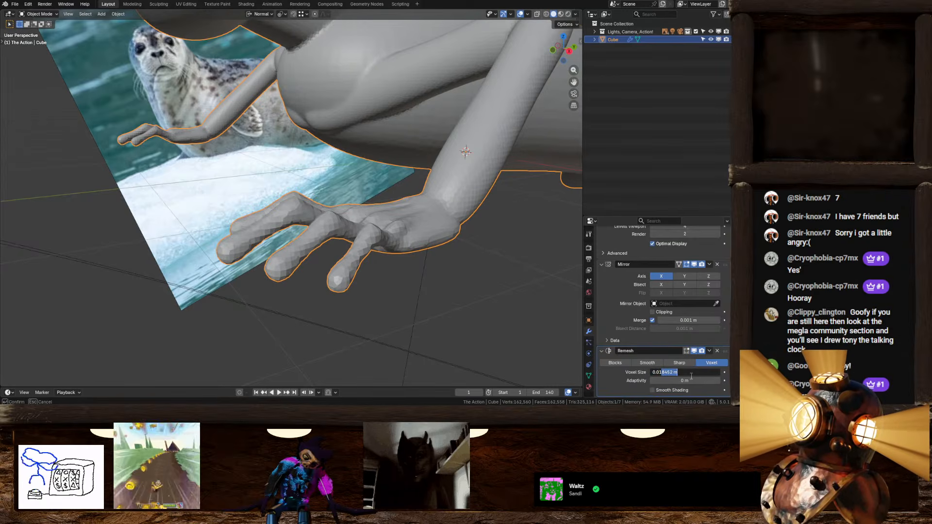
pyautogui.write('5')
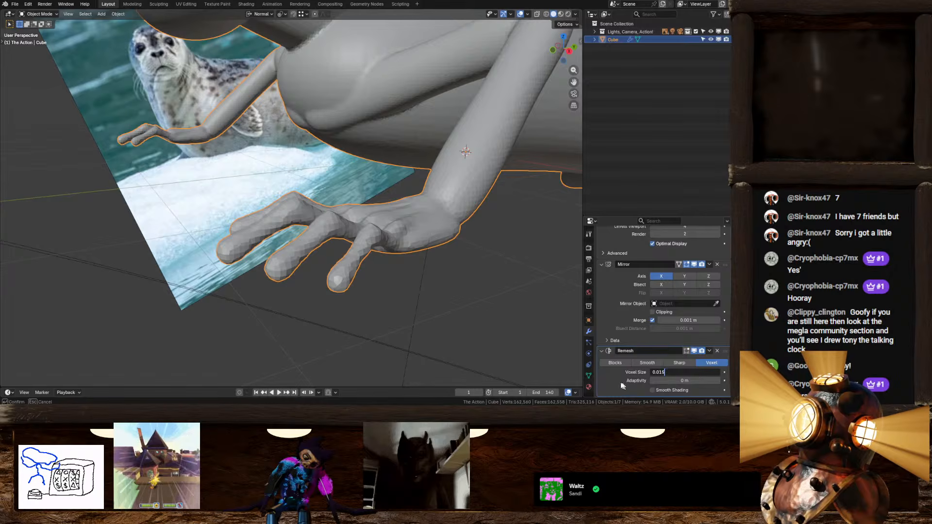
pyautogui.press('Return')
# Turn off the Remesh modifier's viewport display and return the creature mesh to Edit Mode
pyautogui.moveTo(443, 249); pyautogui.dragTo(426, 293, button='middle')
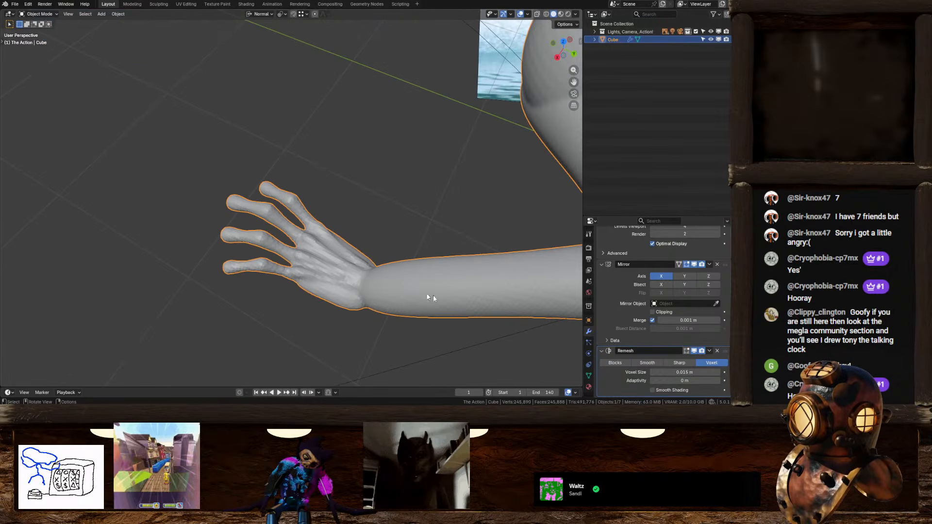
pyautogui.click(694, 350)
pyautogui.moveTo(369, 292); pyautogui.dragTo(382, 263, button='middle')
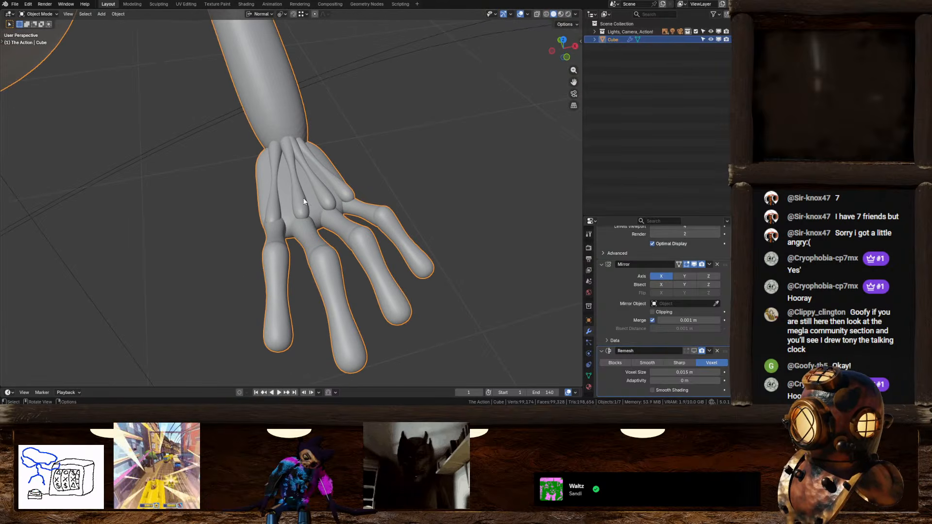
pyautogui.press('Tab')
pyautogui.moveTo(305, 206); pyautogui.dragTo(204, 193, button='middle')
pyautogui.scroll(-2, 277, 204)
pyautogui.keyDown('shift'); pyautogui.moveTo(315, 226); pyautogui.dragTo(277, 197, button='middle'); pyautogui.keyUp('shift')
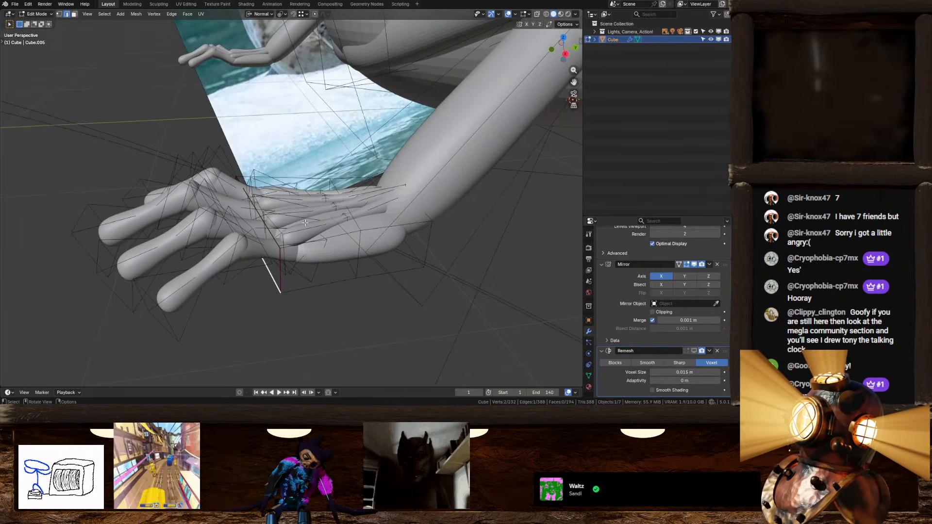
pyautogui.click(302, 234)
pyautogui.hotkey('ctrl', 'l')
pyautogui.moveTo(303, 234); pyautogui.dragTo(236, 237, button='middle')
pyautogui.click(219, 233)
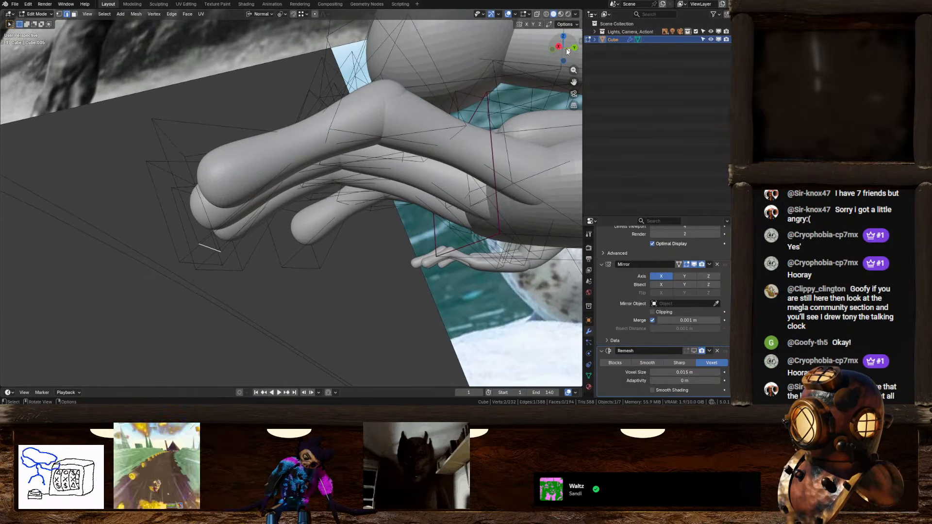
pyautogui.click(282, 14)
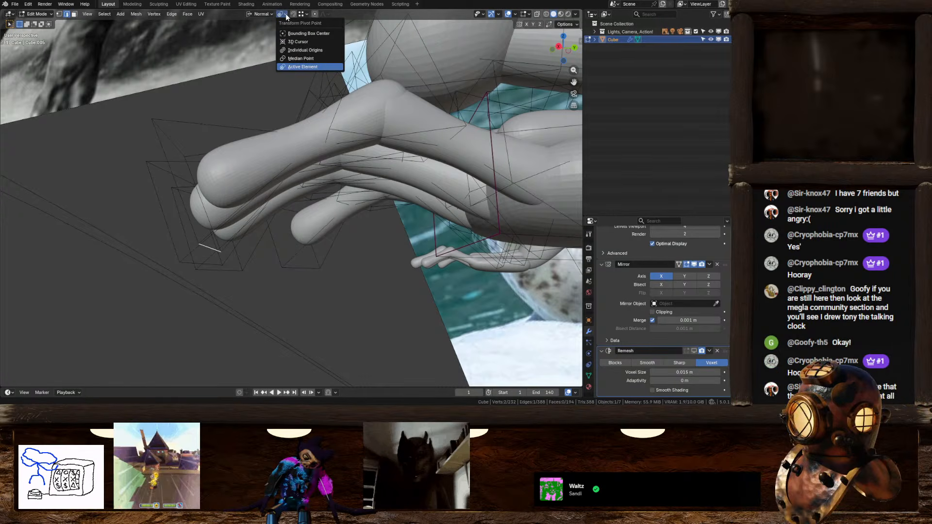
pyautogui.press('g')
pyautogui.press('z')
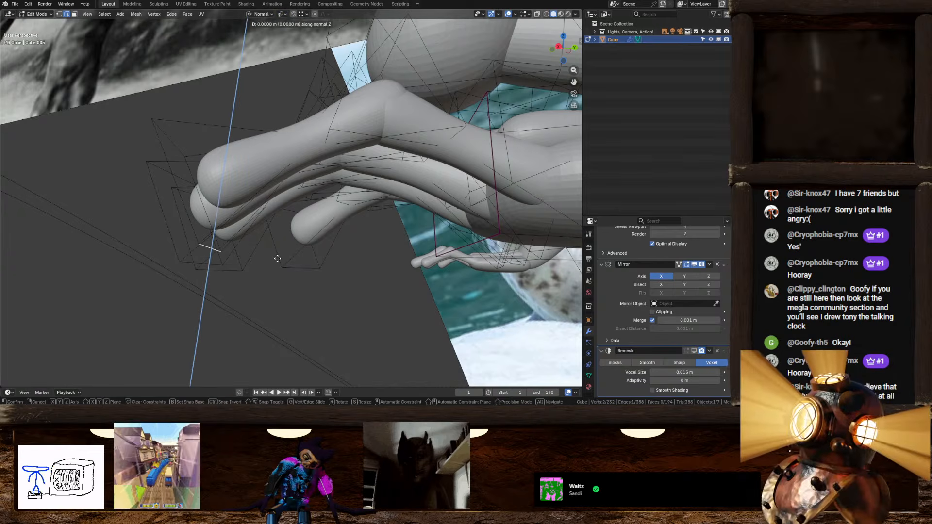
pyautogui.rightClick(281, 228)
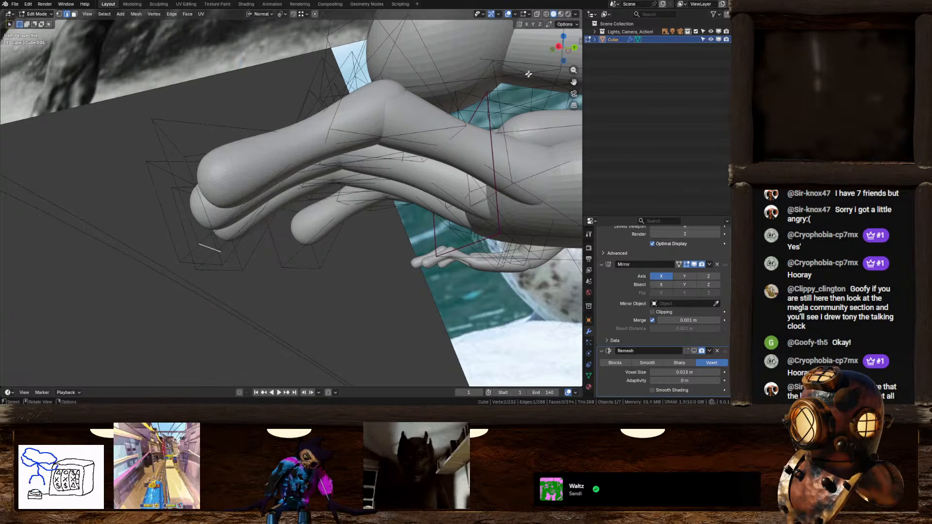
pyautogui.click(559, 47)
pyautogui.press('g')
pyautogui.press('z')
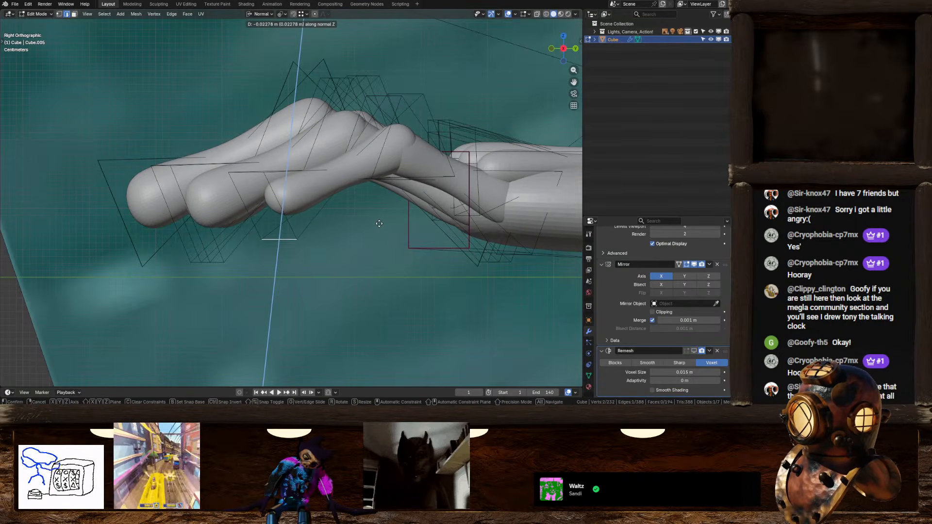
pyautogui.press('z')
pyautogui.keyDown('alt'); pyautogui.moveTo(379, 224); pyautogui.dragTo(352, 230, button='middle'); pyautogui.keyUp('alt')
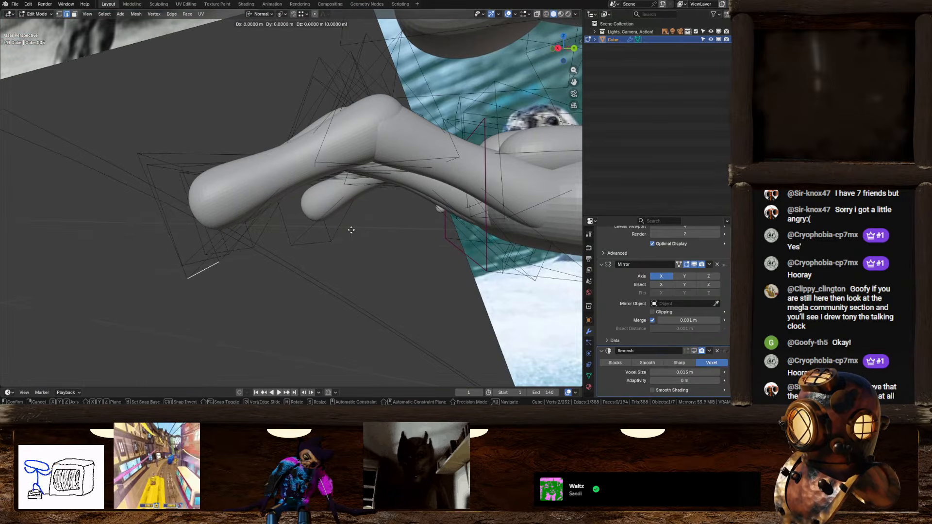
pyautogui.press('y')
pyautogui.press('x')
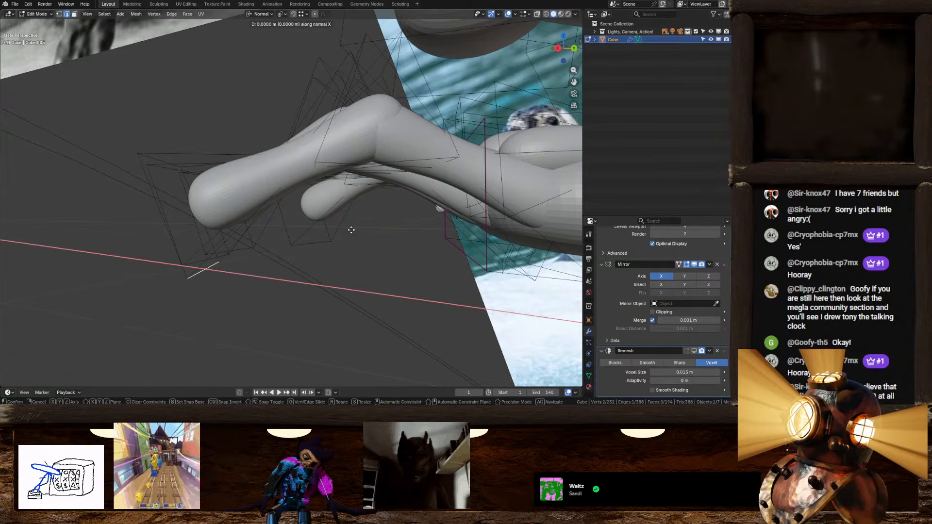
pyautogui.press('z')
pyautogui.rightClick(351, 229)
pyautogui.moveTo(345, 231); pyautogui.dragTo(264, 208, button='middle')
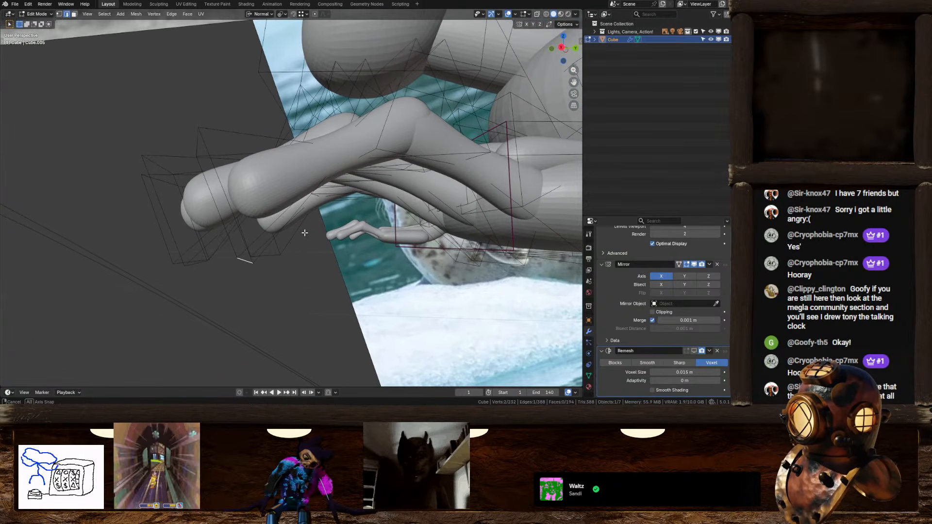
# Select the end face of the outermost fingertip and rotate it about -33.3° around its normal Y axis
pyautogui.click(94, 51)
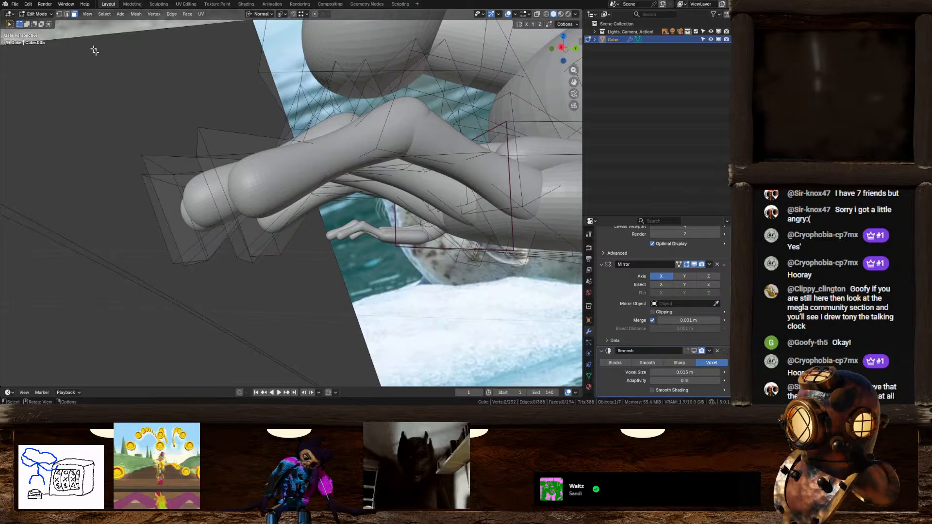
pyautogui.click(210, 204)
pyautogui.click(562, 48)
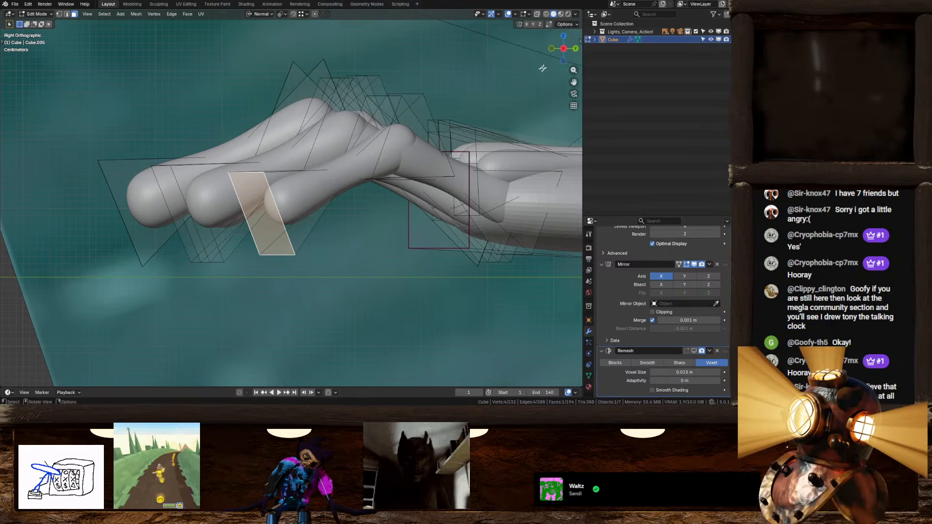
pyautogui.moveTo(422, 212)
pyautogui.mouseDown(button='middle')
pyautogui.moveTo(363, 229)
pyautogui.moveTo(412, 208)
pyautogui.mouseUp(button='middle')
pyautogui.press('r')
pyautogui.press('y')
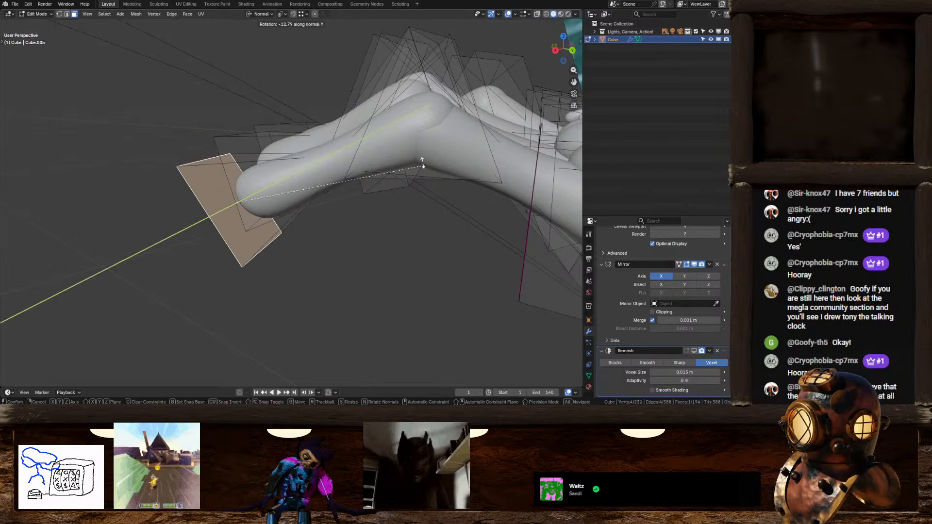
pyautogui.click(432, 90)
pyautogui.moveTo(432, 90); pyautogui.dragTo(381, 153, button='middle')
pyautogui.moveTo(409, 151)
pyautogui.mouseDown(button='middle')
pyautogui.moveTo(415, 178)
pyautogui.moveTo(413, 164)
pyautogui.mouseUp(button='middle')
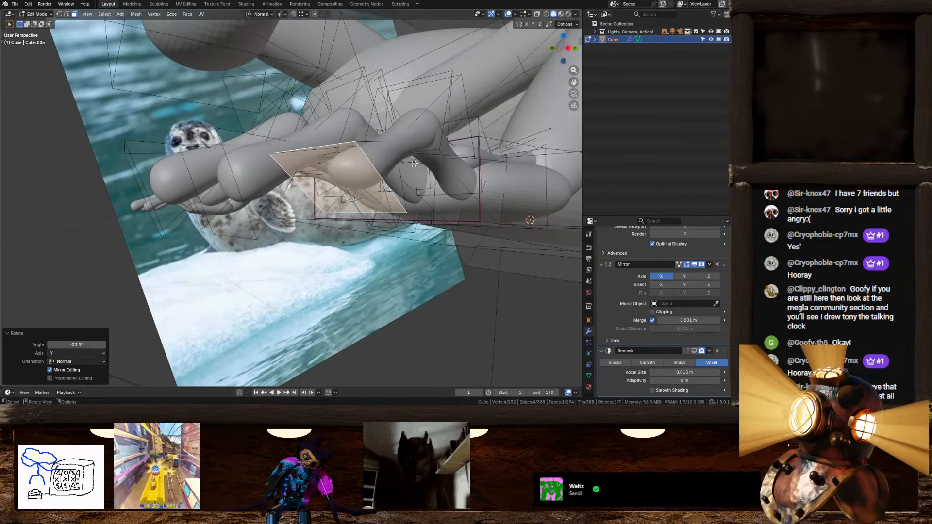
# Tilt the end face of the fingertip next to the outermost one around its normal Y axis
pyautogui.click(229, 194)
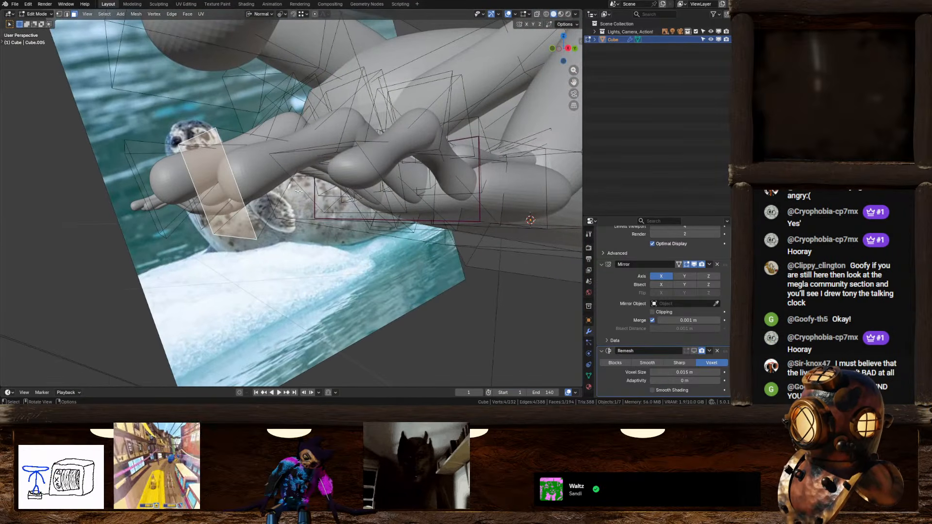
pyautogui.press('r')
pyautogui.press('y')
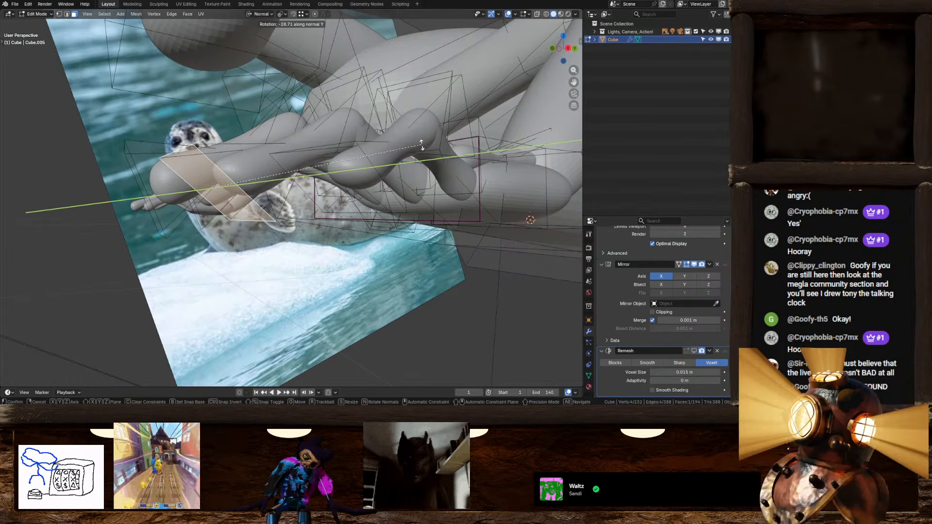
pyautogui.click(422, 144)
pyautogui.moveTo(422, 145); pyautogui.dragTo(365, 289, button='middle')
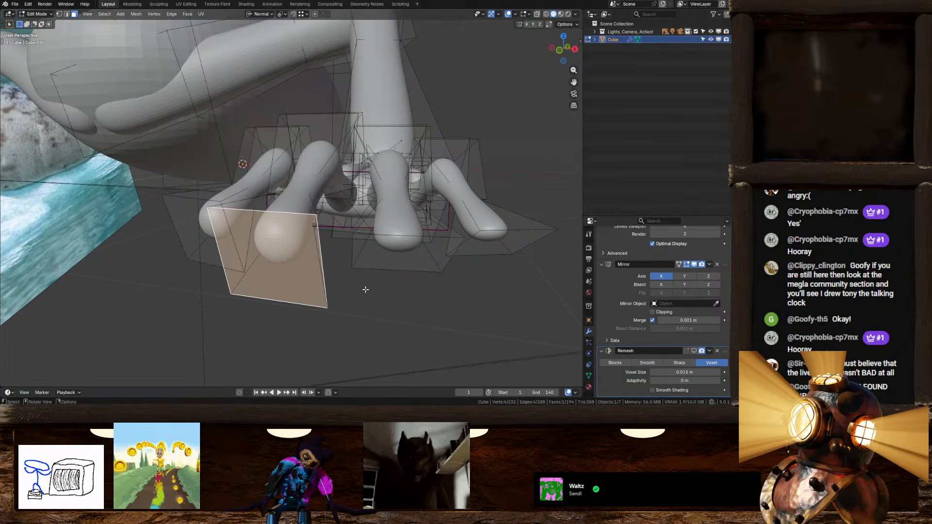
# Rotate the third fingertip's end face around its normal Y axis and scale it down to taper the tip
pyautogui.press('r')
pyautogui.press('y')
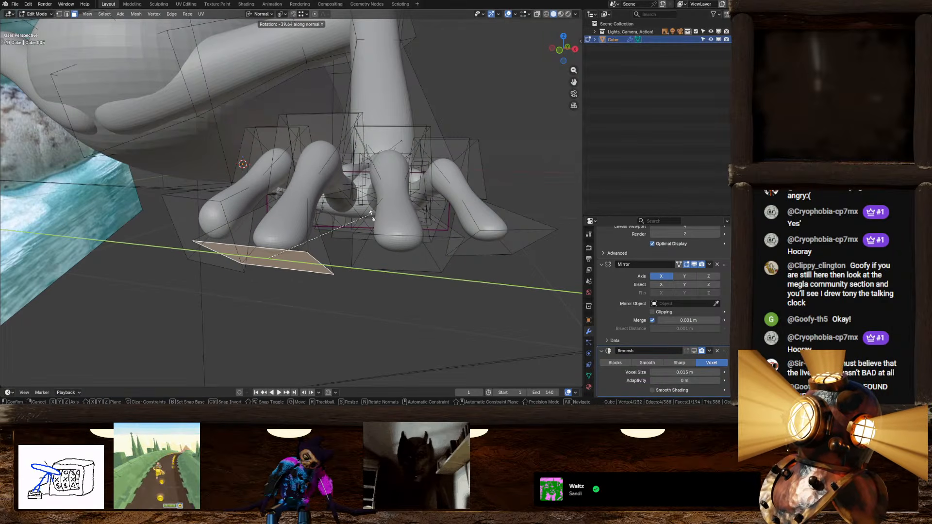
pyautogui.click(372, 215)
pyautogui.moveTo(372, 214)
pyautogui.mouseDown(button='middle')
pyautogui.moveTo(374, 258)
pyautogui.moveTo(364, 206)
pyautogui.mouseUp(button='middle')
pyautogui.press('s')
pyautogui.click(402, 241)
# Scale down the end faces of the two outer fingertips, the outermost one to about 0.696
pyautogui.click(410, 261)
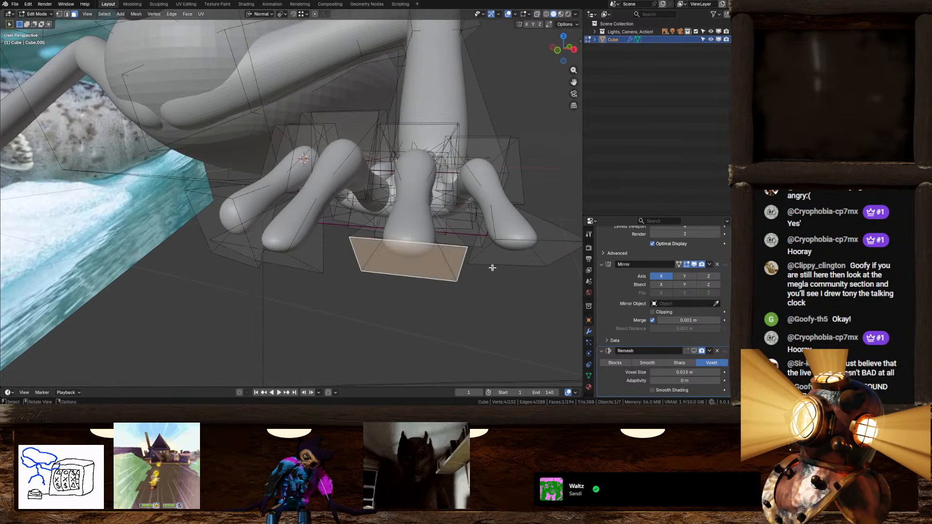
pyautogui.press('s')
pyautogui.click(462, 262)
pyautogui.moveTo(461, 262); pyautogui.dragTo(456, 254, button='middle')
pyautogui.click(457, 253)
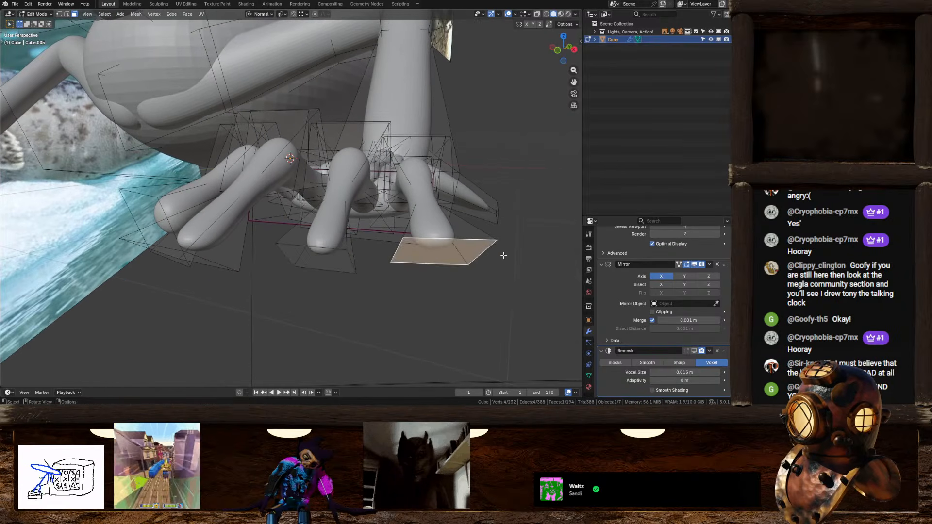
pyautogui.press('s')
pyautogui.click(481, 256)
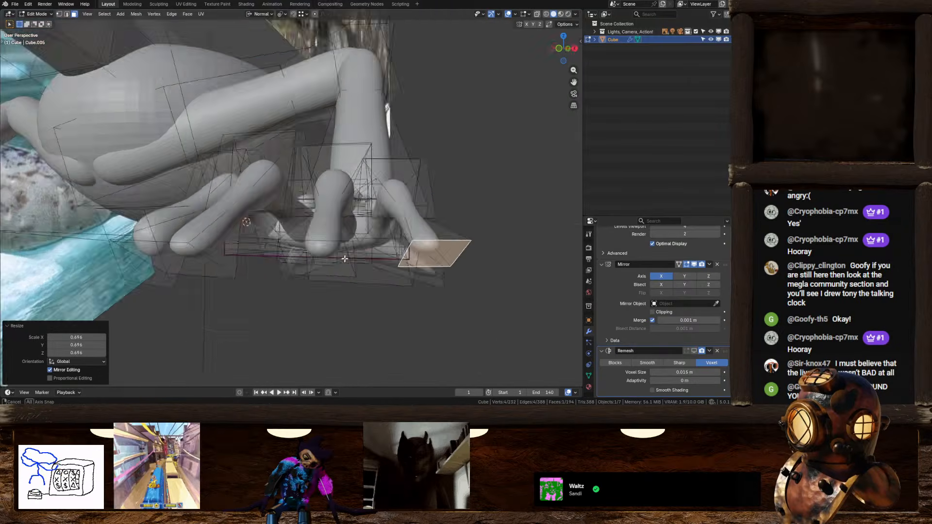
# Rotate the innermost fingertip's end face about -45° around its normal Y axis and scale it down
pyautogui.moveTo(481, 256); pyautogui.dragTo(444, 194, button='middle')
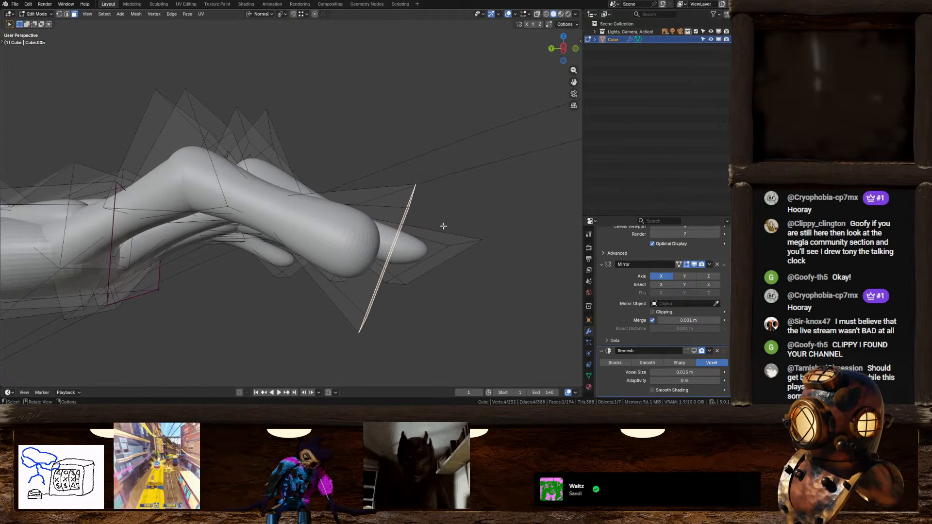
pyautogui.press('r')
pyautogui.press('y')
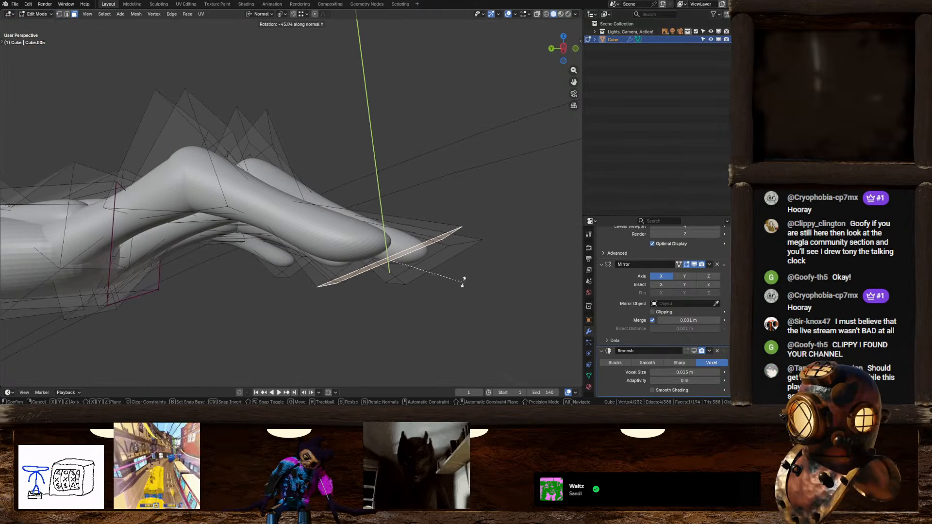
pyautogui.click(463, 281)
pyautogui.press('s')
pyautogui.click(474, 266)
# Select the edge loops around the middle of all four fingers and shrink them inward by about 0.012 m with Shrink/Fatten
pyautogui.moveTo(474, 267); pyautogui.dragTo(131, 70, button='middle')
pyautogui.click(74, 16)
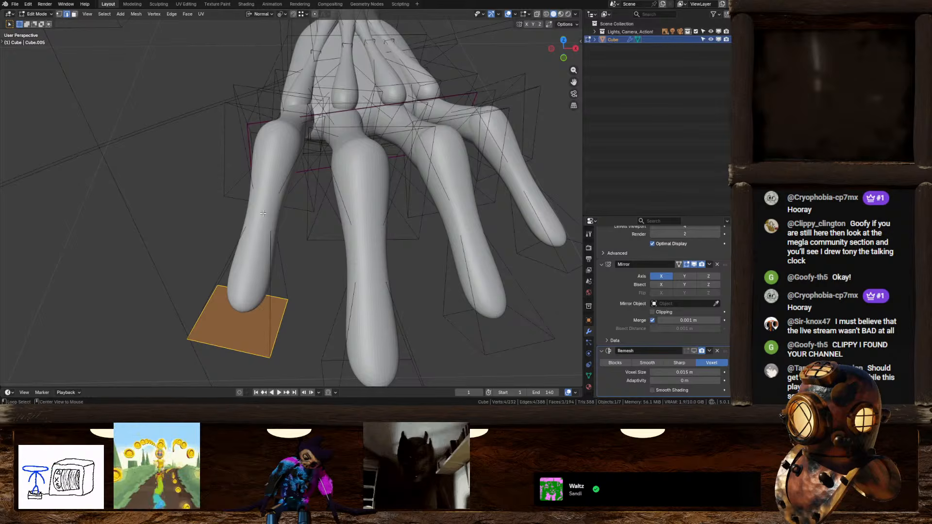
pyautogui.hotkey('alt', 'a')
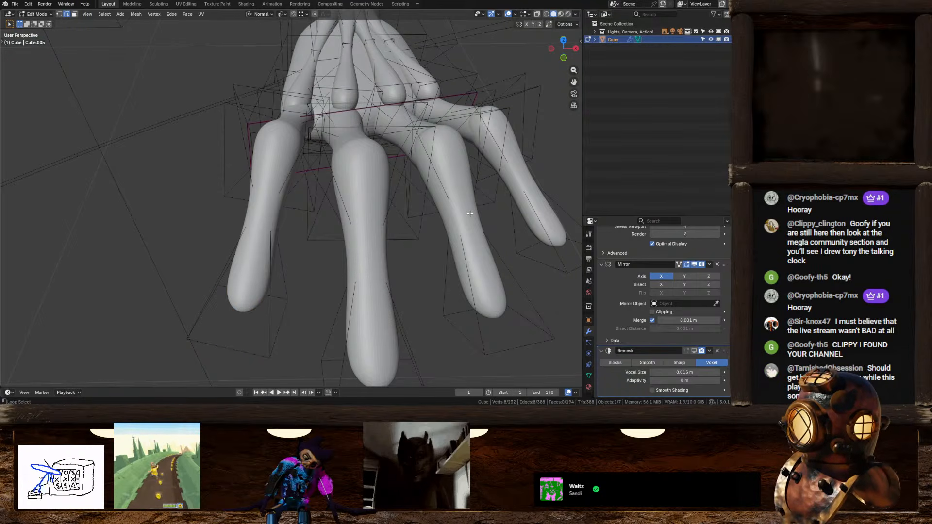
pyautogui.keyDown('alt'); pyautogui.keyDown('shift'); pyautogui.click(515, 177); pyautogui.keyUp('shift'); pyautogui.keyUp('alt')
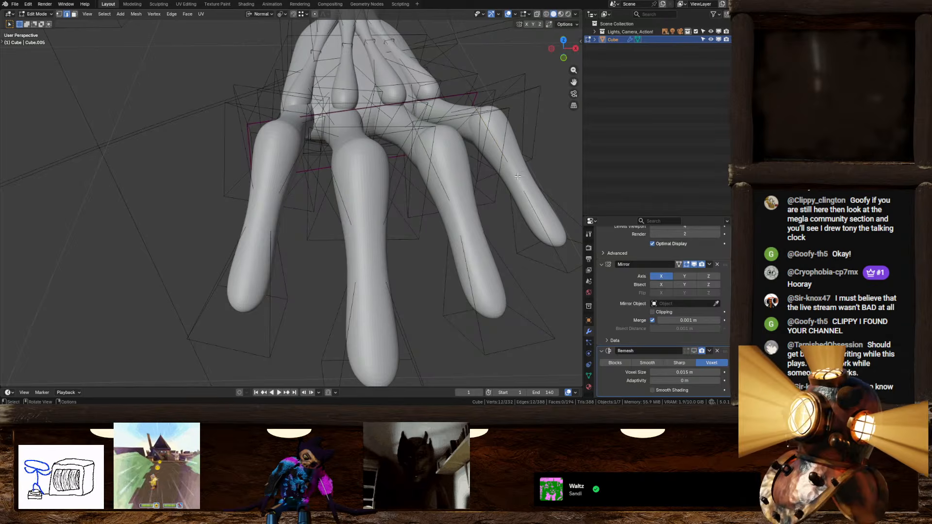
pyautogui.hotkey('alt', 's')
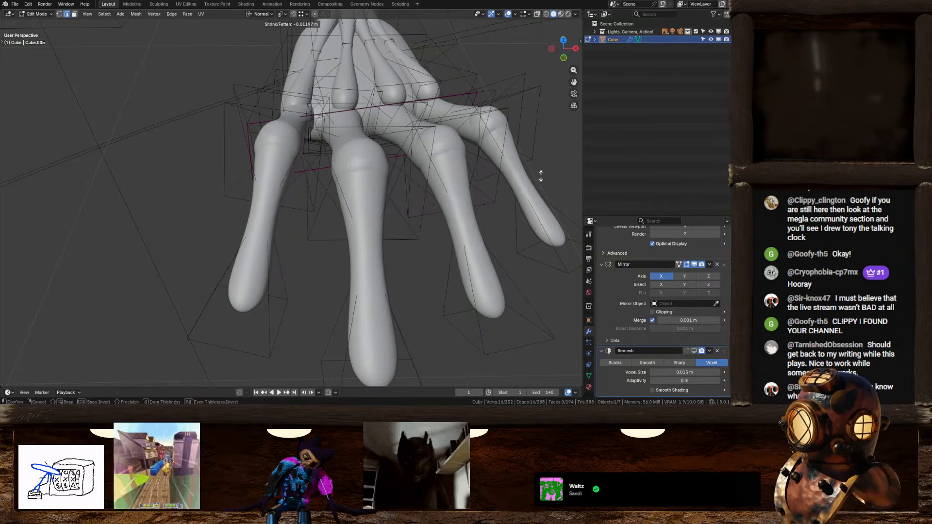
pyautogui.click(539, 176)
# Return to Object Mode, toggle the Remesh modifier's viewport display and examine the hand's shape from several angles
pyautogui.moveTo(534, 180); pyautogui.dragTo(185, 277, button='middle')
pyautogui.scroll(-3, 398, 243)
pyautogui.press('Tab')
pyautogui.click(694, 350)
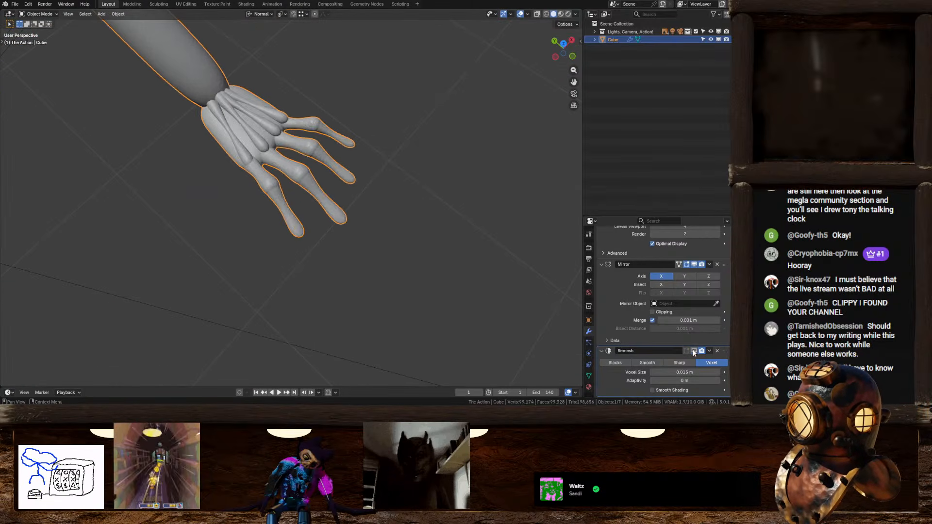
pyautogui.moveTo(385, 233); pyautogui.dragTo(356, 229, button='middle')
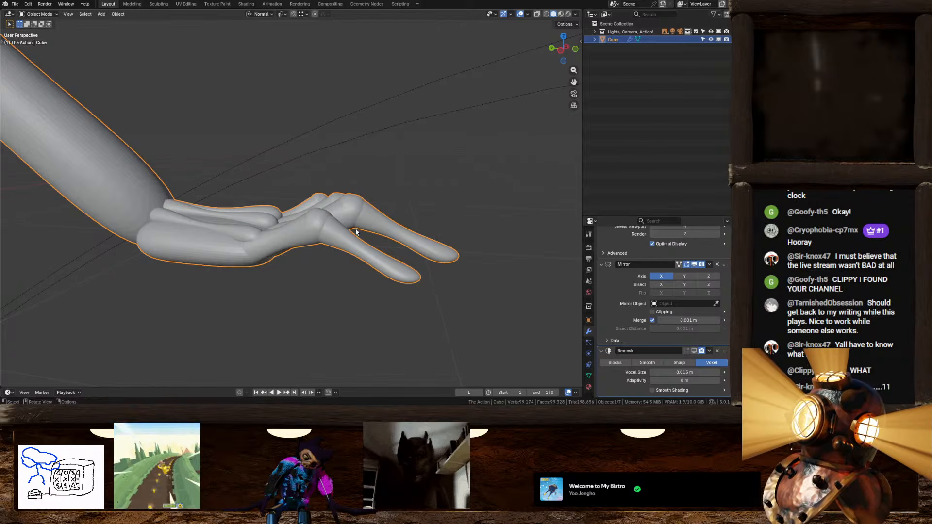
pyautogui.moveTo(355, 225); pyautogui.dragTo(385, 225, button='middle')
# Enter Edit Mode and select the innermost finger's linked bone segments, viewing the hand from the top
pyautogui.press('Tab')
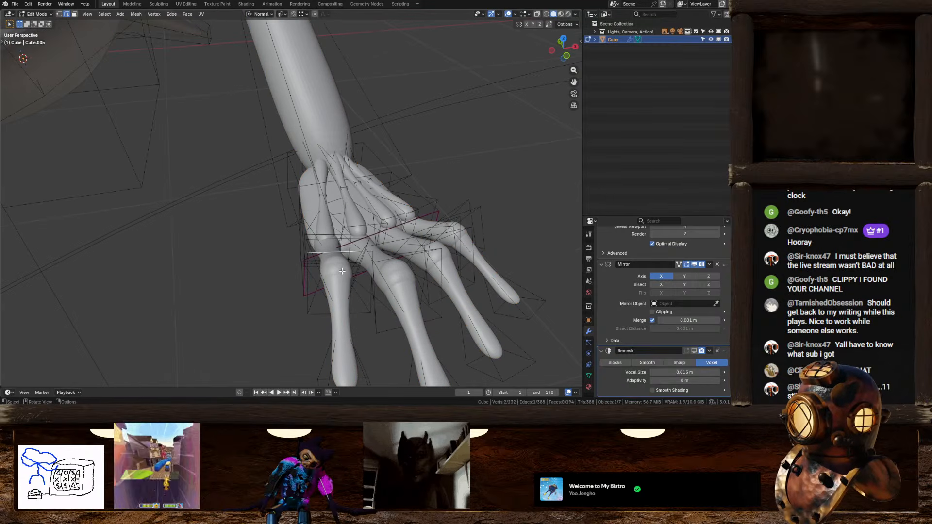
pyautogui.press('l')
pyautogui.moveTo(340, 296); pyautogui.dragTo(393, 234, button='middle')
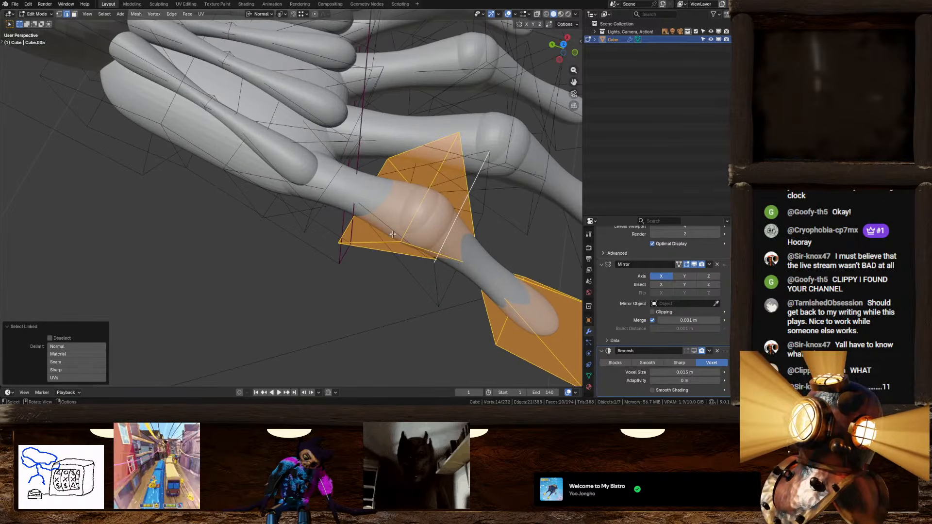
pyautogui.press('l')
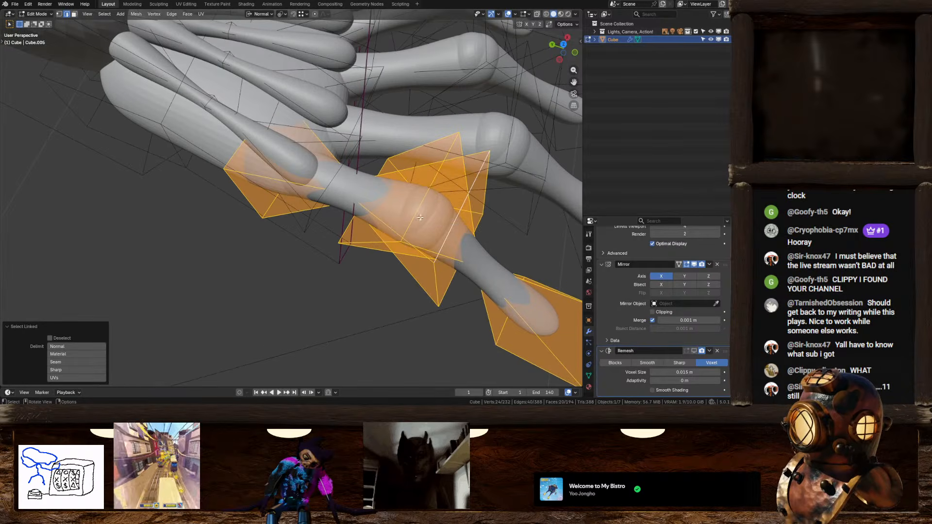
pyautogui.click(564, 45)
pyautogui.scroll(-3, 426, 218)
pyautogui.keyDown('shift'); pyautogui.moveTo(398, 161); pyautogui.dragTo(370, 260, button='middle'); pyautogui.keyUp('shift')
pyautogui.press('g')
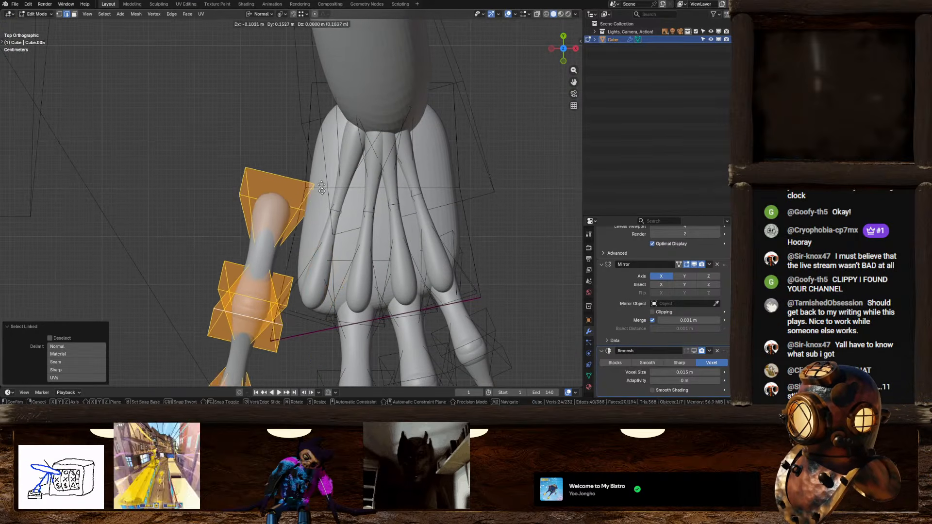
pyautogui.click(322, 132)
pyautogui.press('r')
pyautogui.click(397, 241)
pyautogui.press('g')
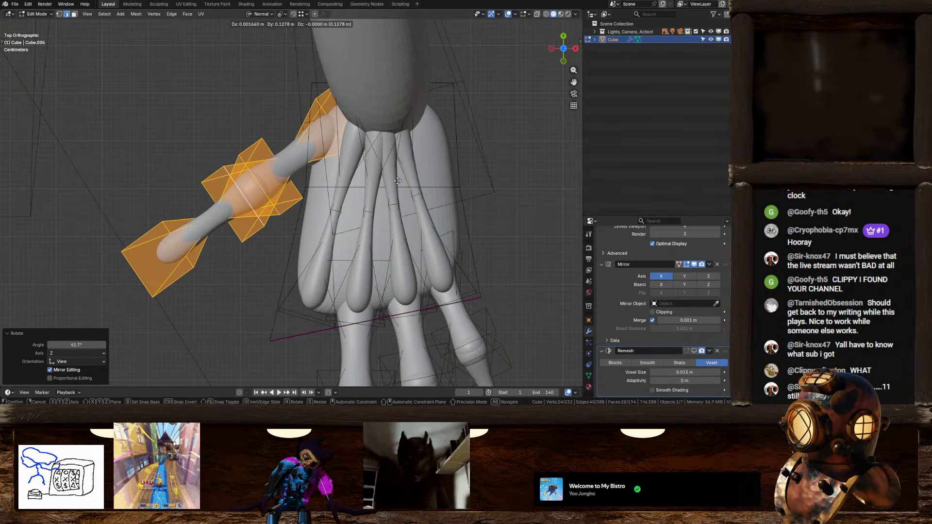
pyautogui.press('Escape')
pyautogui.hotkey('ctrl', 'z')
pyautogui.hotkey('ctrl', 'z')
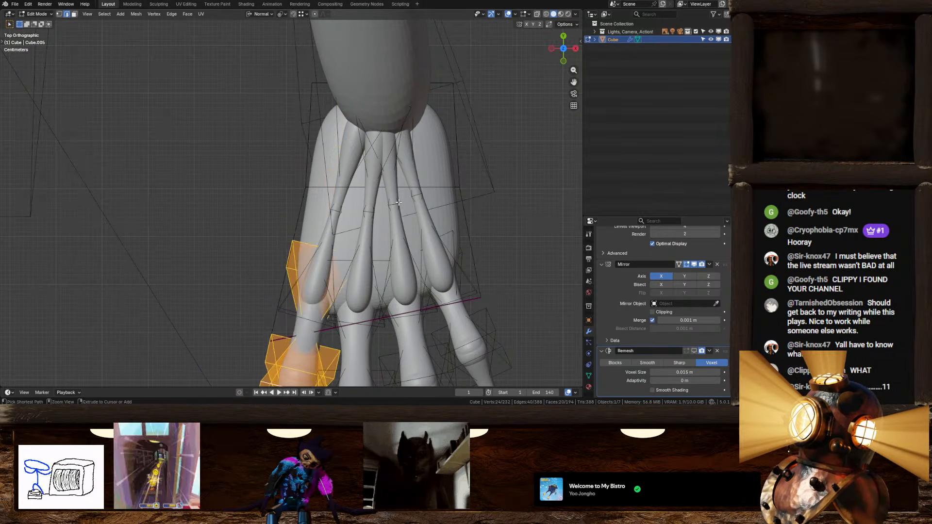
# Duplicate the selected finger, rotate the copy outward in top view and place it beside the palm near the wrist as a thumb
pyautogui.press('g')
pyautogui.click(398, 219)
pyautogui.press('r')
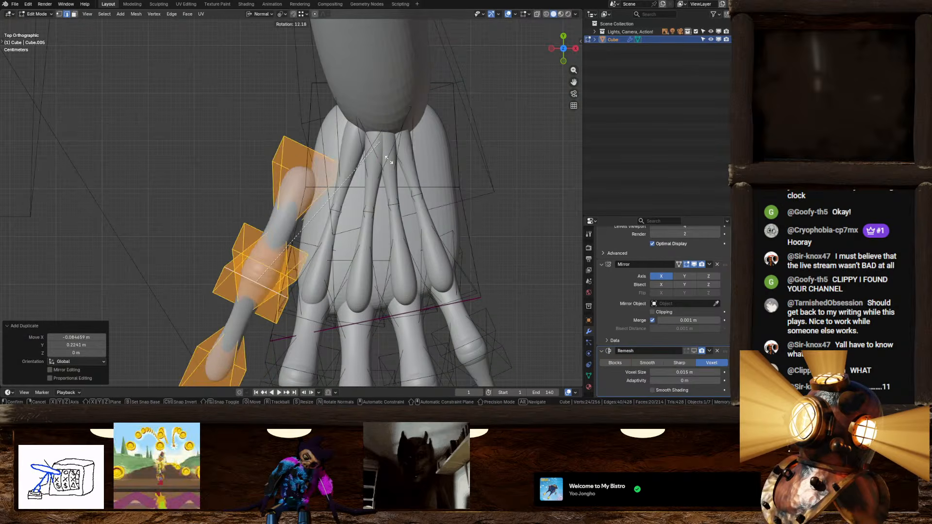
pyautogui.click(399, 226)
pyautogui.press('g')
pyautogui.click(393, 161)
pyautogui.moveTo(392, 160); pyautogui.dragTo(540, 80, button='middle')
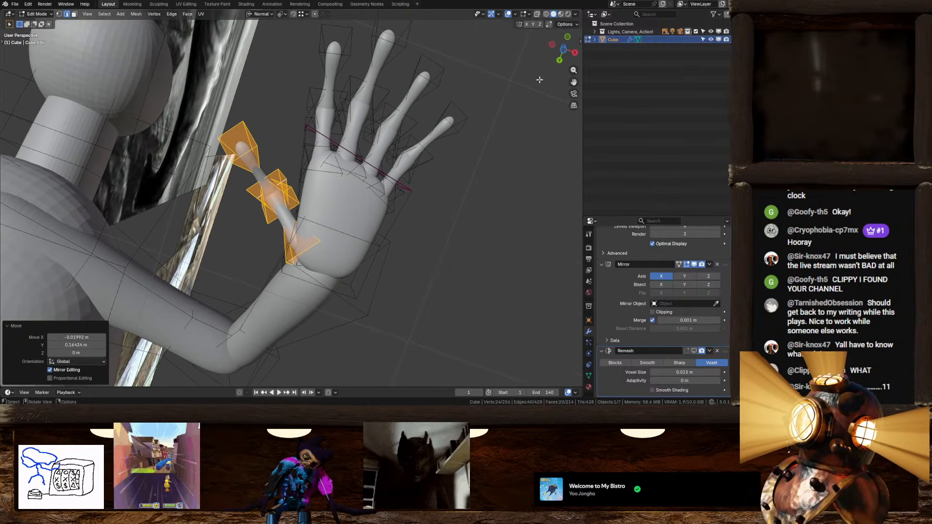
# In bottom view, scale the thumb to 0.9 and move it about 0.023 m in X and 0.016 m in Y
pyautogui.click(564, 59)
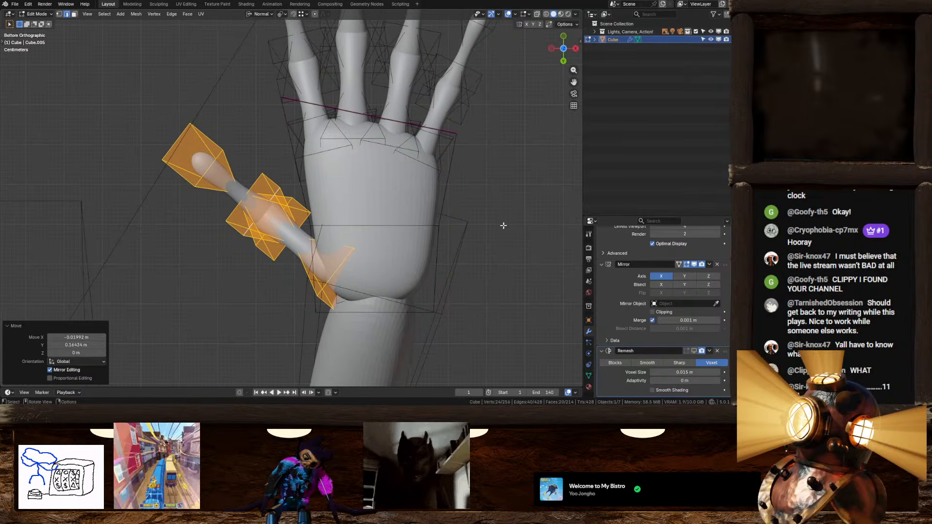
pyautogui.press('s')
pyautogui.click(484, 224)
pyautogui.press('g')
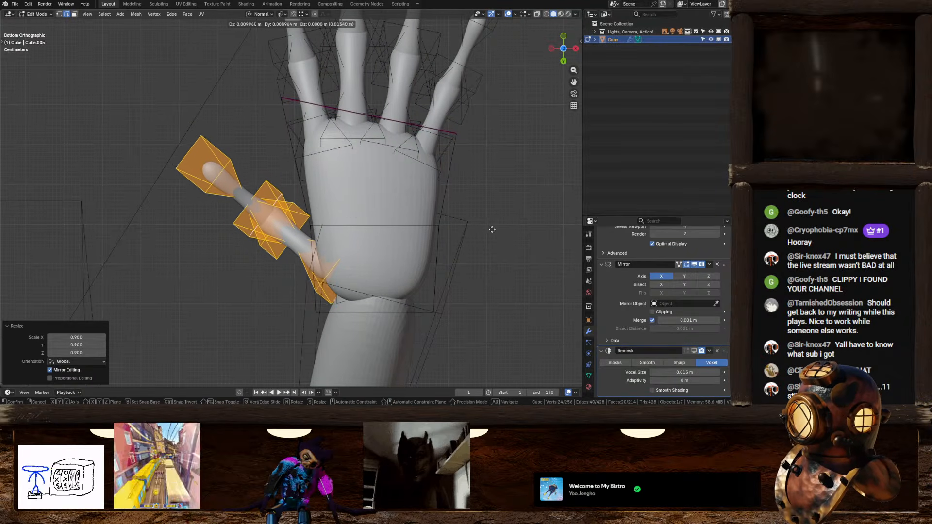
pyautogui.click(494, 230)
# Reselect both linked bone segments of the thumb, from its tip down to its base
pyautogui.moveTo(494, 231); pyautogui.dragTo(380, 249, button='middle')
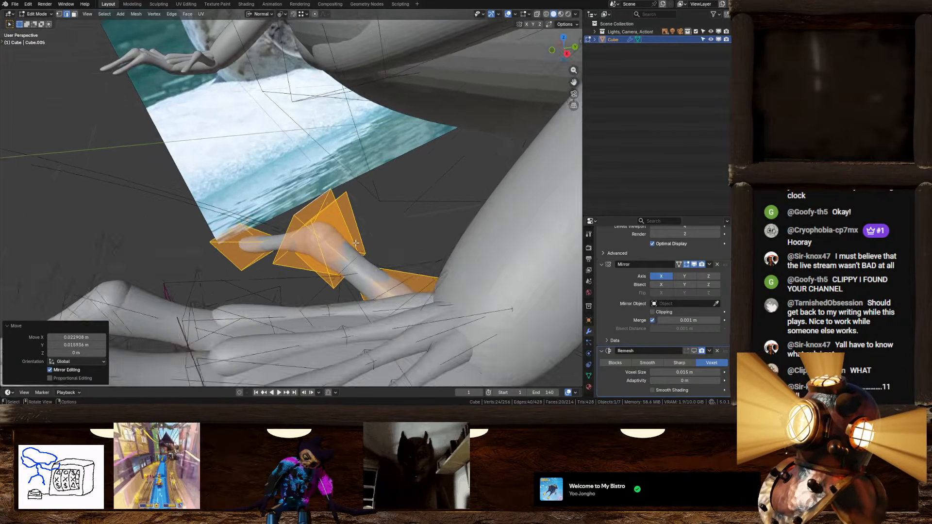
pyautogui.scroll(2, 380, 248)
pyautogui.click(250, 244)
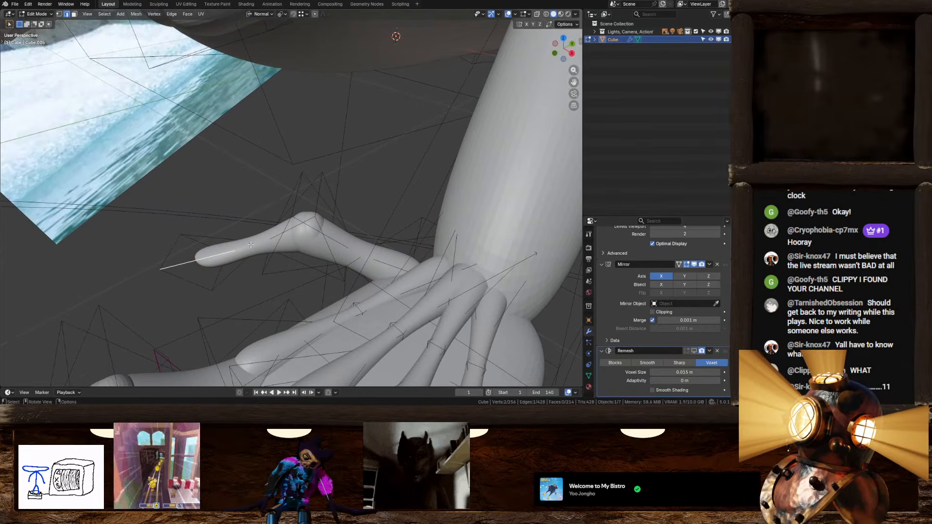
pyautogui.hotkey('ctrl', 'l')
pyautogui.press('x')
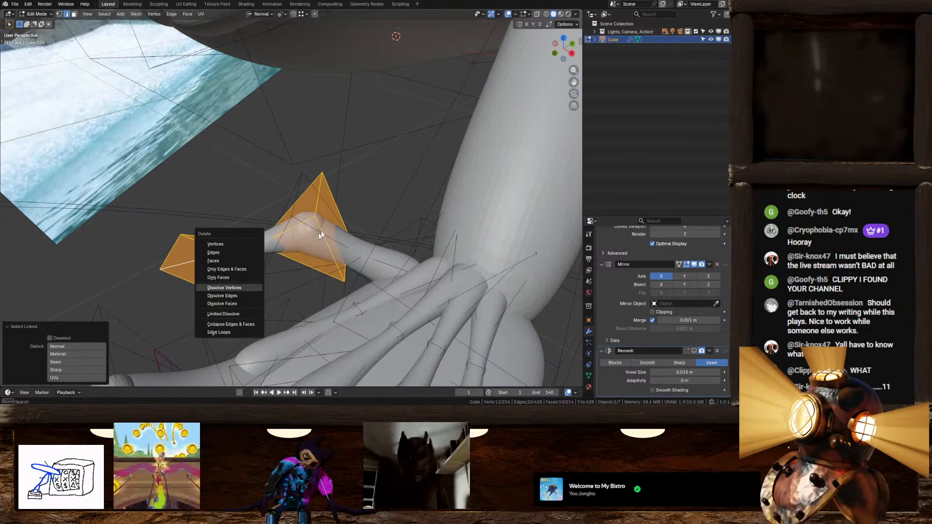
pyautogui.press('Escape')
pyautogui.rightClick(294, 260)
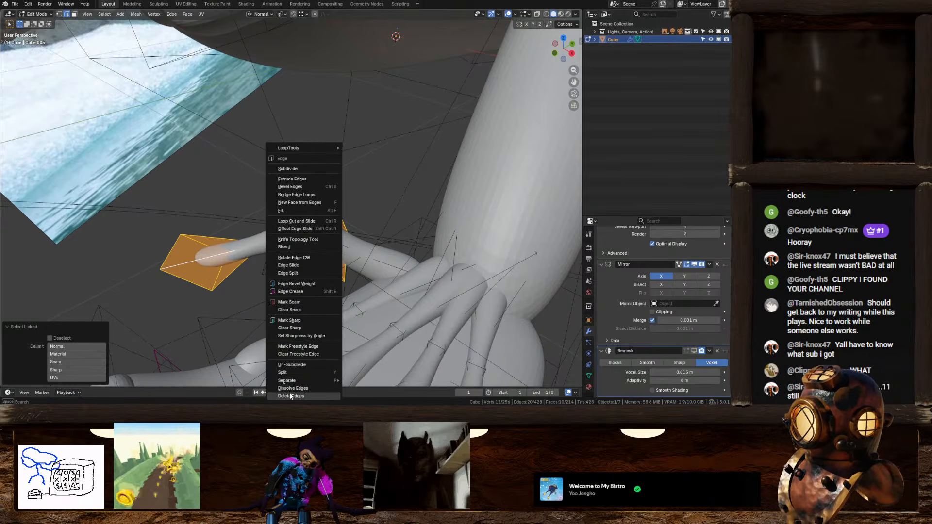
pyautogui.press('Escape')
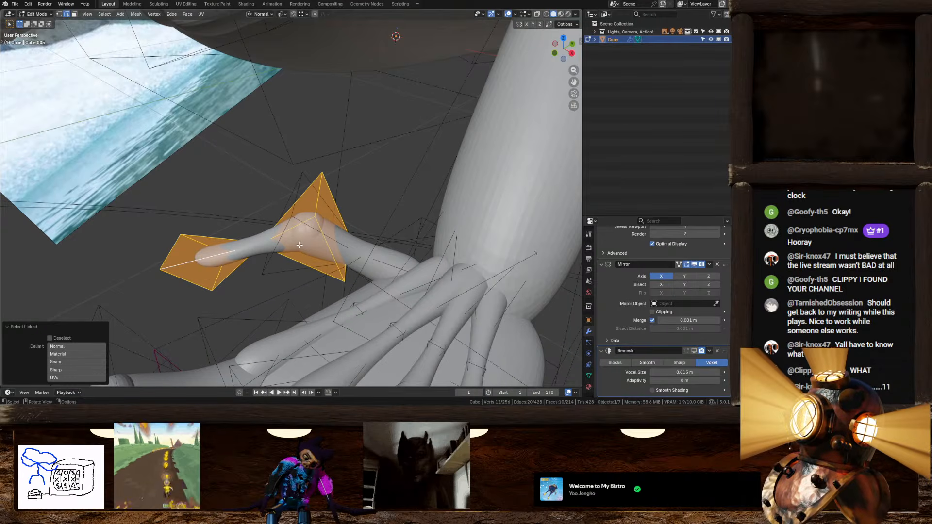
pyautogui.keyDown('shift'); pyautogui.click(295, 202); pyautogui.keyUp('shift')
pyautogui.hotkey('ctrl', 'l')
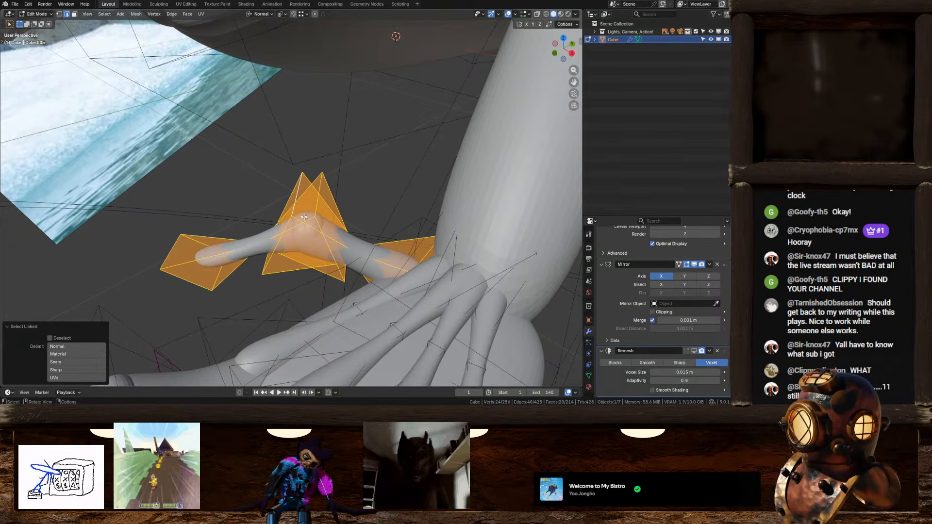
# Rotate the whole thumb about 22.6° around its normal Y axis, viewing it from beside the wrist
pyautogui.moveTo(311, 204); pyautogui.dragTo(346, 192, button='middle')
pyautogui.scroll(5, 339, 224)
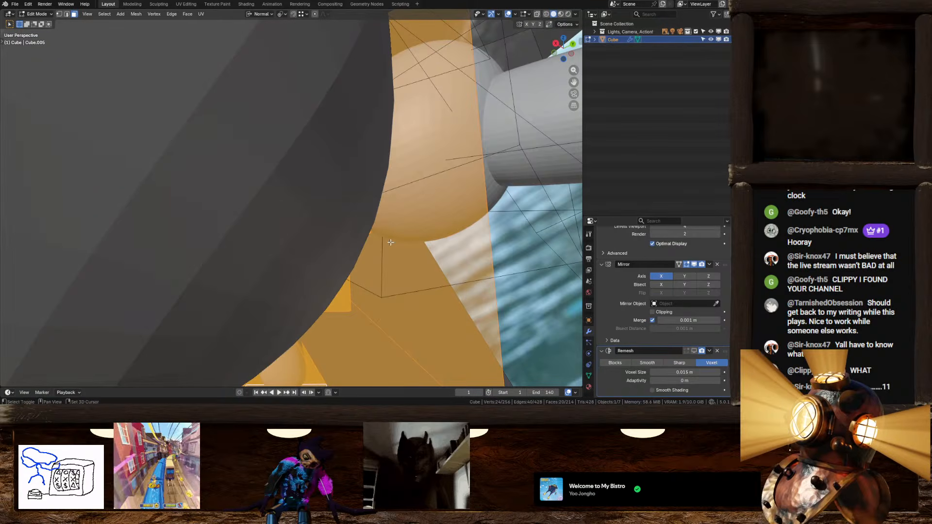
pyautogui.keyDown('shift'); pyautogui.moveTo(390, 242); pyautogui.dragTo(341, 262, button='middle'); pyautogui.keyUp('shift')
pyautogui.scroll(-4, 391, 243)
pyautogui.scroll(-3, 341, 263)
pyautogui.moveTo(393, 219); pyautogui.dragTo(360, 226, button='middle')
pyautogui.press('r')
pyautogui.press('x')
pyautogui.rightClick(365, 193)
pyautogui.press('r')
pyautogui.press('y')
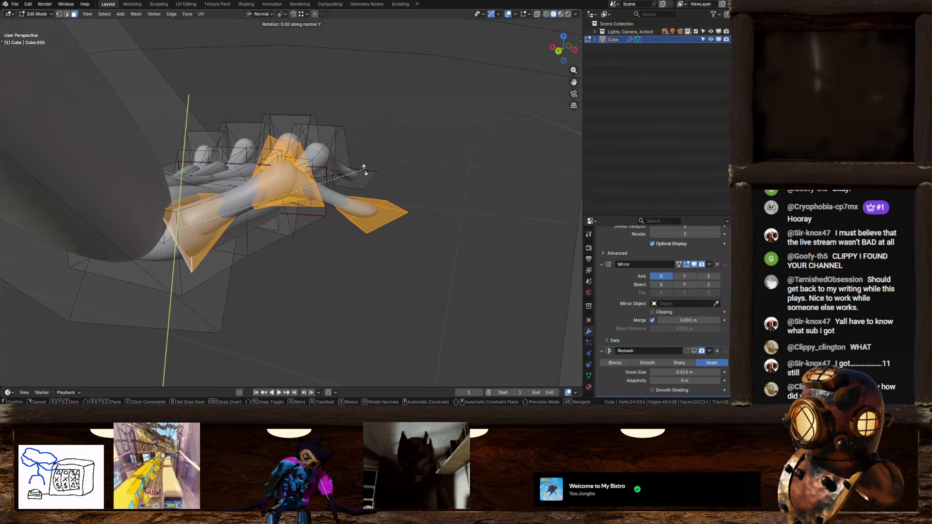
pyautogui.click(386, 246)
# Adjust the thumb's angle around its normal Z axis and rotate it about 6.26° around normal Y
pyautogui.moveTo(387, 246); pyautogui.dragTo(299, 210, button='middle')
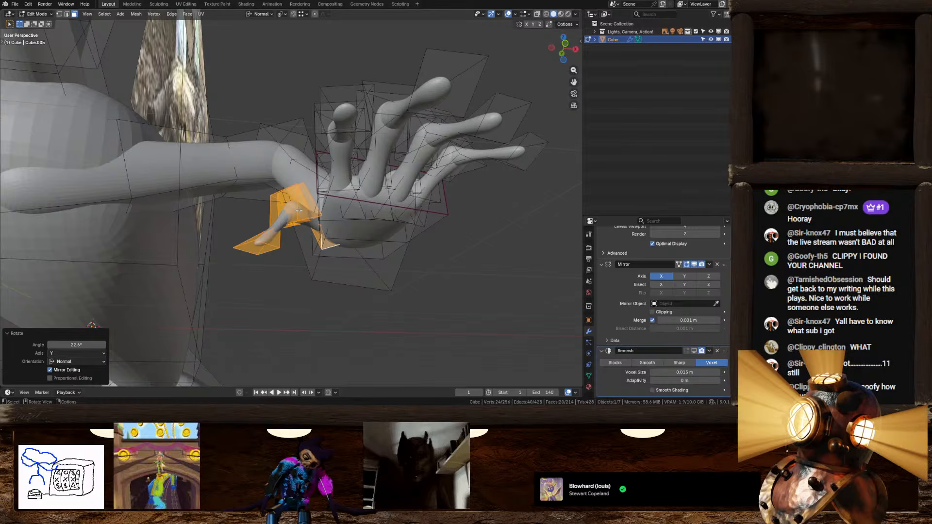
pyautogui.moveTo(293, 225); pyautogui.dragTo(427, 243, button='middle')
pyautogui.press('r')
pyautogui.press('z')
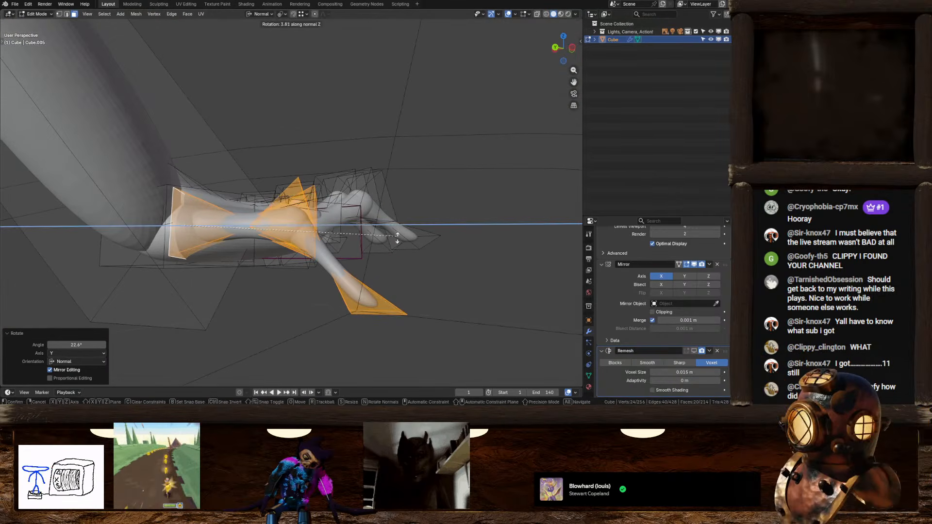
pyautogui.click(398, 229)
pyautogui.press('r')
pyautogui.press('y')
pyautogui.click(397, 245)
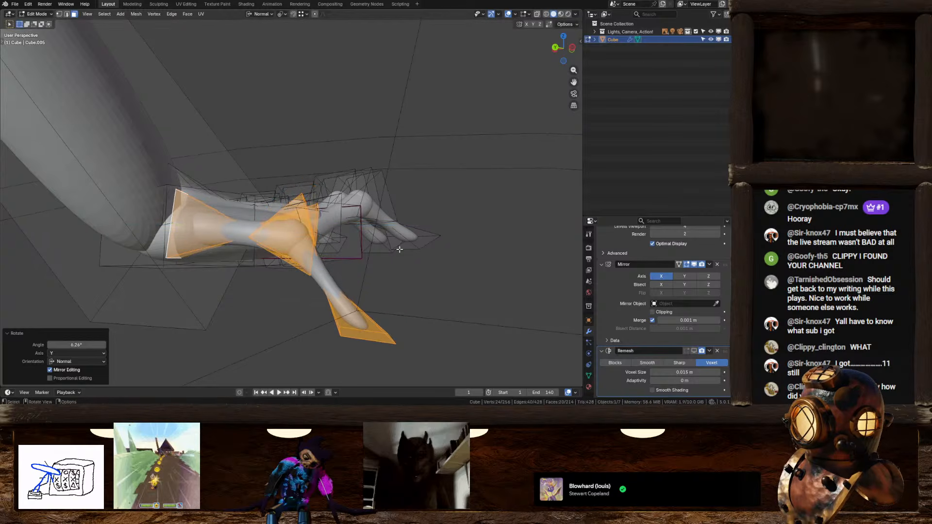
# Thicken the thumb with Shrink/Fatten by about 0.011 m and 0.008 m while scaling it down by 0.901 and 0.971
pyautogui.moveTo(354, 246); pyautogui.dragTo(377, 264, button='middle')
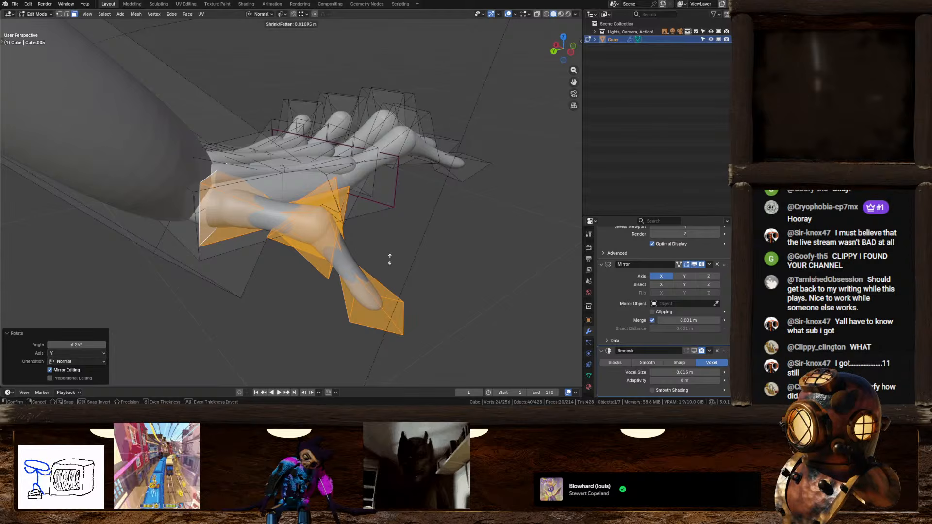
pyautogui.click(390, 260)
pyautogui.press('s')
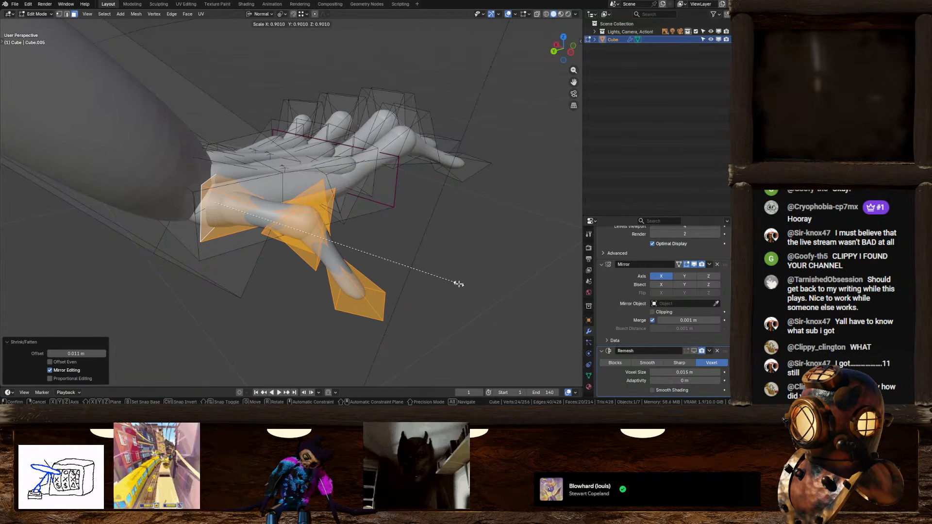
pyautogui.click(459, 284)
pyautogui.moveTo(457, 283); pyautogui.dragTo(495, 263, button='middle')
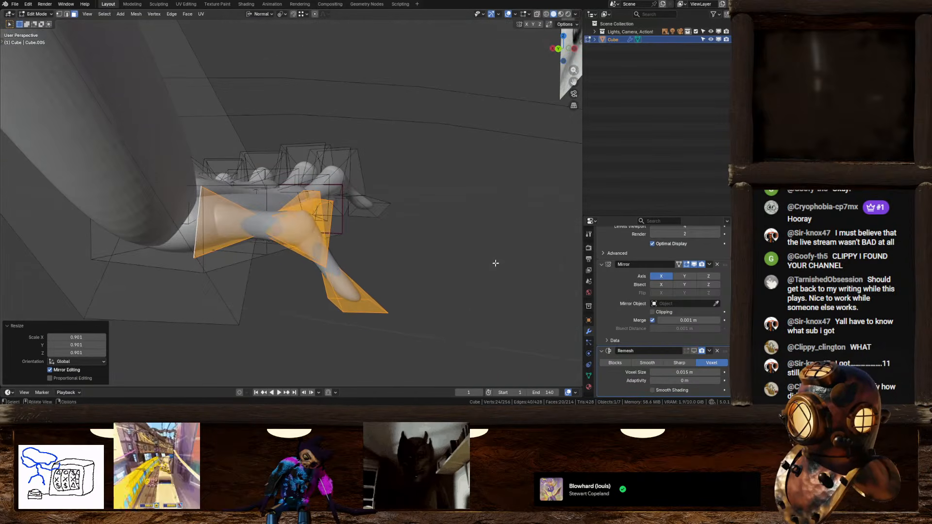
pyautogui.press('s')
pyautogui.click(488, 264)
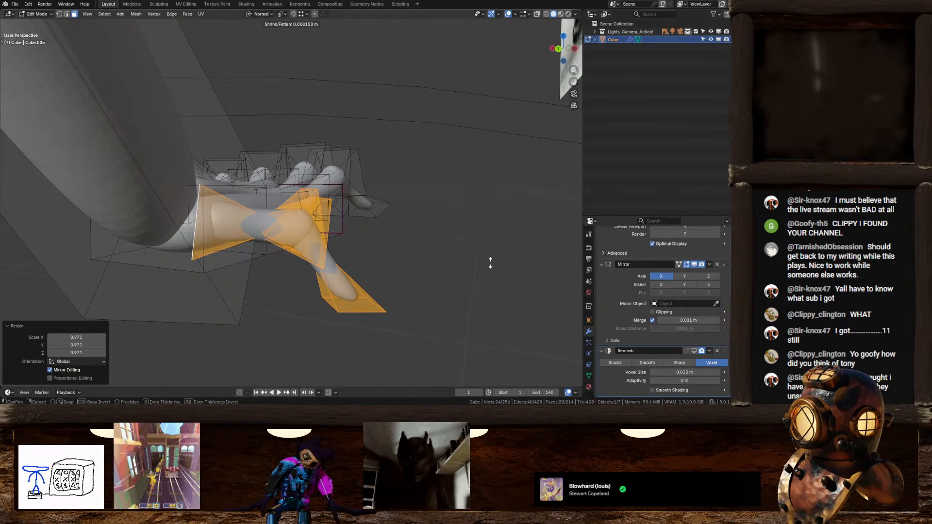
pyautogui.click(491, 262)
# Rotate the thicker thumb about -1.79° around its normal Y axis
pyautogui.moveTo(491, 263); pyautogui.dragTo(476, 277, button='middle')
pyautogui.press('r')
pyautogui.press('y')
pyautogui.click(487, 272)
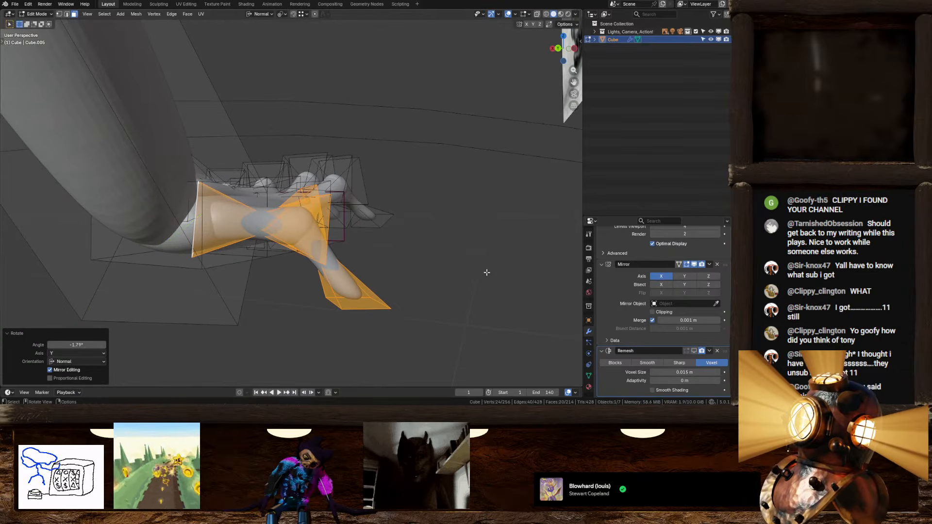
# Select only the thumb's outer linked segment and rotate it about 14.4° around its normal X axis
pyautogui.click(358, 294)
pyautogui.press('l')
pyautogui.scroll(3, 330, 233)
pyautogui.moveTo(339, 206); pyautogui.dragTo(350, 222, button='middle')
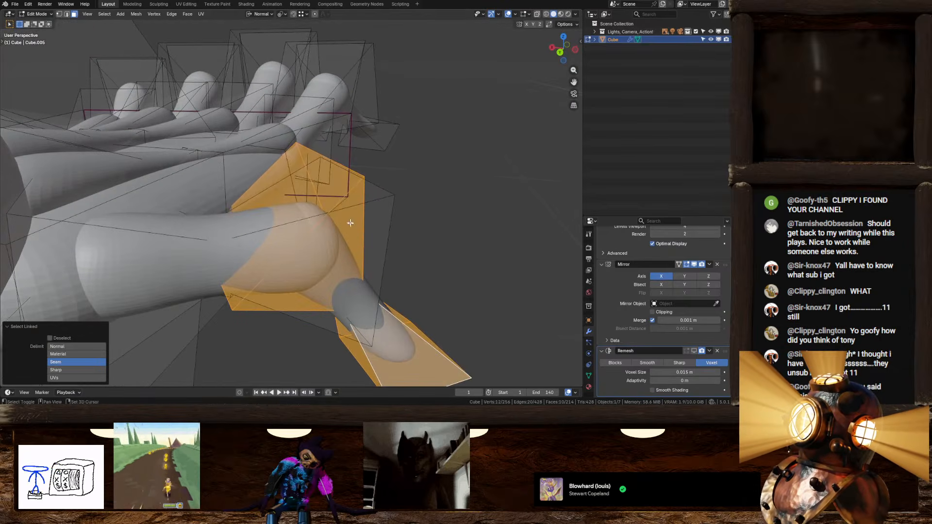
pyautogui.keyDown('shift'); pyautogui.click(333, 185); pyautogui.keyUp('shift')
pyautogui.keyDown('shift'); pyautogui.click(334, 186); pyautogui.keyUp('shift')
pyautogui.moveTo(335, 187); pyautogui.dragTo(446, 270, button='middle')
pyautogui.press('r')
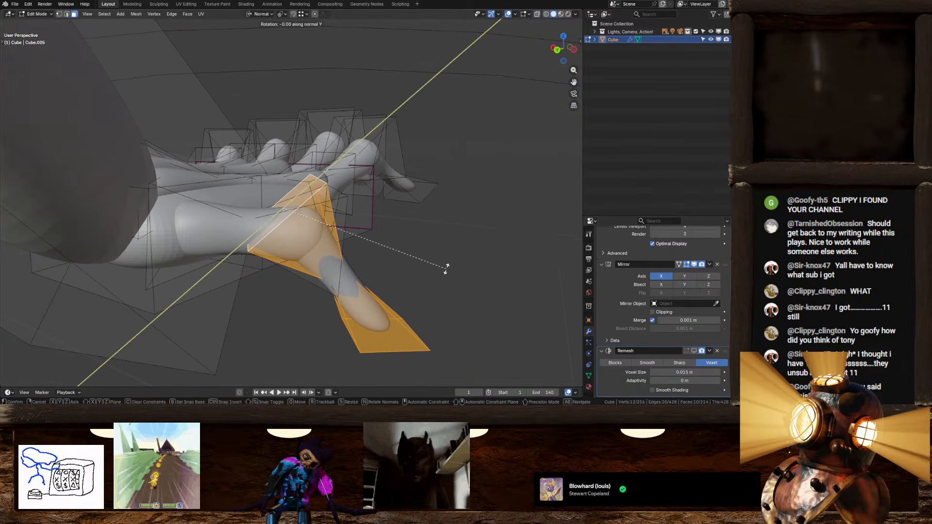
pyautogui.press('x')
pyautogui.press('x')
pyautogui.click(460, 226)
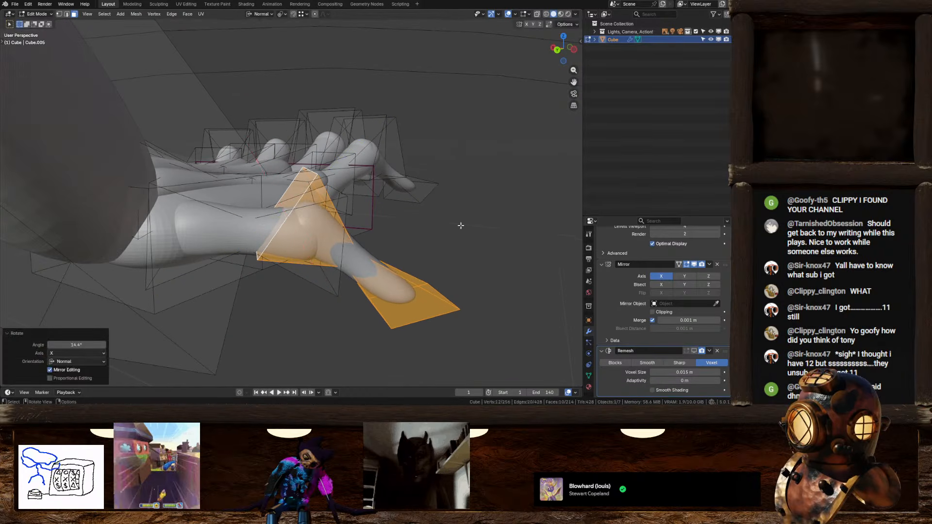
# Lower the thumb's outer segment by about 0.012 m along the global Z axis
pyautogui.press('g')
pyautogui.press('z')
pyautogui.press('z')
pyautogui.press('z')
pyautogui.press('z')
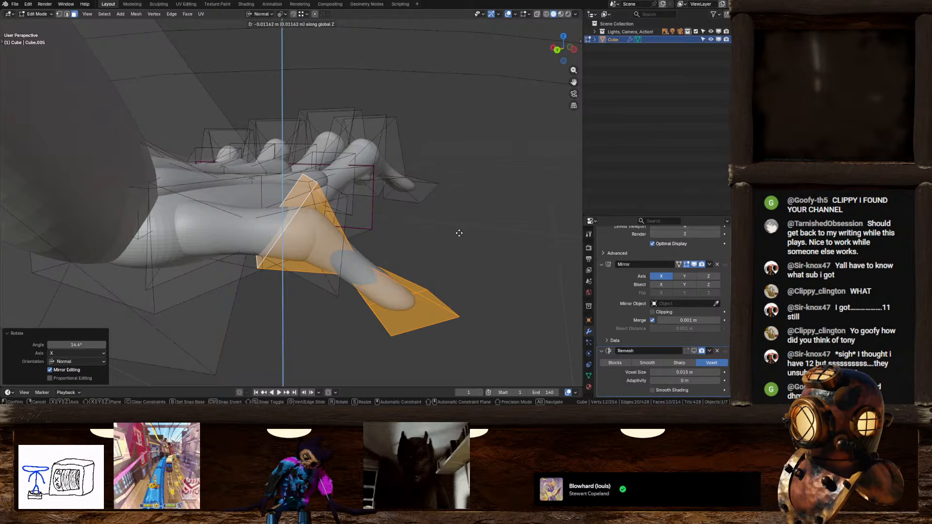
pyautogui.click(459, 233)
# Select the edge of the palm's side beside the thumb and slide it toward the fingers by a factor of about 0.19
pyautogui.moveTo(459, 233); pyautogui.dragTo(357, 275, button='middle')
pyautogui.press('Tab')
pyautogui.scroll(3, 355, 203)
pyautogui.press('Tab')
pyautogui.click(355, 204)
pyautogui.click(348, 276)
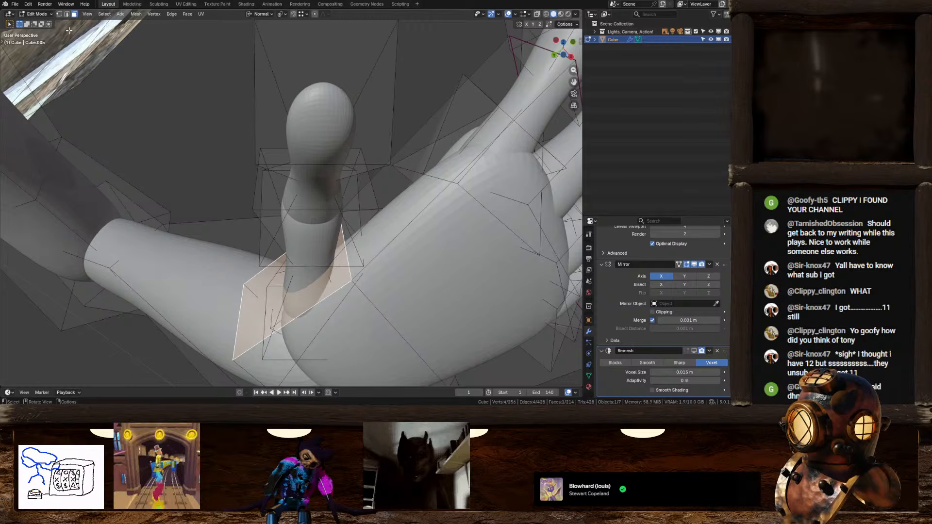
pyautogui.click(68, 14)
pyautogui.click(350, 272)
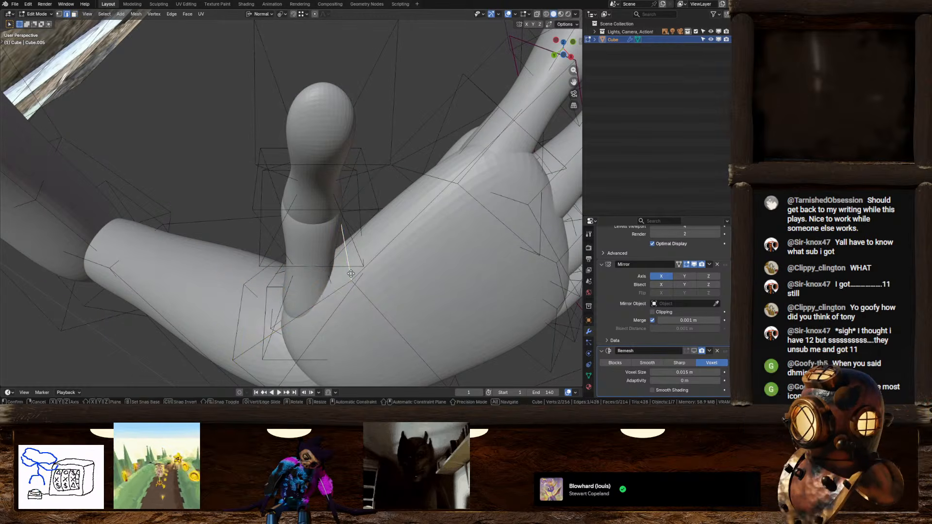
pyautogui.press('g')
pyautogui.press('g')
pyautogui.click(387, 247)
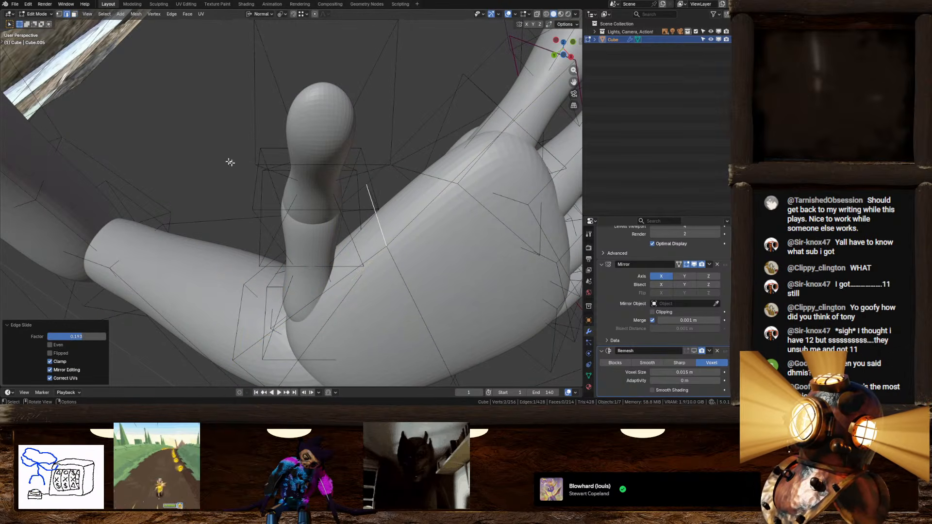
# Select the palm's side face under the thumb and extrude it outward by about 0.013 m
pyautogui.click(75, 14)
pyautogui.click(389, 250)
pyautogui.press('e')
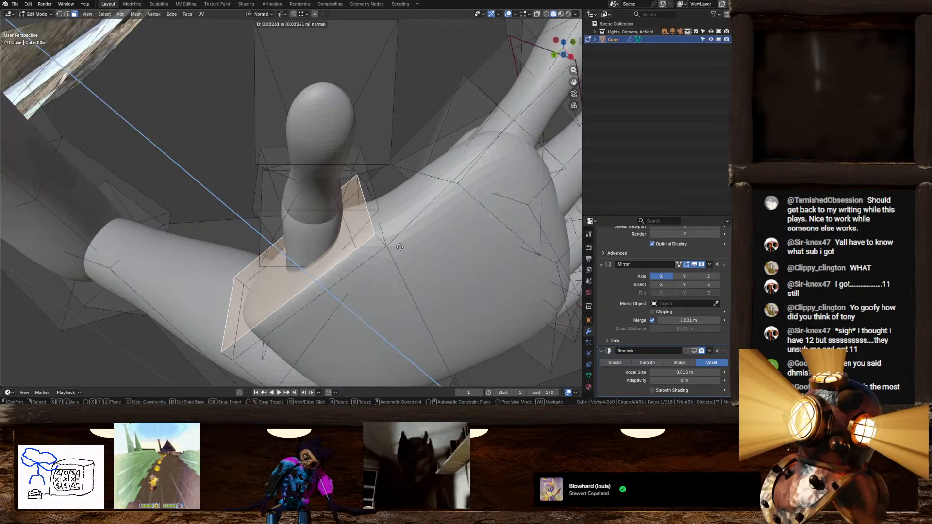
pyautogui.click(413, 254)
pyautogui.moveTo(413, 254); pyautogui.dragTo(439, 227, button='middle')
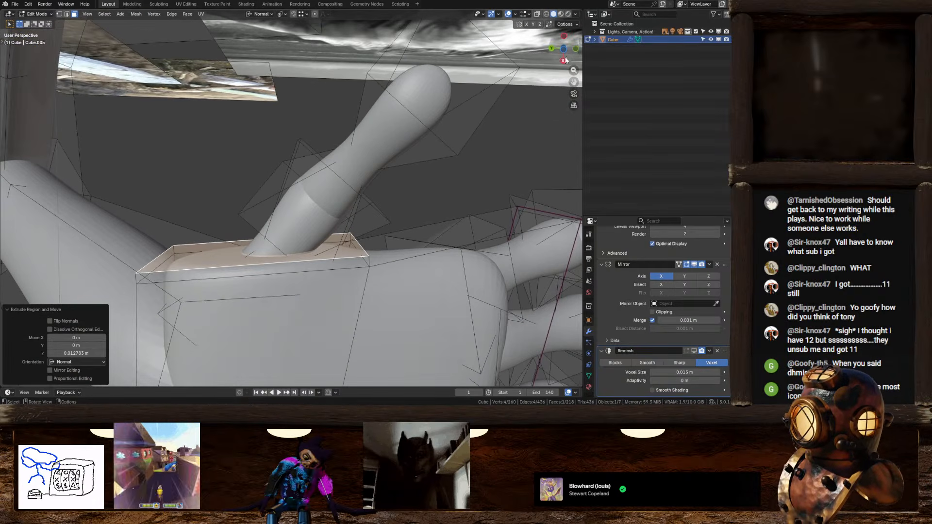
# In bottom view, move the extruded palm face toward the thumb and rotate it about -13.9°
pyautogui.click(566, 53)
pyautogui.press('g')
pyautogui.click(390, 138)
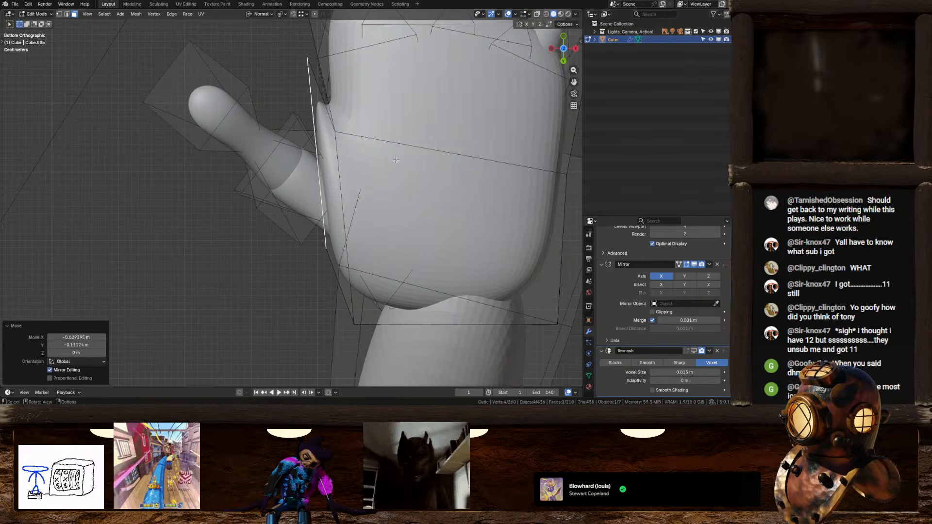
pyautogui.press('r')
pyautogui.click(532, 234)
# Shrink the extruded palm face and shift it outward in stages until it meets the thumb's base
pyautogui.press('s')
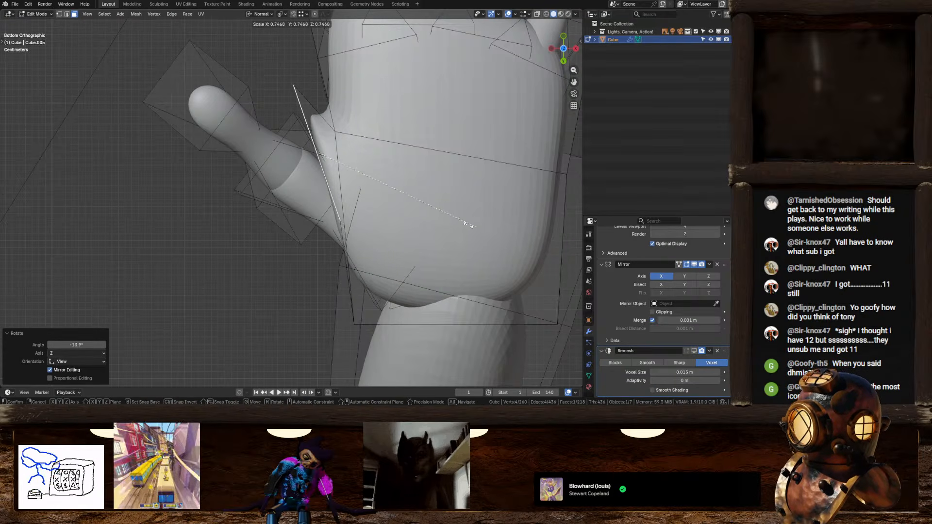
pyautogui.click(432, 210)
pyautogui.press('g')
pyautogui.click(424, 223)
pyautogui.press('s')
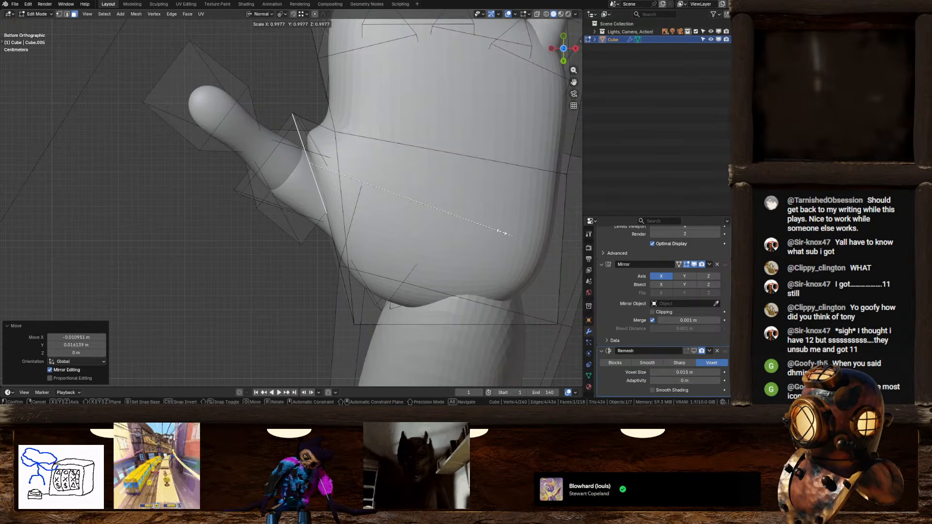
pyautogui.click(481, 225)
pyautogui.press('g')
pyautogui.click(471, 236)
pyautogui.press('s')
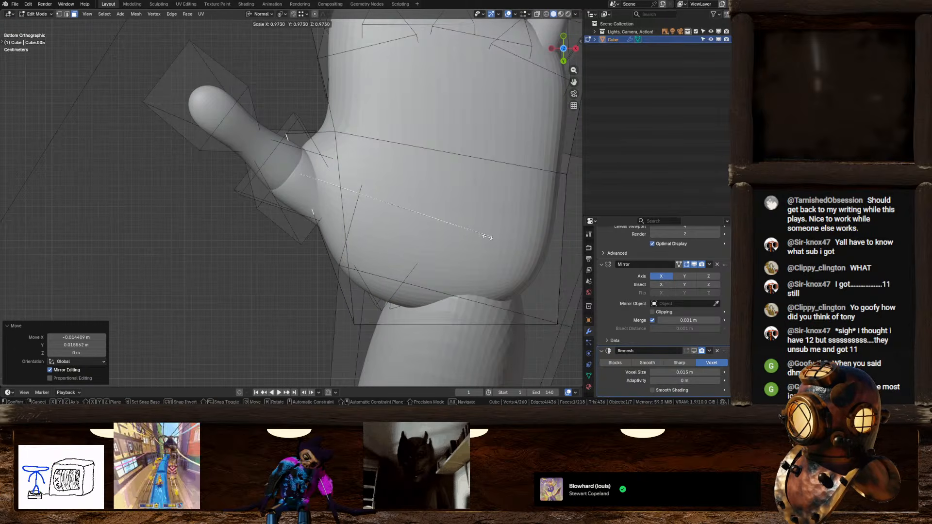
pyautogui.click(483, 234)
# Return to Object Mode, toggle the Remesh modifier's viewport display on and off, and examine how the thumb blends into the palm
pyautogui.moveTo(478, 242); pyautogui.dragTo(184, 124, button='middle')
pyautogui.press('Tab')
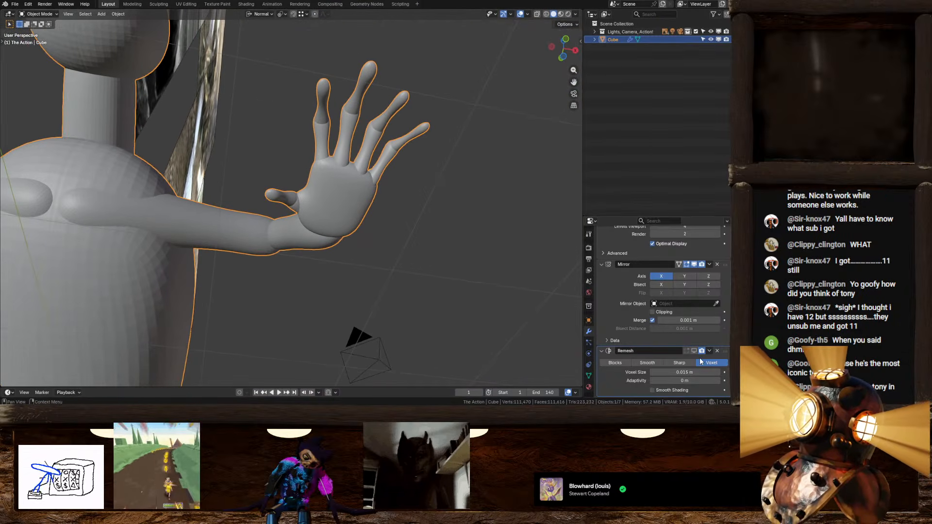
pyautogui.moveTo(345, 186); pyautogui.dragTo(506, 326, button='middle')
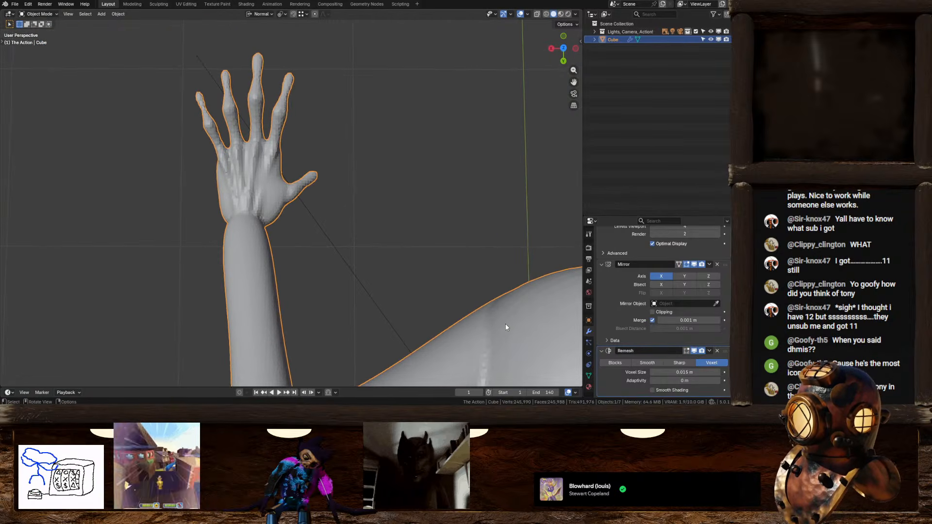
pyautogui.moveTo(427, 285); pyautogui.dragTo(340, 180, button='middle')
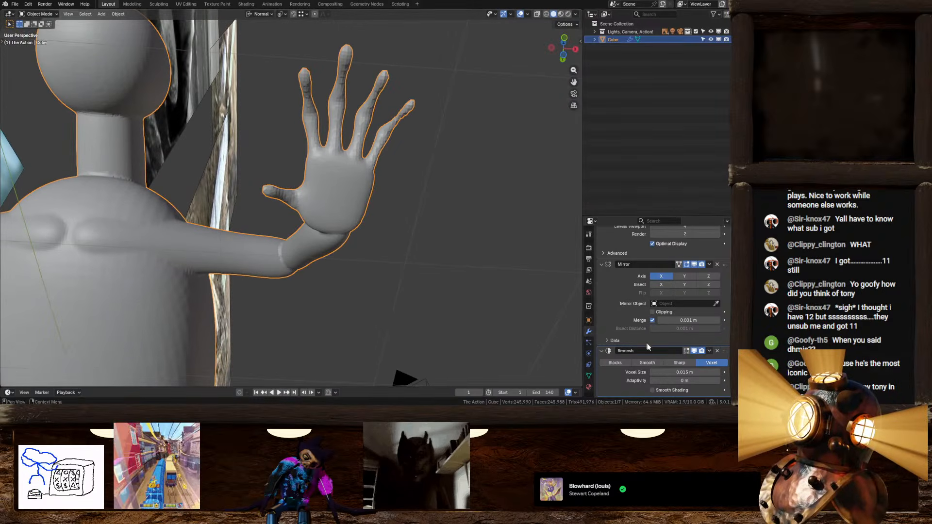
pyautogui.click(694, 351)
pyautogui.moveTo(354, 188); pyautogui.dragTo(355, 176, button='middle')
pyautogui.scroll(3, 355, 176)
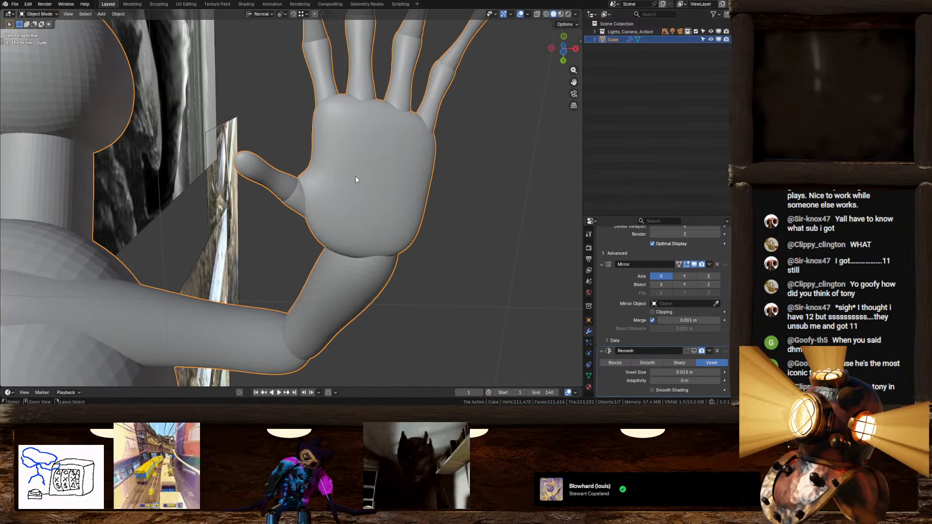
# Undo the last extrusion and reshaping of the palm's side face under the thumb
pyautogui.press('Tab')
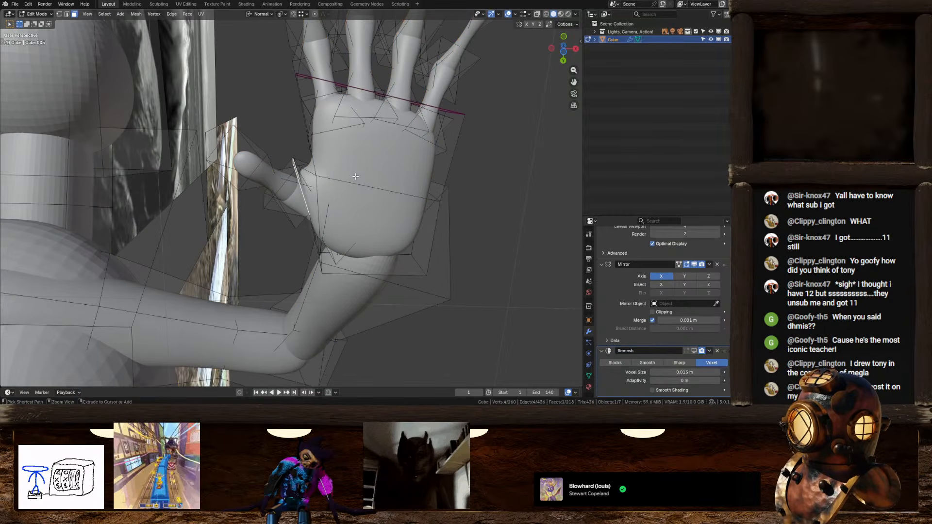
pyautogui.hotkey('ctrl', 'z')
pyautogui.hotkey('ctrl', 'z')
pyautogui.hotkey('ctrl', 'z')
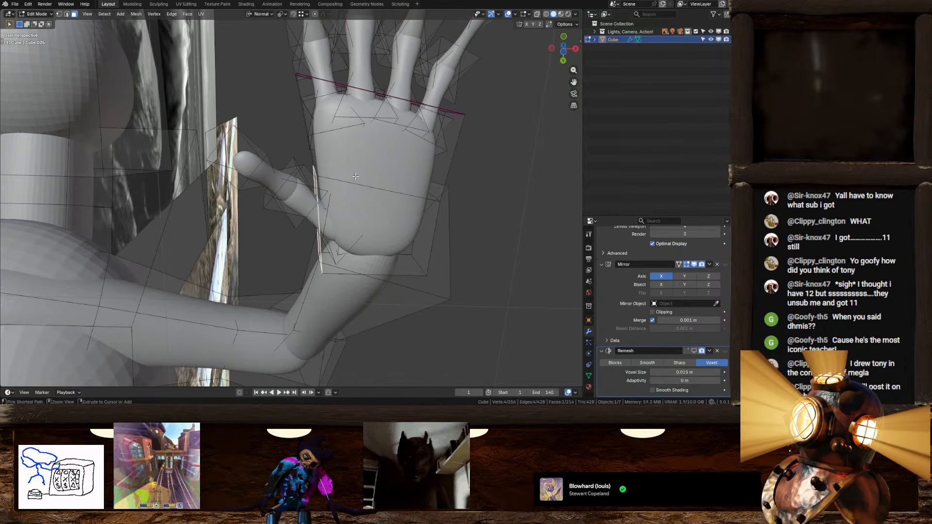
pyautogui.scroll(5, 355, 176)
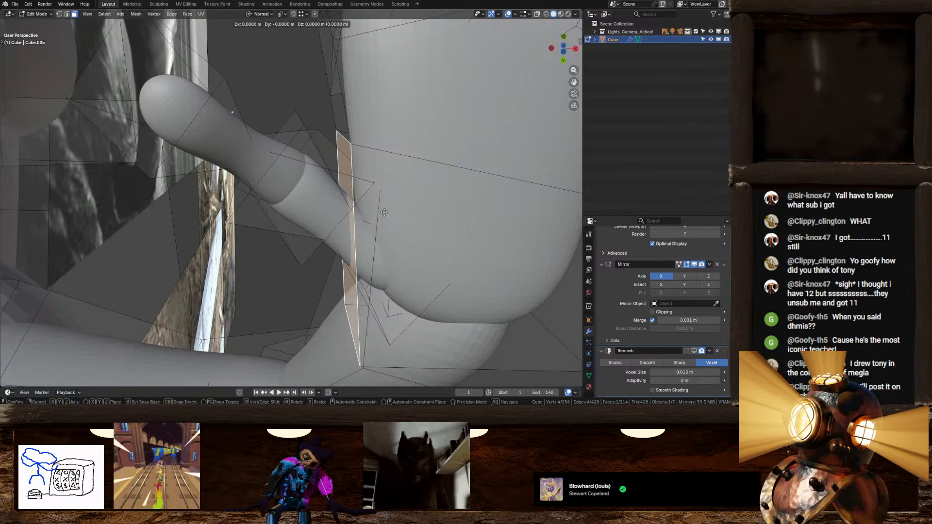
pyautogui.press('g')
pyautogui.press('x')
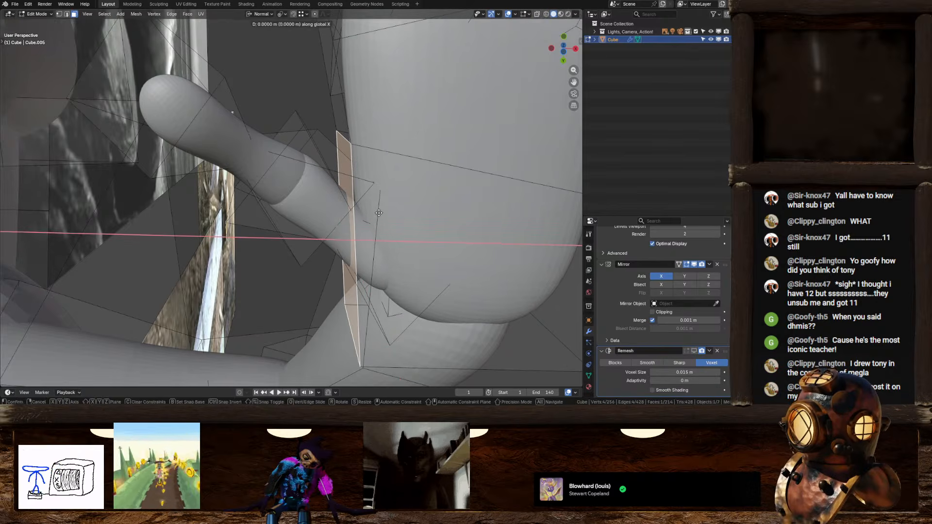
pyautogui.rightClick(355, 211)
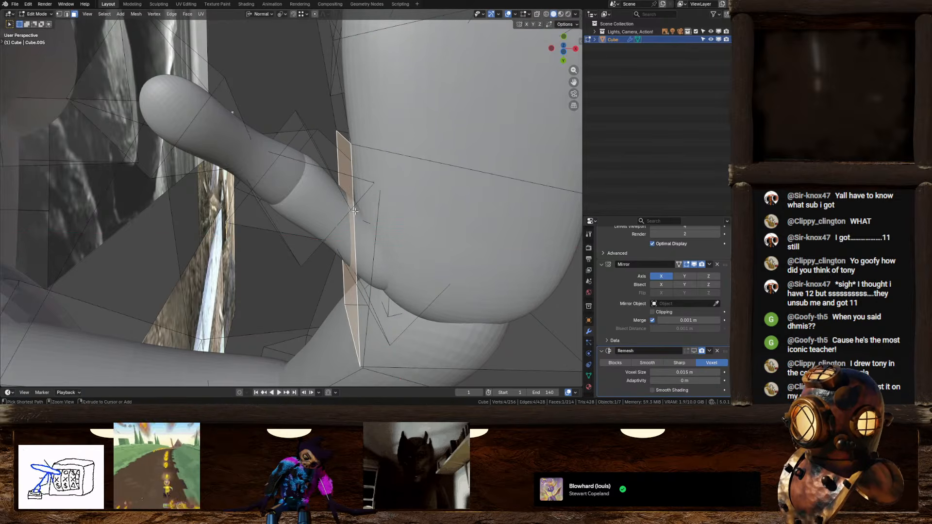
# Select the palm's side face at the thumb's base and scale it to about 0.84 along global Z
pyautogui.hotkey('alt', 'a')
pyautogui.scroll(-3, 381, 186)
pyautogui.click(334, 245)
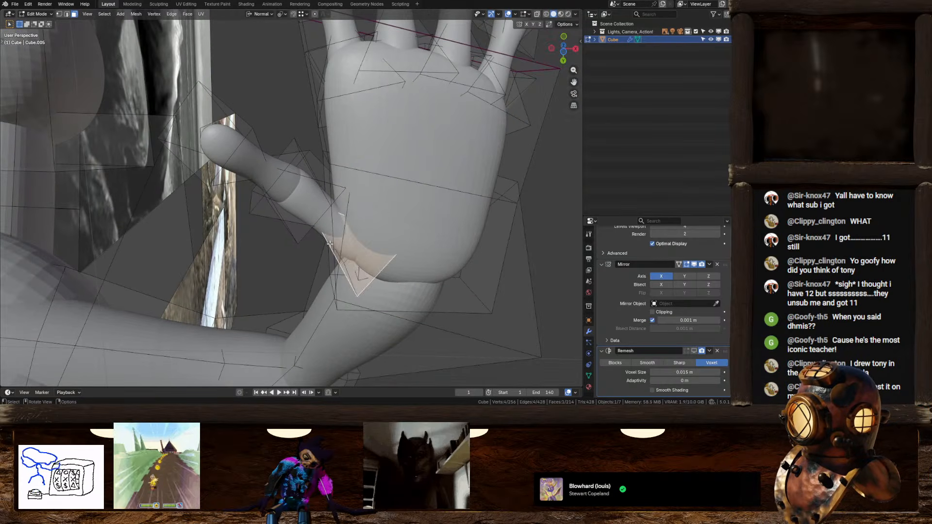
pyautogui.moveTo(333, 244); pyautogui.dragTo(313, 279, button='middle')
pyautogui.click(247, 267)
pyautogui.moveTo(246, 267); pyautogui.dragTo(283, 303, button='middle')
pyautogui.moveTo(306, 262); pyautogui.dragTo(326, 236, button='middle')
pyautogui.click(325, 236)
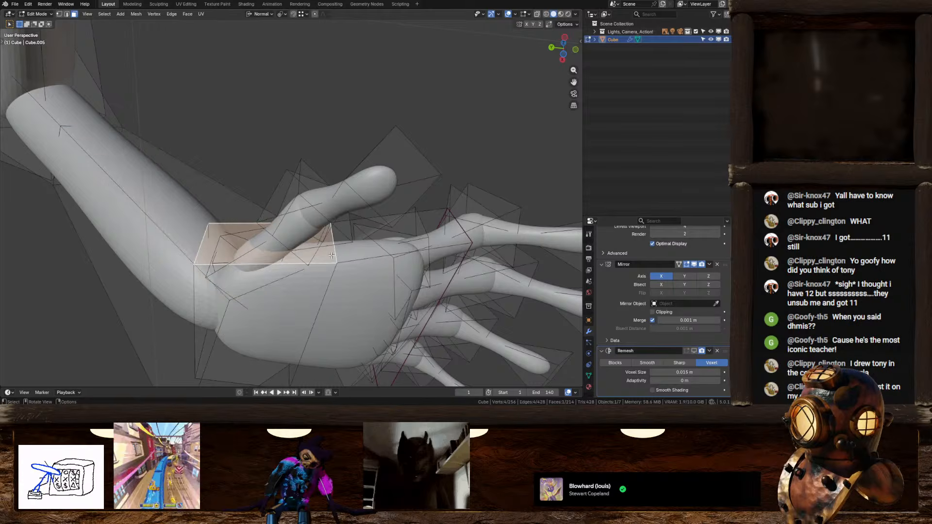
pyautogui.moveTo(368, 262); pyautogui.dragTo(458, 350, button='middle')
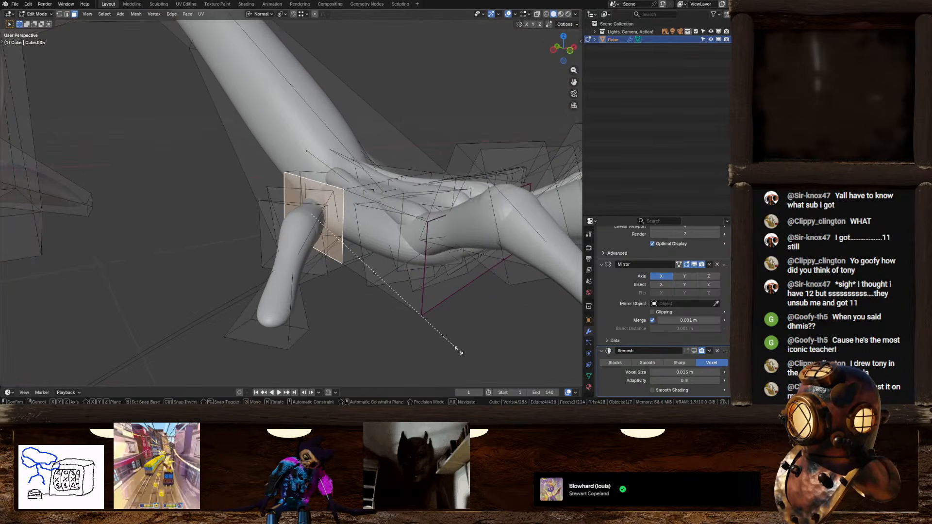
pyautogui.press('s')
pyautogui.press('z')
pyautogui.press('z')
pyautogui.press('z')
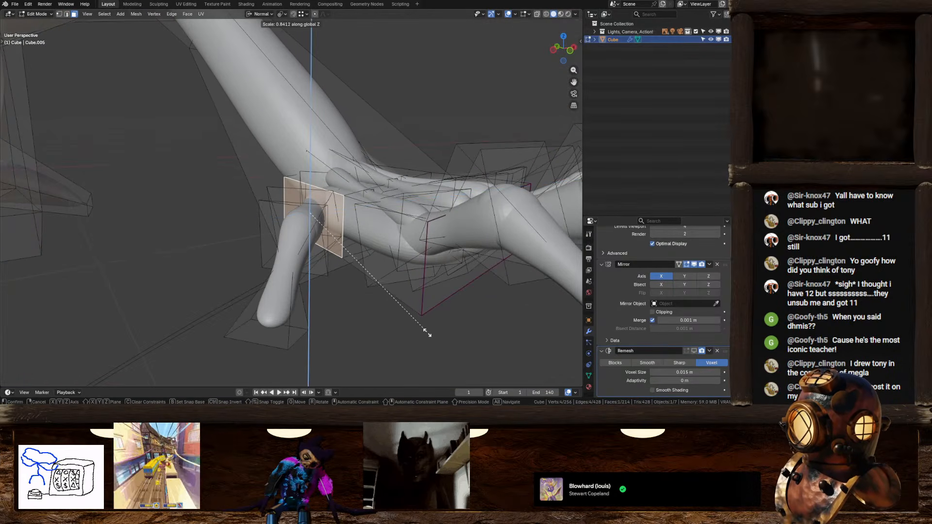
pyautogui.click(427, 332)
# Raise the palm's side face by about 0.014 m along global Z
pyautogui.press('g')
pyautogui.press('z')
pyautogui.press('z')
pyautogui.click(424, 325)
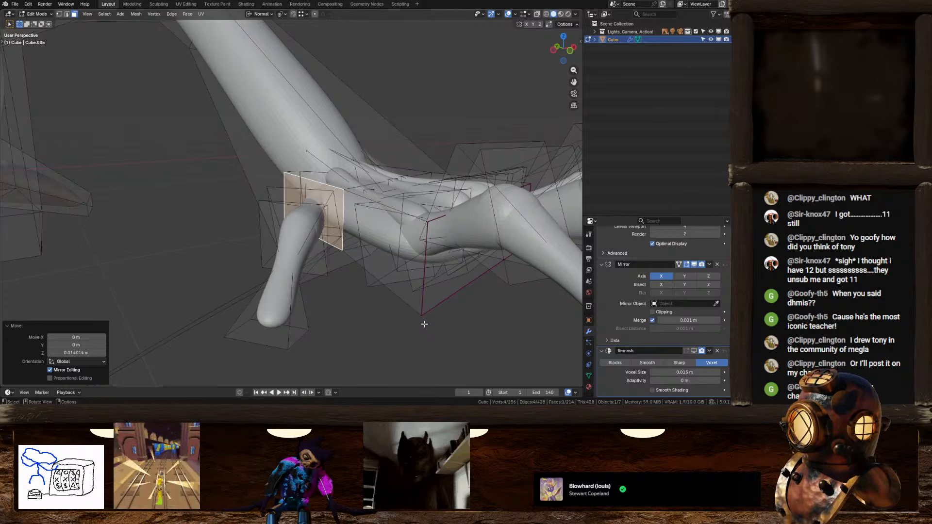
pyautogui.rightClick(423, 321)
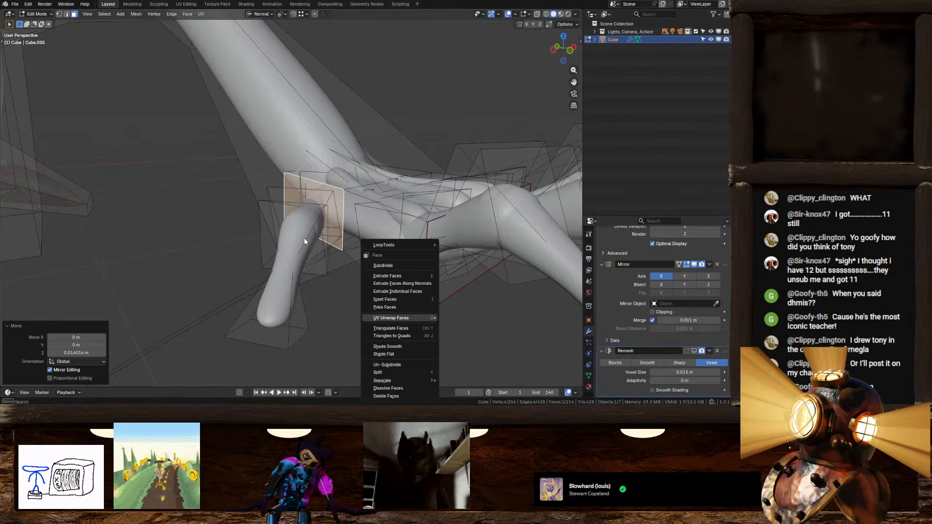
# Extrude the palm's side face outward by about 0.03 m and lower it about 0.056 m along global Z
pyautogui.moveTo(304, 238); pyautogui.dragTo(341, 177, button='middle')
pyautogui.press('g')
pyautogui.press('z')
pyautogui.click(369, 283)
pyautogui.press('g')
pyautogui.press('z')
pyautogui.press('z')
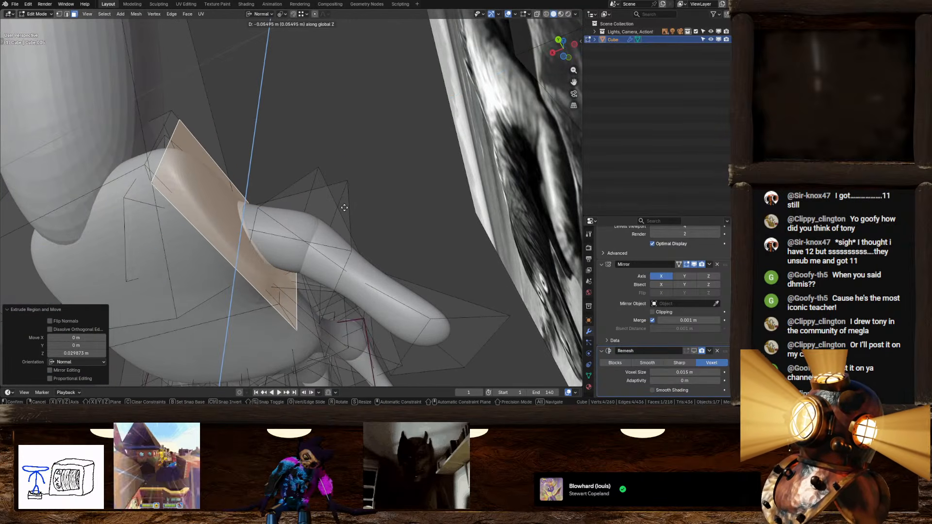
pyautogui.click(350, 212)
# Scale the extruded palm face uniformly to 0.75
pyautogui.press('s')
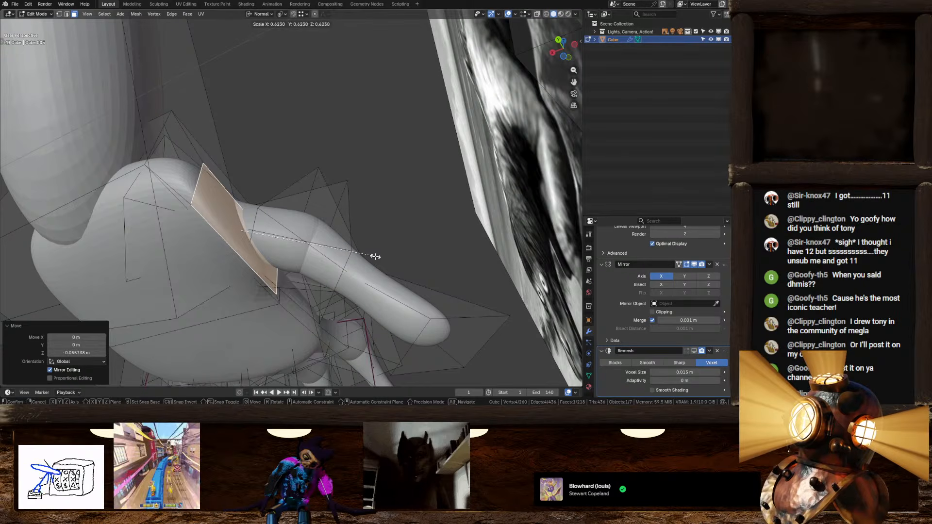
pyautogui.rightClick(375, 257)
pyautogui.press('s')
pyautogui.click(422, 291)
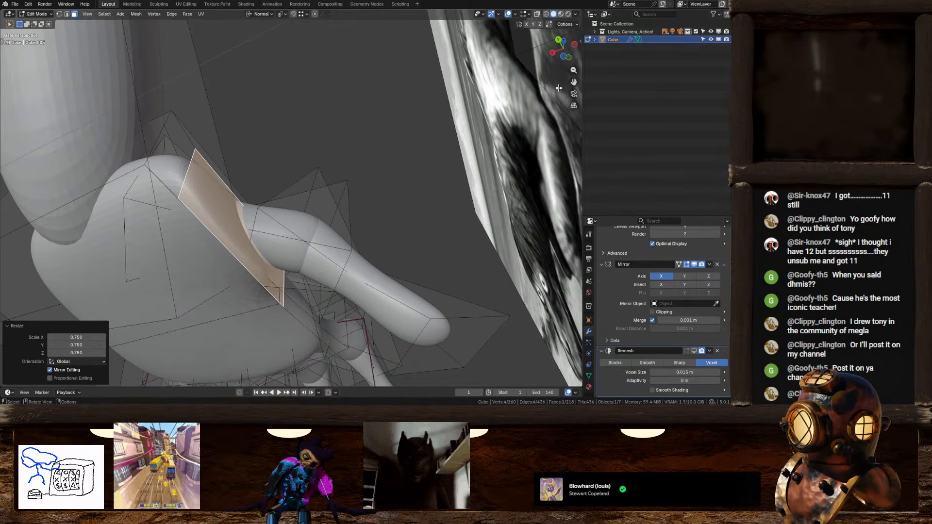
# In bottom view, move the extruded palm face toward the thumb and rotate it by -8.79°
pyautogui.press('ctrl+KP_7')
pyautogui.press('g')
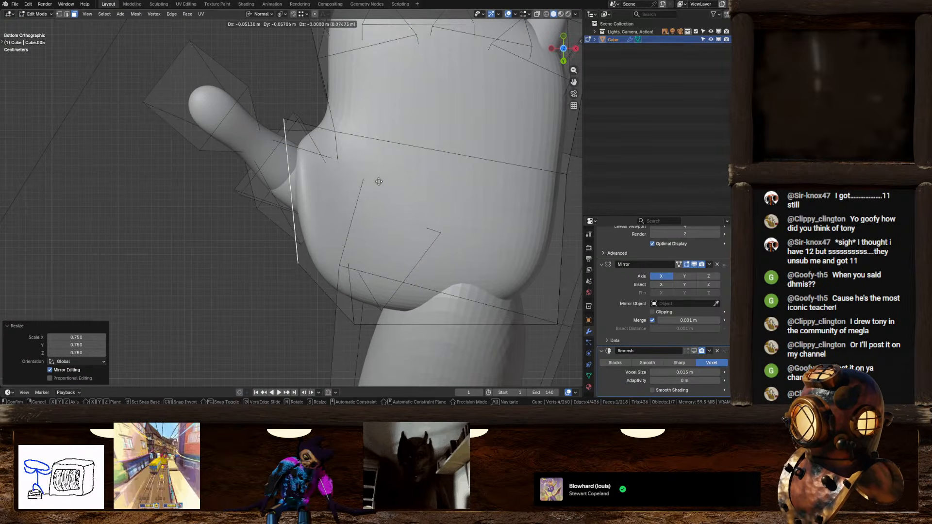
pyautogui.click(377, 174)
pyautogui.press('r')
pyautogui.click(492, 277)
# Shrink the extruded palm face to about 0.79 and nudge it into line with the thumb's base
pyautogui.press('s')
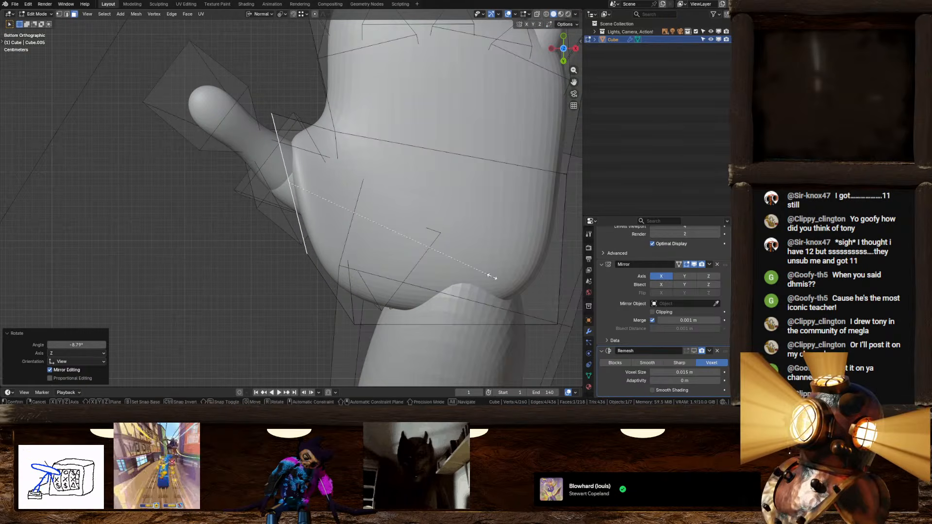
pyautogui.click(452, 268)
pyautogui.press('g')
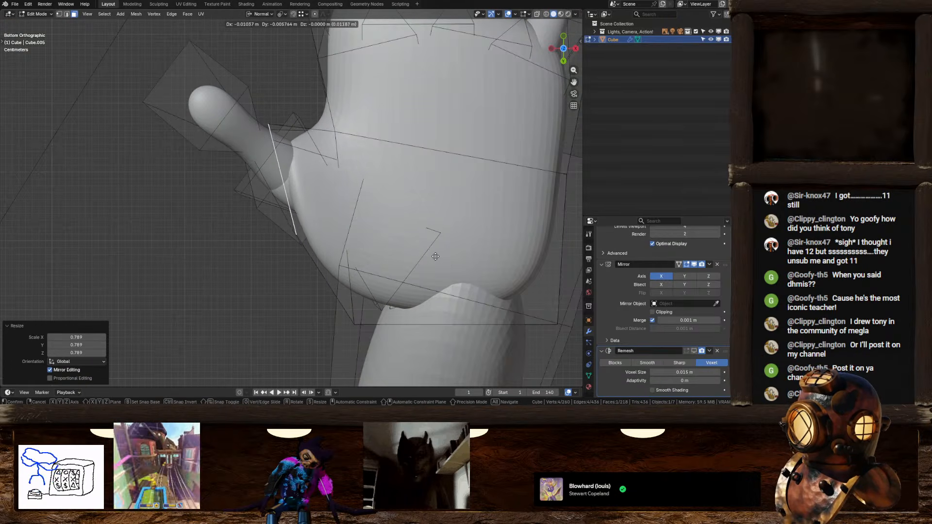
pyautogui.click(441, 266)
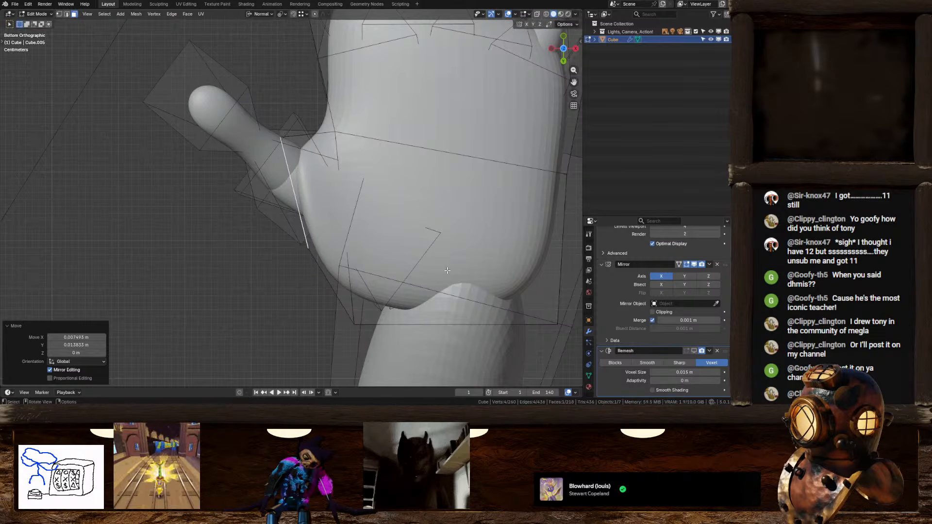
pyautogui.press('s')
pyautogui.click(440, 267)
pyautogui.moveTo(342, 182); pyautogui.dragTo(381, 280, button='middle')
pyautogui.press('g')
pyautogui.press('z')
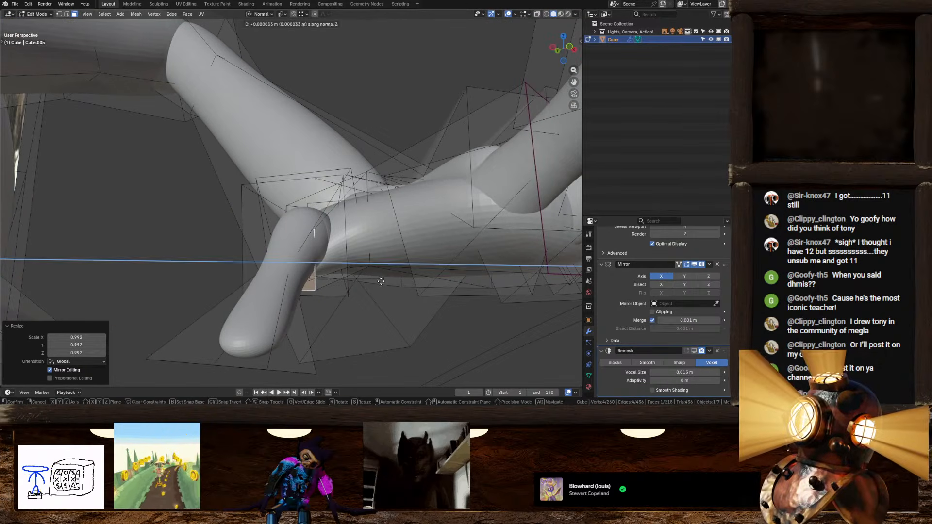
pyautogui.click(382, 282)
# Select all linked geometry of the thumb and lower it about 0.041 m along global Z
pyautogui.moveTo(306, 246); pyautogui.dragTo(369, 276, button='middle')
pyautogui.click(336, 206)
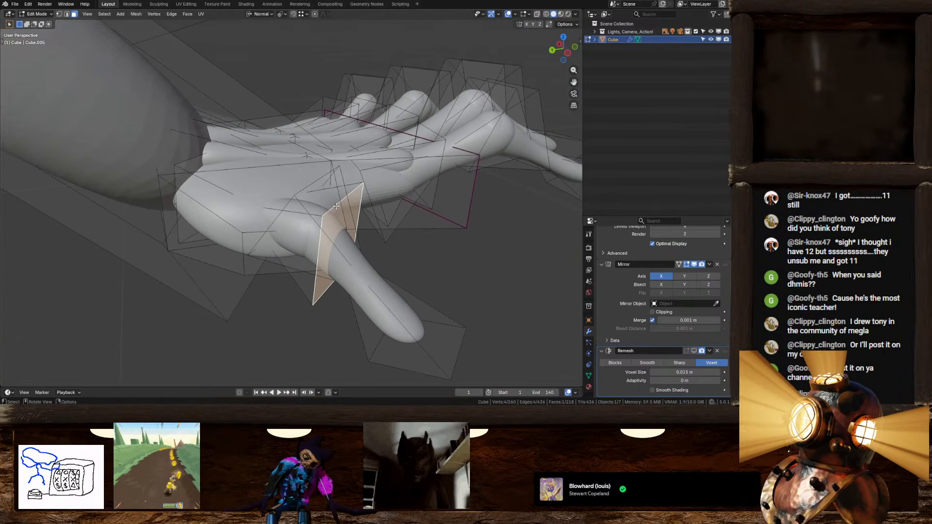
pyautogui.hotkey('ctrl', 'l')
pyautogui.press('l')
pyautogui.moveTo(412, 321); pyautogui.dragTo(366, 203, button='middle')
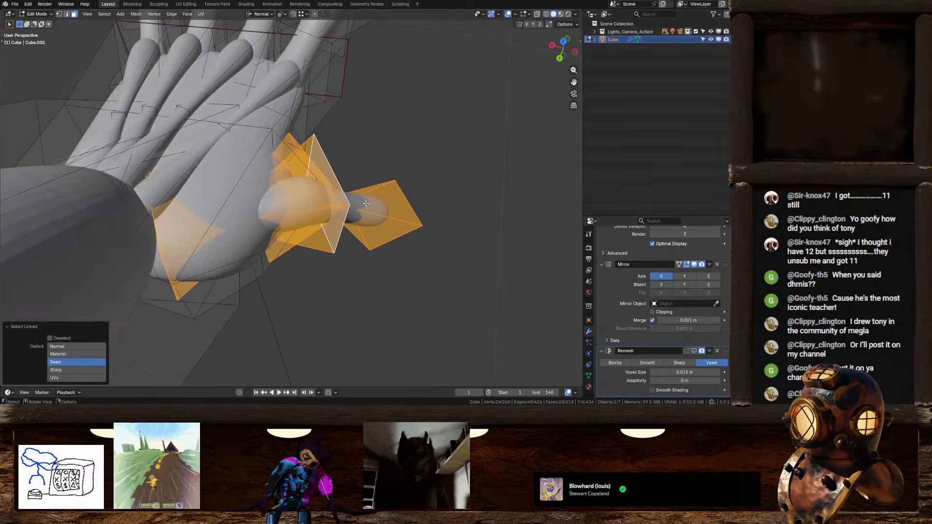
pyautogui.press('g')
pyautogui.press('z')
pyautogui.press('z')
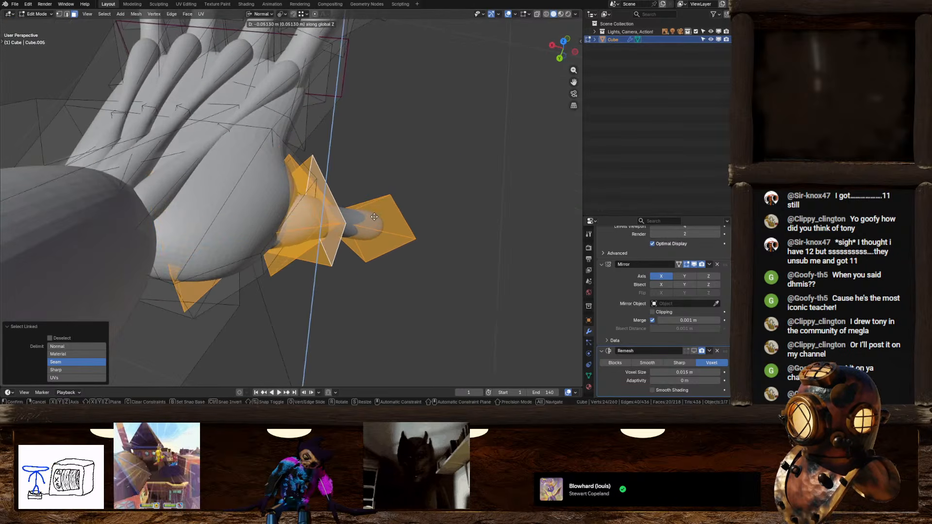
pyautogui.click(375, 215)
# Shift the selected thumb by about -0.025 m along global X
pyautogui.press('g')
pyautogui.press('x')
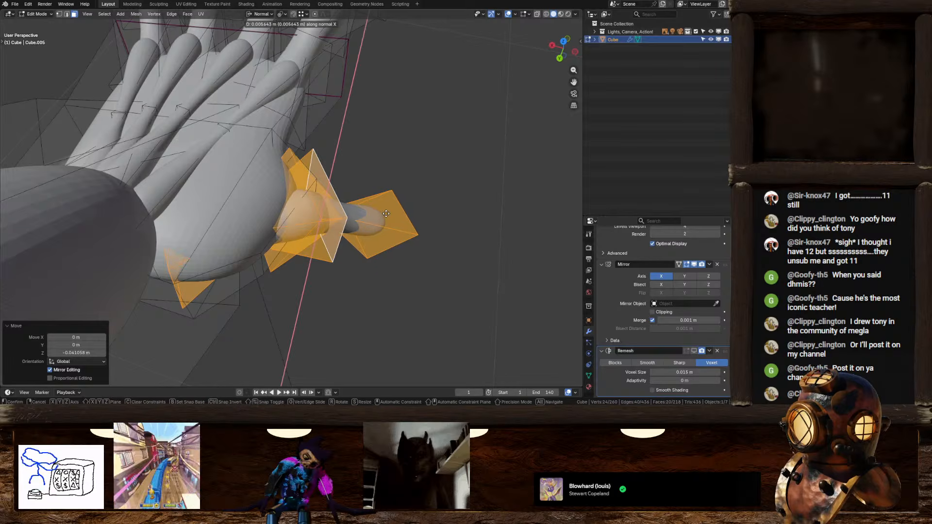
pyautogui.press('x')
pyautogui.click(392, 208)
# Return to Object Mode, enable the Remesh modifier's viewport display, and examine how the thumb fuses with the palm
pyautogui.scroll(-2, 393, 209)
pyautogui.moveTo(392, 208); pyautogui.dragTo(335, 260, button='middle')
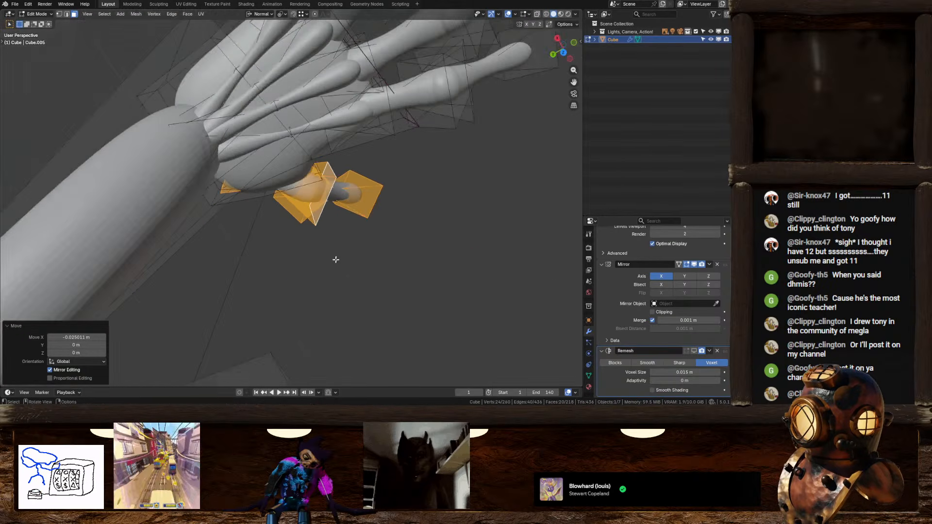
pyautogui.press('Tab')
pyautogui.moveTo(409, 259); pyautogui.dragTo(260, 220, button='middle')
pyautogui.click(693, 351)
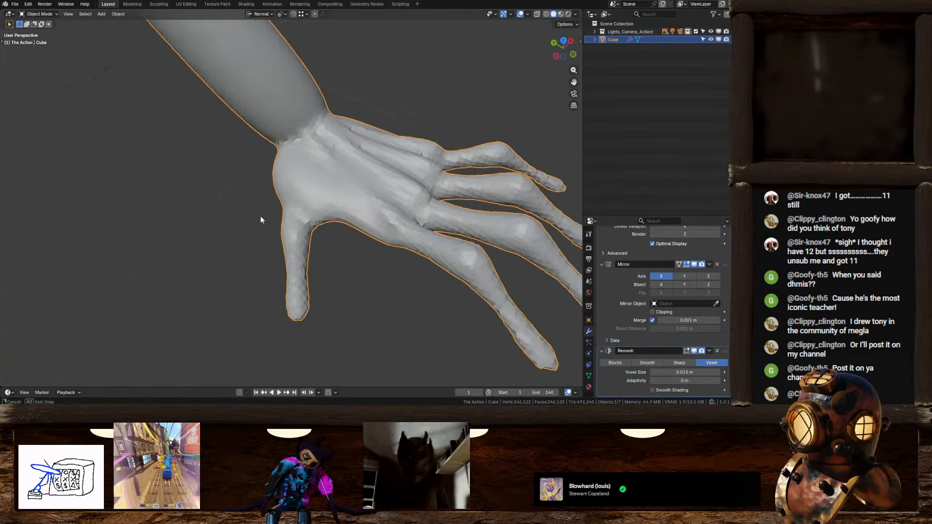
pyautogui.scroll(-2, 261, 220)
pyautogui.moveTo(348, 254); pyautogui.dragTo(313, 152, button='middle')
pyautogui.scroll(2, 332, 195)
pyautogui.moveTo(333, 196); pyautogui.dragTo(343, 240, button='middle')
# In Edit Mode, raise the thumb about 0.016 m along global Z and fatten it by 0.0152 m
pyautogui.press('Tab')
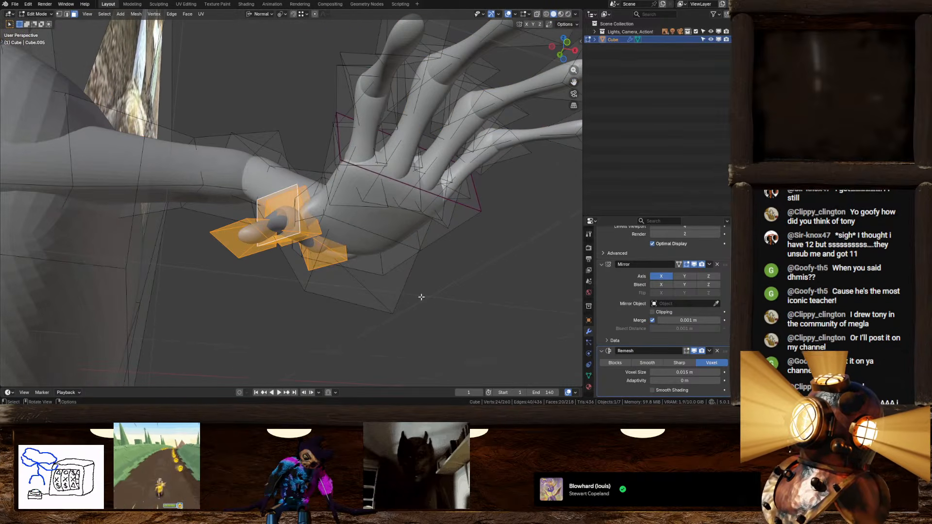
pyautogui.press('g')
pyautogui.press('z')
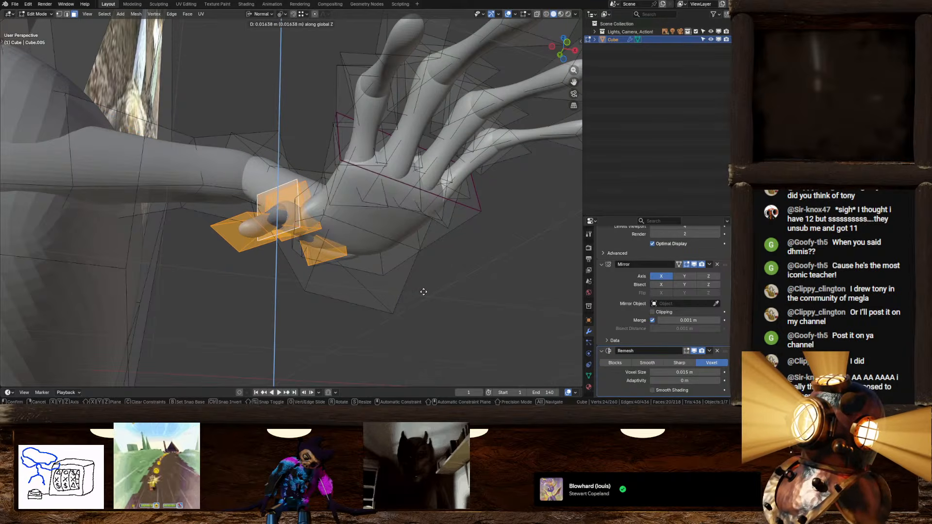
pyautogui.click(424, 292)
pyautogui.hotkey('alt', 's')
pyautogui.click(424, 290)
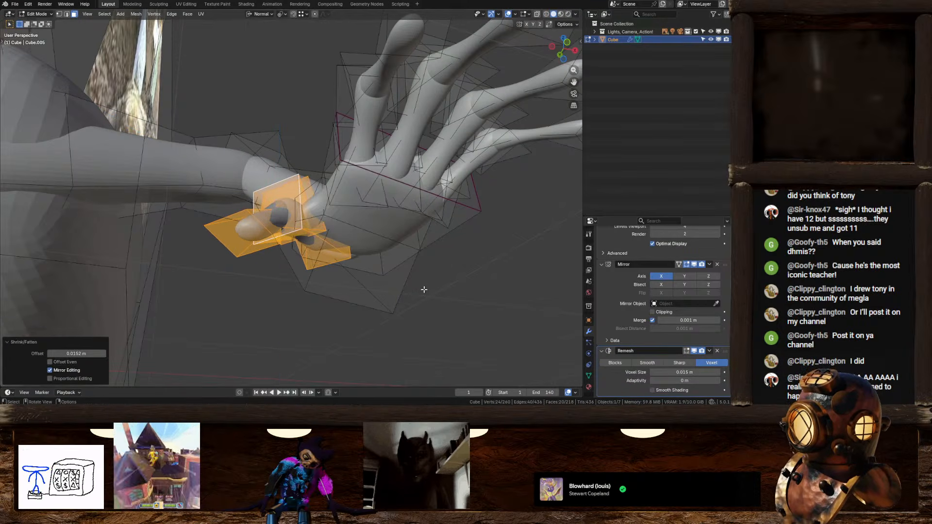
# Check the remeshed hand in Object Mode, return to Edit Mode, and adjust the thumb's height relative to the palm
pyautogui.press('Tab')
pyautogui.moveTo(407, 257); pyautogui.dragTo(420, 228, button='middle')
pyautogui.press('Tab')
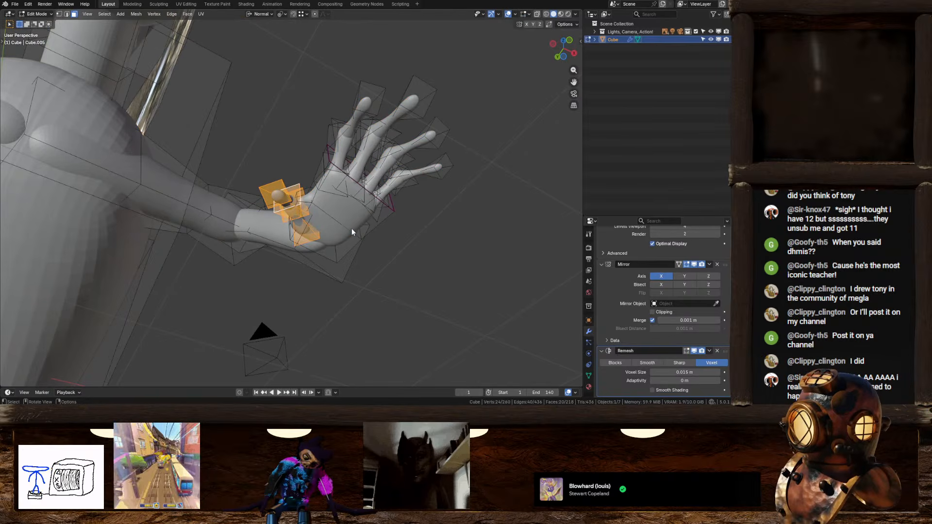
pyautogui.press('Tab')
pyautogui.moveTo(351, 229); pyautogui.dragTo(272, 163, button='middle')
pyautogui.press('Tab')
pyautogui.press('g')
pyautogui.press('z')
pyautogui.click(370, 249)
# Make the end face of the thumb's base segment the active face while keeping the whole thumb selected
pyautogui.scroll(5, 291, 170)
pyautogui.keyDown('shift'); pyautogui.click(382, 171); pyautogui.keyUp('shift')
pyautogui.keyDown('shift'); pyautogui.click(382, 170); pyautogui.keyUp('shift')
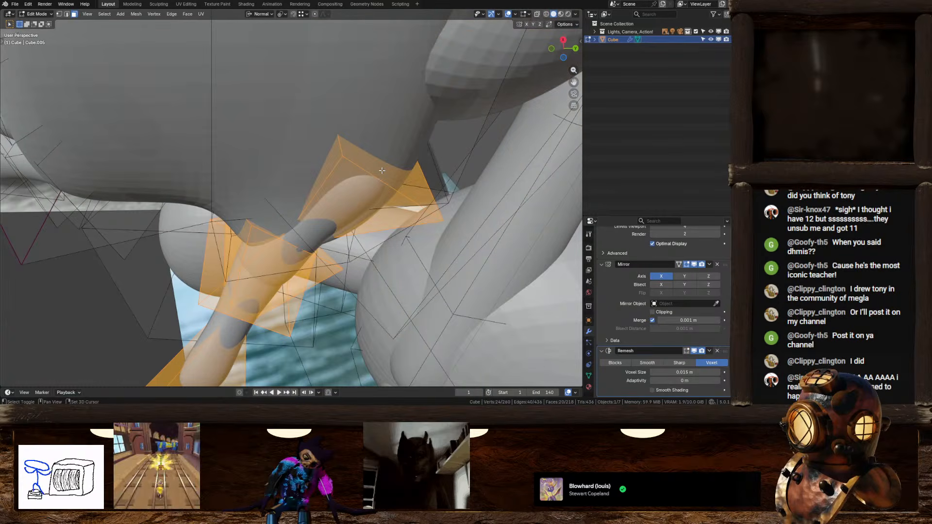
pyautogui.moveTo(391, 165); pyautogui.dragTo(377, 200, button='middle')
pyautogui.scroll(1, 377, 200)
pyautogui.keyDown('shift'); pyautogui.click(357, 279); pyautogui.keyUp('shift')
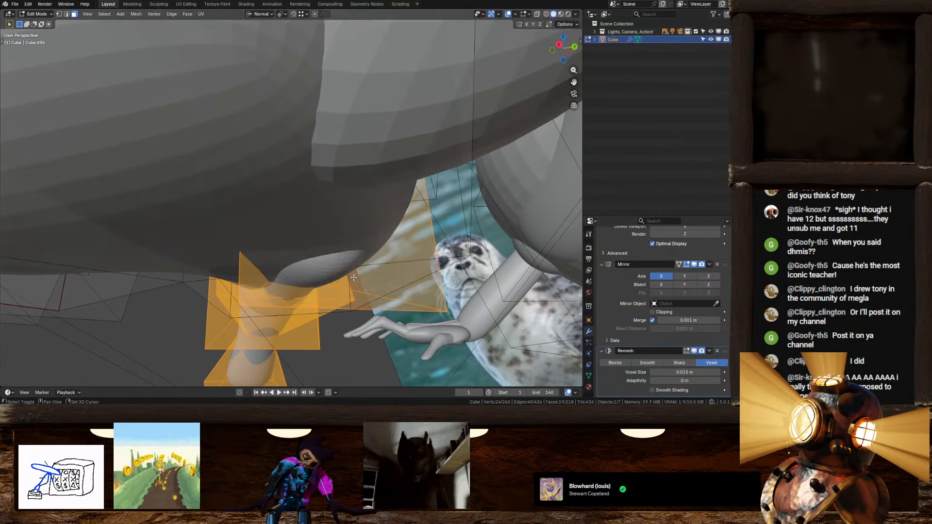
pyautogui.keyDown('shift'); pyautogui.click(357, 279); pyautogui.keyUp('shift')
# Rotate the thumb about its Y axis, move it along Z, and return to Object Mode to check the remeshed shape
pyautogui.moveTo(357, 279); pyautogui.dragTo(452, 273, button='middle')
pyautogui.press('r')
pyautogui.press('y')
pyautogui.click(449, 258)
pyautogui.press('g')
pyautogui.press('z')
pyautogui.click(431, 224)
pyautogui.press('Tab')
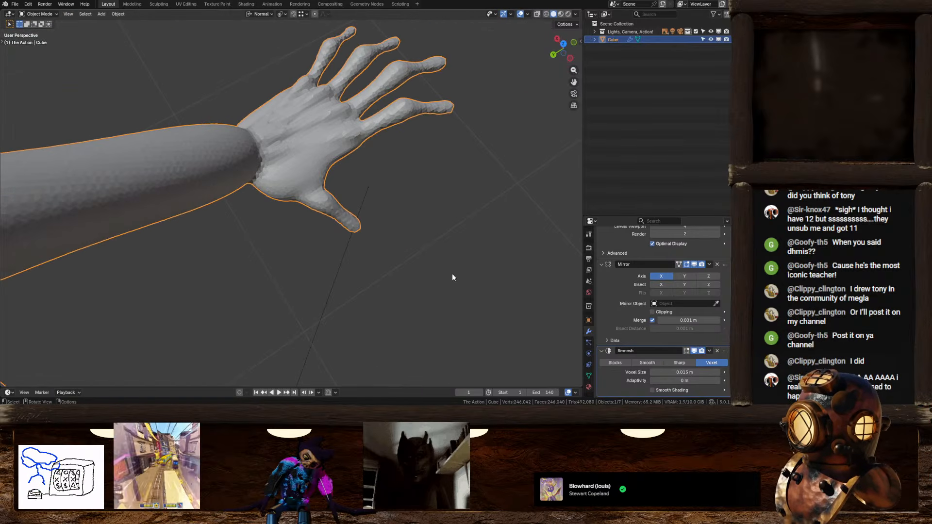
# Rotate the thumb 7.56° about the normal X axis, reposition it along that axis, and return to Object Mode
pyautogui.press('Tab')
pyautogui.press('r')
pyautogui.press('x')
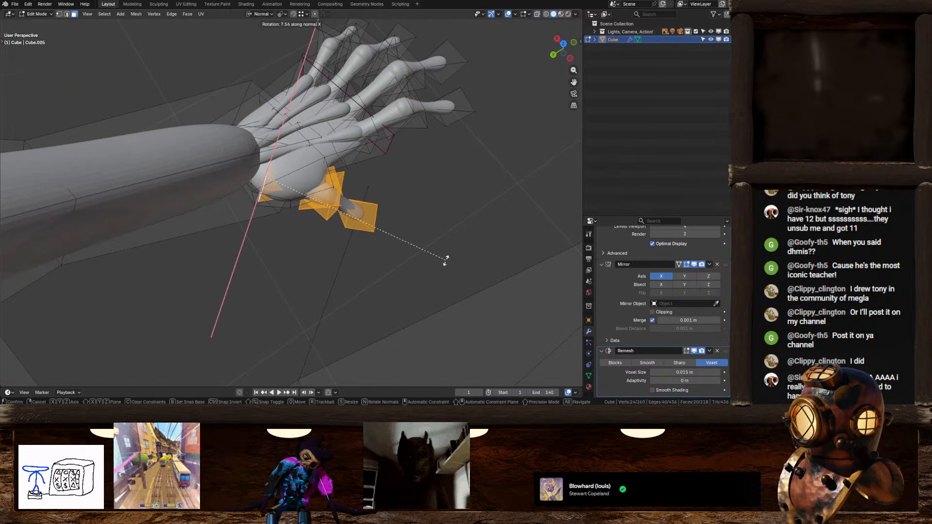
pyautogui.click(446, 261)
pyautogui.moveTo(437, 250); pyautogui.dragTo(393, 247, button='middle')
pyautogui.press('g')
pyautogui.press('x')
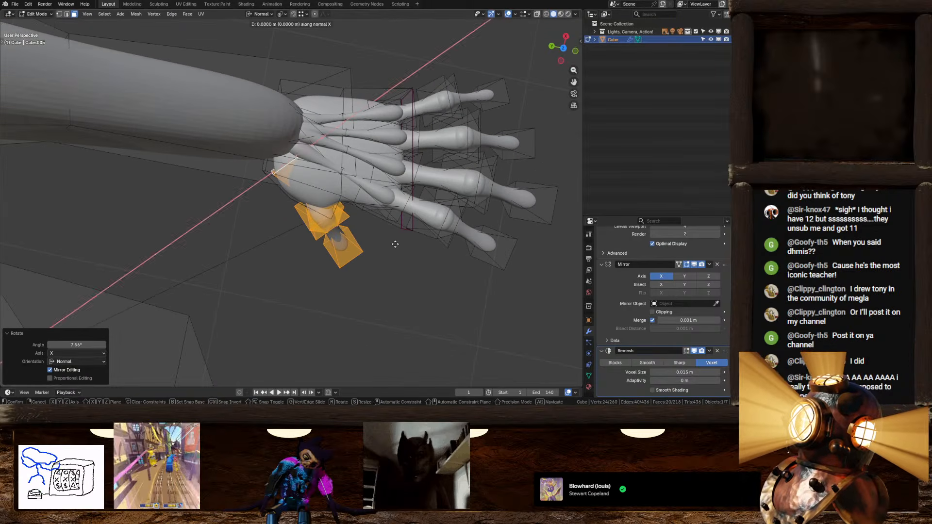
pyautogui.click(392, 250)
pyautogui.press('Tab')
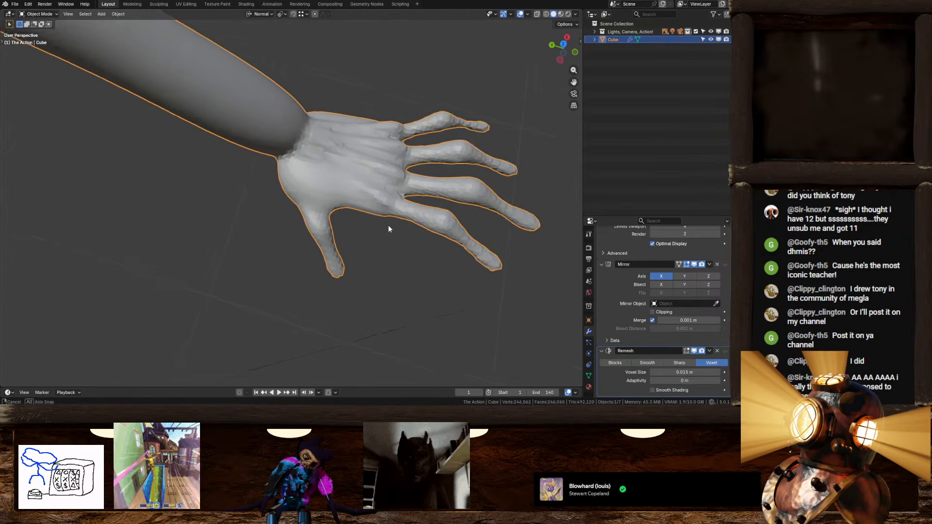
# Check the remeshed hand and forearm from several sides and return the creature mesh to Edit Mode
pyautogui.moveTo(389, 225); pyautogui.dragTo(392, 198, button='middle')
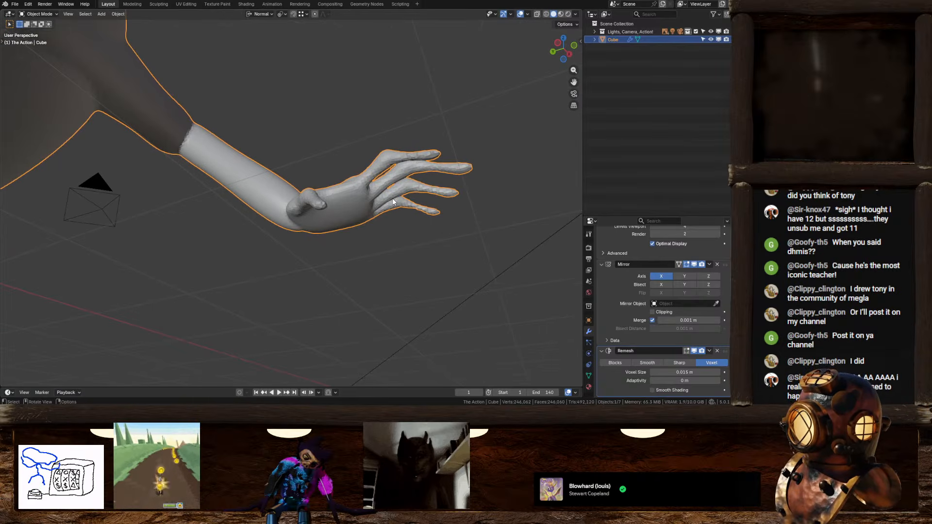
pyautogui.moveTo(392, 198); pyautogui.dragTo(314, 228, button='middle')
pyautogui.scroll(-3, 264, 252)
pyautogui.scroll(4, 390, 200)
pyautogui.scroll(3, 357, 226)
pyautogui.press('Tab')
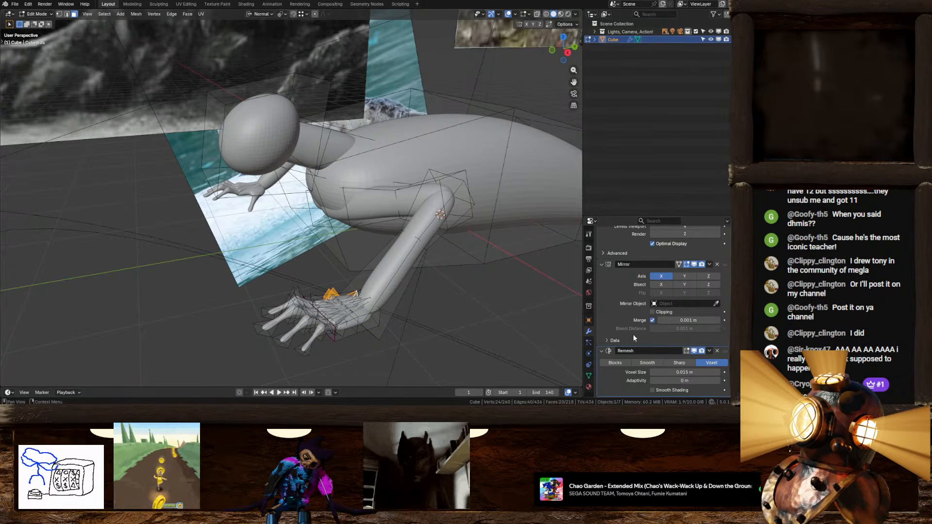
# Select the whole head block and compare the creature with the reference images in the right orthographic view
pyautogui.moveTo(296, 119); pyautogui.dragTo(298, 155, button='middle')
pyautogui.scroll(2, 253, 99)
pyautogui.press('l')
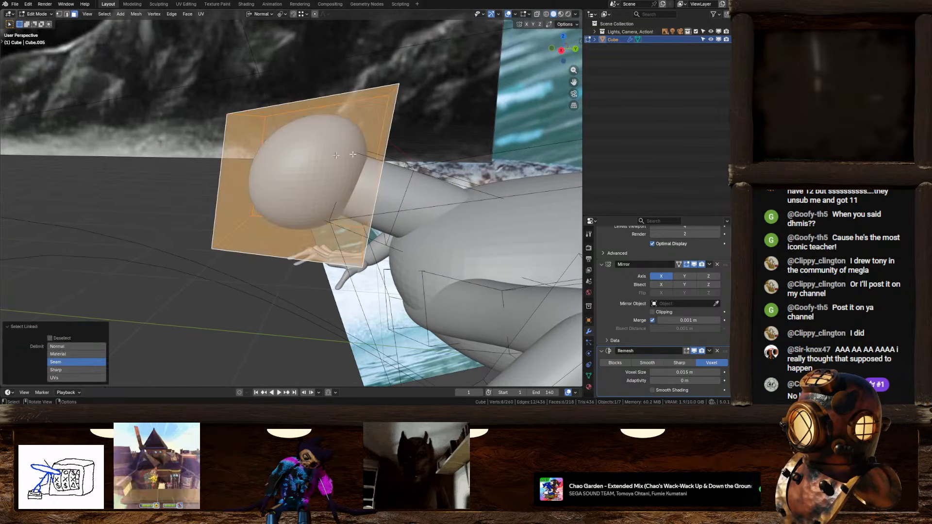
pyautogui.click(563, 48)
pyautogui.scroll(-3, 238, 145)
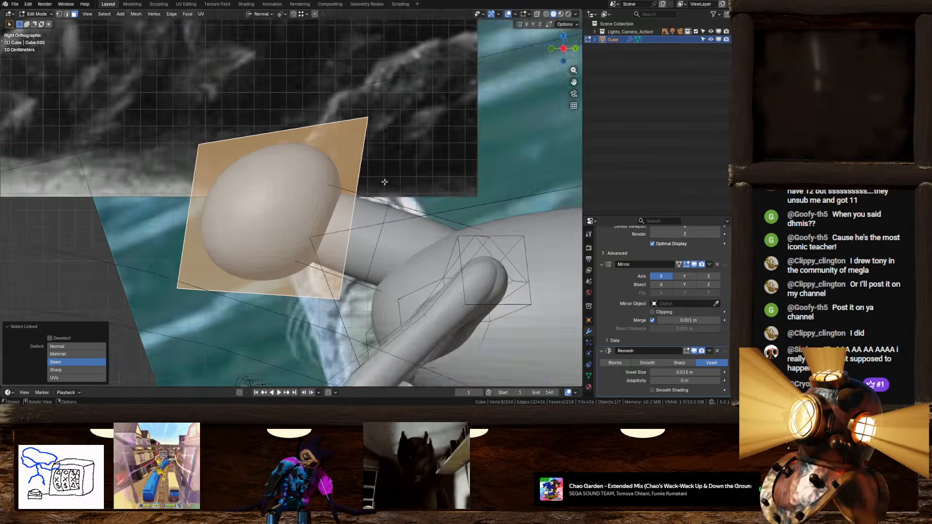
pyautogui.scroll(-4, 239, 146)
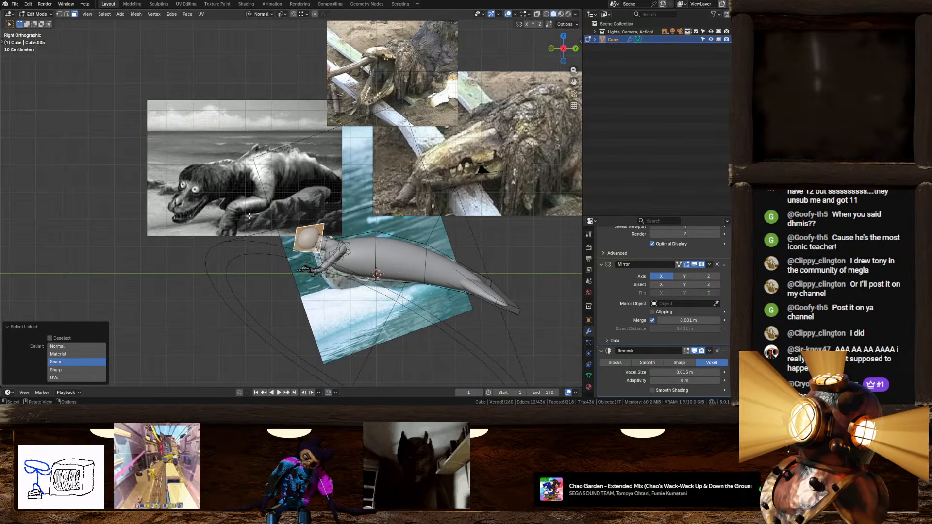
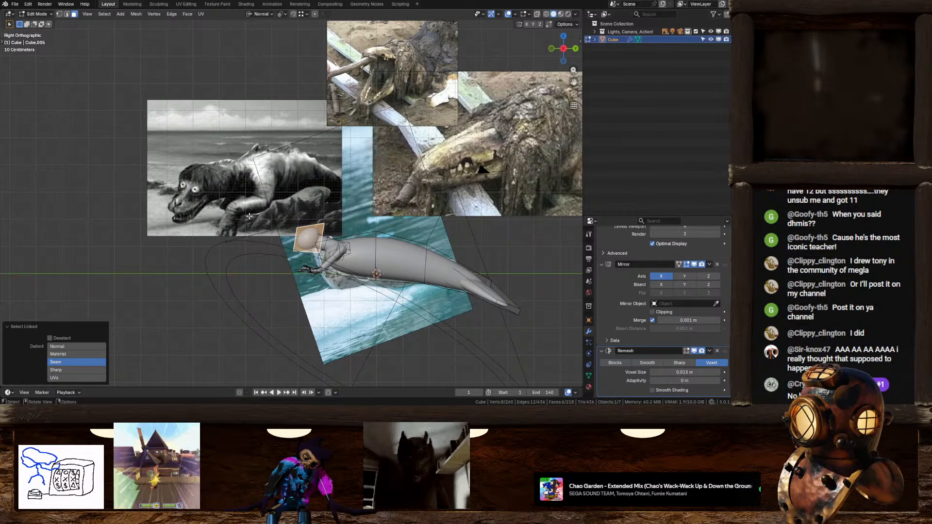
pyautogui.scroll(4, 228, 202)
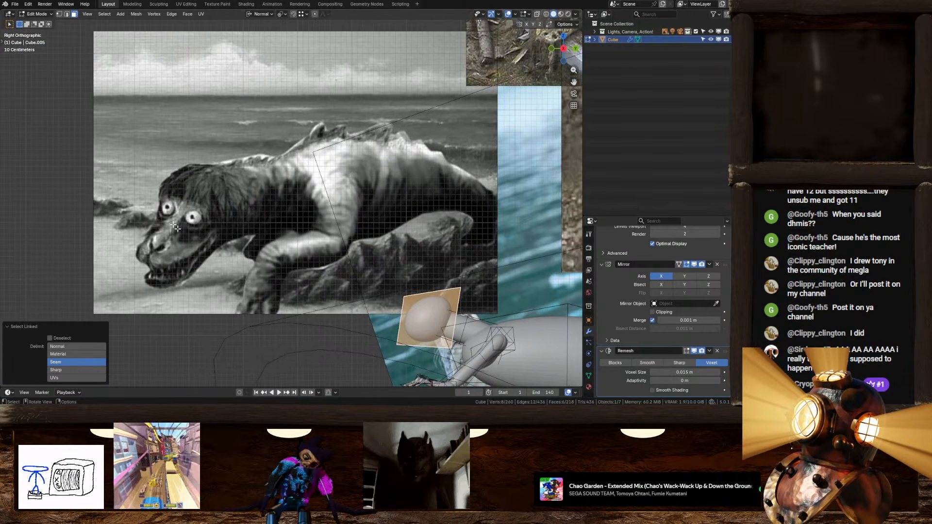
# Apply Shrink/Fatten of about 0.099 m to the neck ring nearest the head, and adjust the ring nearest the body likewise
pyautogui.moveTo(236, 231); pyautogui.dragTo(407, 158, button='middle')
pyautogui.scroll(2, 321, 208)
pyautogui.keyDown('alt'); pyautogui.click(357, 170); pyautogui.keyUp('alt')
pyautogui.hotkey('alt', 's')
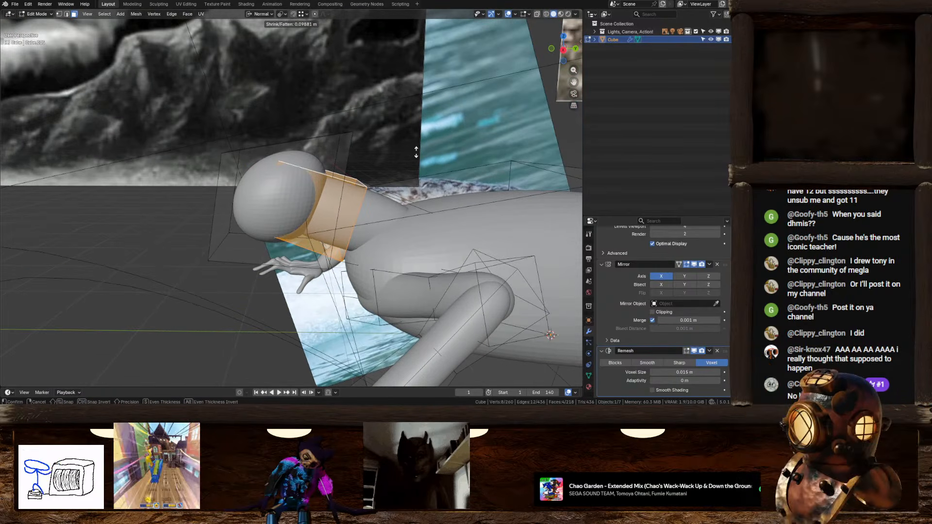
pyautogui.click(416, 152)
pyautogui.keyDown('alt'); pyautogui.click(379, 199); pyautogui.keyUp('alt')
pyautogui.hotkey('alt', 's')
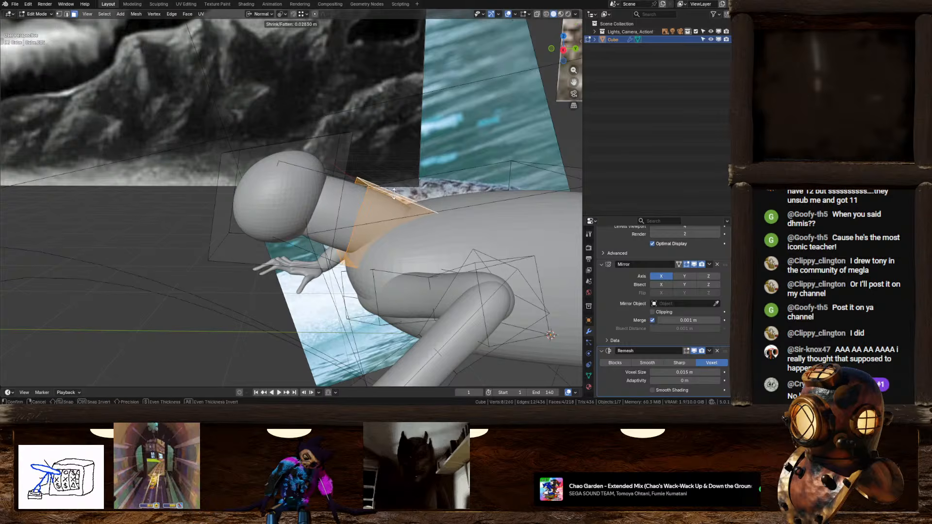
pyautogui.click(370, 189)
# Select the whole head block and move it slightly downward in the right orthographic view
pyautogui.click(327, 144)
pyautogui.press('l')
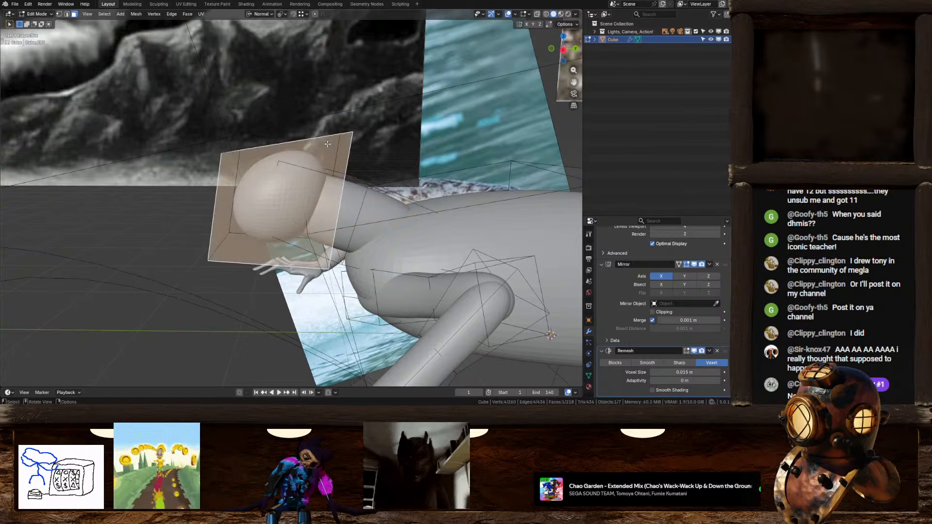
pyautogui.click(563, 50)
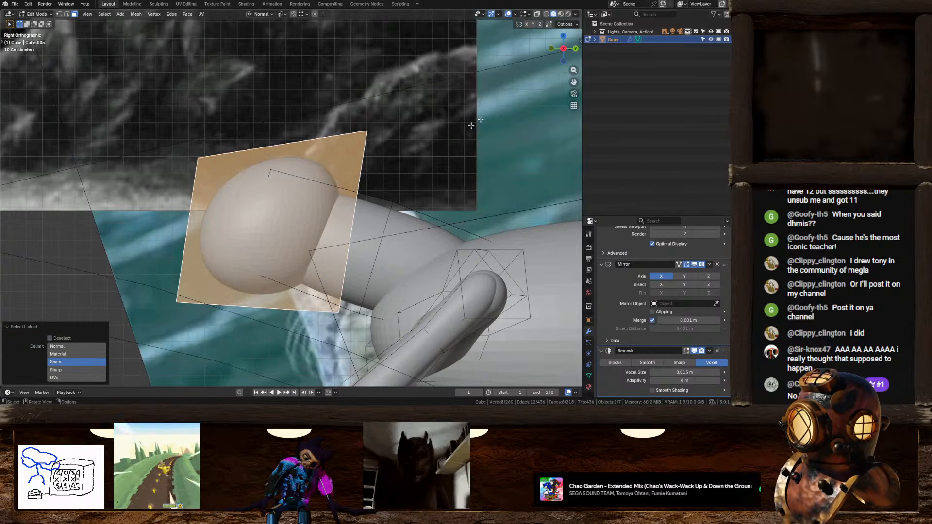
pyautogui.press('g')
pyautogui.click(385, 181)
# Slim both neck face rings together using Shrink/Fatten with an offset of -0.0236 m
pyautogui.keyDown('alt'); pyautogui.click(415, 207); pyautogui.keyUp('alt')
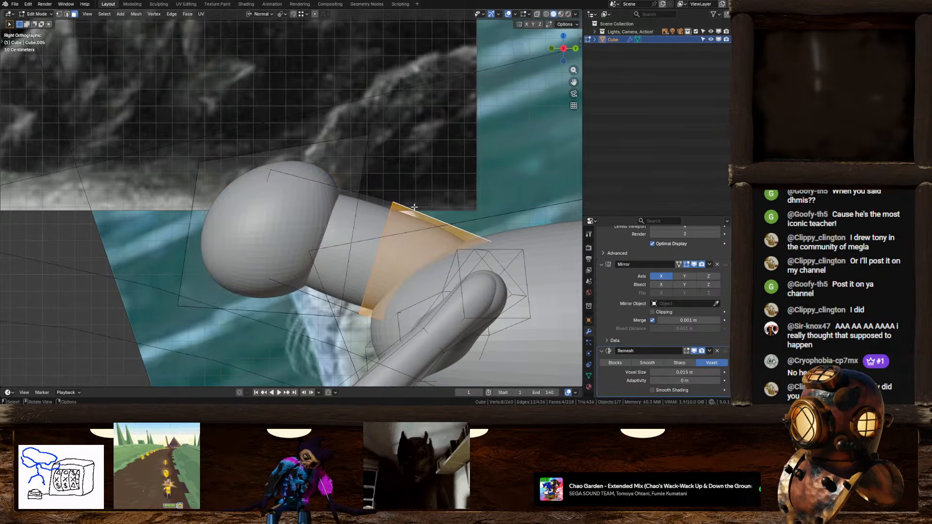
pyautogui.keyDown('alt'); pyautogui.keyDown('shift'); pyautogui.click(381, 200); pyautogui.keyUp('shift'); pyautogui.keyUp('alt')
pyautogui.hotkey('alt', 's')
pyautogui.click(494, 181)
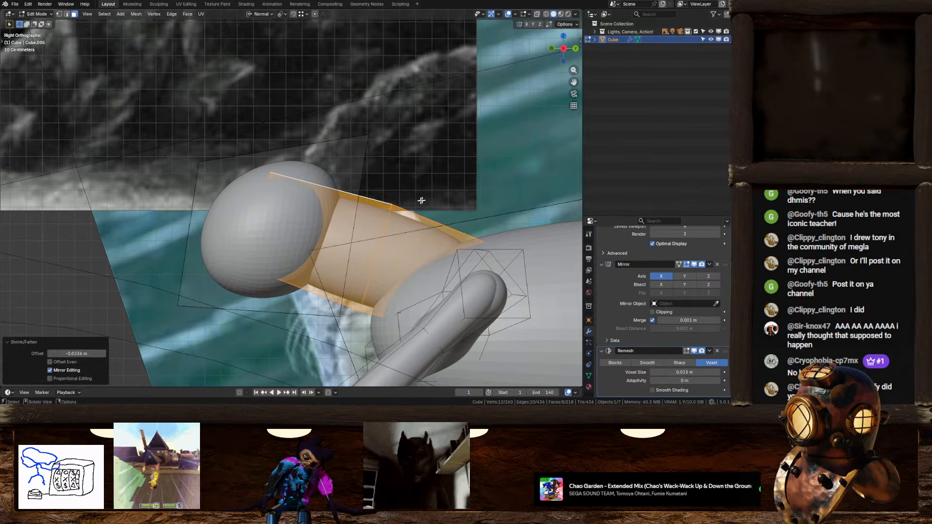
# Move the whole head block about -0.04 m along Y and -0.08 m along Z, and check it in Object Mode
pyautogui.click(359, 167)
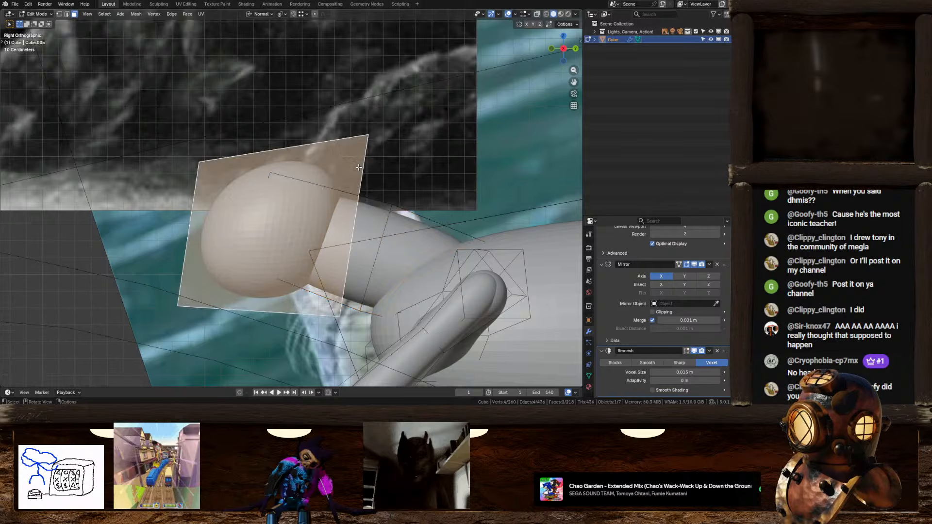
pyautogui.press('l')
pyautogui.press('g')
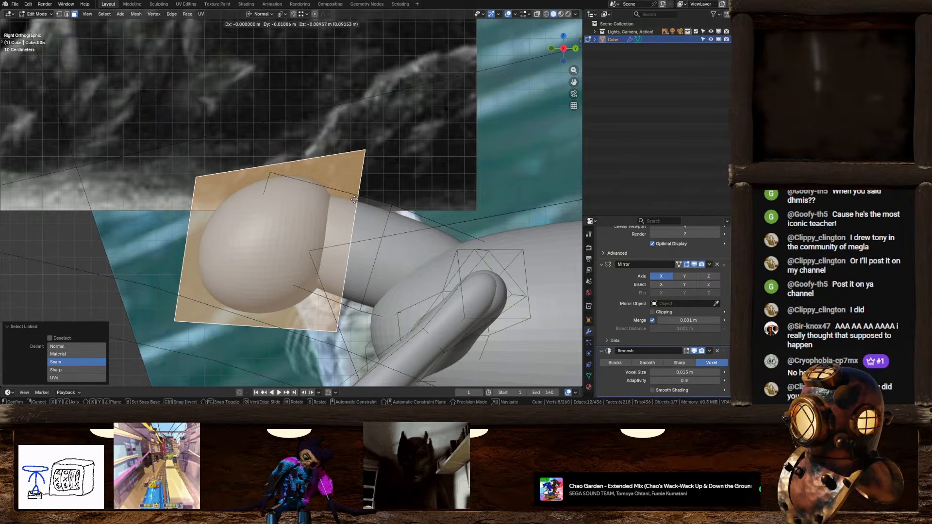
pyautogui.click(350, 197)
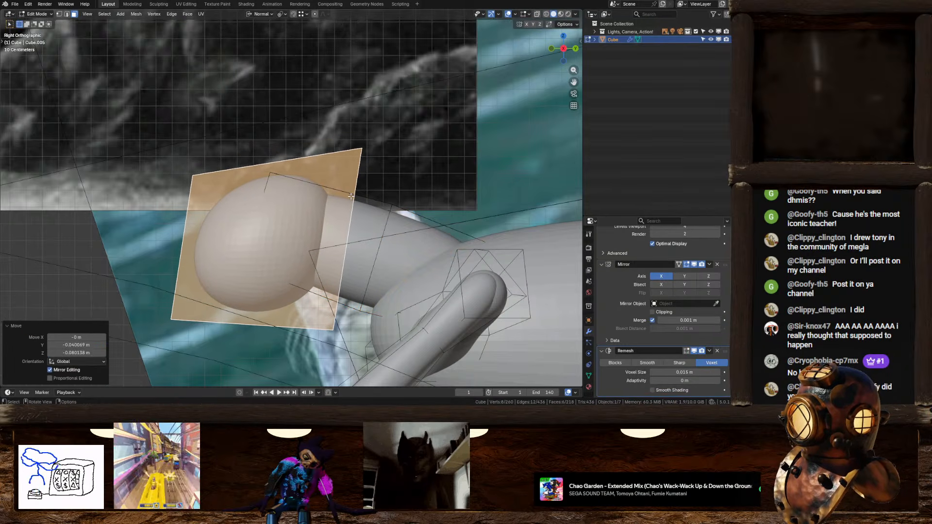
pyautogui.moveTo(349, 199); pyautogui.dragTo(438, 176, button='middle')
pyautogui.press('Tab')
pyautogui.press('Tab')
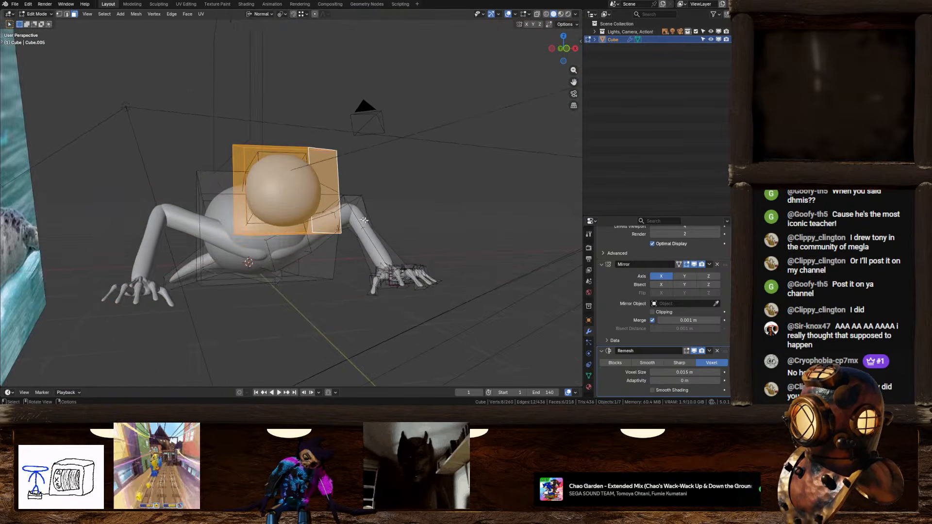
pyautogui.scroll(2, 473, 207)
pyautogui.press('s')
pyautogui.press('x')
pyautogui.press('x')
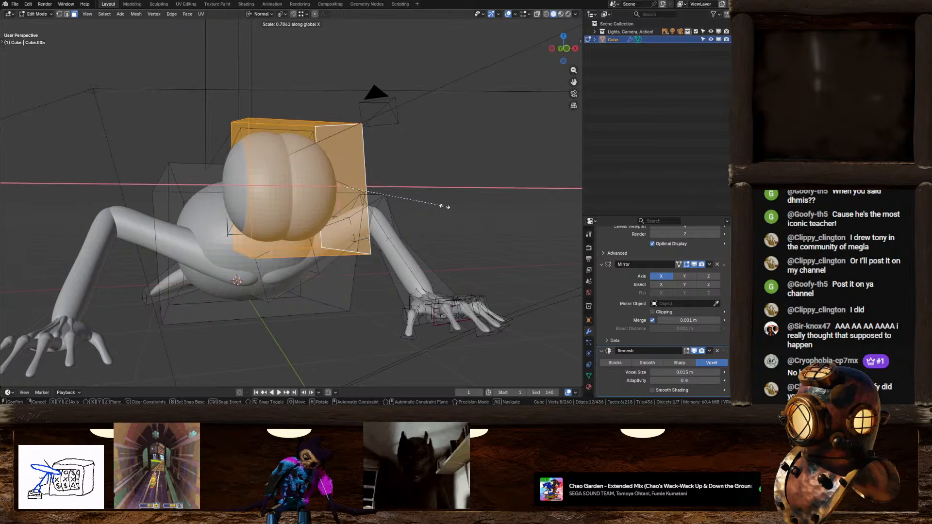
pyautogui.press('Escape')
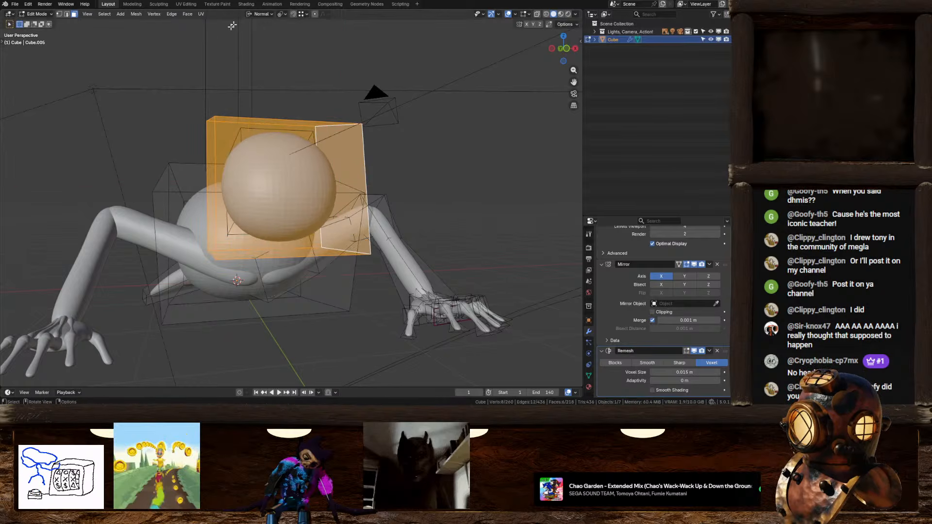
# Change the transform pivot to the head's centre, narrow the head by scaling it 0.782 along global X, and check the shape
pyautogui.click(284, 14)
pyautogui.click(300, 67)
pyautogui.press('s')
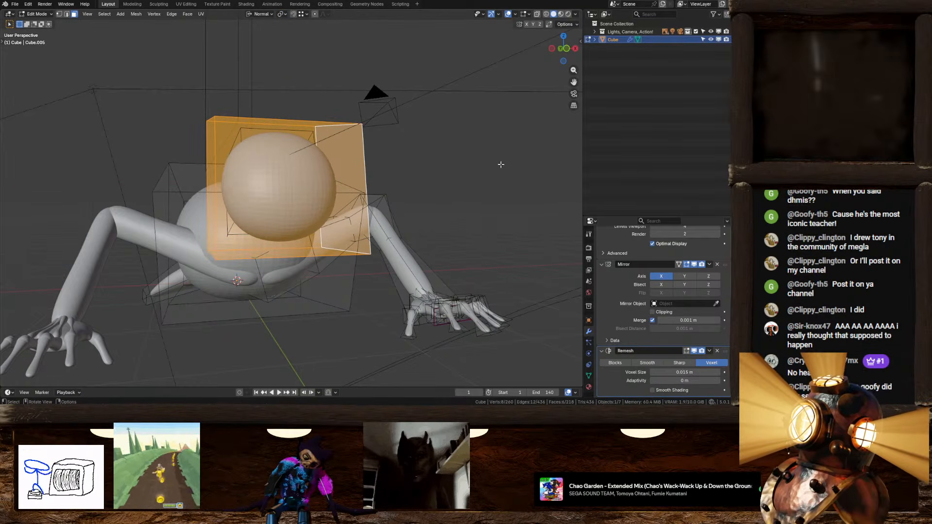
pyautogui.press('x')
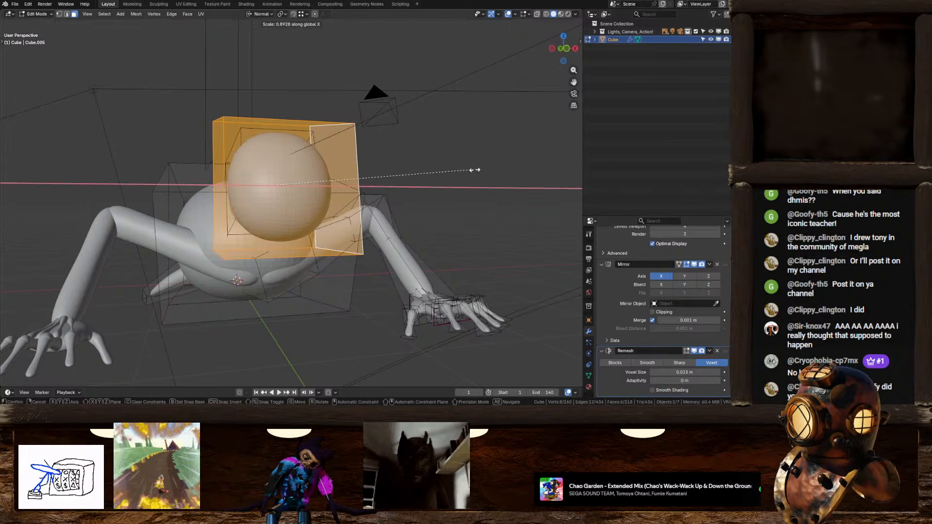
pyautogui.click(453, 172)
pyautogui.moveTo(453, 172); pyautogui.dragTo(425, 112, button='middle')
pyautogui.moveTo(466, 127); pyautogui.dragTo(412, 179, button='middle')
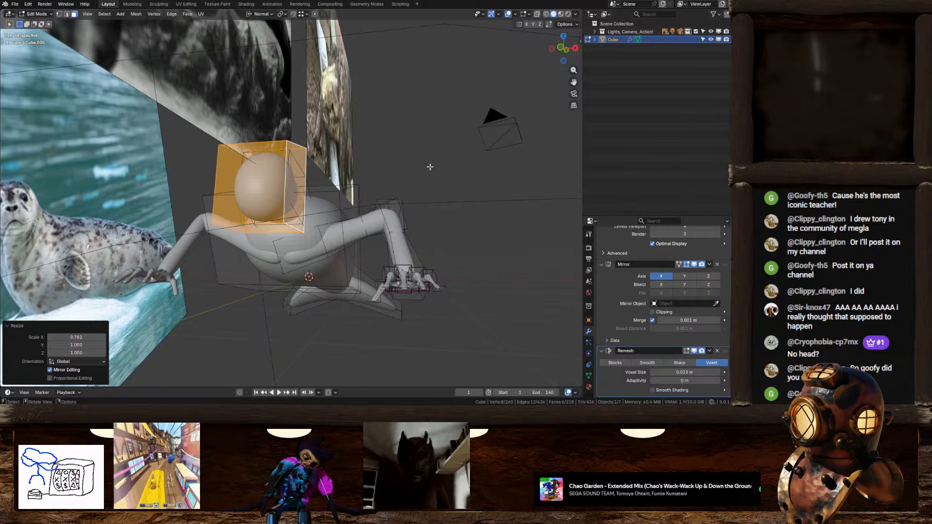
pyautogui.moveTo(430, 166); pyautogui.dragTo(467, 138, button='middle')
pyautogui.click(569, 49)
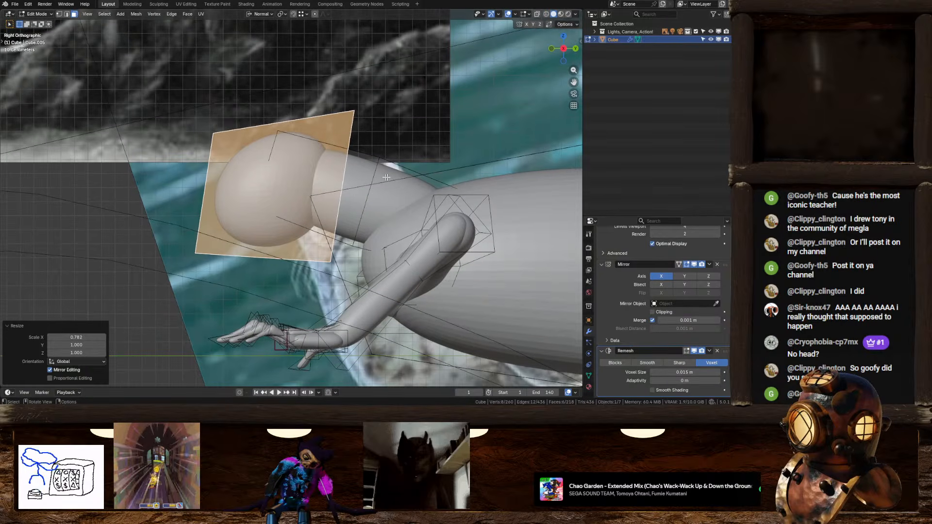
pyautogui.press('s')
pyautogui.press('x')
pyautogui.rightClick(431, 149)
# Lengthen the head by scaling it 1.172 along global Y and adjust its position at the neck
pyautogui.press('s')
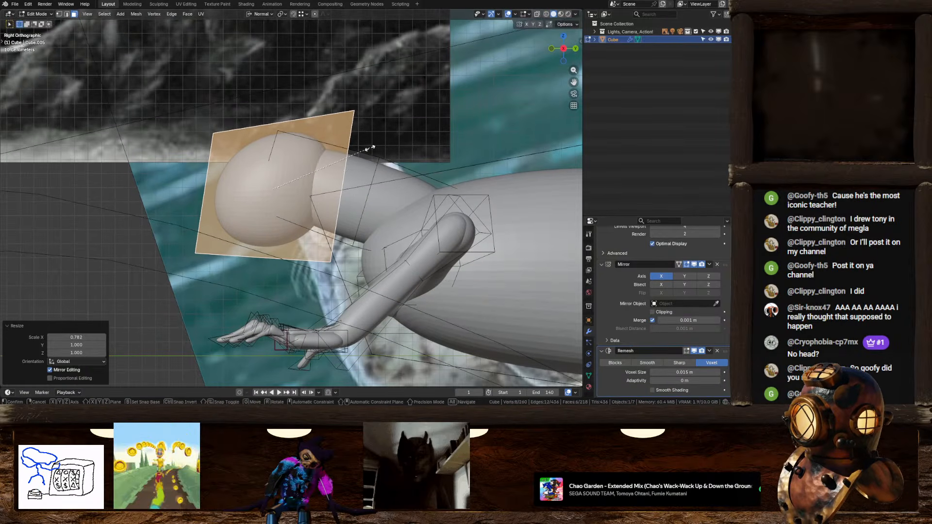
pyautogui.press('y')
pyautogui.press('x')
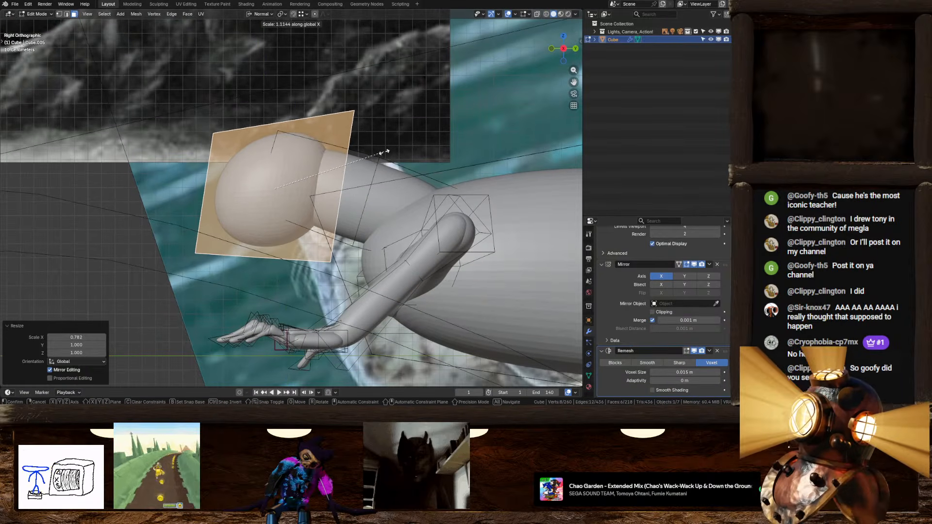
pyautogui.press('y')
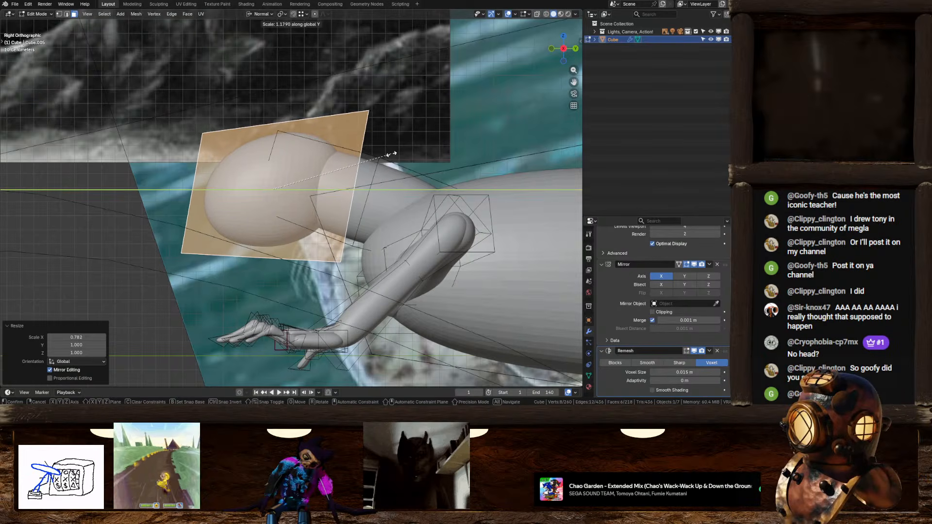
pyautogui.click(391, 154)
pyautogui.press('g')
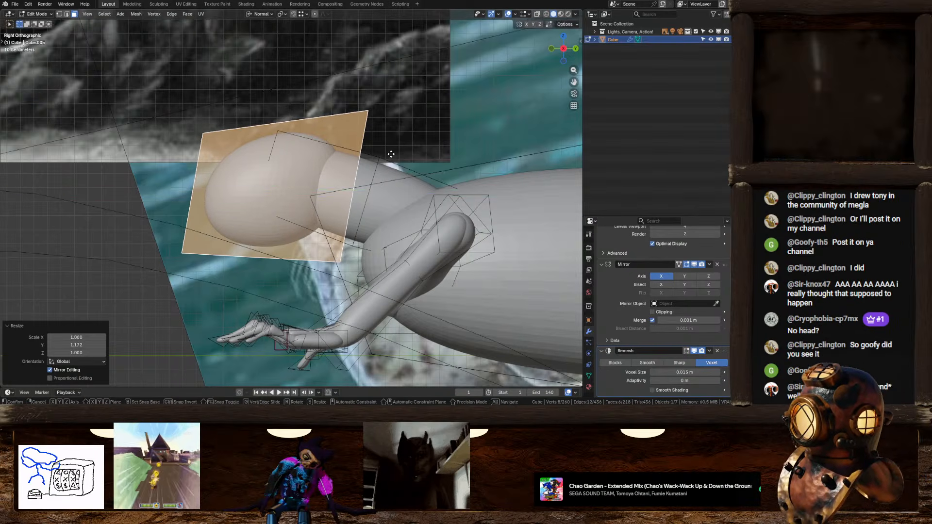
pyautogui.click(388, 153)
# Inset the front face of the head block with a thickness of 0.1906 m
pyautogui.scroll(2, 275, 164)
pyautogui.moveTo(275, 164); pyautogui.dragTo(109, 46, button='middle')
pyautogui.click(244, 217)
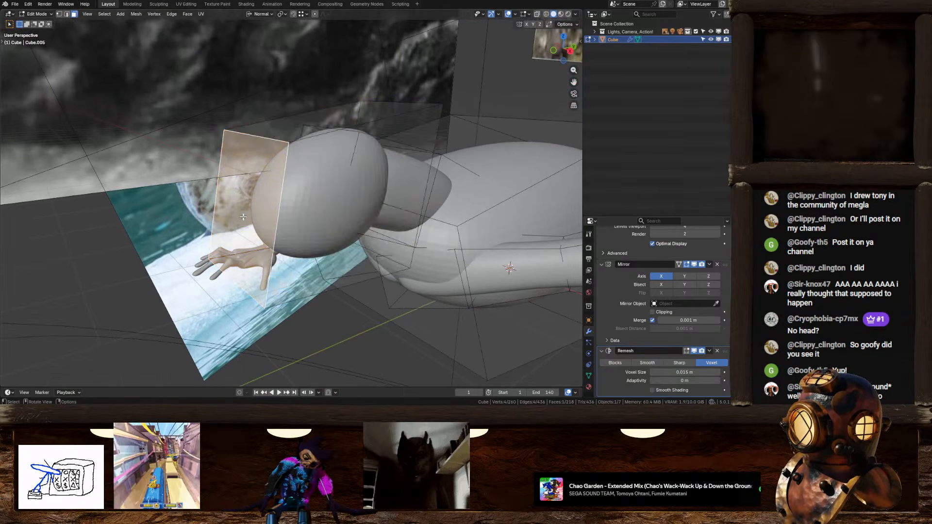
pyautogui.press('i')
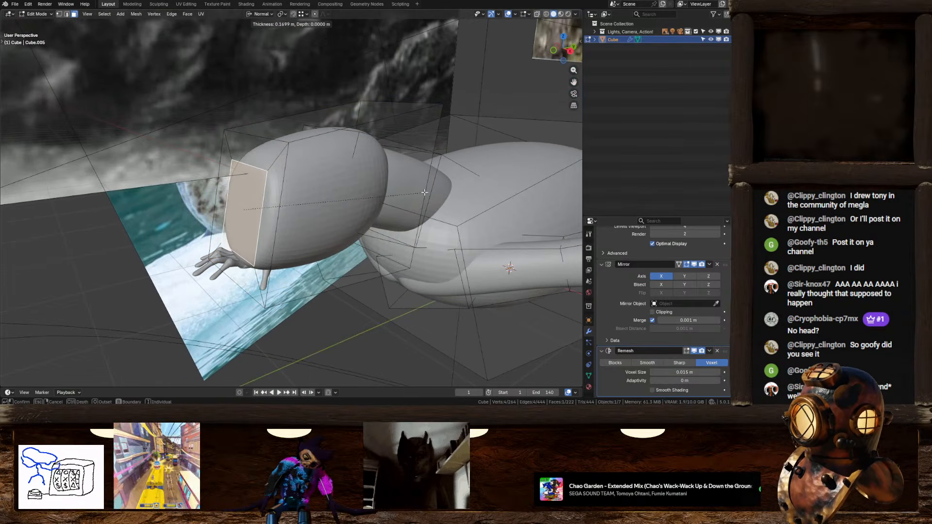
pyautogui.click(425, 193)
# Edge-slide the outer edge loop around the head's inset front face back toward the neck by about 0.32
pyautogui.click(569, 51)
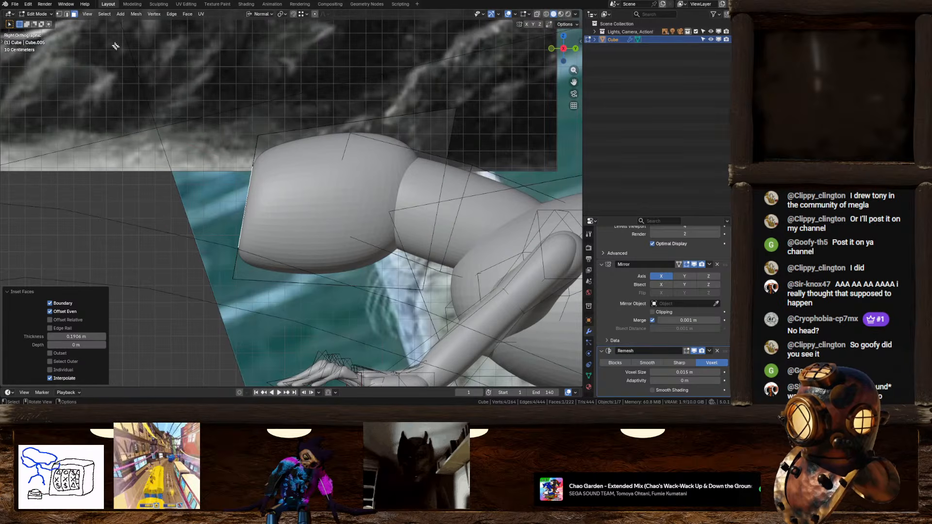
pyautogui.press('2')
pyautogui.click(264, 155)
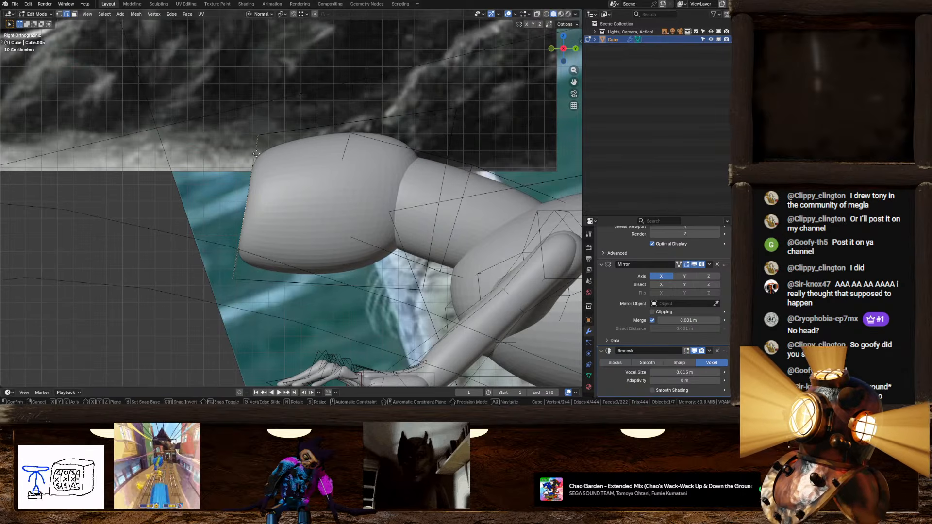
pyautogui.press('g')
pyautogui.press('g')
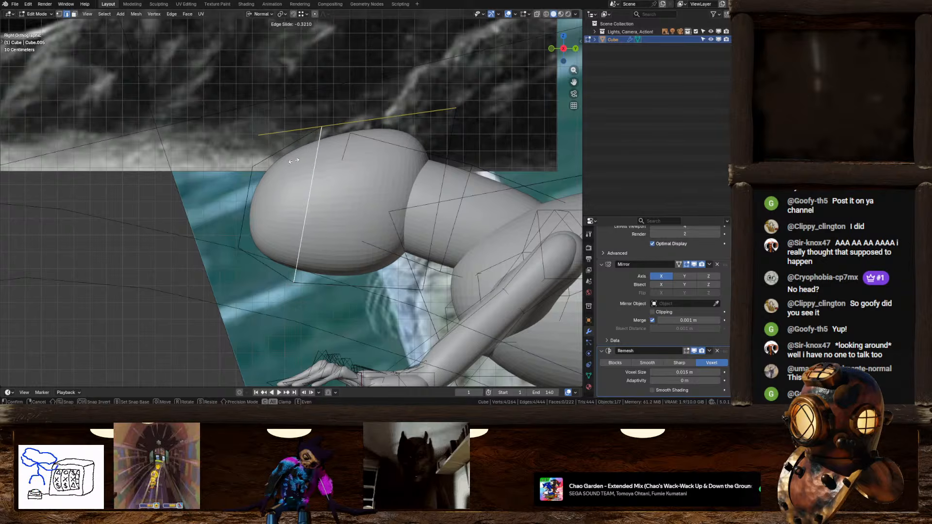
pyautogui.click(293, 161)
# Move the head's front face back about 0.064 m and down about 0.158 m, and rotate it -9.97° in the side view
pyautogui.moveTo(294, 161); pyautogui.dragTo(219, 140, button='middle')
pyautogui.click(74, 14)
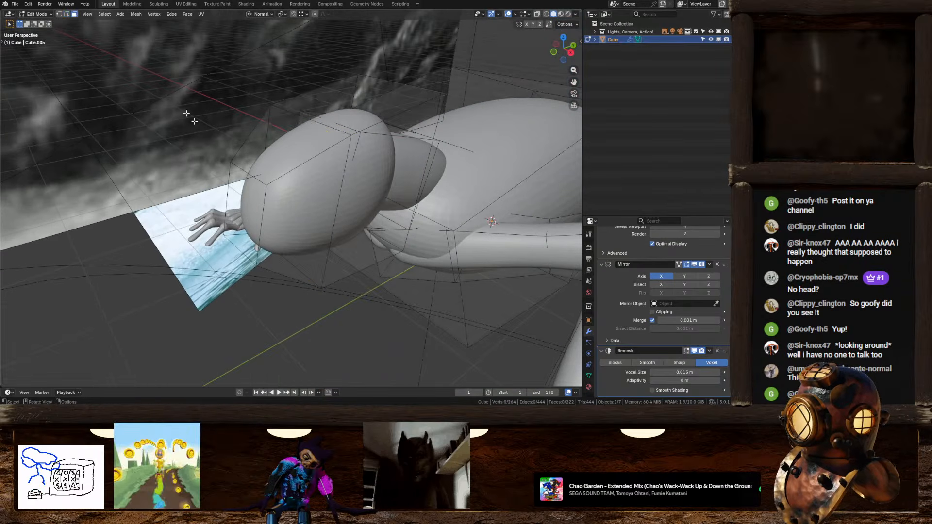
pyautogui.click(259, 200)
pyautogui.click(570, 53)
pyautogui.press('g')
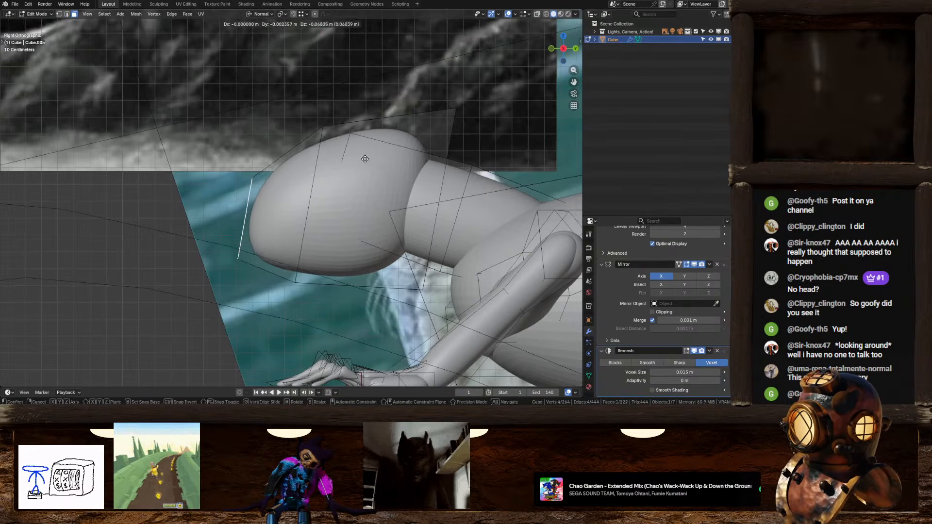
pyautogui.click(375, 172)
pyautogui.press('r')
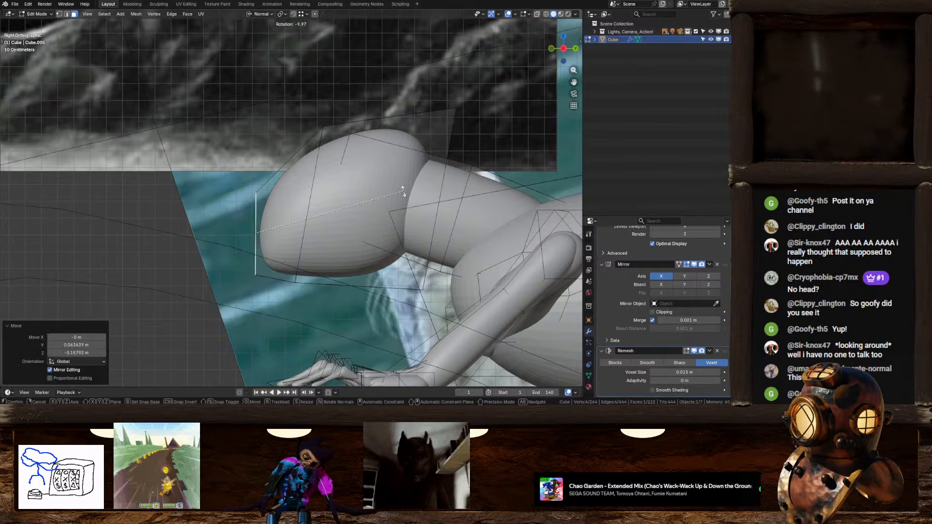
pyautogui.click(402, 190)
# Try extruding the head's front face forward by 0.2994 m to form a snout
pyautogui.press('e')
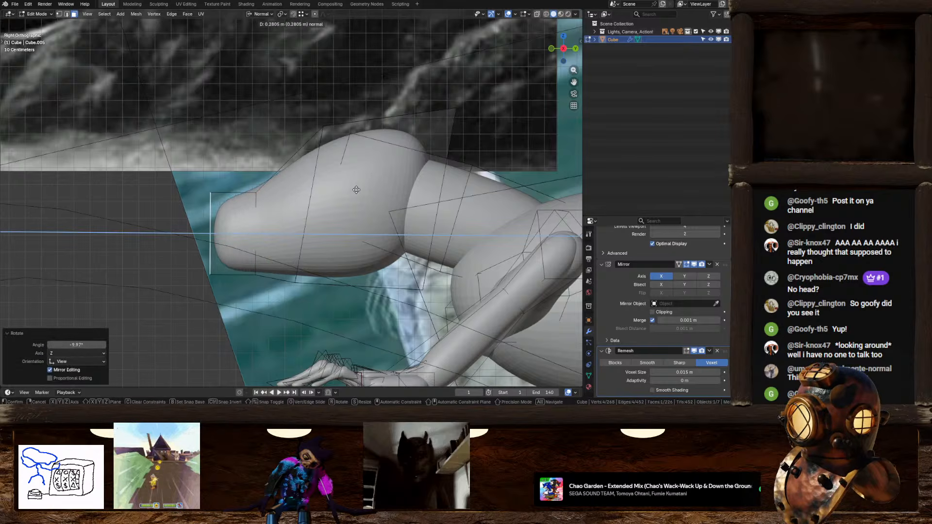
pyautogui.click(357, 190)
pyautogui.moveTo(357, 190); pyautogui.dragTo(410, 159, button='middle')
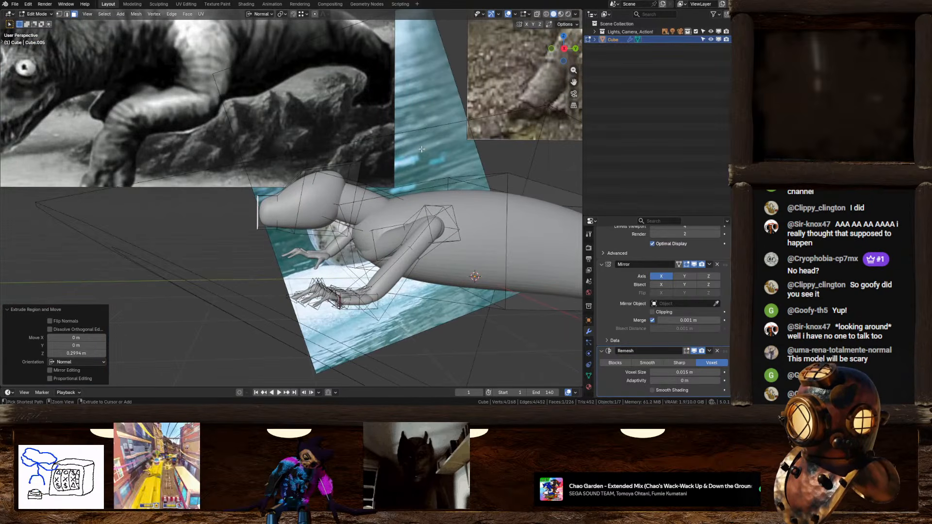
pyautogui.scroll(4, 366, 194)
# Undo the snout extrusion, the face adjustments, the edge slide and the inset on the head's front
pyautogui.hotkey('ctrl', 'z')
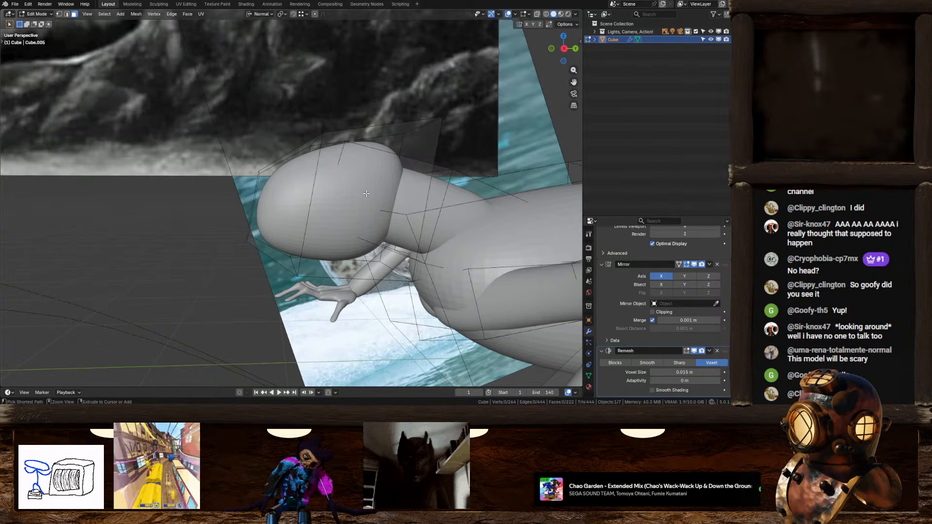
pyautogui.hotkey('ctrl', 'z')
pyautogui.hotkey('ctrl', 'z')
pyautogui.hotkey('ctrl', 'z')
pyautogui.hotkey('ctrl', 'z')
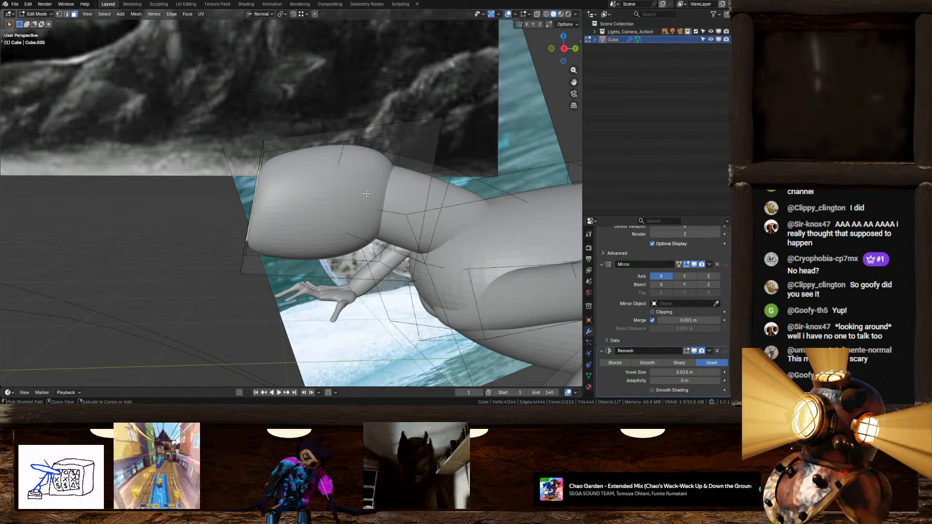
pyautogui.hotkey('ctrl', 'z')
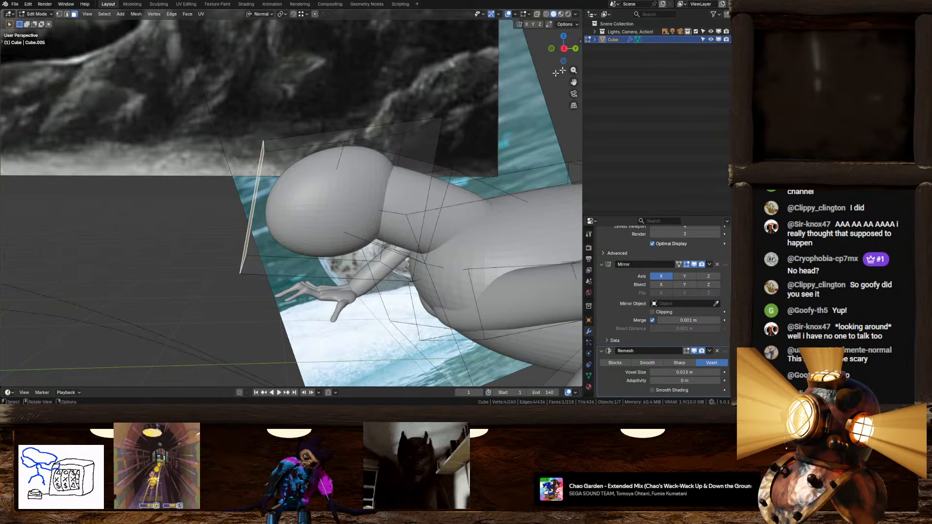
# Move the head's front face back toward the neck by about 0.13 m and up about 0.04 m
pyautogui.click(565, 49)
pyautogui.press('g')
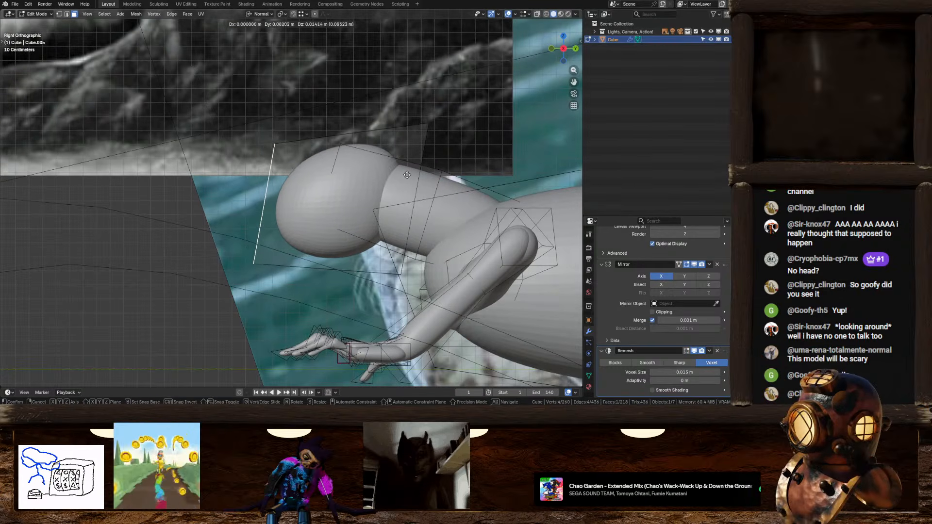
pyautogui.click(413, 173)
# Add a cube for the snout, move it toward the head and scale it by about 0.342
pyautogui.hotkey('shift', 'a')
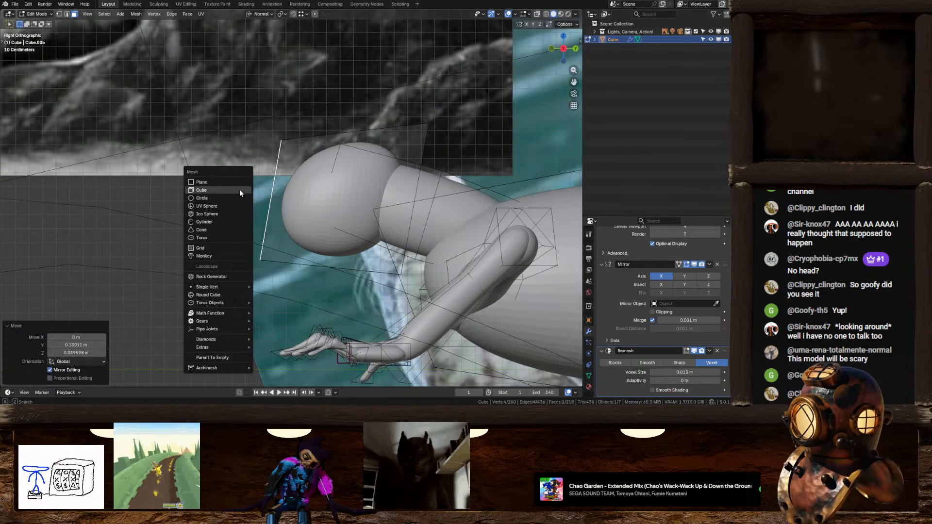
pyautogui.click(229, 190)
pyautogui.press('g')
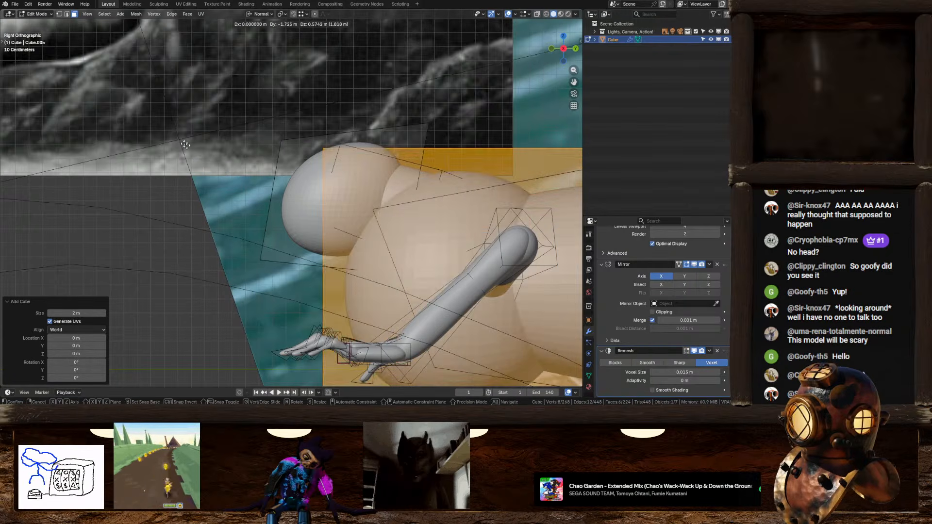
pyautogui.click(272, 165)
pyautogui.press('s')
pyautogui.click(369, 194)
# Fit the snout cube onto the head's lower front, scaling it by 0.795, and crease its edges by 0.164
pyautogui.press('g')
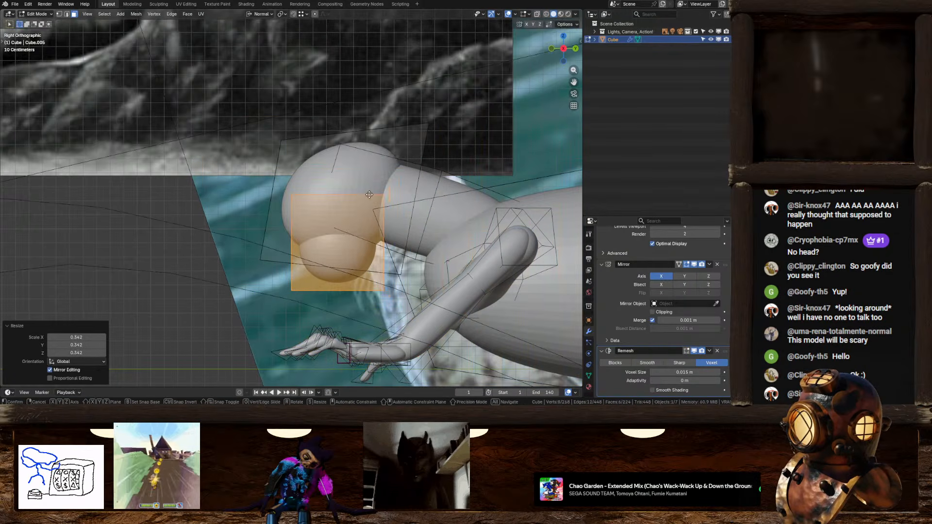
pyautogui.click(335, 170)
pyautogui.press('s')
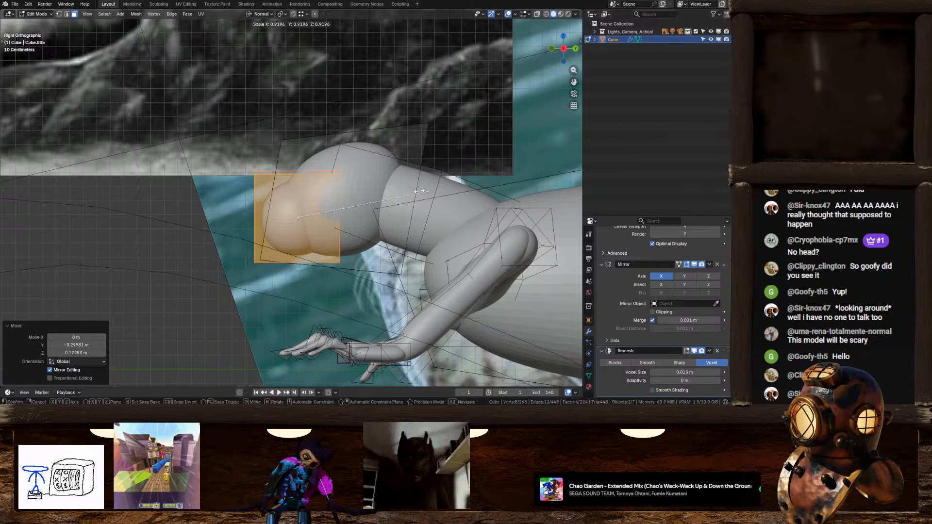
pyautogui.click(409, 191)
pyautogui.hotkey('shift', 'e')
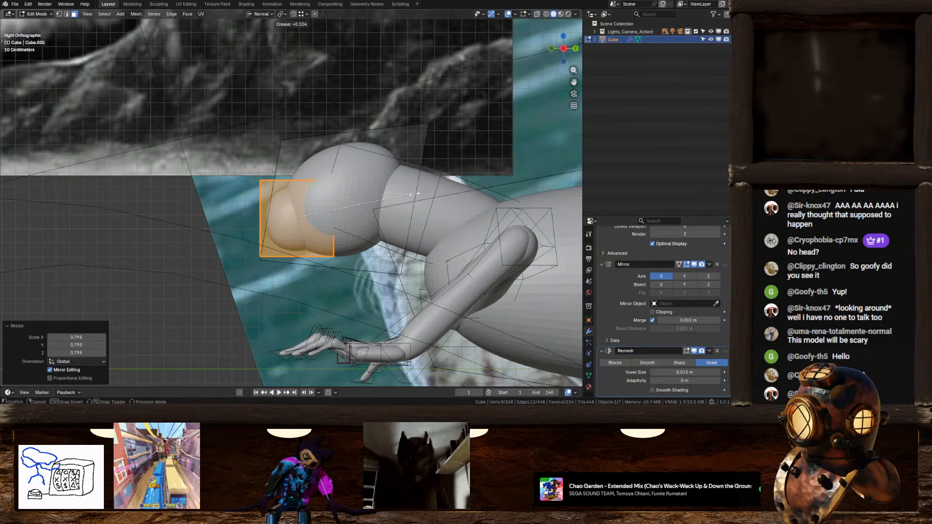
pyautogui.click(415, 194)
# Lengthen the snout cube along Y and tilt it -1.81° into place against the head
pyautogui.press('s')
pyautogui.press('y')
pyautogui.press('y')
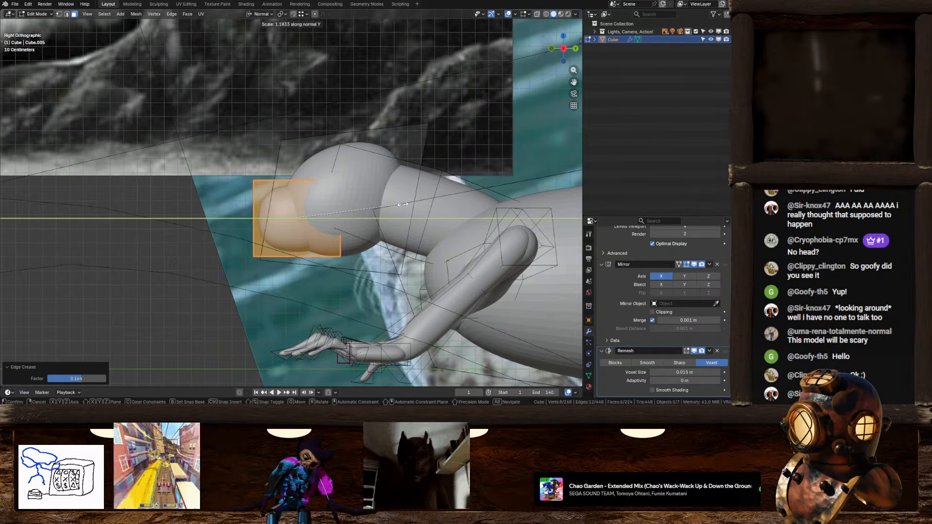
pyautogui.click(414, 206)
pyautogui.press('g')
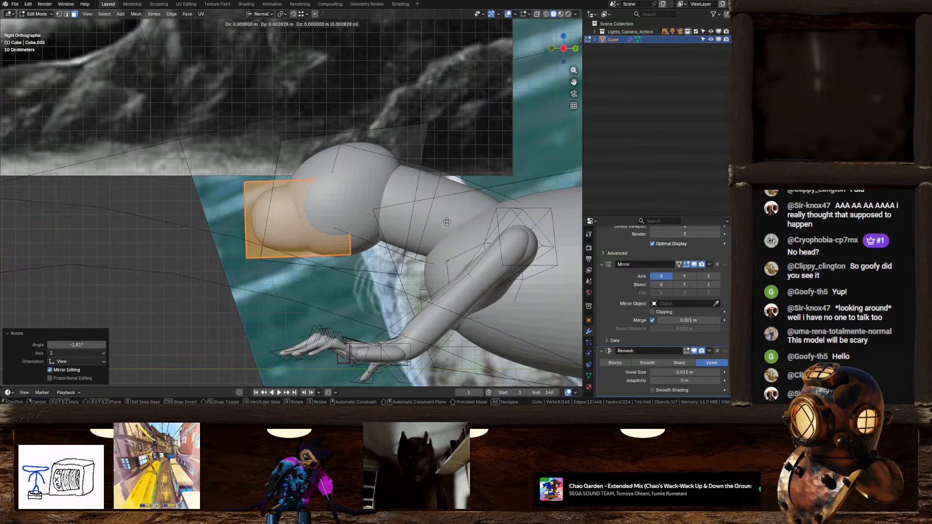
pyautogui.click(448, 221)
# Crease the edges of the head's underside face by about 0.16 and move the face up about 0.046 m along its normal
pyautogui.moveTo(342, 273); pyautogui.dragTo(307, 248, button='middle')
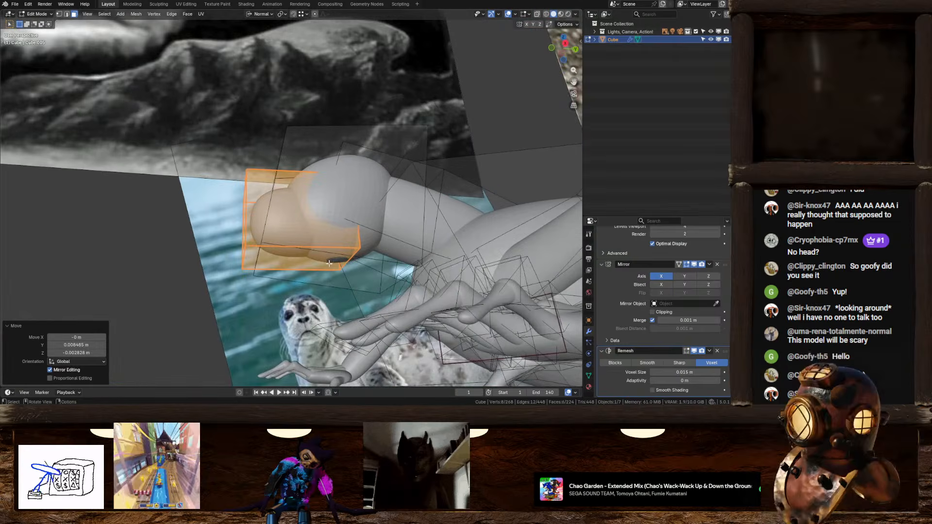
pyautogui.click(333, 275)
pyautogui.click(565, 44)
pyautogui.hotkey('shift', 'e')
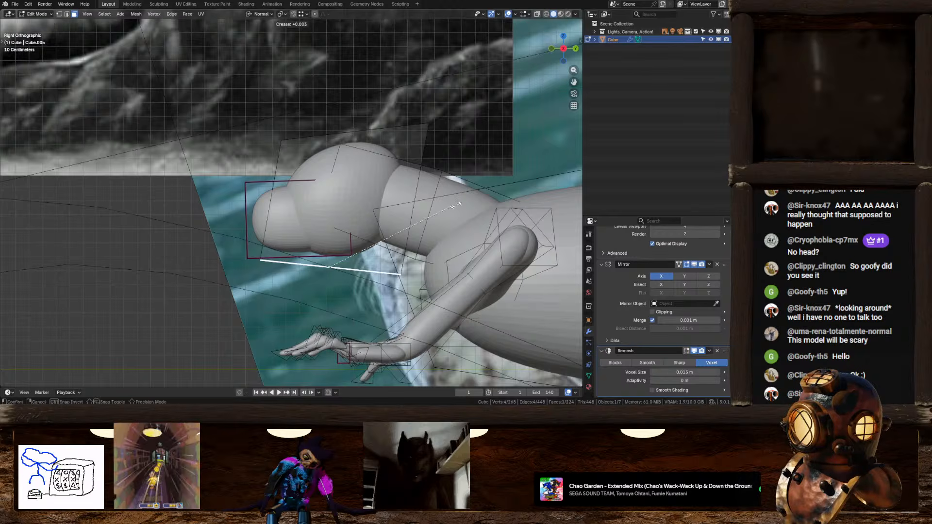
pyautogui.click(477, 203)
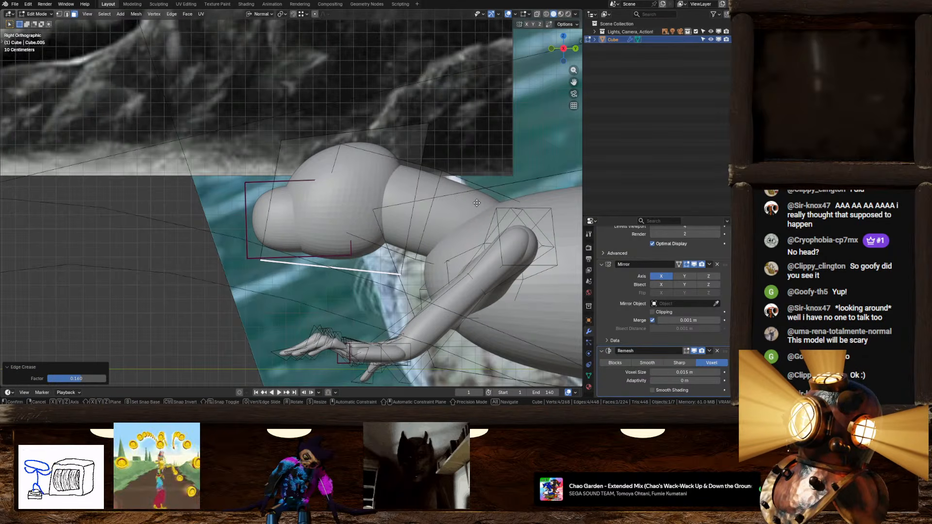
pyautogui.press('g')
pyautogui.press('z')
pyautogui.press('z')
pyautogui.click(479, 196)
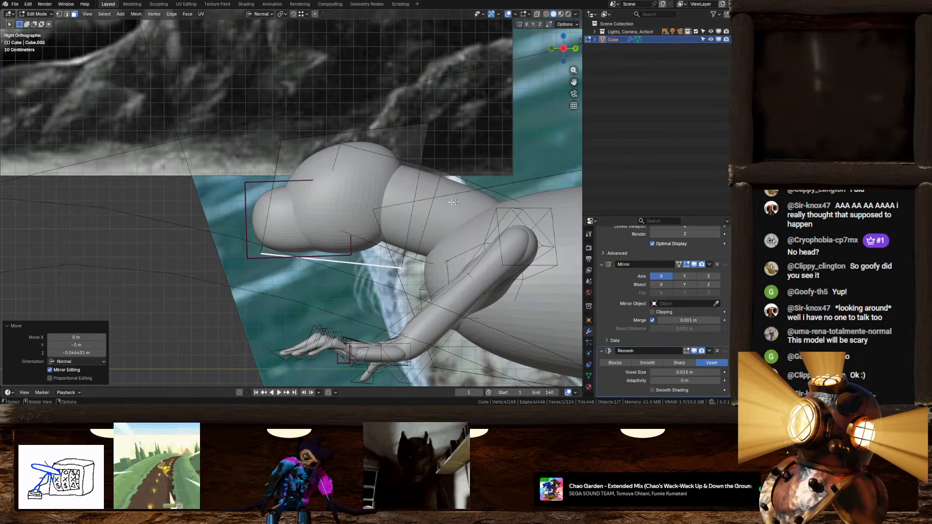
# Select the whole snout cube and narrow it by scaling it 0.867 along X
pyautogui.moveTo(454, 202); pyautogui.dragTo(375, 213, button='middle')
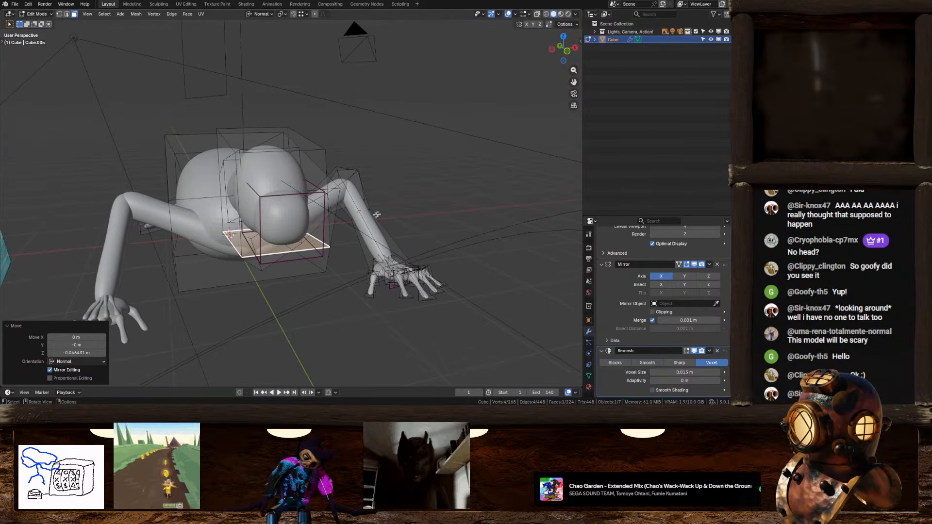
pyautogui.scroll(2, 375, 214)
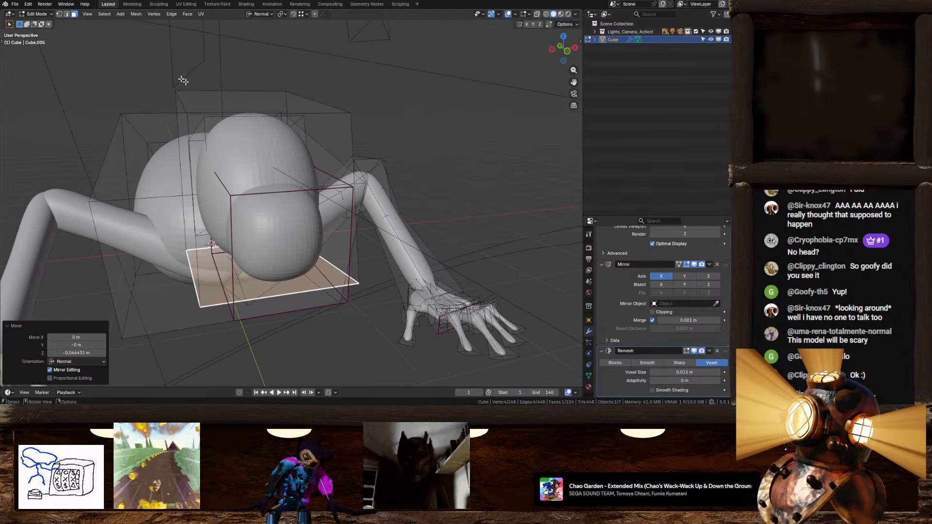
pyautogui.click(292, 197)
pyautogui.press('l')
pyautogui.press('s')
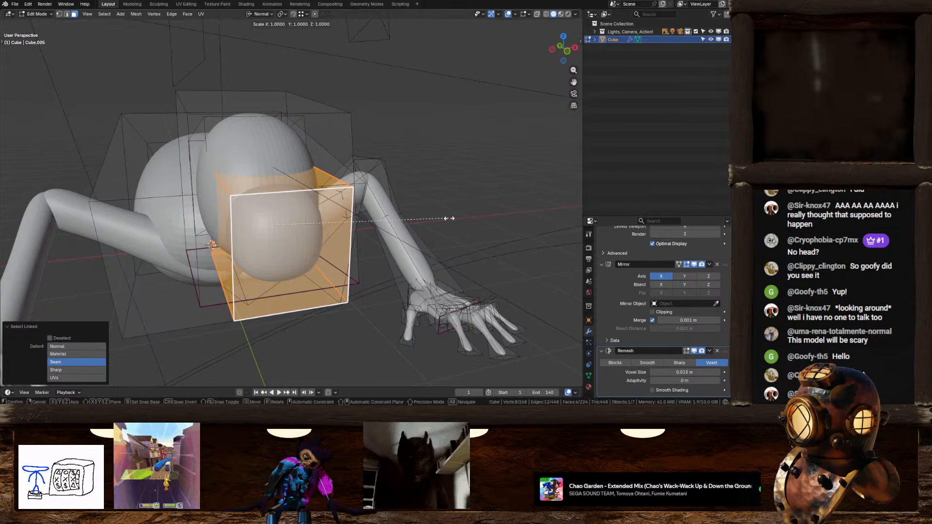
pyautogui.press('x')
pyautogui.click(424, 218)
# Reduce the snout cube's height slightly by scaling it along its normal Z axis
pyautogui.moveTo(424, 219); pyautogui.dragTo(334, 217, button='middle')
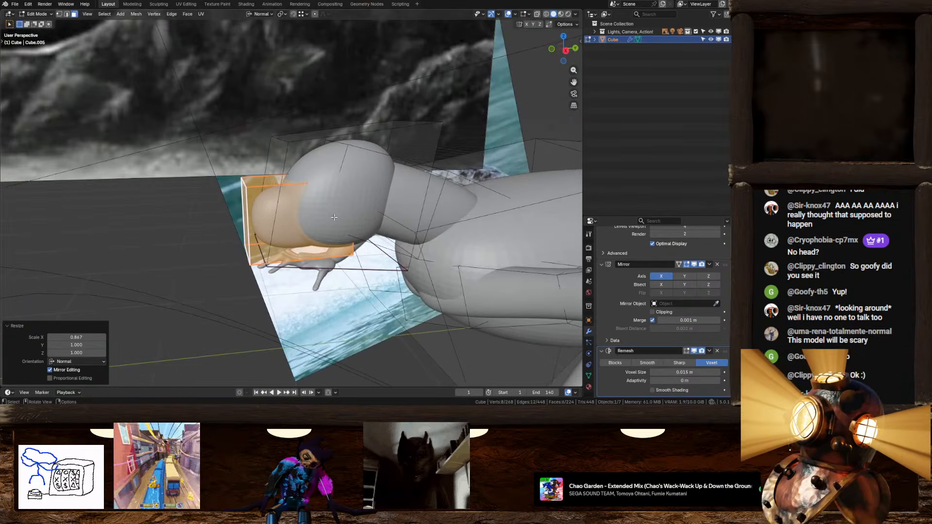
pyautogui.press('s')
pyautogui.press('z')
pyautogui.press('z')
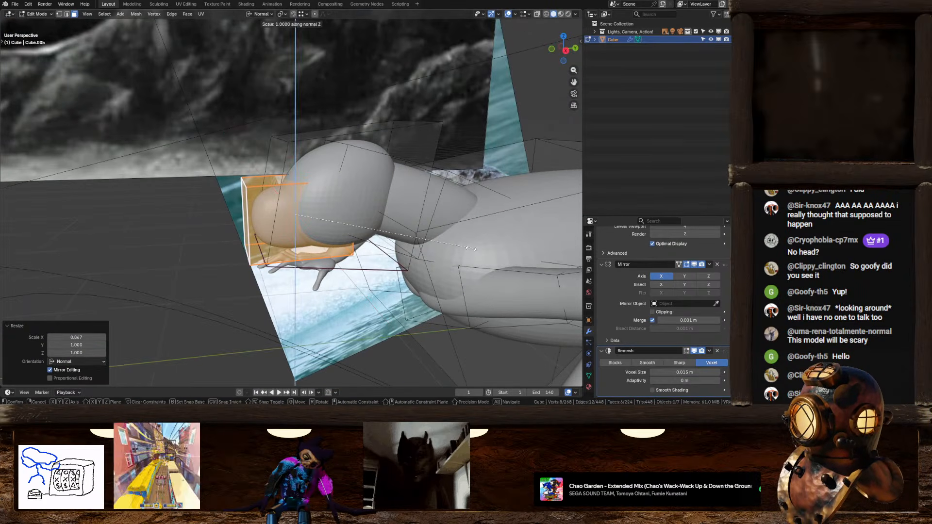
pyautogui.click(458, 244)
# Select the snout cube's underside face and increase the crease of its edges by about 0.107
pyautogui.moveTo(459, 244); pyautogui.dragTo(524, 248, button='middle')
pyautogui.click(306, 204)
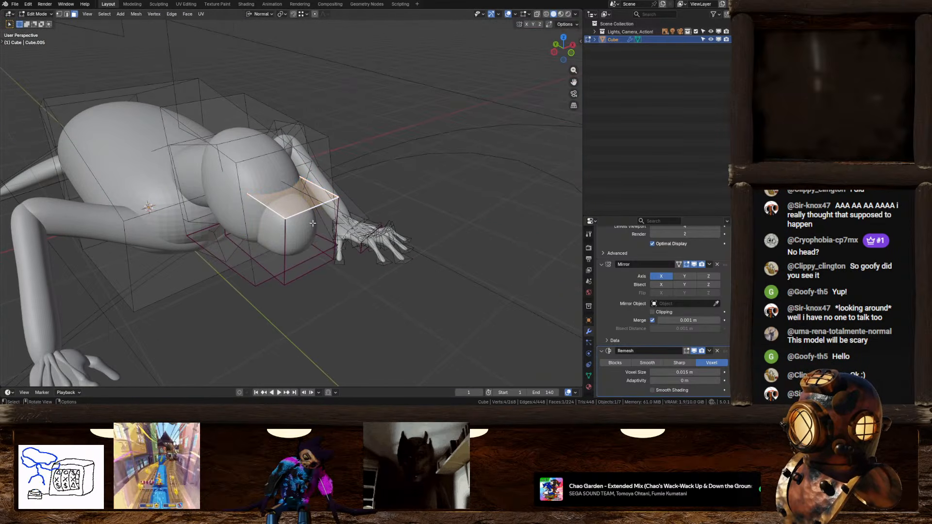
pyautogui.moveTo(306, 226); pyautogui.dragTo(312, 170, button='middle')
pyautogui.click(315, 230)
pyautogui.hotkey('shift', 'e')
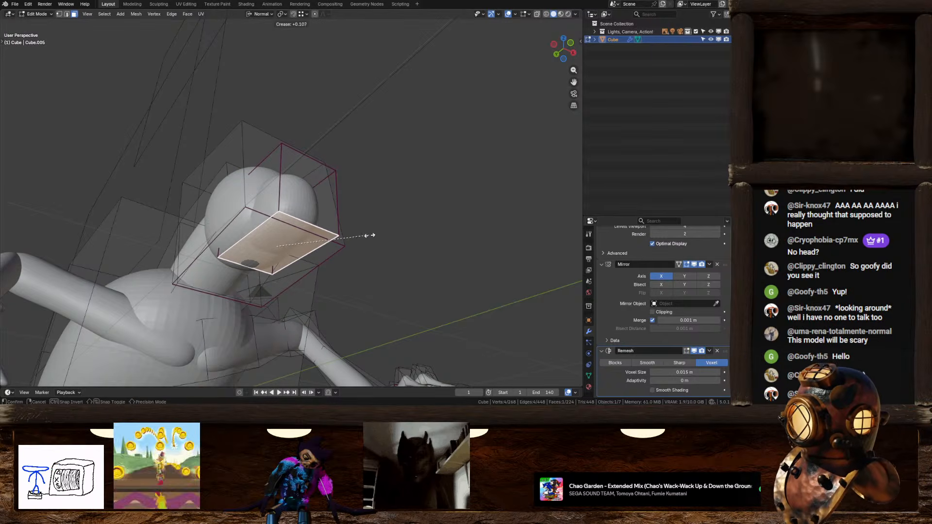
pyautogui.click(370, 235)
# Move the snout's underside face back about 0.054 m and down about 0.023 m, and rotate it slightly in the side view
pyautogui.moveTo(370, 236); pyautogui.dragTo(402, 245, button='middle')
pyautogui.click(567, 47)
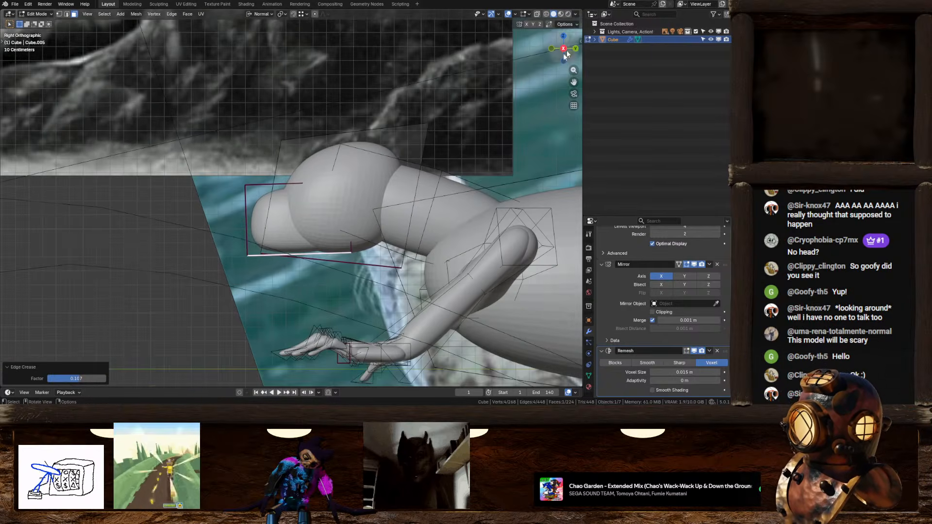
pyautogui.press('g')
pyautogui.click(412, 209)
pyautogui.press('r')
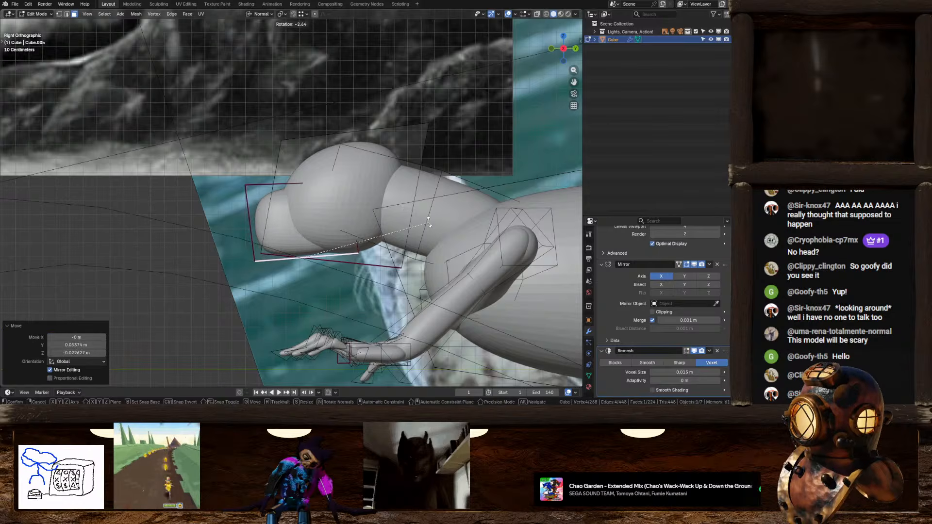
pyautogui.click(429, 220)
# Raise the snout's underside face about 0.017 m along Z and shift it forward about 0.068 m
pyautogui.press('g')
pyautogui.press('z')
pyautogui.click(430, 218)
pyautogui.press('g')
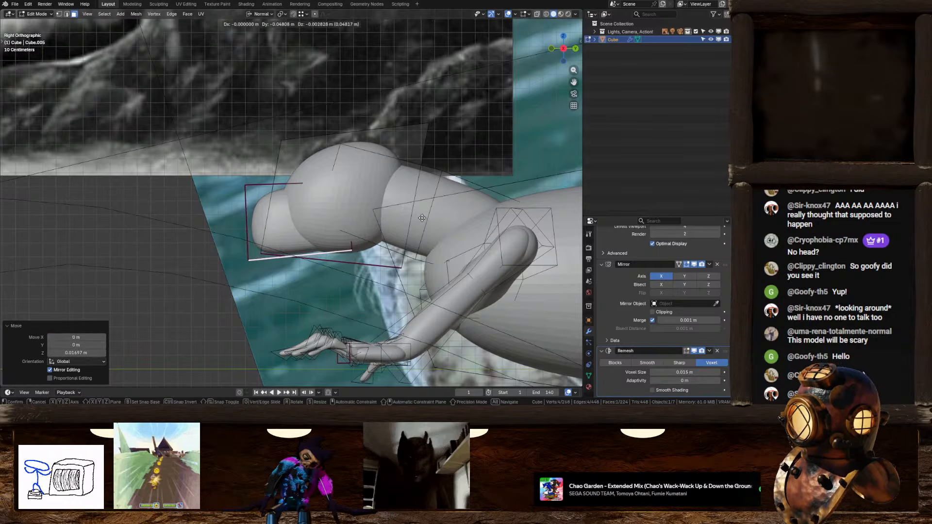
pyautogui.click(420, 215)
# Select the snout block's upper front edge and move it back about 0.051 m and down about 0.031 m in the side view
pyautogui.moveTo(290, 185); pyautogui.dragTo(336, 213, button='middle')
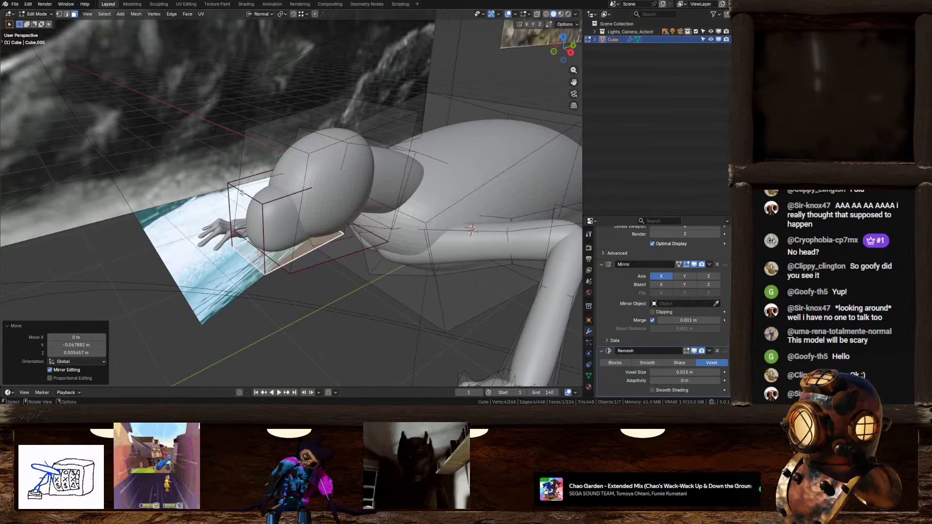
pyautogui.click(244, 194)
pyautogui.click(252, 194)
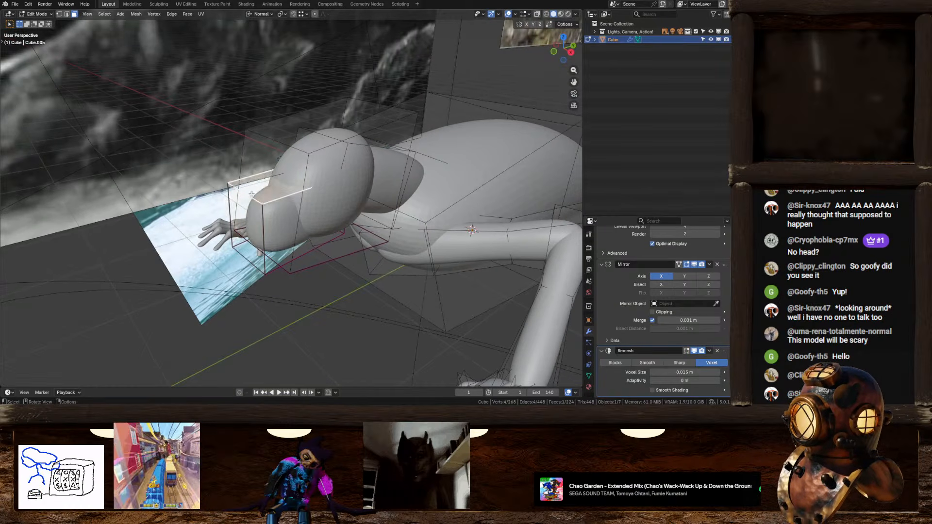
pyautogui.click(67, 14)
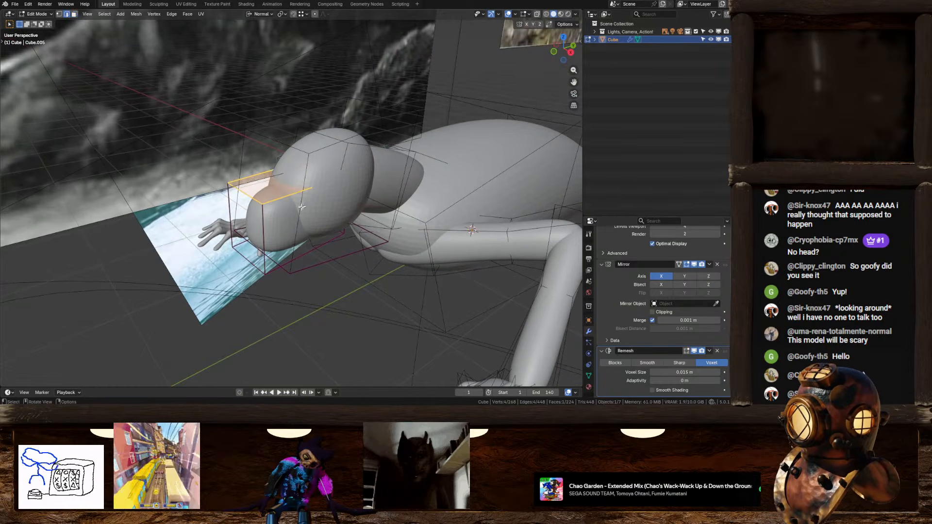
pyautogui.click(568, 54)
pyautogui.press('g')
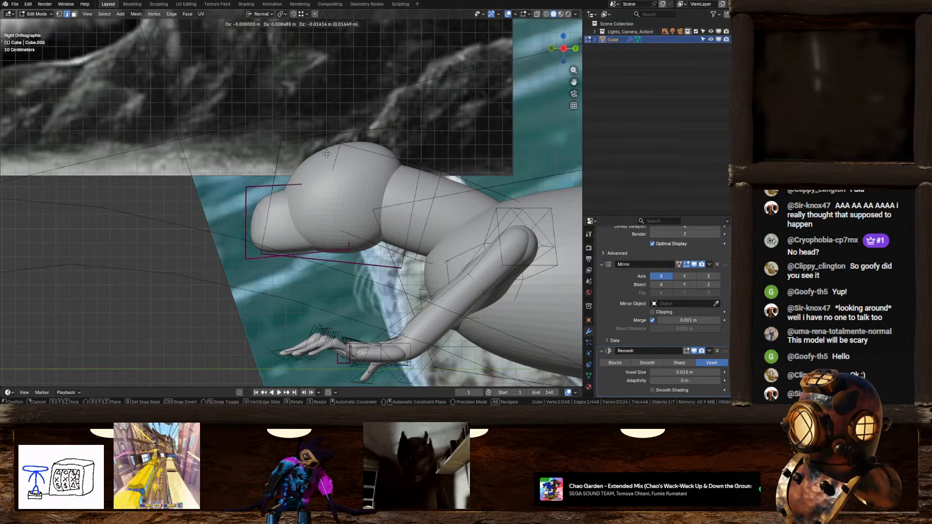
pyautogui.click(329, 154)
# Lower the upper front edge's crease by about 0.021 and move the edge forward about 0.059 m and down about 0.02 m
pyautogui.hotkey('shift', 'e')
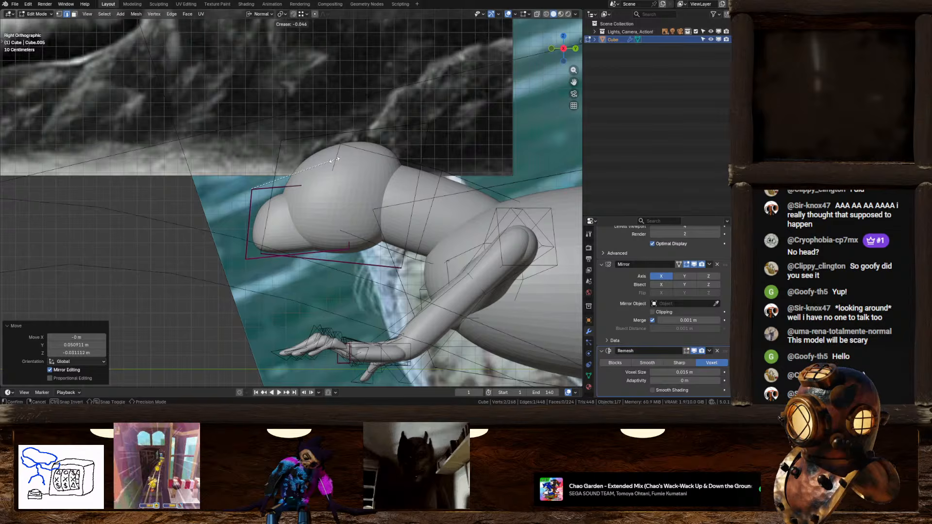
pyautogui.click(334, 160)
pyautogui.press('g')
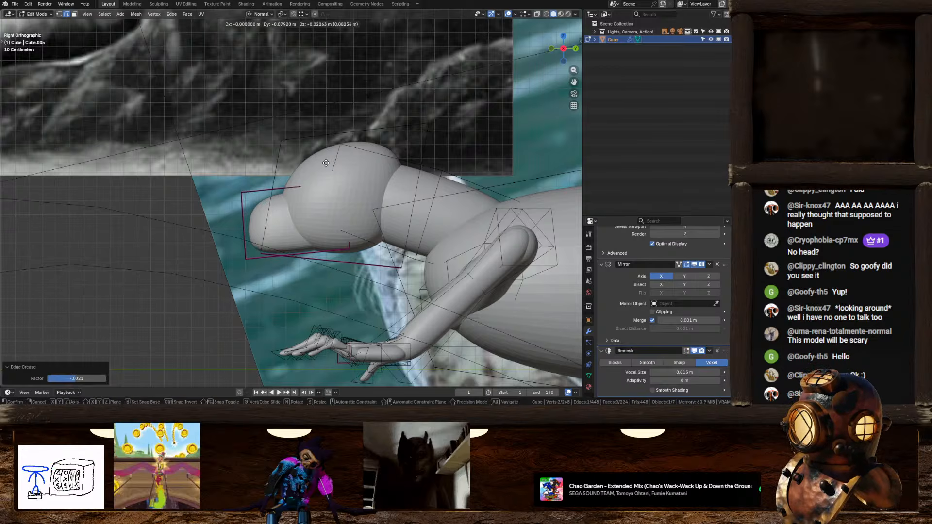
pyautogui.click(328, 163)
# Select the snout block's upper rear edge and move it up about 0.093 m and forward about 0.035 m in the side view
pyautogui.moveTo(329, 162); pyautogui.dragTo(350, 180, button='middle')
pyautogui.scroll(10, 373, 197)
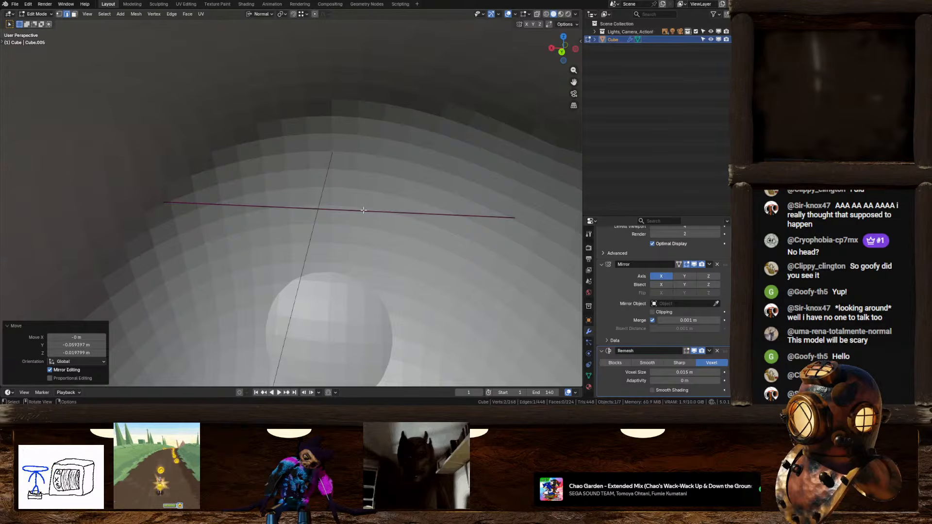
pyautogui.click(363, 210)
pyautogui.moveTo(364, 211); pyautogui.dragTo(464, 191, button='middle')
pyautogui.scroll(-3, 463, 192)
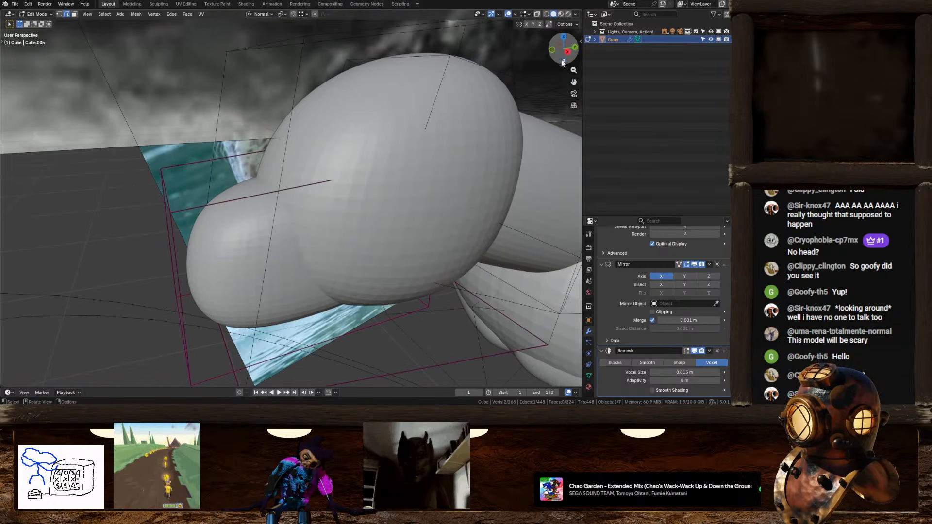
pyautogui.click(563, 55)
pyautogui.press('g')
pyautogui.click(449, 108)
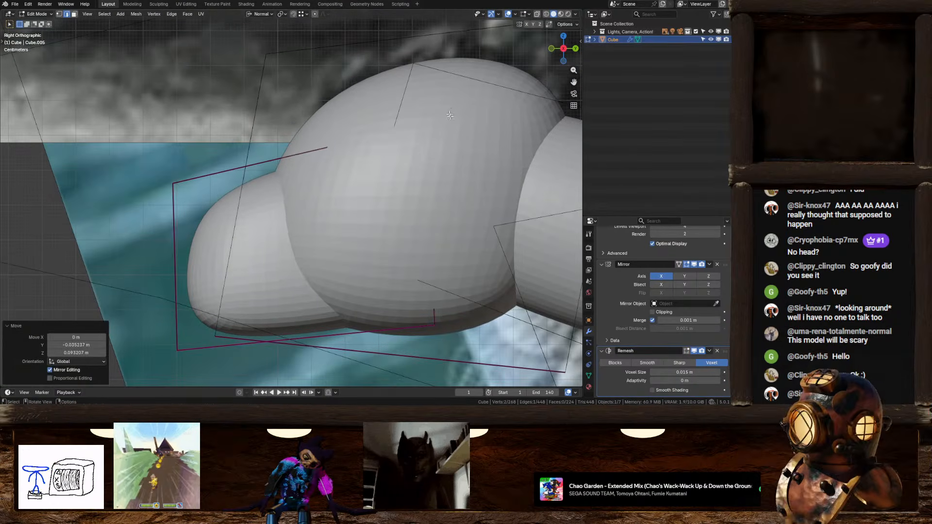
# Select a single face on the head from behind and scale it along X to adjust the width
pyautogui.scroll(5, 437, 116)
pyautogui.moveTo(437, 117); pyautogui.dragTo(383, 173, button='middle')
pyautogui.scroll(-8, 377, 155)
pyautogui.moveTo(320, 160); pyautogui.dragTo(360, 169, button='middle')
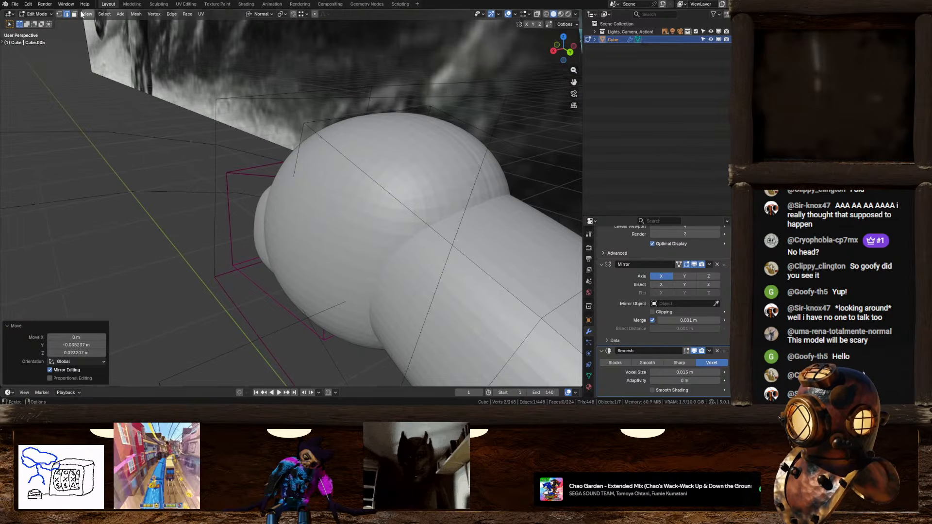
pyautogui.click(73, 15)
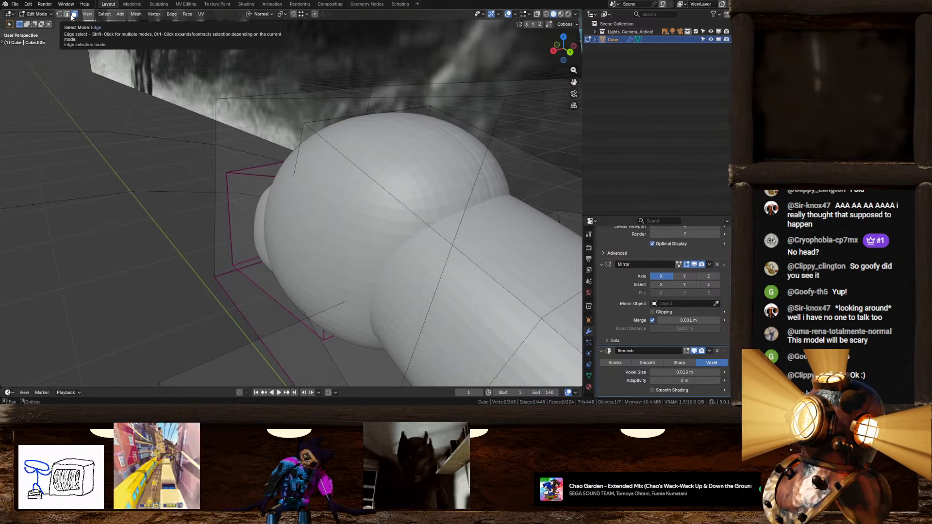
pyautogui.scroll(4, 340, 214)
pyautogui.moveTo(349, 215); pyautogui.dragTo(294, 188, button='middle')
pyautogui.scroll(-4, 319, 189)
pyautogui.scroll(4, 311, 187)
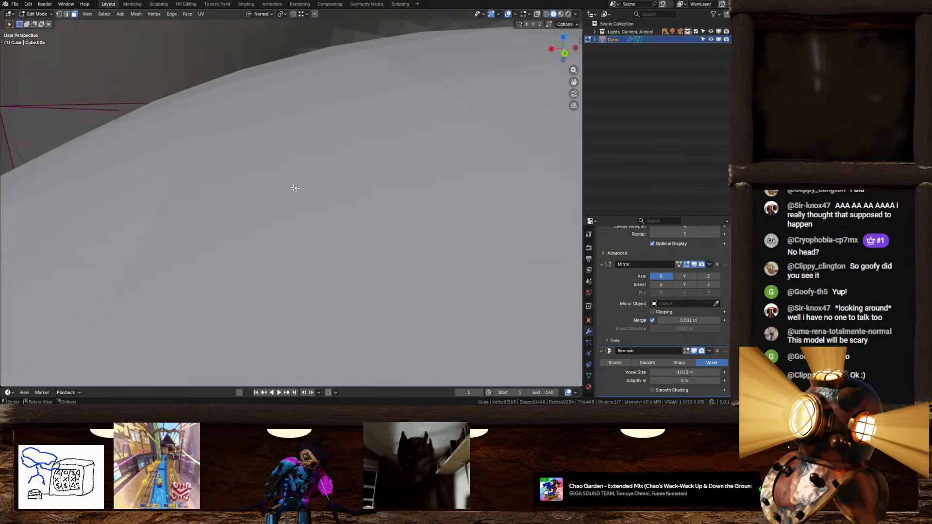
pyautogui.scroll(-3, 284, 190)
pyautogui.click(196, 179)
pyautogui.moveTo(196, 179); pyautogui.dragTo(316, 249, button='middle')
pyautogui.scroll(-3, 249, 164)
pyautogui.press('s')
pyautogui.press('x')
pyautogui.click(404, 158)
pyautogui.press('Tab')
pyautogui.press('Tab')
# Select the linked arm geometry together with the whole hand and separate it from the body into its own object
pyautogui.click(265, 226)
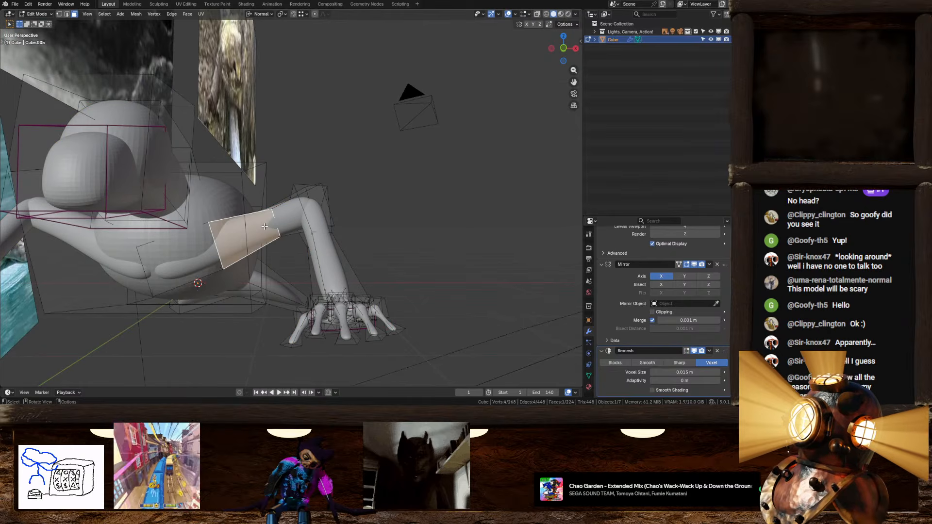
pyautogui.moveTo(265, 227); pyautogui.dragTo(279, 223, button='middle')
pyautogui.hotkey('ctrl', 'l')
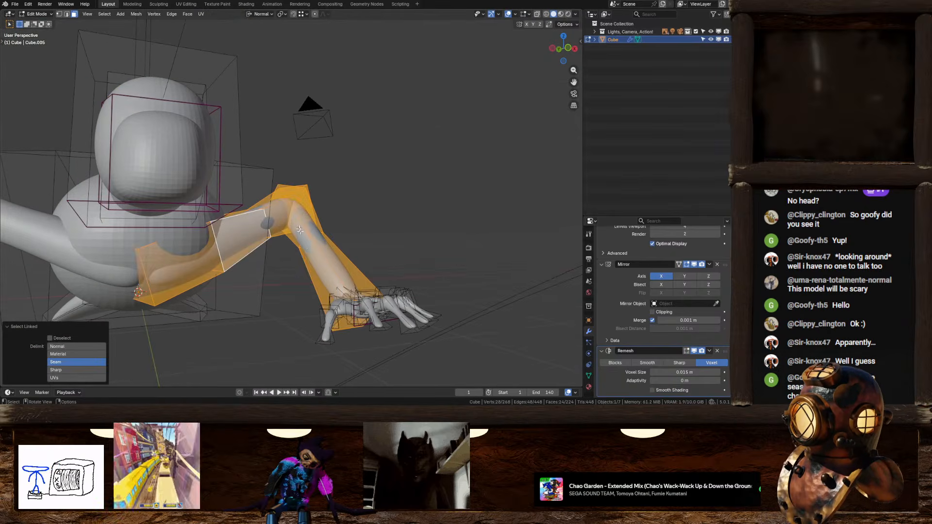
pyautogui.click(538, 14)
pyautogui.scroll(-2, 416, 225)
pyautogui.keyDown('shift'); pyautogui.moveTo(306, 229); pyautogui.dragTo(438, 343); pyautogui.keyUp('shift')
pyautogui.moveTo(430, 275); pyautogui.dragTo(417, 305, button='middle')
pyautogui.rightClick(331, 241)
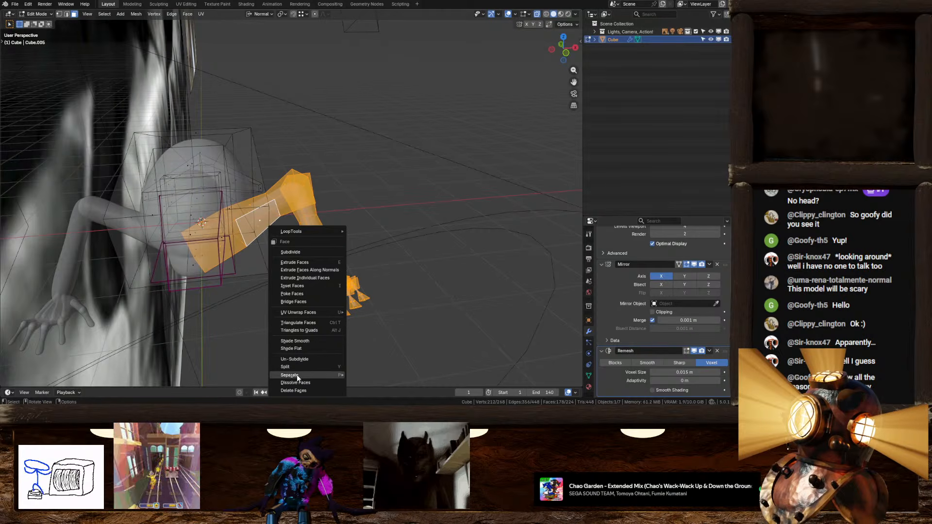
pyautogui.moveTo(298, 379)
pyautogui.click(378, 359)
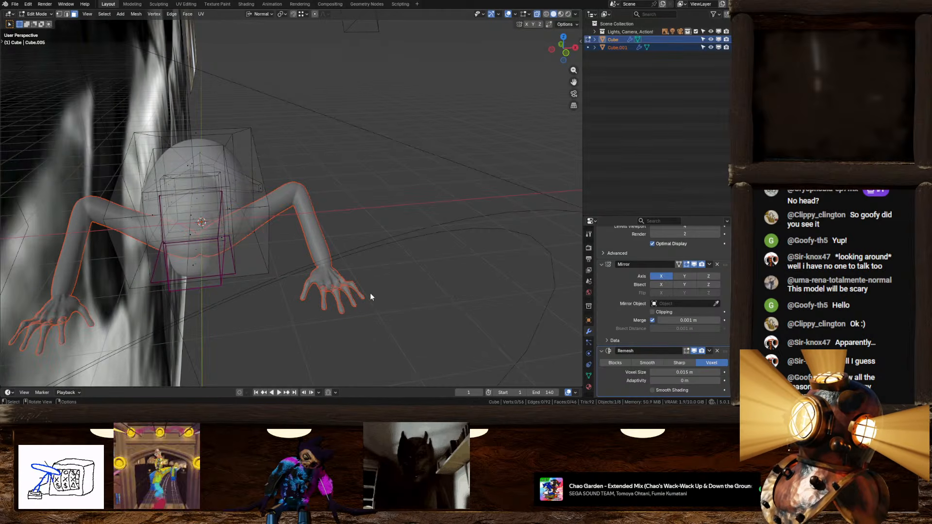
# Return to Object Mode, select the separated arms object and hide it in the viewport
pyautogui.press('Tab')
pyautogui.moveTo(375, 284); pyautogui.dragTo(325, 243, button='middle')
pyautogui.click(324, 244)
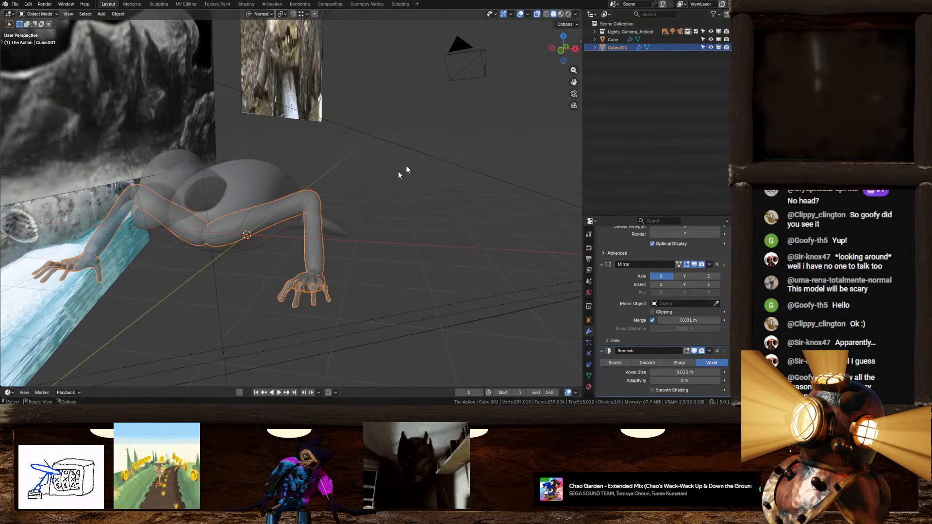
pyautogui.click(536, 13)
pyautogui.scroll(3, 383, 194)
pyautogui.moveTo(388, 196); pyautogui.dragTo(329, 175, button='middle')
pyautogui.scroll(2, 389, 228)
pyautogui.moveTo(395, 233); pyautogui.dragTo(325, 276, button='middle')
pyautogui.keyDown('shift'); pyautogui.moveTo(300, 99); pyautogui.dragTo(318, 174, button='middle'); pyautogui.keyUp('shift')
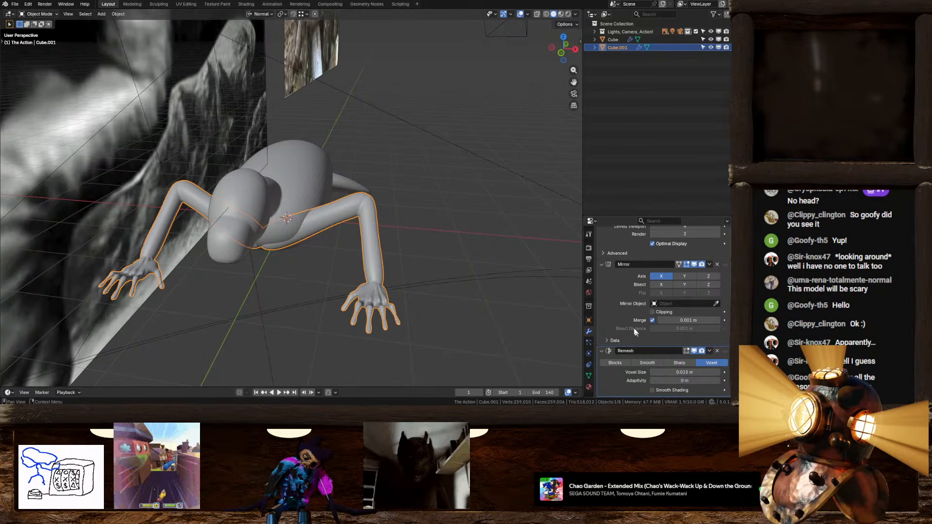
pyautogui.scroll(3, 612, 291)
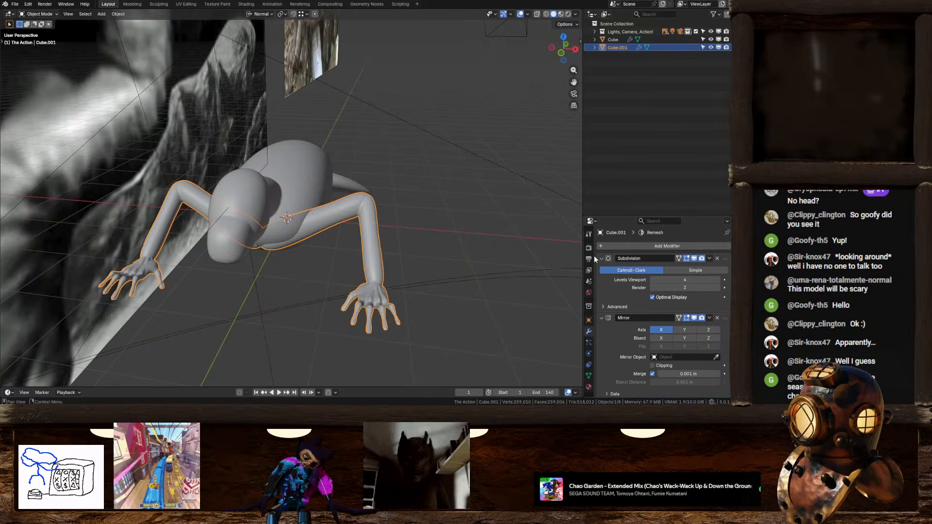
pyautogui.click(711, 48)
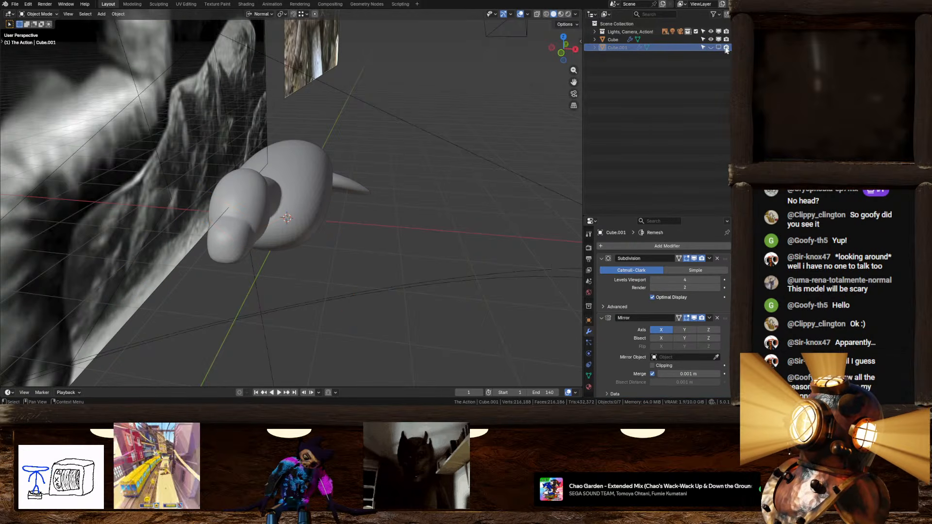
# Set the body's Remesh voxel size to 0.0736 m and remove its Mirror modifier
pyautogui.moveTo(417, 217); pyautogui.dragTo(437, 145, button='middle')
pyautogui.click(311, 202)
pyautogui.moveTo(326, 210); pyautogui.dragTo(414, 225, button='middle')
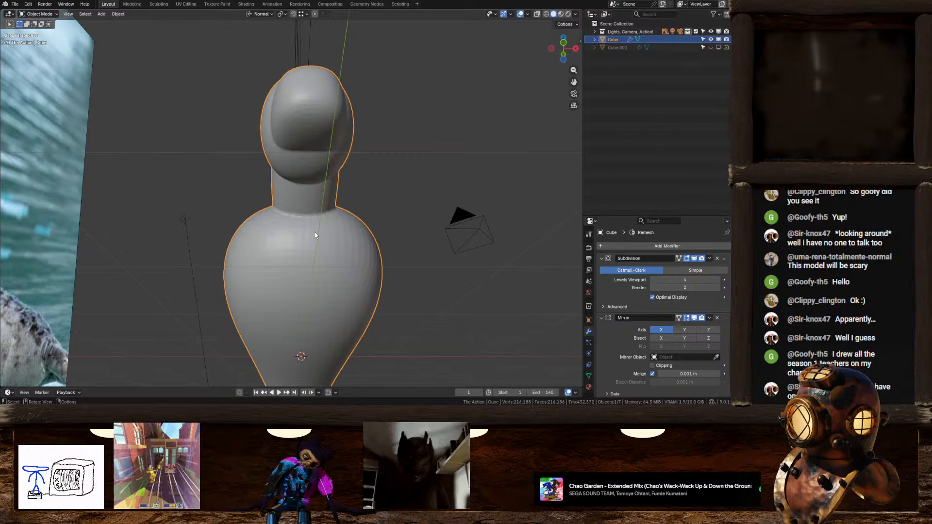
pyautogui.scroll(-3, 686, 380)
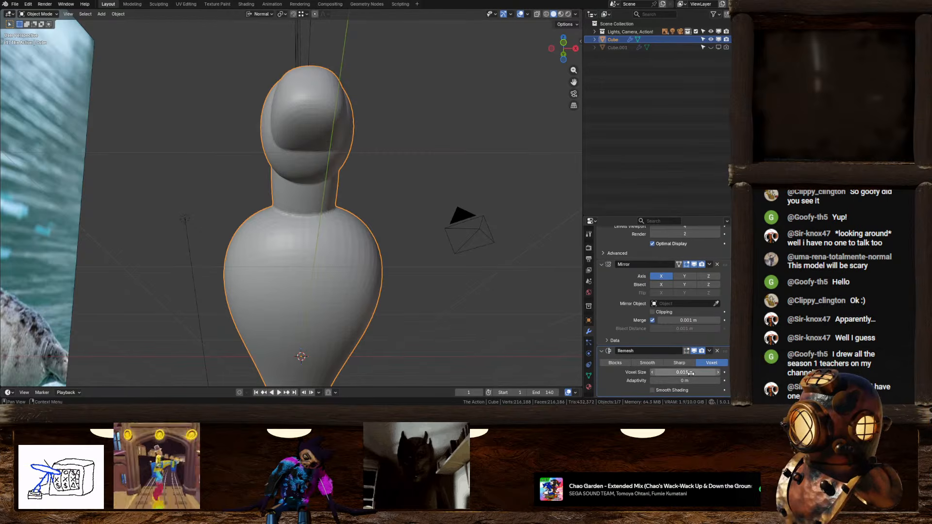
pyautogui.moveTo(685, 372)
pyautogui.mouseDown()
pyautogui.moveTo(676, 372)
pyautogui.moveTo(702, 372)
pyautogui.moveTo(690, 372)
pyautogui.mouseUp()
pyautogui.moveTo(393, 237); pyautogui.dragTo(353, 237, button='middle')
pyautogui.scroll(-3, 283, 255)
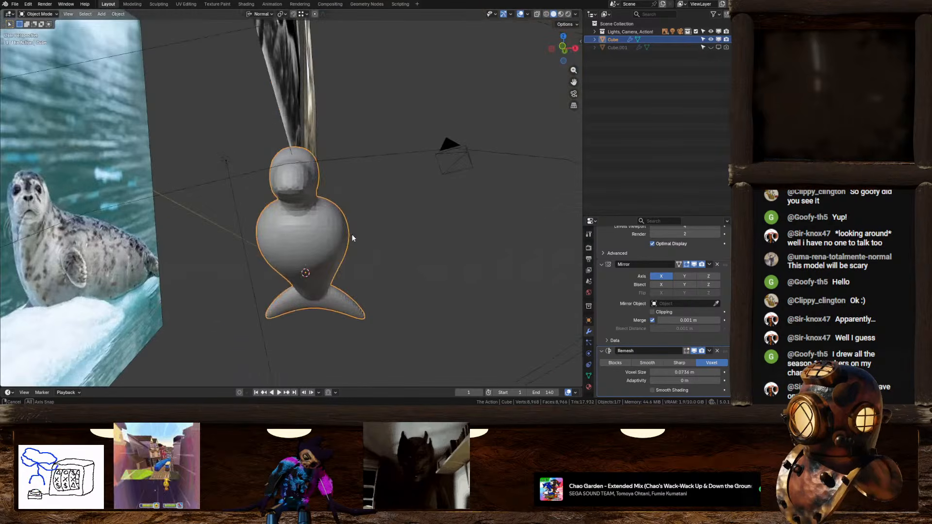
pyautogui.click(718, 265)
# Select the torso's front face in Edit Mode and scale it up by about 1.852
pyautogui.moveTo(538, 296); pyautogui.dragTo(340, 337, button='middle')
pyautogui.press('Tab')
pyautogui.scroll(4, 317, 250)
pyautogui.moveTo(317, 250); pyautogui.dragTo(369, 272, button='middle')
pyautogui.click(291, 240)
pyautogui.press('s')
pyautogui.click(444, 282)
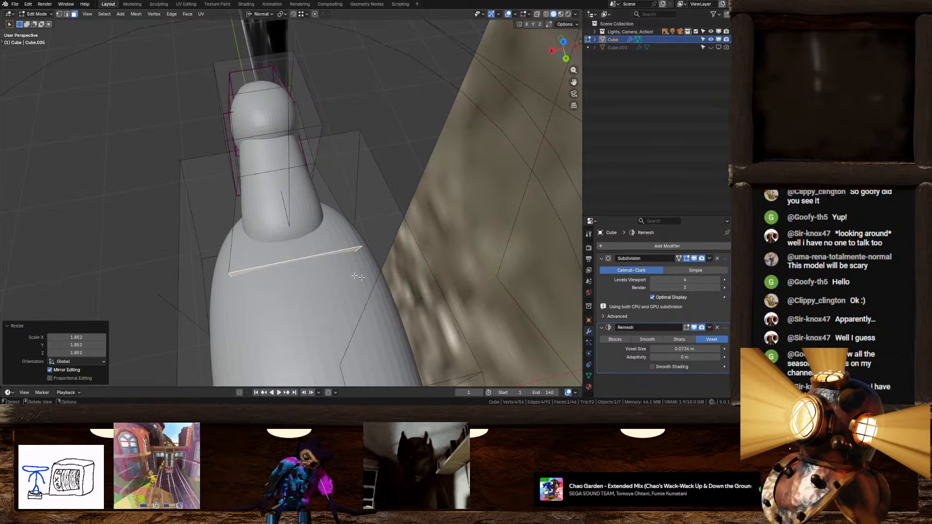
# Move the torso's front face along Z and increase the crease of its edges by about 0.136
pyautogui.moveTo(444, 282); pyautogui.dragTo(313, 235, button='middle')
pyautogui.press('g')
pyautogui.press('z')
pyautogui.click(424, 223)
pyautogui.hotkey('shift', 'e')
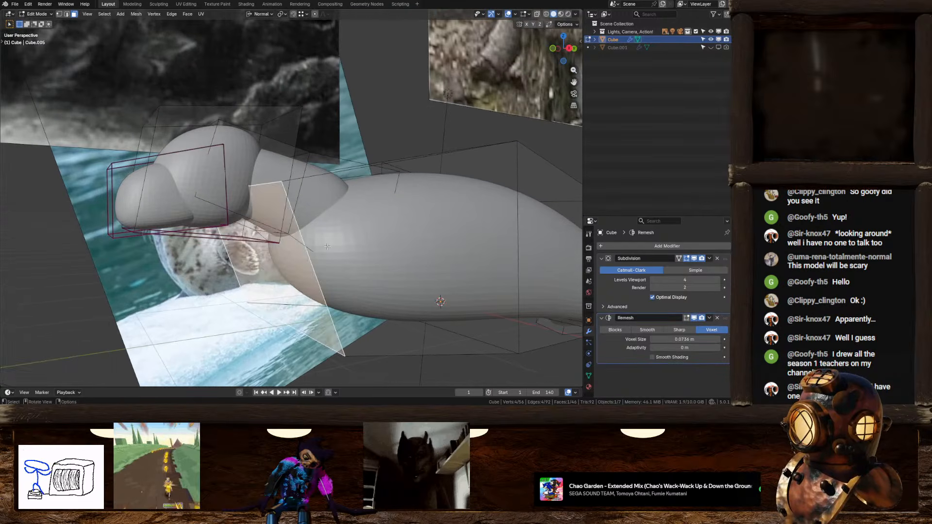
pyautogui.click(349, 245)
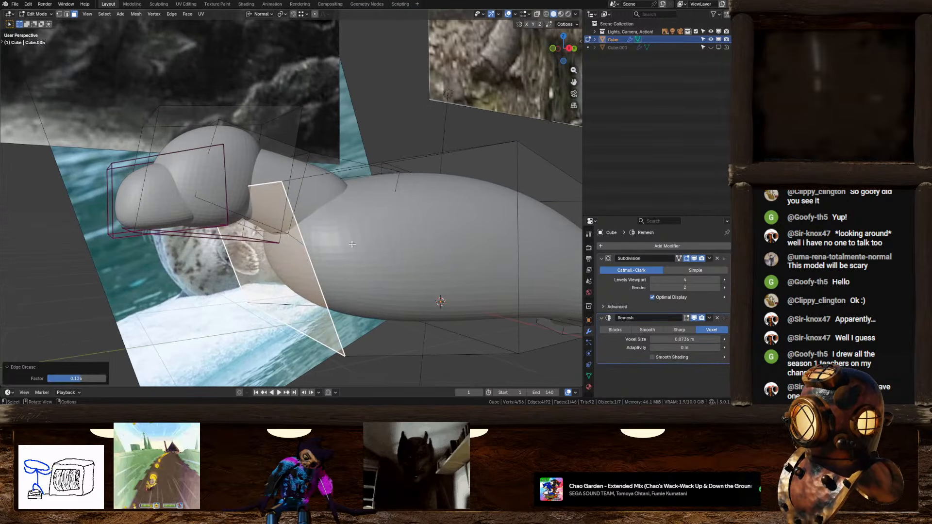
# Reposition the torso's front face in the side view to shape the chest, and return to Object Mode
pyautogui.click(569, 48)
pyautogui.press('g')
pyautogui.click(476, 105)
pyautogui.moveTo(477, 105); pyautogui.dragTo(350, 238, button='middle')
pyautogui.scroll(-4, 370, 262)
pyautogui.press('Tab')
pyautogui.scroll(3, 385, 259)
pyautogui.hotkey('shift', 'a')
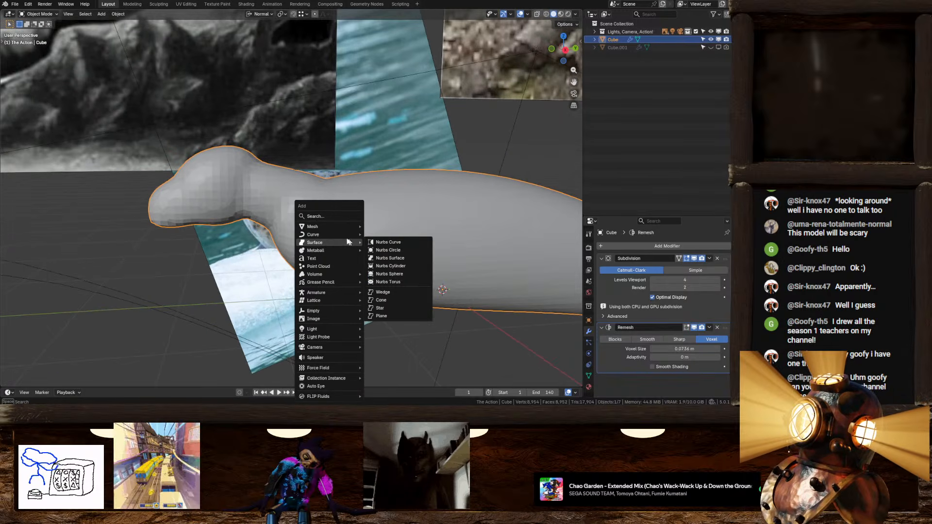
pyautogui.moveTo(325, 226)
pyautogui.click(396, 48)
pyautogui.scroll(-5, 379, 150)
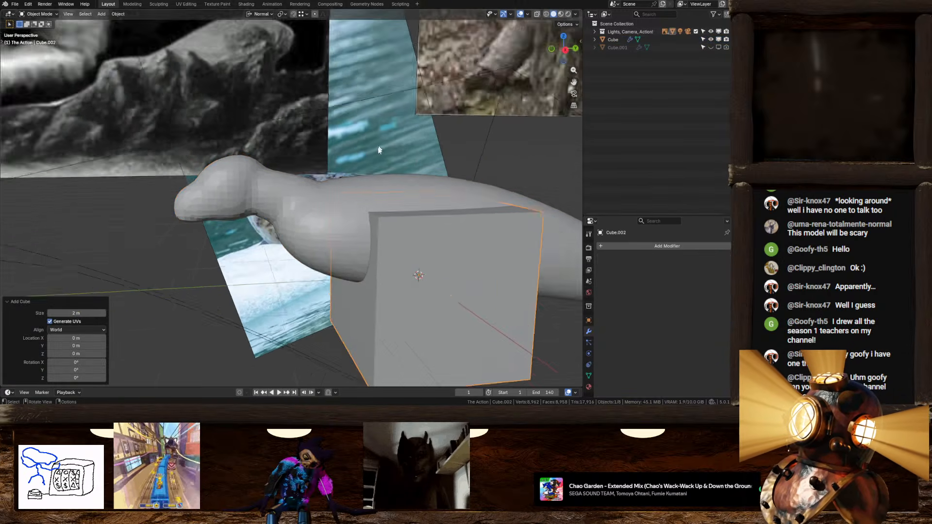
pyautogui.moveTo(380, 170); pyautogui.dragTo(409, 182, button='middle')
pyautogui.click(565, 49)
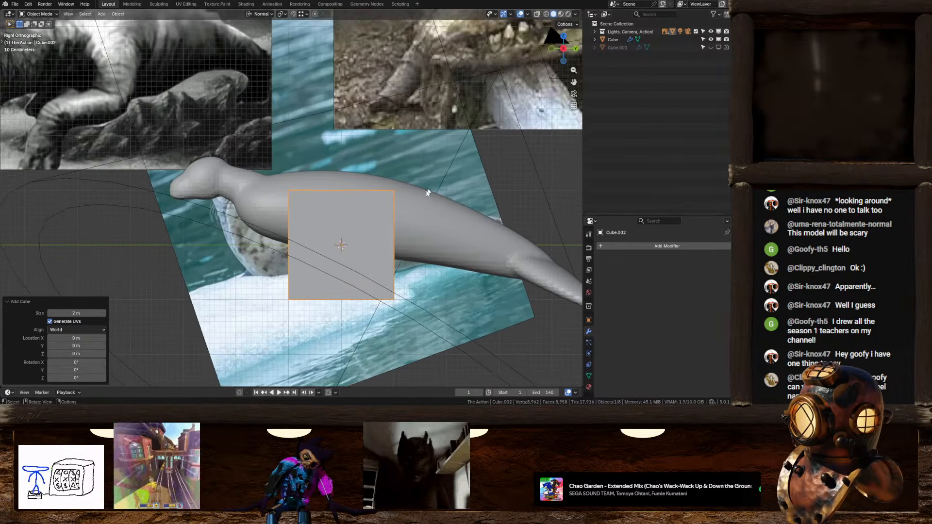
pyautogui.scroll(2, 521, 207)
pyautogui.press('s')
pyautogui.rightClick(456, 216)
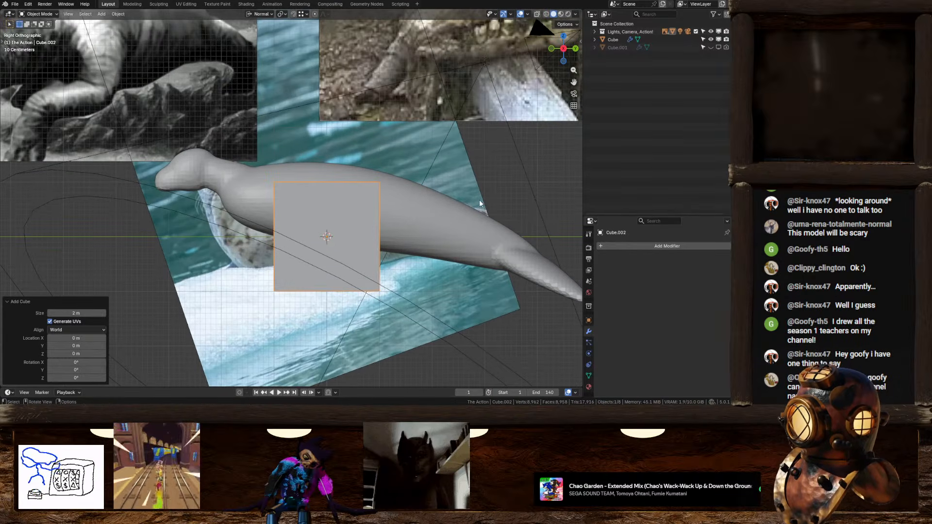
pyautogui.hotkey('ctrl', 'z')
# Add a 2 m cube inside the body mesh in Edit Mode and place it above the front of the torso
pyautogui.press('Tab')
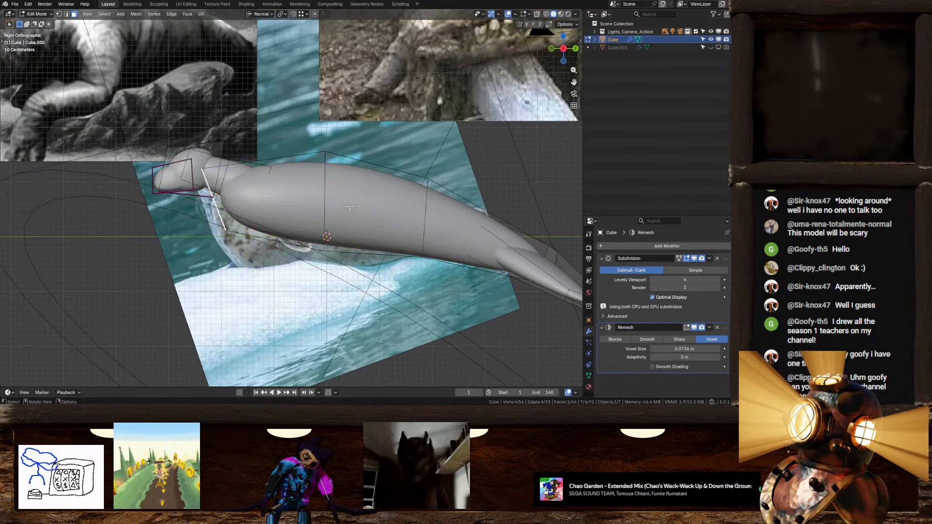
pyautogui.hotkey('shift', 'a')
pyautogui.click(265, 185)
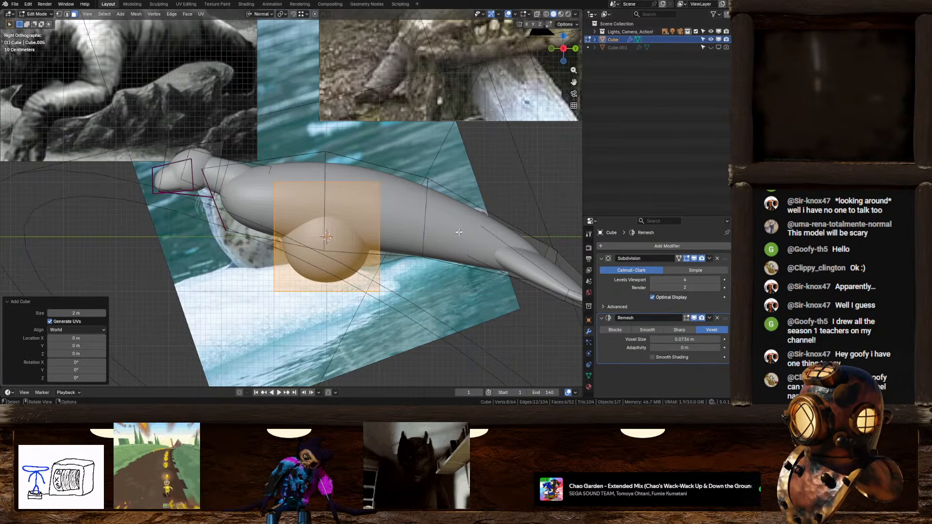
pyautogui.press('g')
pyautogui.click(326, 114)
# Scale down the new cube's top face into a tapered tip and increase its edge crease by about 0.428
pyautogui.keyDown('shift'); pyautogui.moveTo(326, 113); pyautogui.dragTo(311, 160, button='middle'); pyautogui.keyUp('shift')
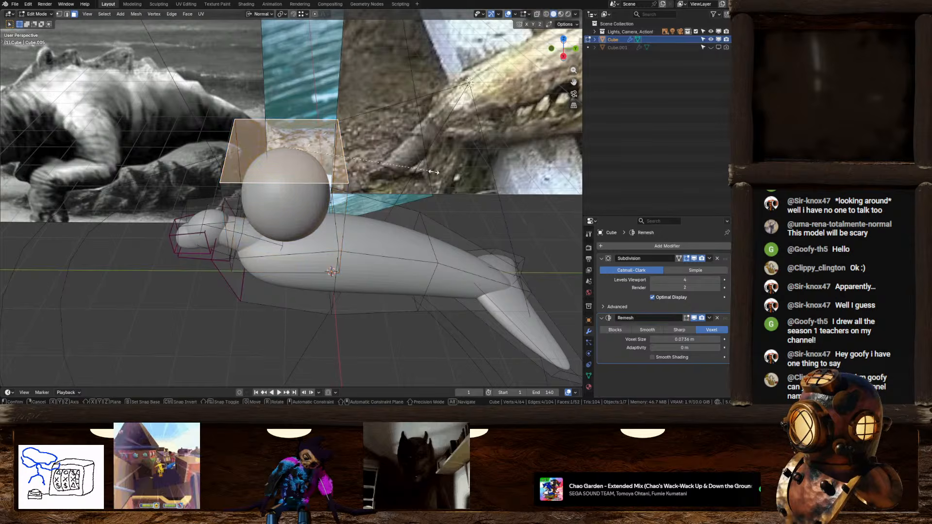
pyautogui.press('s')
pyautogui.click(305, 159)
pyautogui.hotkey('shift', 'e')
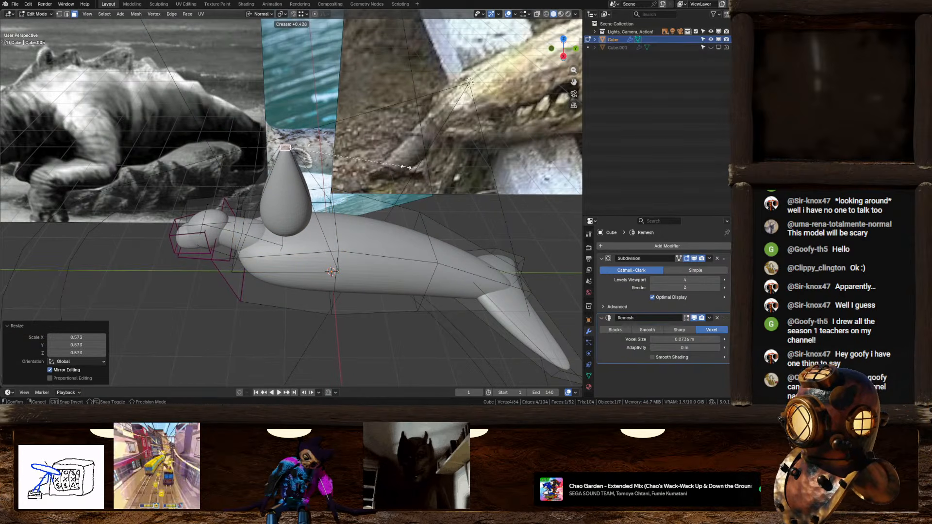
pyautogui.click(406, 167)
# Scale the spike's tip face to about 0.425 in the right side view for a sharper point
pyautogui.click(563, 57)
pyautogui.scroll(4, 489, 149)
pyautogui.press('s')
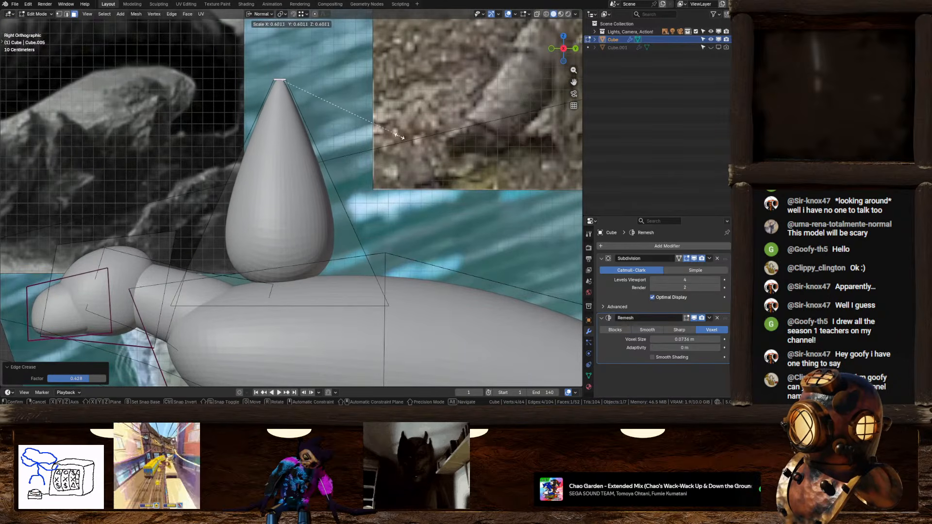
pyautogui.click(372, 134)
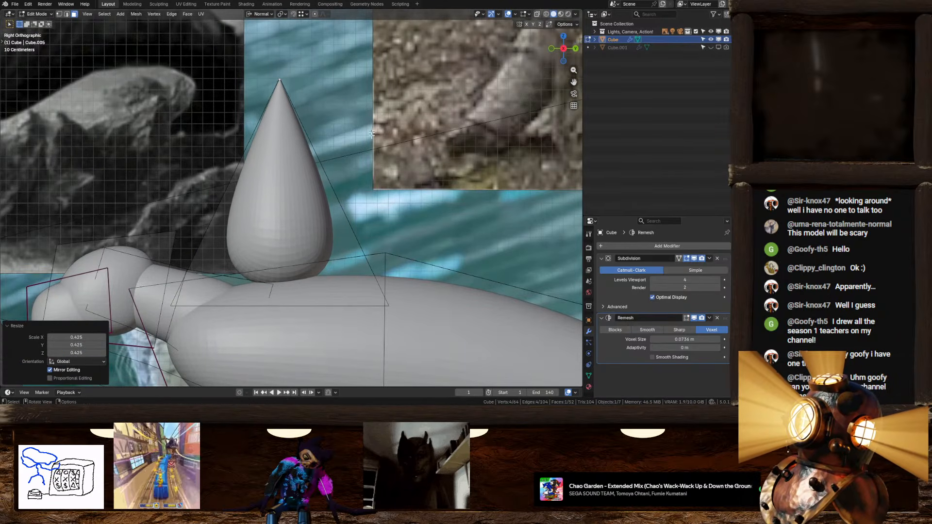
# Cut one centred horizontal edge loop around the spike and shift it about 0.31 m toward the head along normal X
pyautogui.hotkey('ctrl', 'r')
pyautogui.click(309, 170)
pyautogui.rightClick(308, 170)
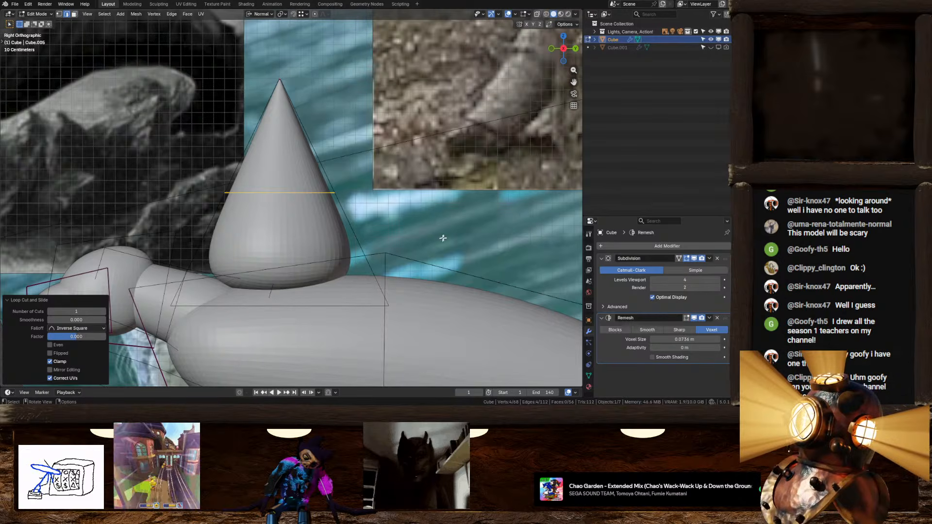
pyautogui.press('g')
pyautogui.press('x')
pyautogui.press('x')
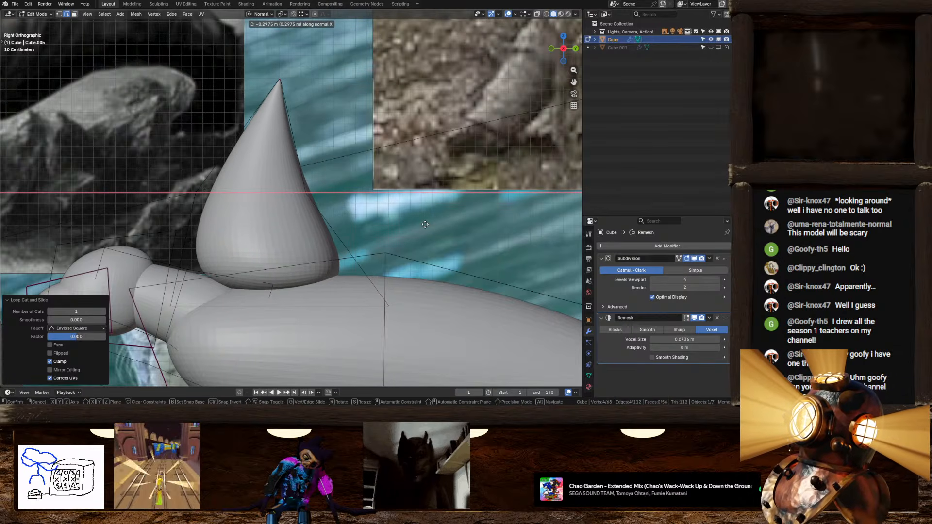
pyautogui.click(423, 225)
# Select the whole spike and scale it down horizontally, locking its height in Z, to make it slender
pyautogui.moveTo(423, 225); pyautogui.dragTo(347, 225, button='middle')
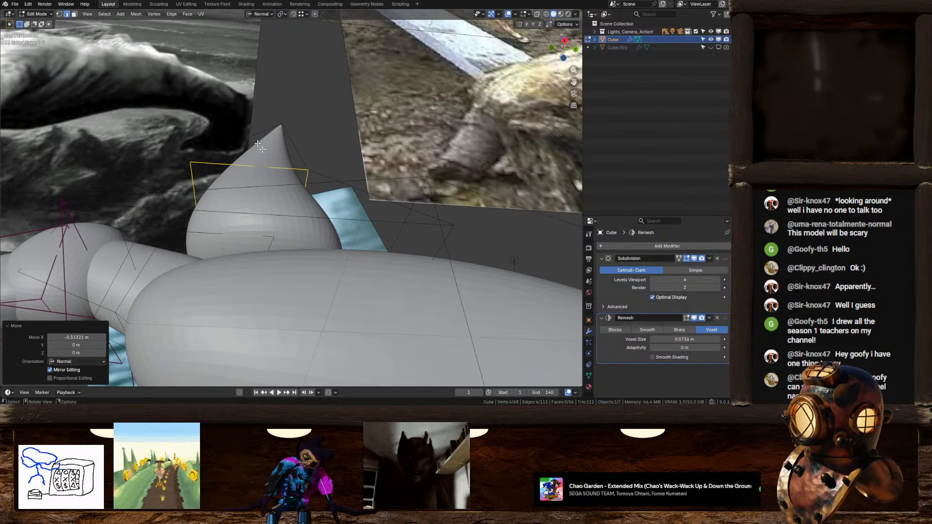
pyautogui.moveTo(258, 144); pyautogui.dragTo(285, 216, button='middle')
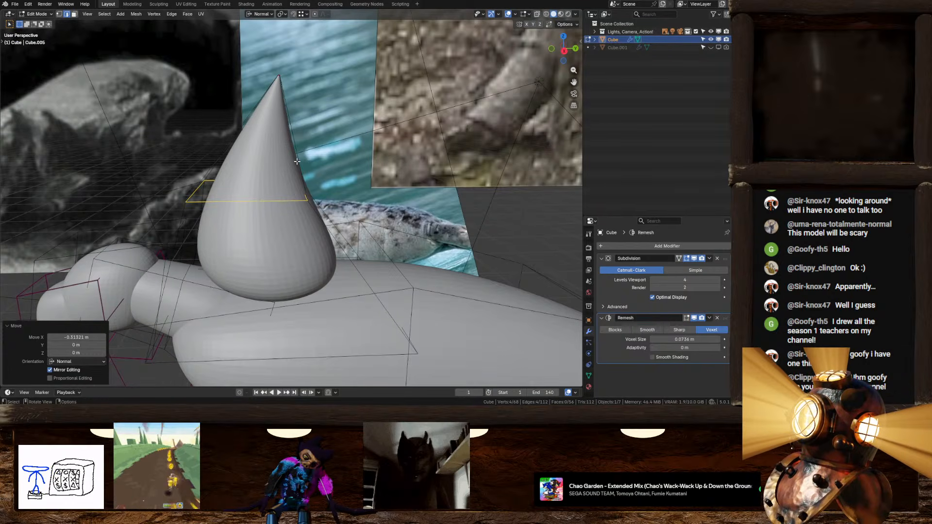
pyautogui.press('l')
pyautogui.press('s')
pyautogui.hotkey('shift', 'z')
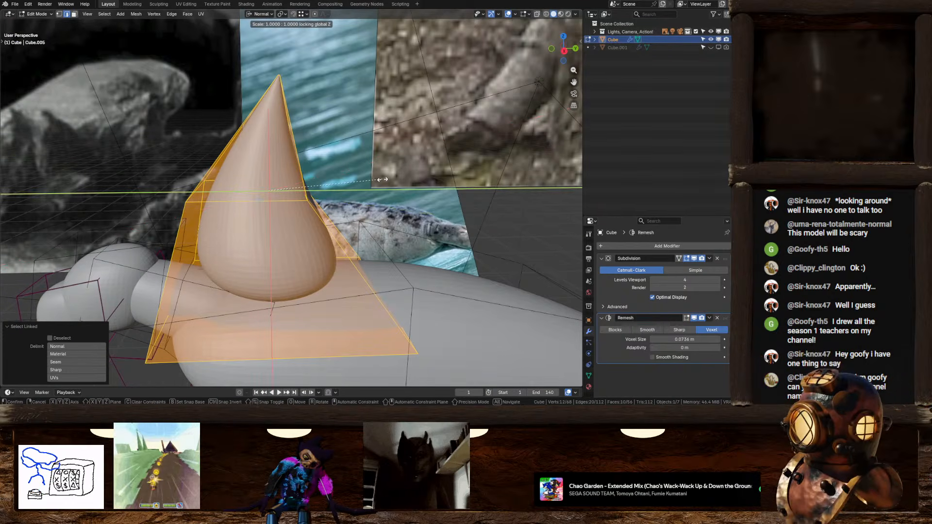
pyautogui.click(316, 175)
# Shift the spike's middle edge loop about 0.435 m along normal Y to curve it backward
pyautogui.keyDown('alt'); pyautogui.click(283, 195); pyautogui.keyUp('alt')
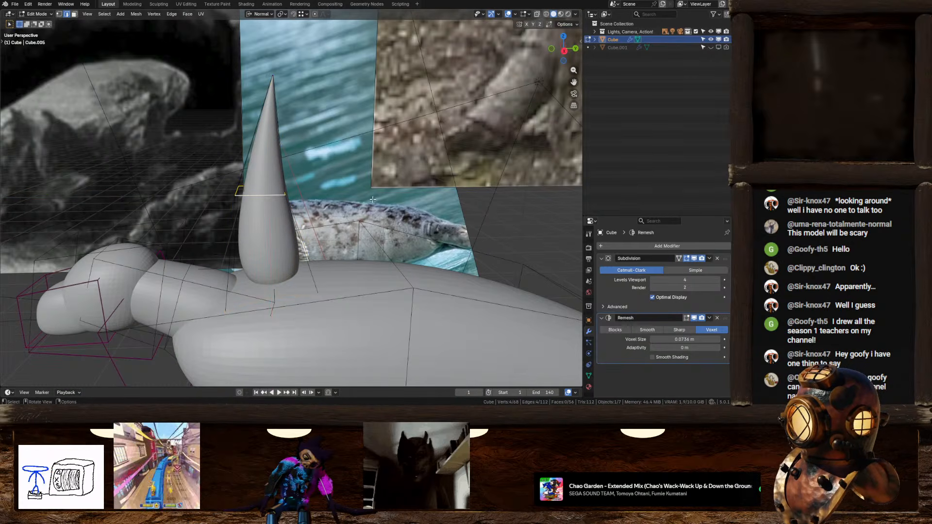
pyautogui.press('g')
pyautogui.press('y')
pyautogui.click(334, 201)
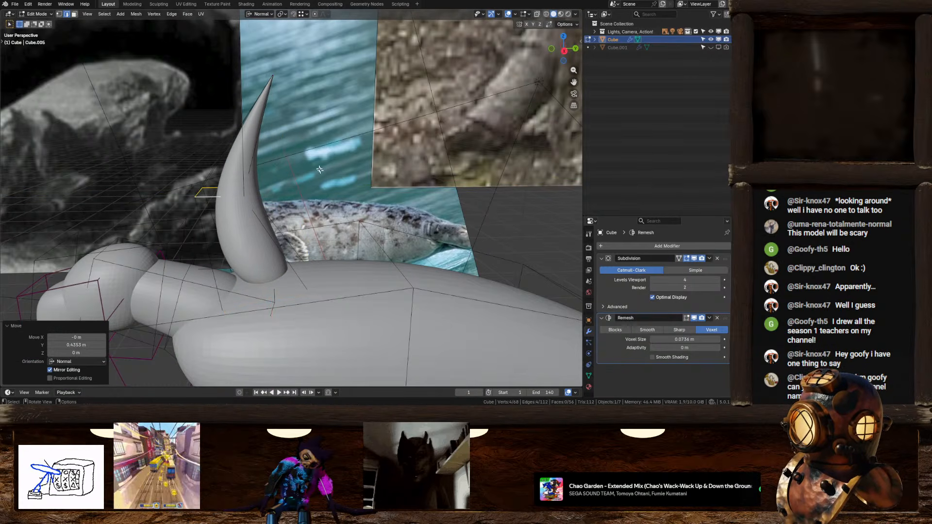
# Scale the whole linked spike to about 0.645 and fatten it by about 0.121 m
pyautogui.moveTo(320, 169); pyautogui.dragTo(302, 207, button='middle')
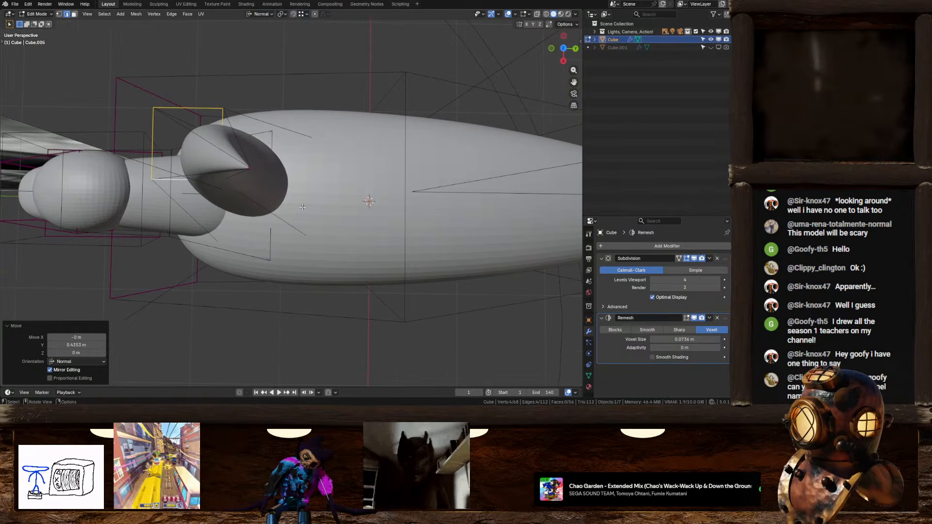
pyautogui.click(73, 14)
pyautogui.moveTo(150, 101); pyautogui.dragTo(161, 61, button='middle')
pyautogui.click(222, 112)
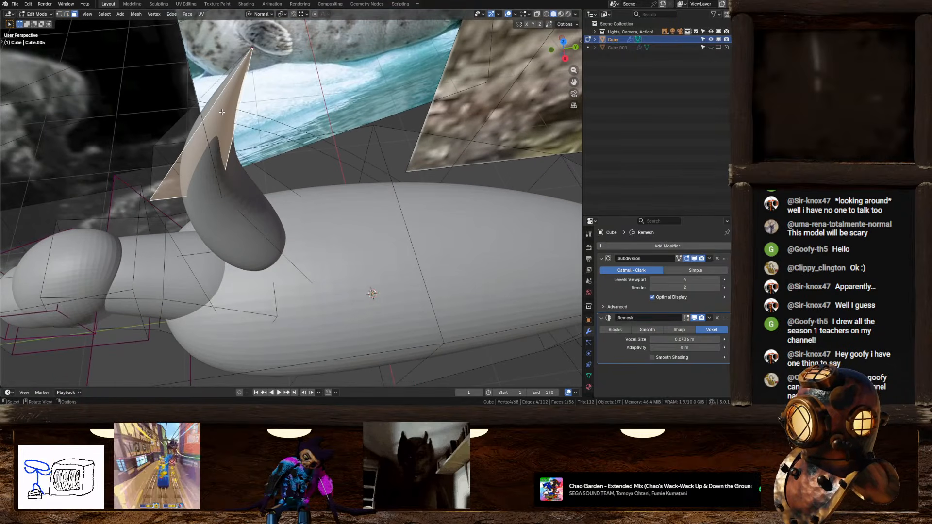
pyautogui.hotkey('ctrl', 'l')
pyautogui.click(565, 57)
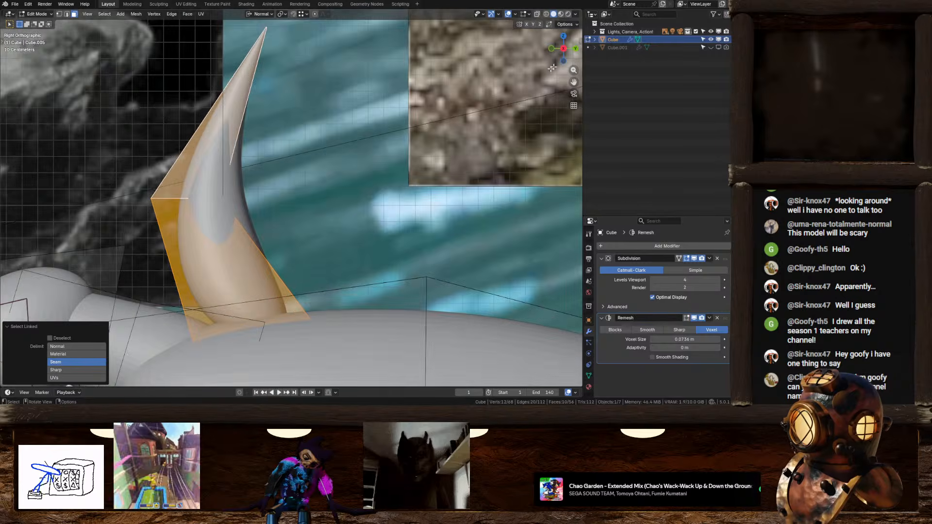
pyautogui.press('s')
pyautogui.click(422, 154)
pyautogui.hotkey('alt', 's')
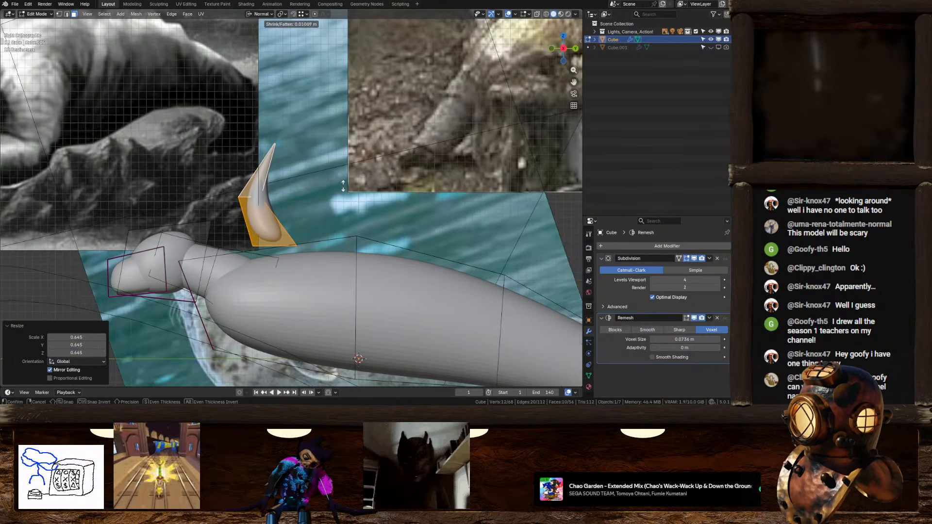
pyautogui.click(344, 171)
# Scale the fattened spike's tip face to about 0.255 to sharpen it
pyautogui.moveTo(303, 129); pyautogui.dragTo(300, 200, button='middle')
pyautogui.scroll(3, 299, 200)
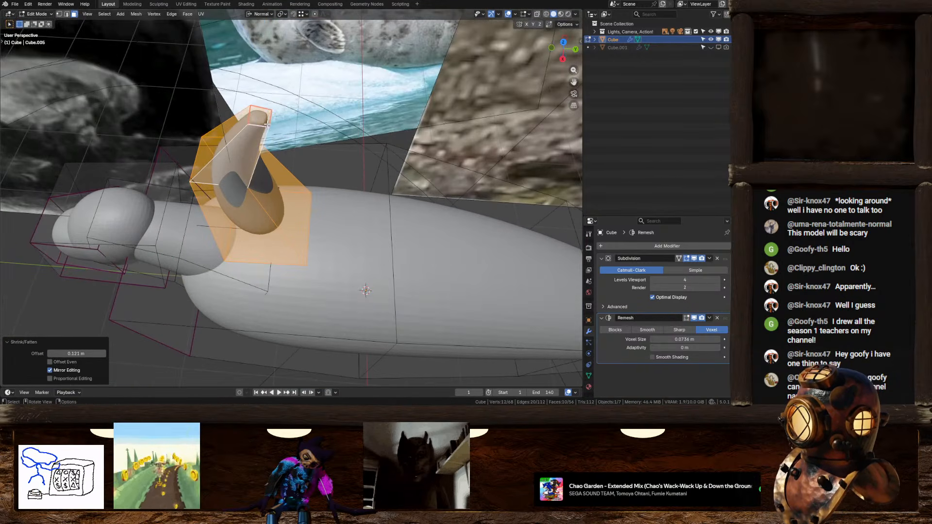
pyautogui.click(265, 121)
pyautogui.press('s')
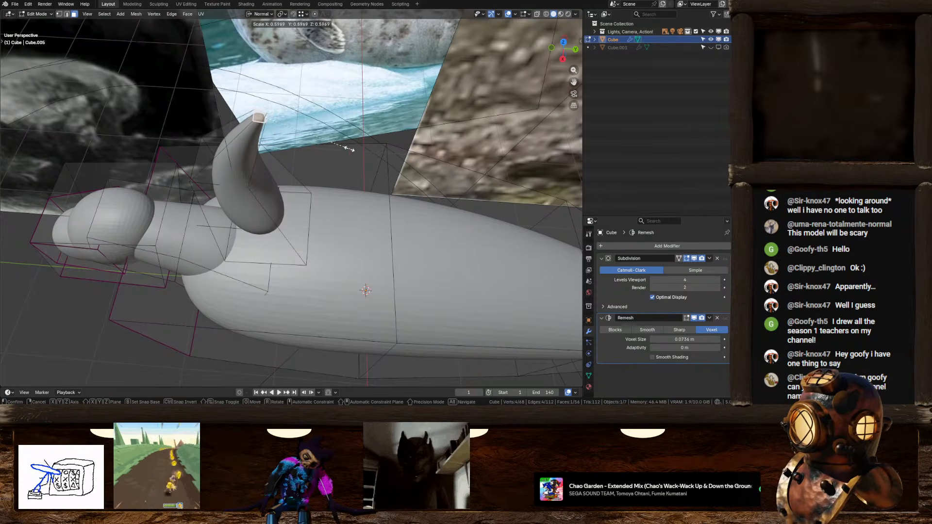
pyautogui.click(311, 132)
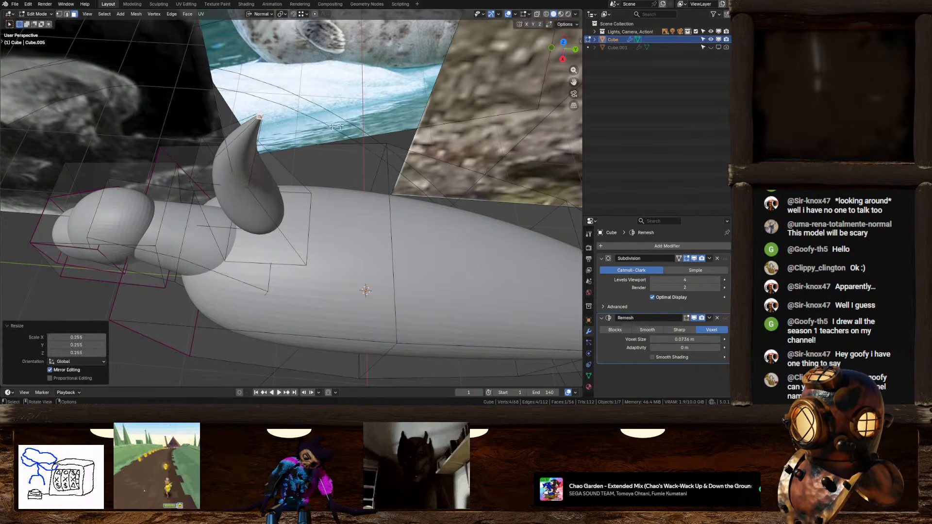
# Rotate the whole spike about 35.9° toward the tail, sink its base into the back, and adjust its rotation by -3.46°
pyautogui.click(562, 58)
pyautogui.press('l')
pyautogui.scroll(-5, 237, 132)
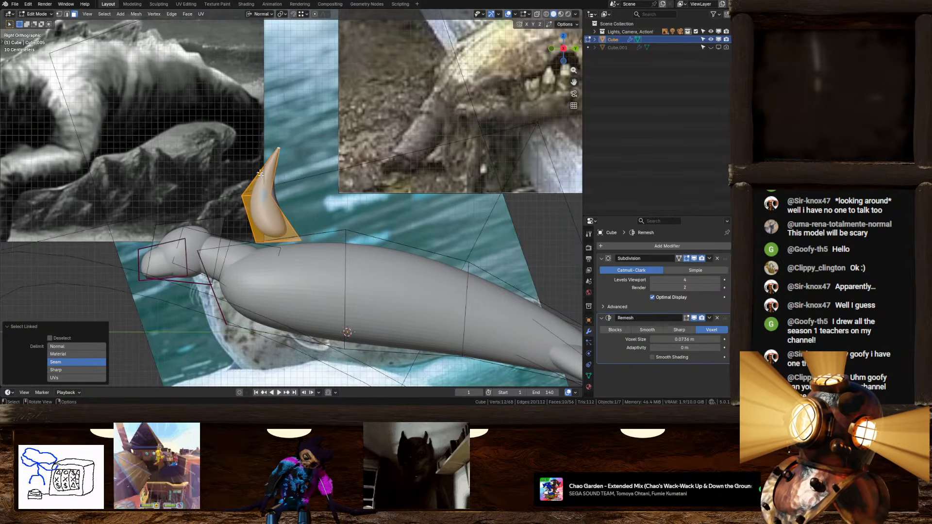
pyautogui.keyDown('shift'); pyautogui.moveTo(313, 222); pyautogui.dragTo(294, 184, button='middle'); pyautogui.keyUp('shift')
pyautogui.press('r')
pyautogui.click(319, 167)
pyautogui.press('g')
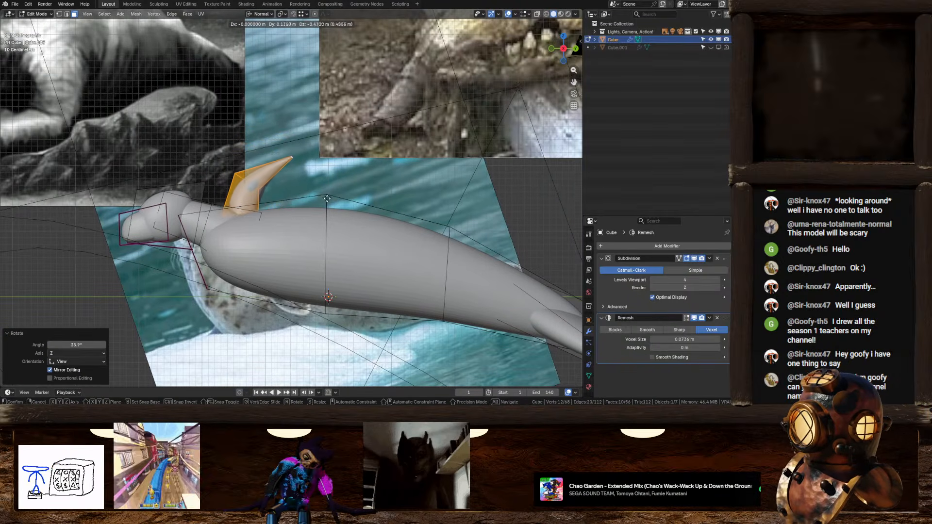
pyautogui.click(330, 221)
pyautogui.press('r')
pyautogui.click(362, 228)
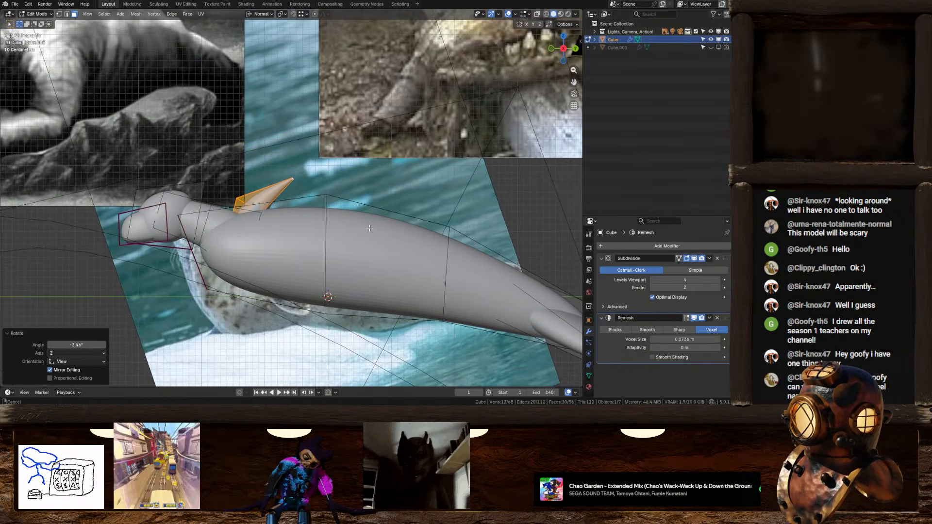
# Duplicate the spike twice along the back toward the tail, rotating the copies by about 4.62° and 0.218°
pyautogui.keyDown('shift'); pyautogui.moveTo(328, 213); pyautogui.dragTo(304, 203, button='middle'); pyautogui.keyUp('shift')
pyautogui.hotkey('shift', 'd')
pyautogui.click(327, 210)
pyautogui.press('r')
pyautogui.click(330, 212)
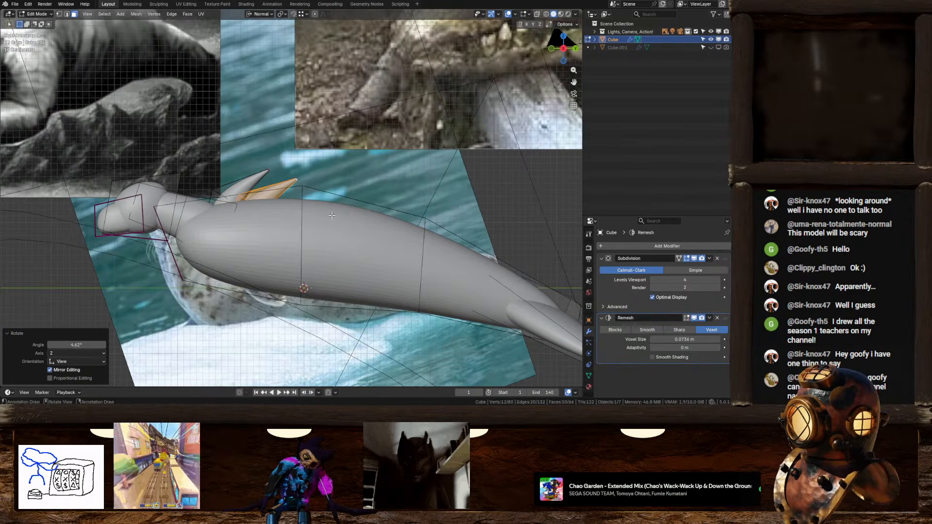
pyautogui.hotkey('shift', 'd')
pyautogui.click(362, 222)
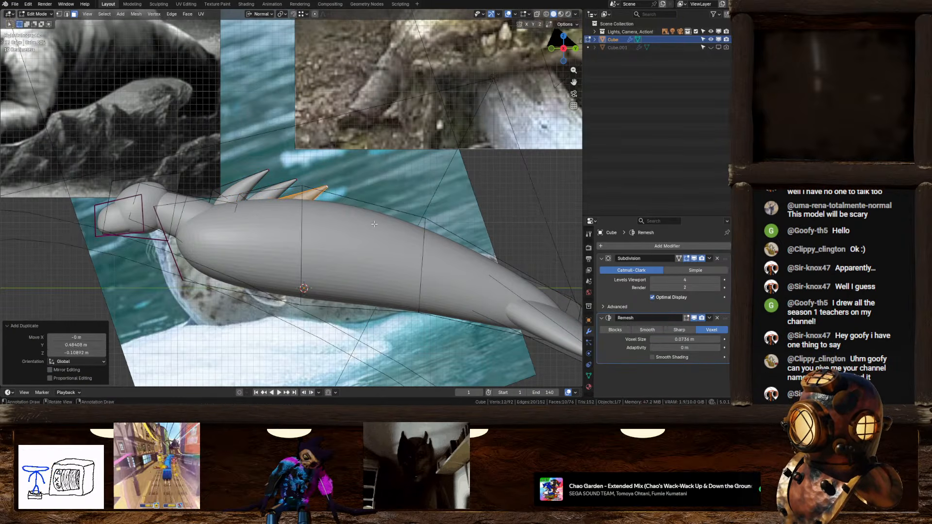
pyautogui.press('r')
pyautogui.click(359, 221)
# Place four more duplicates of the spike in a row down the back, following the body's contour
pyautogui.keyDown('shift'); pyautogui.moveTo(345, 212); pyautogui.dragTo(314, 201, button='middle'); pyautogui.keyUp('shift')
pyautogui.hotkey('shift', 'd')
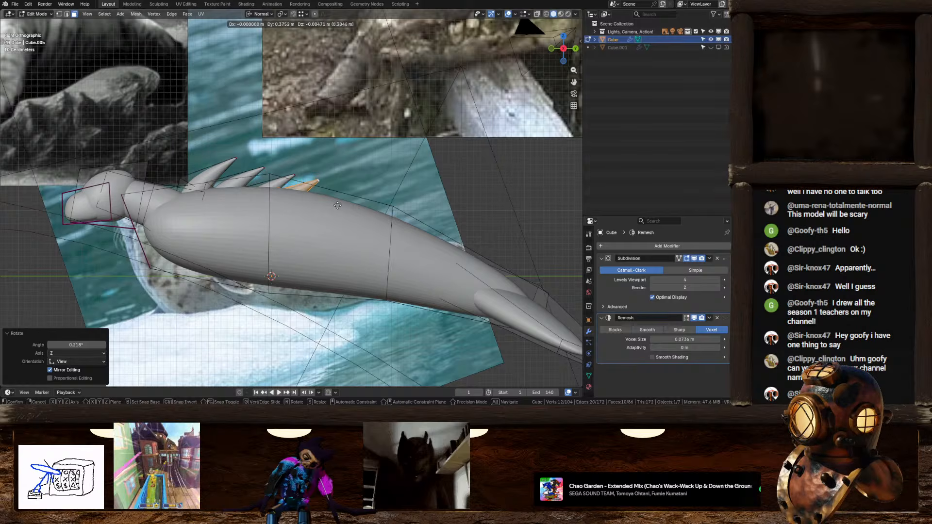
pyautogui.click(342, 207)
pyautogui.hotkey('shift', 'd')
pyautogui.click(359, 213)
pyautogui.hotkey('shift', 'd')
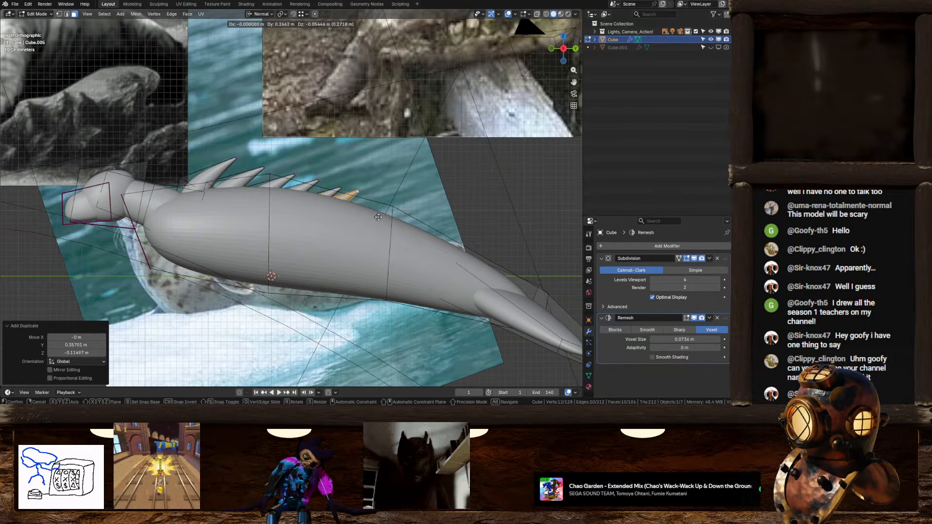
pyautogui.click(385, 219)
pyautogui.hotkey('shift', 'd')
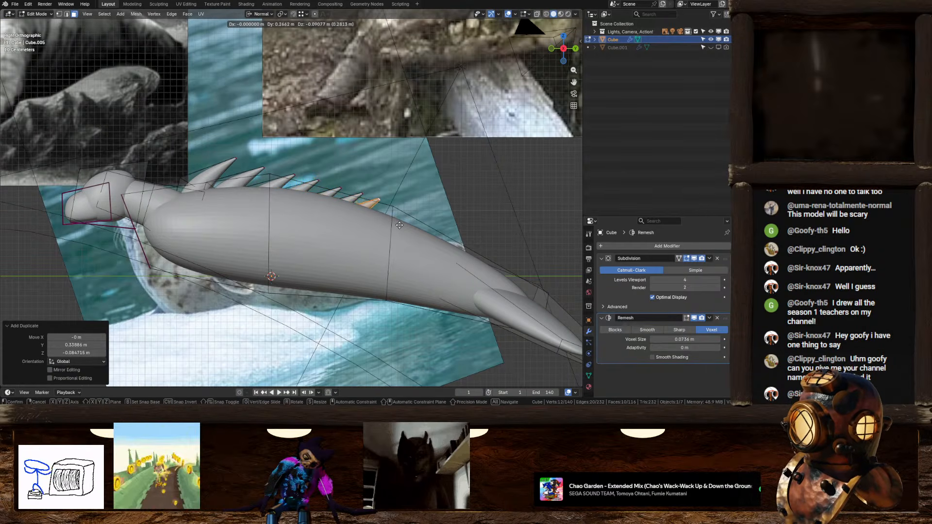
pyautogui.click(413, 233)
# Duplicate the last spike toward the tail, scale the copy to about 0.921, and nudge it into place on the back
pyautogui.hotkey('shift', 'd')
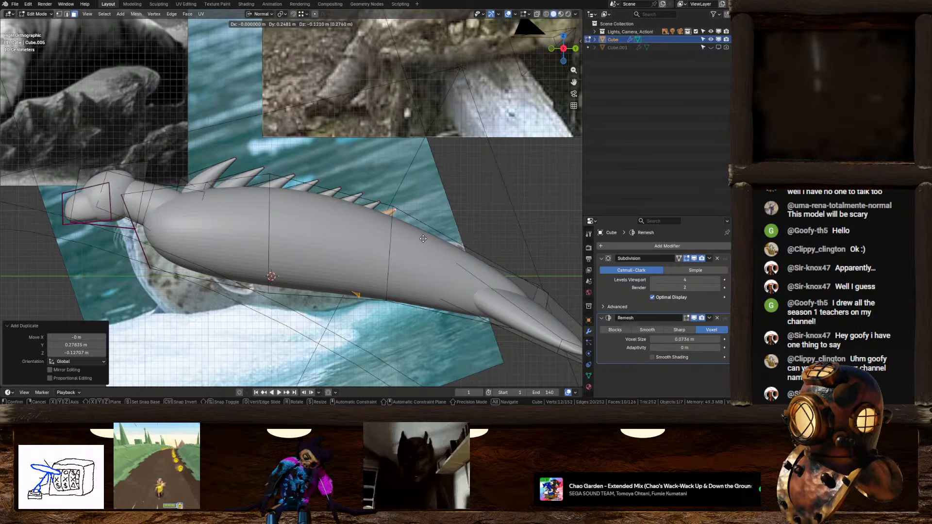
pyautogui.click(424, 239)
pyautogui.press('s')
pyautogui.click(470, 246)
pyautogui.press('g')
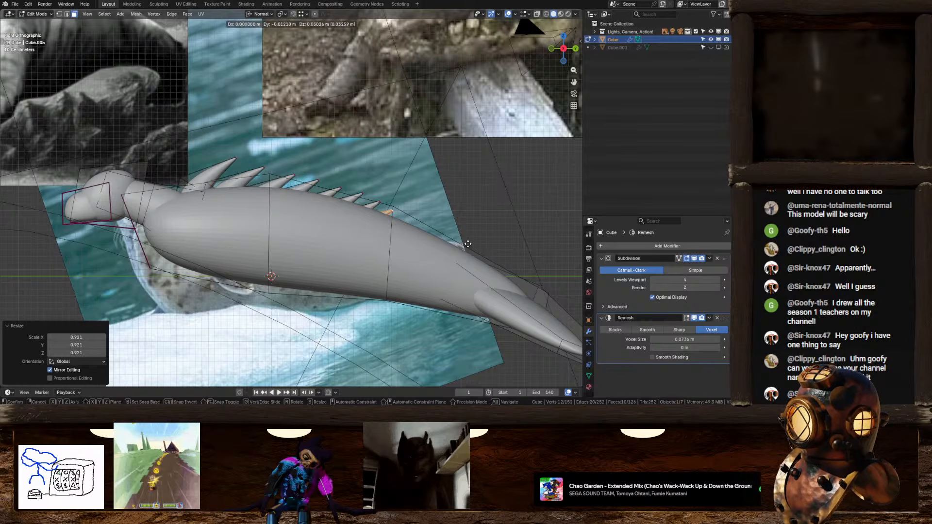
pyautogui.click(467, 244)
# Add another spike copy about 0.175 m along Y and -0.079 m along Z, and scale it down slightly
pyautogui.hotkey('shift', 'd')
pyautogui.click(476, 248)
pyautogui.press('s')
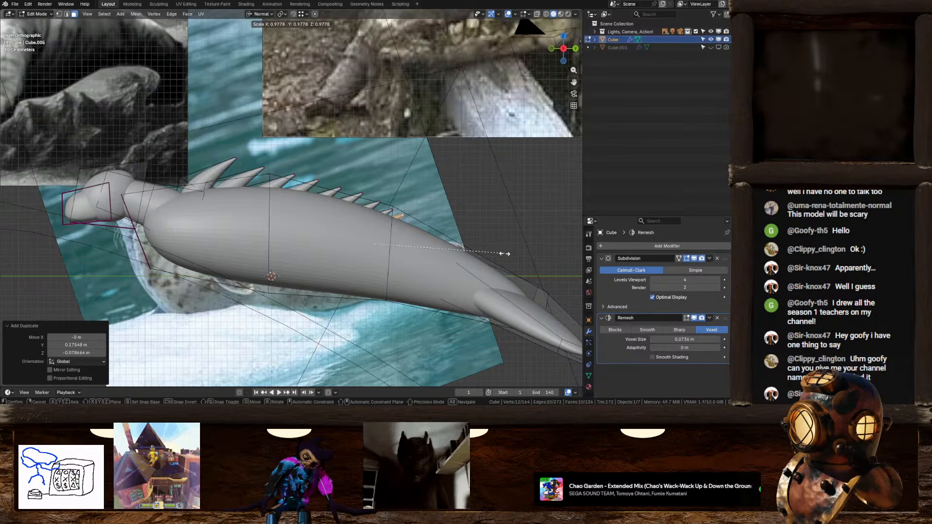
pyautogui.click(504, 254)
# Try to add one more reduced spike copy about 0.188 m further along Y
pyautogui.hotkey('shift', 'd')
pyautogui.click(534, 263)
pyautogui.press('s')
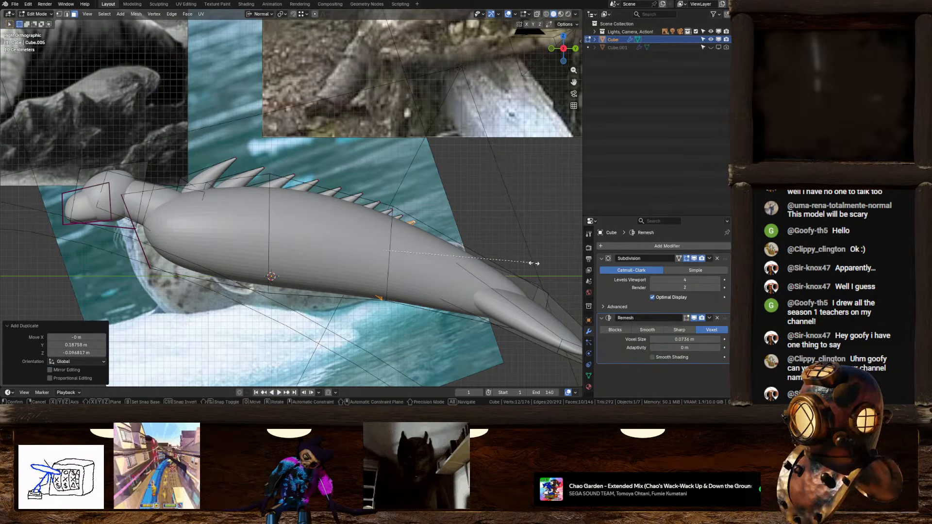
pyautogui.click(527, 263)
# Move the rearmost spike about 0.052 m along Y and -0.024 m along Z to space it from its neighbour
pyautogui.scroll(8, 423, 224)
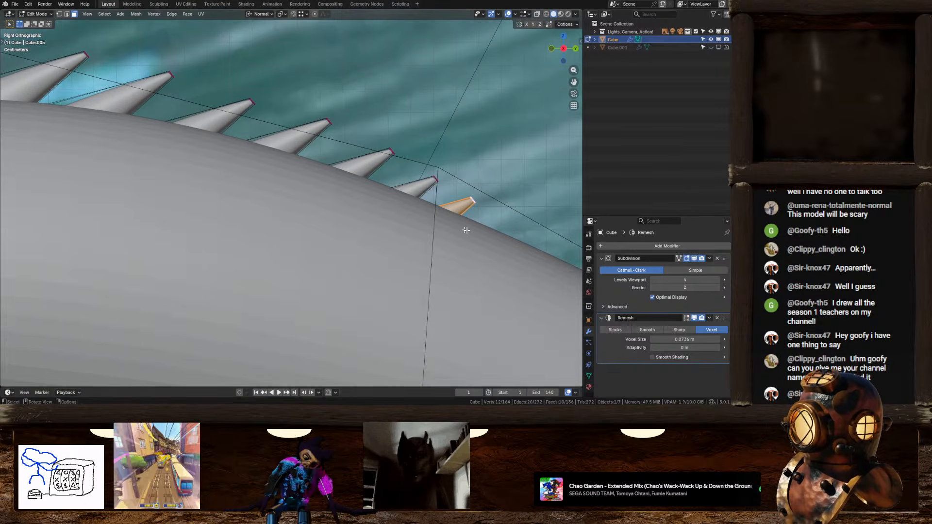
pyautogui.scroll(-2, 465, 230)
pyautogui.press('g')
pyautogui.click(399, 219)
pyautogui.scroll(-5, 399, 219)
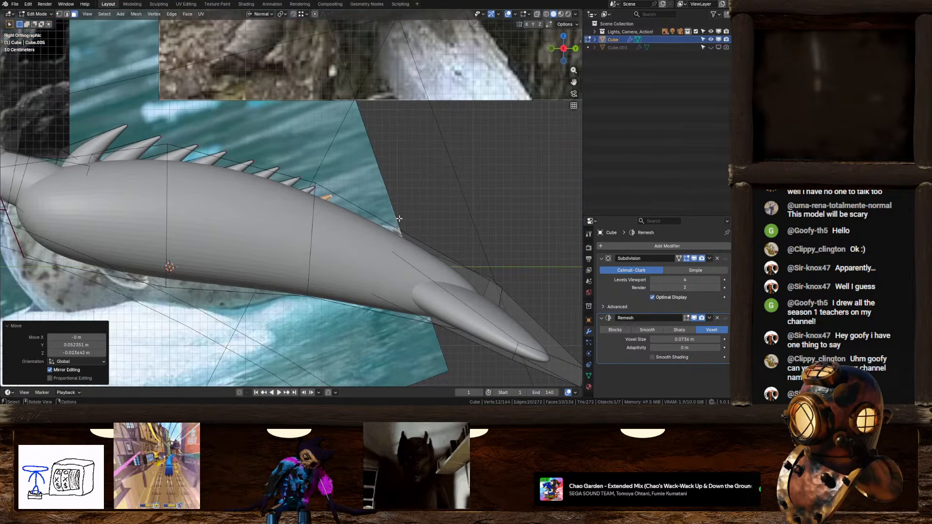
pyautogui.keyDown('shift'); pyautogui.moveTo(399, 219); pyautogui.dragTo(392, 216, button='middle'); pyautogui.keyUp('shift')
# Scale the rearmost spike to about 0.961 and fine-tune its position against the back
pyautogui.press('g')
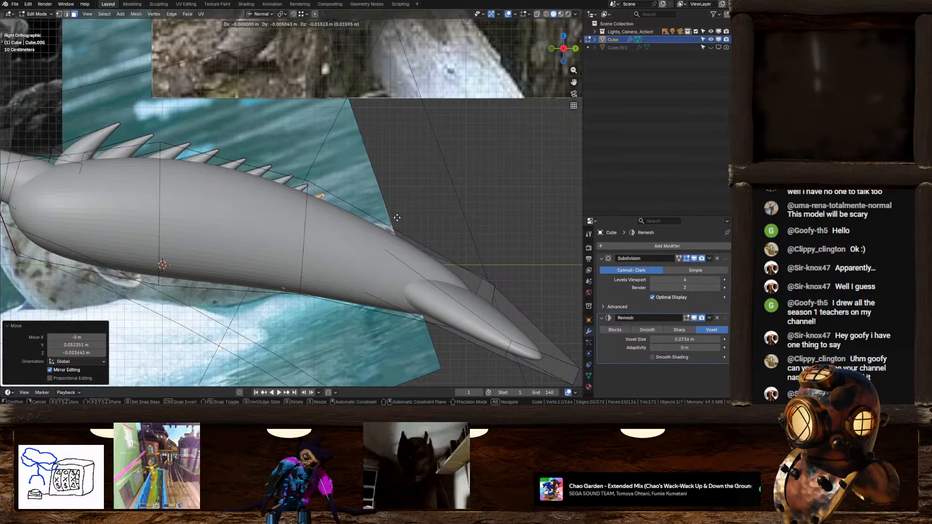
pyautogui.click(395, 217)
pyautogui.press('s')
pyautogui.click(410, 221)
pyautogui.press('g')
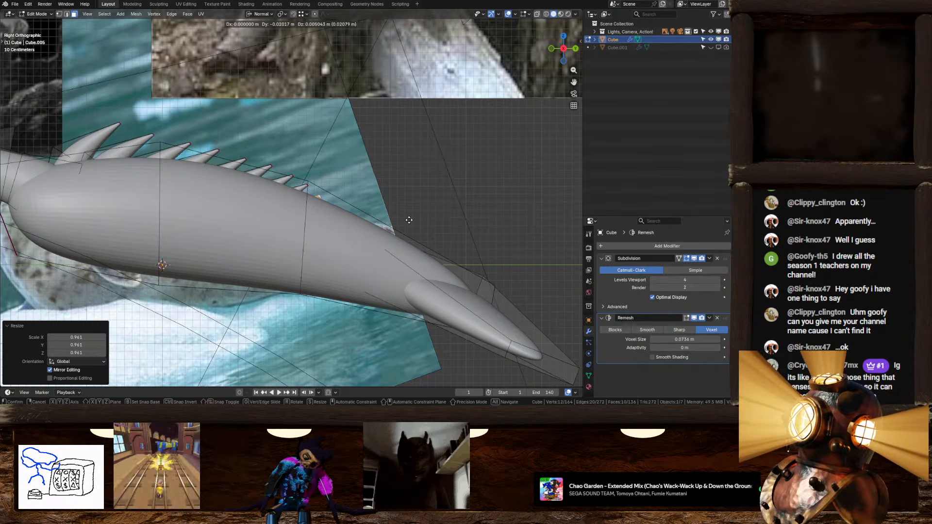
pyautogui.click(409, 220)
# Return to Object Mode and examine the row of spikes on the remeshed body
pyautogui.moveTo(411, 220)
pyautogui.mouseDown(button='middle')
pyautogui.moveTo(311, 274)
pyautogui.moveTo(360, 265)
pyautogui.moveTo(415, 219)
pyautogui.mouseUp(button='middle')
pyautogui.scroll(-3, 396, 228)
pyautogui.press('Tab')
pyautogui.scroll(4, 360, 234)
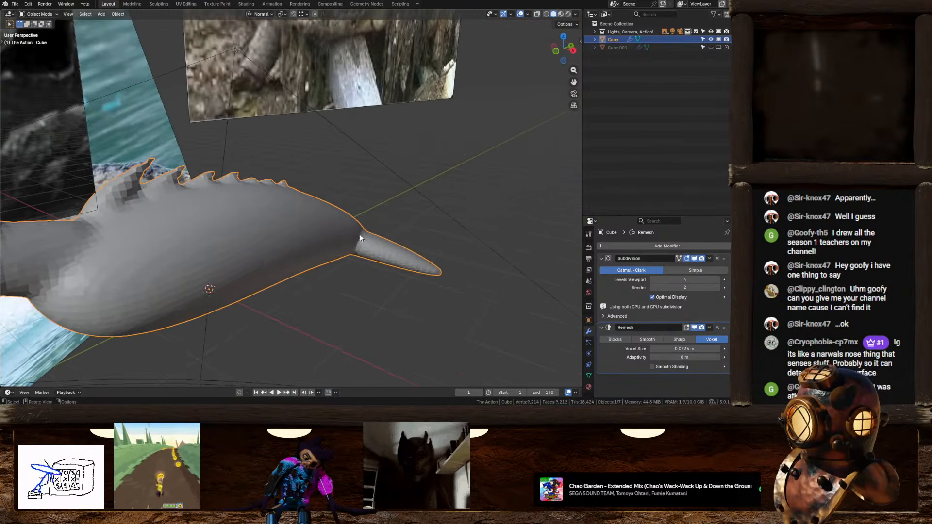
pyautogui.moveTo(332, 227); pyautogui.dragTo(261, 231, button='middle')
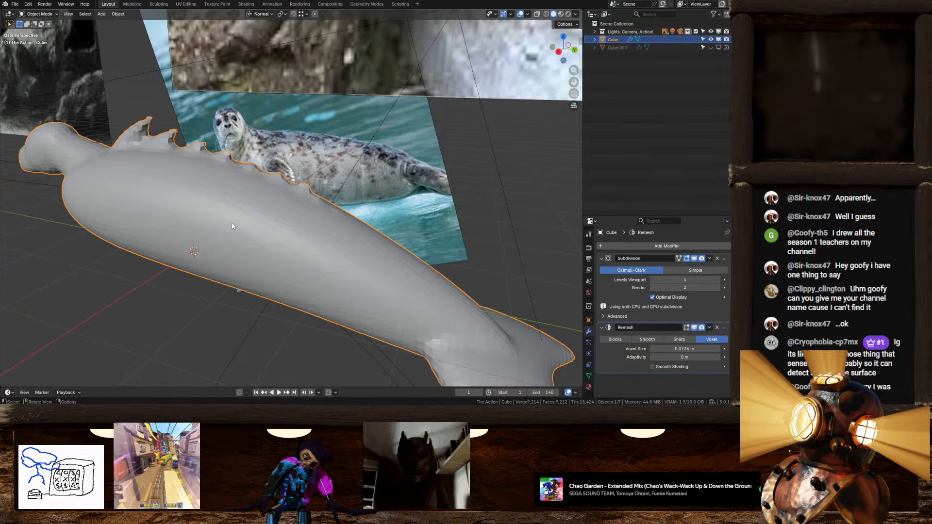
# Try to move the frontmost back spike onto the creature's head in the side view and rotate it
pyautogui.moveTo(231, 226); pyautogui.dragTo(544, 74, button='middle')
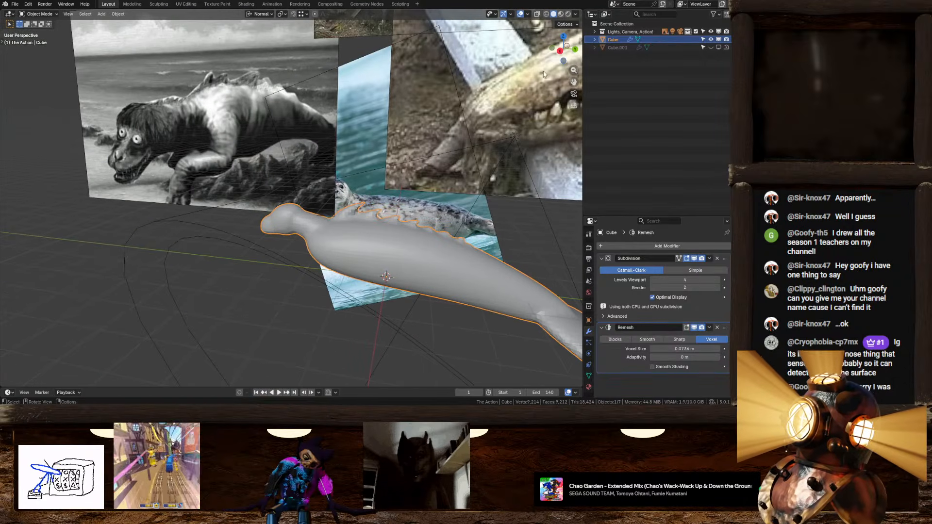
pyautogui.click(560, 51)
pyautogui.press('Tab')
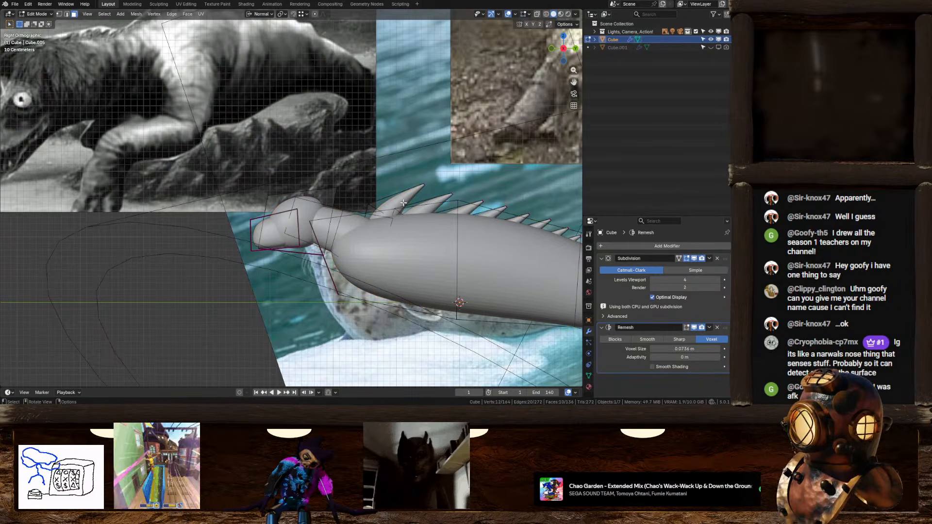
pyautogui.click(403, 202)
pyautogui.press('l')
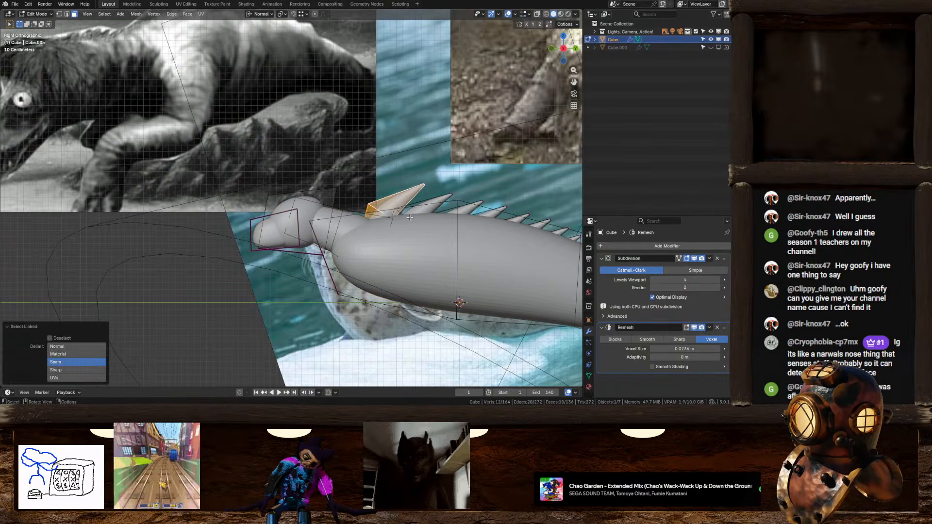
pyautogui.press('g')
pyautogui.click(329, 187)
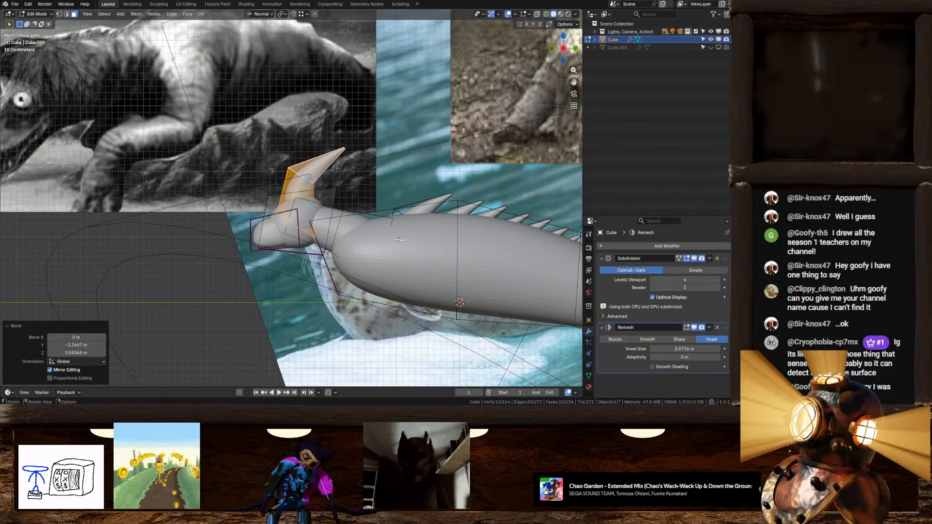
pyautogui.press('r')
pyautogui.click(385, 134)
# Undo the spike edits back to the single large cone above the creature's back
pyautogui.moveTo(439, 168); pyautogui.dragTo(323, 180, button='middle')
pyautogui.hotkey('ctrl', 'z')
pyautogui.hotkey('ctrl', 'z')
pyautogui.hotkey('ctrl', 'z')
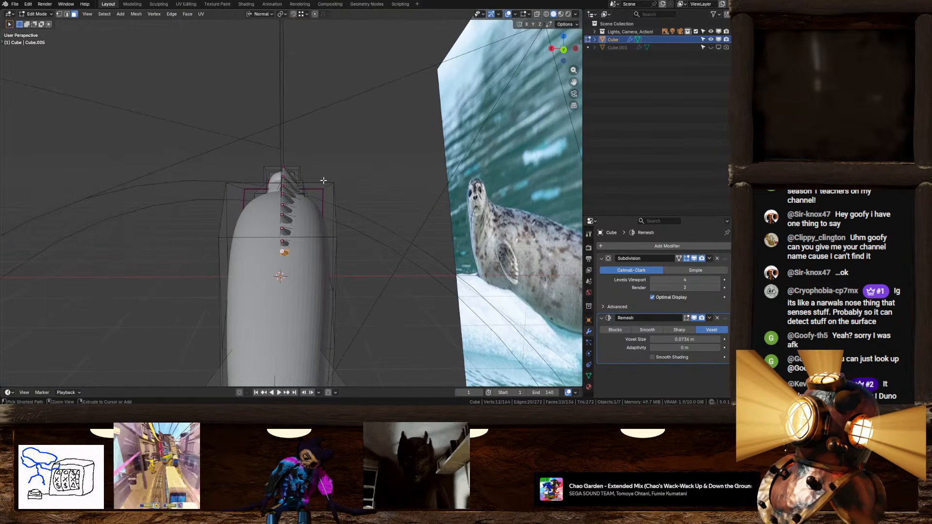
pyautogui.hotkey('ctrl', 'z')
pyautogui.moveTo(324, 181); pyautogui.dragTo(394, 173, button='middle')
pyautogui.hotkey('ctrl', 'z')
pyautogui.hotkey('ctrl', 'z')
pyautogui.hotkey('ctrl', 'z')
pyautogui.hotkey('ctrl', 'z')
pyautogui.hotkey('ctrl', 'z')
pyautogui.hotkey('ctrl', 'z')
pyautogui.hotkey('ctrl', 'z')
pyautogui.hotkey('ctrl', 'z')
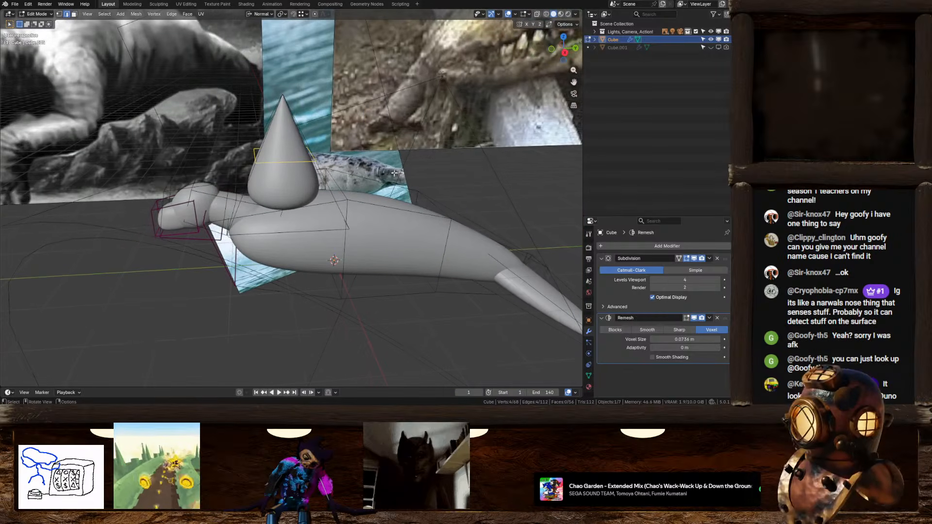
# Move the cone's middle edge loop about 0.43 m along the Y axis toward the head to curve the spike
pyautogui.click(567, 54)
pyautogui.press('g')
pyautogui.press('y')
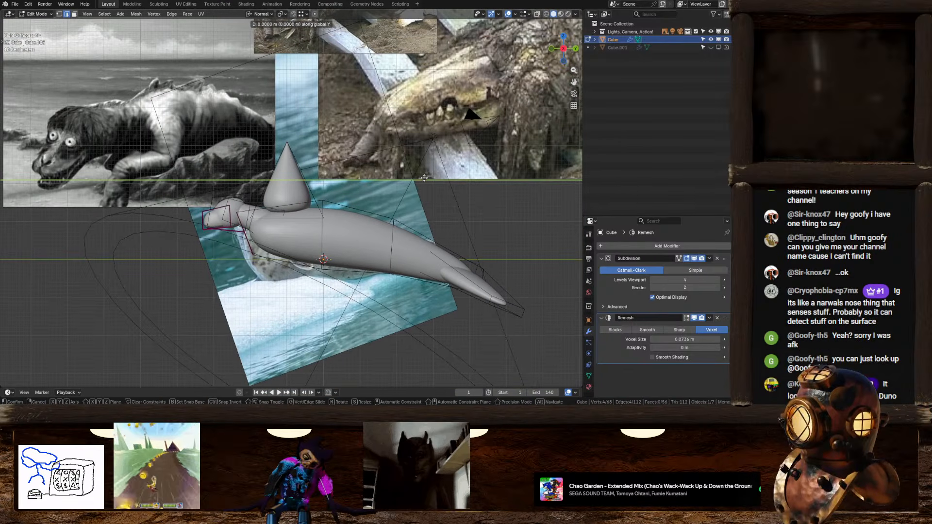
pyautogui.click(406, 179)
pyautogui.moveTo(405, 179)
pyautogui.mouseDown(button='middle')
pyautogui.moveTo(393, 208)
pyautogui.moveTo(304, 252)
pyautogui.moveTo(415, 190)
pyautogui.mouseUp(button='middle')
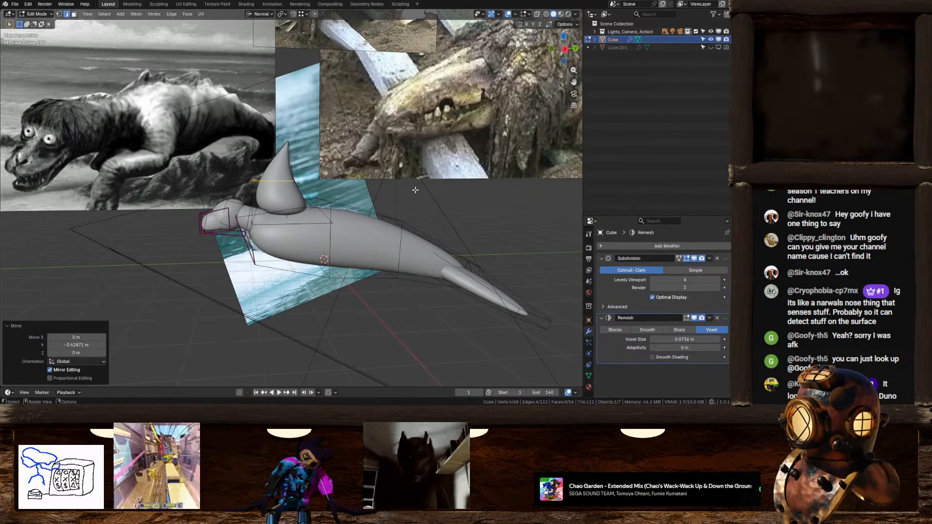
# Select the whole linked spike mesh, delete its edges and return to Object Mode
pyautogui.scroll(2, 311, 195)
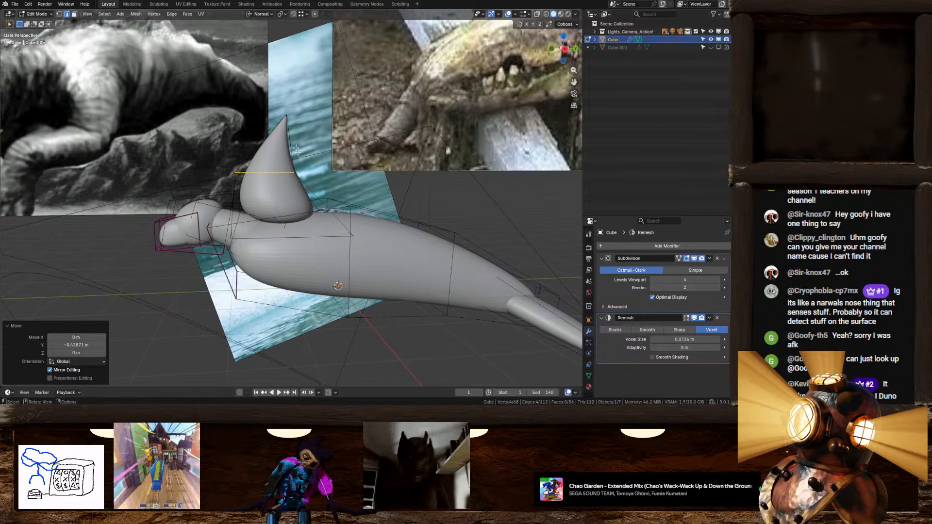
pyautogui.click(565, 49)
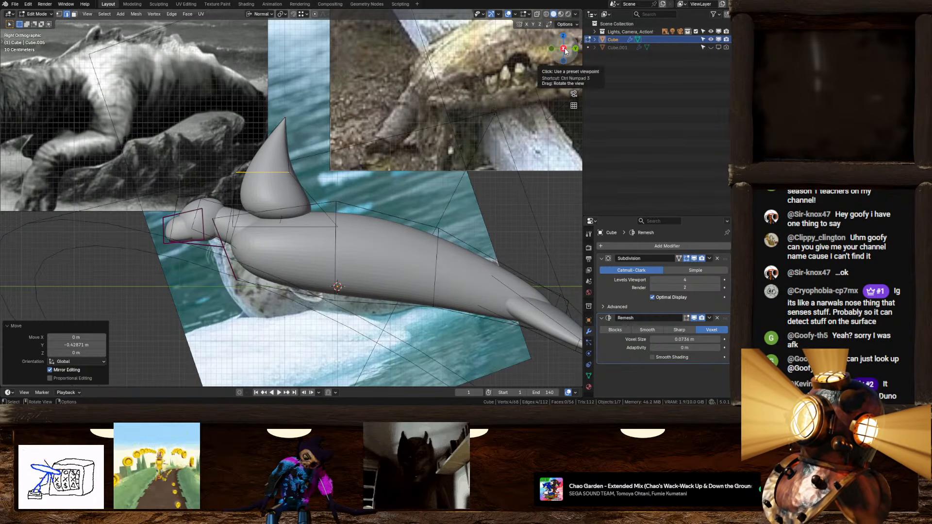
pyautogui.scroll(-2, 302, 201)
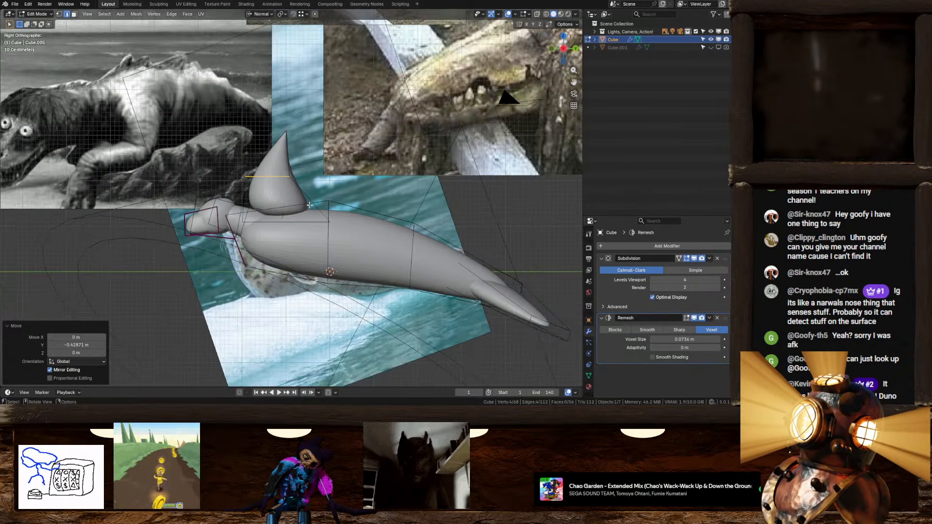
pyautogui.keyDown('shift'); pyautogui.moveTo(302, 201); pyautogui.dragTo(383, 257, button='middle'); pyautogui.keyUp('shift')
pyautogui.scroll(3, 318, 211)
pyautogui.click(398, 166)
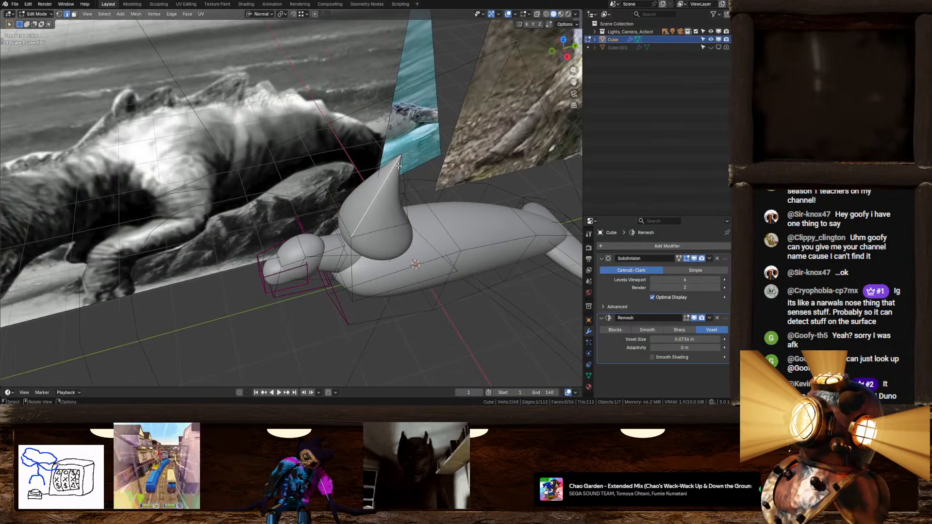
pyautogui.press('l')
pyautogui.rightClick(400, 170)
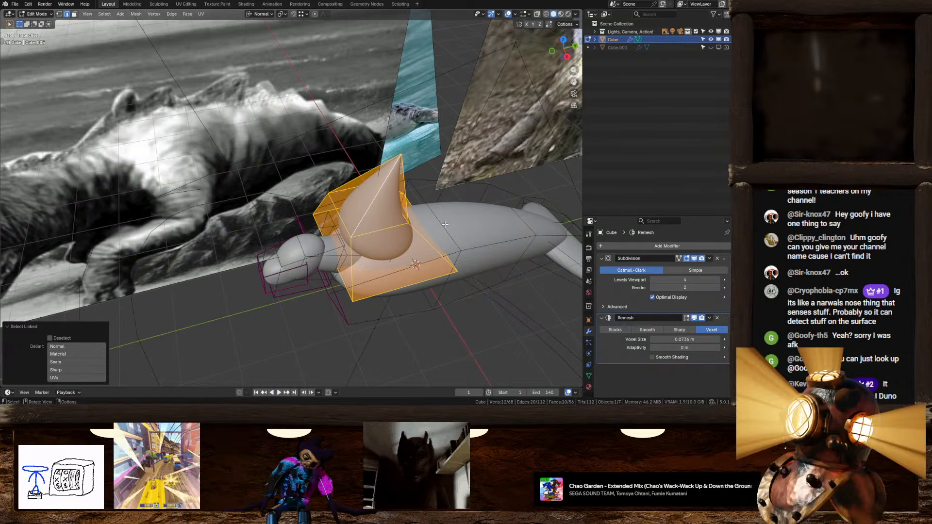
pyautogui.moveTo(445, 225); pyautogui.dragTo(424, 201, button='middle')
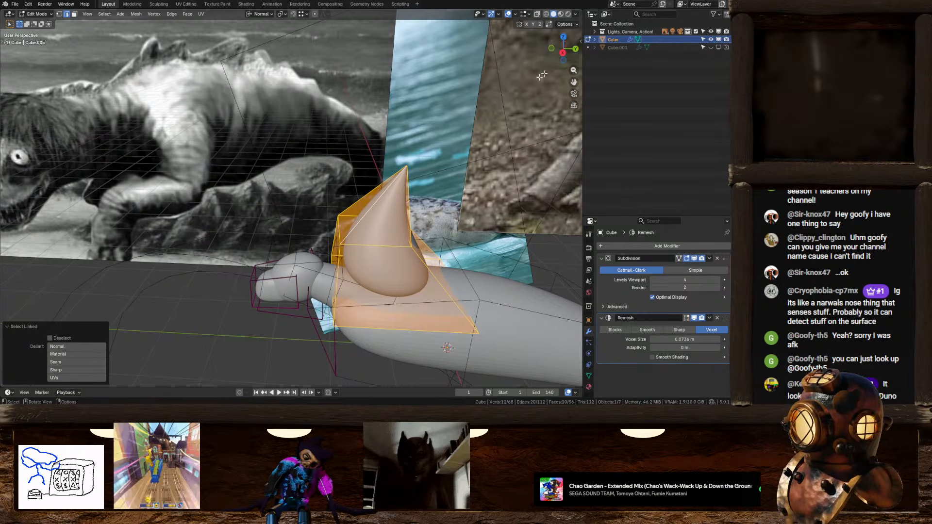
pyautogui.hotkey('ctrl', 'e')
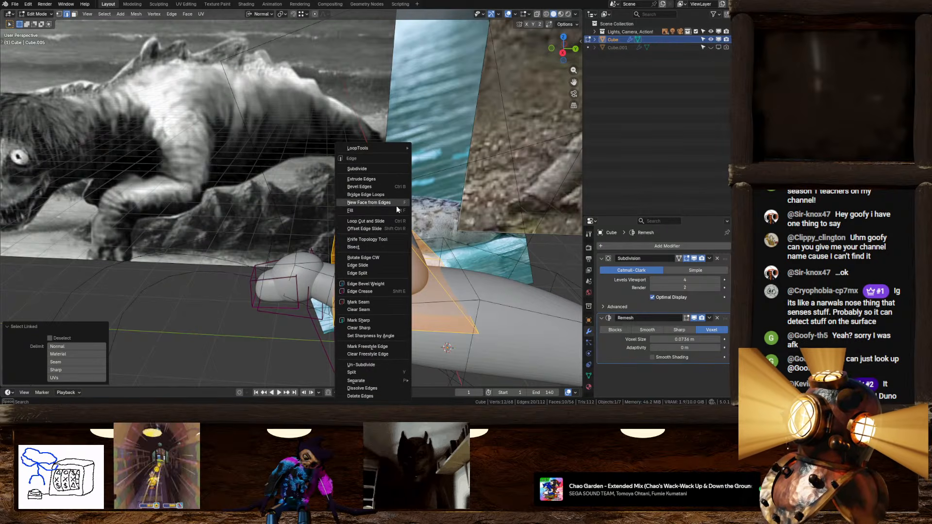
pyautogui.click(365, 397)
pyautogui.keyDown('shift'); pyautogui.moveTo(352, 269); pyautogui.dragTo(509, 309, button='middle'); pyautogui.keyUp('shift')
pyautogui.press('Tab')
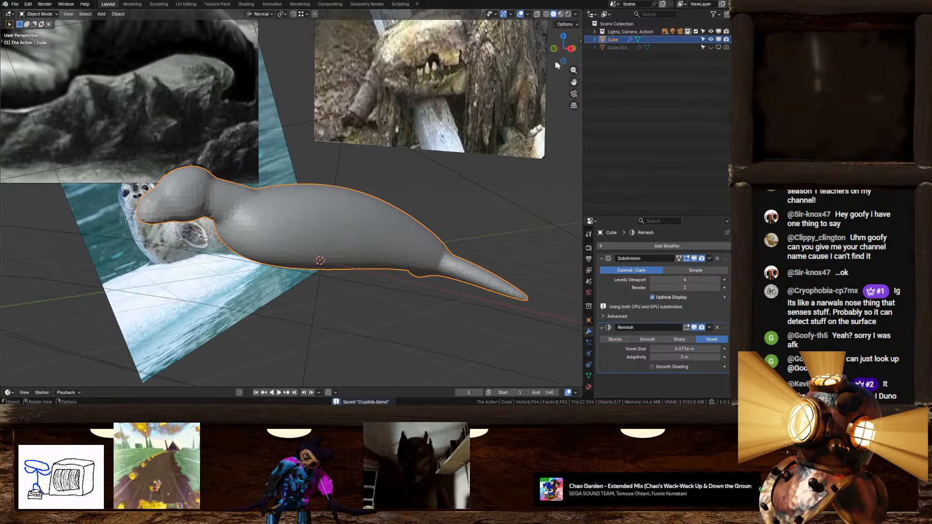
# Create a new collection in the scene and name it Backups
pyautogui.rightClick(620, 74)
pyautogui.click(621, 75)
pyautogui.doubleClick(613, 39)
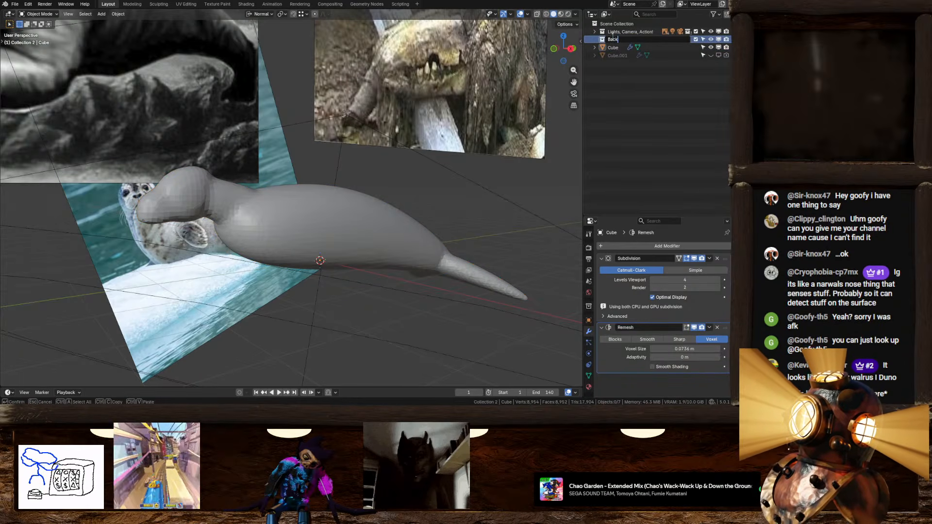
pyautogui.write('Backups')
pyautogui.press('Return')
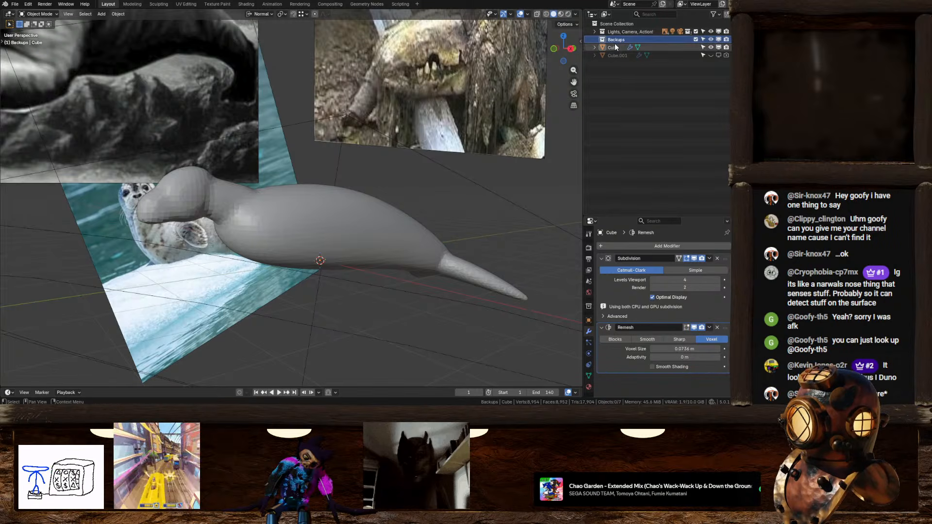
# Rename the Cube object to Body 1 and the Cube.001 object to Arms 1
pyautogui.doubleClick(614, 47)
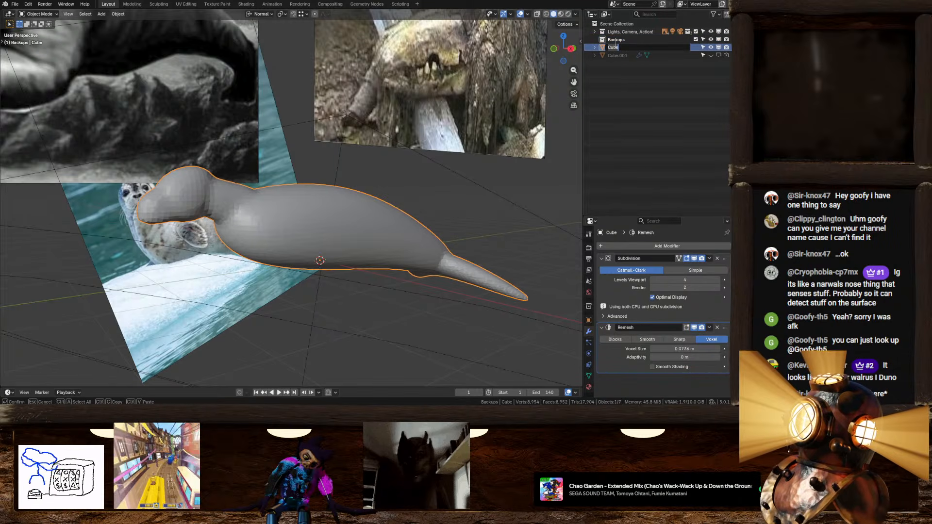
pyautogui.press('Return')
pyautogui.doubleClick(615, 55)
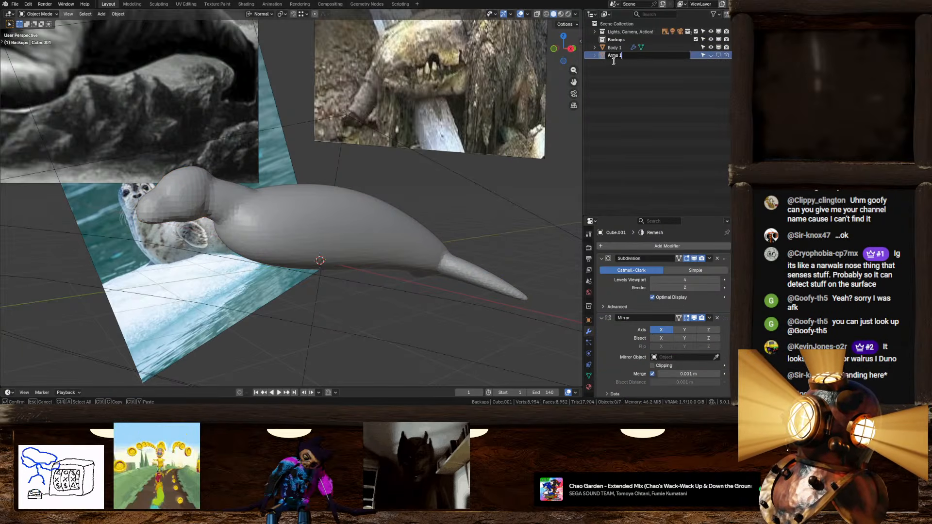
pyautogui.write('Arms 1')
pyautogui.press('Return')
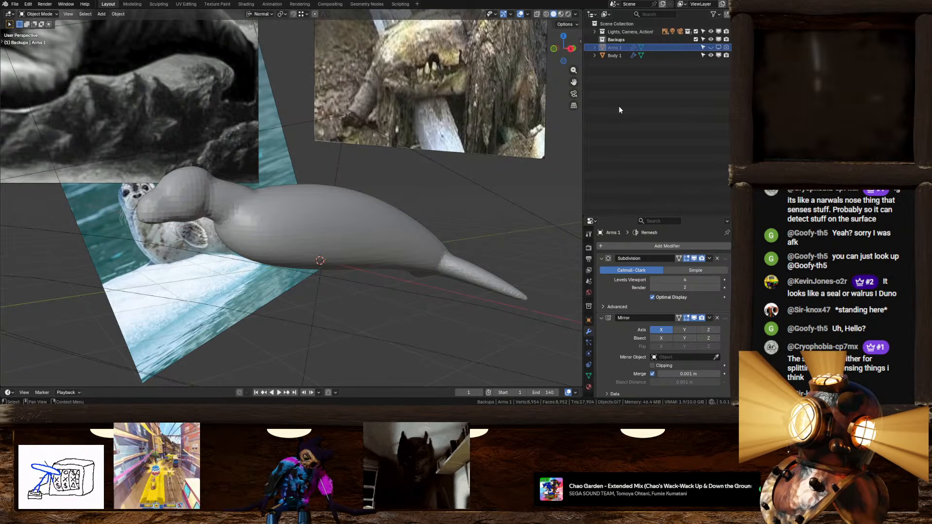
# Select Body 1 and examine its shape in perspective and from the side against the reference images
pyautogui.moveTo(549, 142); pyautogui.dragTo(423, 221, button='middle')
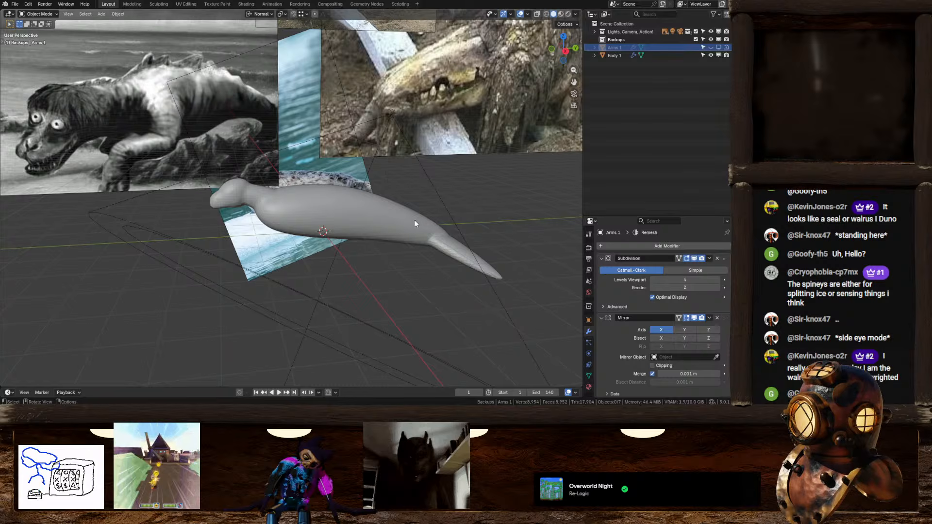
pyautogui.moveTo(415, 220); pyautogui.dragTo(379, 227, button='middle')
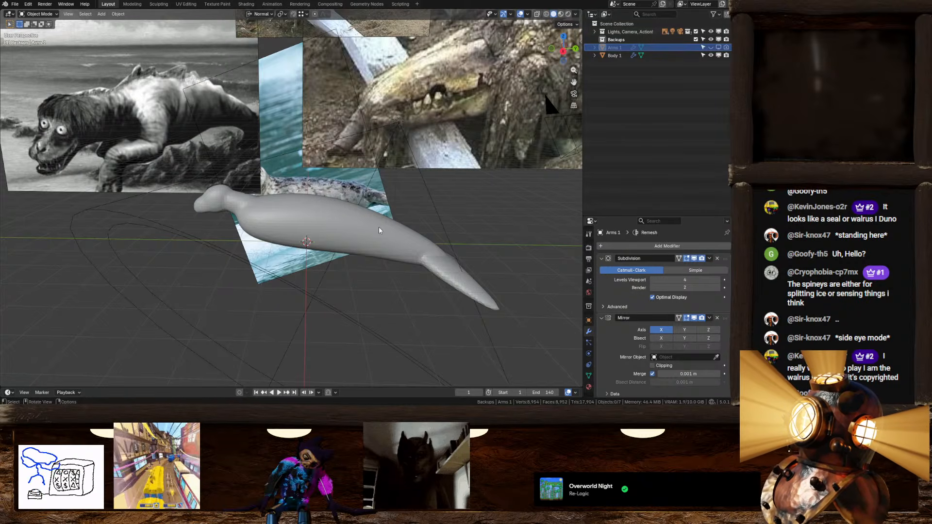
pyautogui.scroll(4, 265, 218)
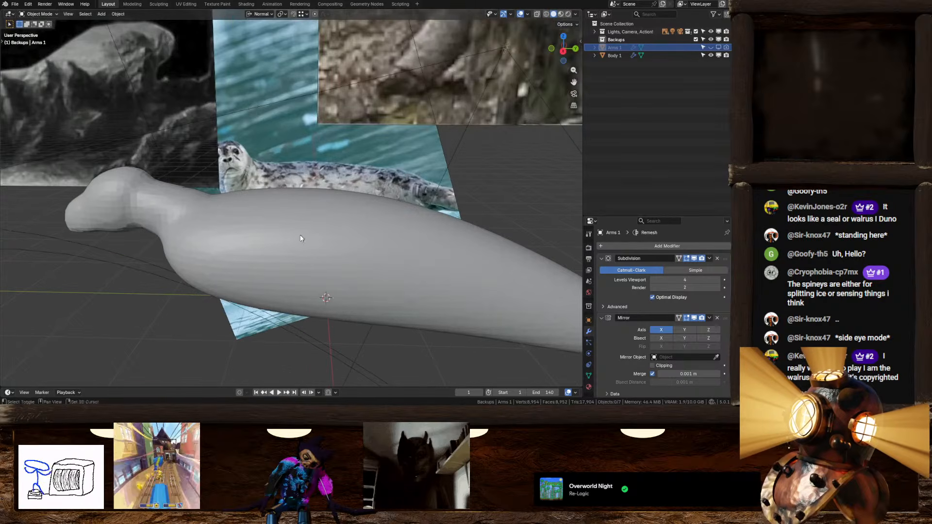
pyautogui.click(250, 221)
pyautogui.keyDown('shift'); pyautogui.moveTo(251, 220); pyautogui.dragTo(351, 210, button='middle'); pyautogui.keyUp('shift')
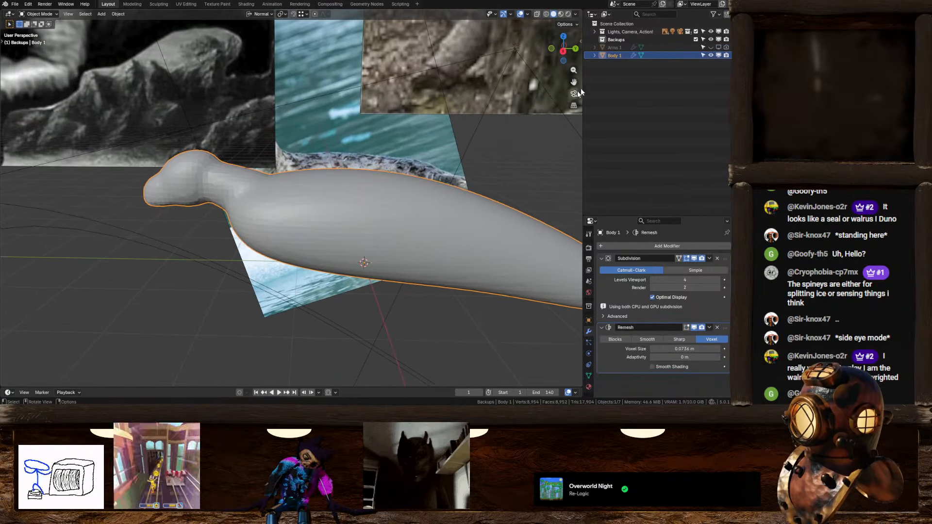
pyautogui.click(564, 51)
pyautogui.scroll(-4, 407, 215)
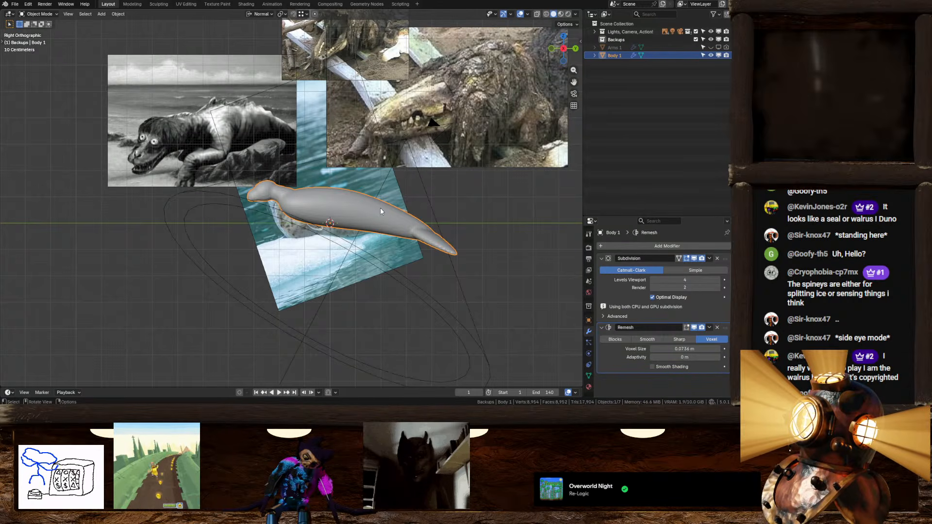
pyautogui.scroll(5, 380, 208)
pyautogui.keyDown('shift'); pyautogui.moveTo(380, 207); pyautogui.dragTo(333, 212, button='middle'); pyautogui.keyUp('shift')
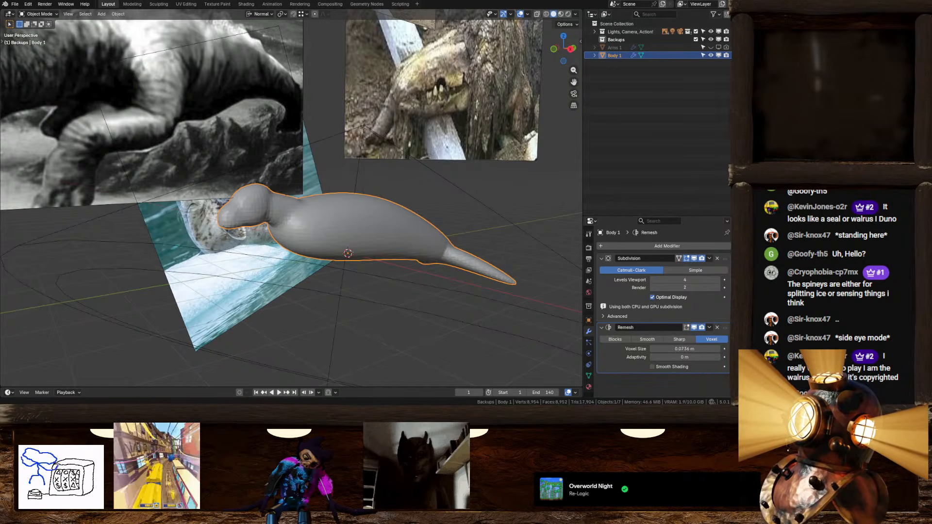
# Switch to the web browser and search Google Images for "leopard seal spooky"
pyautogui.hotkey('alt', 'Tab')
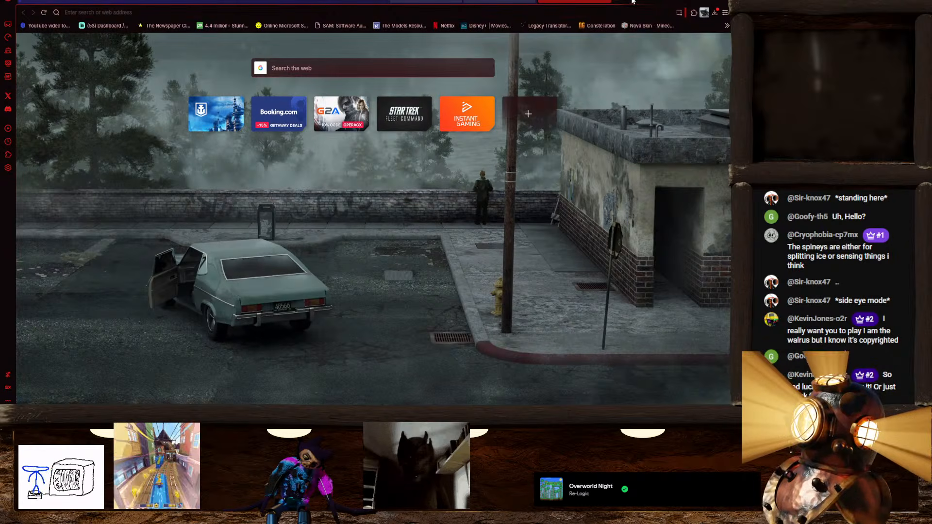
pyautogui.hotkey('alt', 'Tab')
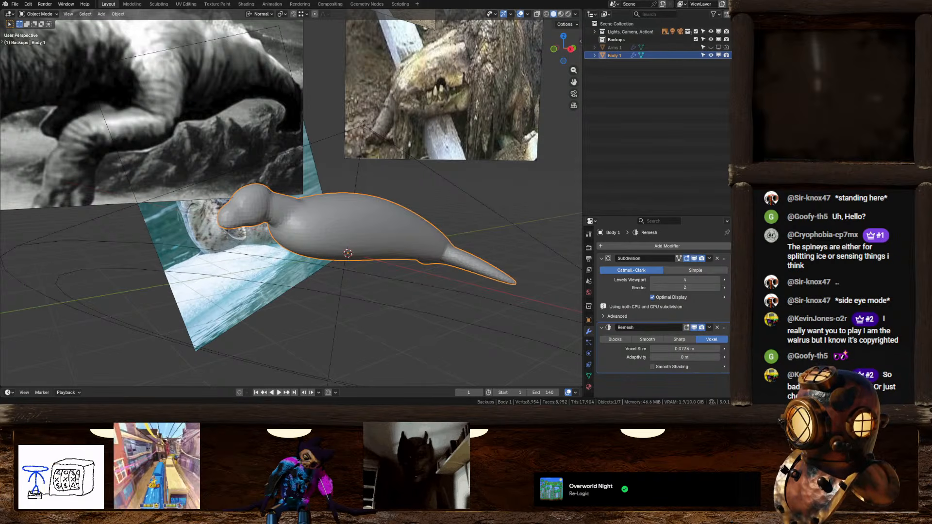
pyautogui.moveTo(730, 170); pyautogui.dragTo(534, 2)
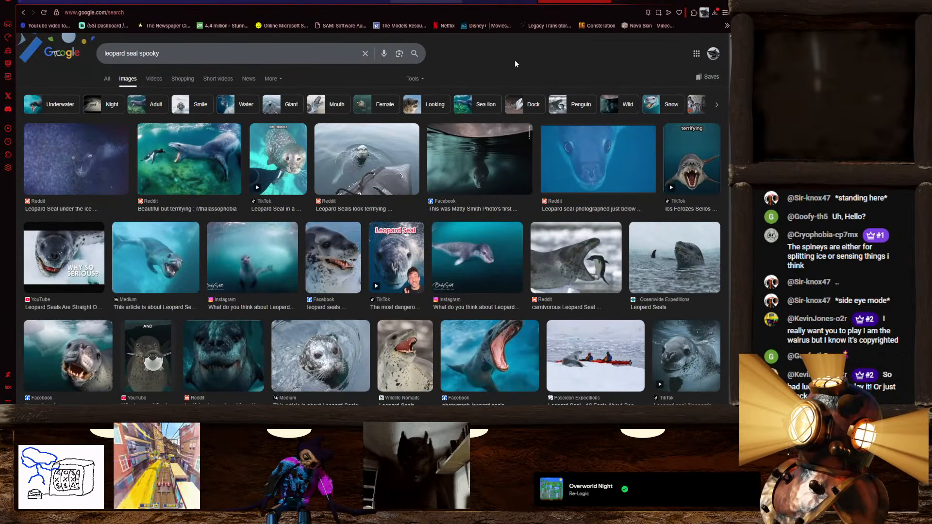
# Preview several leopard seal photos showing the open mouth, teeth, underwater body and frontal face as references
pyautogui.scroll(-2, 386, 211)
pyautogui.click(414, 283)
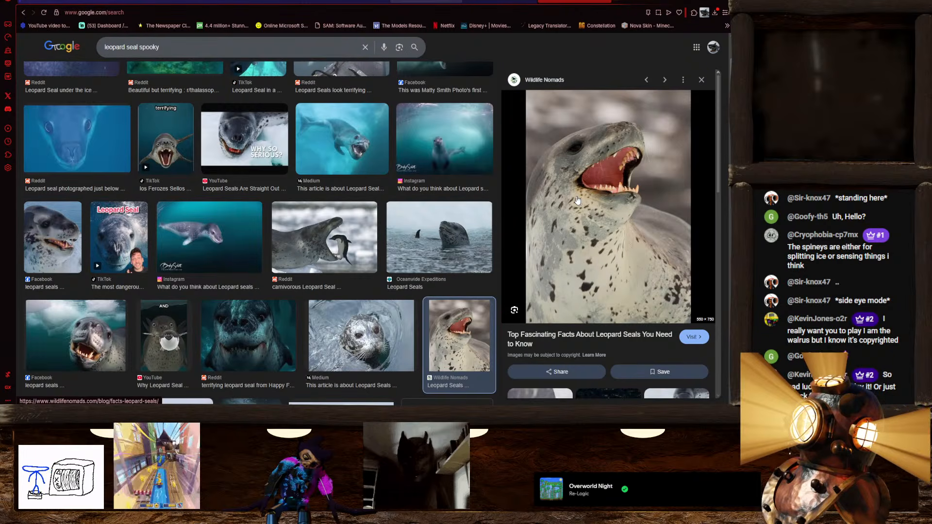
pyautogui.scroll(2, 369, 200)
pyautogui.click(342, 200)
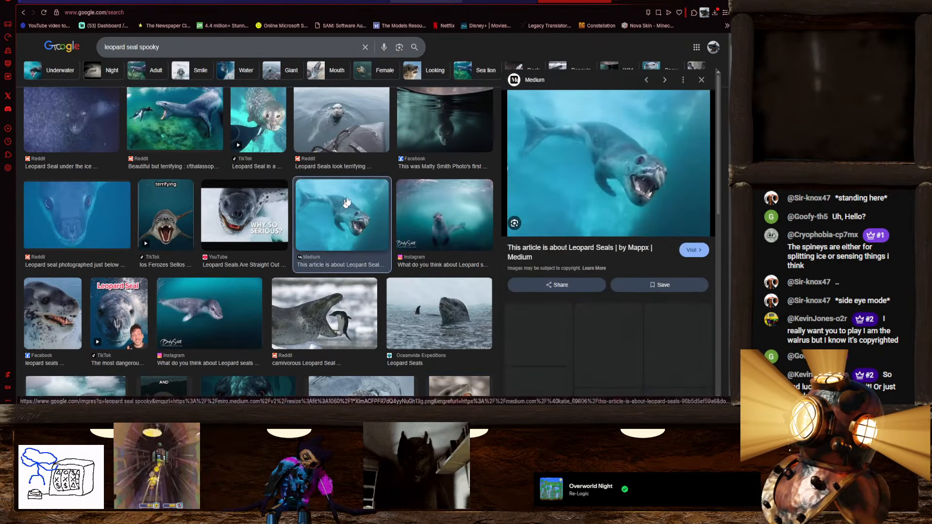
pyautogui.click(449, 130)
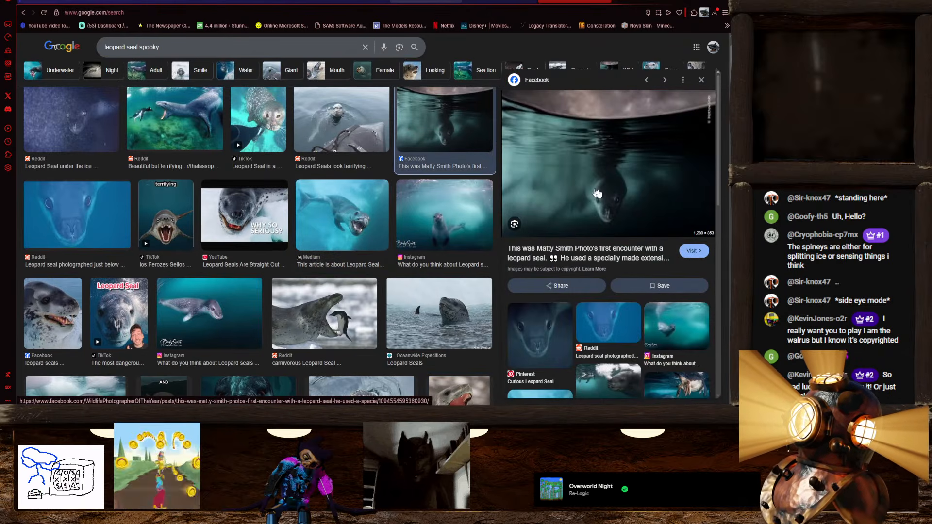
pyautogui.click(558, 335)
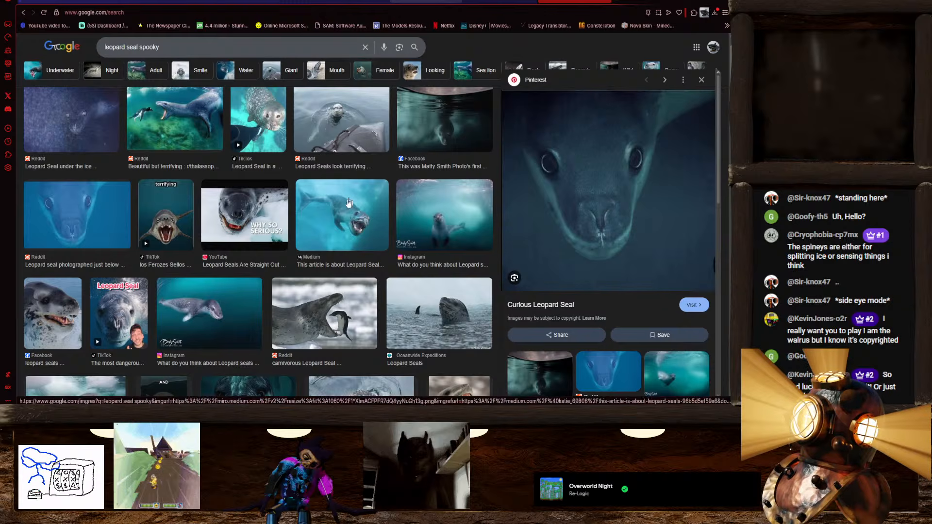
pyautogui.click(244, 215)
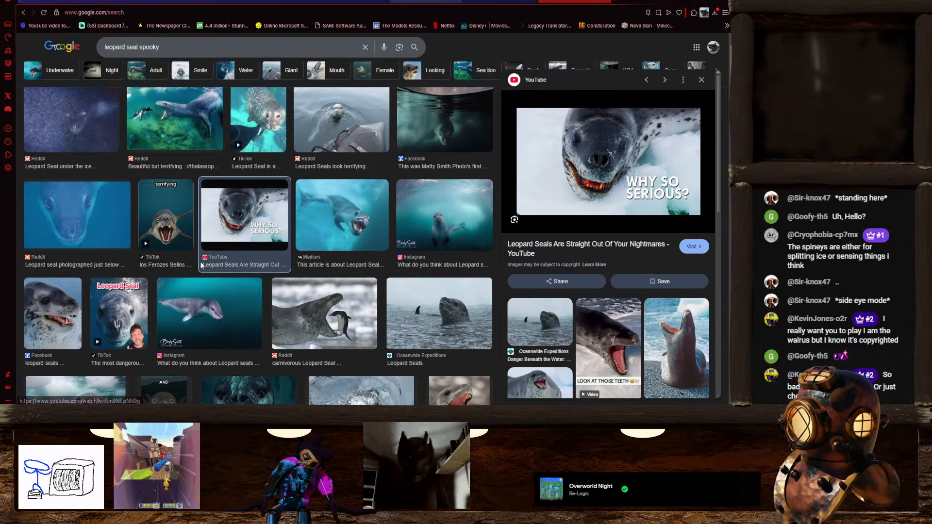
# Preview the underwater leopard seal and penguin photo from Reddit and browse its related images for more seal references
pyautogui.scroll(1, 123, 142)
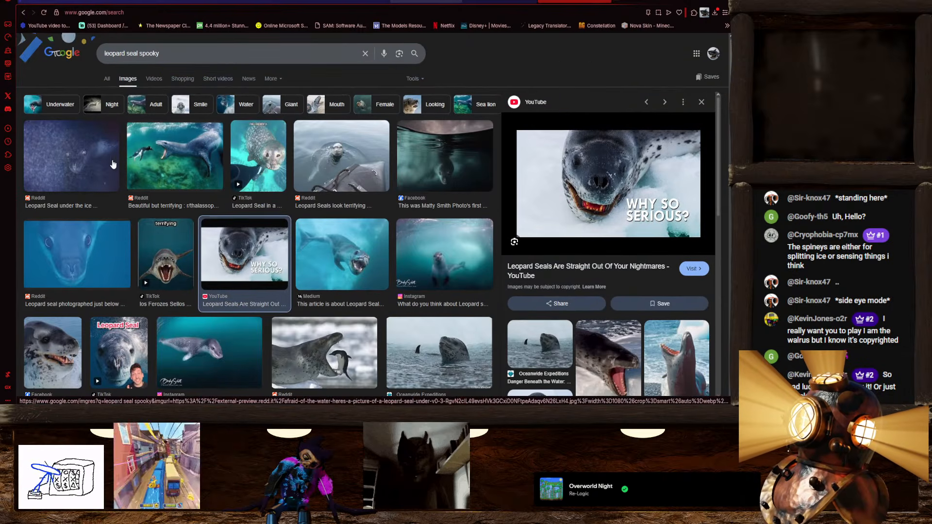
pyautogui.click(146, 155)
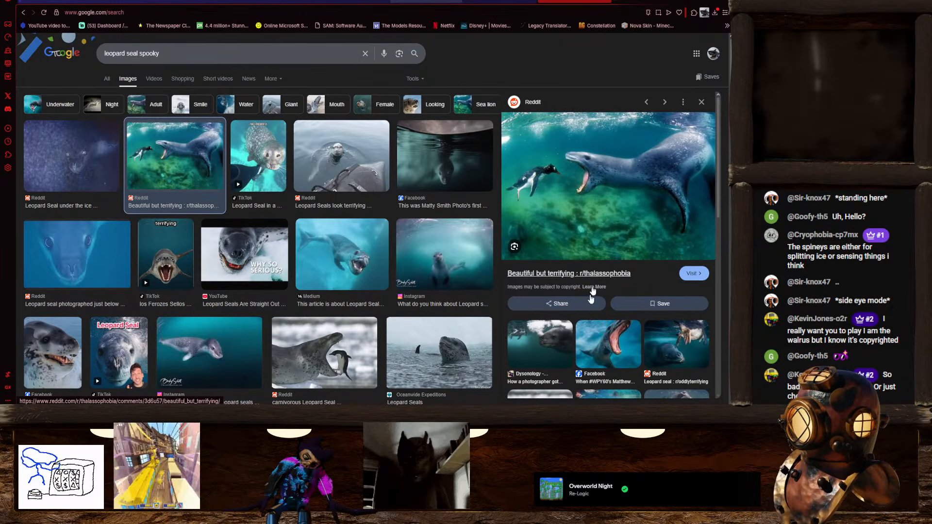
pyautogui.scroll(-8, 588, 336)
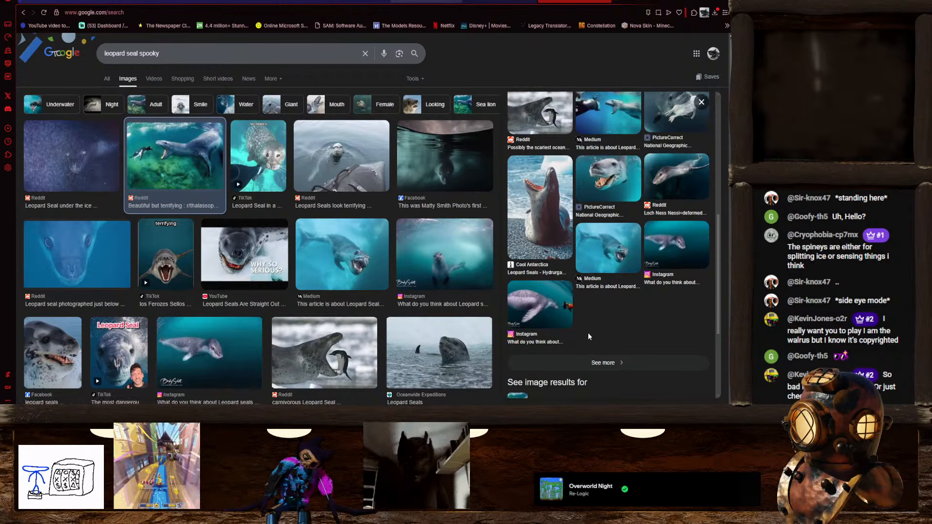
pyautogui.scroll(2, 588, 335)
pyautogui.scroll(-8, 383, 277)
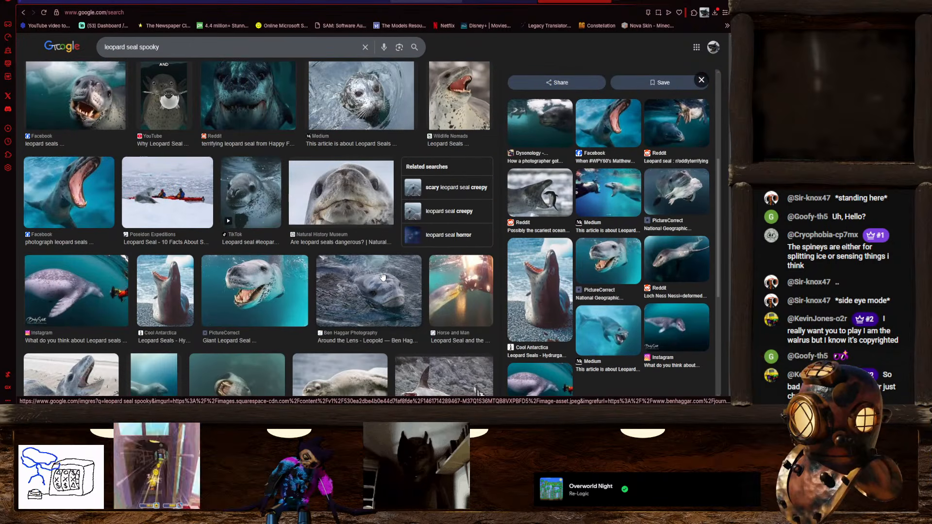
pyautogui.scroll(-1, 381, 277)
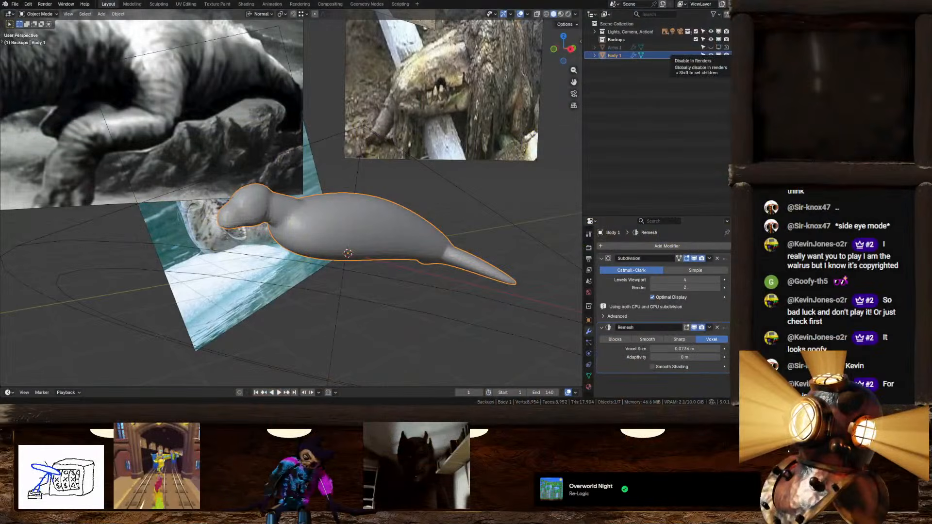
# Switch to Blender and, in the right side view, delete the spotted seal reference image behind the body
pyautogui.moveTo(420, 217)
pyautogui.mouseDown(button='middle')
pyautogui.moveTo(458, 209)
pyautogui.moveTo(416, 208)
pyautogui.mouseUp(button='middle')
pyautogui.scroll(-2, 453, 209)
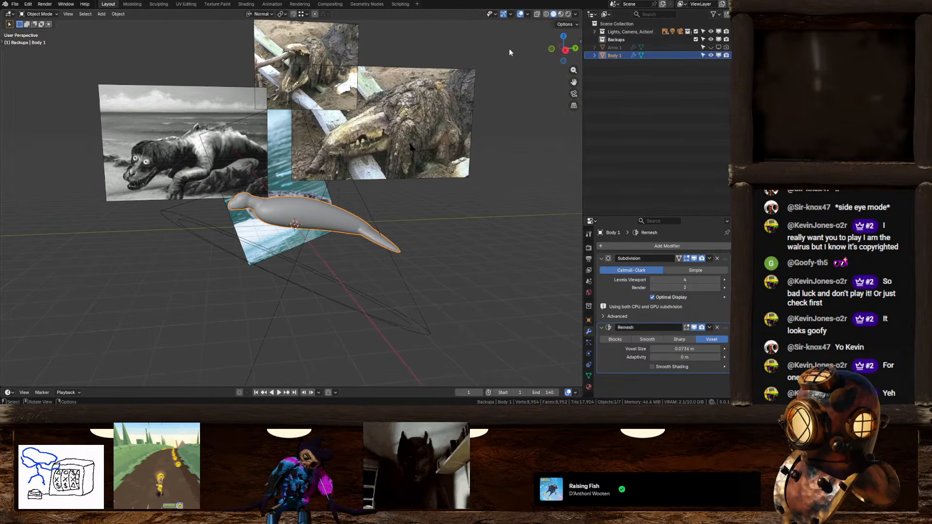
pyautogui.click(567, 51)
pyautogui.click(476, 234)
pyautogui.hotkey('shift', 'a')
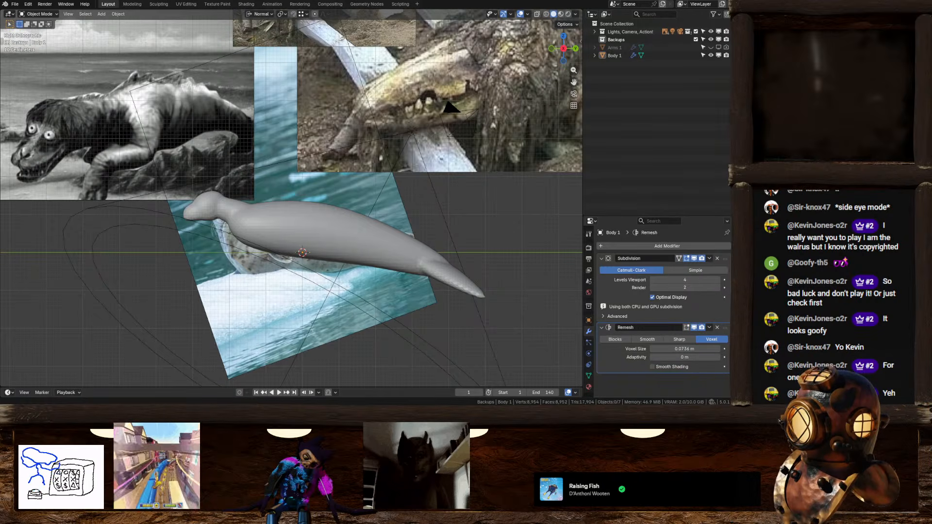
pyautogui.click(266, 296)
pyautogui.press('g')
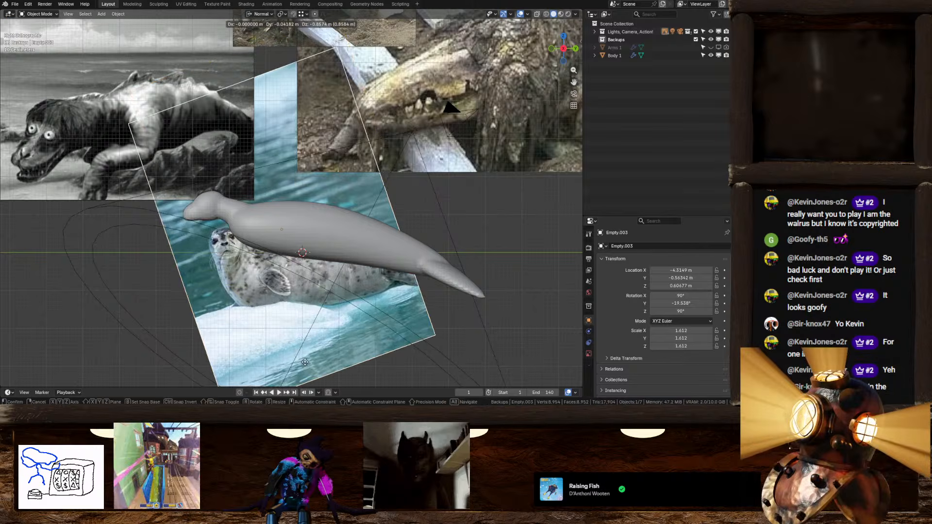
pyautogui.rightClick(305, 363)
pyautogui.press('x')
pyautogui.click(337, 190)
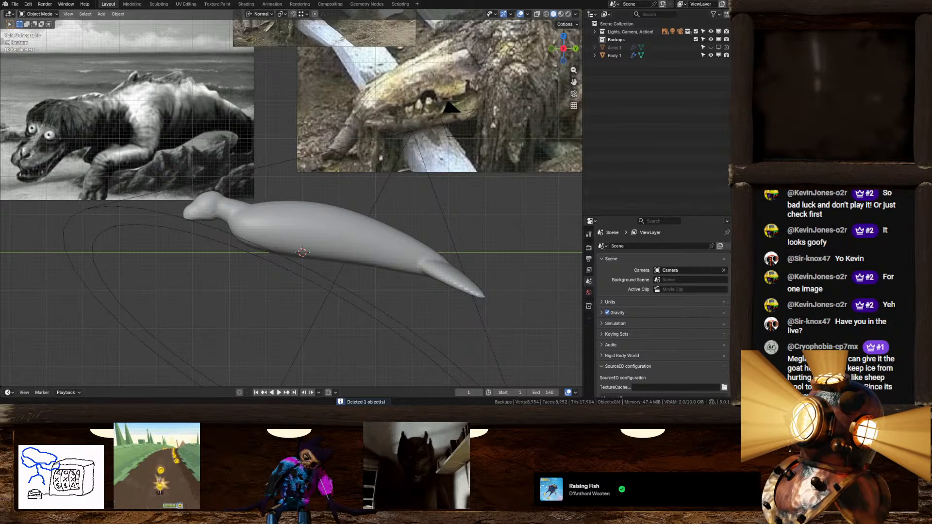
# Add the leopard seal and penguin photo as a background reference image, enlarge it to about 1.95 and shift it toward the model's head
pyautogui.moveTo(306, 231); pyautogui.dragTo(305, 231)
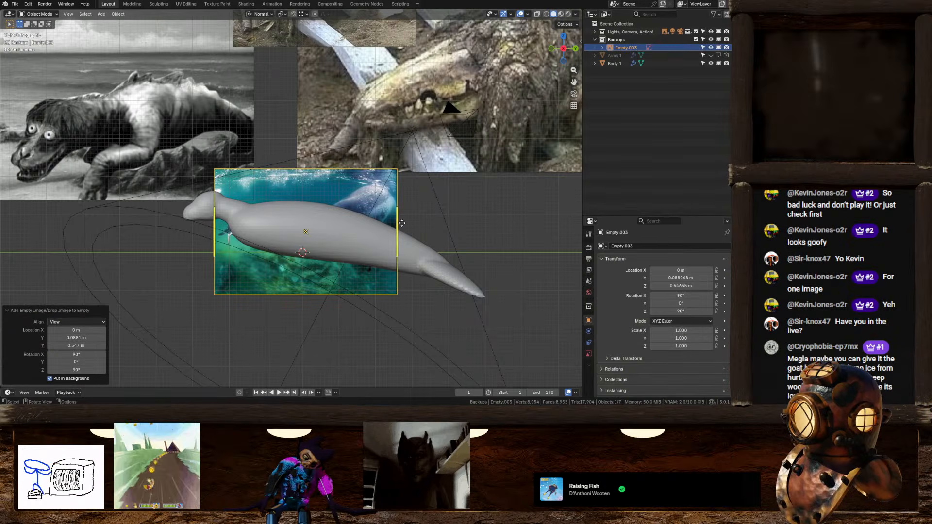
pyautogui.press('s')
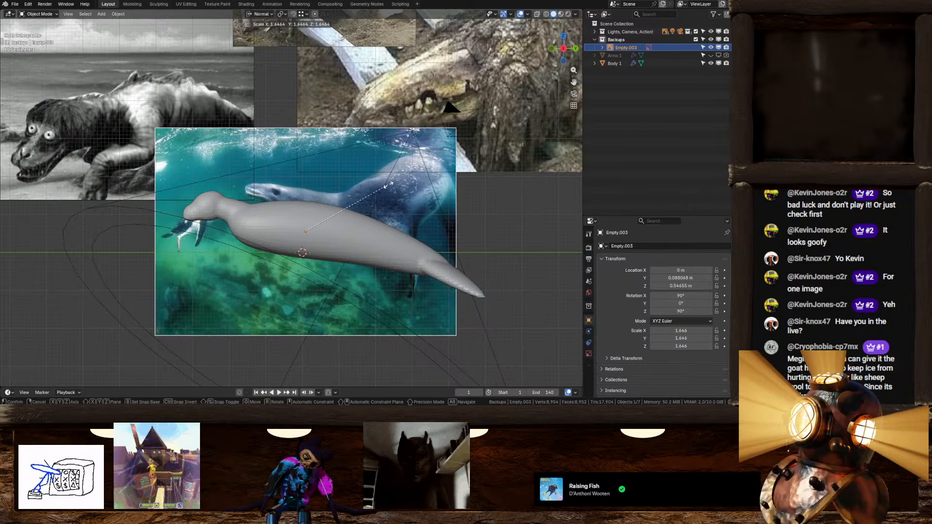
pyautogui.click(395, 161)
pyautogui.press('g')
pyautogui.click(373, 214)
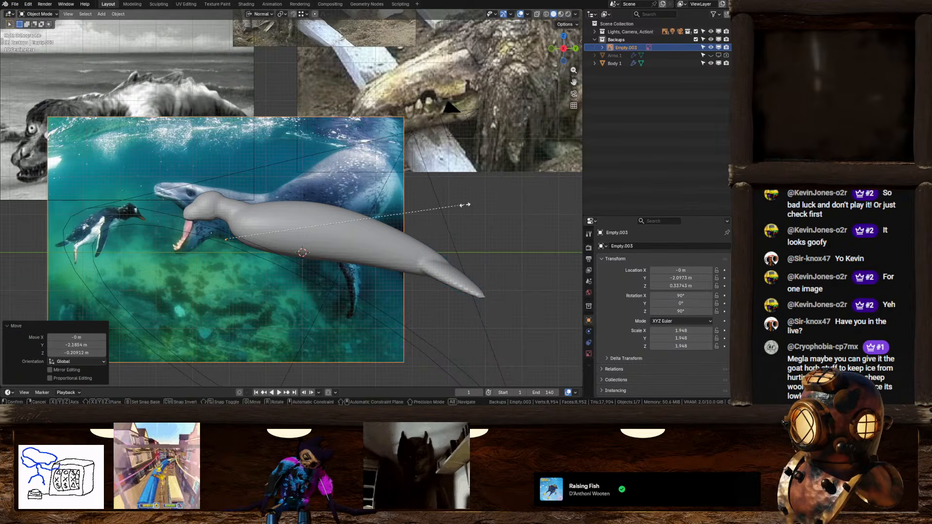
# Fit the leopard seal reference to the model's head, rotating it about 5° and reducing its scale to about 1.05
pyautogui.press('s')
pyautogui.click(362, 217)
pyautogui.press('r')
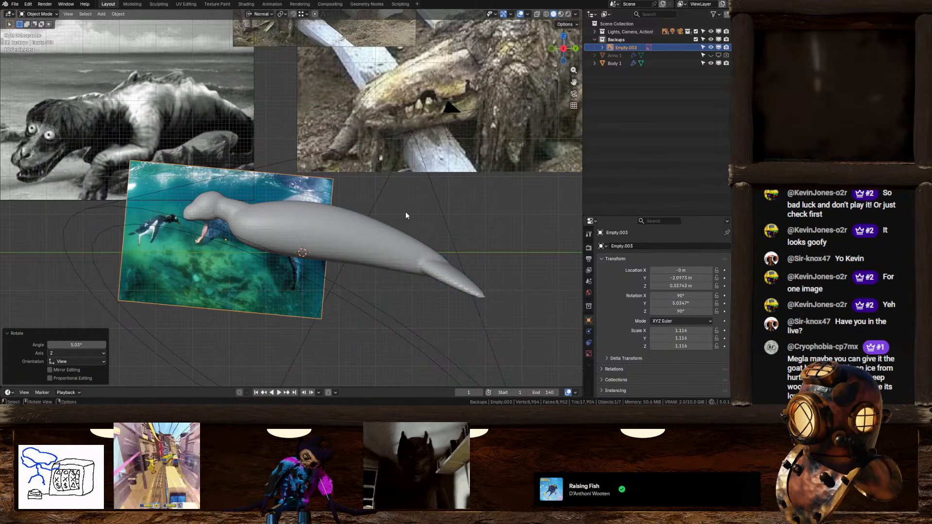
pyautogui.click(405, 211)
pyautogui.press('g')
pyautogui.click(395, 194)
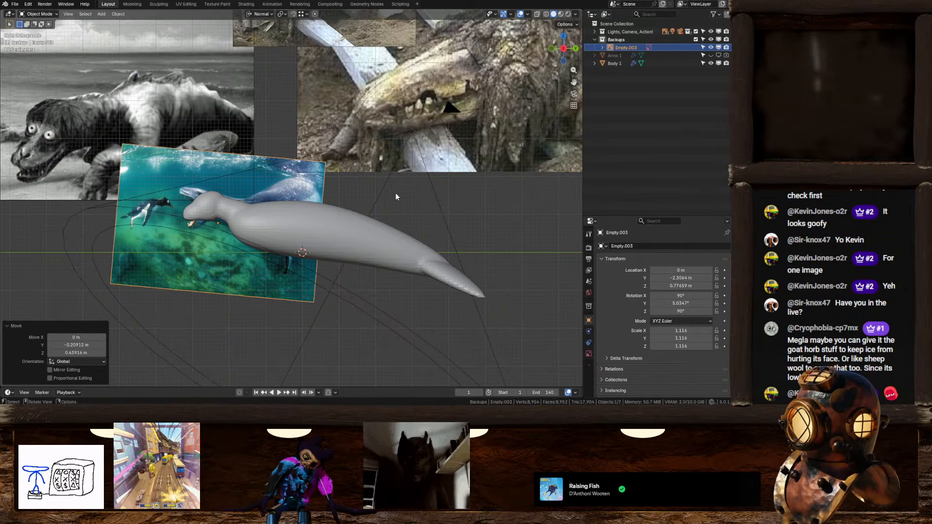
pyautogui.scroll(4, 436, 196)
pyautogui.press('s')
pyautogui.click(488, 196)
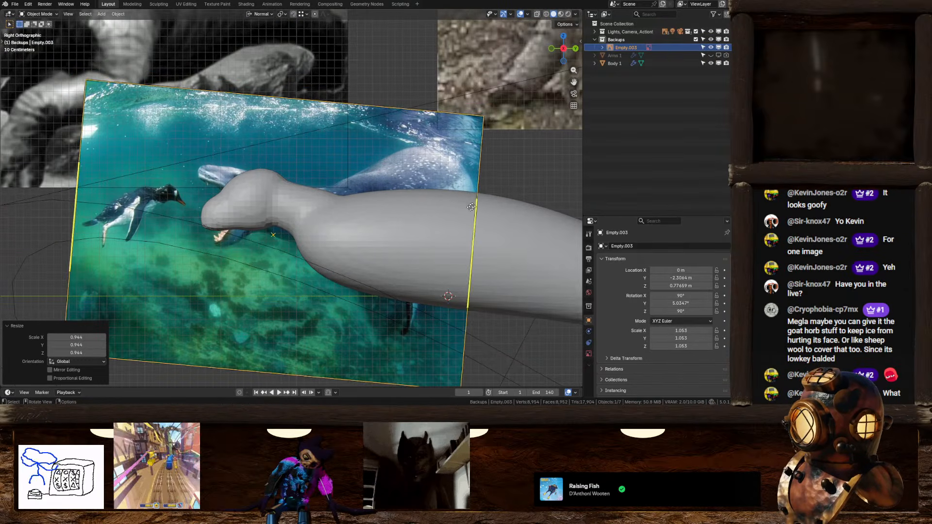
# In Edit Mode on Body 1, select the whole linked neck piece, enlarge it slightly and shift it a little toward the head
pyautogui.keyDown('shift'); pyautogui.moveTo(384, 211); pyautogui.dragTo(440, 205, button='middle'); pyautogui.keyUp('shift')
pyautogui.click(356, 203)
pyautogui.press('Tab')
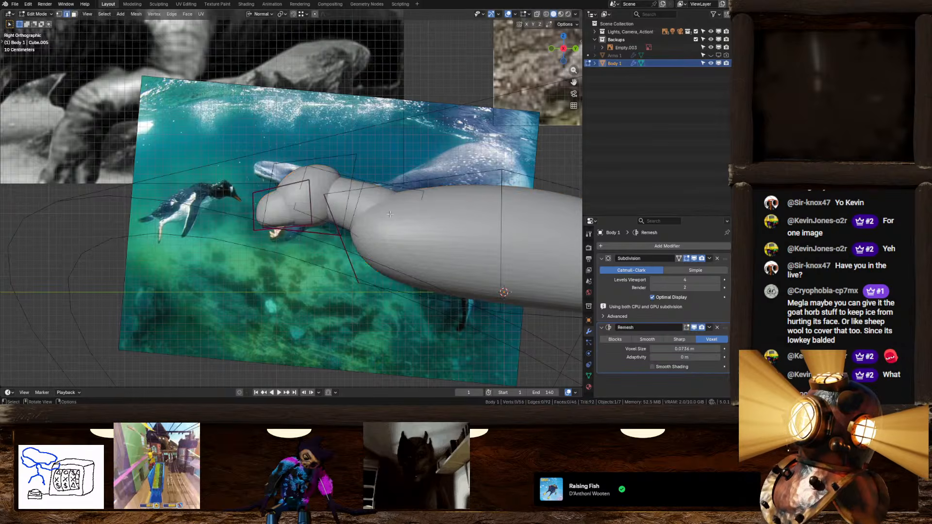
pyautogui.scroll(2, 356, 203)
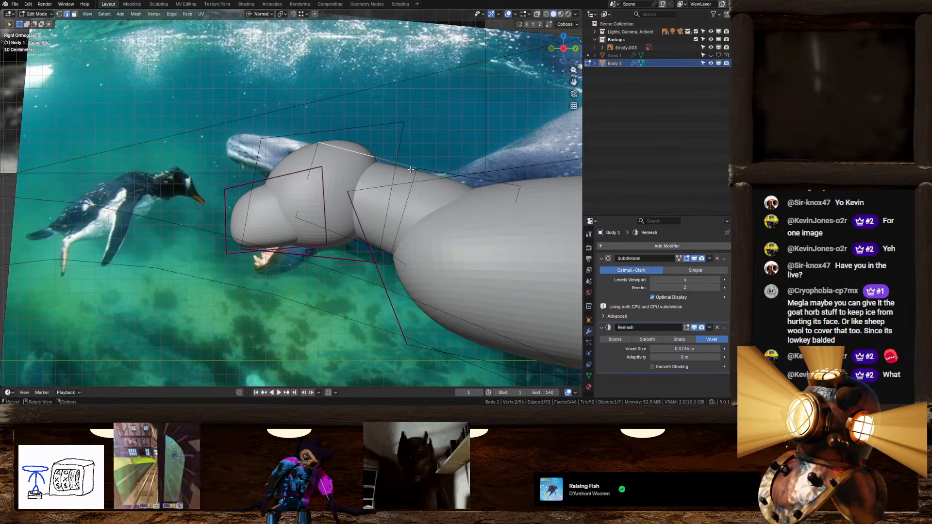
pyautogui.press('l')
pyautogui.keyDown('shift'); pyautogui.moveTo(554, 217); pyautogui.dragTo(477, 207, button='middle'); pyautogui.keyUp('shift')
pyautogui.press('s')
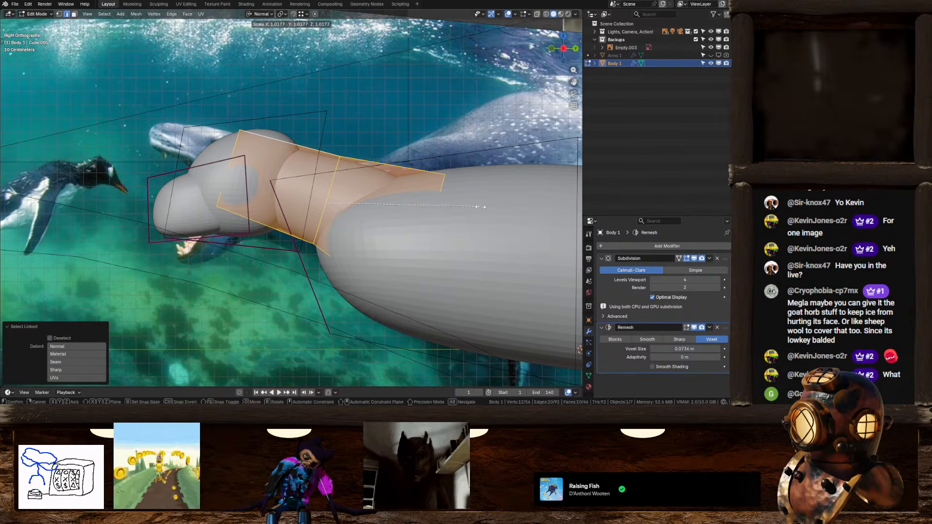
pyautogui.click(479, 207)
pyautogui.press('g')
pyautogui.click(471, 206)
pyautogui.hotkey('alt', 'a')
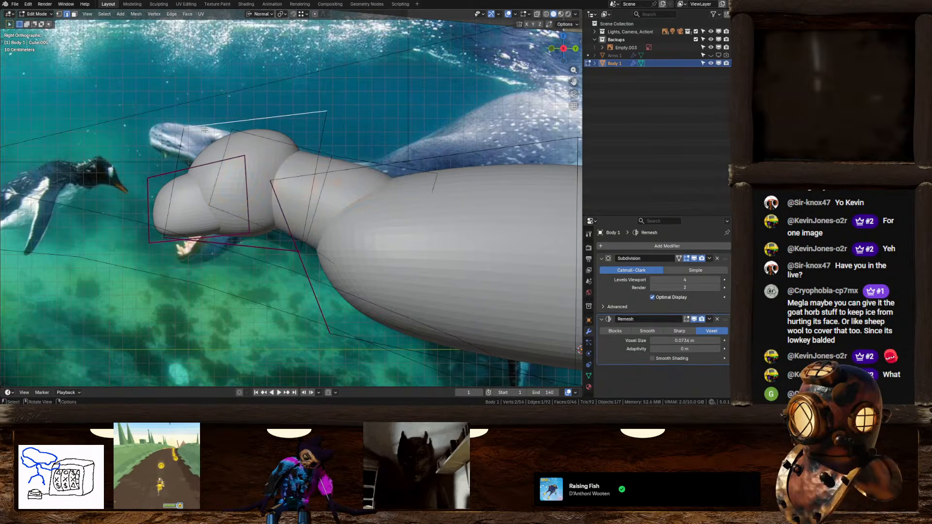
# Select the linked head and snout pieces together and move them forward to lengthen the exposed neck
pyautogui.press('l')
pyautogui.press('g')
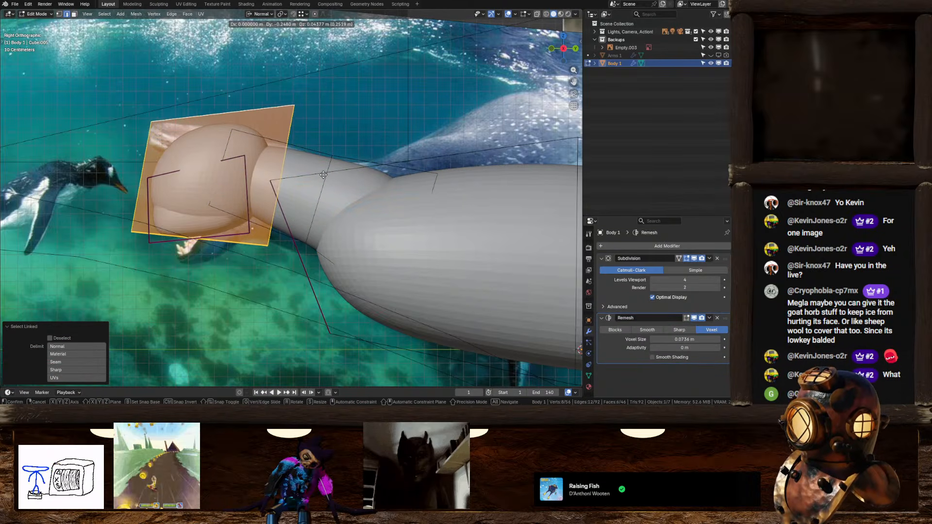
pyautogui.press('Escape')
pyautogui.press('l')
pyautogui.press('g')
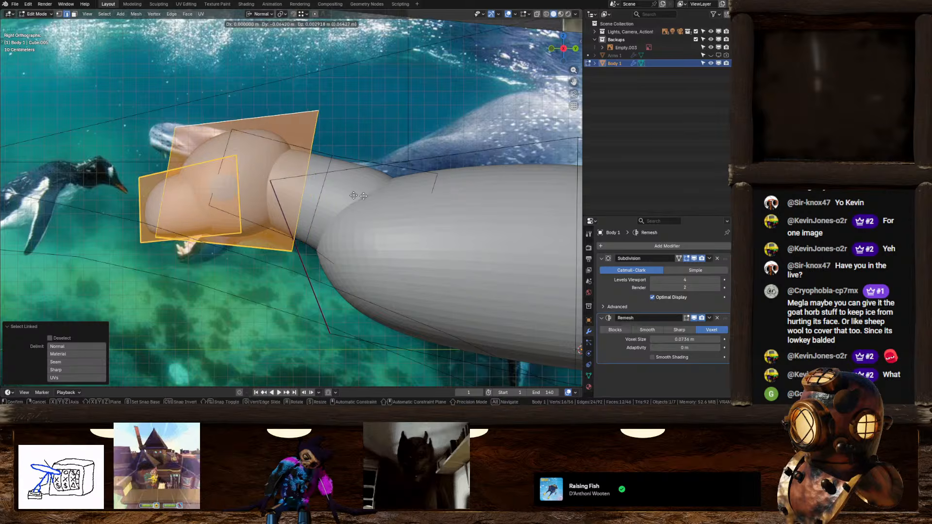
pyautogui.click(327, 194)
pyautogui.press('g')
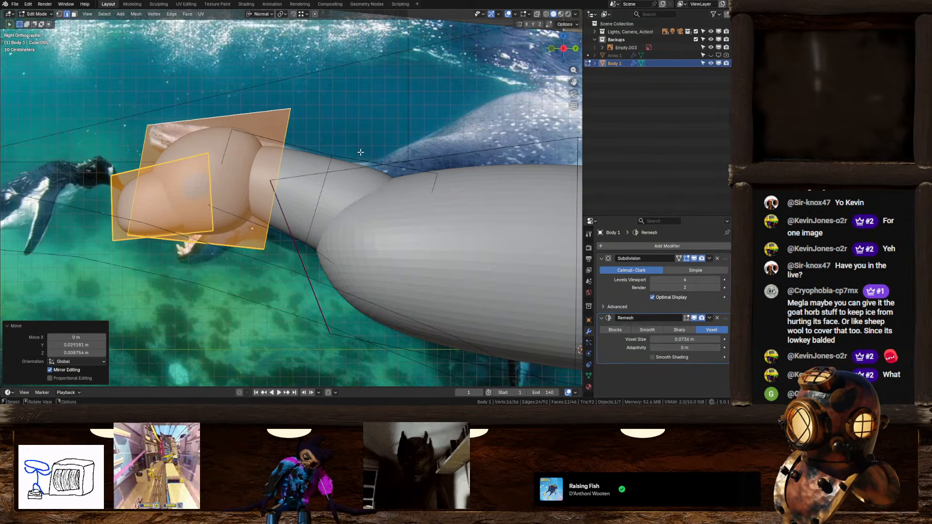
# Select the ring of faces around the front section of the neck and fatten it slightly outward
pyautogui.click(292, 149)
pyautogui.click(282, 117)
pyautogui.click(291, 144)
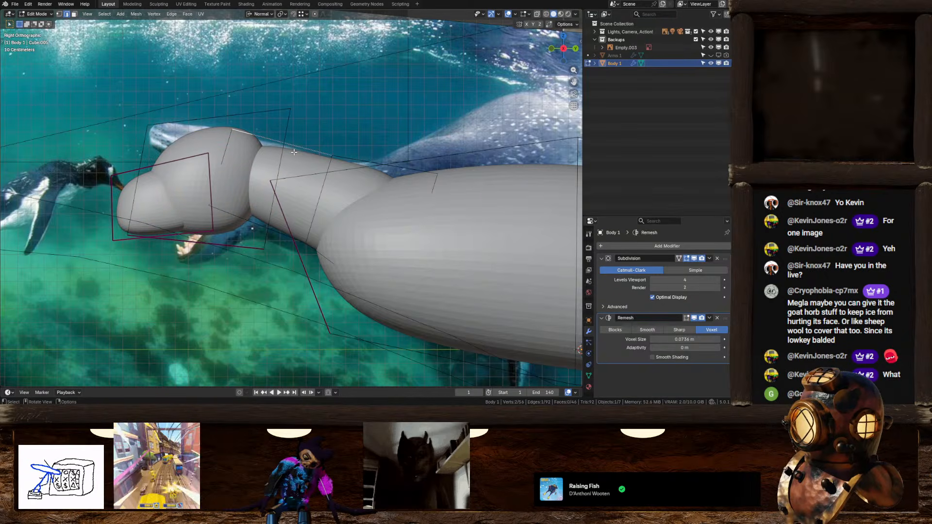
pyautogui.keyDown('alt'); pyautogui.click(303, 147); pyautogui.keyUp('alt')
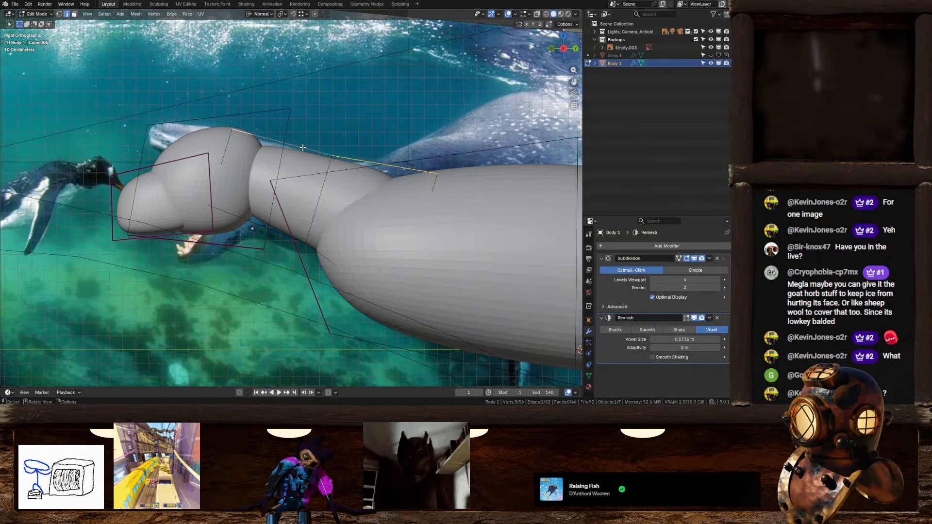
pyautogui.click(74, 15)
pyautogui.hotkey('alt', 's')
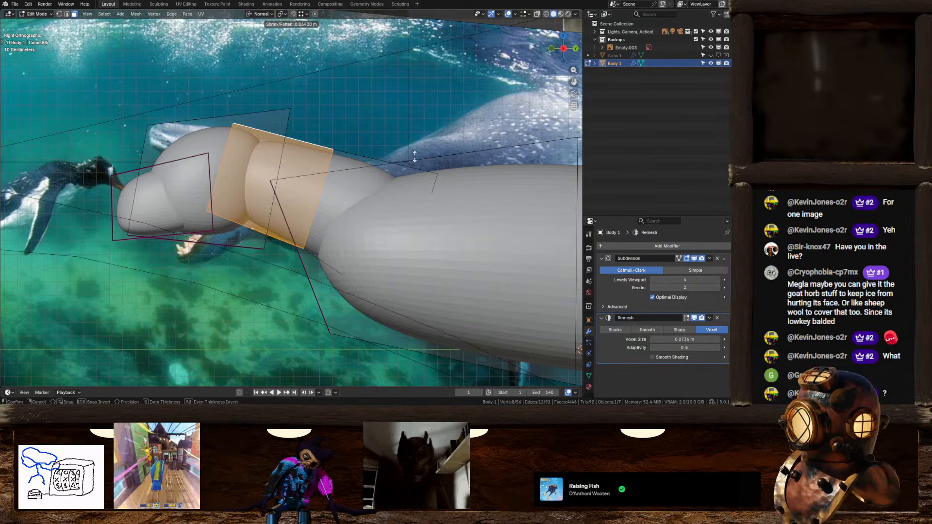
pyautogui.click(417, 155)
pyautogui.moveTo(416, 155); pyautogui.dragTo(397, 169, button='middle')
# Widen the neck's rear end face inside the body by about 1.43 along its local X axis
pyautogui.click(340, 185)
pyautogui.press('s')
pyautogui.click(415, 250)
pyautogui.moveTo(355, 175); pyautogui.dragTo(352, 183, button='middle')
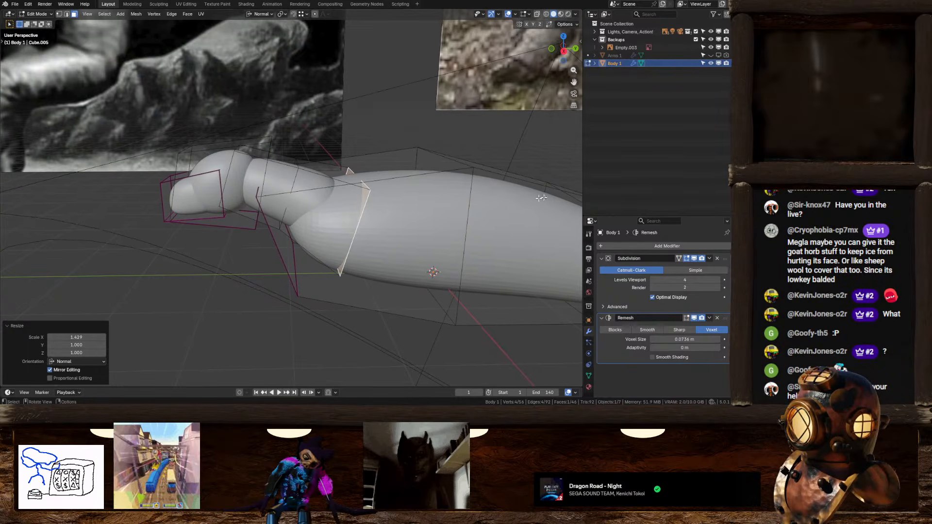
# Crease the edges of the neck's front end face inside the head and enlarge the face by about 1.17
pyautogui.moveTo(349, 221); pyautogui.dragTo(307, 207, button='middle')
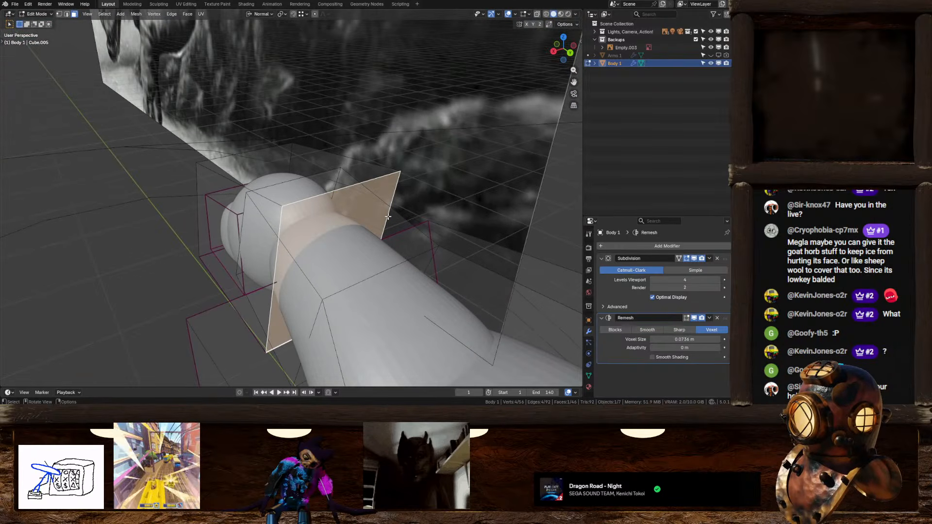
pyautogui.hotkey('shift', 'e')
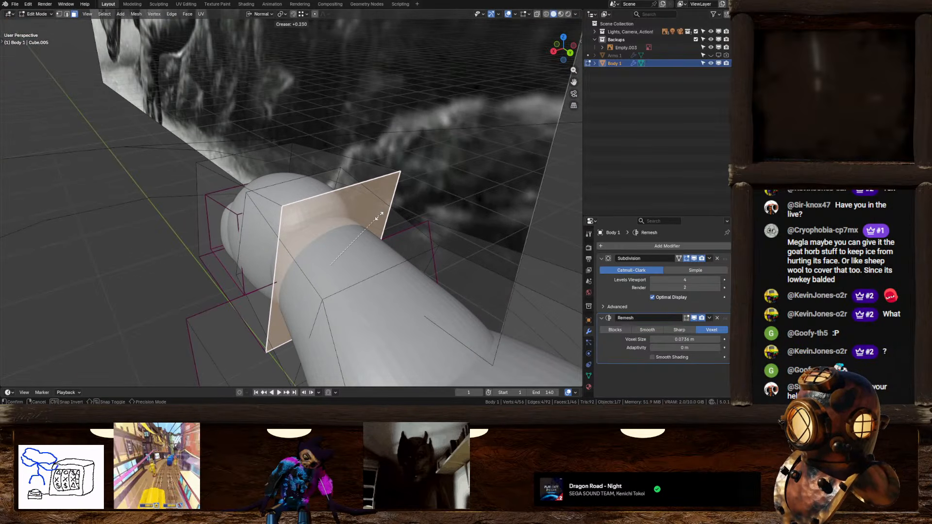
pyautogui.click(380, 215)
pyautogui.moveTo(379, 215); pyautogui.dragTo(442, 172, button='middle')
pyautogui.scroll(-6, 446, 166)
pyautogui.press('s')
pyautogui.click(467, 162)
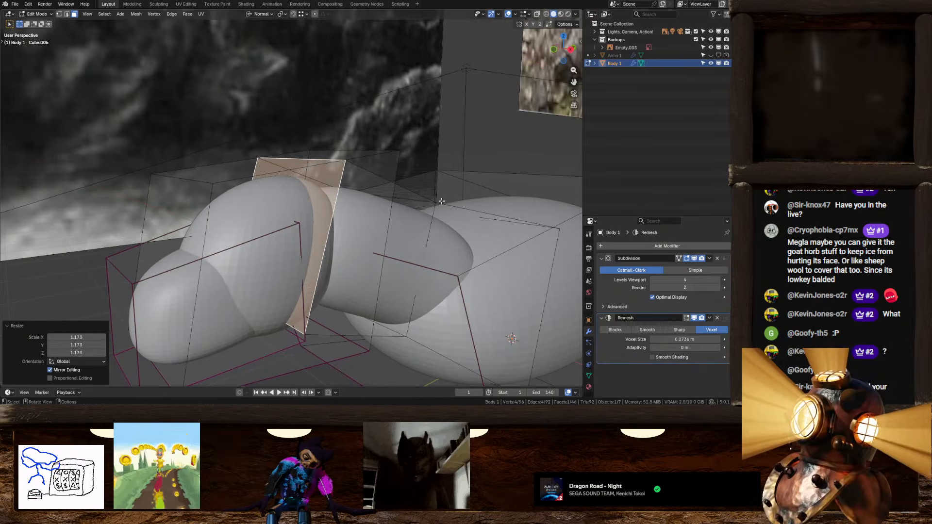
# In side view, crease the neck's front face more strongly, and fit it by scaling to about 0.77 and shifting it about 0.02 m down
pyautogui.click(571, 50)
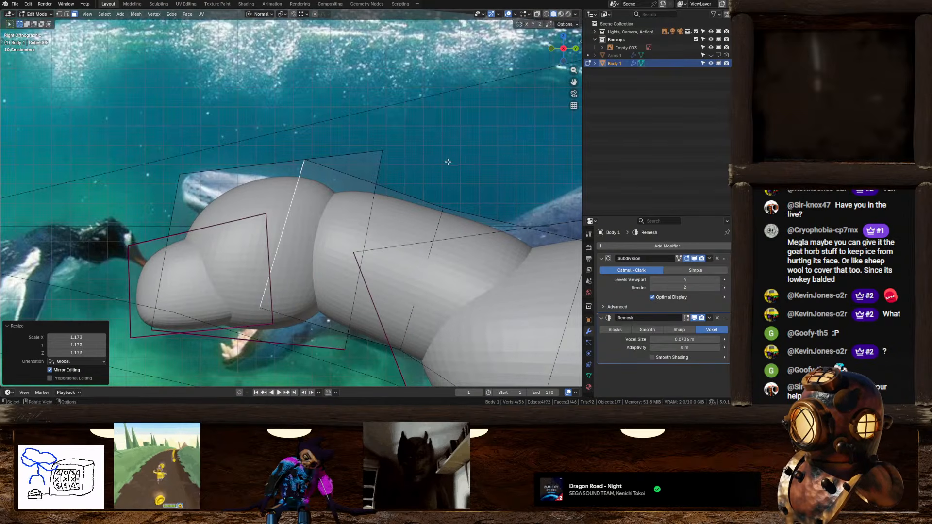
pyautogui.hotkey('shift', 'e')
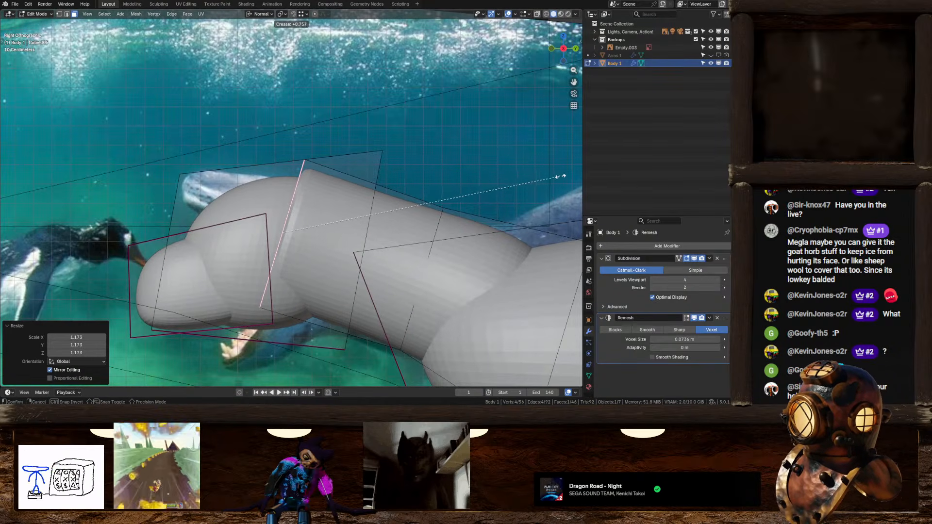
pyautogui.click(556, 176)
pyautogui.press('s')
pyautogui.click(464, 180)
pyautogui.press('g')
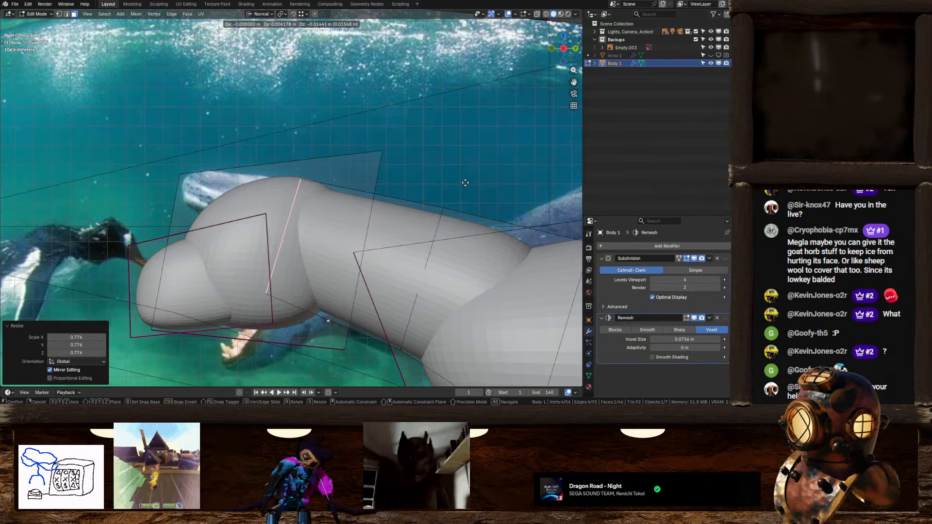
pyautogui.click(466, 184)
# Reduce the front neck face's crease by about 0.46, and refit the face by enlarging it and lowering it about 0.006 m
pyautogui.hotkey('shift', 'e')
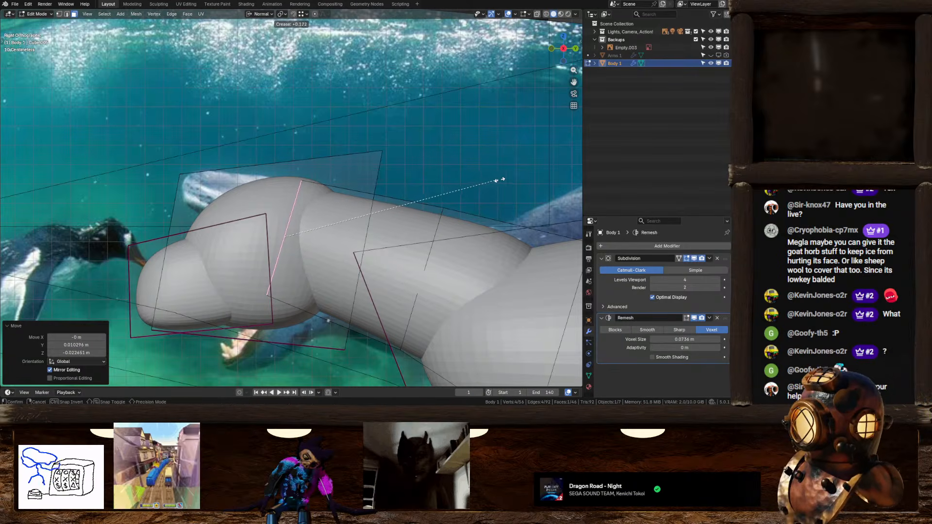
pyautogui.click(407, 202)
pyautogui.press('s')
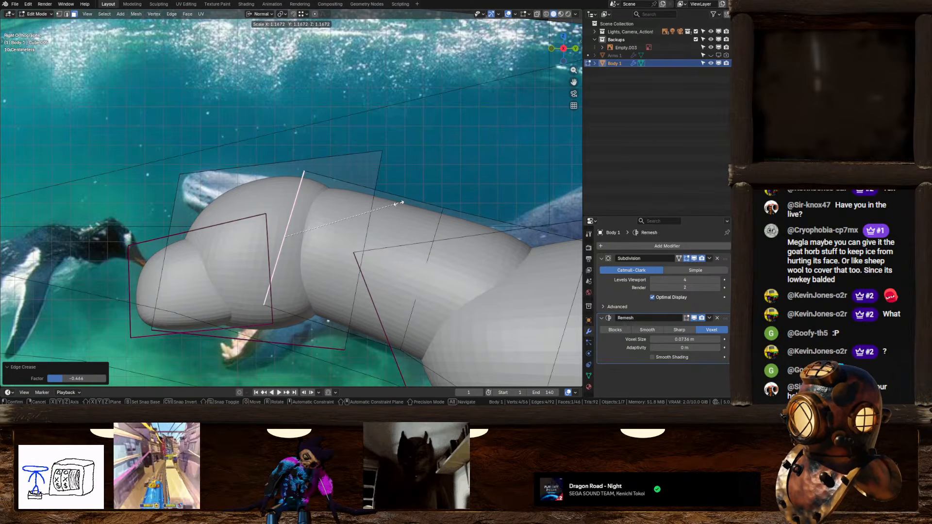
pyautogui.click(402, 202)
pyautogui.press('g')
pyautogui.press('z')
pyautogui.click(406, 203)
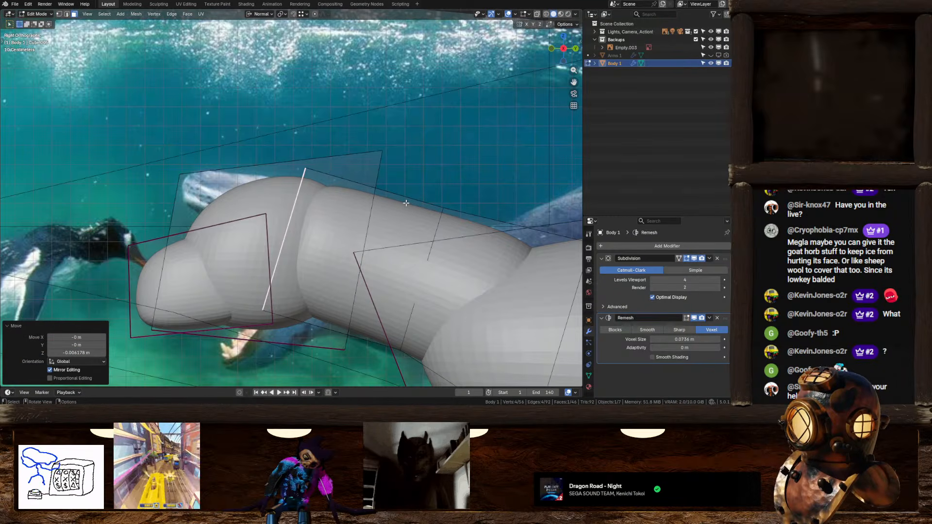
pyautogui.scroll(-4, 406, 203)
pyautogui.moveTo(374, 190); pyautogui.dragTo(122, 61, button='middle')
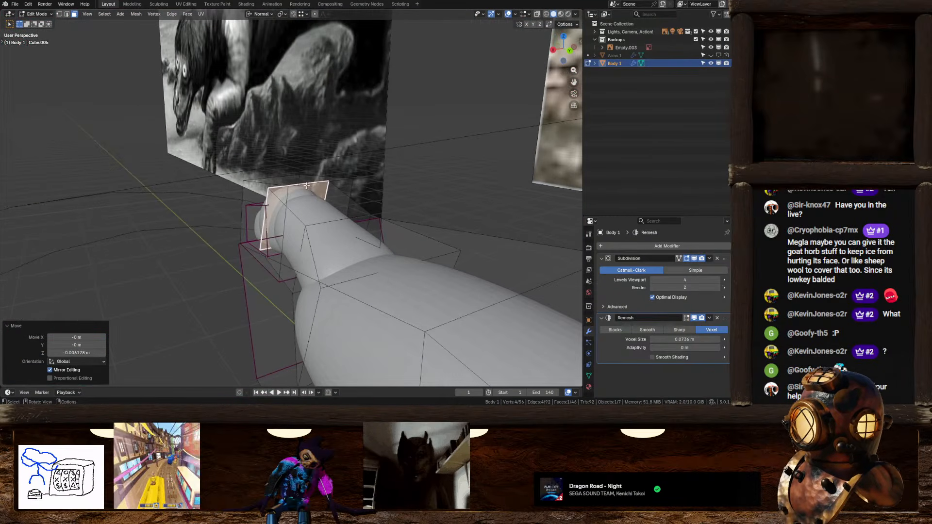
pyautogui.scroll(2, 375, 193)
pyautogui.moveTo(374, 193); pyautogui.dragTo(336, 241, button='middle')
pyautogui.press('s')
pyautogui.press('x')
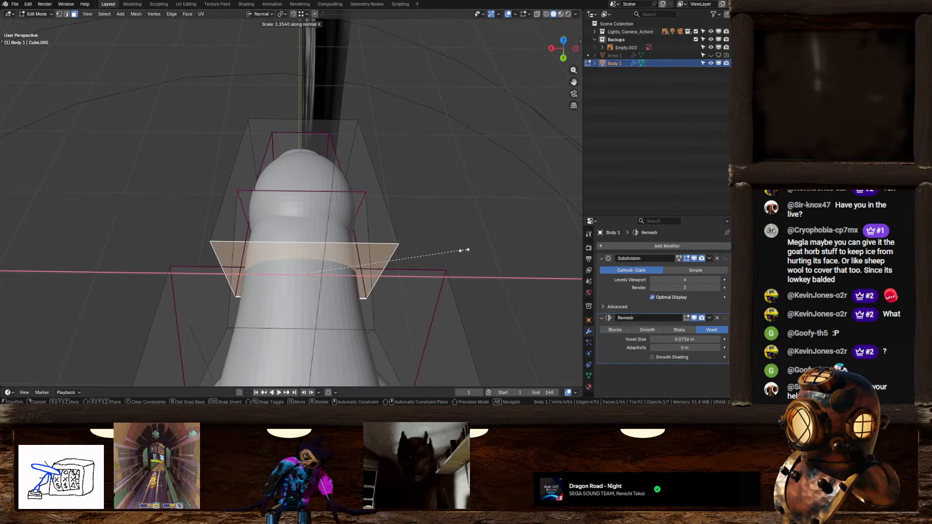
pyautogui.rightClick(458, 252)
# Rescale the neck's front end face along its local X axis and return to Object Mode
pyautogui.moveTo(411, 245); pyautogui.dragTo(346, 225, button='middle')
pyautogui.press('s')
pyautogui.press('x')
pyautogui.click(383, 262)
pyautogui.press('Tab')
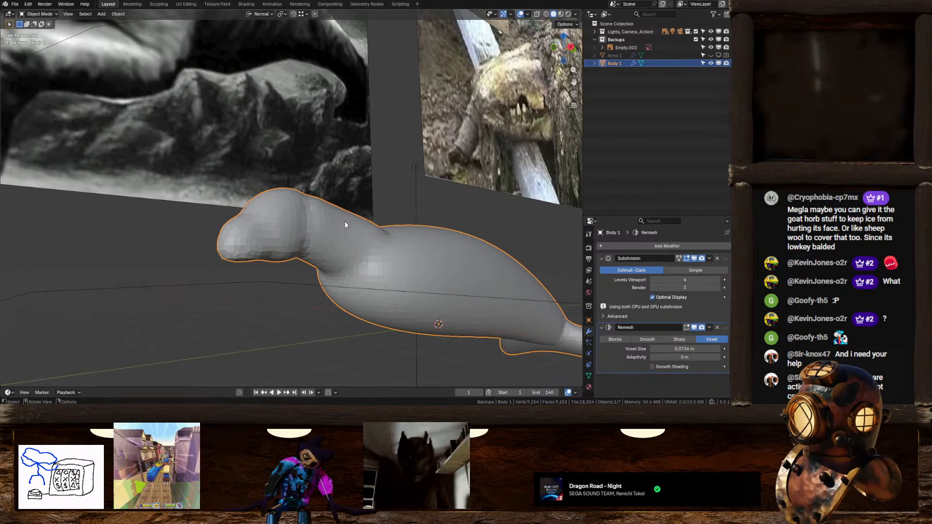
pyautogui.moveTo(345, 225); pyautogui.dragTo(275, 260, button='middle')
pyautogui.press('Tab')
pyautogui.moveTo(195, 259); pyautogui.dragTo(304, 226, button='middle')
pyautogui.scroll(4, 313, 271)
pyautogui.keyDown('alt'); pyautogui.click(269, 168); pyautogui.keyUp('alt')
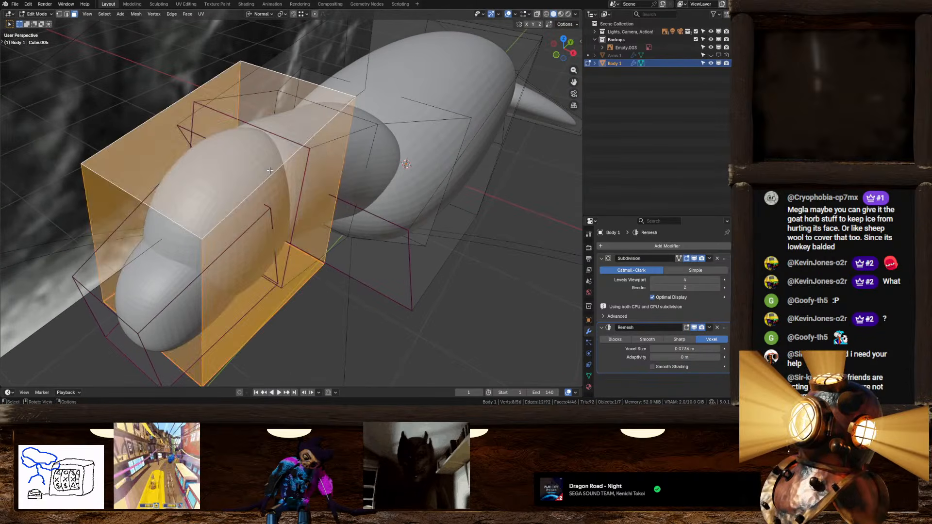
pyautogui.moveTo(270, 169); pyautogui.dragTo(518, 120, button='middle')
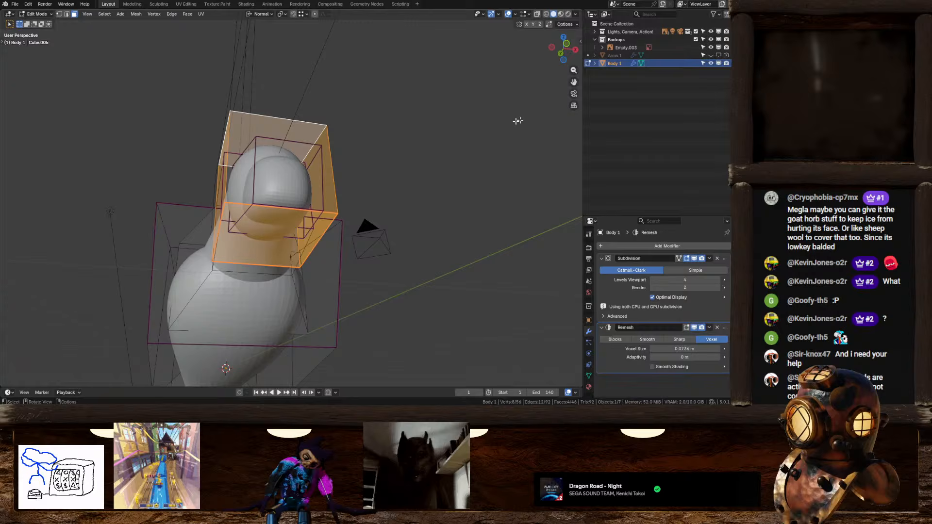
pyautogui.click(575, 49)
pyautogui.scroll(2, 340, 208)
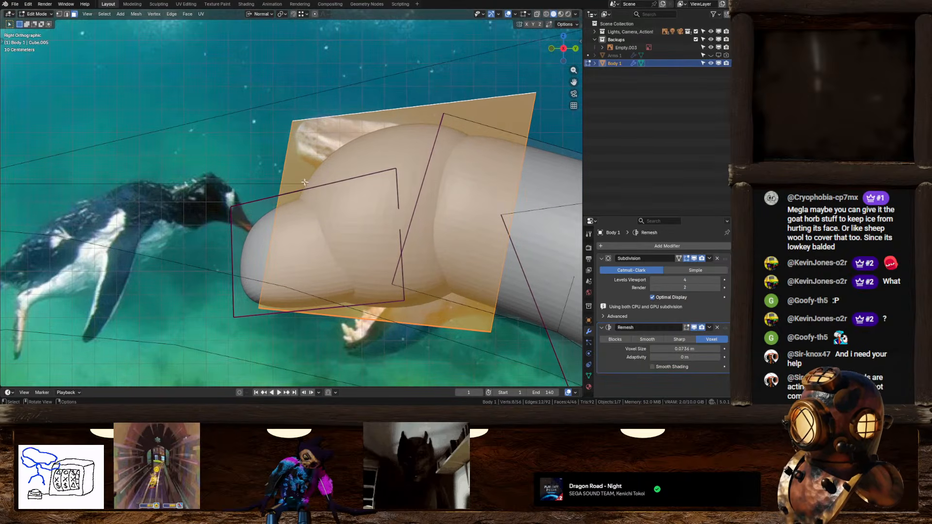
pyautogui.hotkey('alt', 'a')
# In side view, move the snout block's upper rear edge about 0.076 m along Y and 0.2 m up
pyautogui.moveTo(305, 183); pyautogui.dragTo(233, 229, button='middle')
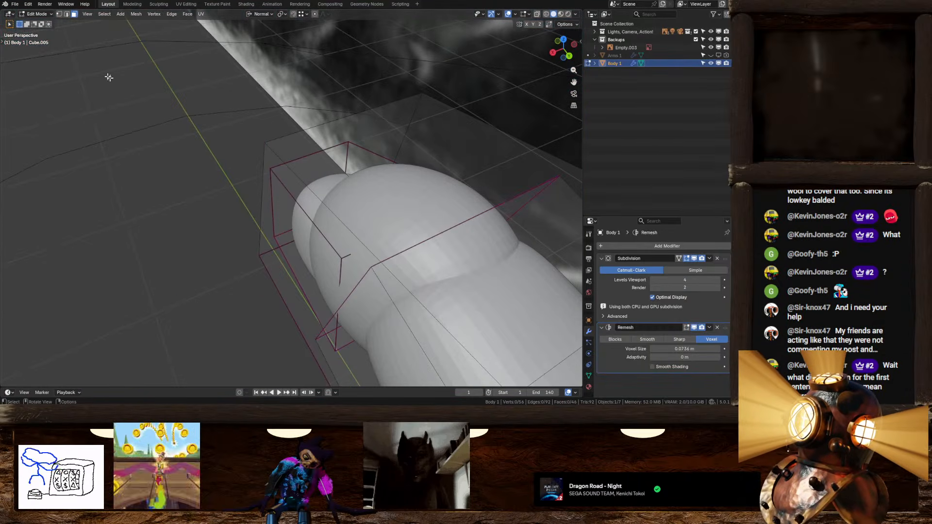
pyautogui.click(66, 14)
pyautogui.scroll(6, 299, 201)
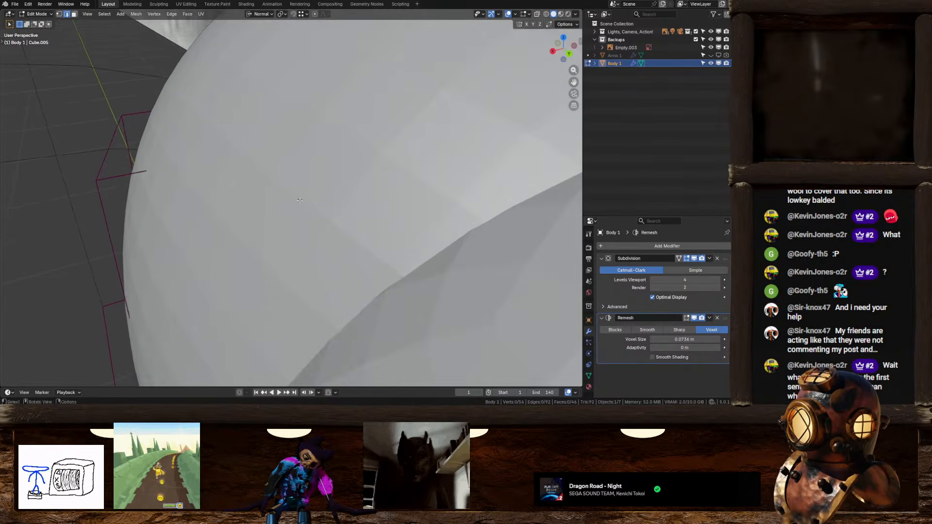
pyautogui.scroll(1, 300, 200)
pyautogui.scroll(-4, 222, 172)
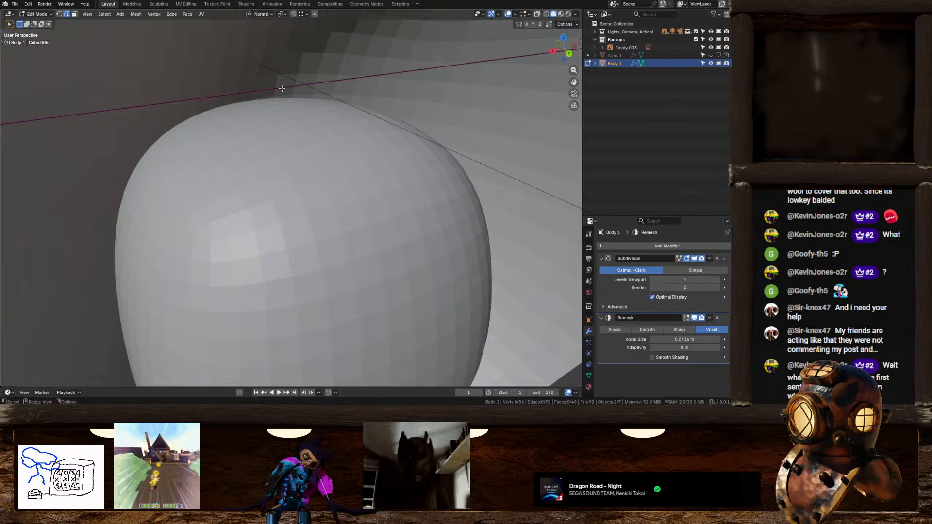
pyautogui.scroll(2, 298, 77)
pyautogui.click(291, 50)
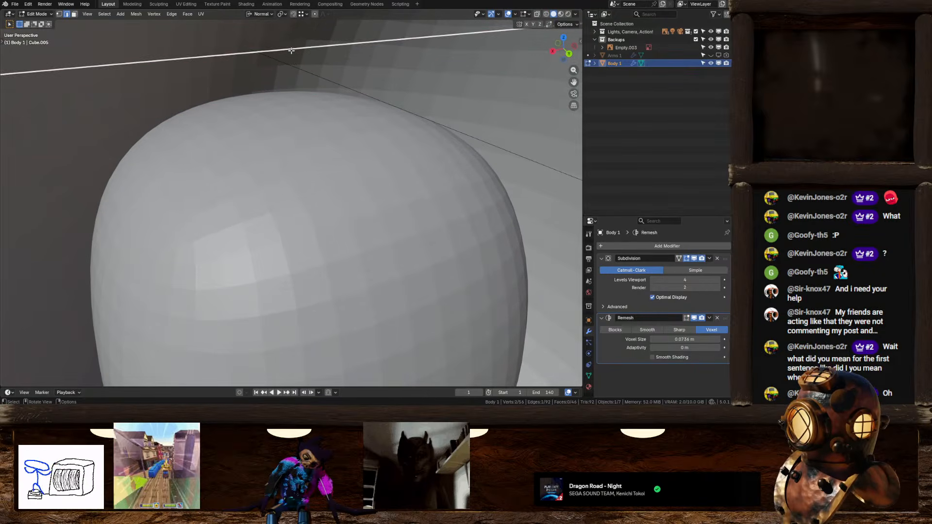
pyautogui.click(553, 54)
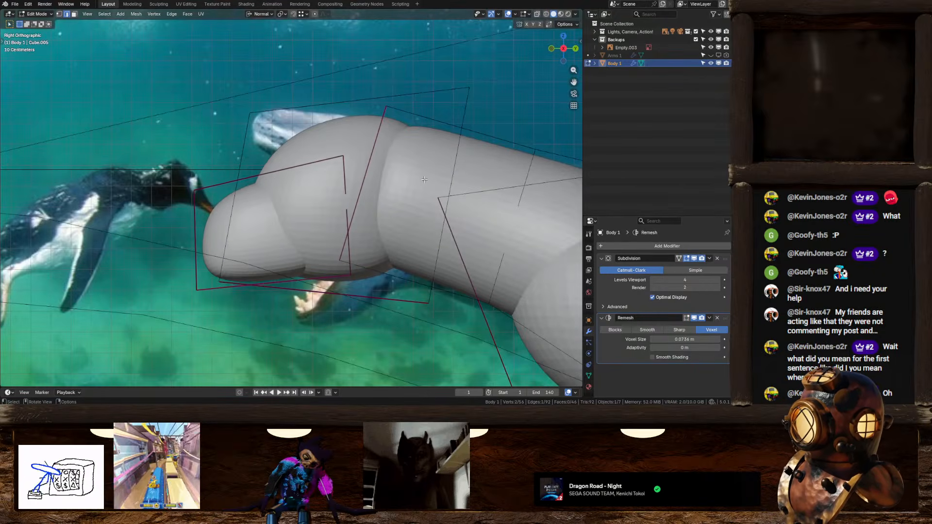
pyautogui.press('g')
pyautogui.click(428, 151)
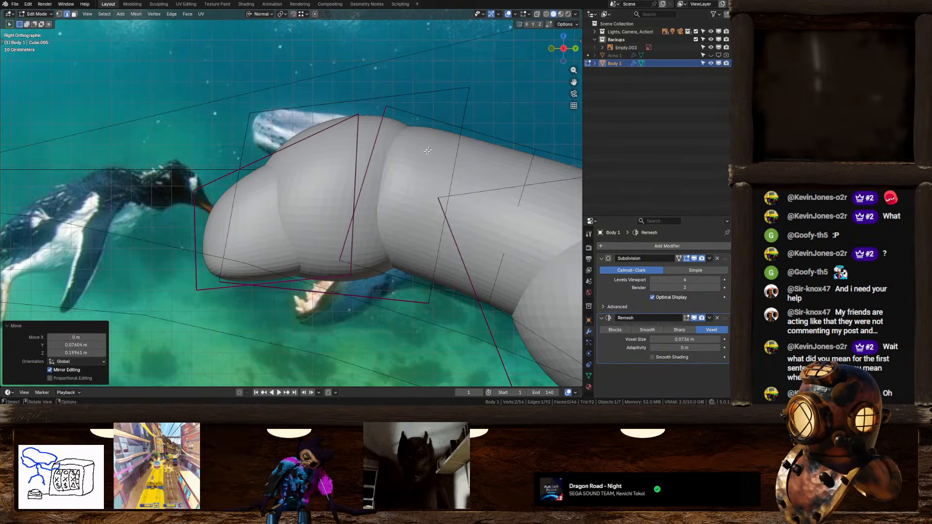
# In side view, move the snout's front end face about 0.065 m forward and 0.029 m up
pyautogui.click(73, 14)
pyautogui.moveTo(141, 219); pyautogui.dragTo(196, 238, button='middle')
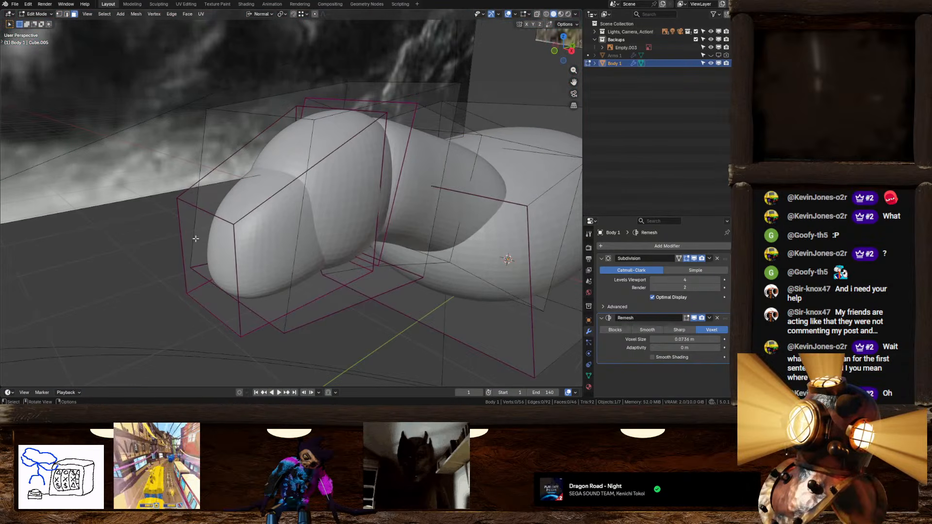
pyautogui.click(196, 238)
pyautogui.click(571, 52)
pyautogui.press('g')
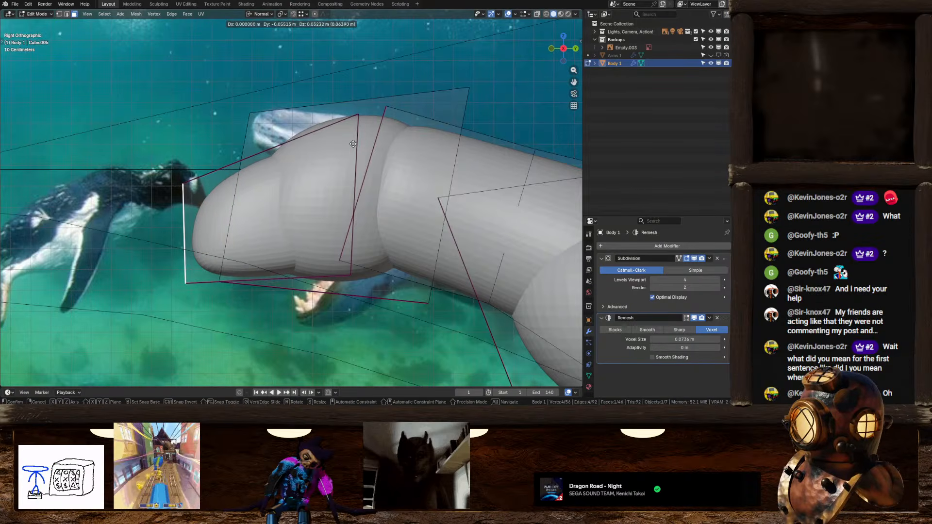
pyautogui.click(352, 145)
# In side view, move the snout block's lower rear edge about 0.066 m backward and 0.069 m down, and return to Object Mode
pyautogui.moveTo(352, 144); pyautogui.dragTo(113, 50, button='middle')
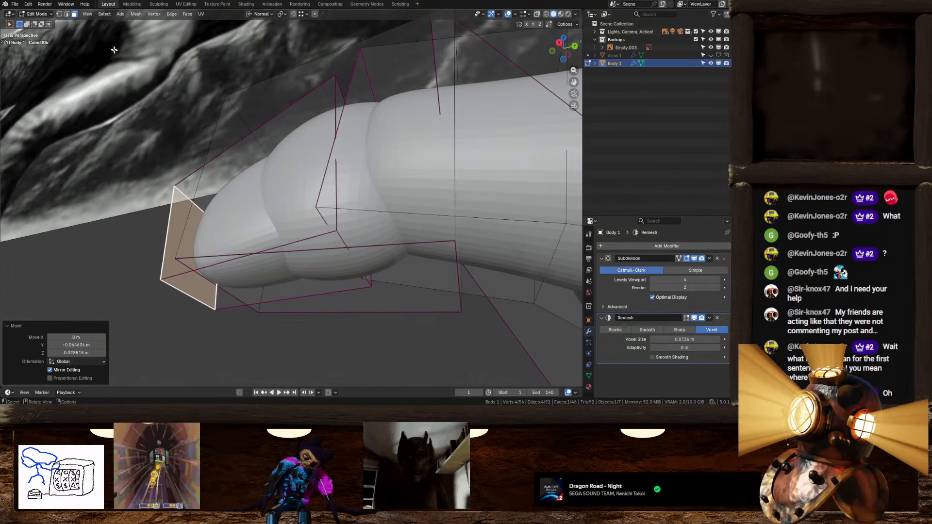
pyautogui.click(67, 14)
pyautogui.moveTo(191, 114); pyautogui.dragTo(131, 94, button='middle')
pyautogui.keyDown('ctrl'); pyautogui.moveTo(292, 241); pyautogui.dragTo(246, 289, button='middle'); pyautogui.keyUp('ctrl')
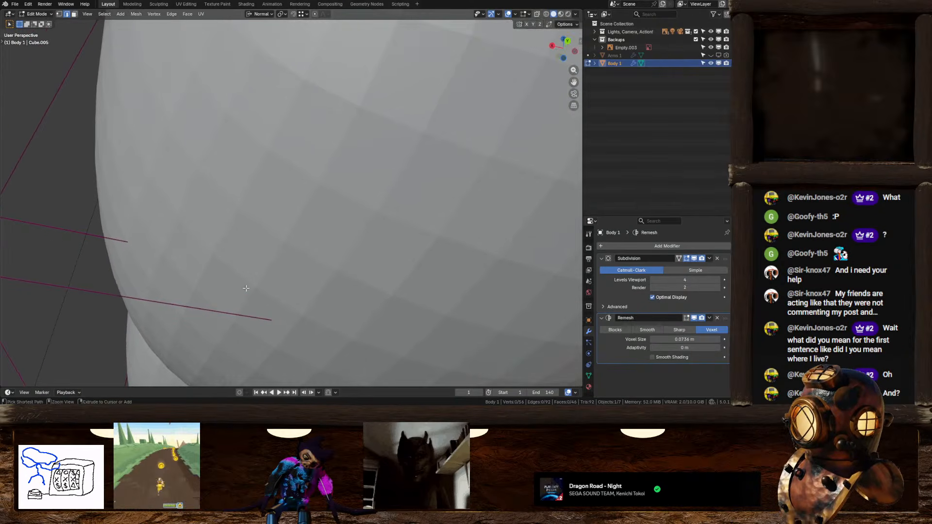
pyautogui.click(552, 47)
pyautogui.press('g')
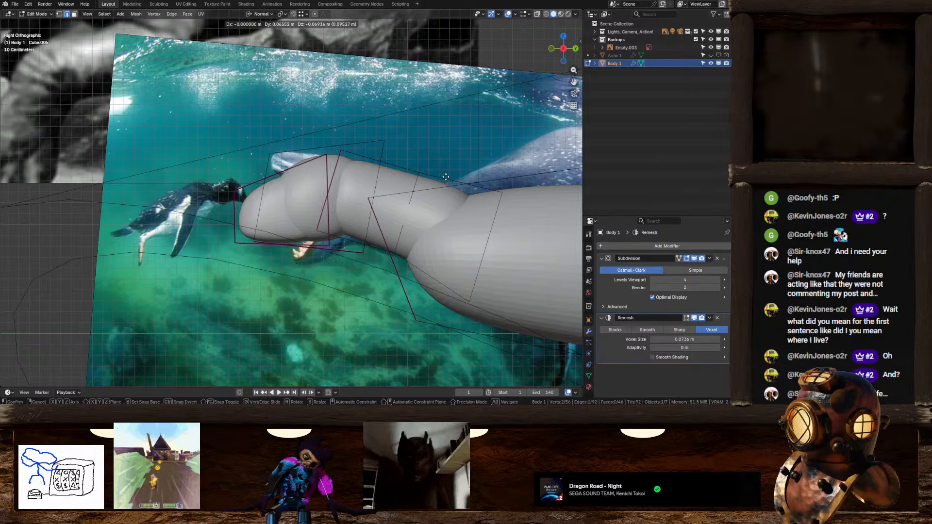
pyautogui.click(446, 177)
pyautogui.moveTo(347, 178); pyautogui.dragTo(368, 225, button='middle')
pyautogui.press('Tab')
pyautogui.scroll(-3, 403, 199)
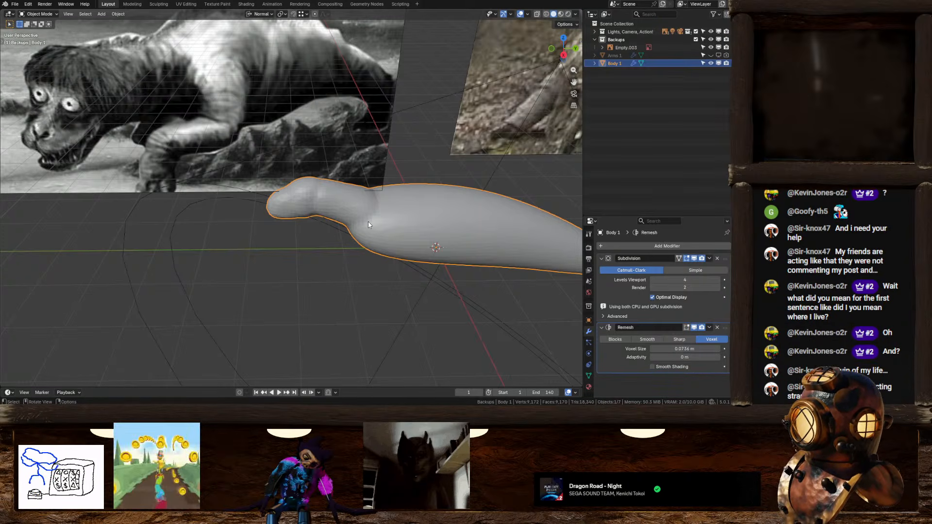
# Insert one centred loop cut around the front section of the torso
pyautogui.moveTo(510, 250); pyautogui.dragTo(144, 55, button='middle')
pyautogui.press('Tab')
pyautogui.hotkey('ctrl', 'r')
pyautogui.click(345, 180)
pyautogui.rightClick(344, 180)
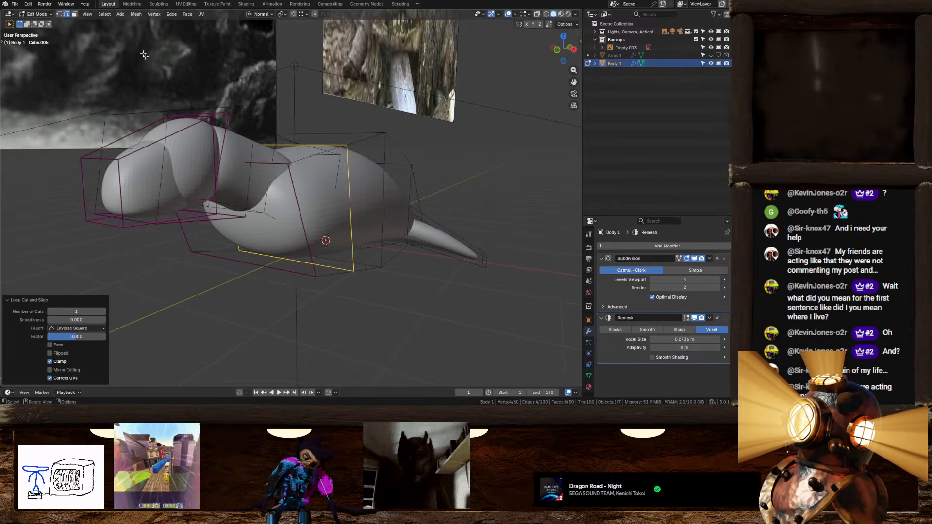
# Narrow the torso's front end face along its local X axis and return to Object Mode
pyautogui.click(75, 14)
pyautogui.click(274, 216)
pyautogui.moveTo(274, 217); pyautogui.dragTo(349, 269, button='middle')
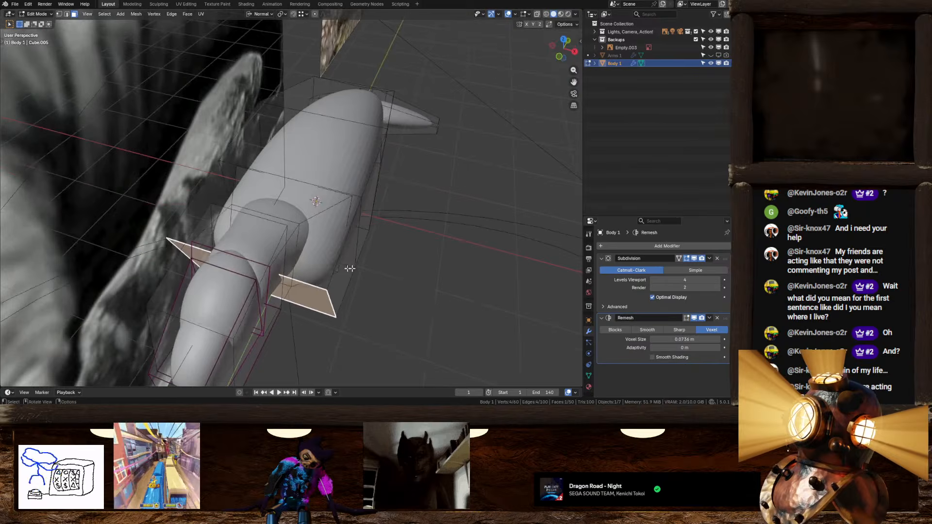
pyautogui.press('s')
pyautogui.press('x')
pyautogui.press('x')
pyautogui.press('x')
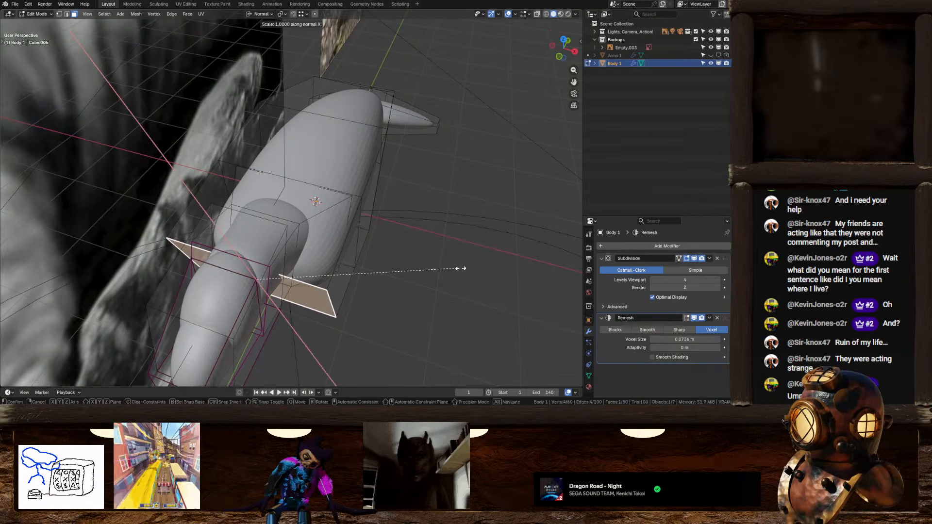
pyautogui.click(375, 260)
pyautogui.moveTo(374, 261); pyautogui.dragTo(540, 41, button='middle')
pyautogui.press('Tab')
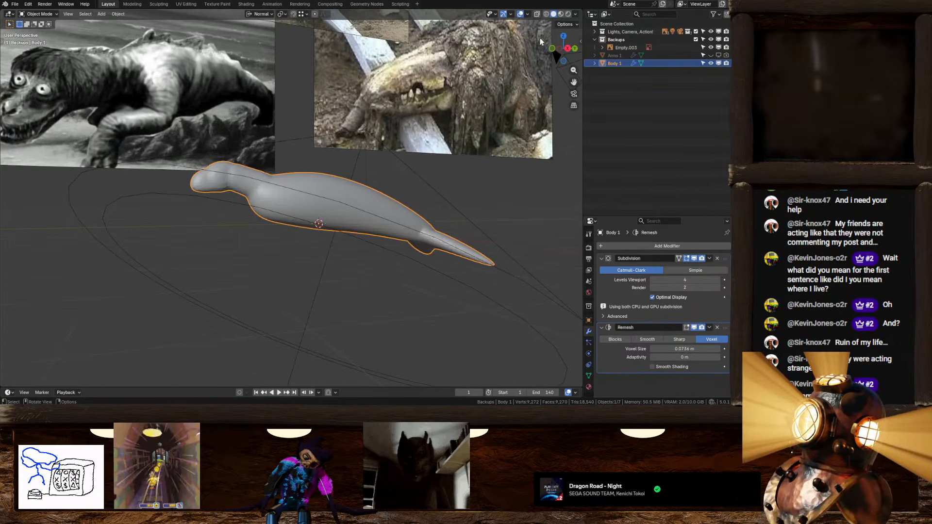
# In side view, raise the torso's front end face by about 0.04 m and return to Object Mode
pyautogui.click(567, 49)
pyautogui.scroll(2, 396, 170)
pyautogui.press('Tab')
pyautogui.press('g')
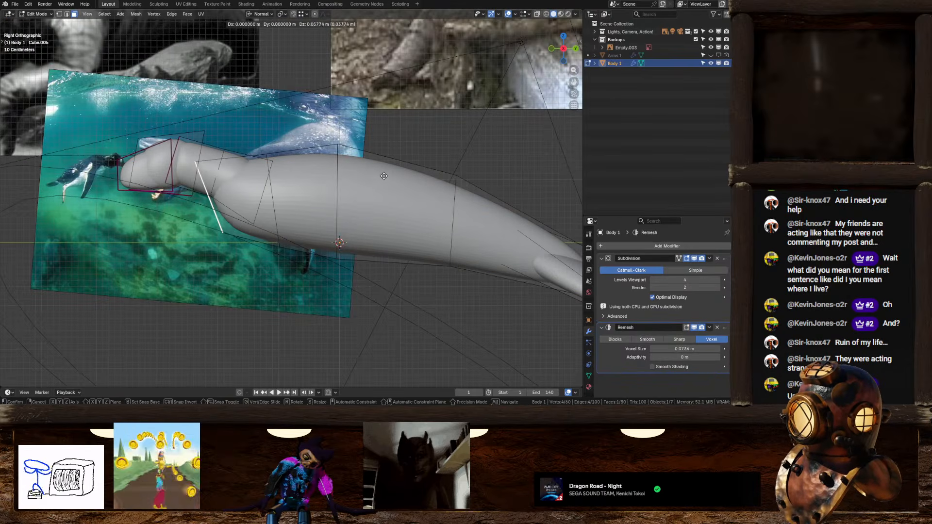
pyautogui.click(383, 173)
pyautogui.press('Tab')
pyautogui.moveTo(384, 177); pyautogui.dragTo(257, 253, button='middle')
pyautogui.scroll(-3, 354, 233)
pyautogui.scroll(3, 342, 264)
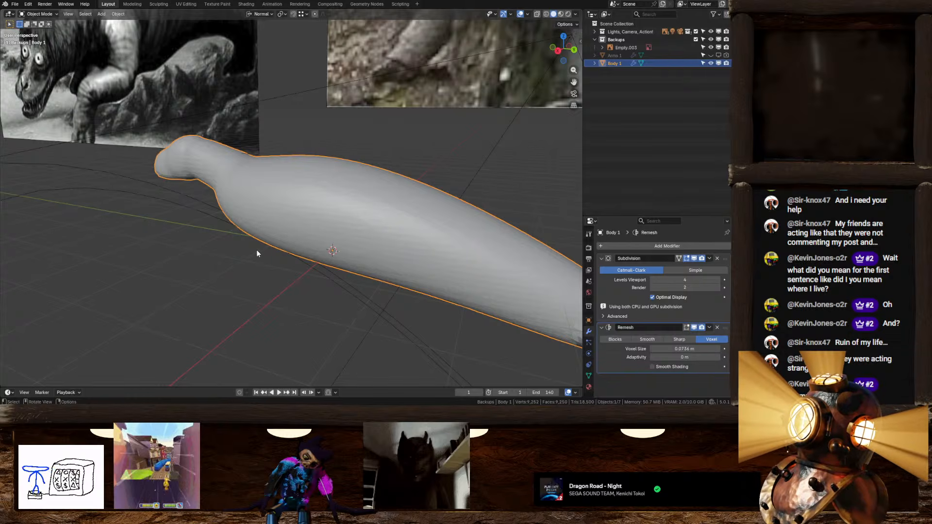
# Save Cryptids.blend and unhide the Arms 1 object
pyautogui.moveTo(267, 219); pyautogui.dragTo(317, 206, button='middle')
pyautogui.keyDown('shift'); pyautogui.moveTo(250, 187); pyautogui.dragTo(259, 191, button='middle'); pyautogui.keyUp('shift')
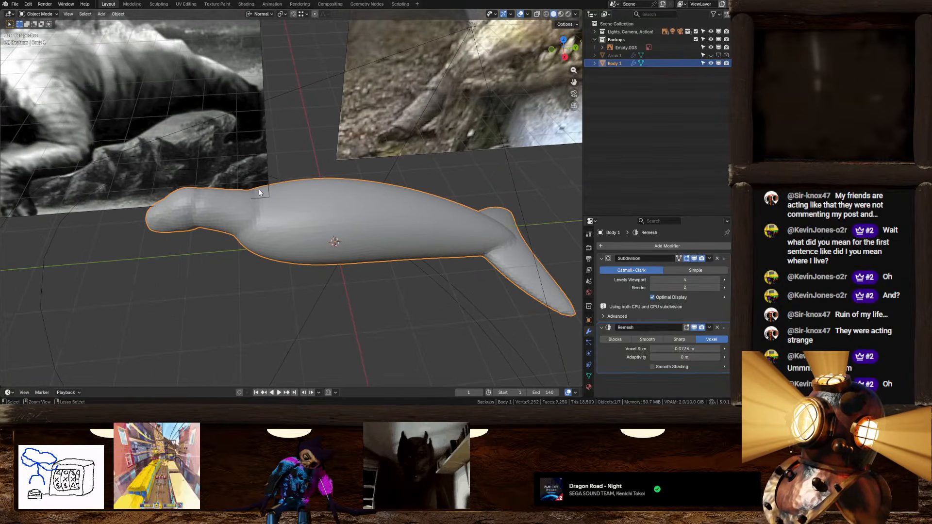
pyautogui.moveTo(333, 201); pyautogui.dragTo(313, 189, button='middle')
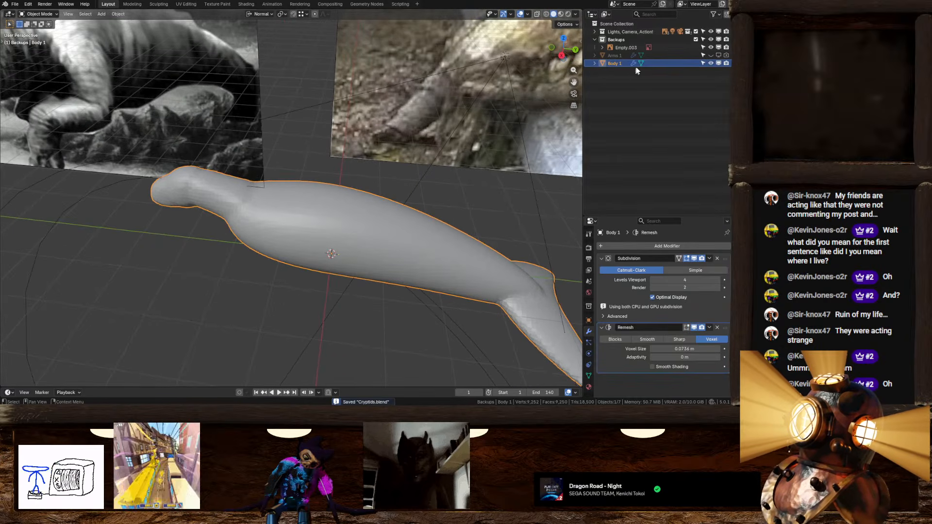
pyautogui.click(711, 55)
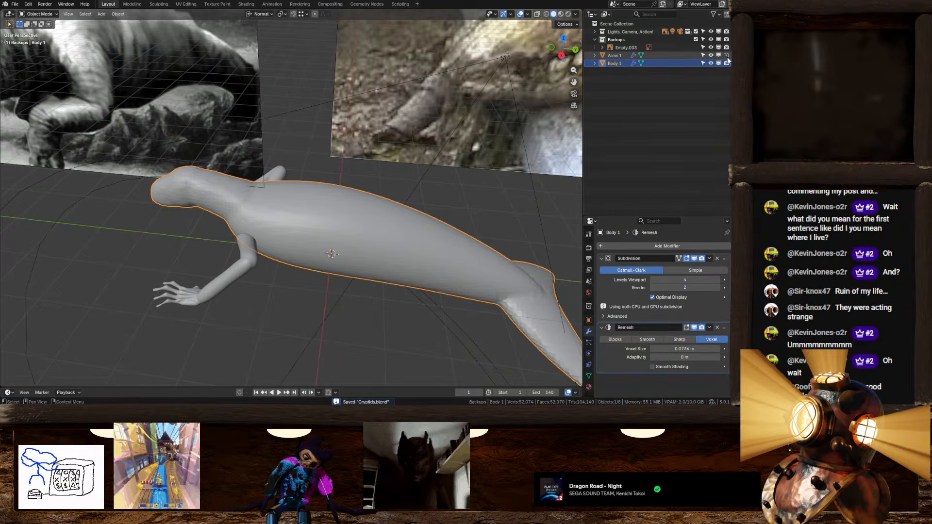
pyautogui.moveTo(340, 192); pyautogui.dragTo(312, 266, button='middle')
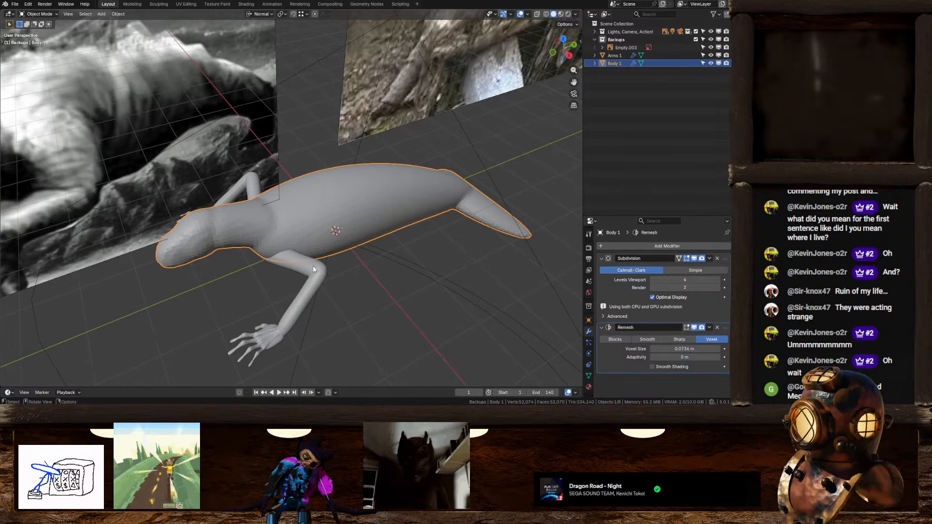
pyautogui.press('Tab')
pyautogui.click(301, 261)
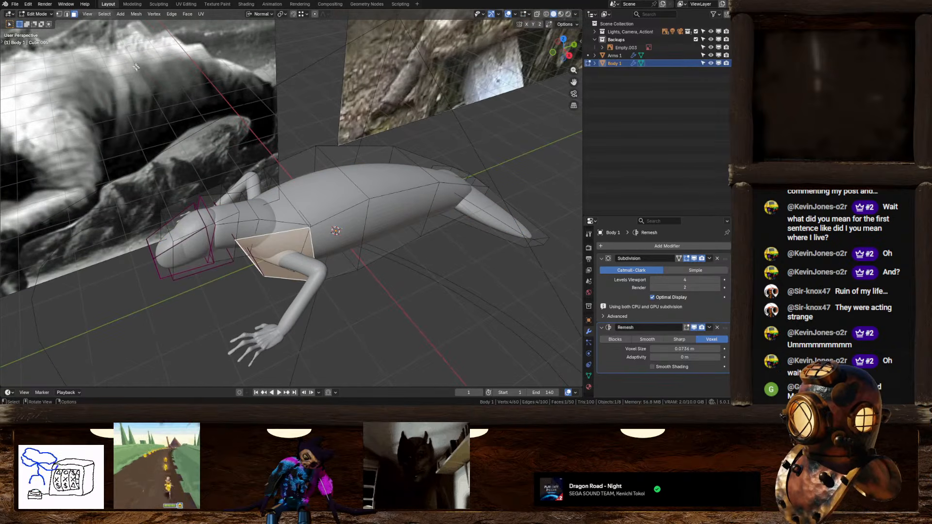
pyautogui.keyDown('shift'); pyautogui.moveTo(311, 262); pyautogui.dragTo(331, 204, button='middle'); pyautogui.keyUp('shift')
pyautogui.scroll(2, 335, 205)
pyautogui.press('Tab')
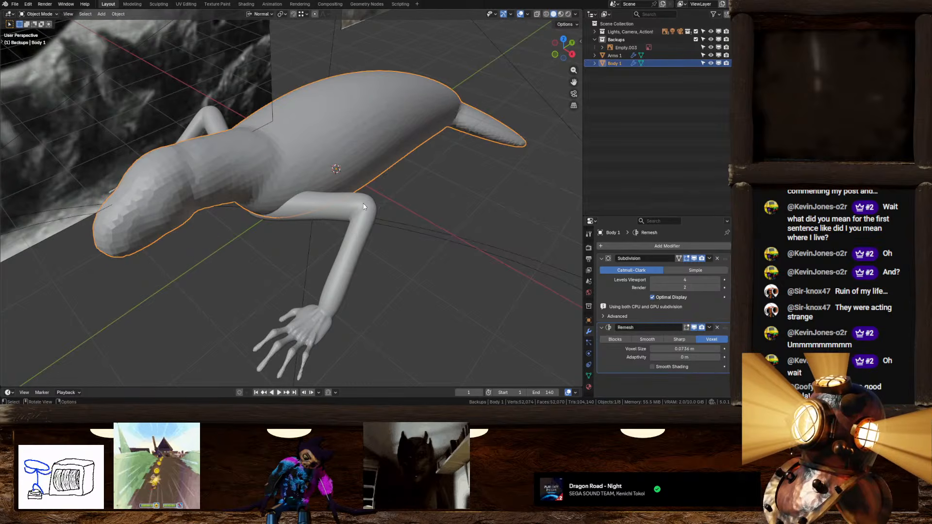
# Thicken the upper arm of Arms 1 by applying Shrink/Fatten to its face loop near the shoulder
pyautogui.click(360, 207)
pyautogui.press('Tab')
pyautogui.scroll(3, 361, 207)
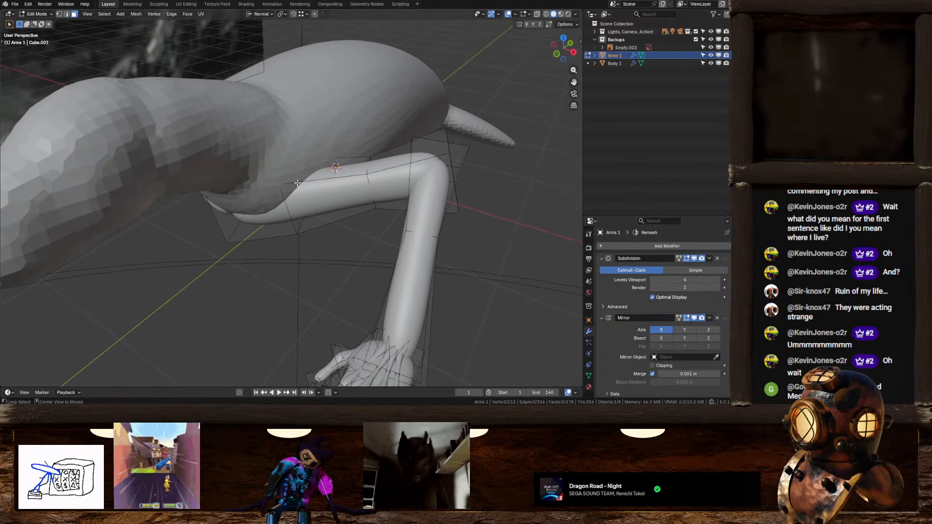
pyautogui.keyDown('alt'); pyautogui.click(297, 182); pyautogui.keyUp('alt')
pyautogui.moveTo(298, 182); pyautogui.dragTo(352, 193, button='middle')
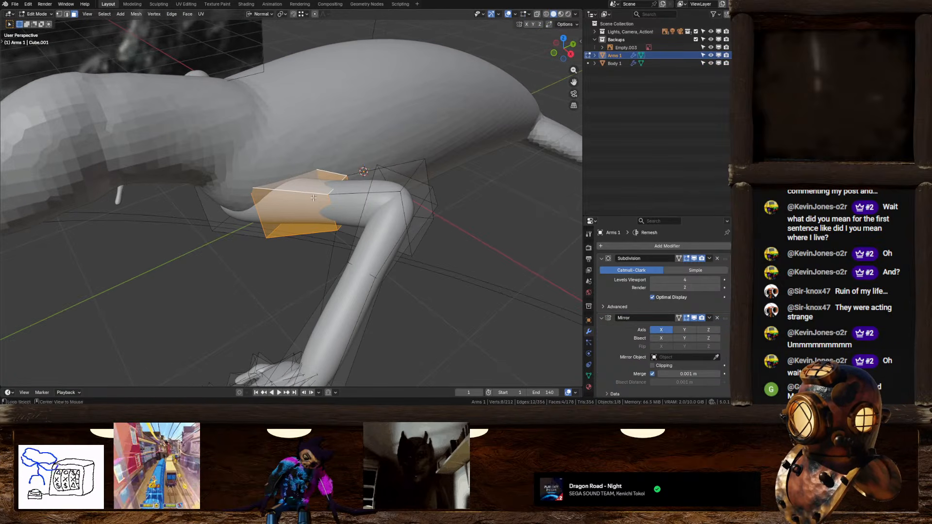
pyautogui.moveTo(314, 198); pyautogui.dragTo(344, 216, button='middle')
pyautogui.hotkey('alt', 's')
pyautogui.click(343, 181)
pyautogui.hotkey('alt', 's')
pyautogui.click(389, 199)
pyautogui.press('Tab')
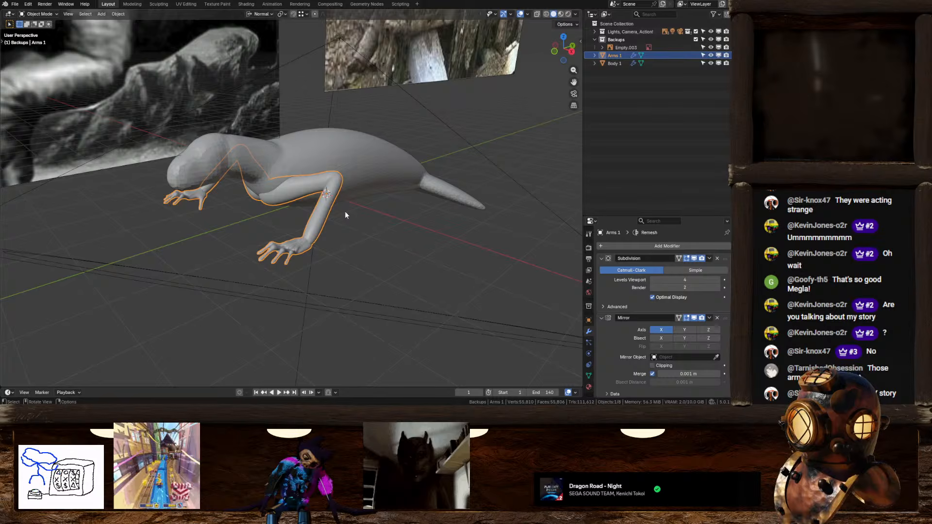
pyautogui.scroll(3, 401, 201)
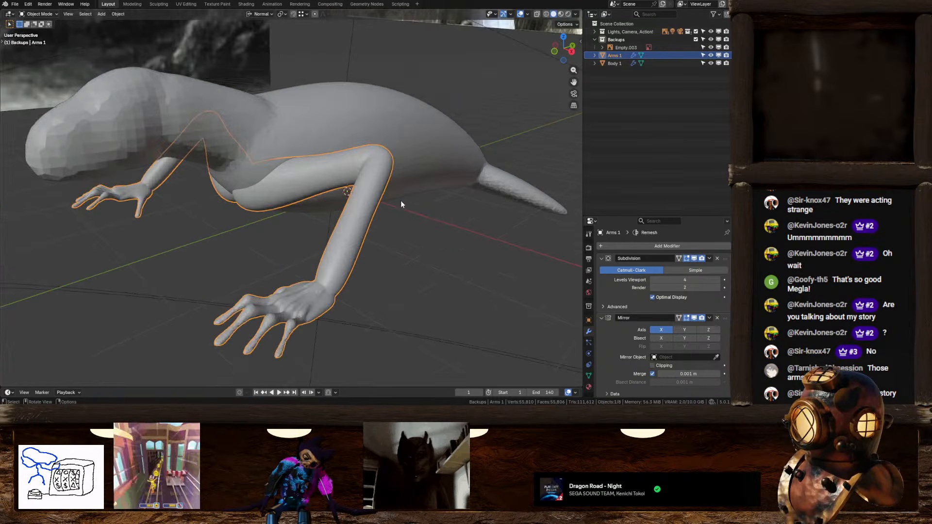
pyautogui.moveTo(383, 188); pyautogui.dragTo(377, 214, button='middle')
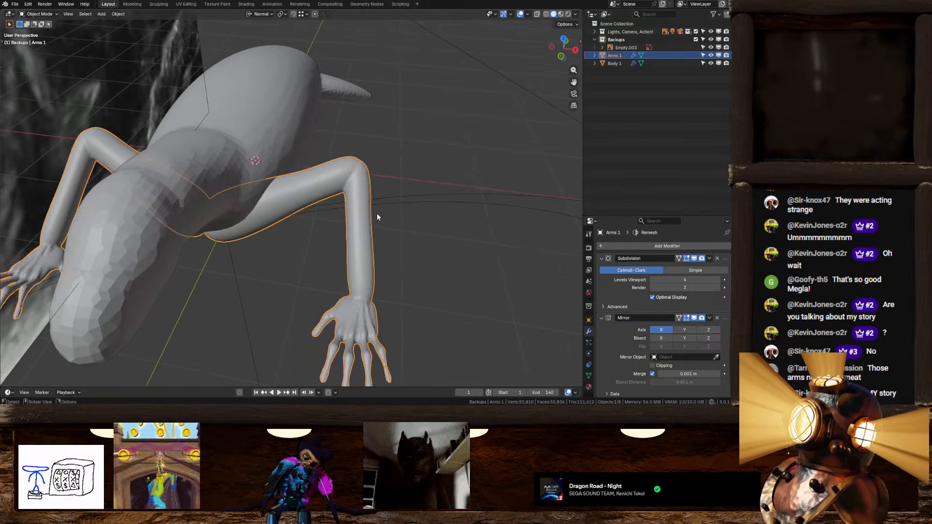
# Thicken the elbow of Arms 1 with Shrink/Fatten on its face loop, and scale its outer face up by about 1.32
pyautogui.press('Tab')
pyautogui.keyDown('alt'); pyautogui.click(373, 204); pyautogui.keyUp('alt')
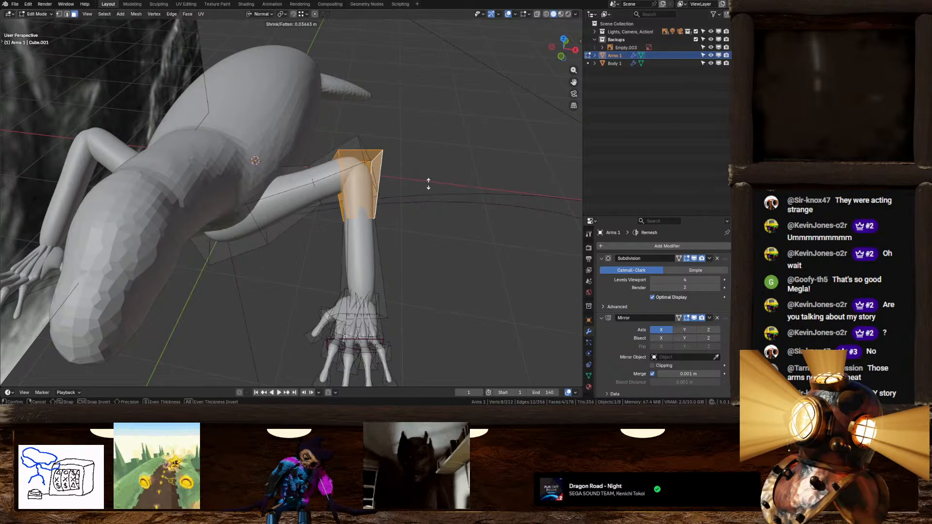
pyautogui.moveTo(388, 144); pyautogui.dragTo(296, 170, button='middle')
pyautogui.scroll(3, 294, 234)
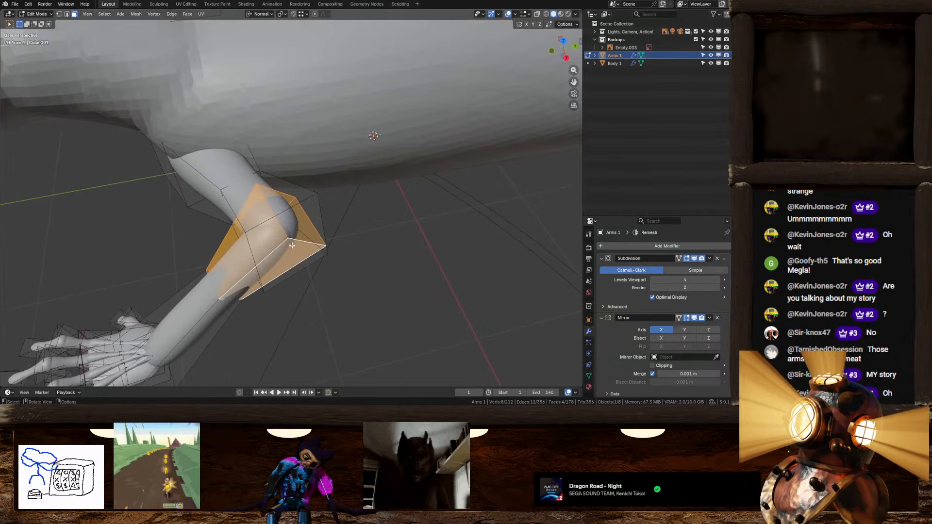
pyautogui.click(295, 233)
pyautogui.press('s')
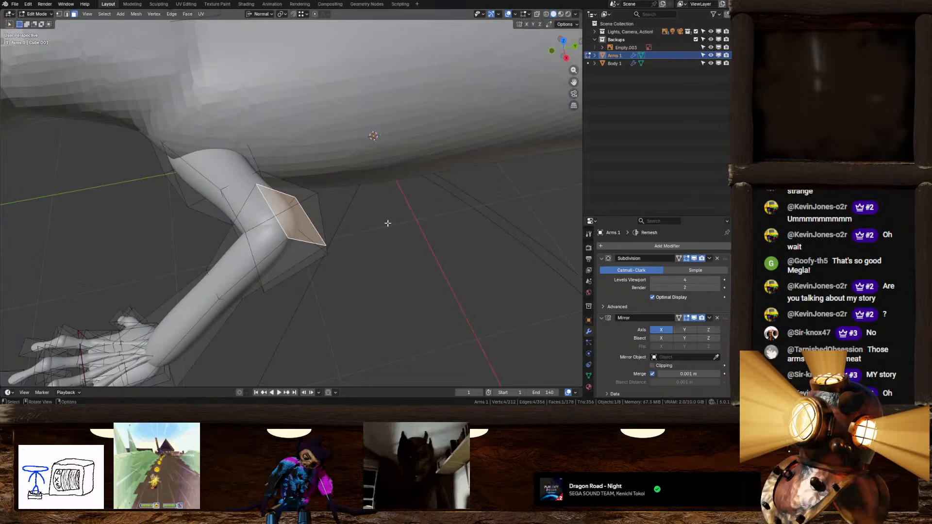
pyautogui.click(423, 221)
pyautogui.moveTo(402, 225); pyautogui.dragTo(426, 189, button='middle')
pyautogui.scroll(-3, 421, 194)
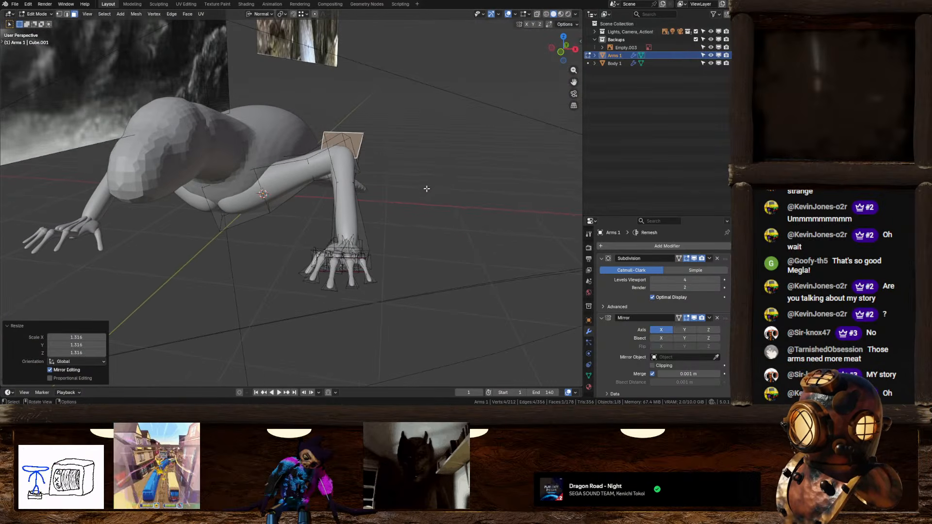
# Scale down the mid-forearm edge loop of Arms 1 to slim the forearm, and return to Object Mode
pyautogui.click(67, 14)
pyautogui.scroll(1, 298, 141)
pyautogui.moveTo(298, 142); pyautogui.dragTo(291, 155, button='middle')
pyautogui.press('s')
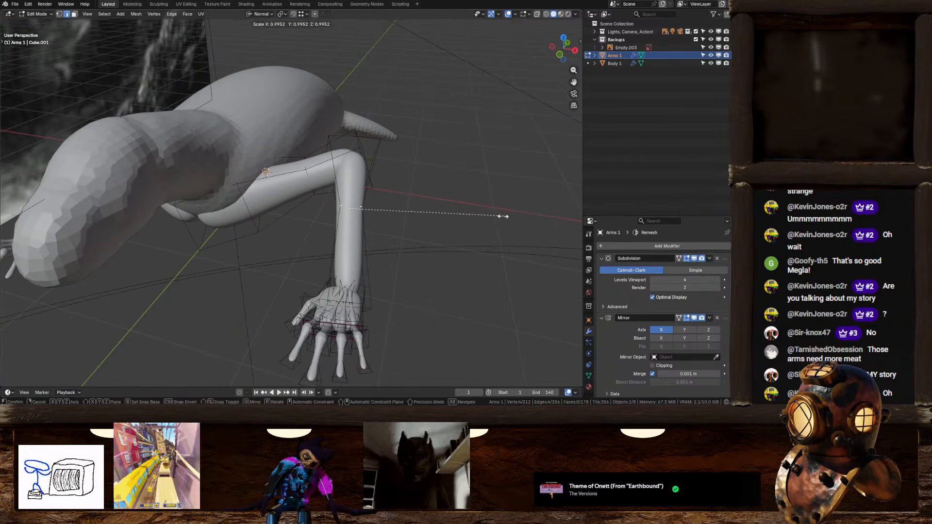
pyautogui.click(453, 213)
pyautogui.moveTo(453, 214); pyautogui.dragTo(395, 206, button='middle')
pyautogui.press('g')
pyautogui.press('g')
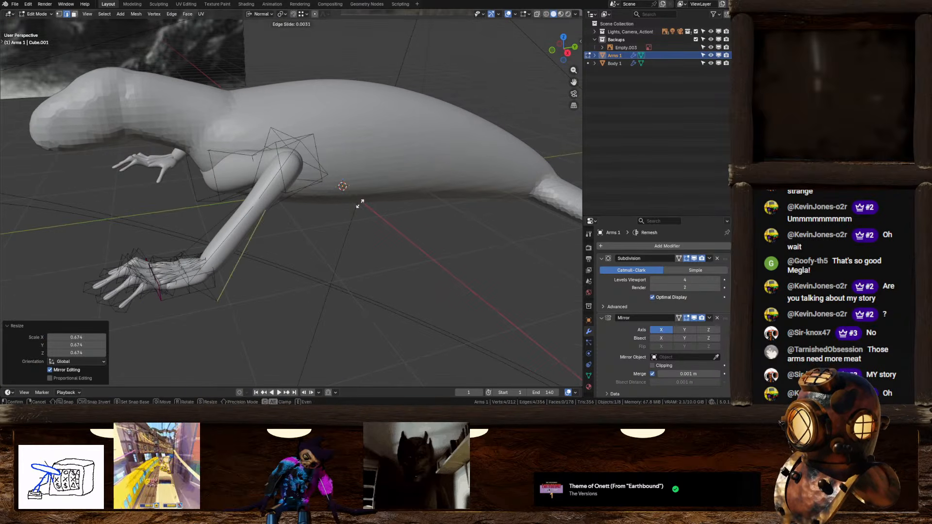
pyautogui.rightClick(348, 215)
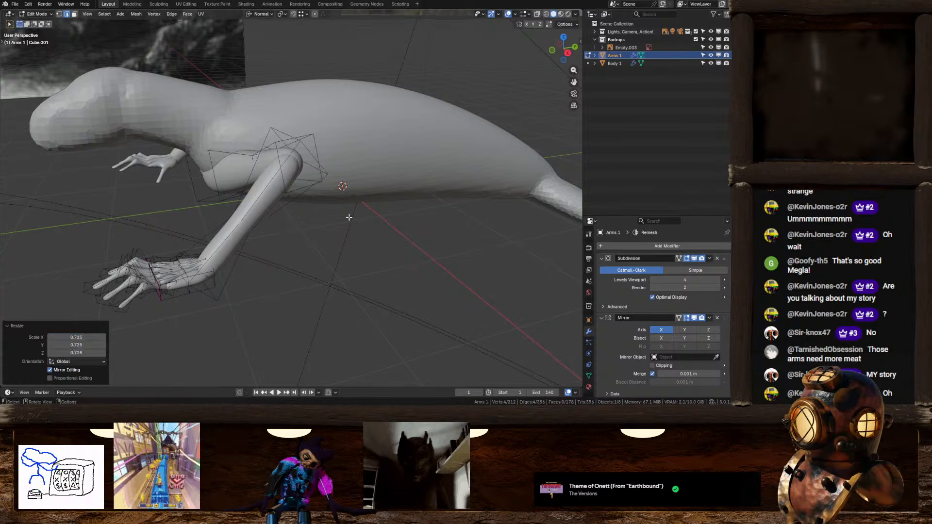
pyautogui.click(376, 217)
pyautogui.moveTo(376, 217); pyautogui.dragTo(222, 281, button='middle')
pyautogui.press('Tab')
# Examine how the arms' thickness and proportions suit Body 1 from the front, side, top and underside
pyautogui.click(315, 227)
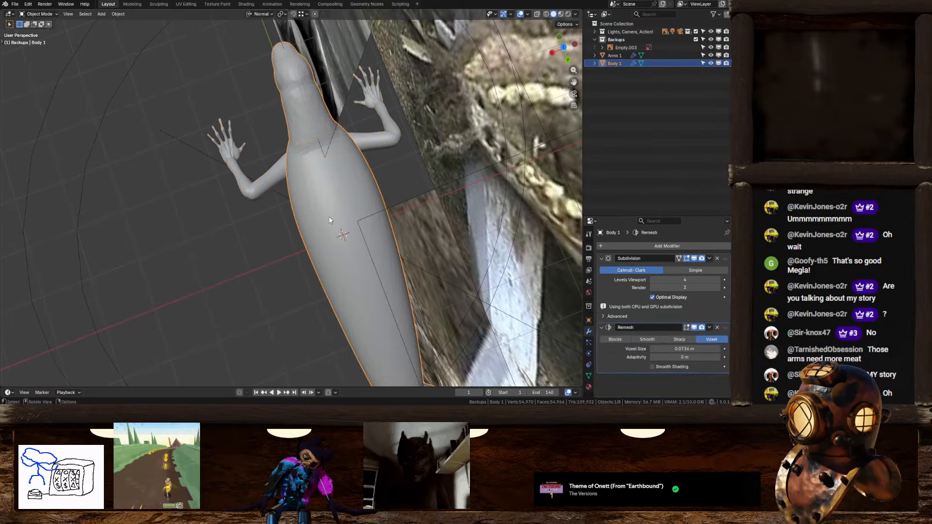
pyautogui.moveTo(329, 217); pyautogui.dragTo(459, 100, button='middle')
pyautogui.moveTo(501, 148); pyautogui.dragTo(495, 151, button='middle')
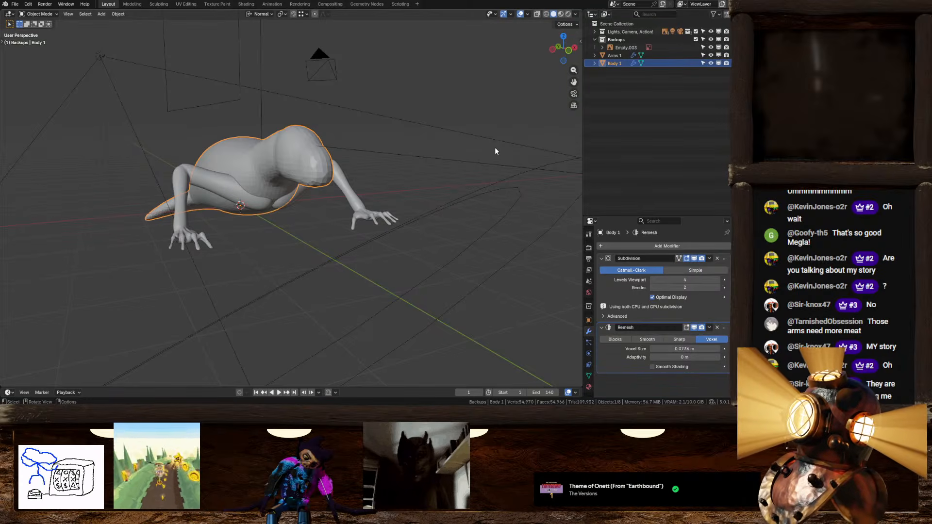
pyautogui.moveTo(494, 147); pyautogui.dragTo(256, 181, button='middle')
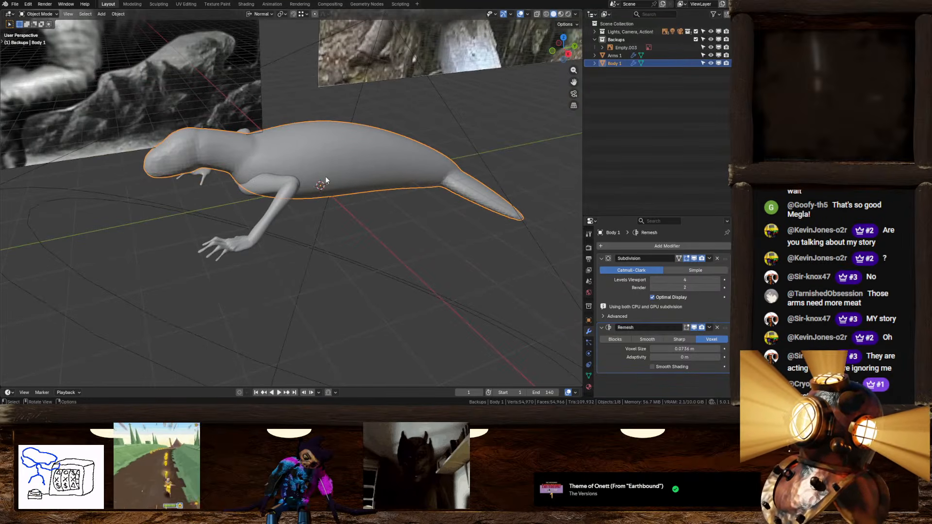
pyautogui.moveTo(325, 176); pyautogui.dragTo(283, 229, button='middle')
pyautogui.scroll(4, 340, 199)
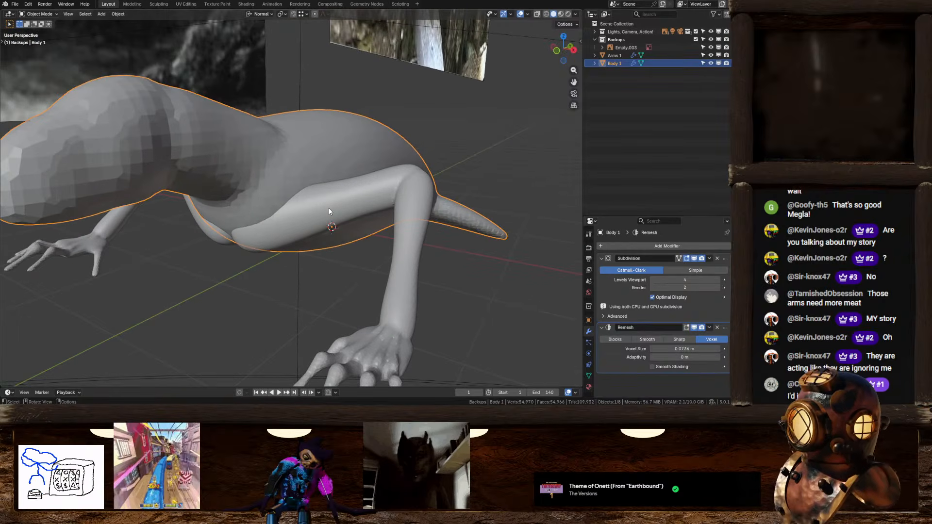
pyautogui.moveTo(335, 214); pyautogui.dragTo(237, 197, button='middle')
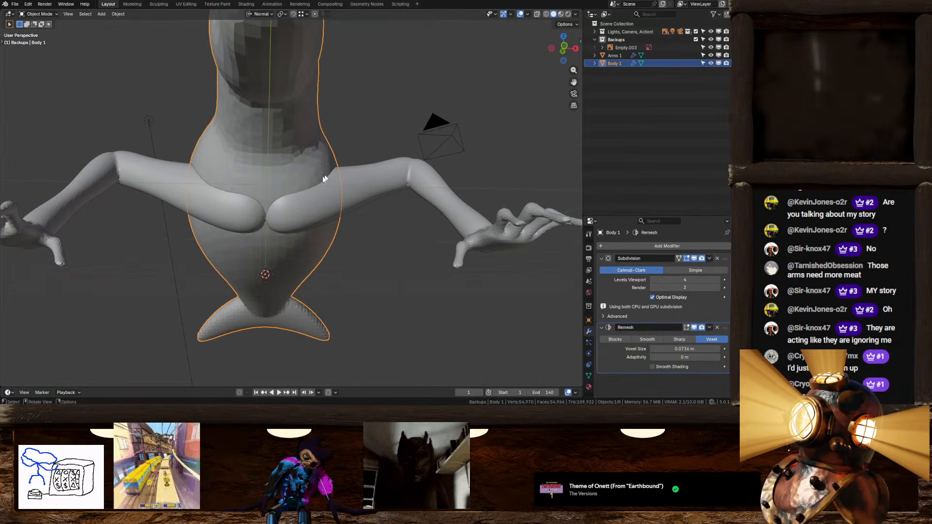
pyautogui.moveTo(320, 226); pyautogui.dragTo(325, 239, button='middle')
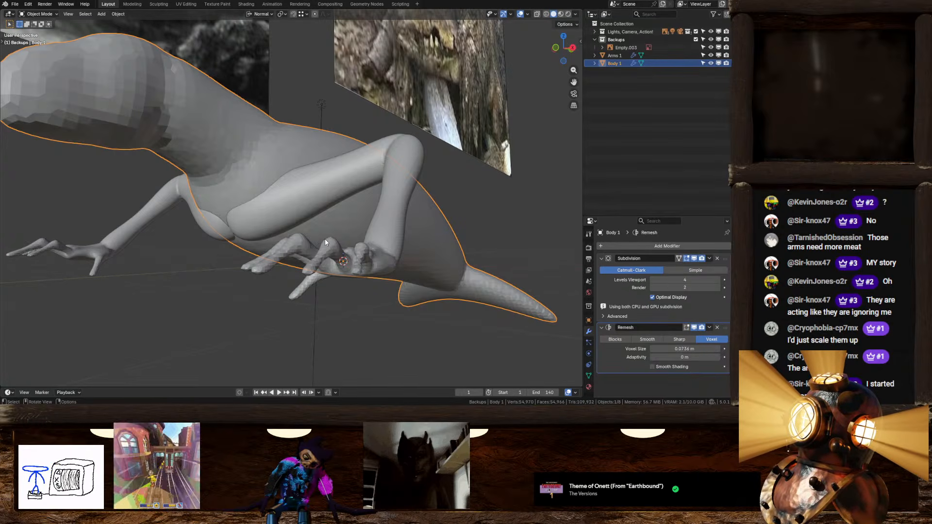
# Scale the entire Arms 1 mesh up by a factor of 1.2 in Edit Mode
pyautogui.click(287, 184)
pyautogui.moveTo(288, 184); pyautogui.dragTo(391, 208, button='middle')
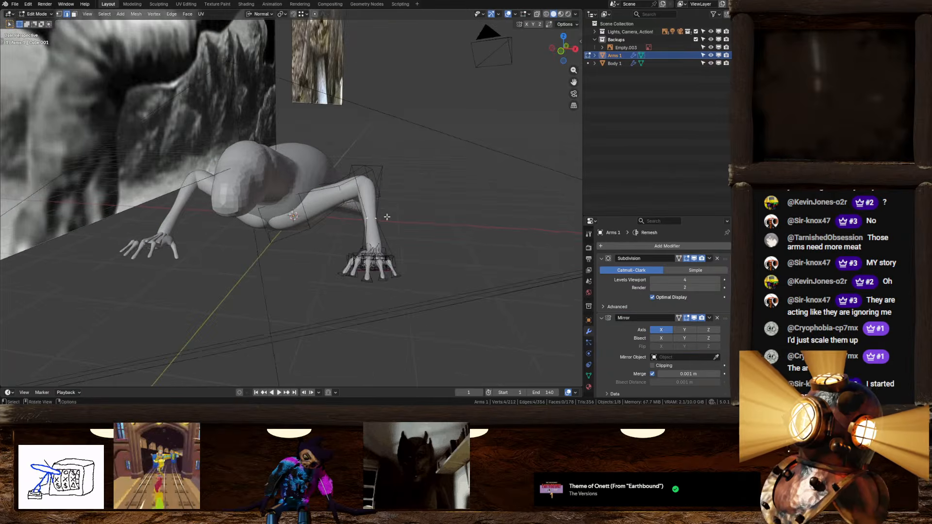
pyautogui.press('Tab')
pyautogui.write('s1.2')
pyautogui.press('Return')
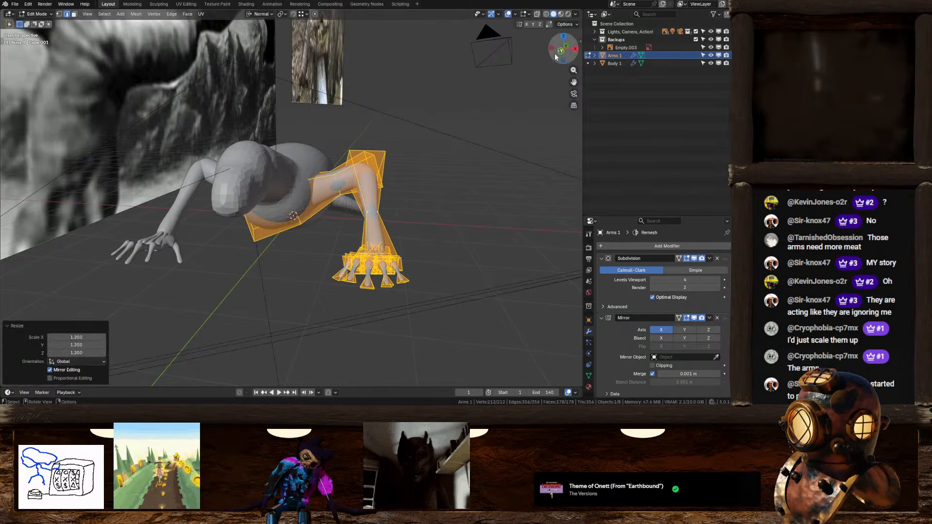
# In front view, move the enlarged arm mesh outward from the body by about 0.28 m along X
pyautogui.click(561, 51)
pyautogui.press('g')
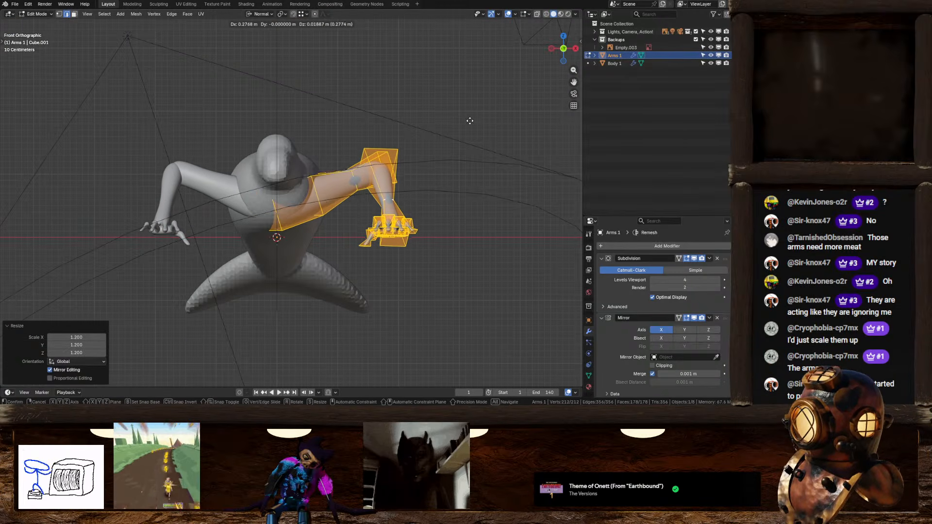
pyautogui.click(470, 123)
pyautogui.moveTo(471, 123); pyautogui.dragTo(414, 112, button='middle')
pyautogui.press('Tab')
# Enlarge the arm mesh further by about 1.08 and shift it outward by about 0.19 m in front view
pyautogui.press('KP_1')
pyautogui.press('Tab')
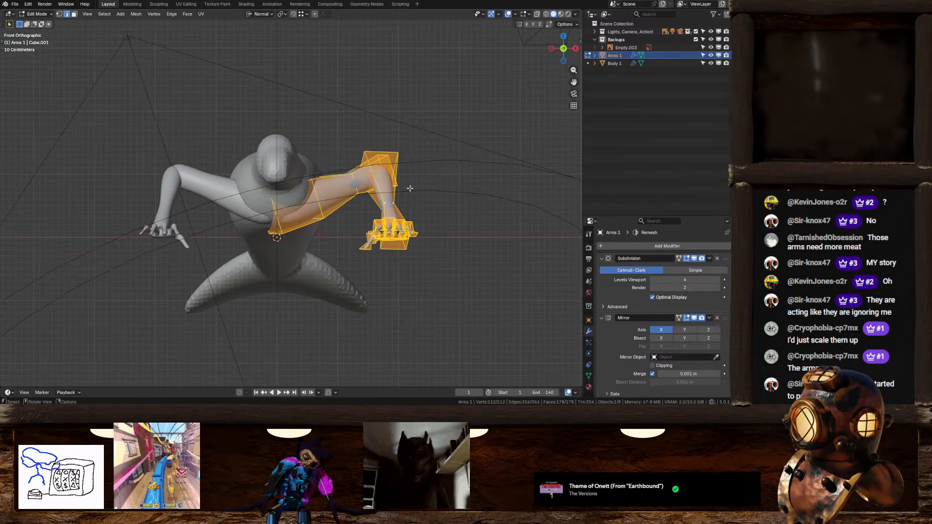
pyautogui.press('s')
pyautogui.click(414, 187)
pyautogui.press('g')
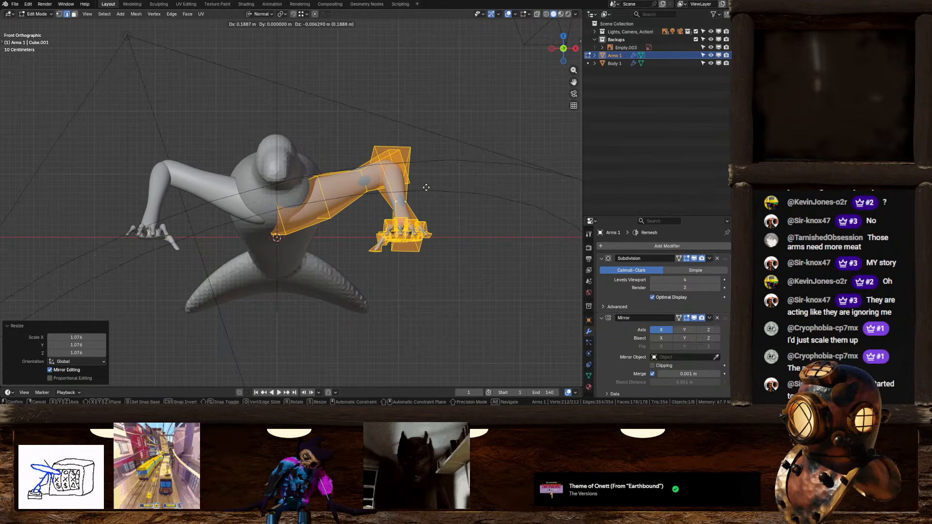
pyautogui.click(427, 190)
pyautogui.press('Tab')
pyautogui.moveTo(427, 191); pyautogui.dragTo(325, 214, button='middle')
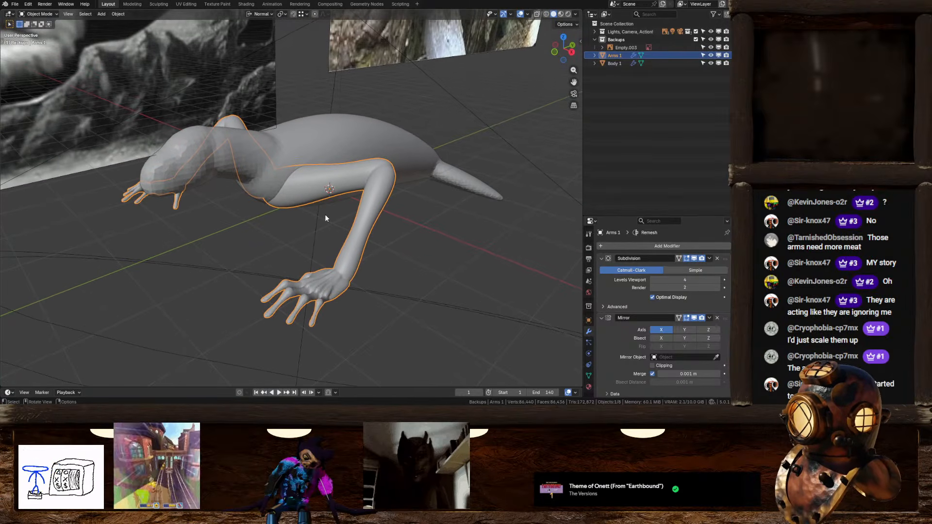
# In front view, move the arm mesh inward by about 0.04 m along X and return to Object Mode
pyautogui.click(556, 53)
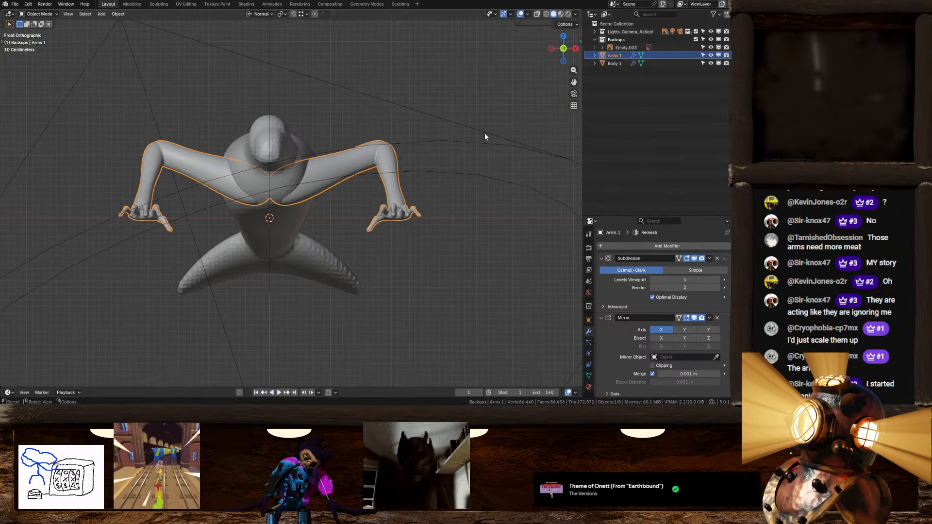
pyautogui.press('Tab')
pyautogui.press('g')
pyautogui.click(466, 158)
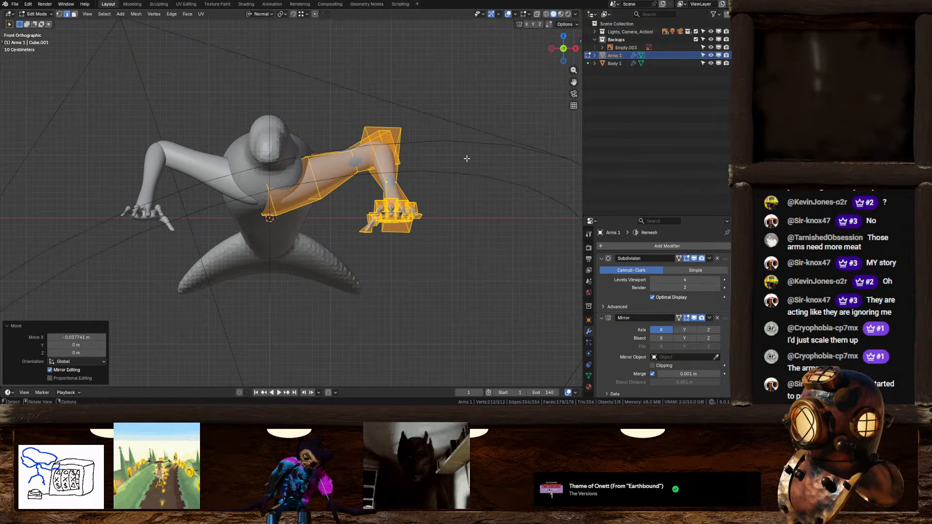
pyautogui.moveTo(466, 158); pyautogui.dragTo(407, 201, button='middle')
pyautogui.press('Tab')
# Try moving a vertex at the shoulder area of Body 1's torso, and undo the moves
pyautogui.scroll(4, 397, 211)
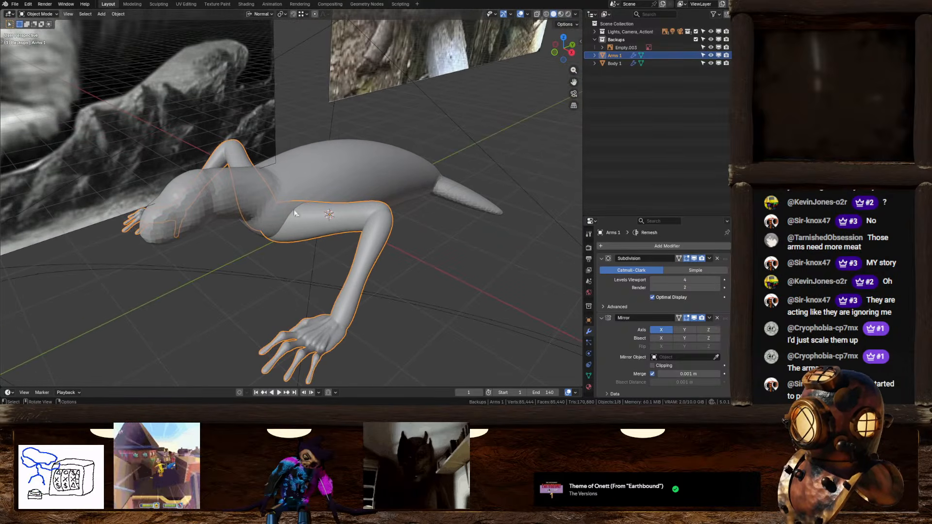
pyautogui.scroll(4, 322, 208)
pyautogui.click(300, 166)
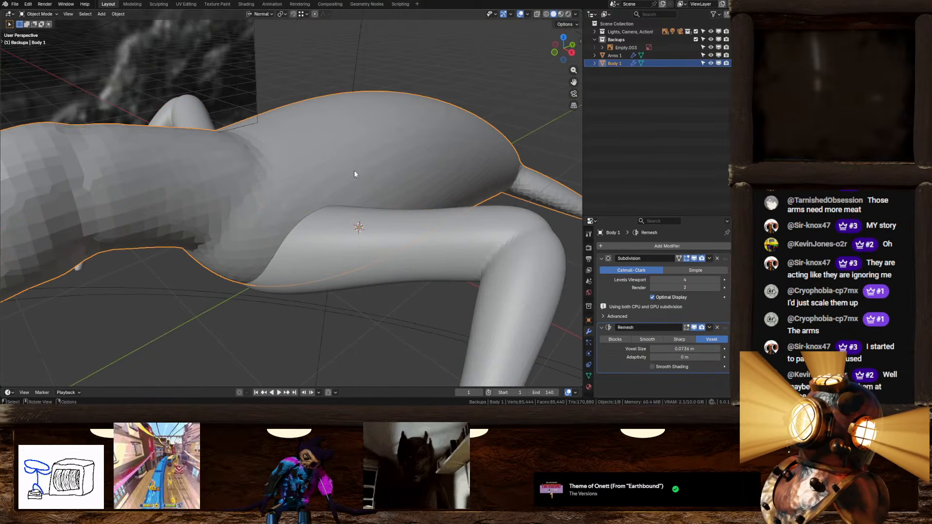
pyautogui.moveTo(357, 182); pyautogui.dragTo(433, 171, button='middle')
pyautogui.press('Tab')
pyautogui.press('1')
pyautogui.click(312, 163)
pyautogui.press('g')
pyautogui.click(384, 160)
pyautogui.press('Tab')
pyautogui.press('Tab')
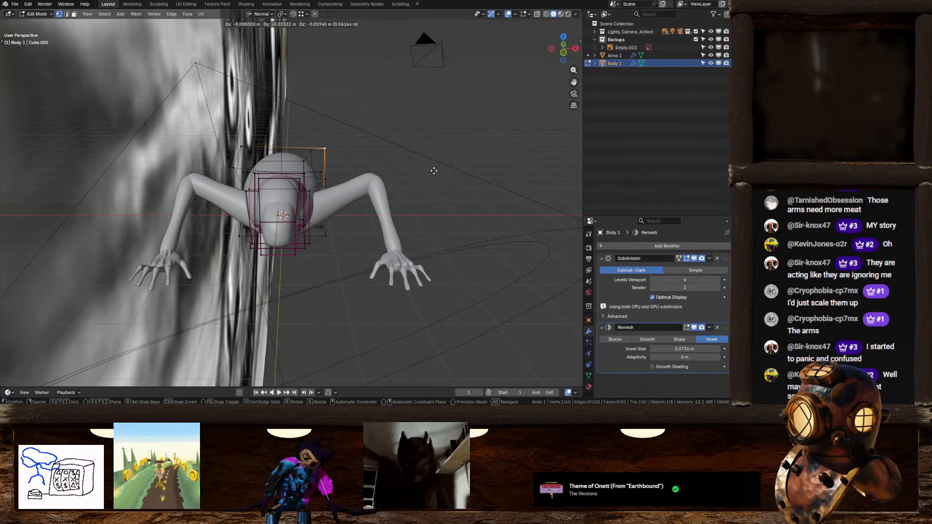
pyautogui.hotkey('ctrl', 'z')
pyautogui.hotkey('ctrl', 'z')
pyautogui.hotkey('ctrl', 'z')
pyautogui.hotkey('ctrl', 'z')
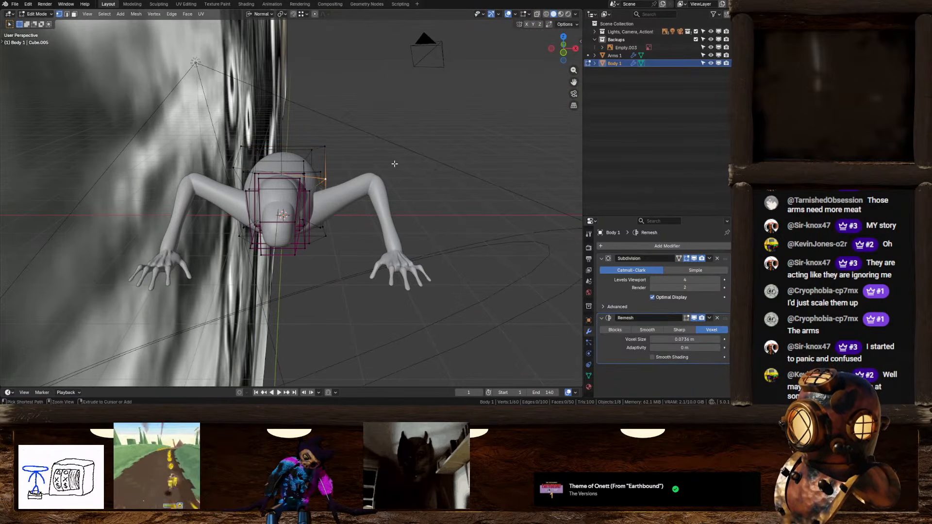
# Turn on X-axis mesh symmetry for Body 1 and test it by moving the shoulder vertex
pyautogui.click(527, 25)
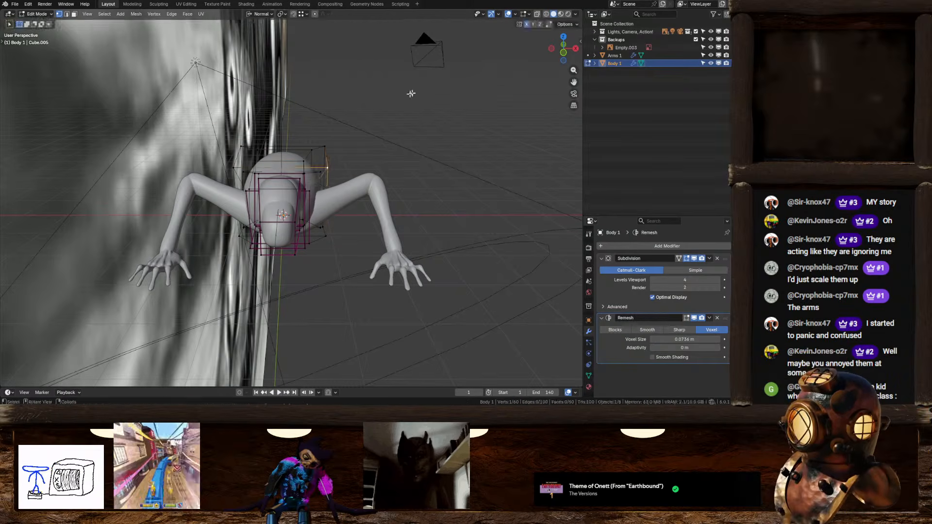
pyautogui.click(527, 24)
pyautogui.click(533, 24)
pyautogui.press('g')
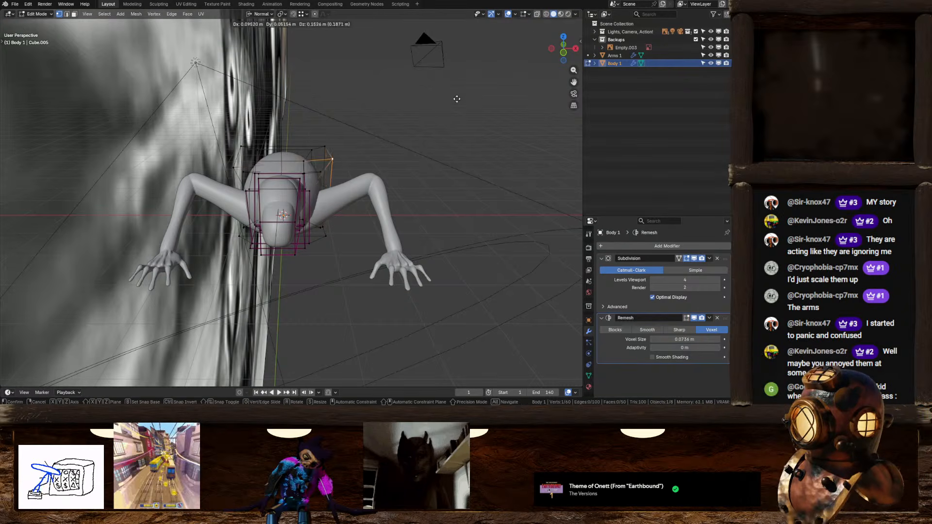
pyautogui.rightClick(458, 99)
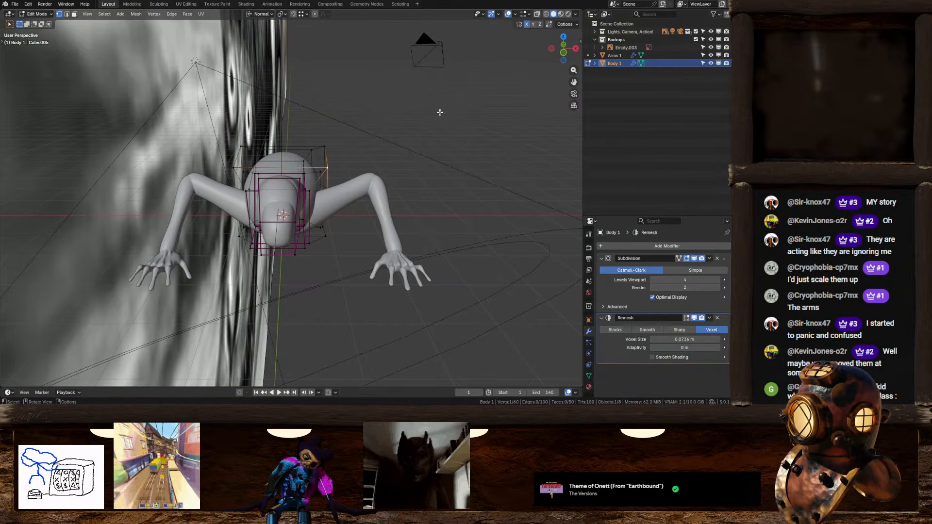
# Apply the rotation of Body 1 in Object Mode
pyautogui.moveTo(440, 112); pyautogui.dragTo(375, 155, button='middle')
pyautogui.press('Tab')
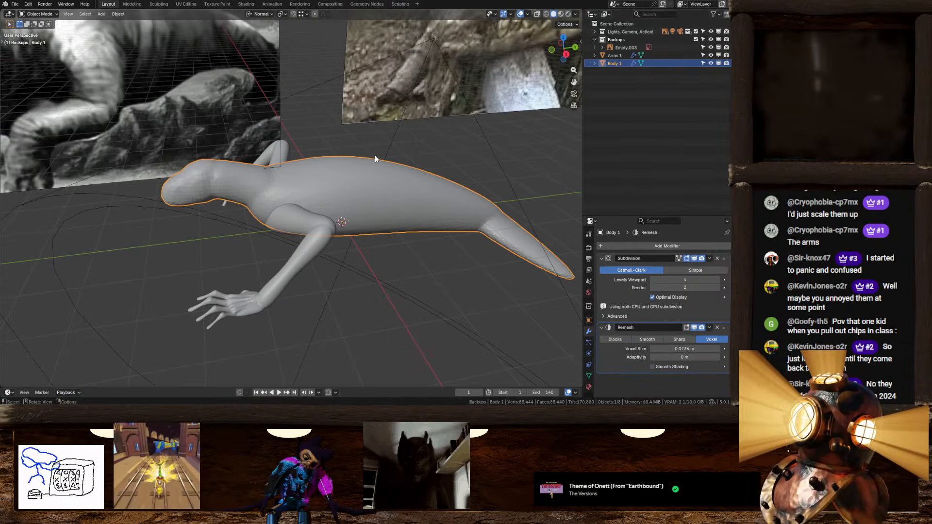
pyautogui.hotkey('ctrl', 'a')
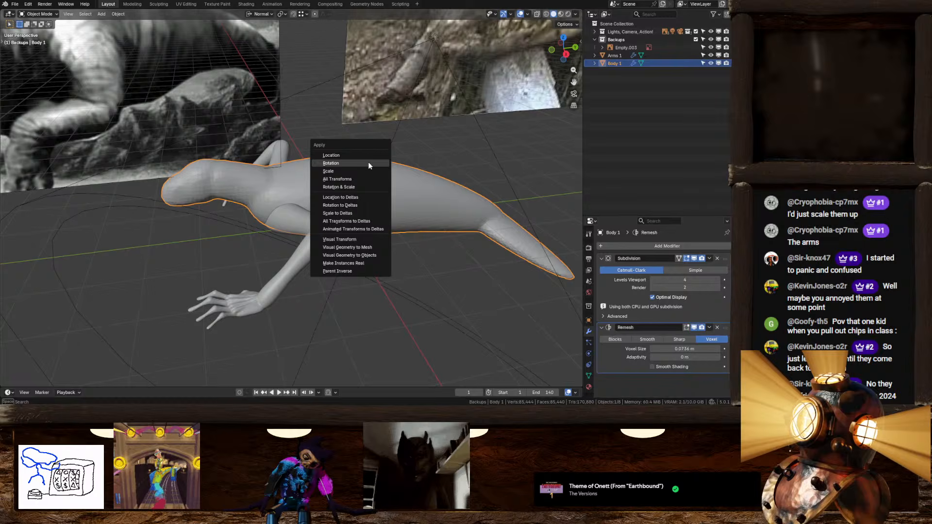
pyautogui.click(336, 165)
pyautogui.moveTo(336, 165); pyautogui.dragTo(400, 154, button='middle')
# Reposition the vertex at the upper shoulder of Body 1's torso and return to Object Mode
pyautogui.press('Tab')
pyautogui.press('g')
pyautogui.click(406, 145)
pyautogui.scroll(4, 310, 155)
pyautogui.moveTo(203, 139); pyautogui.dragTo(228, 139, button='middle')
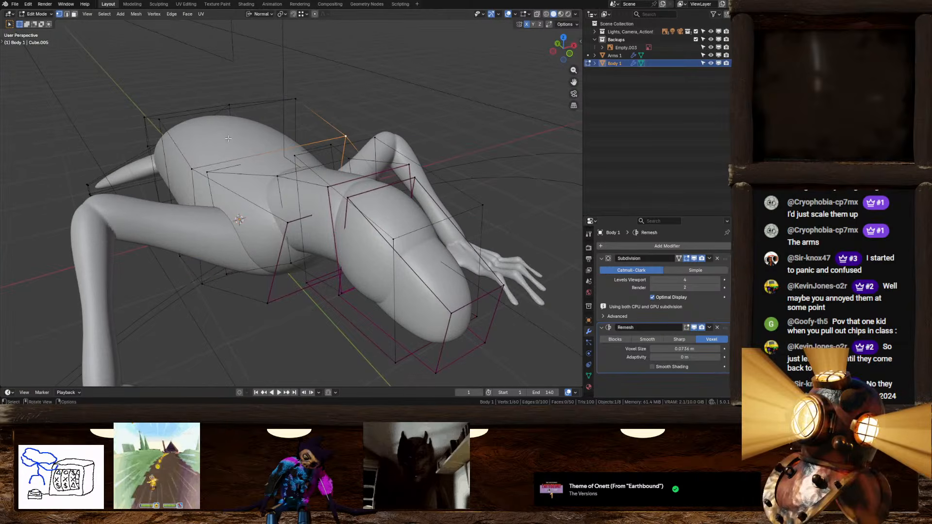
pyautogui.moveTo(199, 172); pyautogui.dragTo(292, 179, button='middle')
pyautogui.press('g')
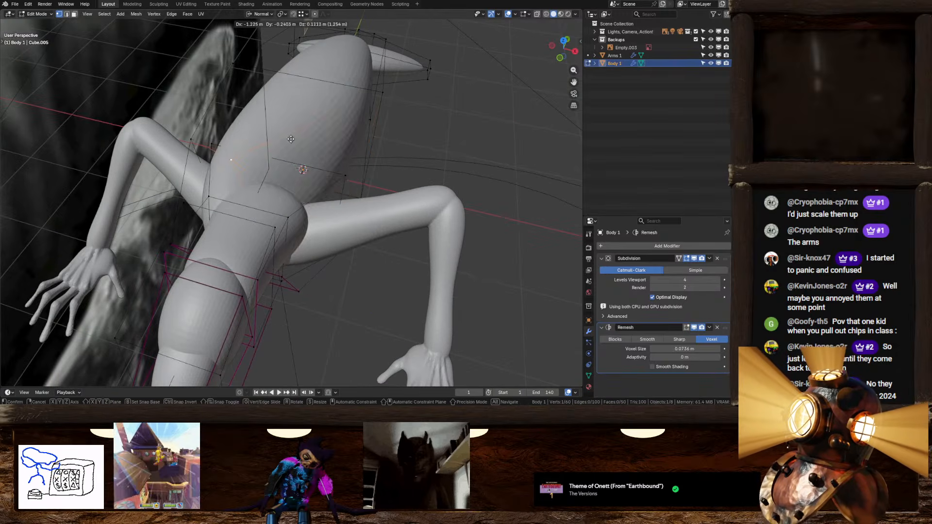
pyautogui.click(358, 194)
pyautogui.press('Tab')
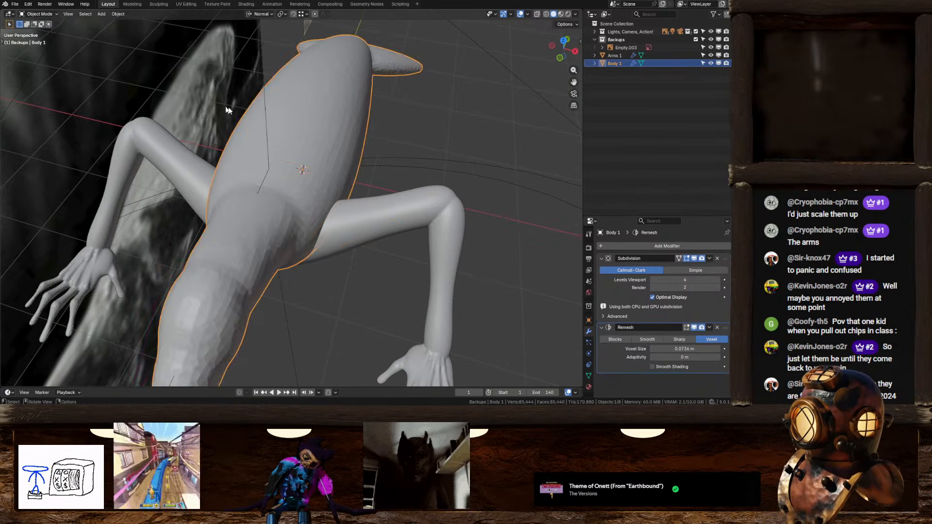
# Symmetrize the entire Body 1 mesh in the -X to +X direction
pyautogui.press('Tab')
pyautogui.press('a')
pyautogui.click(143, 15)
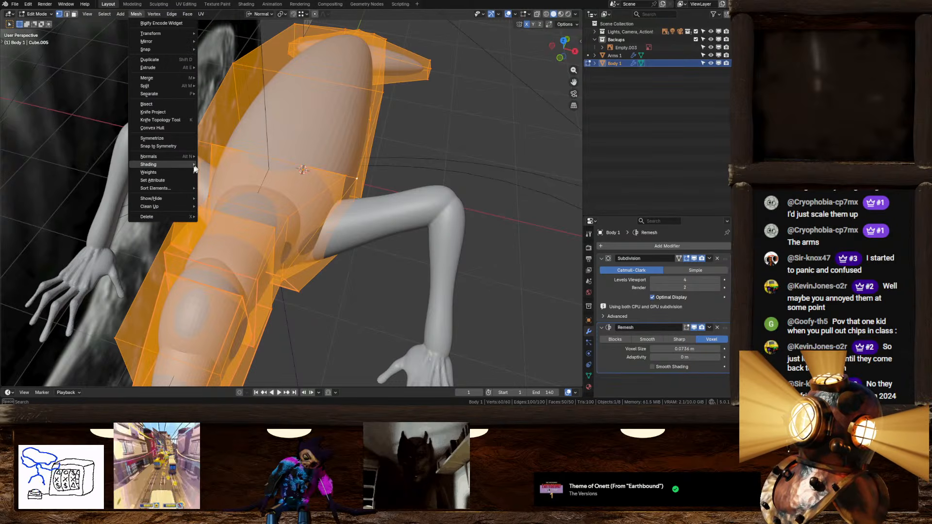
pyautogui.click(159, 139)
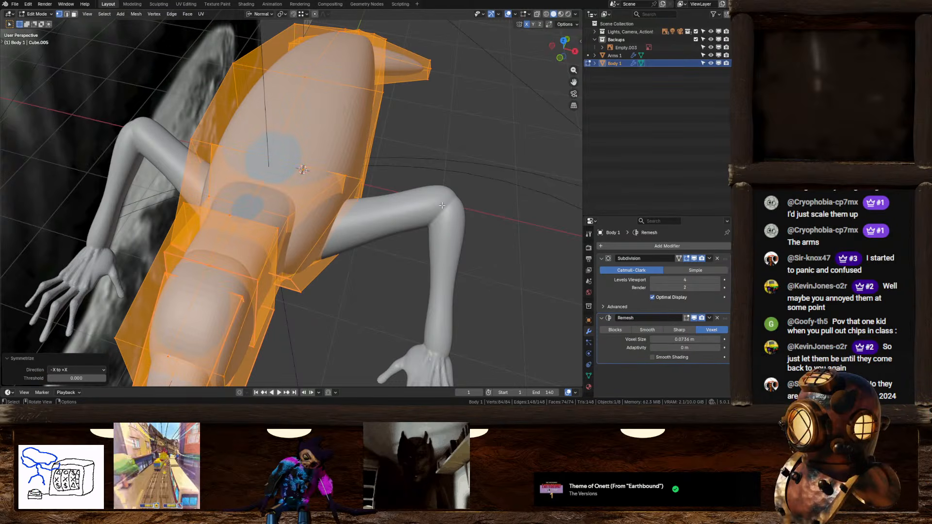
# Undo the Symmetrize operation on Body 1's mesh and select the outer shoulder vertex
pyautogui.moveTo(442, 206); pyautogui.dragTo(428, 115, button='middle')
pyautogui.hotkey('ctrl', 'z')
pyautogui.click(359, 152)
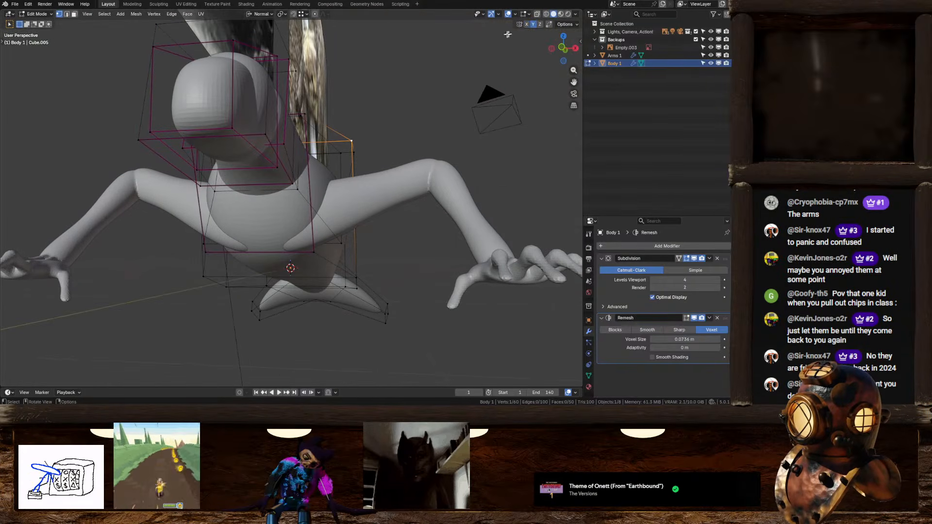
pyautogui.moveTo(508, 34); pyautogui.dragTo(425, 72, button='middle')
pyautogui.press('g')
pyautogui.rightClick(311, 146)
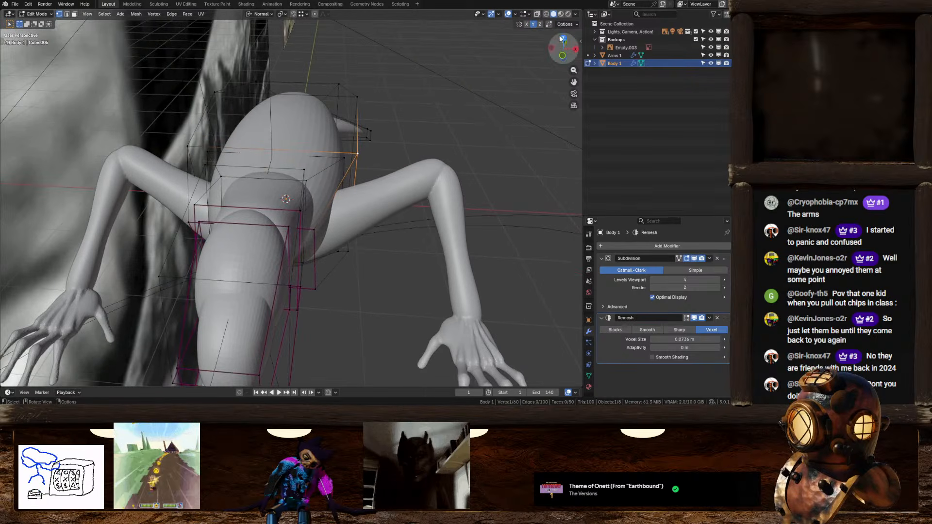
# In front view, scale Body 1's two opposite shoulder vertices to about 0.86 along global X and lower them about 0.074 m
pyautogui.click(566, 55)
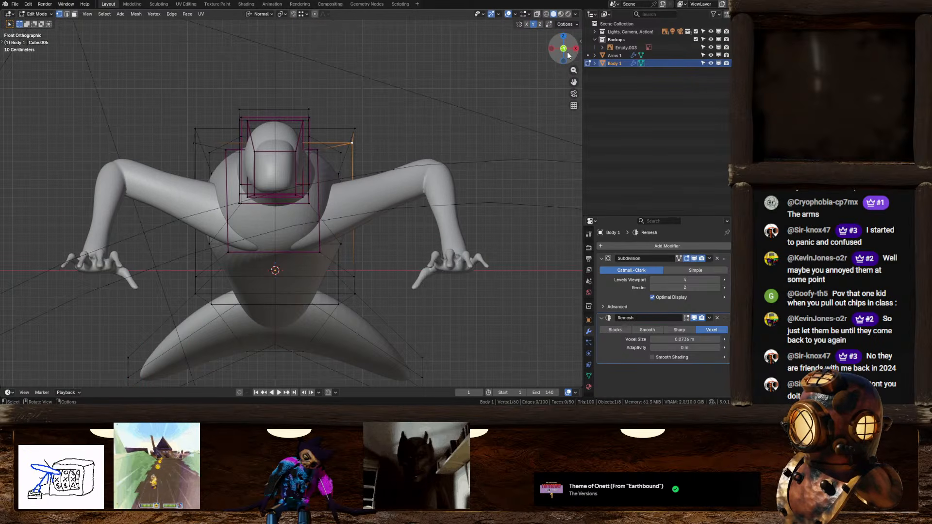
pyautogui.keyDown('shift'); pyautogui.click(194, 143); pyautogui.keyUp('shift')
pyautogui.press('s')
pyautogui.press('x')
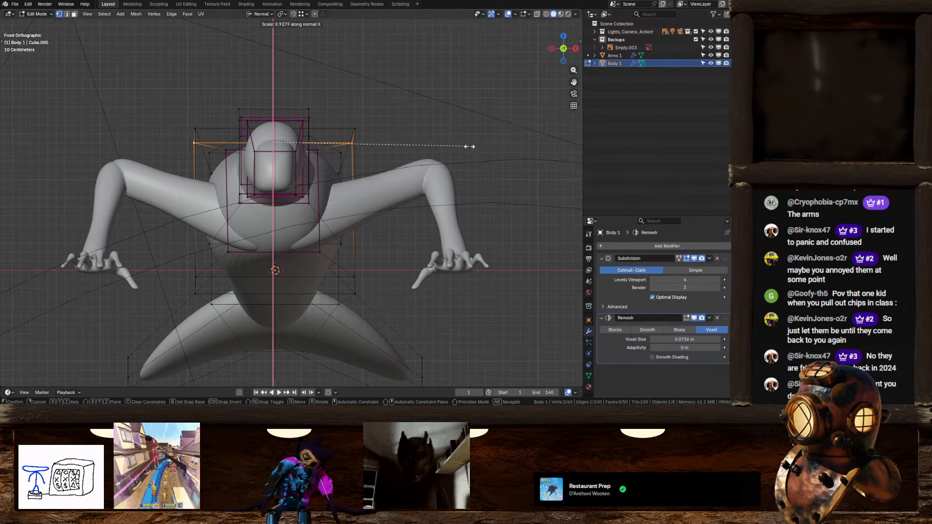
pyautogui.press('x')
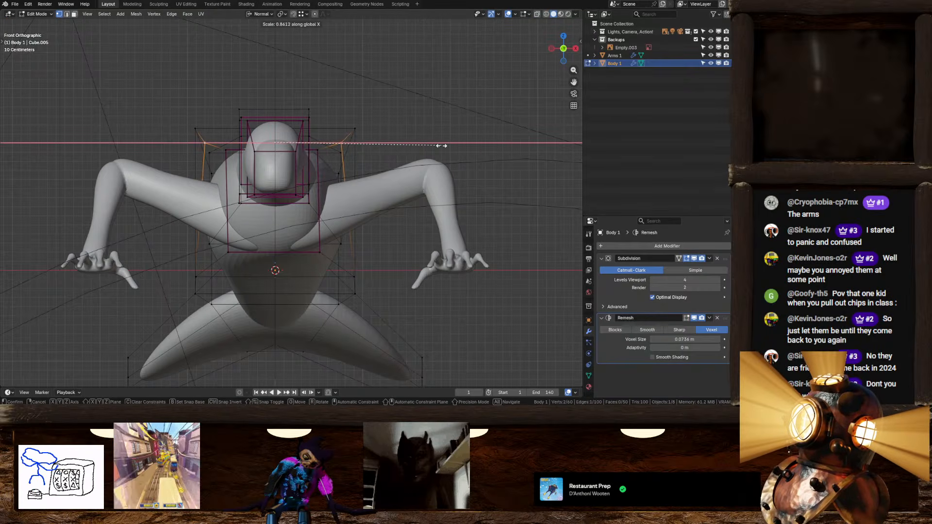
pyautogui.click(441, 145)
pyautogui.press('g')
pyautogui.press('z')
pyautogui.click(442, 152)
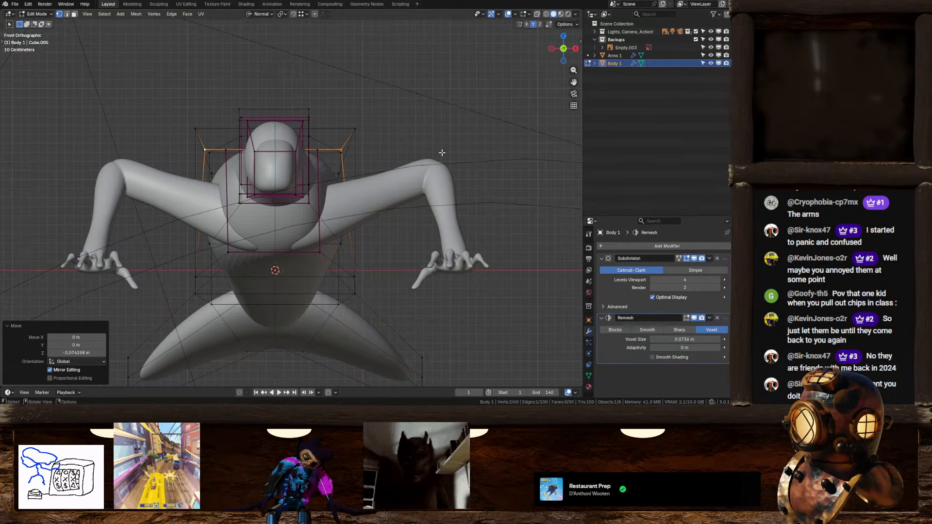
# Scale the topmost outer pair of torso vertices to 0.932 along global X, lower them about 0.04 m and return to Object Mode
pyautogui.keyDown('alt'); pyautogui.click(356, 128); pyautogui.keyUp('alt')
pyautogui.hotkey('alt', 'a')
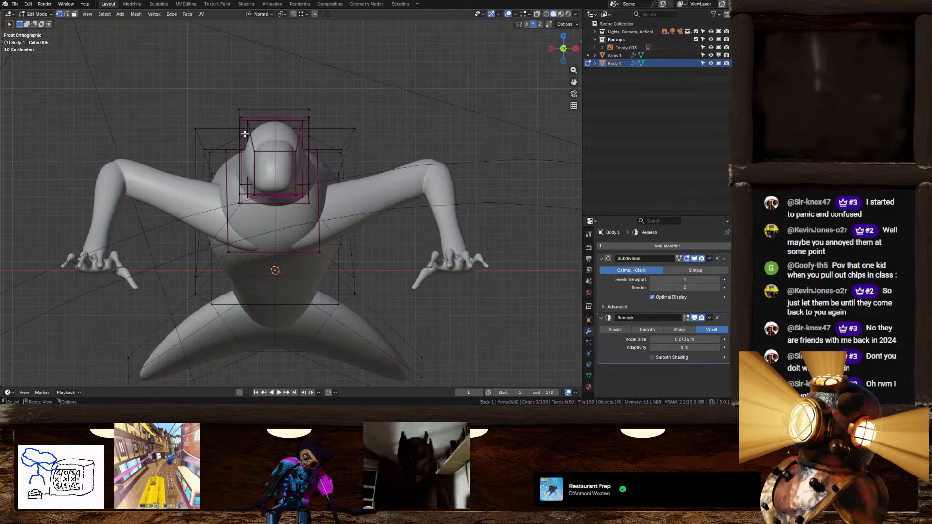
pyautogui.click(195, 127)
pyautogui.keyDown('shift'); pyautogui.click(356, 128); pyautogui.keyUp('shift')
pyautogui.press('s')
pyautogui.press('x')
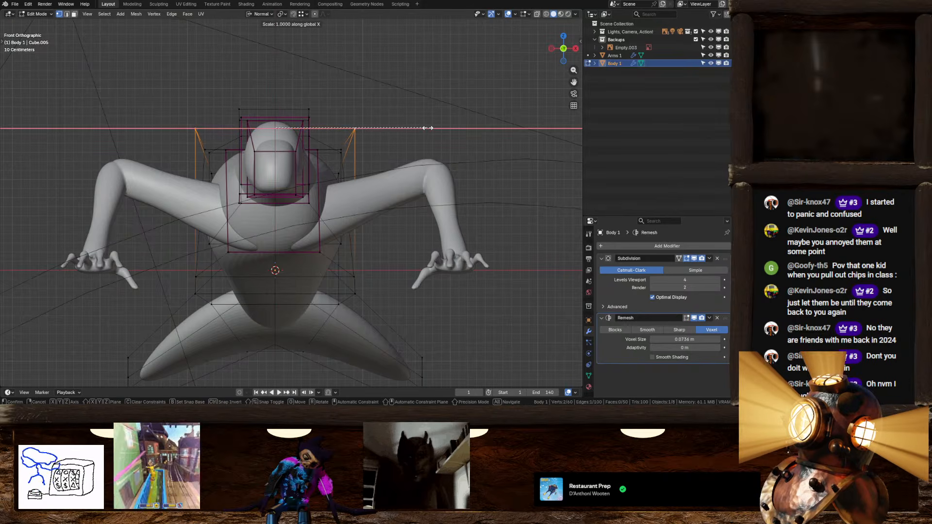
pyautogui.click(417, 127)
pyautogui.press('g')
pyautogui.press('z')
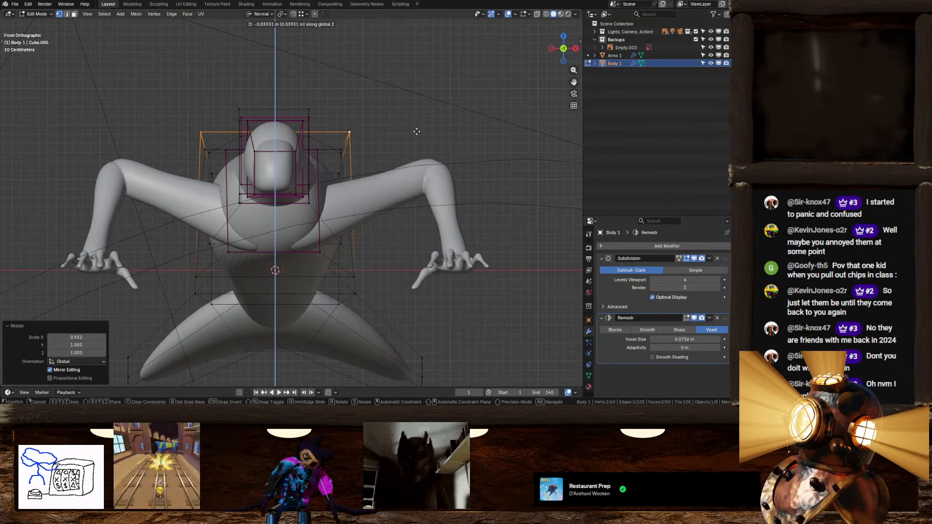
pyautogui.click(417, 133)
pyautogui.moveTo(416, 134); pyautogui.dragTo(354, 265, button='middle')
pyautogui.press('Tab')
# Save the file and move Empty.003 from the Backups collection into the Lights, Camera, Action! collection
pyautogui.click(315, 247)
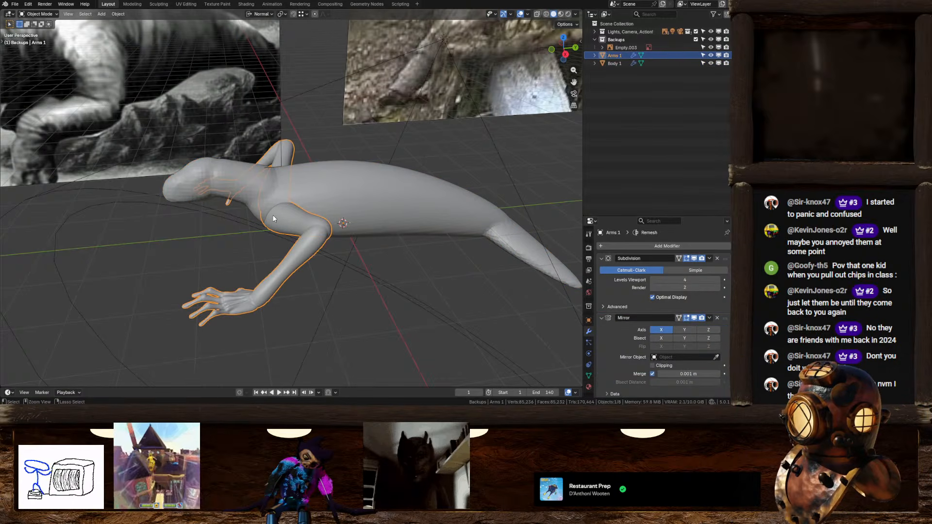
pyautogui.hotkey('ctrl', 's')
pyautogui.moveTo(622, 48); pyautogui.dragTo(628, 30)
# Duplicate Arms 1 and Body 1 in place, storing the copies in the Backups collection and excluding that collection from the view layer
pyautogui.click(617, 55)
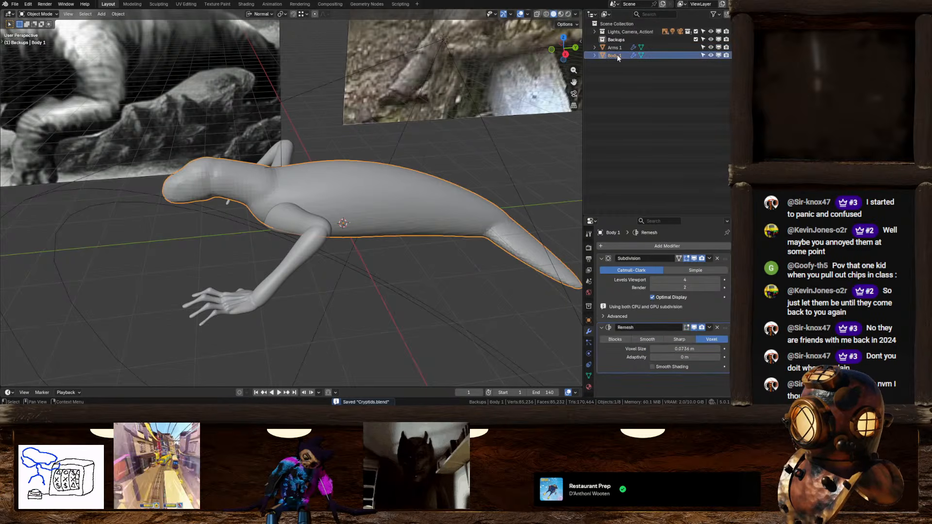
pyautogui.keyDown('shift'); pyautogui.click(616, 48); pyautogui.keyUp('shift')
pyautogui.moveTo(286, 206); pyautogui.dragTo(338, 168, button='middle')
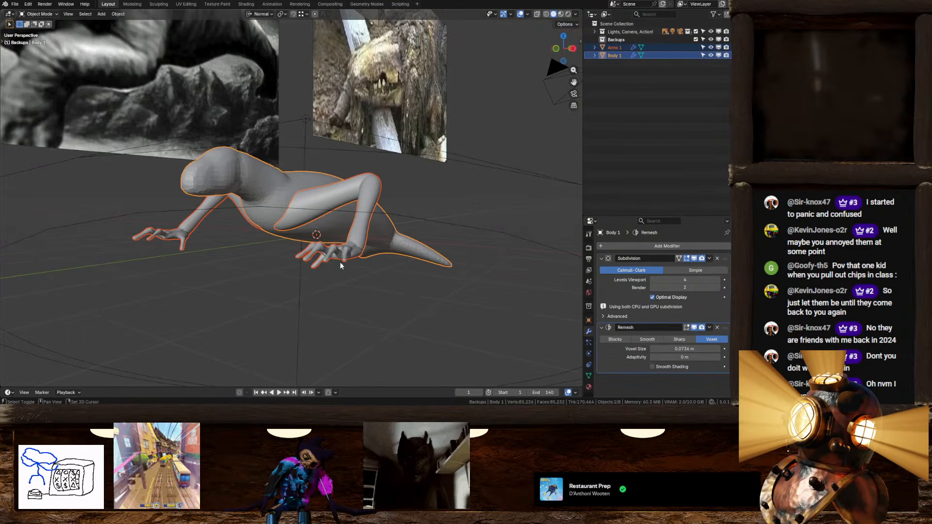
pyautogui.hotkey('shift', 'd')
pyautogui.press('Escape')
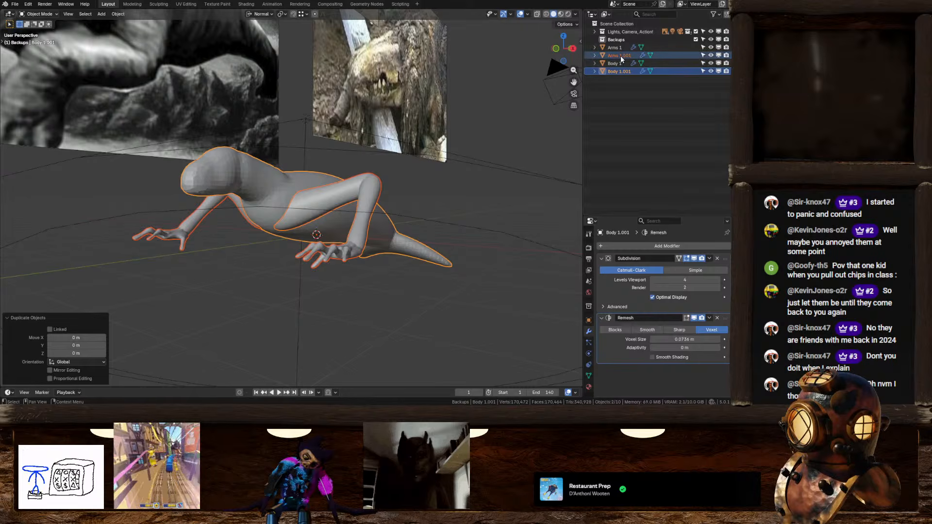
pyautogui.moveTo(621, 56); pyautogui.dragTo(618, 41)
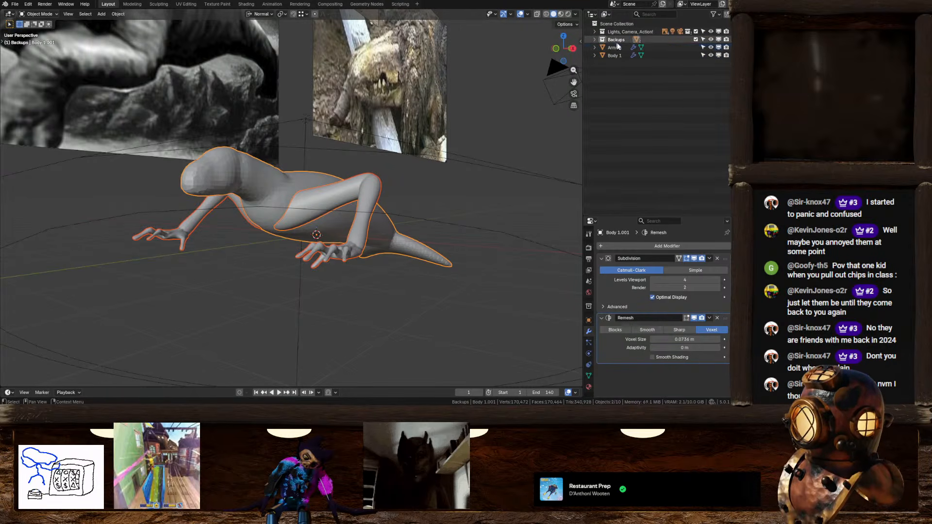
pyautogui.click(696, 40)
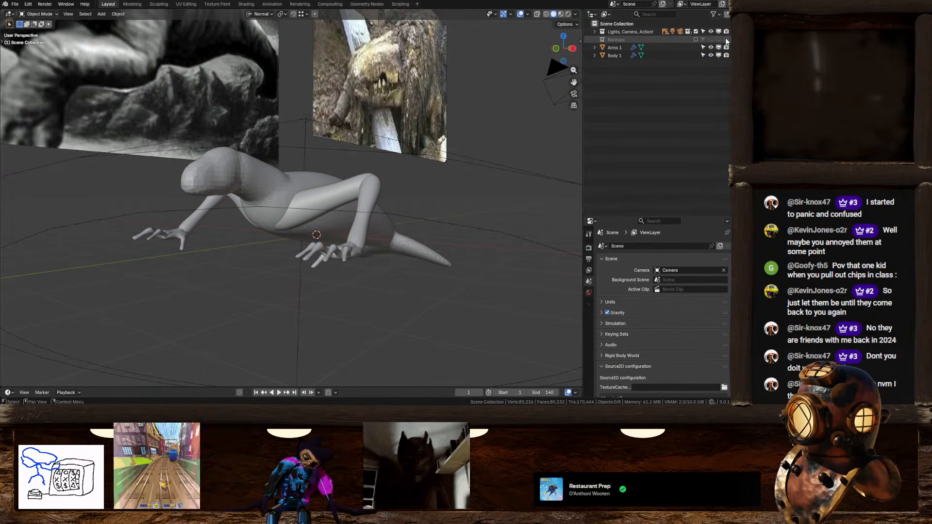
# Hide Arms 1 in both the viewport and renders, and make Body 1 the selected object
pyautogui.click(614, 48)
pyautogui.moveTo(342, 207)
pyautogui.mouseDown(button='middle')
pyautogui.moveTo(370, 194)
pyautogui.moveTo(331, 197)
pyautogui.mouseUp(button='middle')
pyautogui.click(712, 47)
pyautogui.click(727, 47)
pyautogui.click(332, 197)
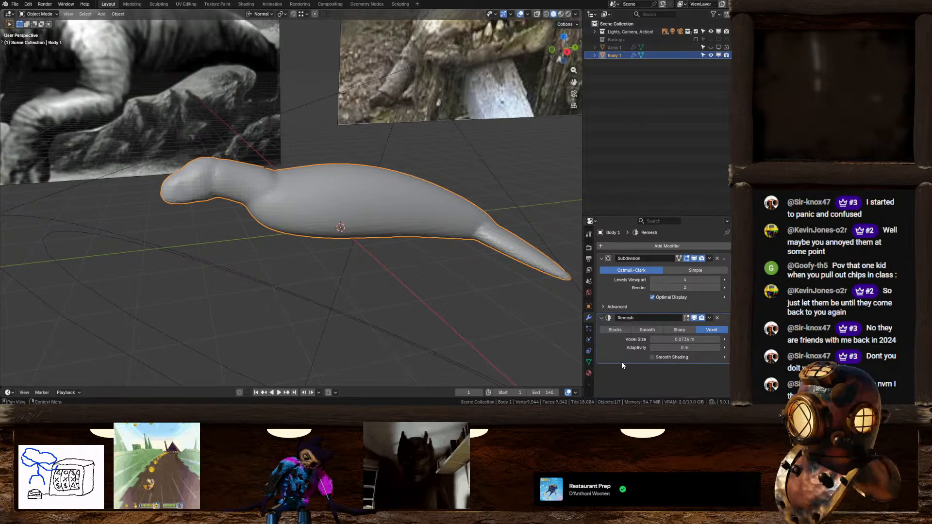
# Save the file and apply Body 1's Subdivision and Remesh modifiers
pyautogui.click(614, 279)
pyautogui.hotkey('ctrl', 's')
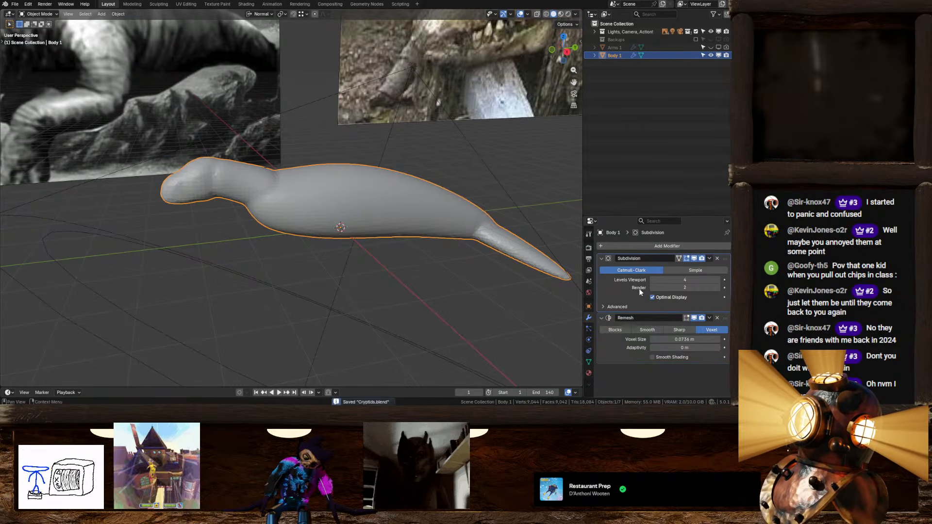
pyautogui.hotkey('ctrl', 'a')
pyautogui.hotkey('ctrl', 'a')
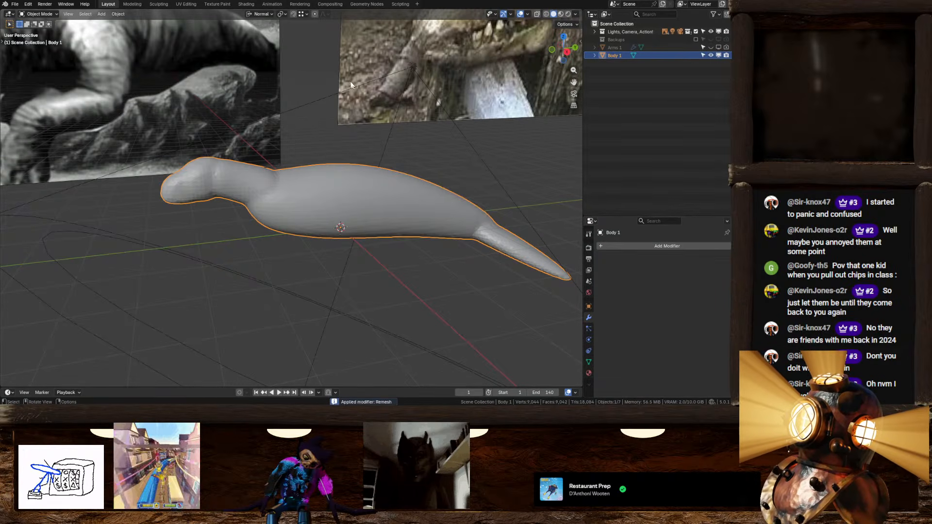
# Switch to the Sculpting workspace and compare Body 1's head and side profile with the reference images
pyautogui.click(159, 4)
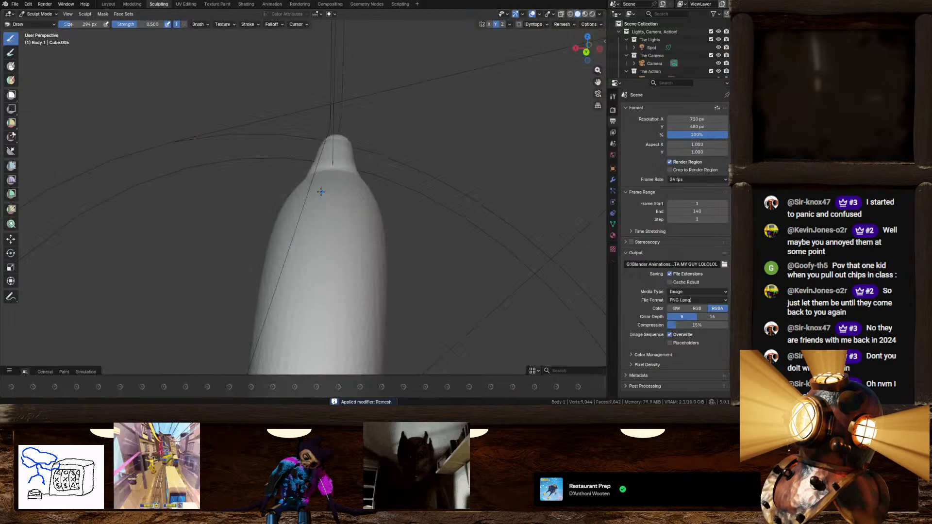
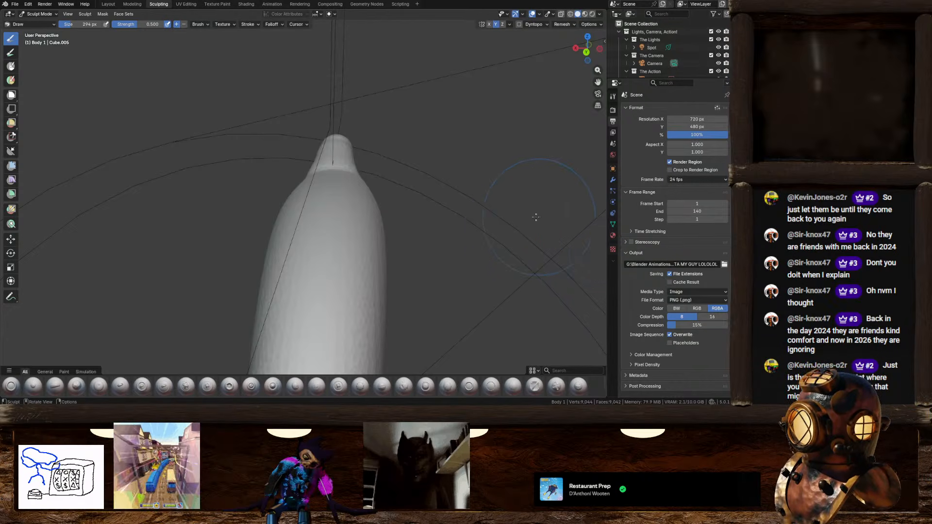
pyautogui.moveTo(536, 217)
pyautogui.mouseDown(button='middle')
pyautogui.moveTo(512, 182)
pyautogui.moveTo(505, 201)
pyautogui.mouseUp(button='middle')
pyautogui.moveTo(585, 54)
pyautogui.mouseDown(button='middle')
pyautogui.moveTo(316, 223)
pyautogui.moveTo(340, 272)
pyautogui.moveTo(366, 210)
pyautogui.moveTo(301, 277)
pyautogui.moveTo(385, 291)
pyautogui.moveTo(358, 255)
pyautogui.moveTo(422, 229)
pyautogui.mouseUp(button='middle')
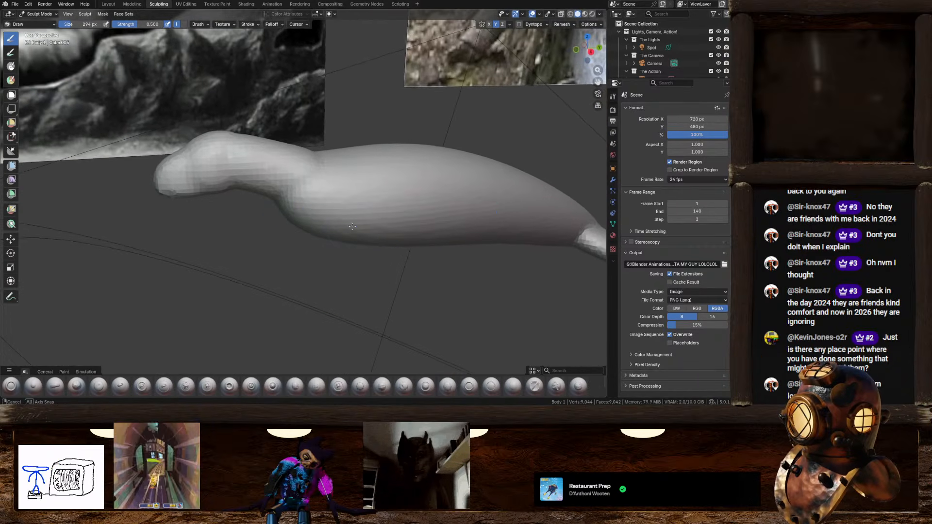
pyautogui.moveTo(437, 195); pyautogui.dragTo(356, 208, button='middle')
pyautogui.scroll(6, 356, 209)
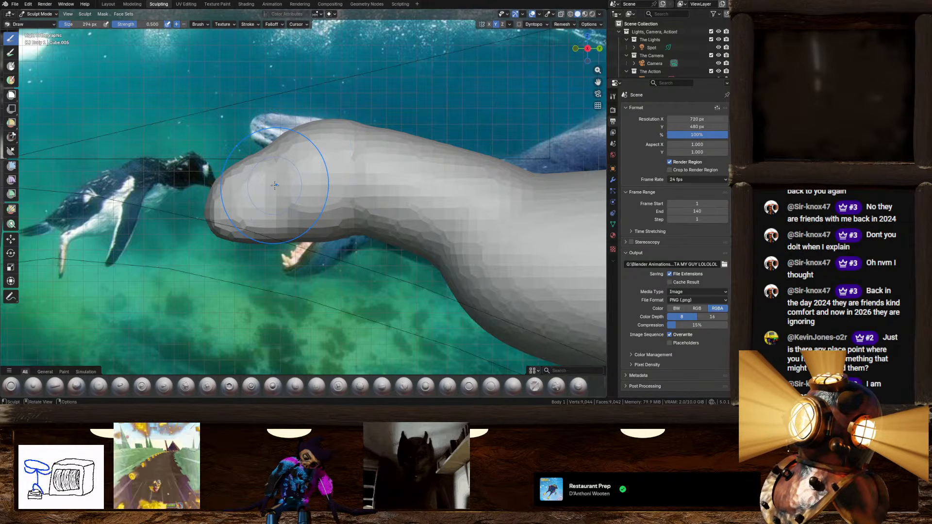
pyautogui.scroll(-6, 297, 165)
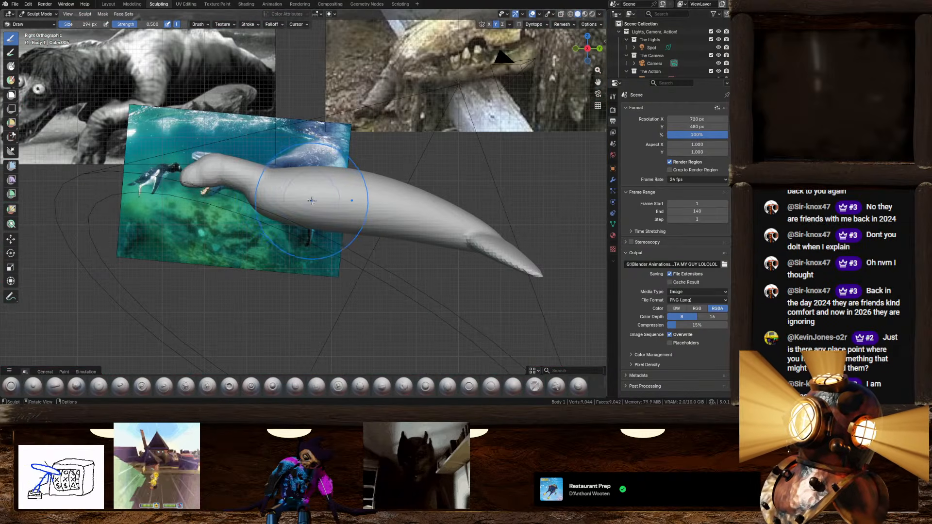
pyautogui.moveTo(312, 200)
pyautogui.mouseDown(button='middle')
pyautogui.moveTo(334, 262)
pyautogui.moveTo(268, 262)
pyautogui.moveTo(284, 223)
pyautogui.mouseUp(button='middle')
# Test a Buttons and Rivets brush stroke on Body 1's upper back and set the sculpt symmetry to the X axis
pyautogui.click(79, 389)
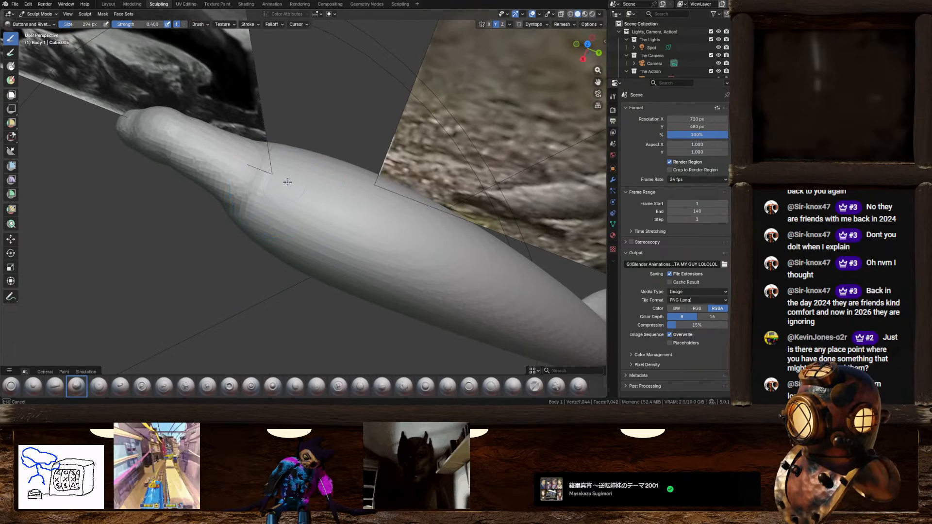
pyautogui.moveTo(287, 182)
pyautogui.mouseDown()
pyautogui.moveTo(356, 200)
pyautogui.moveTo(347, 218)
pyautogui.mouseUp()
pyautogui.moveTo(348, 219); pyautogui.dragTo(364, 184, button='middle')
pyautogui.scroll(-3, 400, 141)
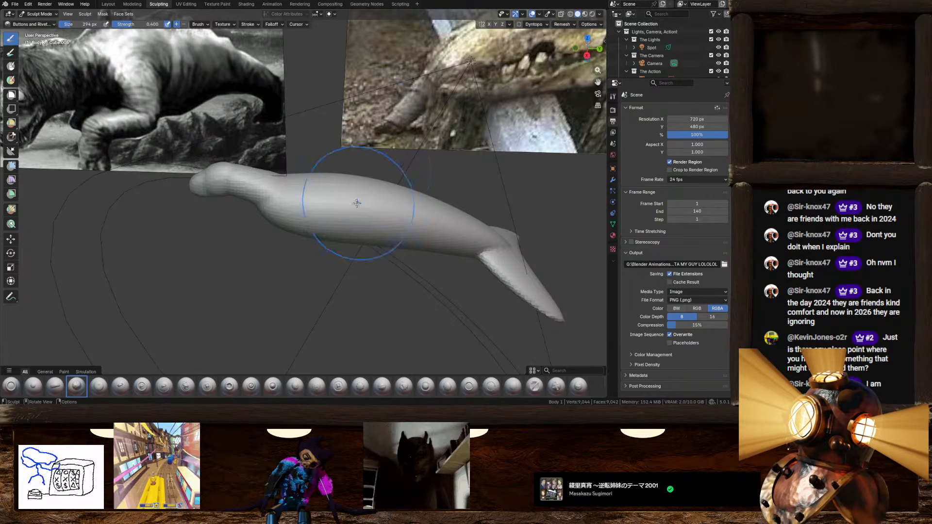
pyautogui.scroll(4, 356, 204)
pyautogui.moveTo(307, 167); pyautogui.dragTo(324, 232, button='middle')
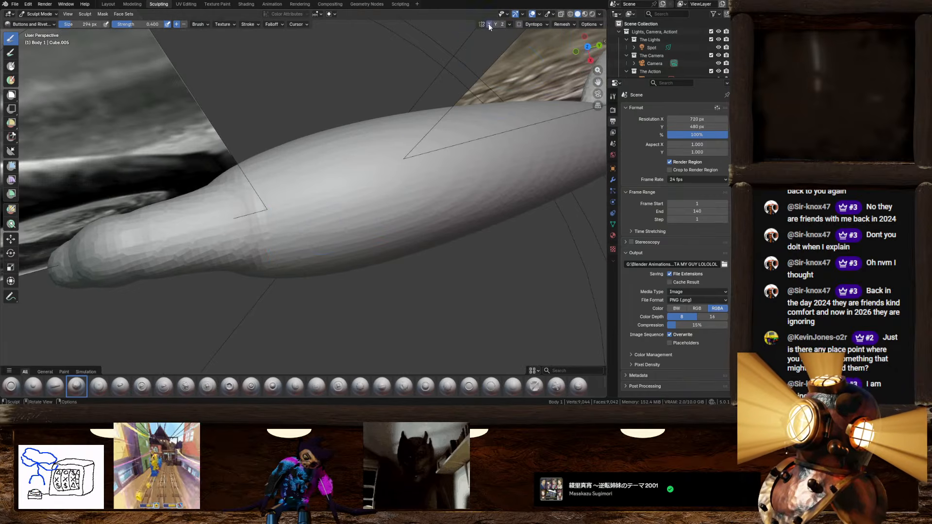
# Try Buttons and Rivets brush strokes along Body 1's neck, back and flank, and undo them
pyautogui.moveTo(251, 208)
pyautogui.mouseDown()
pyautogui.moveTo(371, 183)
pyautogui.moveTo(399, 163)
pyautogui.mouseUp()
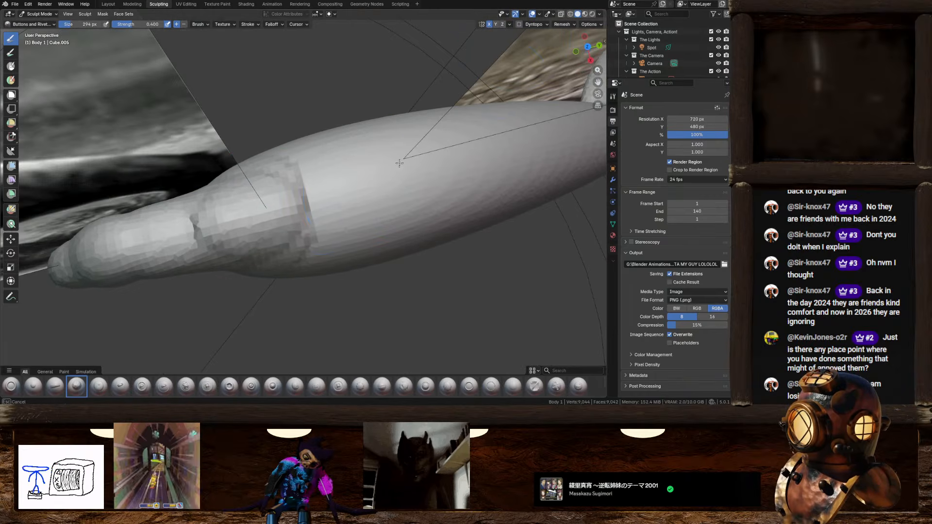
pyautogui.scroll(-4, 333, 206)
pyautogui.moveTo(333, 205); pyautogui.dragTo(303, 160, button='middle')
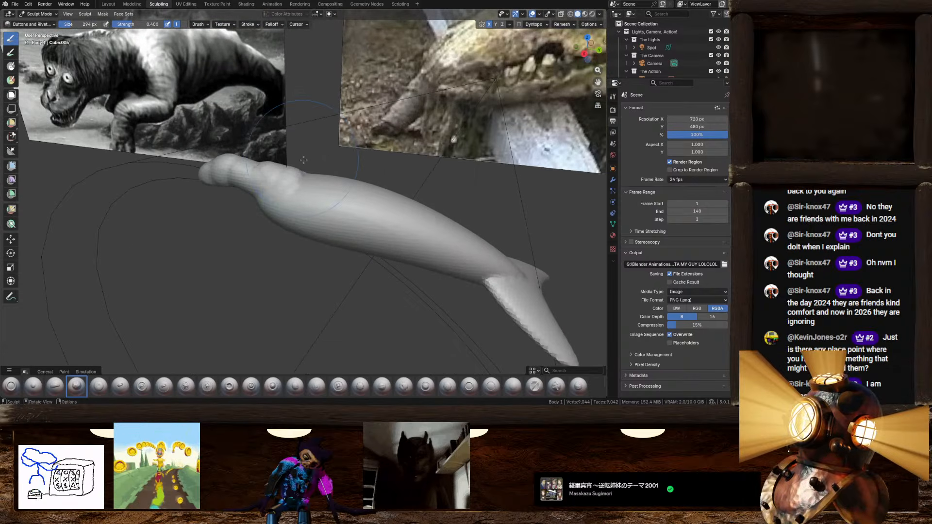
pyautogui.moveTo(349, 208); pyautogui.dragTo(520, 210)
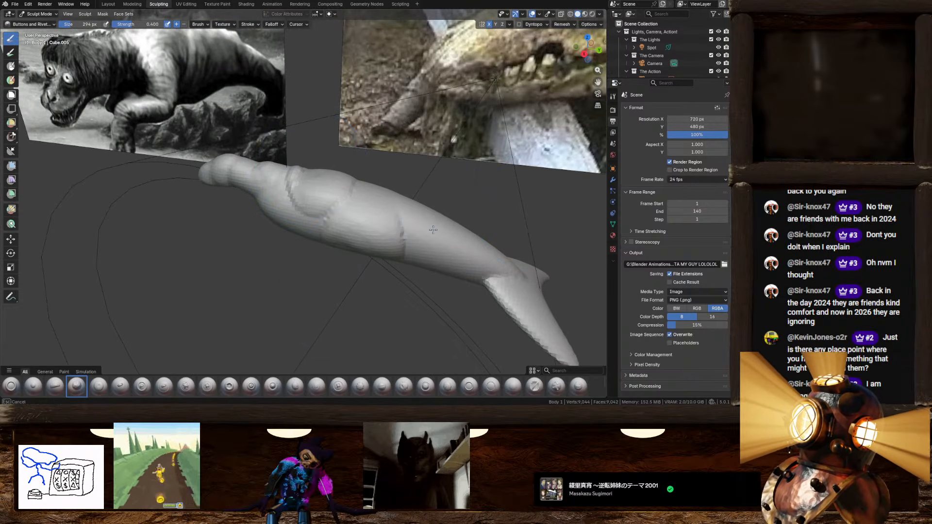
pyautogui.moveTo(437, 232)
pyautogui.mouseDown(button='middle')
pyautogui.moveTo(506, 260)
pyautogui.moveTo(284, 298)
pyautogui.mouseUp(button='middle')
pyautogui.hotkey('ctrl', 'z')
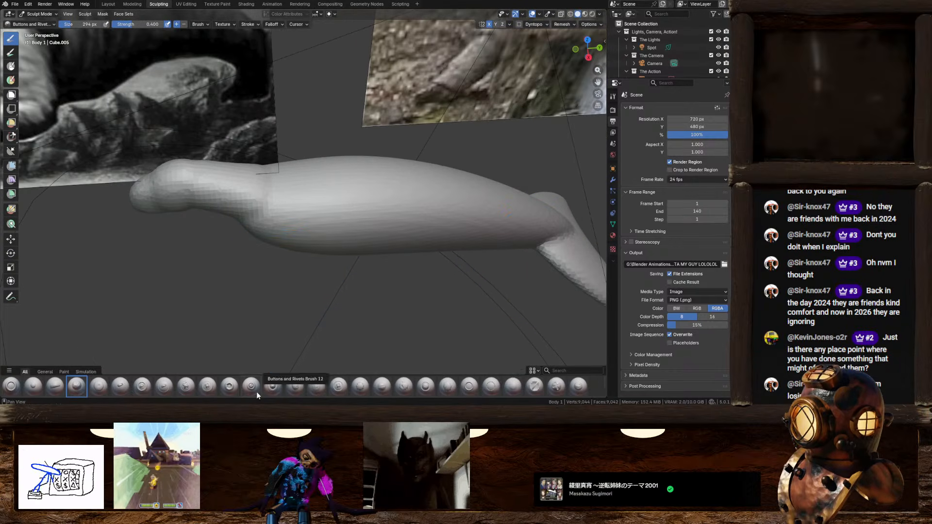
# In top view, sculpt a row of spine bumps along the centre line of Body 1's back with the Blob brush at 0.500 strength
pyautogui.click(45, 371)
pyautogui.click(8, 393)
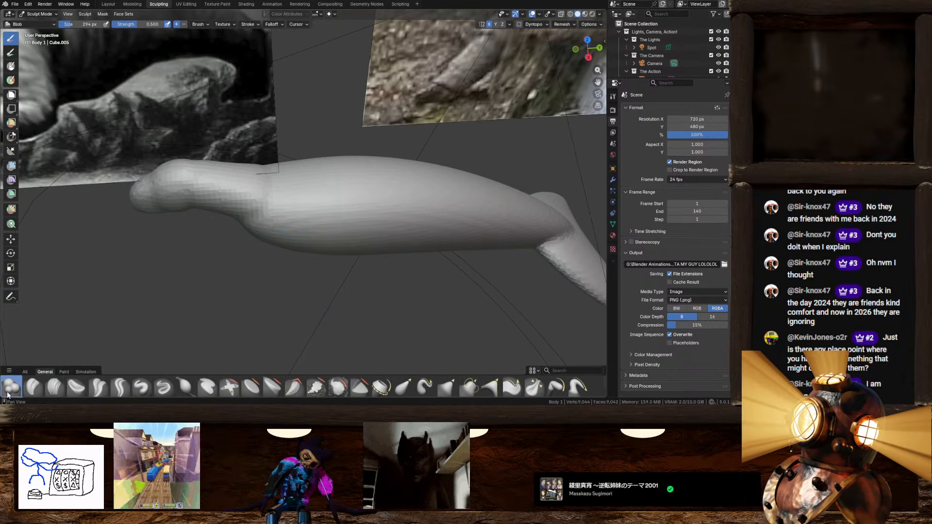
pyautogui.click(588, 38)
pyautogui.moveTo(314, 261)
pyautogui.keyDown('shift'); pyautogui.mouseDown(button='middle')
pyautogui.moveTo(321, 125)
pyautogui.moveTo(309, 269)
pyautogui.mouseUp(button='middle'); pyautogui.keyUp('shift')
pyautogui.scroll(3, 308, 269)
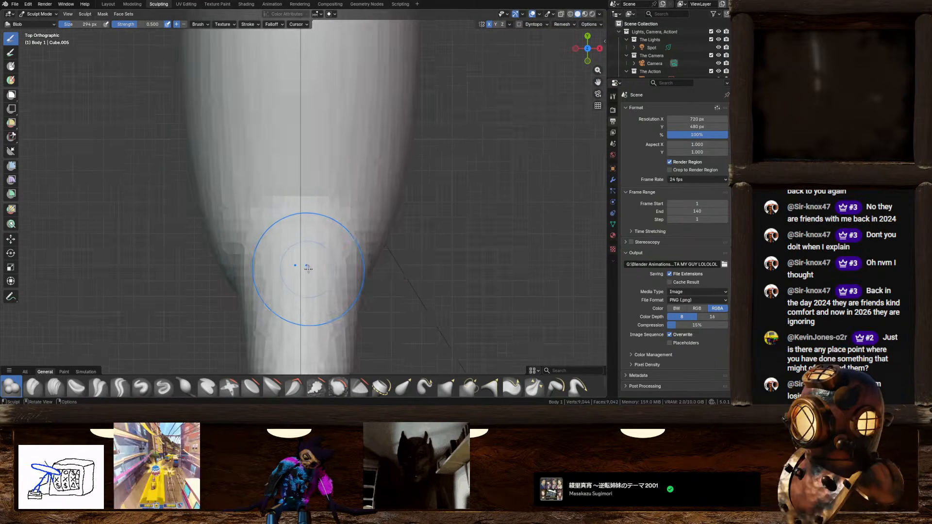
pyautogui.scroll(2, 296, 248)
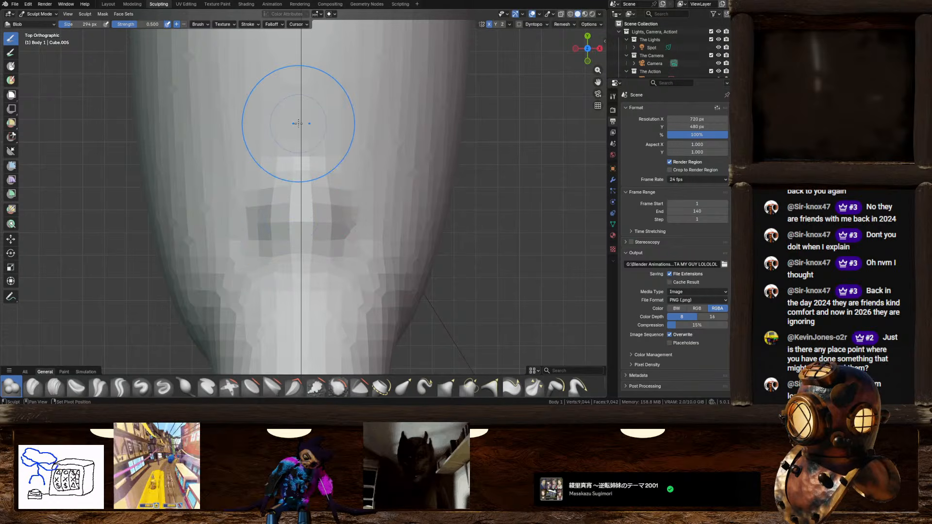
pyautogui.moveTo(298, 123); pyautogui.dragTo(300, 102)
pyautogui.keyDown('shift'); pyautogui.moveTo(300, 100); pyautogui.dragTo(302, 235, button='middle'); pyautogui.keyUp('shift')
pyautogui.moveTo(303, 180); pyautogui.dragTo(307, 139)
pyautogui.keyDown('shift'); pyautogui.moveTo(306, 138); pyautogui.dragTo(311, 238, button='middle'); pyautogui.keyUp('shift')
pyautogui.moveTo(312, 209); pyautogui.dragTo(310, 127)
pyautogui.keyDown('shift'); pyautogui.moveTo(340, 138); pyautogui.dragTo(346, 174, button='middle'); pyautogui.keyUp('shift')
pyautogui.moveTo(312, 135); pyautogui.dragTo(314, 113)
pyautogui.keyDown('shift'); pyautogui.moveTo(326, 112); pyautogui.dragTo(326, 174, button='middle'); pyautogui.keyUp('shift')
pyautogui.moveTo(314, 110); pyautogui.dragTo(313, 80)
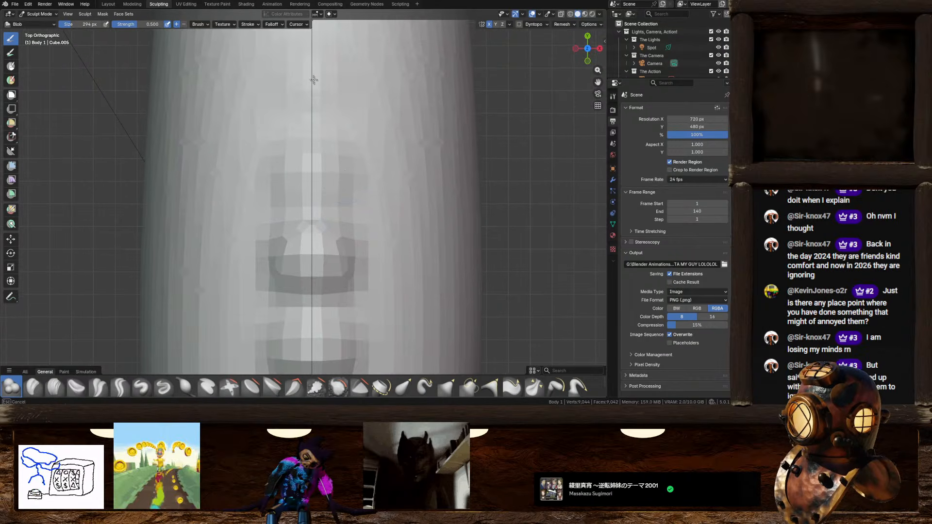
pyautogui.moveTo(341, 138)
pyautogui.mouseDown(button='middle')
pyautogui.moveTo(309, 194)
pyautogui.moveTo(321, 180)
pyautogui.mouseUp(button='middle')
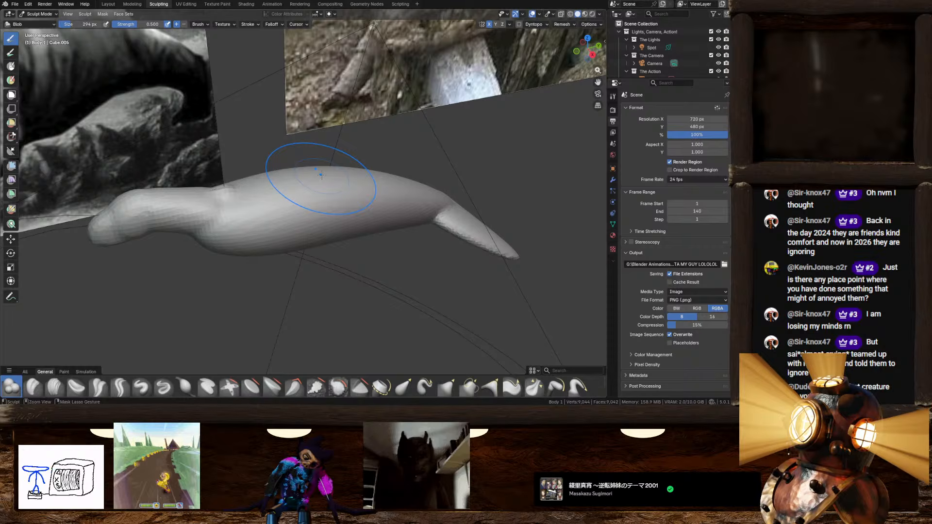
# Return to the Layout workspace and undo Body 1's changes back to its unapplied Subdivision and Remesh modifiers
pyautogui.click(109, 4)
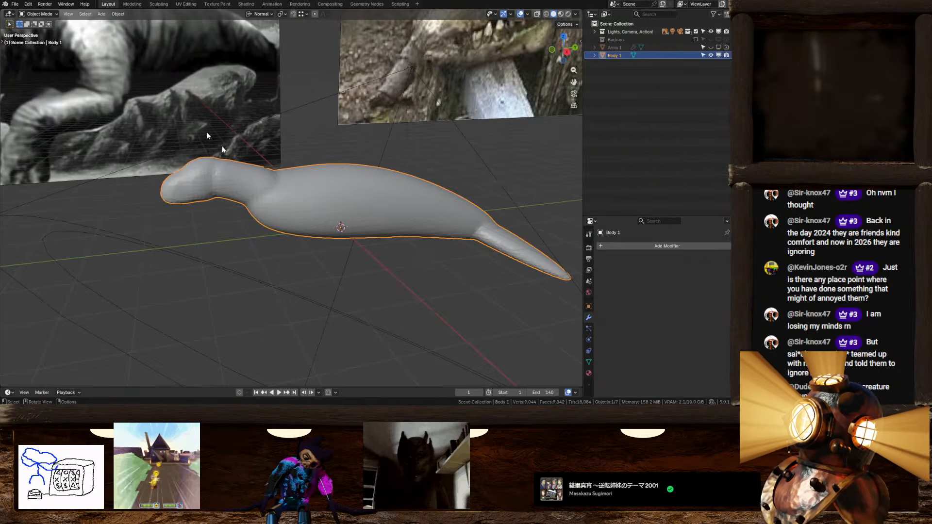
pyautogui.scroll(3, 294, 220)
pyautogui.hotkey('ctrl', 'z')
pyautogui.hotkey('ctrl', 'z')
pyautogui.hotkey('ctrl', 'z')
pyautogui.hotkey('ctrl', 'z')
pyautogui.hotkey('ctrl', 'z')
pyautogui.hotkey('ctrl', 'z')
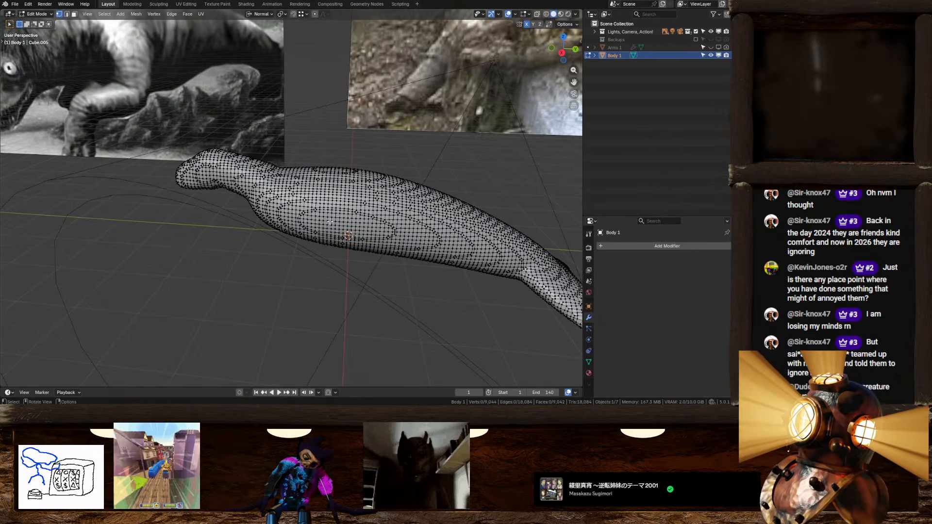
pyautogui.hotkey('ctrl', 'z')
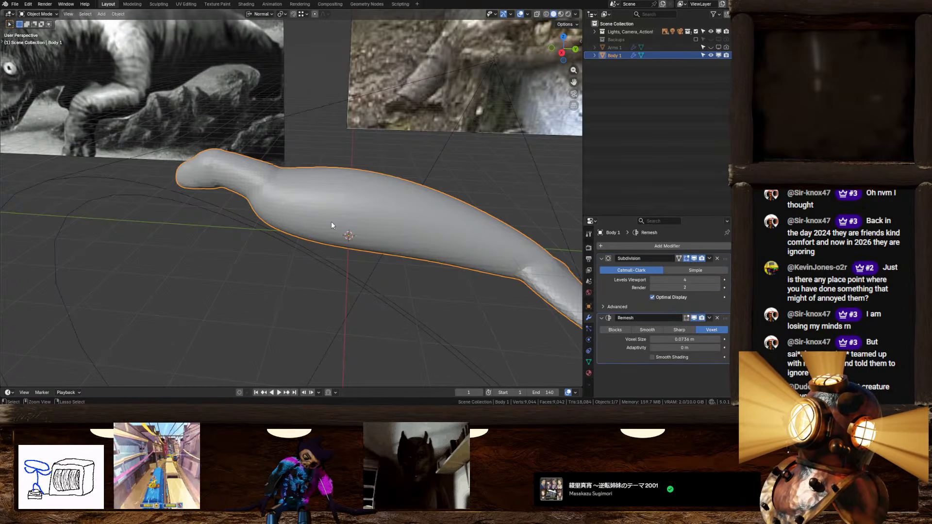
pyautogui.scroll(-3, 331, 221)
pyautogui.hotkey('shift', 'a')
pyautogui.moveTo(298, 190)
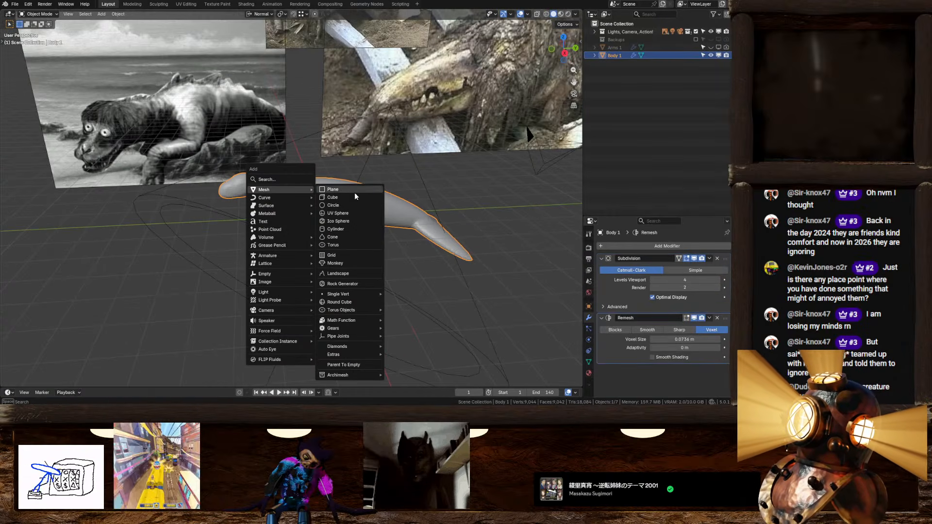
pyautogui.click(334, 197)
pyautogui.scroll(3, 369, 229)
pyautogui.hotkey('ctrl', 'z')
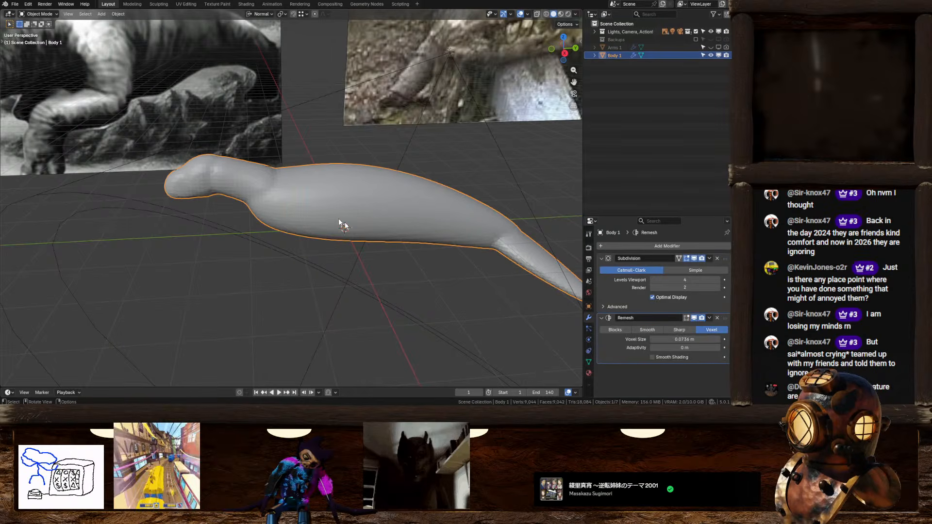
# Add a 2 m cube inside Body 1's mesh in Edit Mode and view it from the right in orthographic view
pyautogui.press('Tab')
pyautogui.hotkey('shift', 'a')
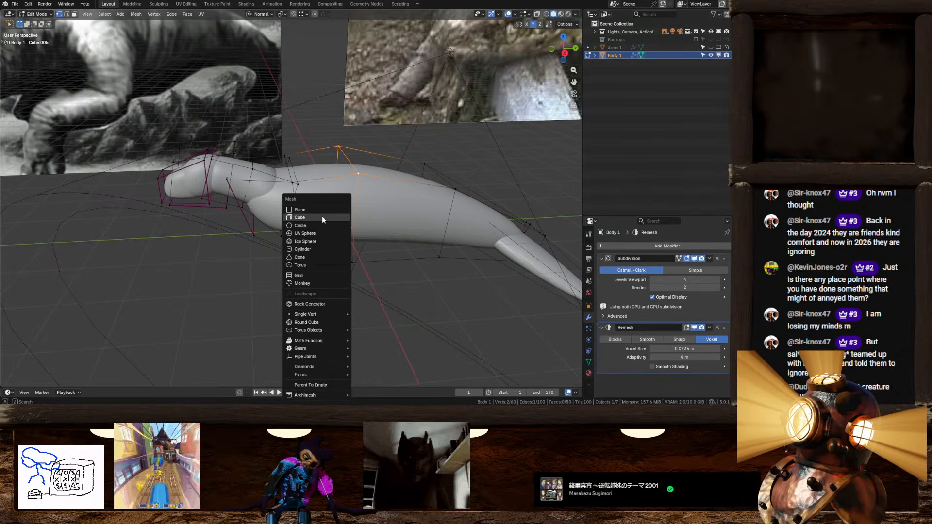
pyautogui.click(322, 216)
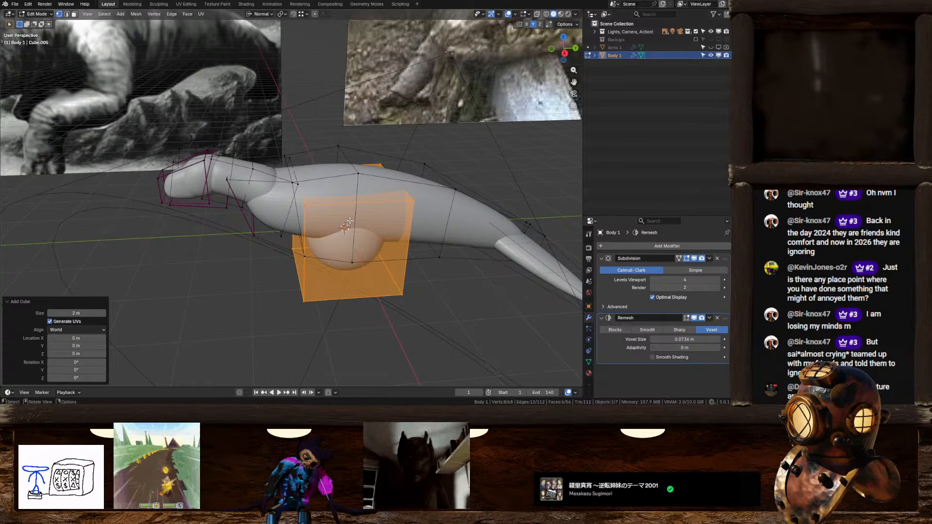
pyautogui.scroll(-5, 350, 220)
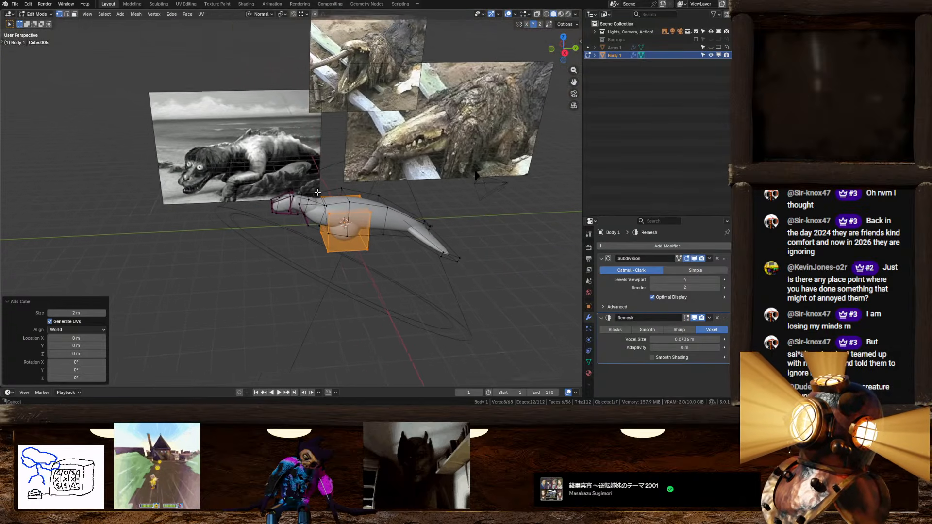
pyautogui.scroll(2, 328, 198)
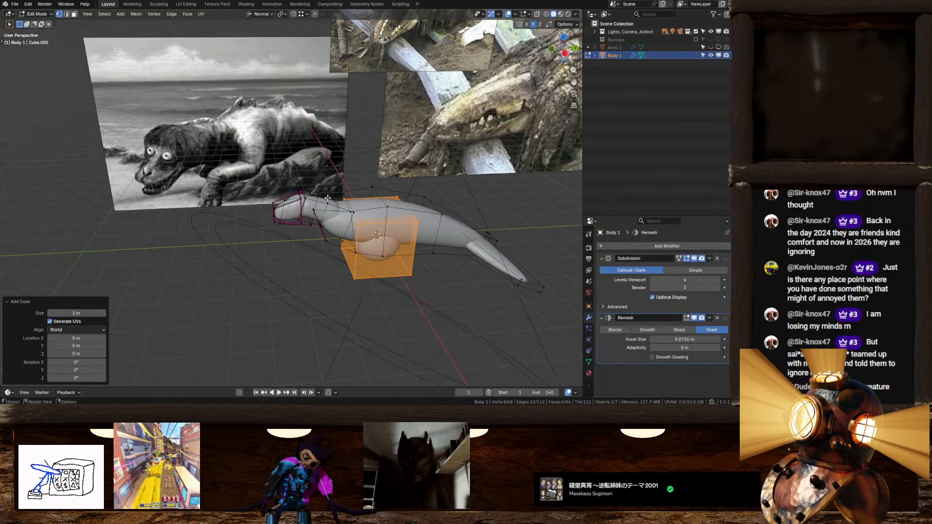
pyautogui.click(564, 54)
pyautogui.scroll(3, 379, 204)
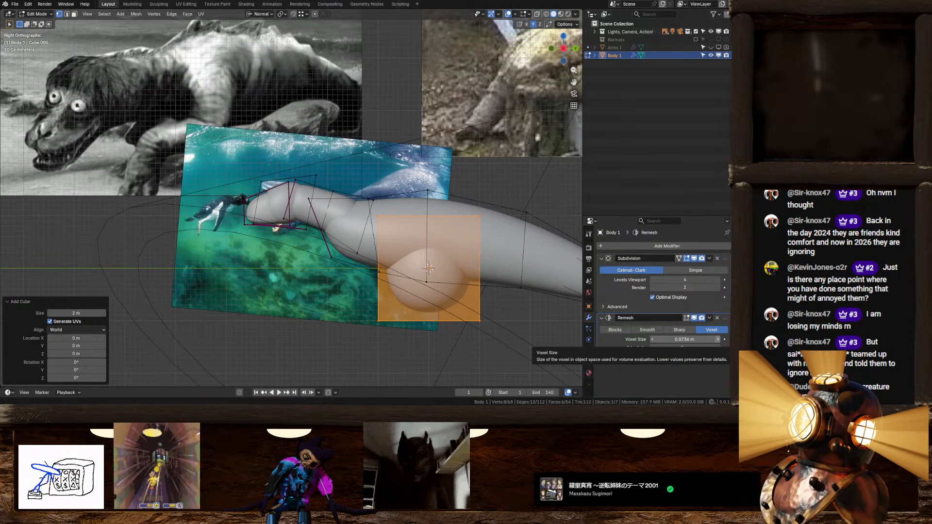
# Switch to the browser and examine the top-view sketches in the Cryptid Wiki's Antarctic Godzilla gallery
pyautogui.hotkey('alt', 'Tab')
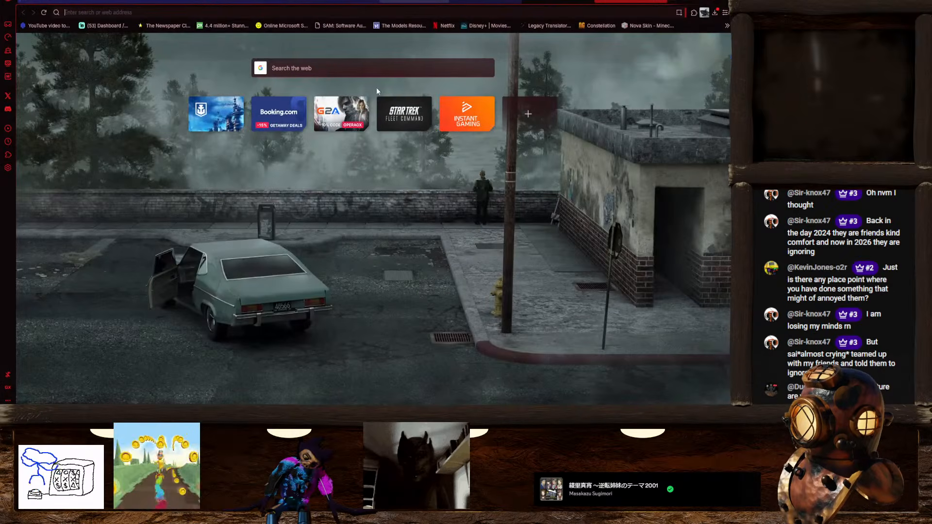
pyautogui.click(85, 22)
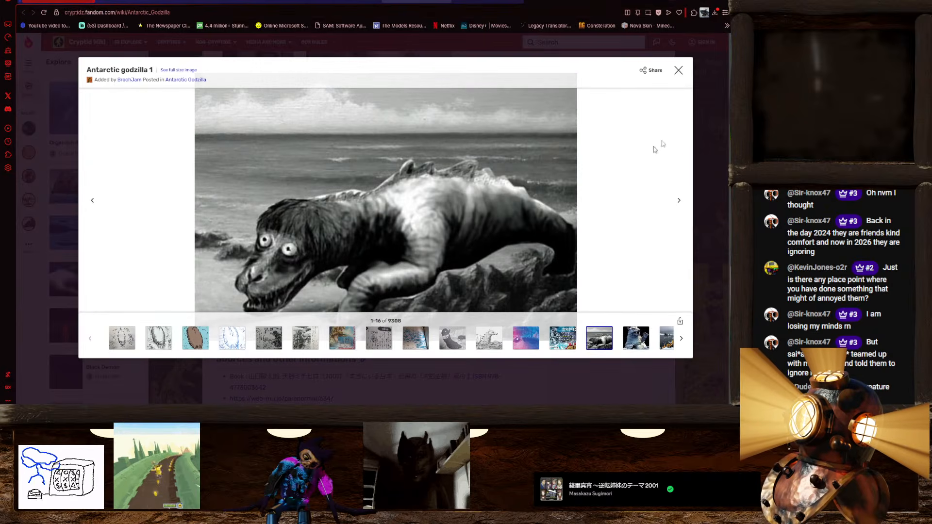
pyautogui.click(678, 72)
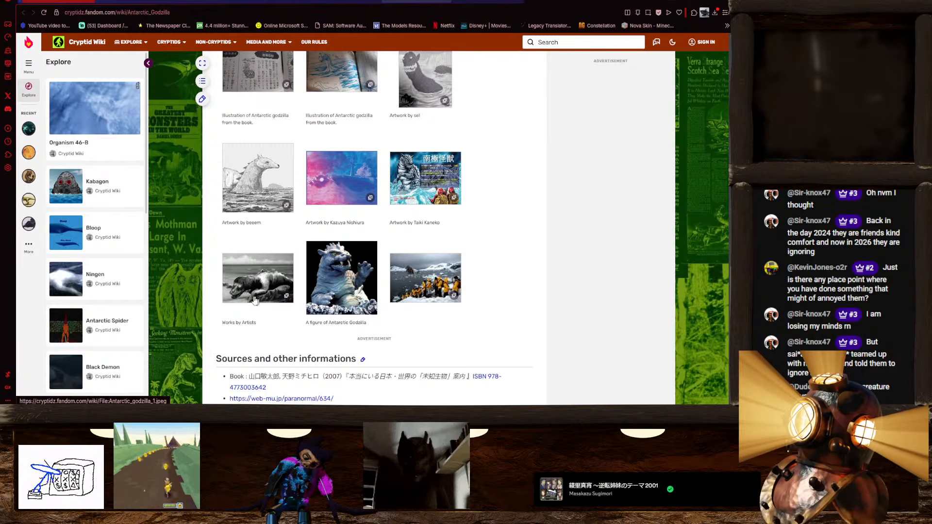
pyautogui.scroll(2, 428, 184)
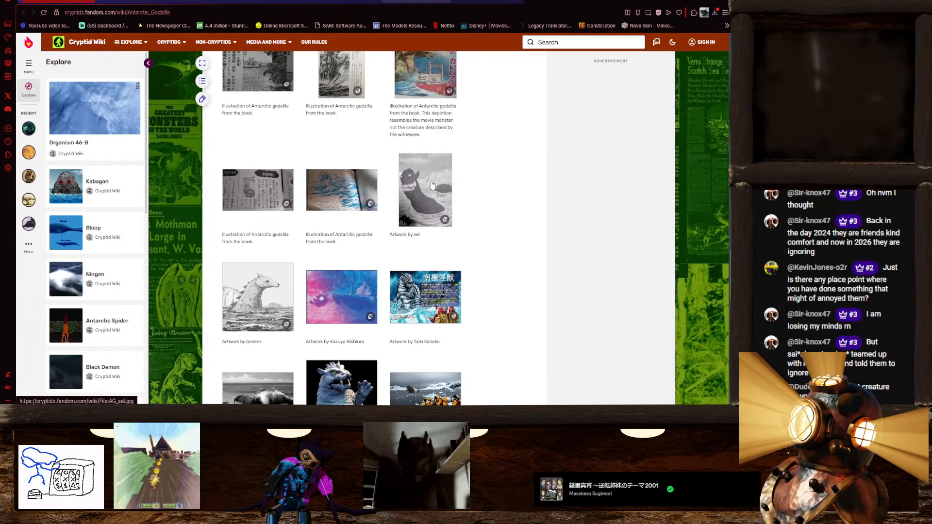
pyautogui.scroll(4, 429, 190)
pyautogui.click(260, 152)
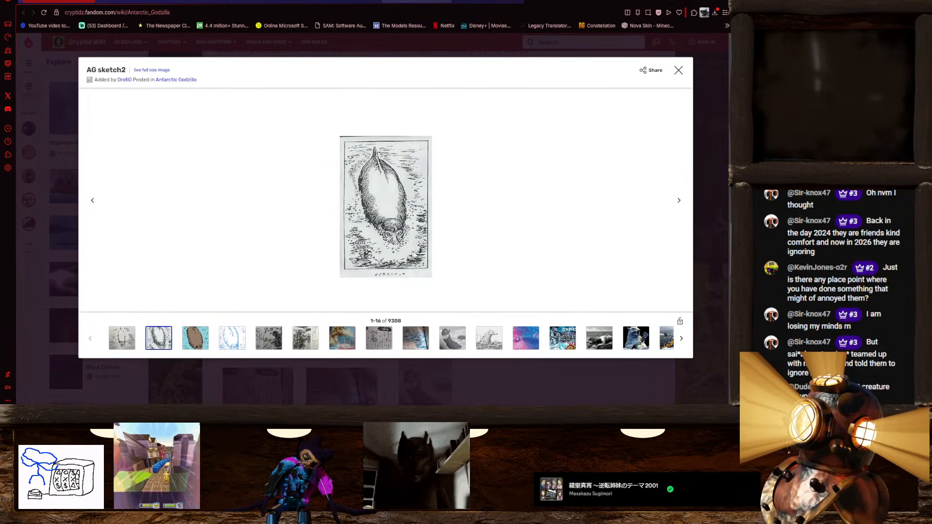
pyautogui.click(678, 201)
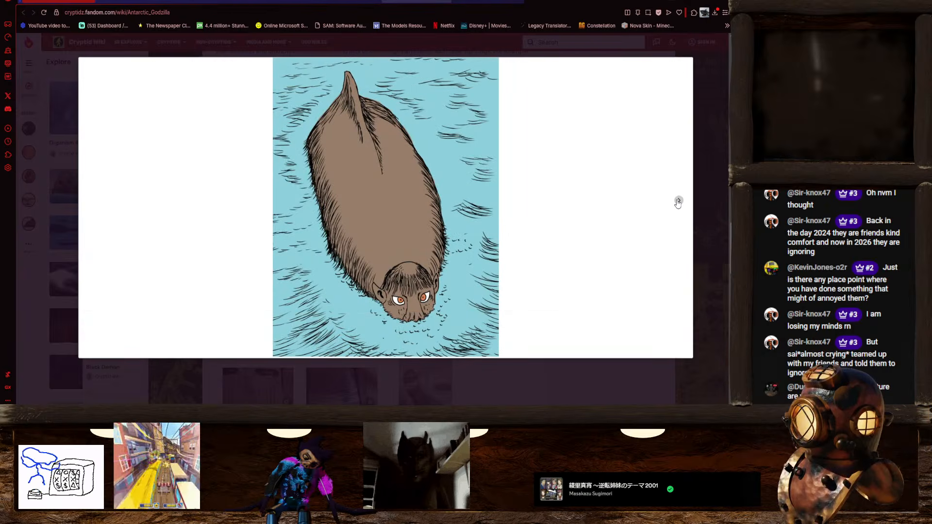
pyautogui.click(679, 201)
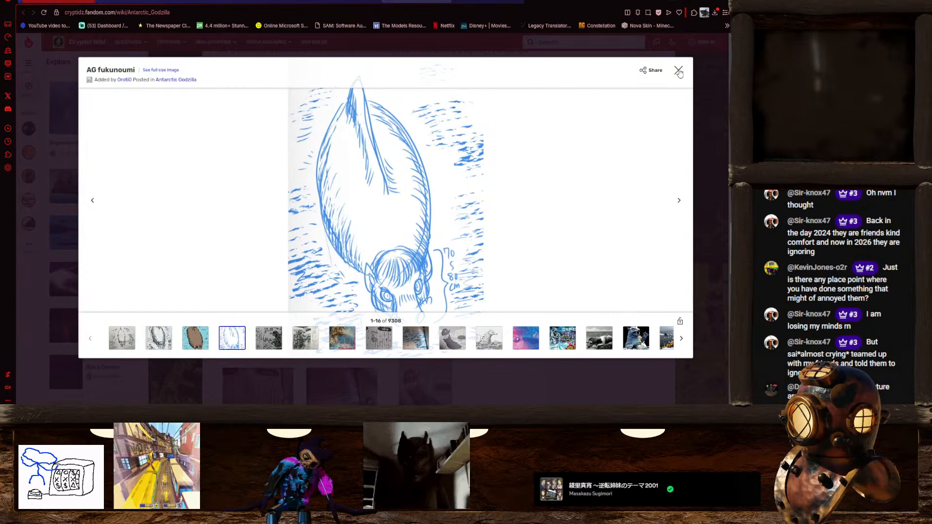
pyautogui.click(679, 71)
# Examine the AG sel, Antarctic godzilla 1 and Picsart gallery images for back and spine details, and return to Blender
pyautogui.scroll(-3, 464, 219)
pyautogui.click(397, 218)
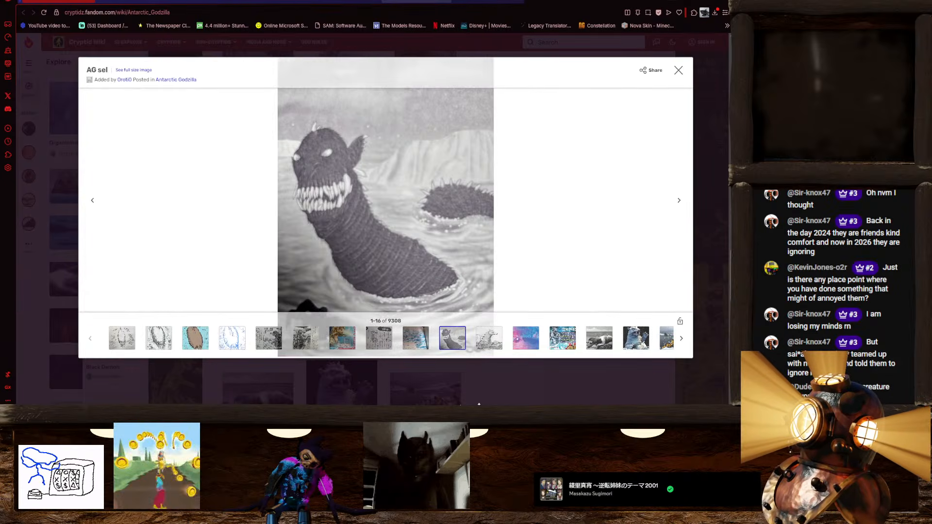
pyautogui.click(518, 394)
pyautogui.scroll(-3, 292, 310)
pyautogui.click(258, 240)
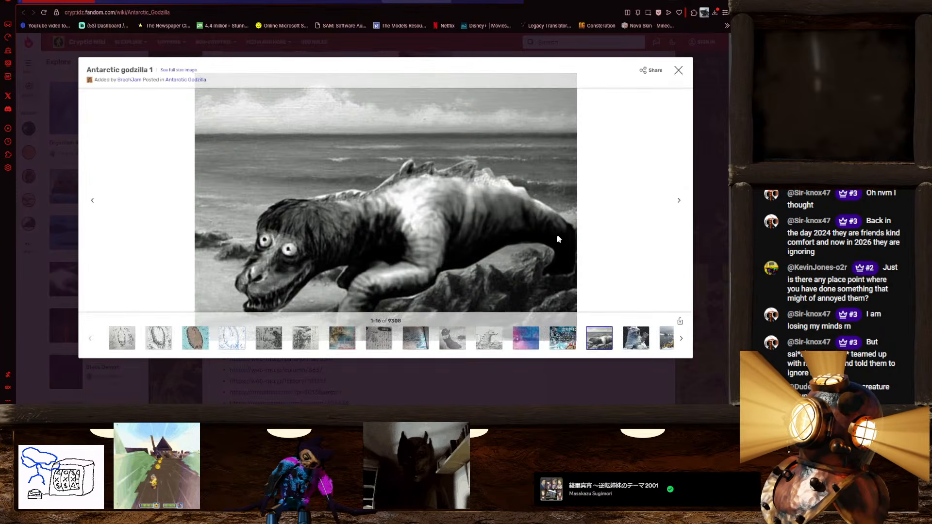
pyautogui.click(679, 70)
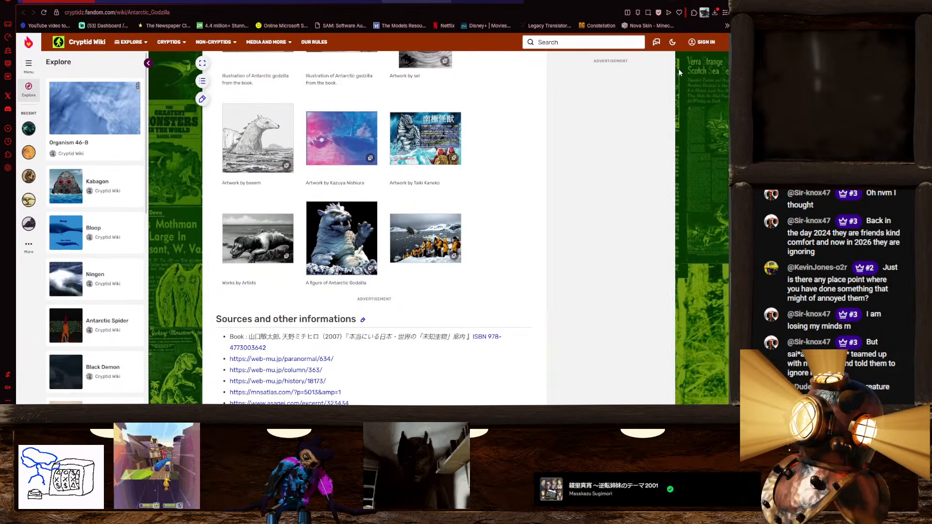
pyautogui.click(417, 244)
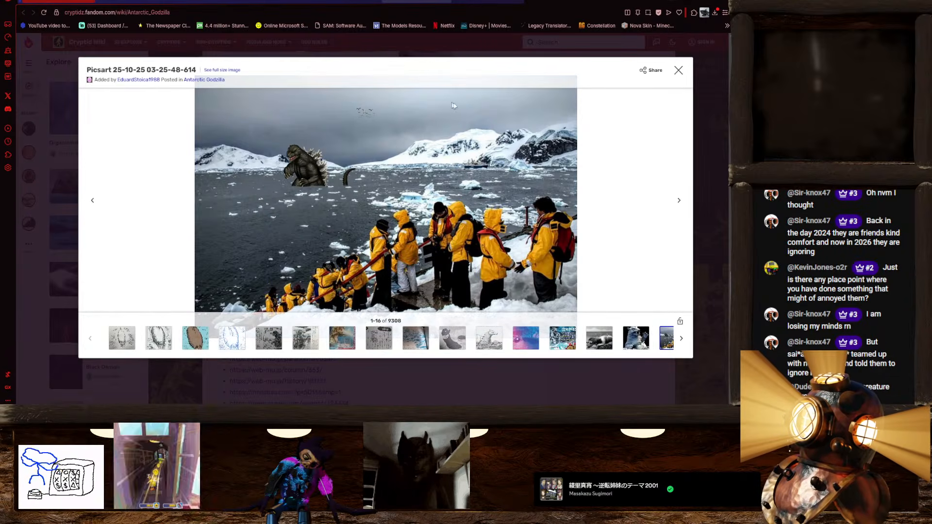
pyautogui.click(679, 71)
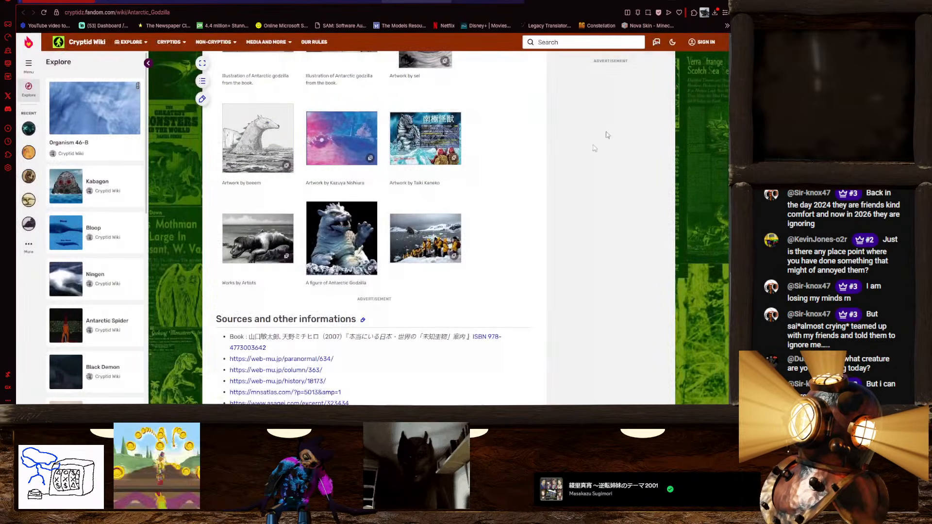
pyautogui.click(705, 1)
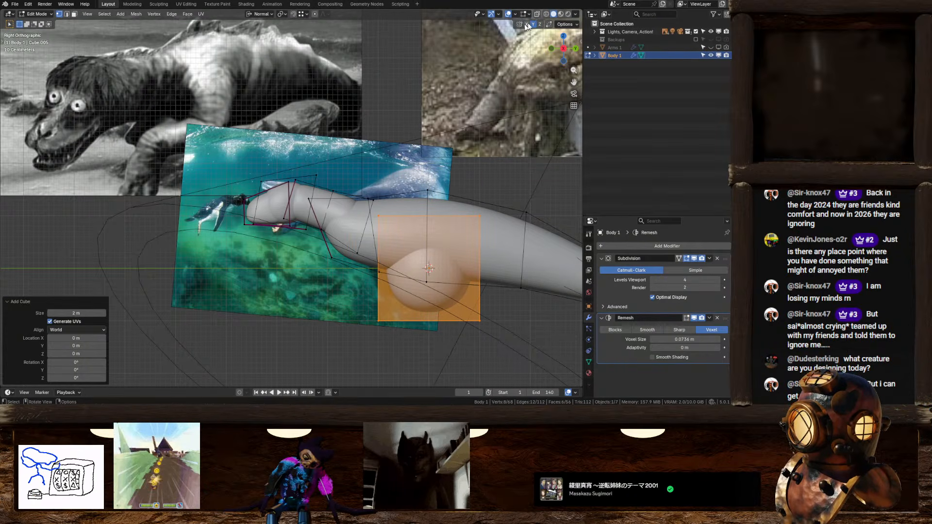
# Move the cube about -0.92 m in Y and 1.37 m in Z onto the upper back and scale it down
pyautogui.press('g')
pyautogui.press('Return')
pyautogui.press('s')
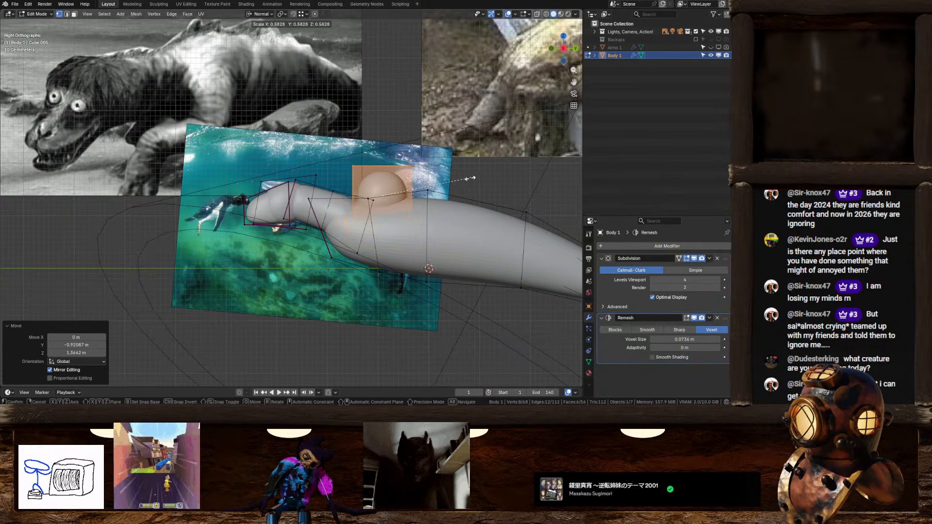
pyautogui.click(431, 180)
# Select the cube's top face and scale it to 0.214, and again to about 0.38, to taper it into a spike
pyautogui.scroll(3, 430, 180)
pyautogui.moveTo(470, 179); pyautogui.dragTo(437, 155, button='middle')
pyautogui.click(74, 14)
pyautogui.click(362, 193)
pyautogui.press('s')
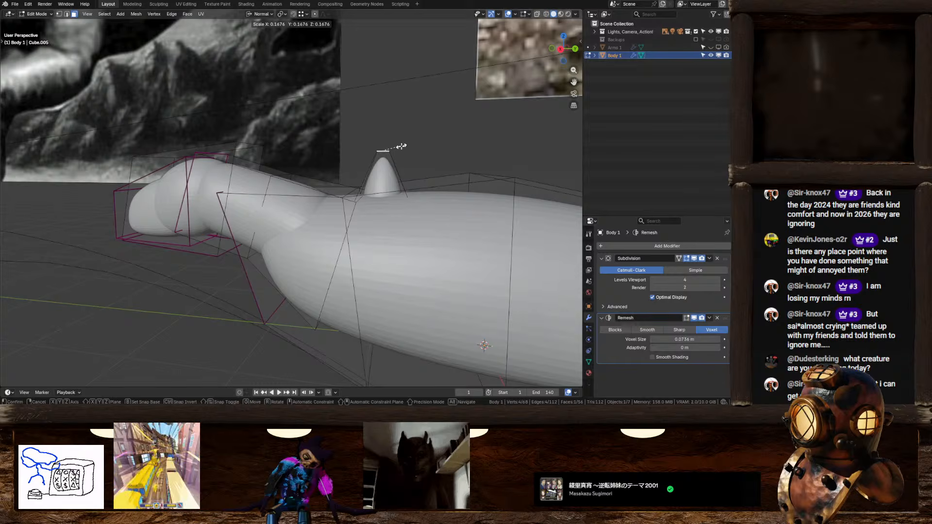
pyautogui.click(407, 149)
pyautogui.press('s')
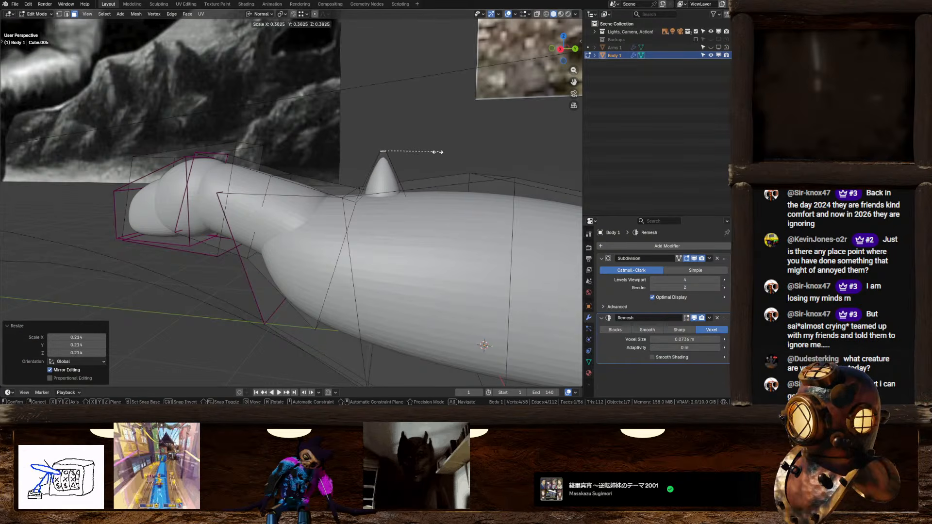
pyautogui.click(440, 152)
# Crease the edges of the spike's tip face by 0.791 and scale the face by 0.001 to a sharp point
pyautogui.hotkey('shift', 'e')
pyautogui.click(449, 160)
pyautogui.scroll(6, 391, 177)
pyautogui.keyDown('shift'); pyautogui.moveTo(388, 177); pyautogui.dragTo(328, 206, button='middle'); pyautogui.keyUp('shift')
pyautogui.press('s')
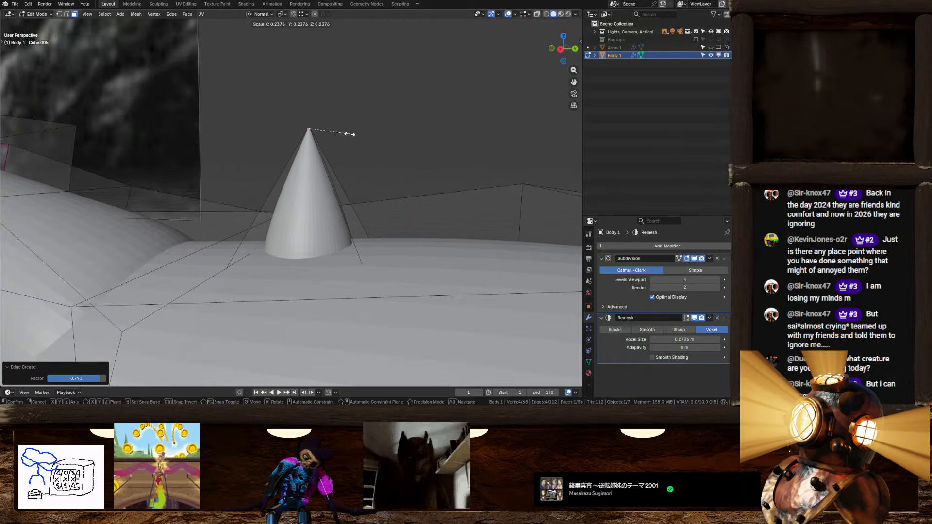
pyautogui.write('.001')
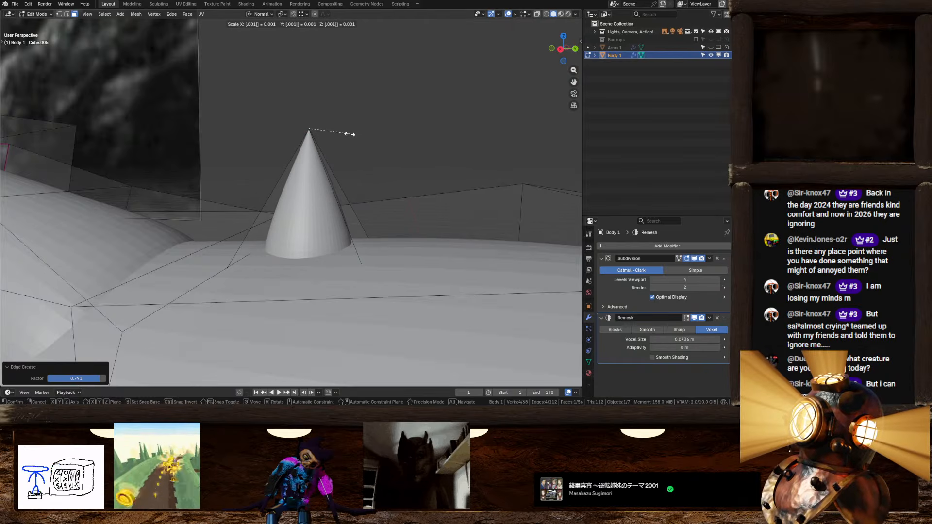
pyautogui.press('Return')
# Scale the spike's tip face back up by about 27.3, and again by 1.765, to blunt the point slightly
pyautogui.scroll(3, 349, 145)
pyautogui.moveTo(350, 146); pyautogui.dragTo(355, 150, button='middle')
pyautogui.scroll(-3, 370, 154)
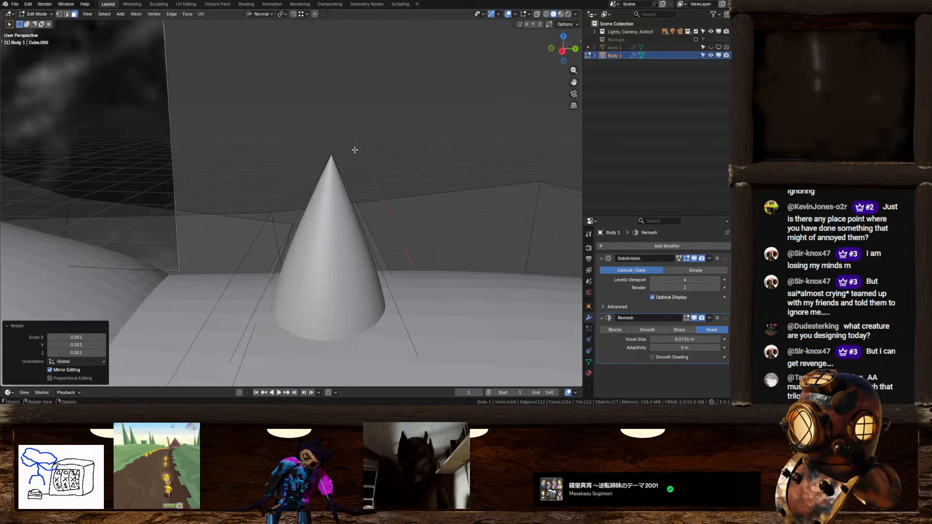
pyautogui.press('s')
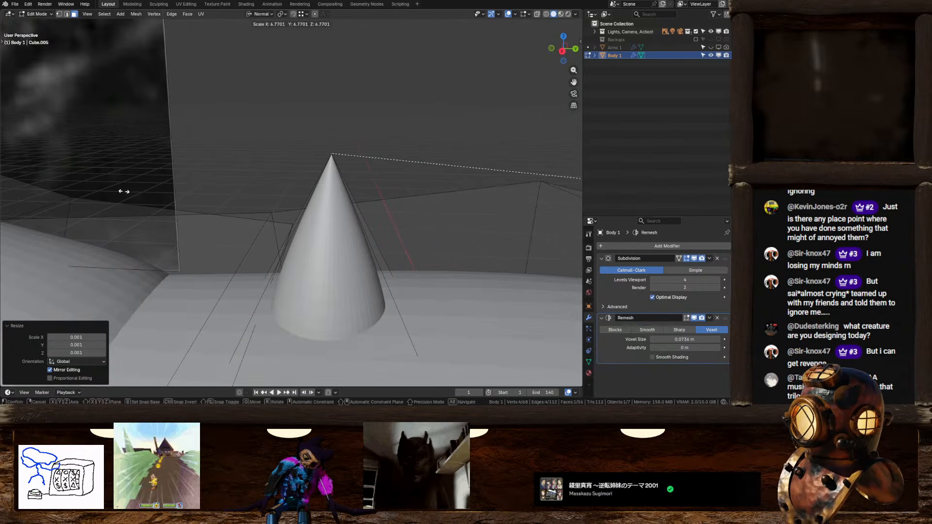
pyautogui.click(55, 278)
pyautogui.scroll(1, 235, 265)
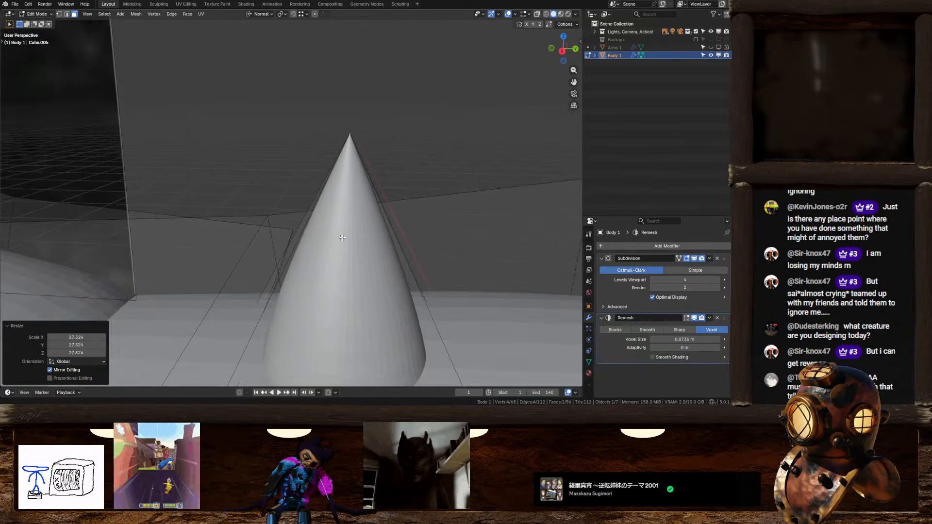
pyautogui.keyDown('shift'); pyautogui.moveTo(426, 195); pyautogui.dragTo(350, 240, button='middle'); pyautogui.keyUp('shift')
pyautogui.scroll(1, 356, 255)
pyautogui.press('s')
pyautogui.click(407, 199)
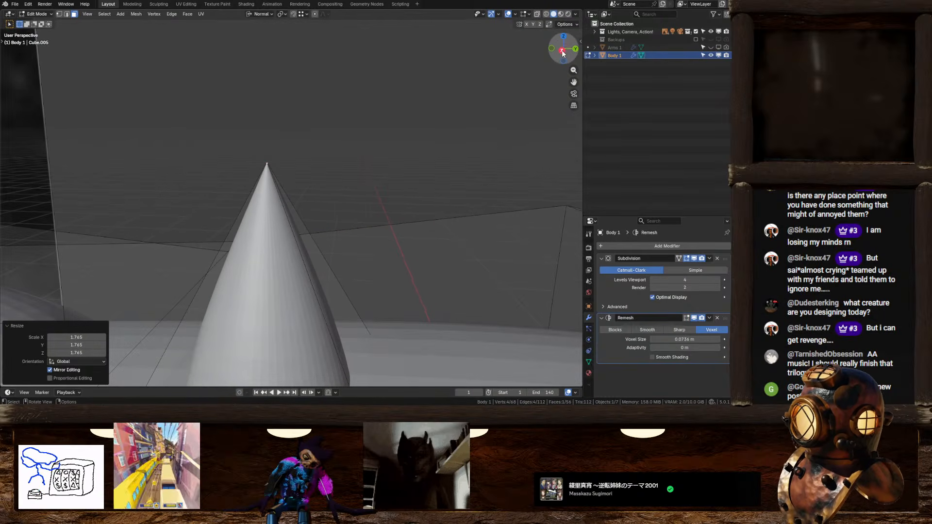
# In right orthographic view, add one centred loop cut around the spike
pyautogui.click(563, 54)
pyautogui.hotkey('ctrl', 'r')
pyautogui.click(315, 187)
pyautogui.rightClick(316, 187)
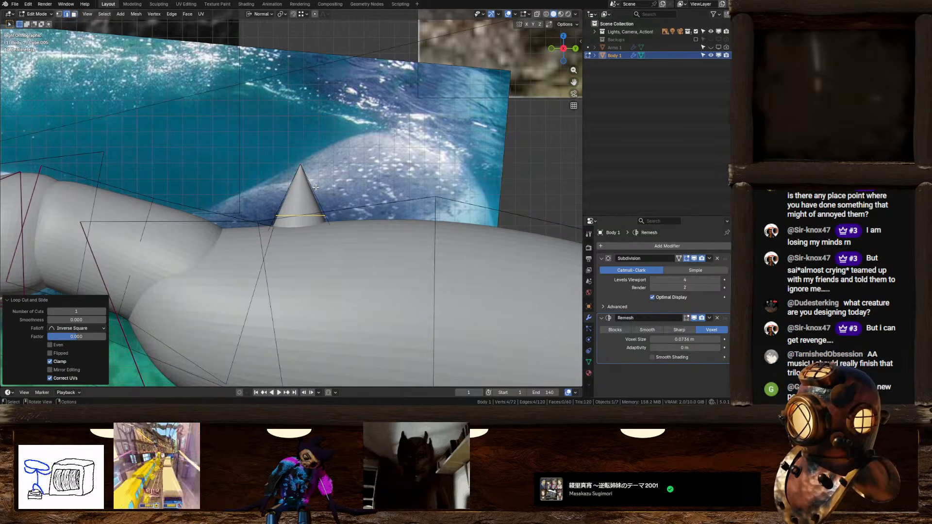
pyautogui.press('g')
pyautogui.press('y')
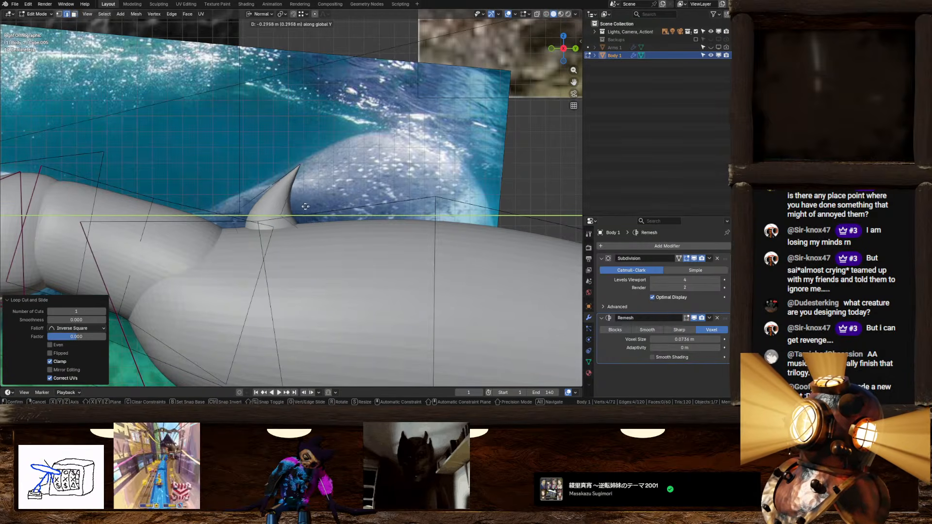
pyautogui.click(337, 193)
# Select the whole spike and lift it about 0.43 m clear of the body
pyautogui.press('l')
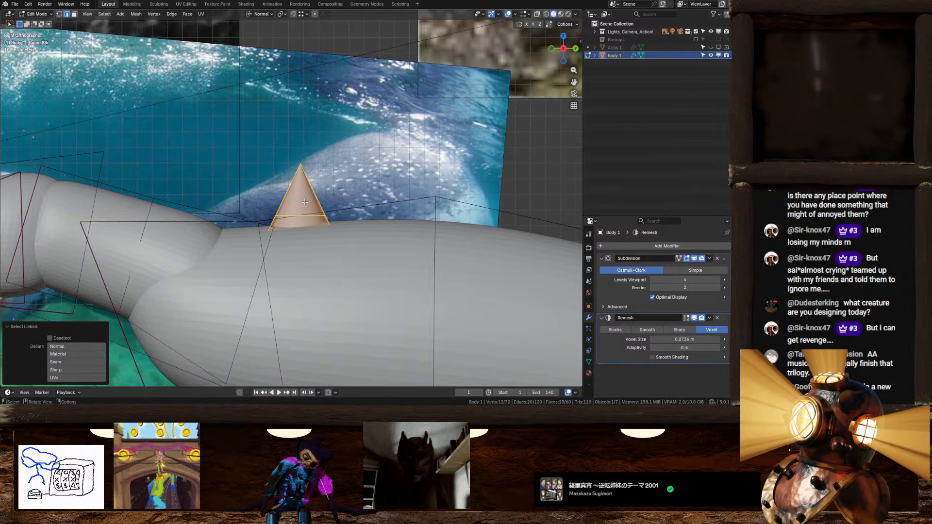
pyautogui.press('g')
pyautogui.click(306, 135)
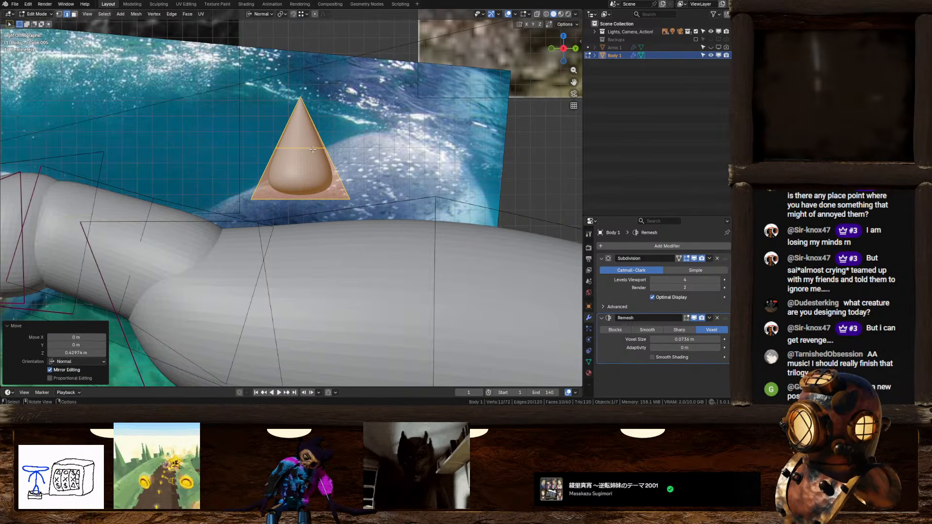
# Select the spike's middle edge loop and shift it along global Y towards the head to curve the spike
pyautogui.keyDown('alt'); pyautogui.click(311, 149); pyautogui.keyUp('alt')
pyautogui.press('g')
pyautogui.press('y')
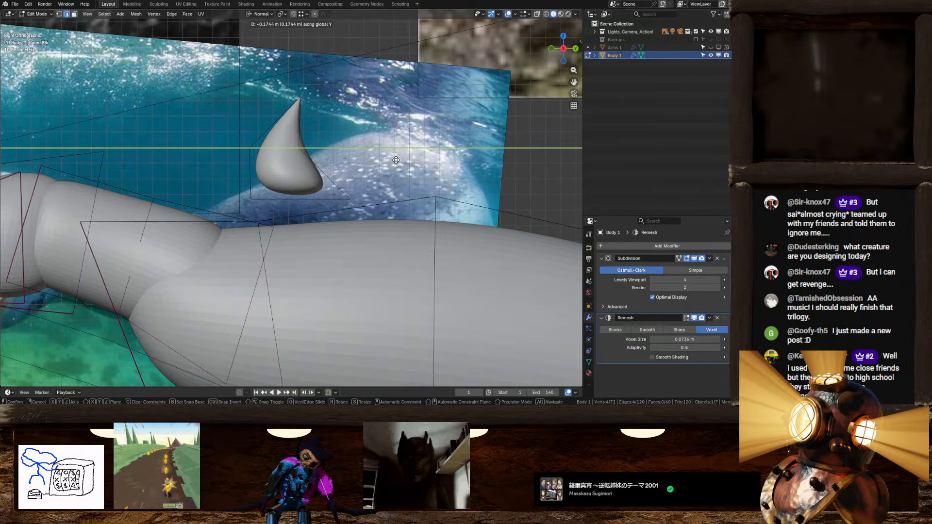
pyautogui.click(393, 161)
# Select the spike's bottom face and move it about -0.13 m along global Y
pyautogui.click(74, 14)
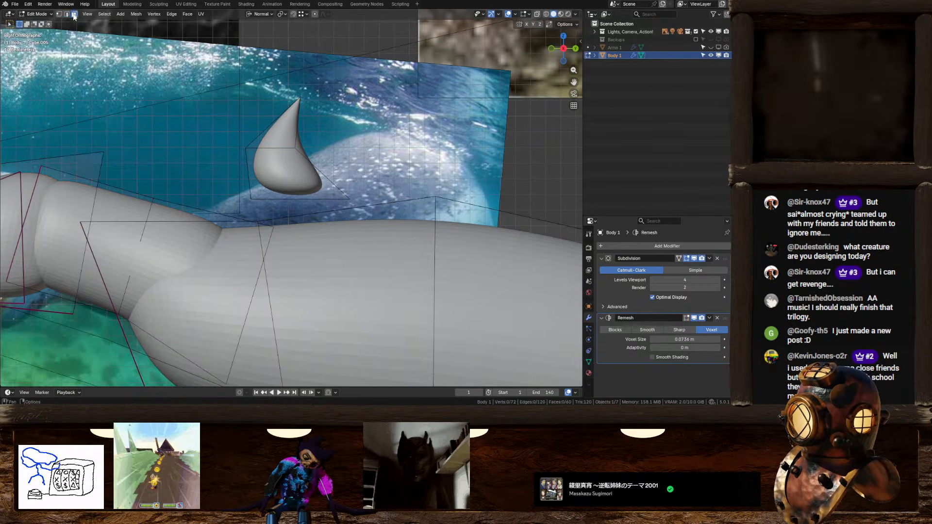
pyautogui.scroll(2, 300, 193)
pyautogui.moveTo(301, 190)
pyautogui.mouseDown(button='middle')
pyautogui.moveTo(304, 177)
pyautogui.moveTo(306, 188)
pyautogui.mouseUp(button='middle')
pyautogui.click(306, 187)
pyautogui.click(564, 49)
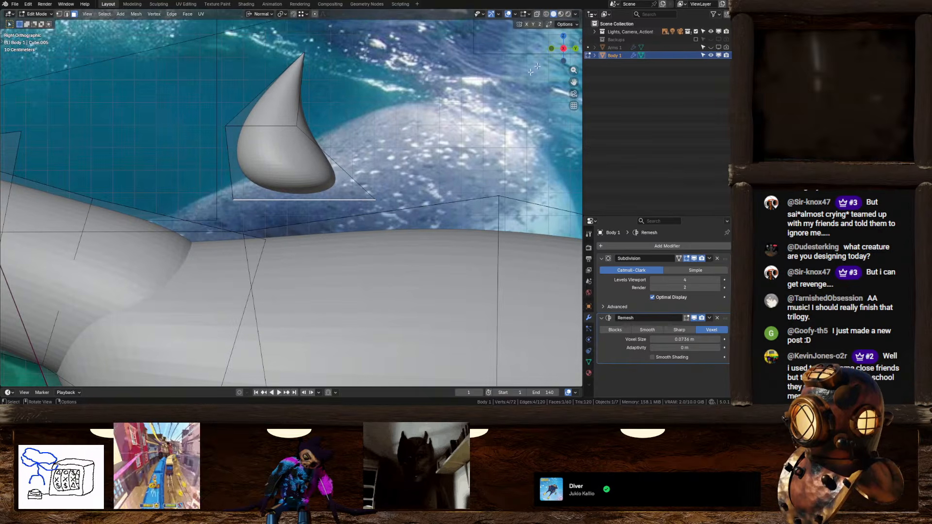
pyautogui.press('g')
pyautogui.press('y')
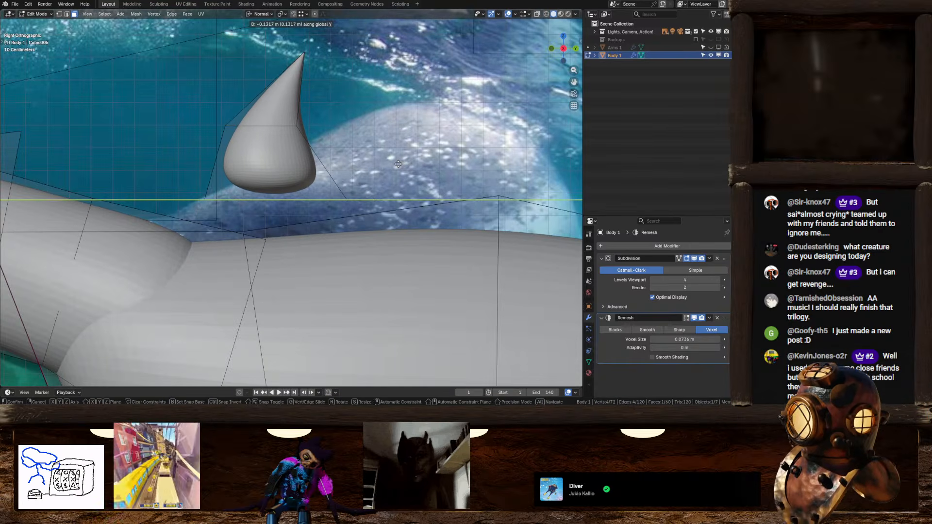
pyautogui.click(399, 163)
# Add a centred loop cut to the upper part of the spike and move it about -0.04 m along global Y
pyautogui.hotkey('ctrl', 'r')
pyautogui.click(298, 94)
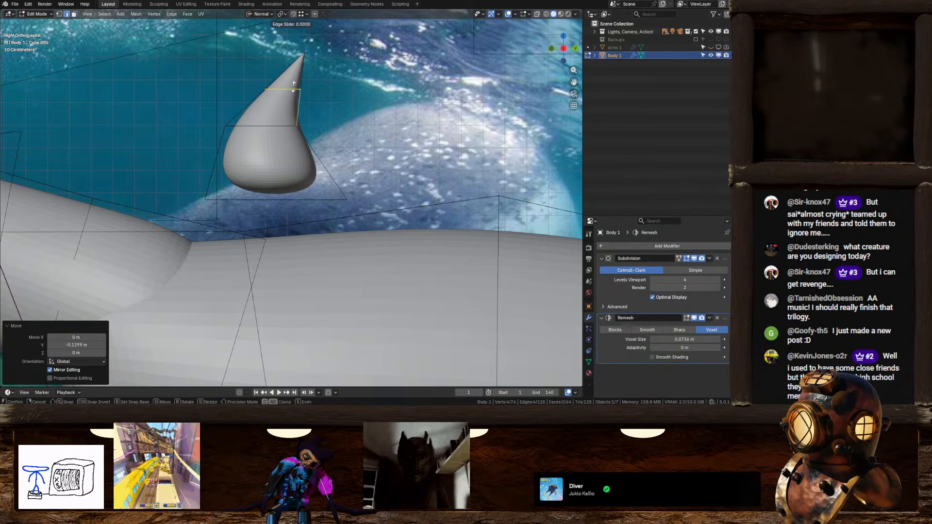
pyautogui.rightClick(298, 94)
pyautogui.press('g')
pyautogui.press('y')
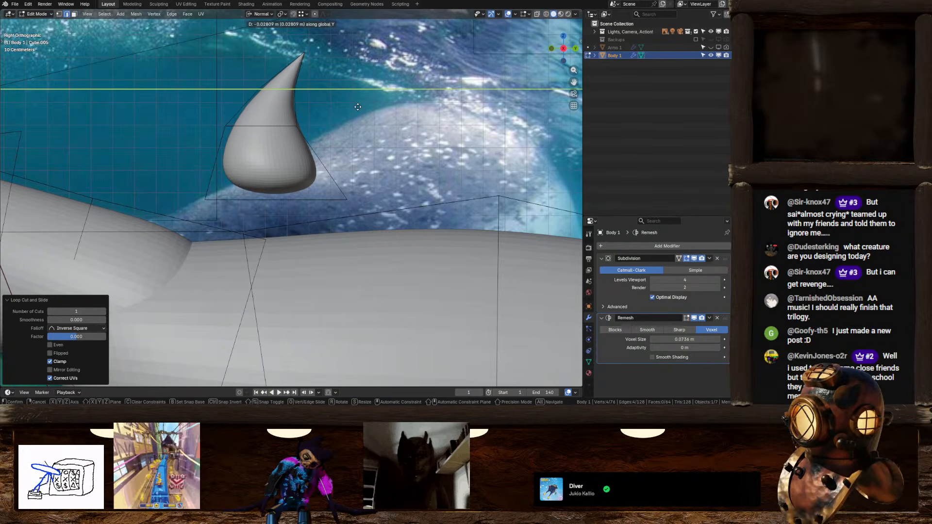
pyautogui.click(355, 107)
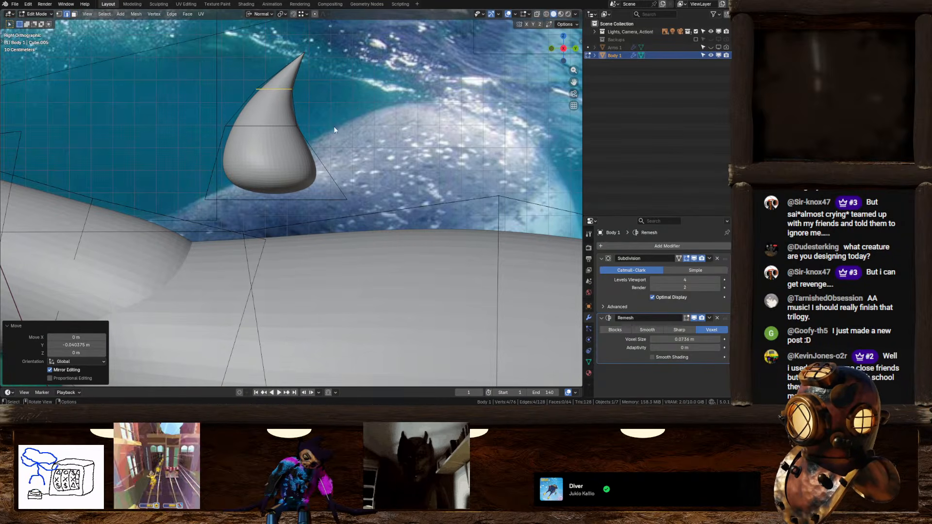
# Leave the mesh editing mode, set the Remesh voxel size to 0.0369 m, and resume editing the mesh
pyautogui.press('Tab')
pyautogui.moveTo(334, 130); pyautogui.dragTo(331, 139, button='middle')
pyautogui.scroll(-2, 331, 139)
pyautogui.press('Tab')
pyautogui.scroll(-3, 329, 145)
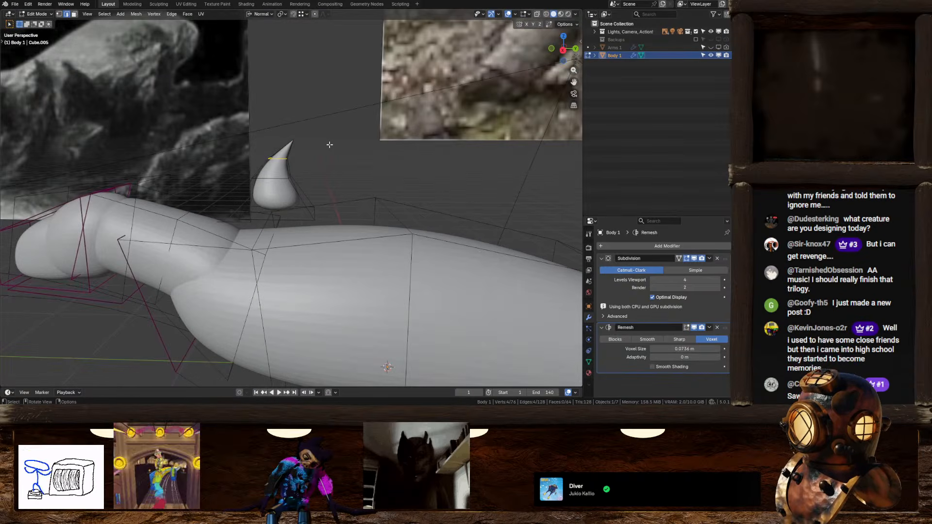
pyautogui.press('Tab')
pyautogui.moveTo(685, 348); pyautogui.dragTo(676, 348)
pyautogui.moveTo(685, 339); pyautogui.dragTo(669, 340)
pyautogui.press('Tab')
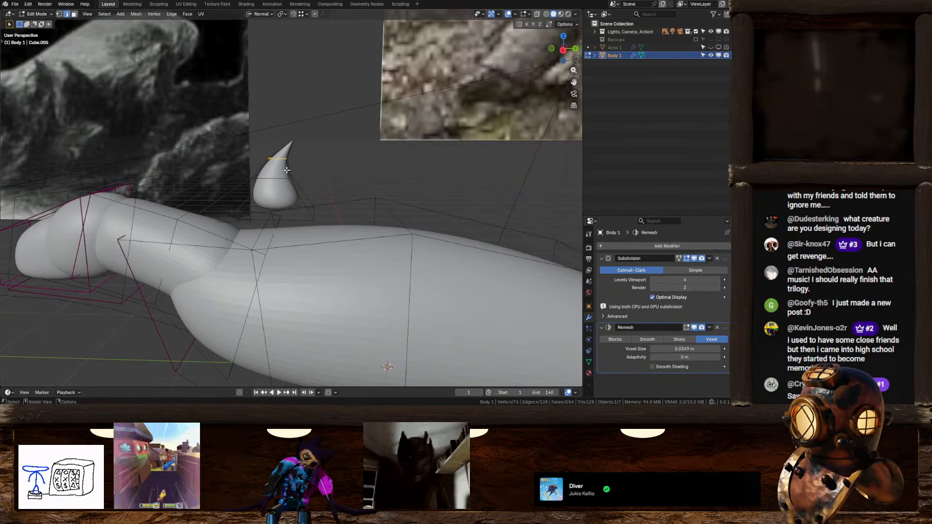
# Select the whole spike and slim it by scaling it to 0.617 in X and Y only
pyautogui.press('l')
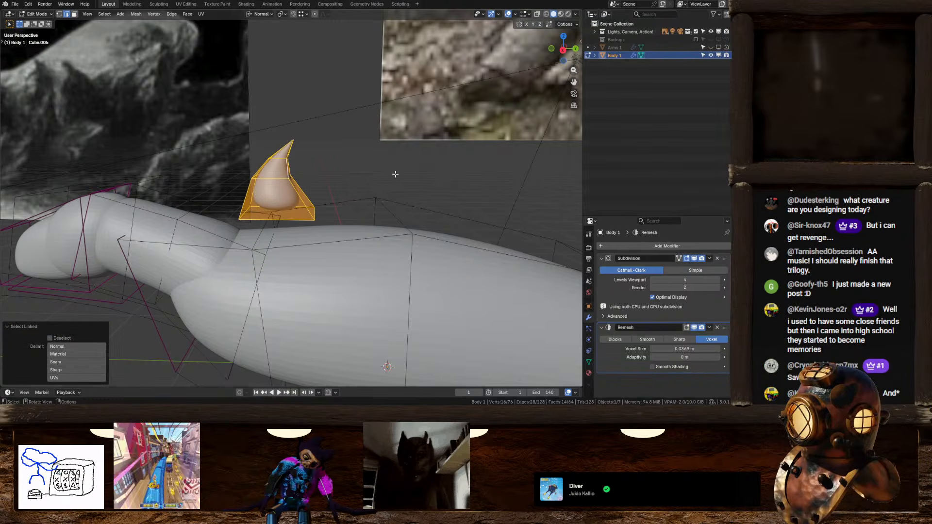
pyautogui.press('s')
pyautogui.hotkey('shift', 'z')
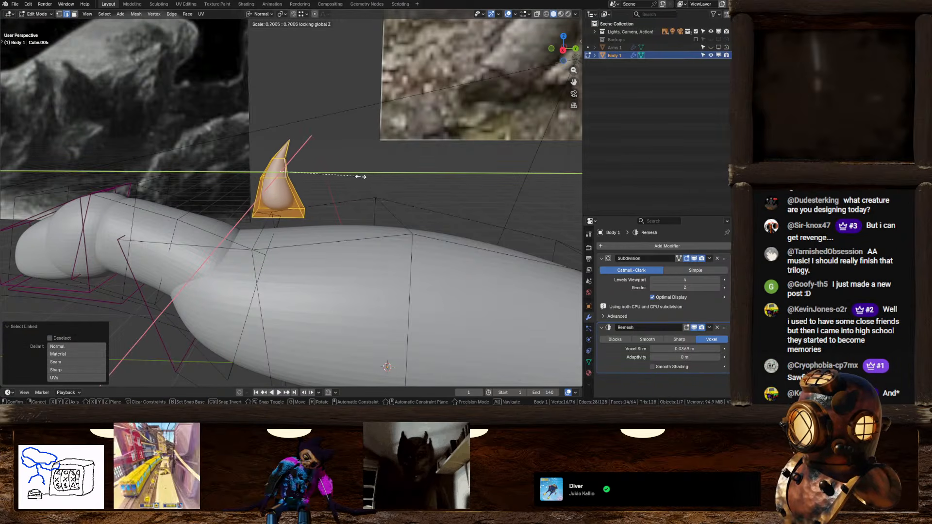
pyautogui.click(351, 177)
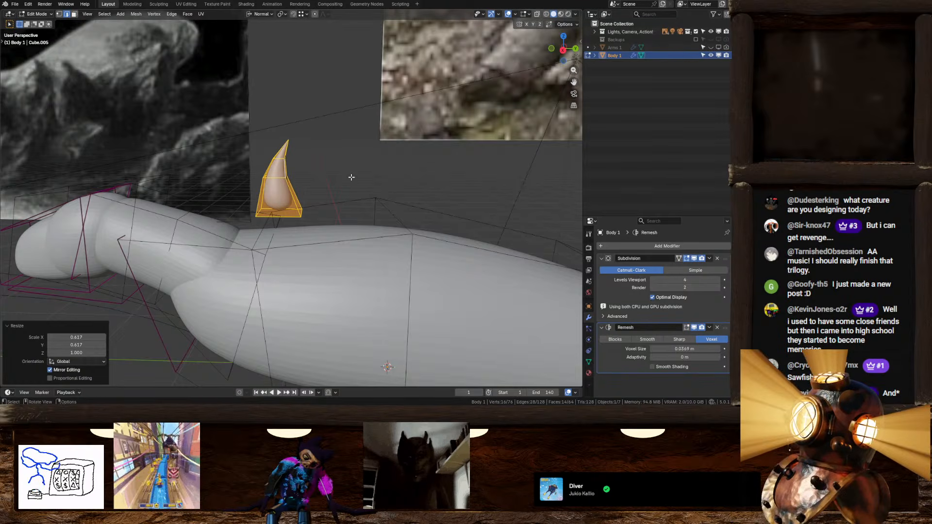
# In right orthographic view, scale the spike, rotate it 29.7° to lean backward, and lower it onto the back
pyautogui.click(564, 53)
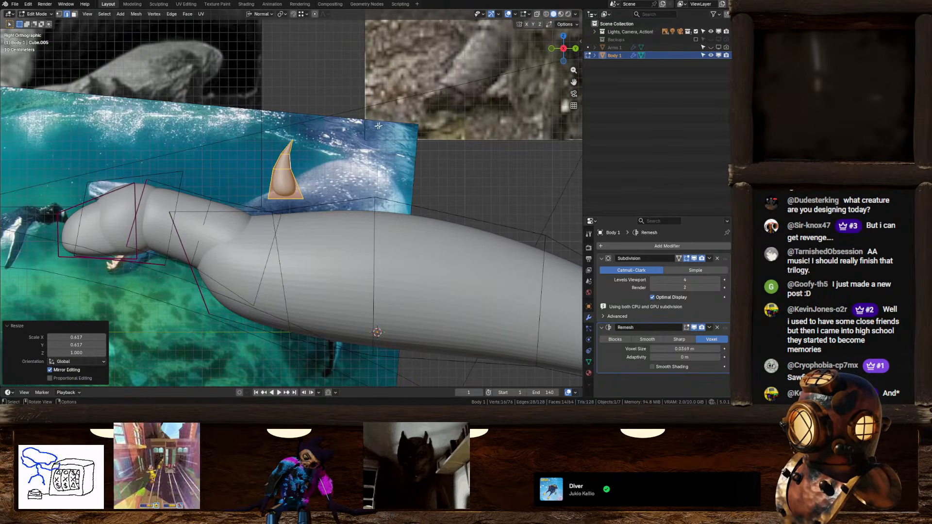
pyautogui.keyDown('shift'); pyautogui.moveTo(305, 157); pyautogui.dragTo(330, 150, button='middle'); pyautogui.keyUp('shift')
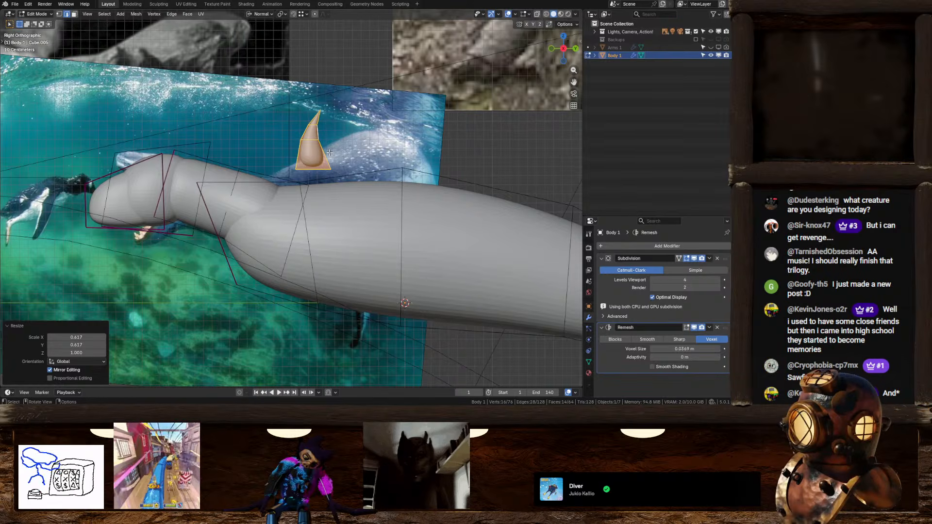
pyautogui.scroll(2, 329, 167)
pyautogui.keyDown('shift'); pyautogui.moveTo(326, 153); pyautogui.dragTo(322, 167, button='middle'); pyautogui.keyUp('shift')
pyautogui.scroll(-2, 322, 167)
pyautogui.press('s')
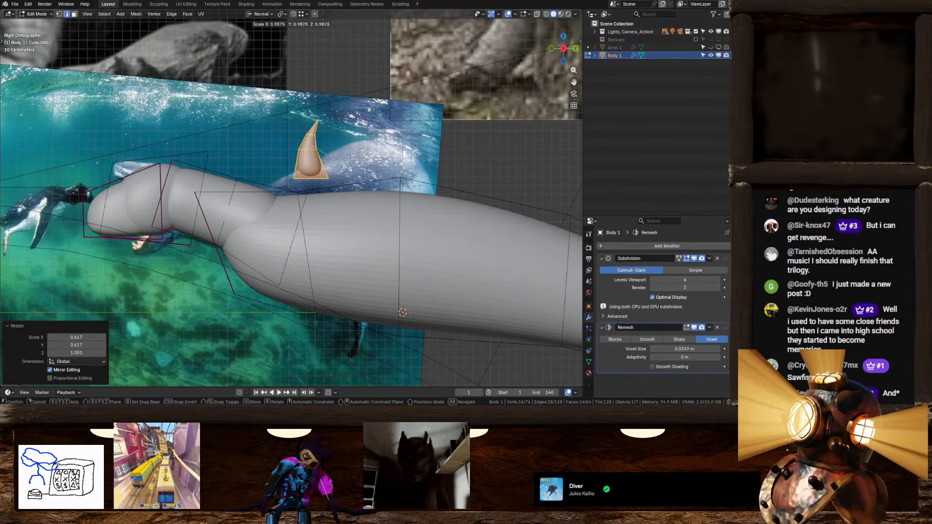
pyautogui.click(340, 168)
pyautogui.press('r')
pyautogui.click(380, 167)
pyautogui.press('g')
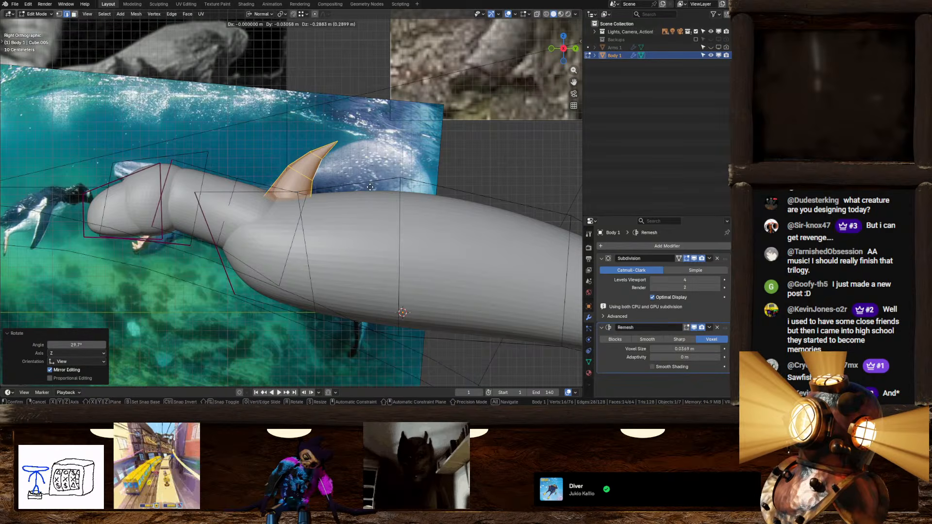
pyautogui.click(370, 192)
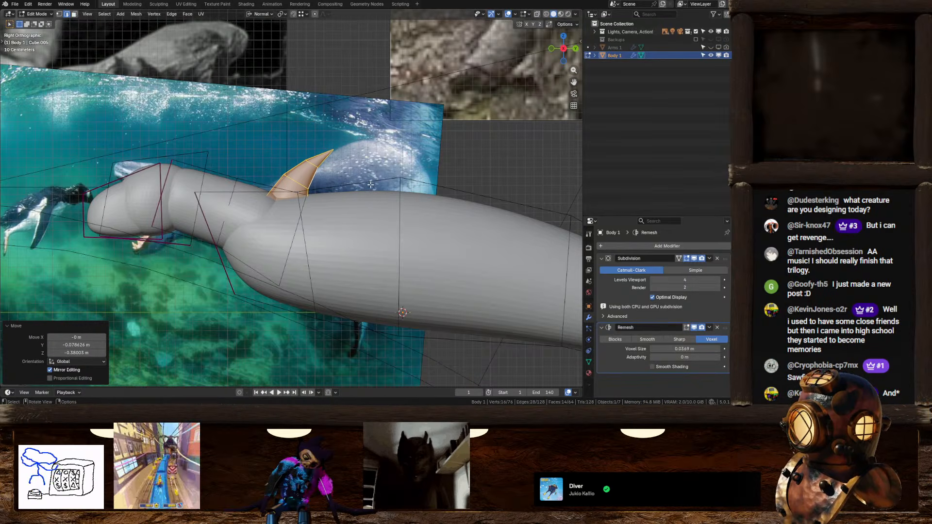
# Scale the spike to 0.828 and reposition it on the back where the neck meets the body
pyautogui.keyDown('shift'); pyautogui.moveTo(371, 190); pyautogui.dragTo(373, 208, button='middle'); pyautogui.keyUp('shift')
pyautogui.press('g')
pyautogui.click(280, 210)
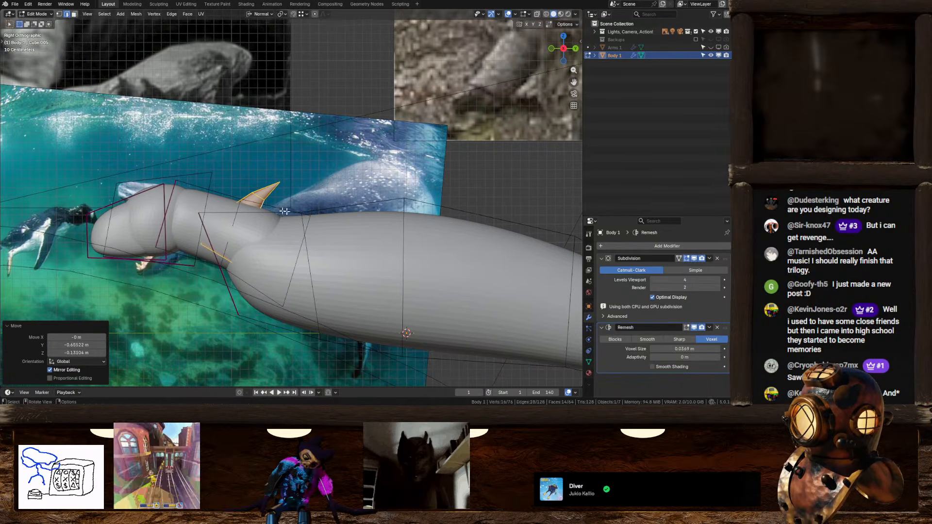
pyautogui.press('s')
pyautogui.click(368, 209)
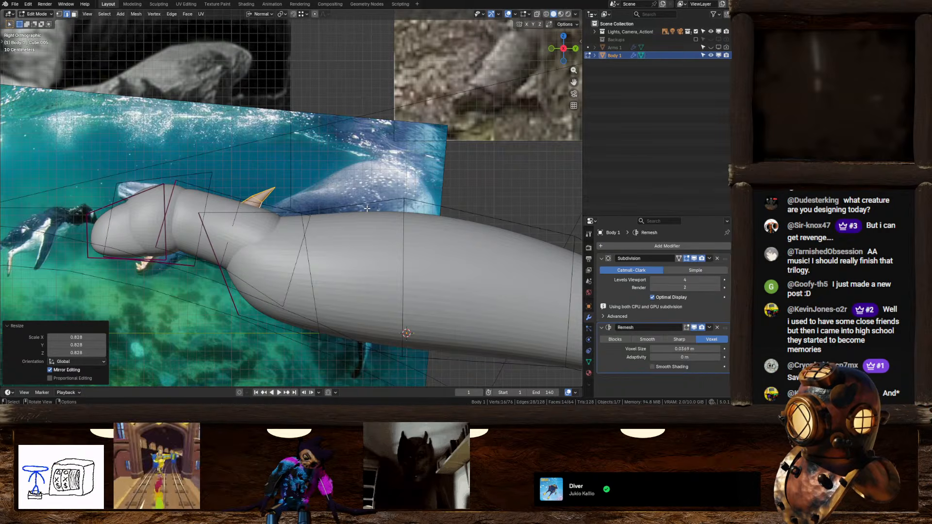
pyautogui.press('g')
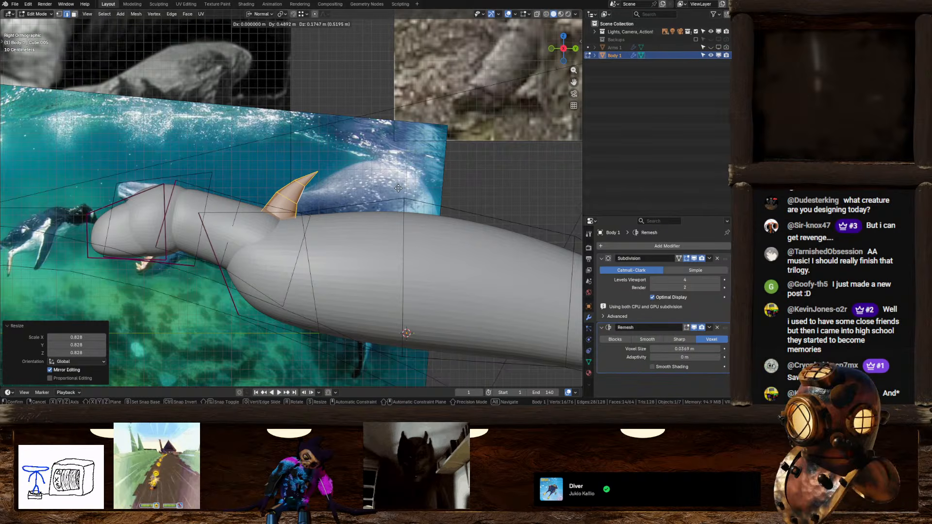
pyautogui.click(398, 187)
# Duplicate the spike behind the first, rotate the copy 1.77°, shrink it slightly and seat it on the back
pyautogui.keyDown('shift'); pyautogui.moveTo(346, 214); pyautogui.dragTo(301, 218, button='middle'); pyautogui.keyUp('shift')
pyautogui.hotkey('shift', 'd')
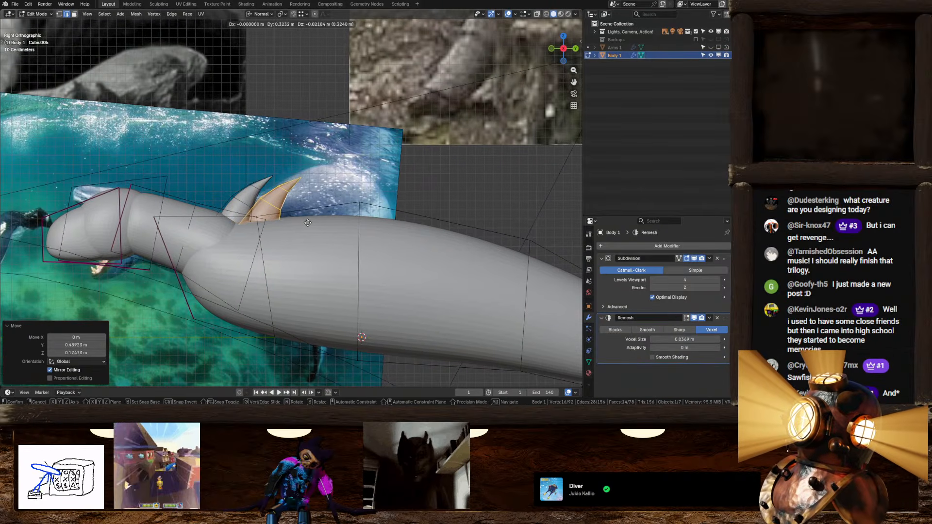
pyautogui.click(331, 220)
pyautogui.press('r')
pyautogui.click(329, 207)
pyautogui.press('s')
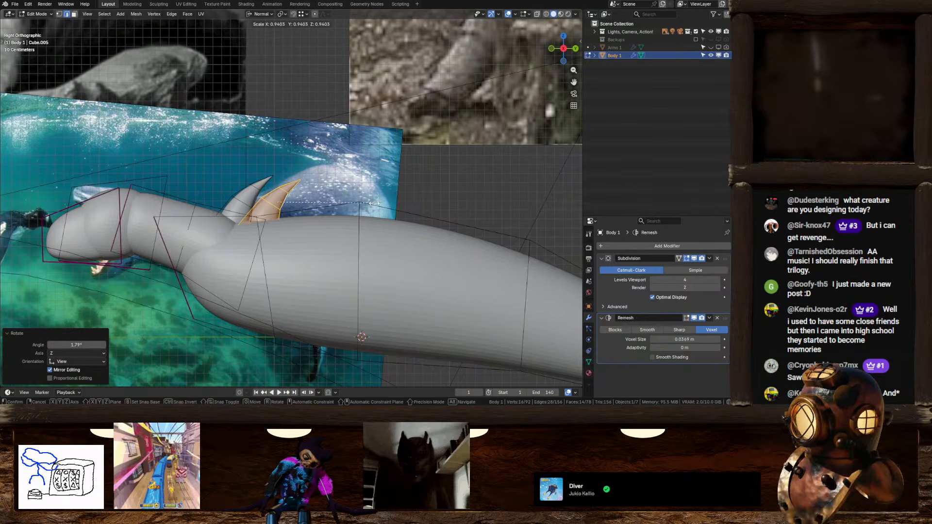
pyautogui.click(369, 203)
pyautogui.press('g')
pyautogui.click(372, 205)
# Duplicate the second spike about 0.35 m further back as a third, and rotate, shrink and lower it into the back
pyautogui.hotkey('shift', 'd')
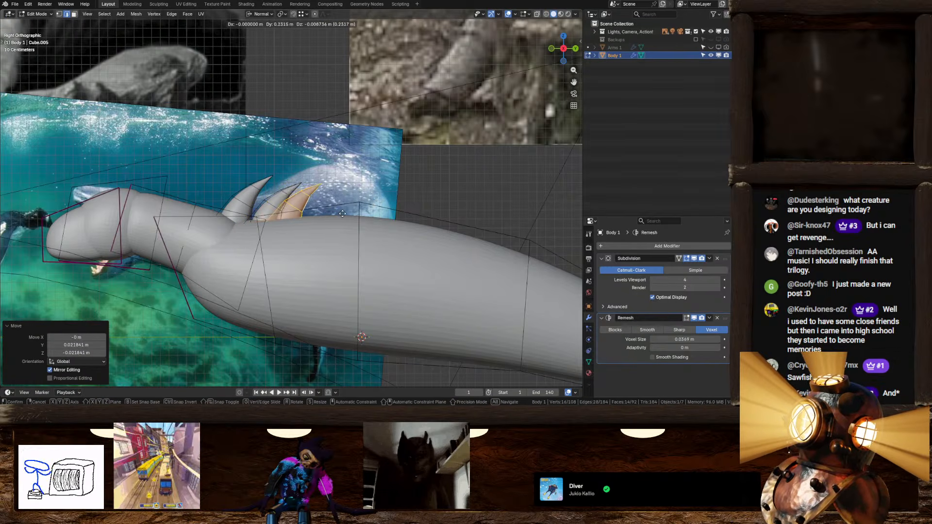
pyautogui.click(353, 218)
pyautogui.press('r')
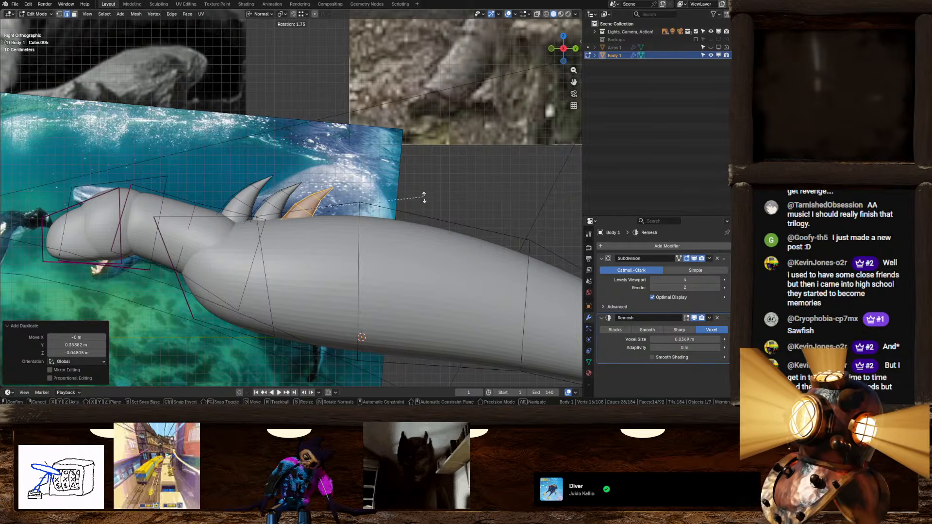
pyautogui.click(435, 199)
pyautogui.press('s')
pyautogui.click(427, 200)
pyautogui.press('g')
pyautogui.click(426, 201)
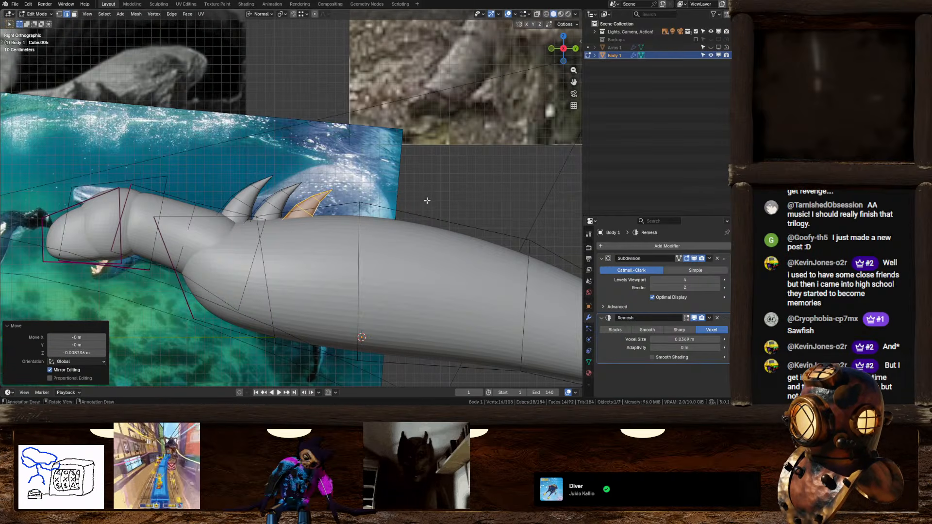
# Duplicate the third spike about 0.34 m further back as a fourth, and adjust its scale, rotation and position against the back
pyautogui.press('g')
pyautogui.click(431, 212)
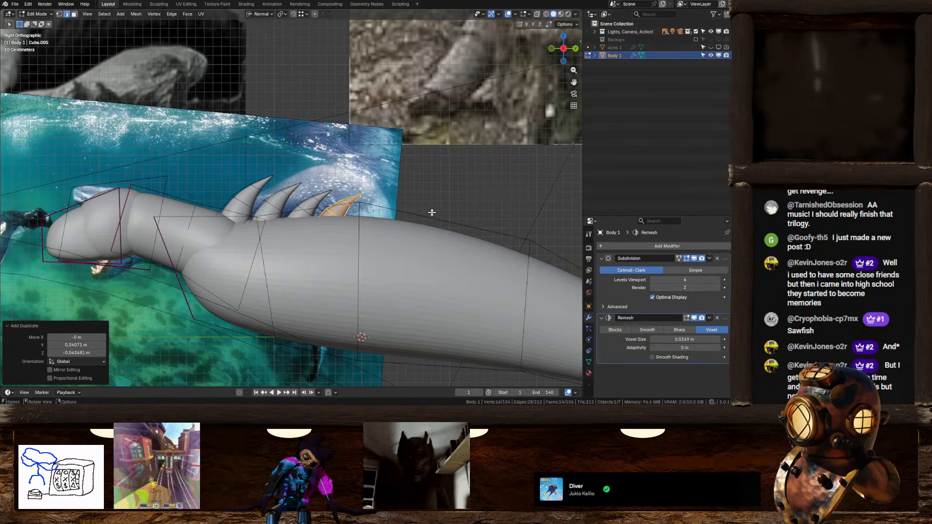
pyautogui.press('s')
pyautogui.click(431, 212)
pyautogui.press('g')
pyautogui.click(431, 212)
pyautogui.press('r')
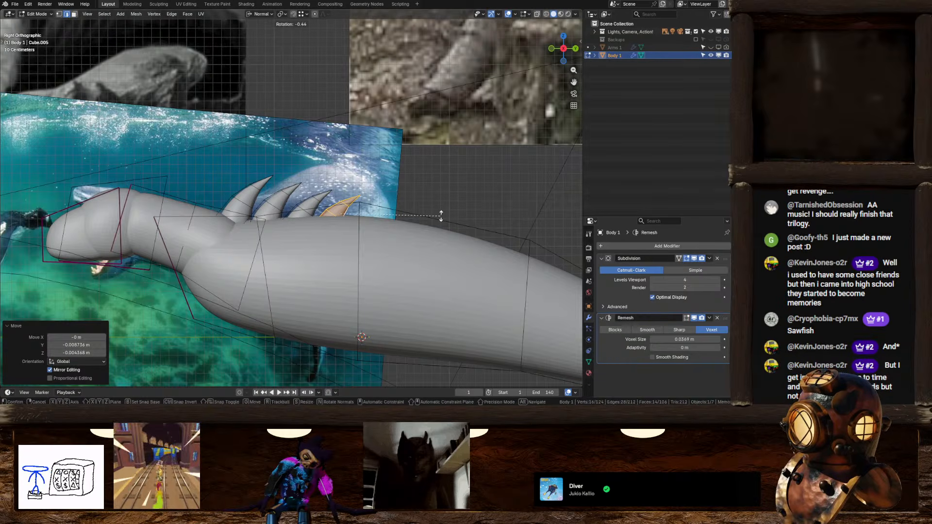
pyautogui.click(442, 215)
pyautogui.press('g')
pyautogui.click(441, 215)
pyautogui.press('g')
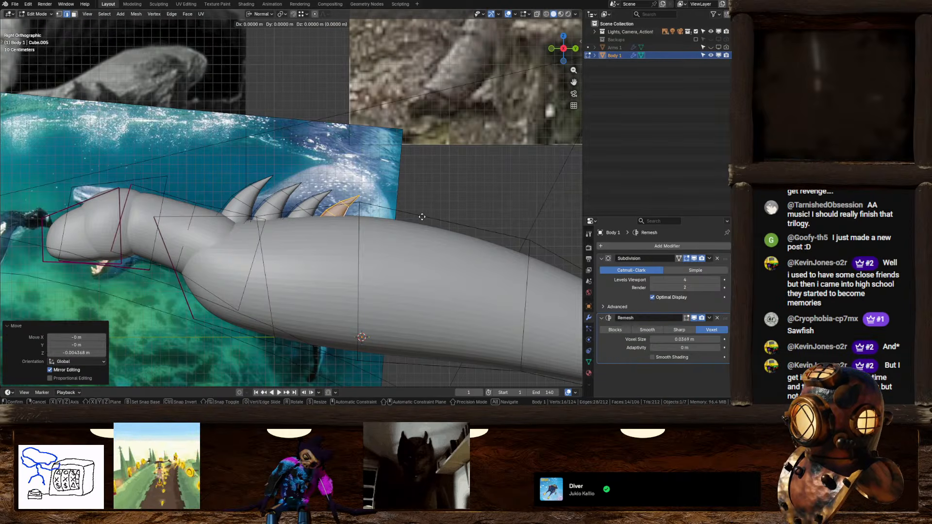
pyautogui.click(421, 217)
# Duplicate the fourth spike about 0.26 m further back, scale the copy to 0.781 and nudge it into place
pyautogui.keyDown('shift'); pyautogui.moveTo(421, 217); pyautogui.dragTo(409, 222, button='middle'); pyautogui.keyUp('shift')
pyautogui.hotkey('shift', 'd')
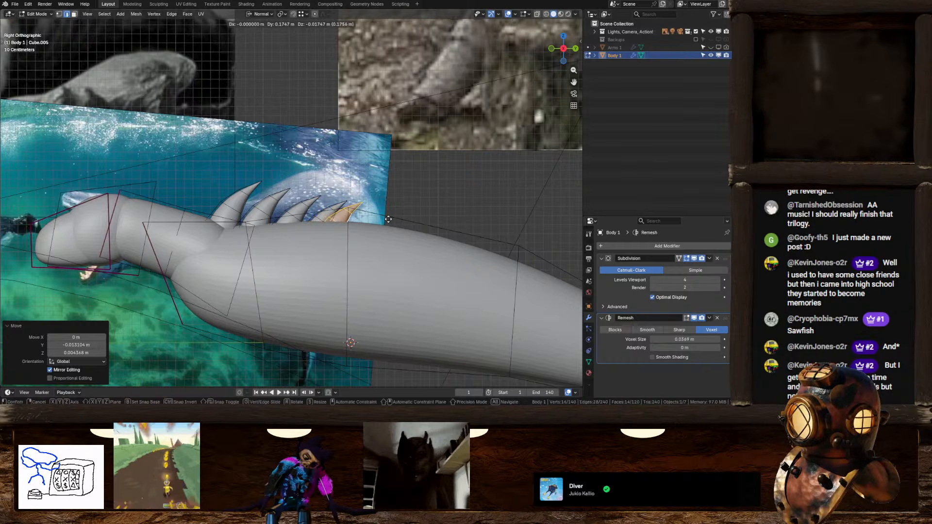
pyautogui.click(395, 222)
pyautogui.press('s')
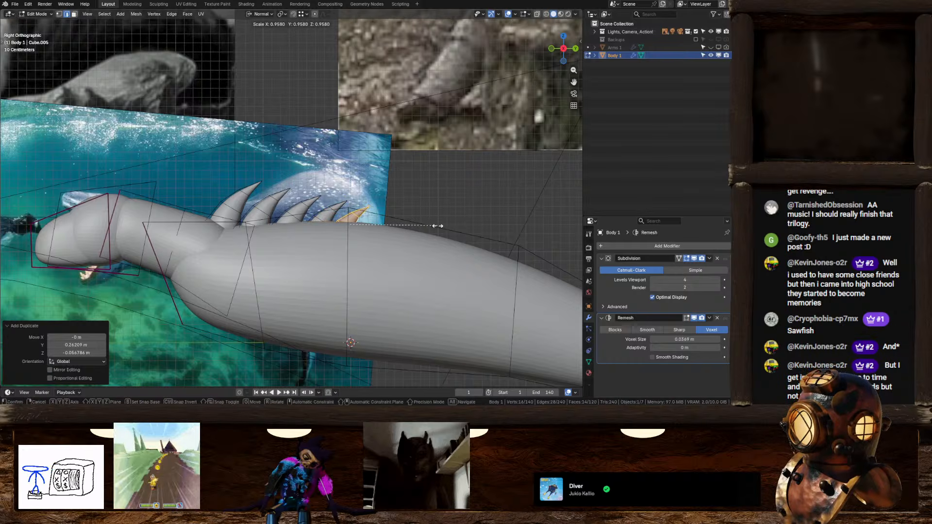
pyautogui.click(421, 224)
pyautogui.press('g')
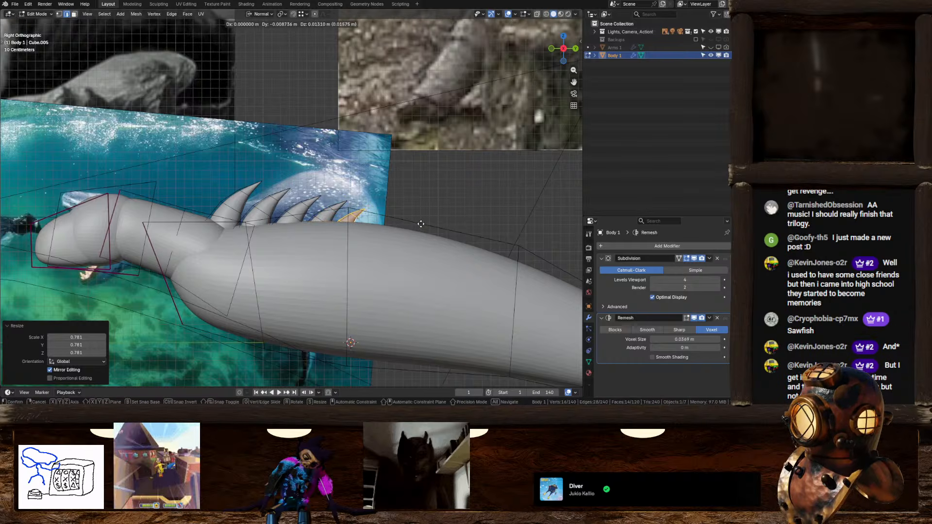
pyautogui.click(421, 224)
pyautogui.press('g')
pyautogui.click(422, 224)
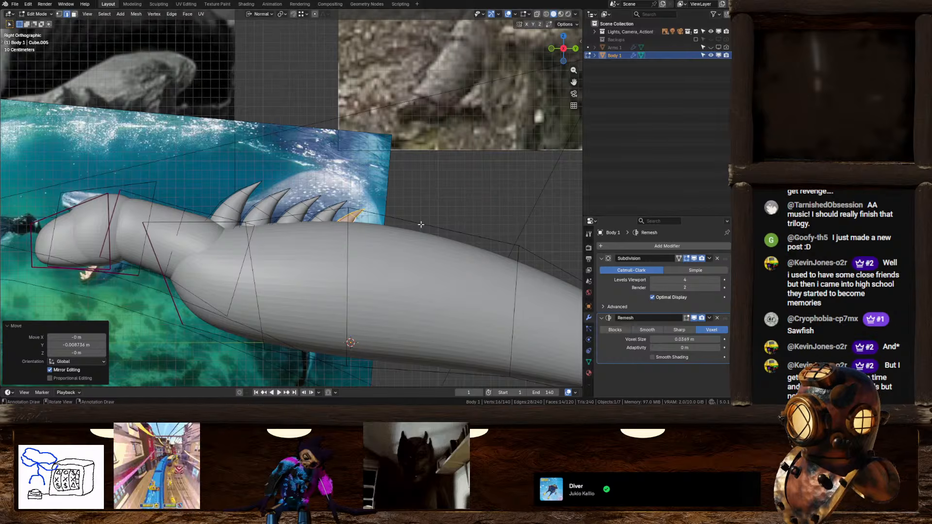
# Duplicate the fifth spike about 0.22 m further back as a sixth, shrink the copy and nudge it into the back
pyautogui.keyDown('shift'); pyautogui.moveTo(430, 232); pyautogui.dragTo(372, 223, button='middle'); pyautogui.keyUp('shift')
pyautogui.press('g')
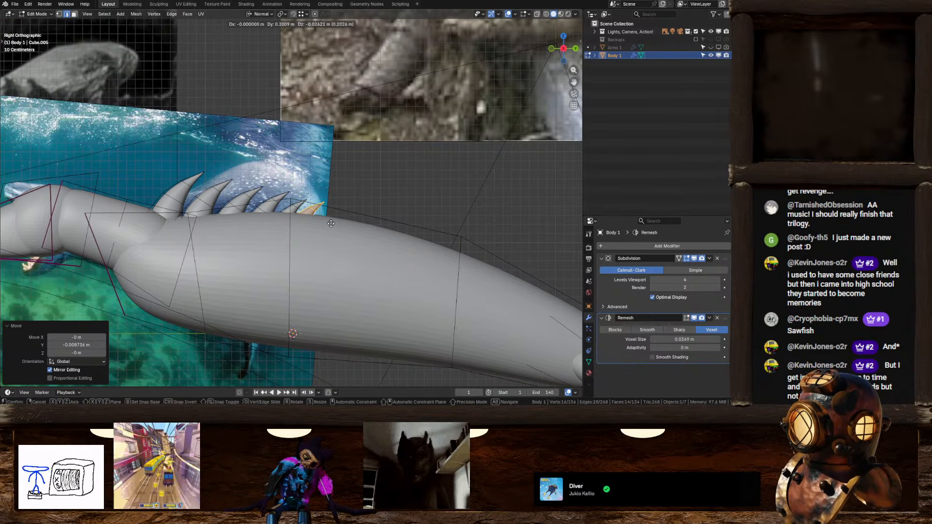
pyautogui.click(333, 228)
pyautogui.press('s')
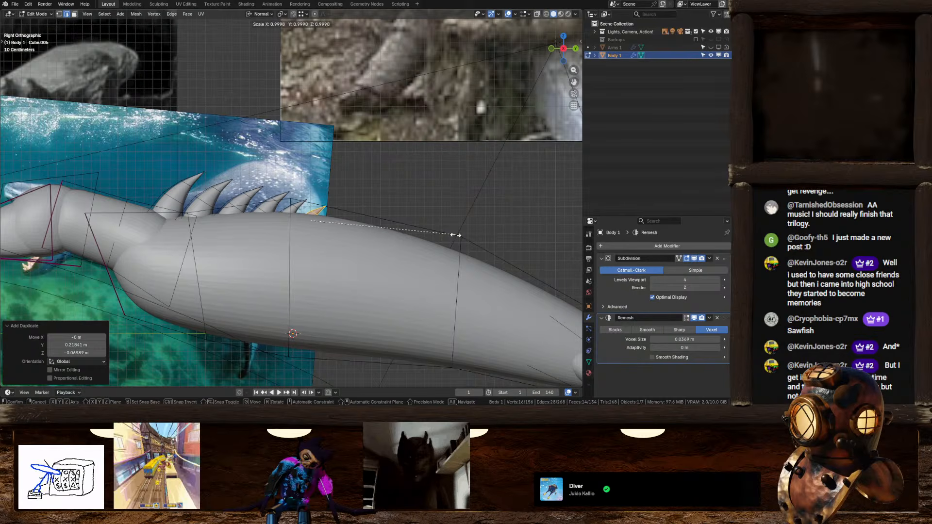
pyautogui.click(455, 235)
pyautogui.press('g')
pyautogui.click(454, 236)
pyautogui.press('g')
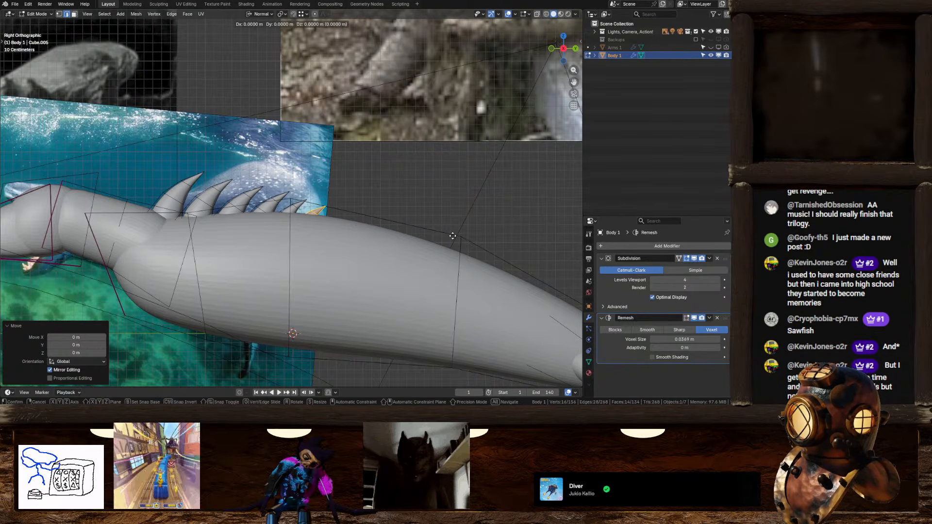
pyautogui.click(452, 236)
# Duplicate the sixth spike about 0.21 m further back as a seventh and check the row in Object Mode
pyautogui.hotkey('shift', 'd')
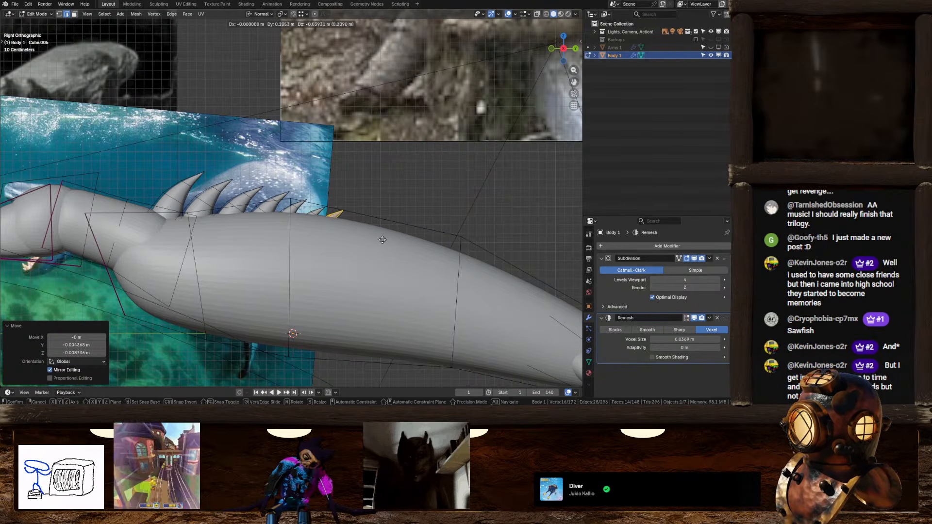
pyautogui.click(382, 243)
pyautogui.moveTo(381, 243); pyautogui.dragTo(337, 227, button='middle')
pyautogui.press('Tab')
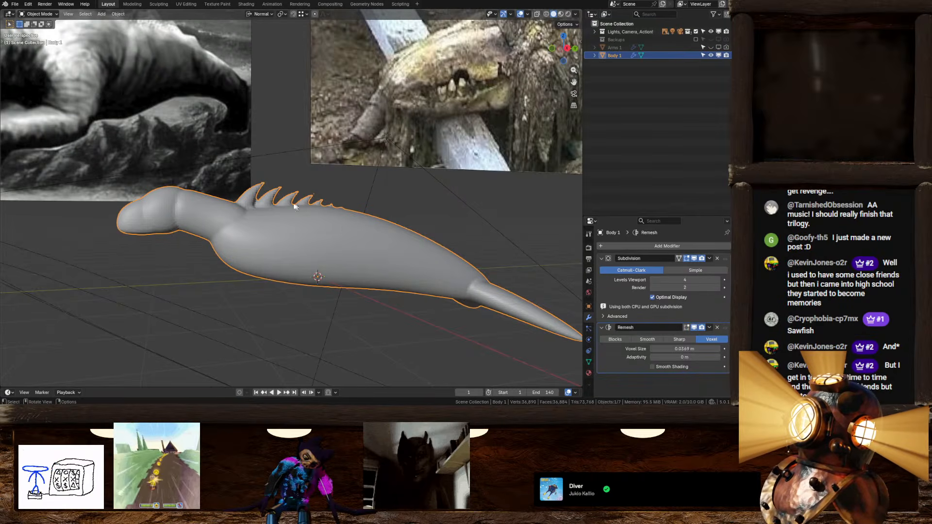
# Return to Edit Mode in the right side view and undo the spike copies until only the first spike remains
pyautogui.press('Tab')
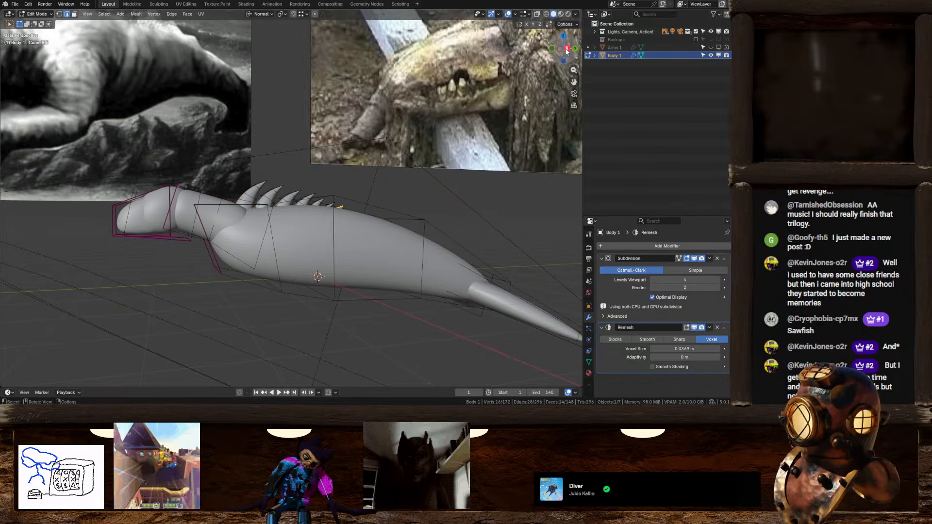
pyautogui.press('KP_3')
pyautogui.hotkey('ctrl', 'z')
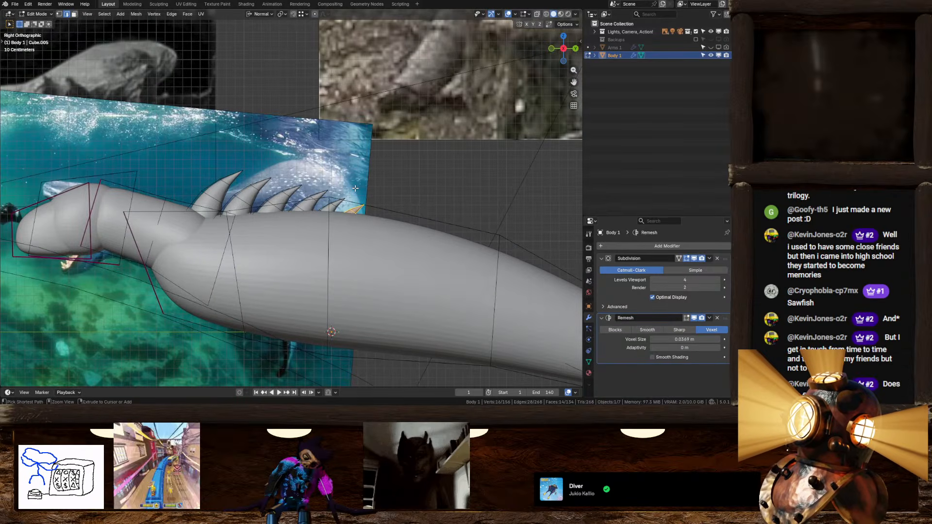
pyautogui.hotkey('ctrl', 'z')
pyautogui.hotkey('ctrl', 'z')
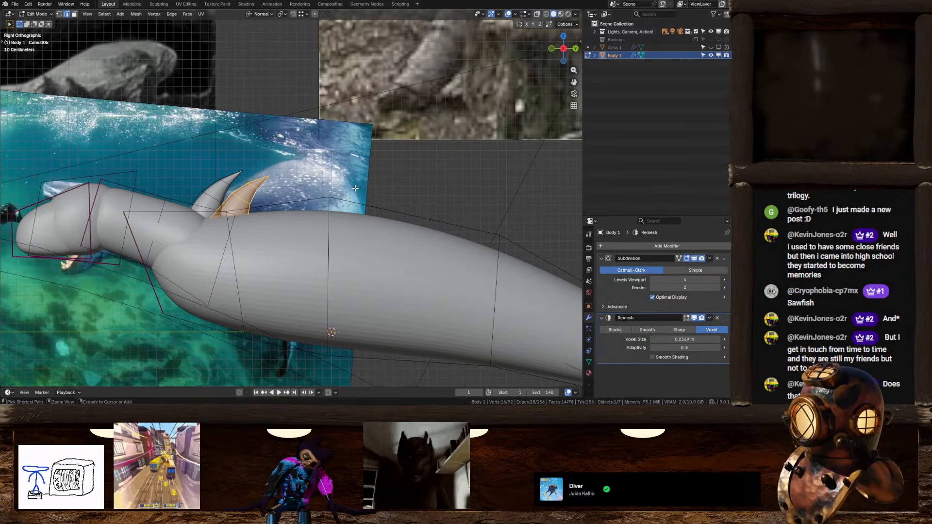
pyautogui.hotkey('ctrl', 'z')
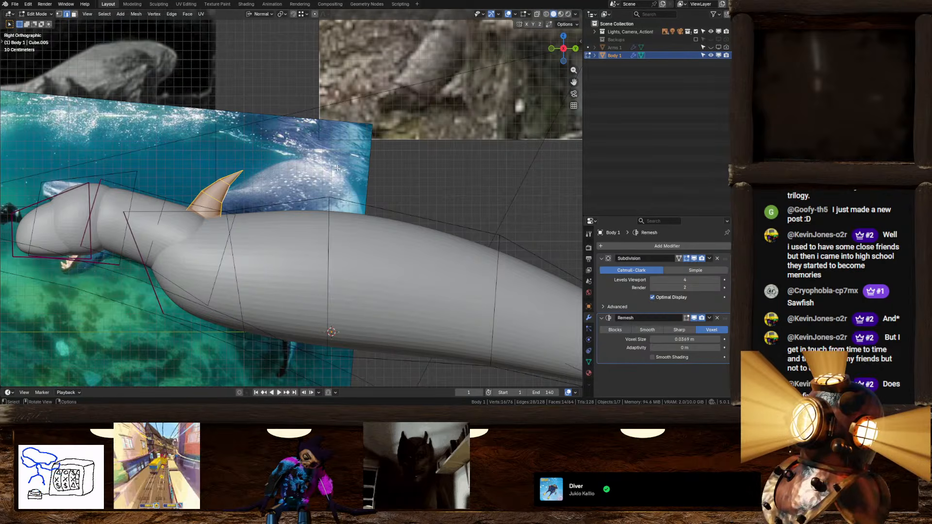
# Scale the first spike up by 2.02, rotate it 3.01° and then -5.37°, and reposition it at the base of the neck
pyautogui.press('s')
pyautogui.click(274, 184)
pyautogui.press('g')
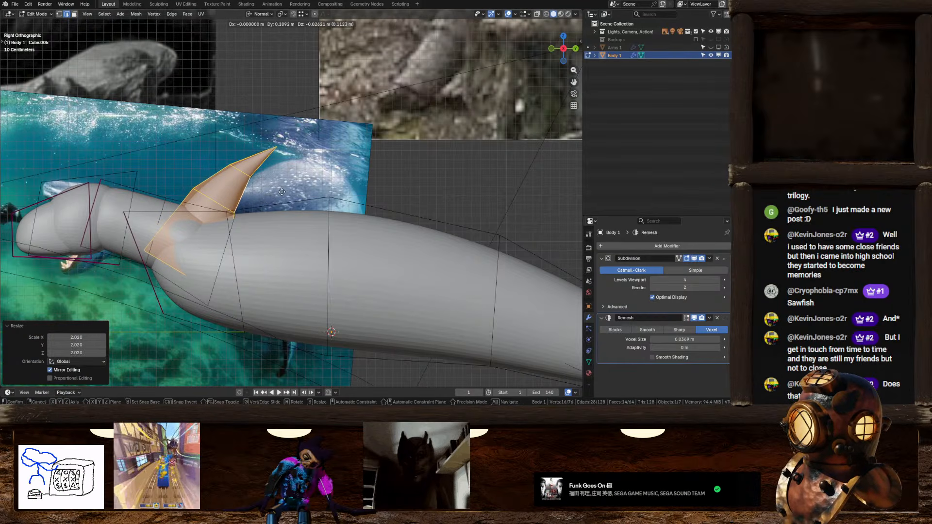
pyautogui.click(288, 189)
pyautogui.press('r')
pyautogui.click(313, 183)
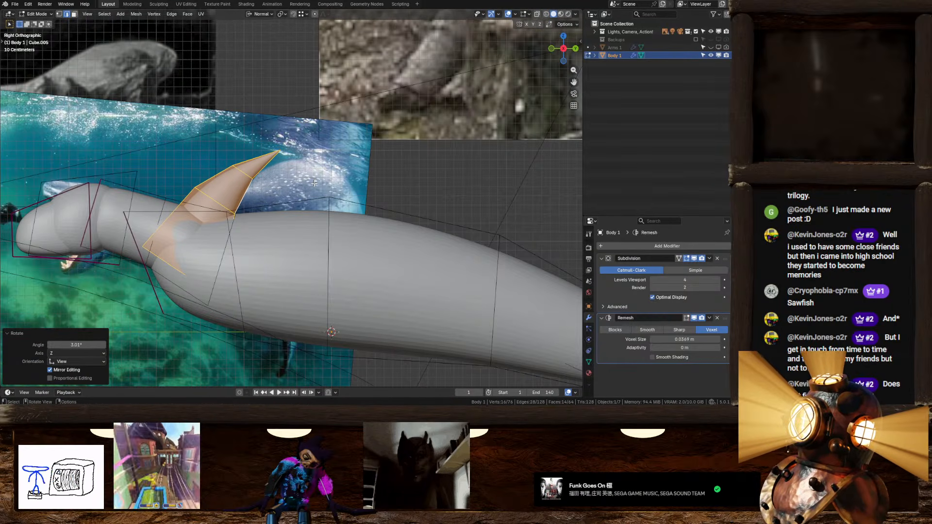
pyautogui.press('r')
pyautogui.click(361, 200)
pyautogui.press('g')
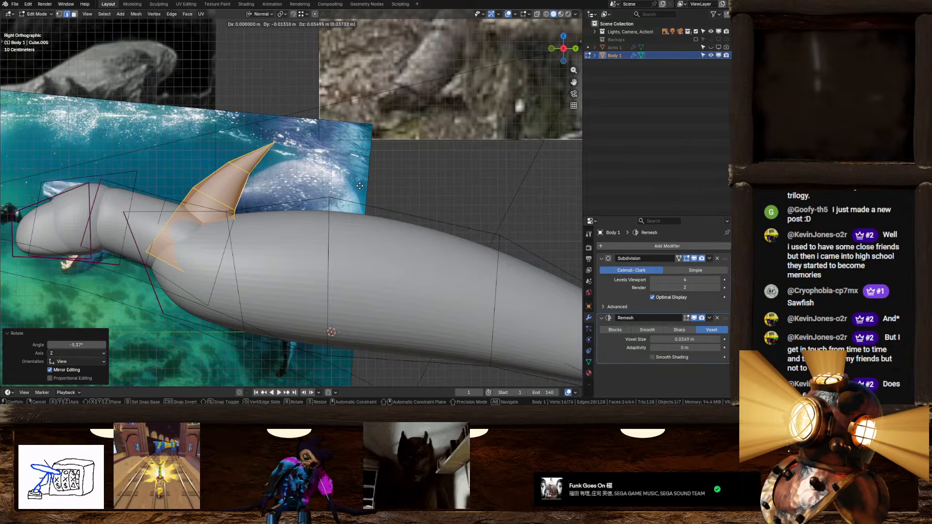
pyautogui.click(307, 214)
# Duplicate the enlarged spike about 0.56 m further back as a second, and shrink, rotate and lower the copy into the back
pyautogui.hotkey('shift', 'd')
pyautogui.click(356, 223)
pyautogui.press('s')
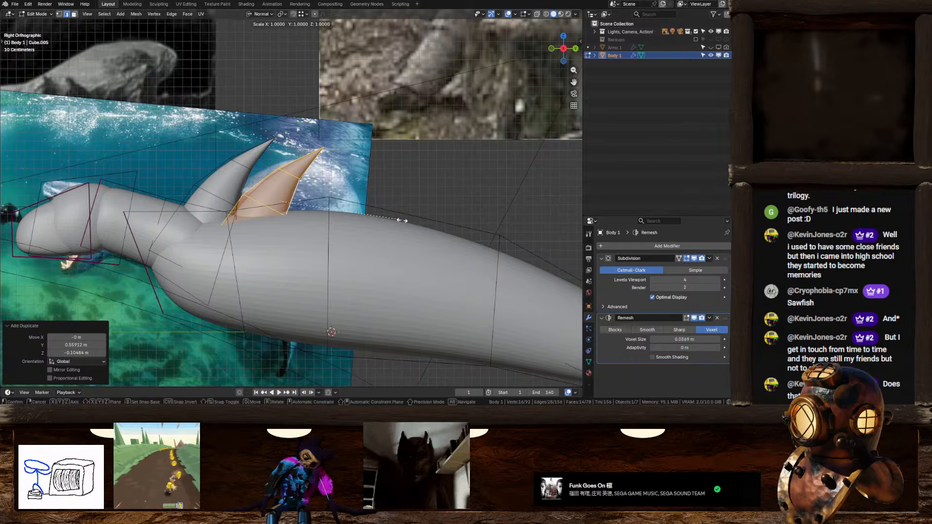
pyautogui.click(391, 219)
pyautogui.press('r')
pyautogui.click(388, 220)
pyautogui.press('g')
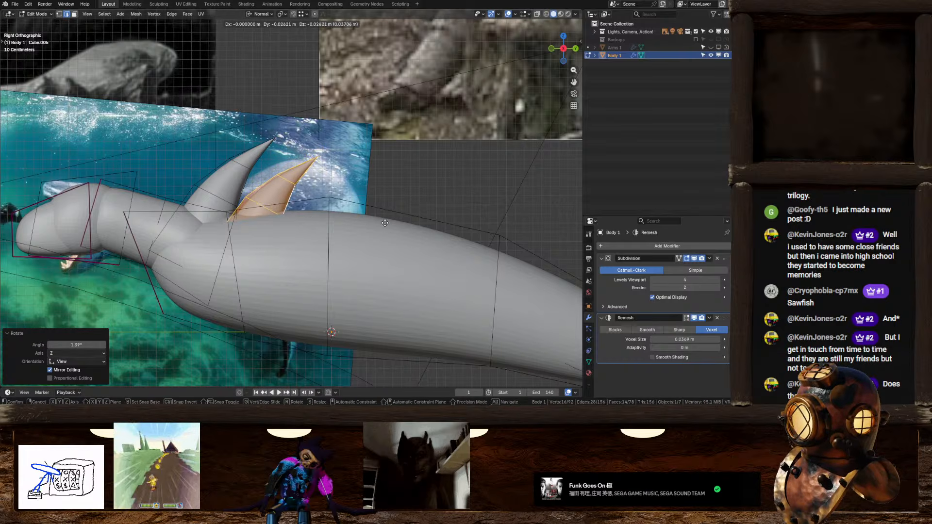
pyautogui.click(384, 223)
# Duplicate the second spike further back as a smaller third, rotate it 0.917° and nudge it onto the back
pyautogui.hotkey('shift', 'd')
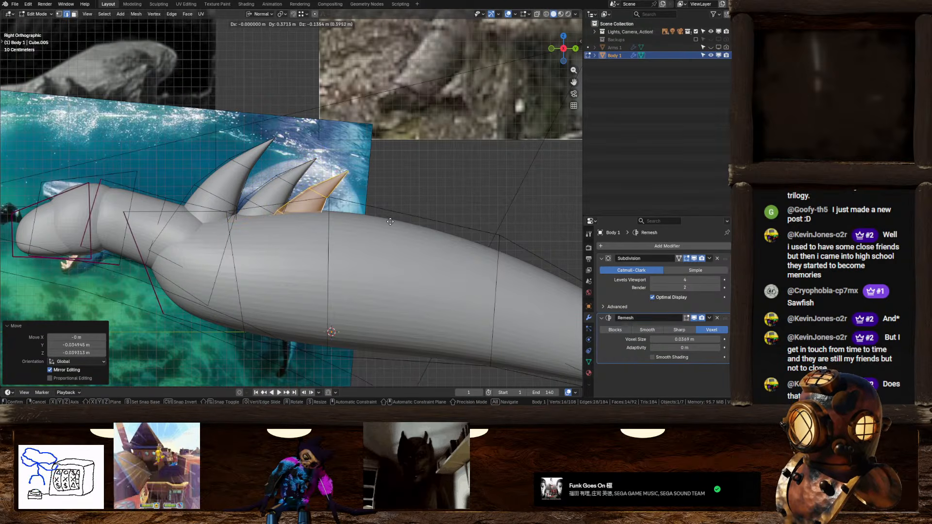
pyautogui.click(430, 224)
pyautogui.press('r')
pyautogui.click(430, 226)
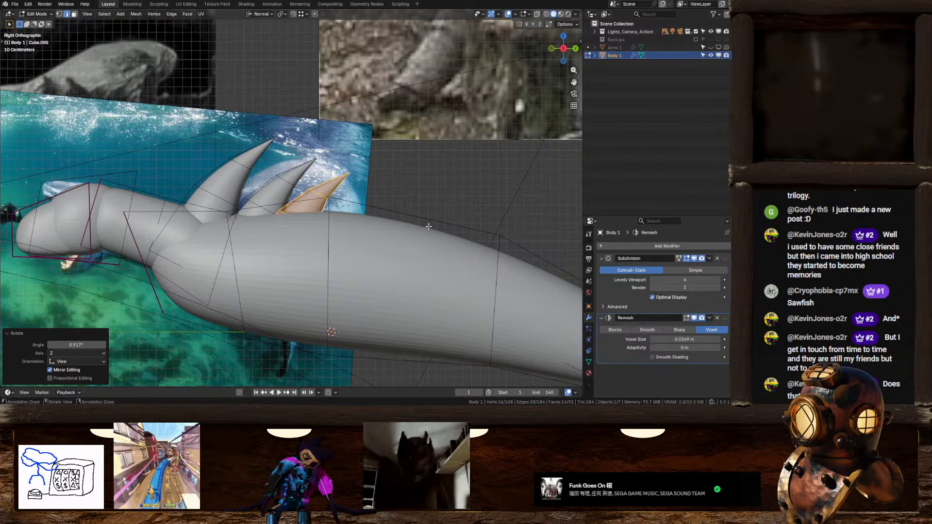
pyautogui.press('g')
pyautogui.click(429, 227)
# Duplicate the third spike further back as a fourth, scale the copy to 0.754 and seat it on the back
pyautogui.keyDown('shift'); pyautogui.moveTo(430, 227); pyautogui.dragTo(392, 228, button='middle'); pyautogui.keyUp('shift')
pyautogui.hotkey('shift', 'd')
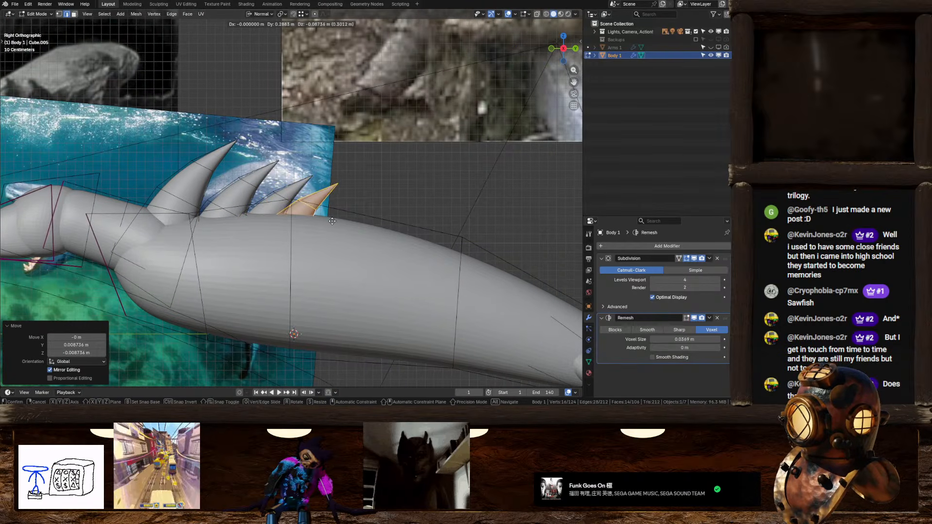
pyautogui.click(340, 224)
pyautogui.press('s')
pyautogui.click(392, 220)
pyautogui.press('g')
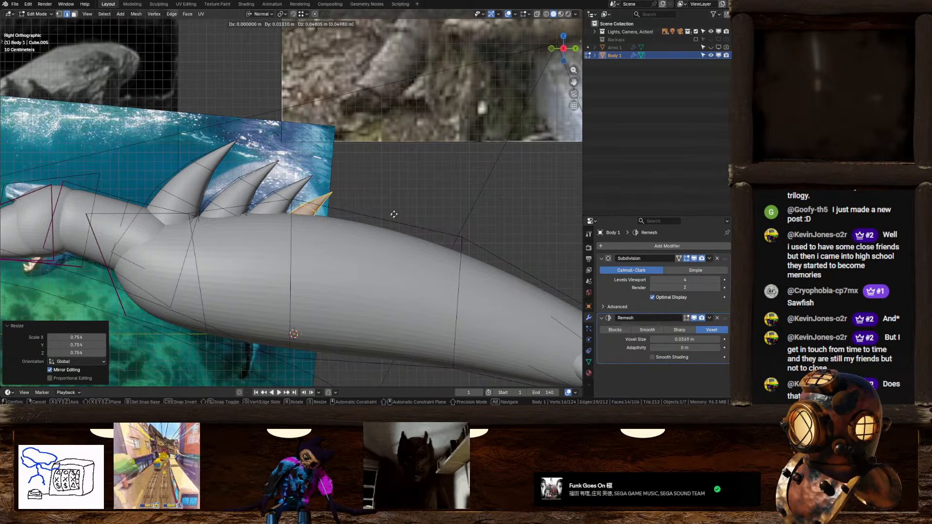
pyautogui.click(415, 211)
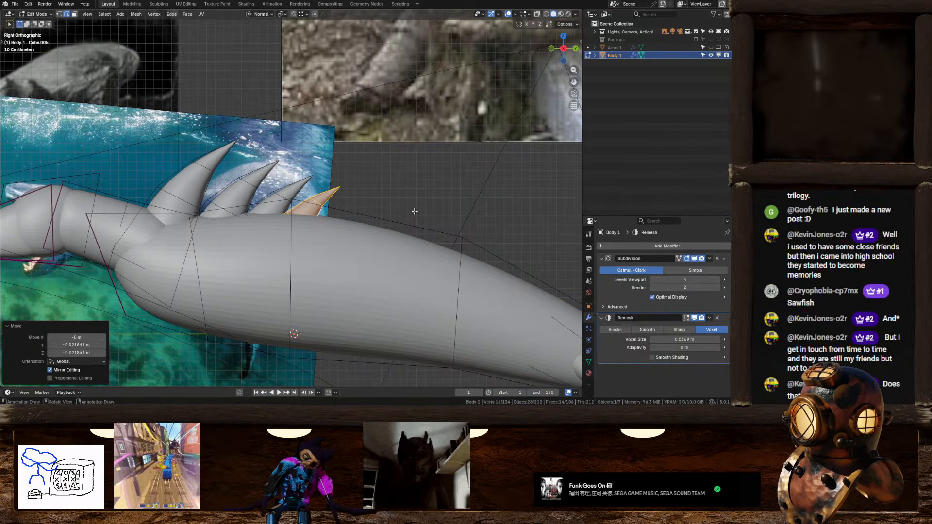
# Duplicate the fourth spike about 0.37 m further back as a fifth, scale it to 0.818 and lower it slightly into the back
pyautogui.hotkey('shift', 'd')
pyautogui.click(398, 219)
pyautogui.press('s')
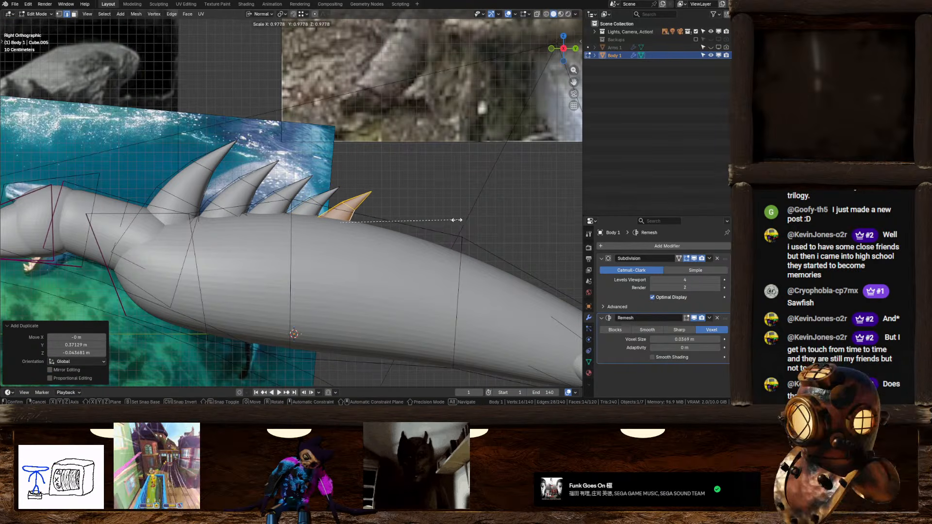
pyautogui.click(436, 220)
pyautogui.press('g')
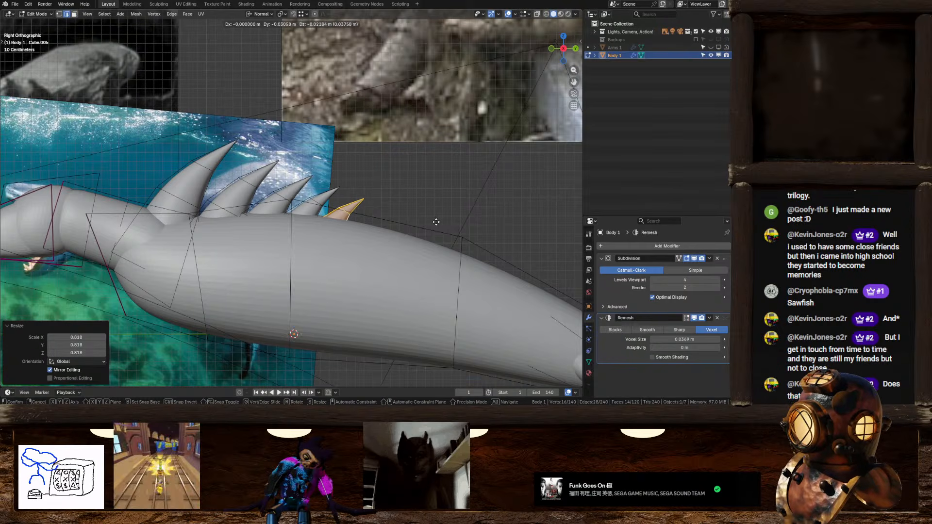
pyautogui.click(436, 222)
# Duplicate the fifth spike about 0.25 m further back as a sixth, scale it to 0.821 and lower it about 0.02 m
pyautogui.keyDown('shift'); pyautogui.moveTo(436, 228); pyautogui.dragTo(375, 226, button='middle'); pyautogui.keyUp('shift')
pyautogui.hotkey('shift', 'd')
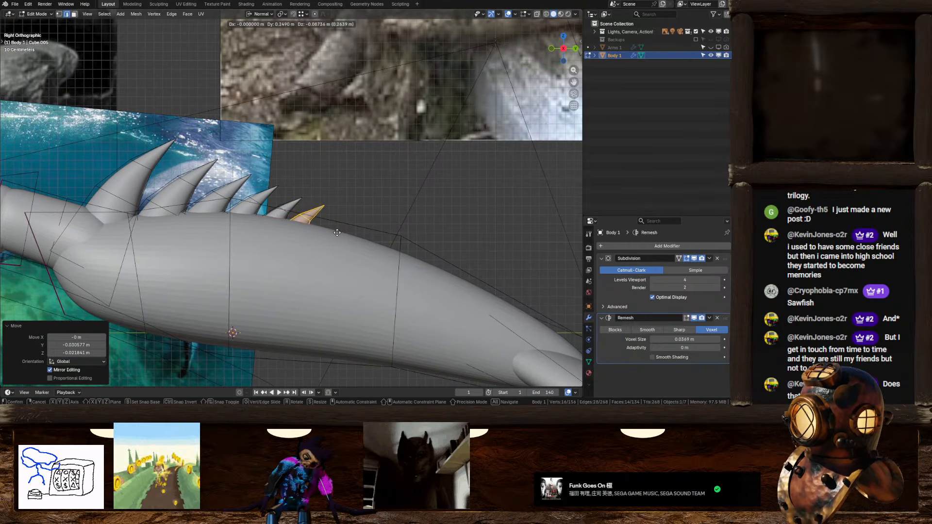
pyautogui.click(337, 233)
pyautogui.press('s')
pyautogui.click(395, 233)
pyautogui.press('g')
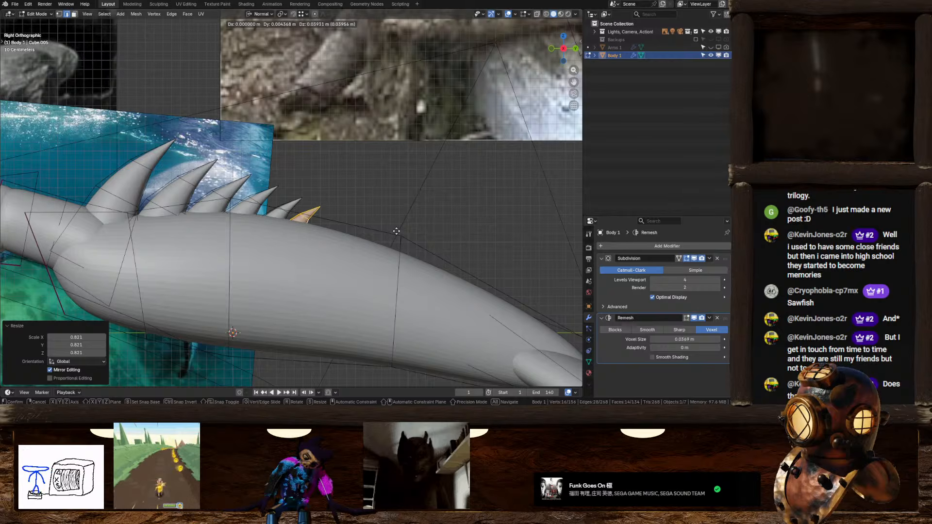
pyautogui.click(396, 233)
# Duplicate the sixth spike further back as a seventh and place it on the slope of the back
pyautogui.keyDown('shift'); pyautogui.moveTo(397, 232); pyautogui.dragTo(325, 233, button='middle'); pyautogui.keyUp('shift')
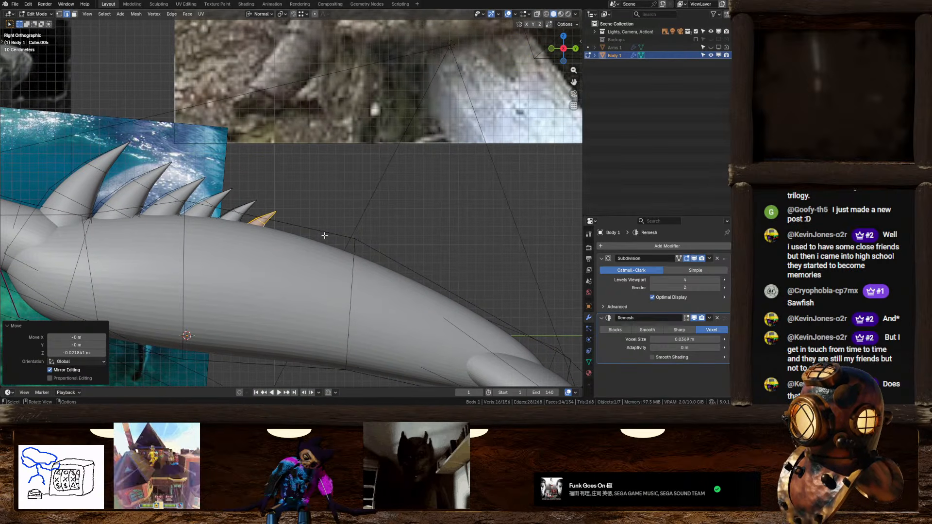
pyautogui.hotkey('shift', 'd')
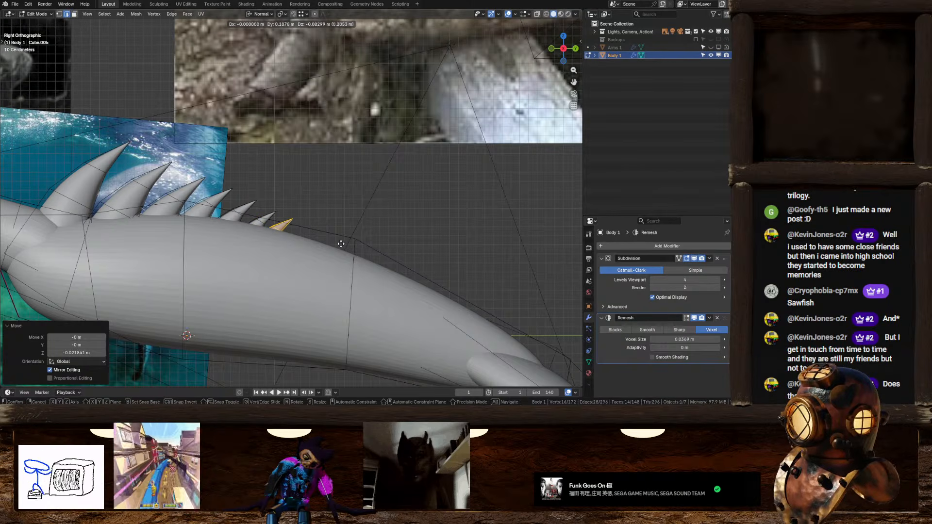
pyautogui.click(374, 235)
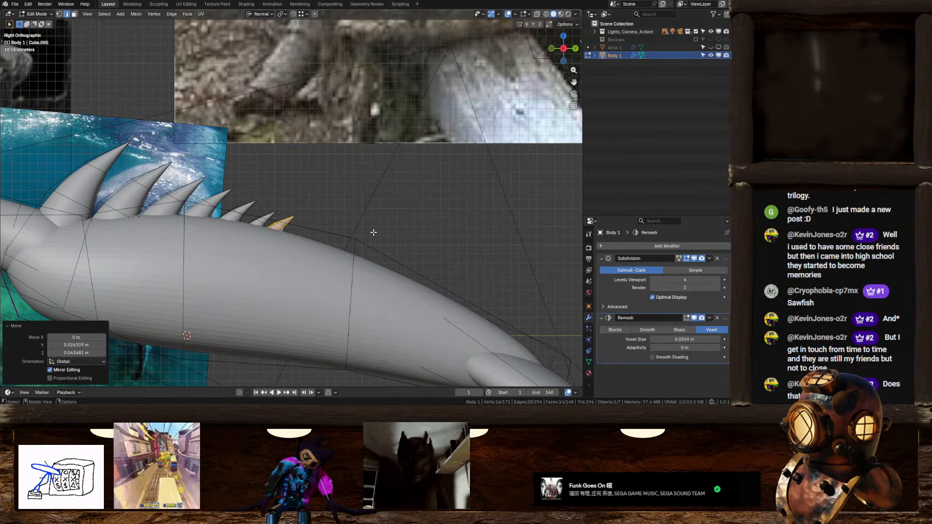
# Duplicate the seventh spike further back as an eighth, scale it to 0.870, seat it on the back and leave Edit Mode
pyautogui.hotkey('shift', 'd')
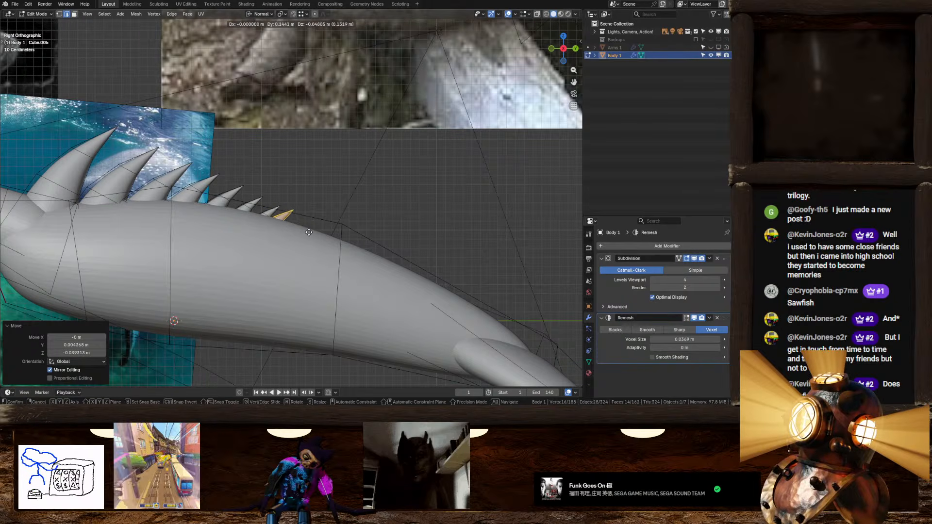
pyautogui.click(311, 235)
pyautogui.press('s')
pyautogui.click(382, 239)
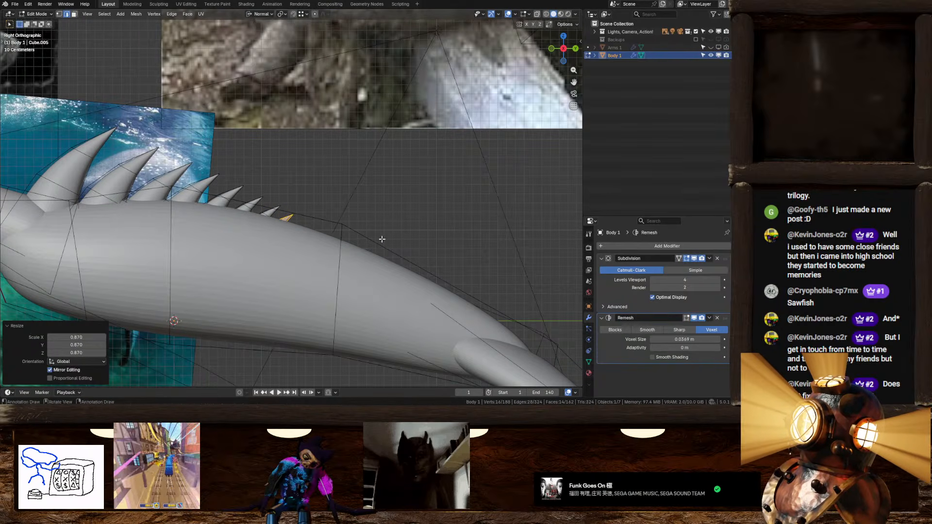
pyautogui.press('g')
pyautogui.click(381, 239)
pyautogui.scroll(-5, 306, 235)
pyautogui.press('Tab')
pyautogui.moveTo(306, 209); pyautogui.dragTo(475, 49, button='middle')
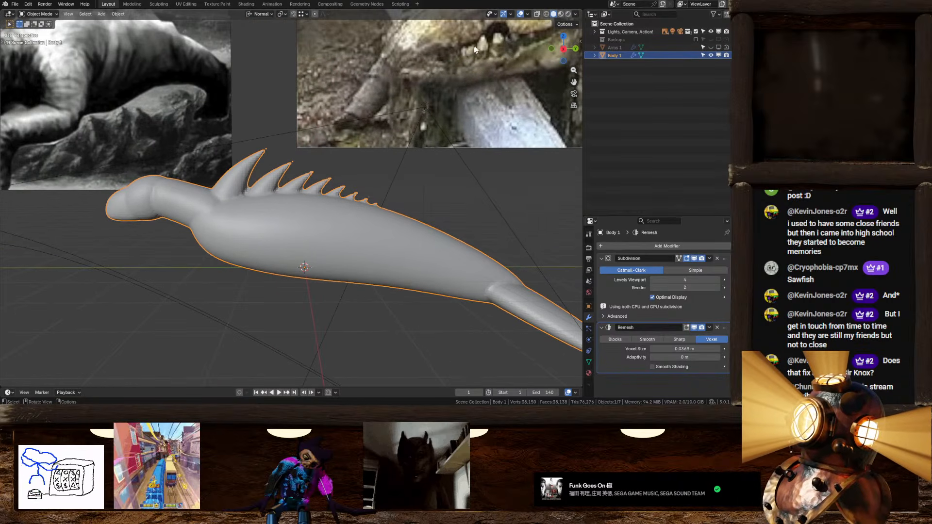
# Duplicate the largest spike about 0.62 m forward onto the neck and scale the copy to about 0.64
pyautogui.click(565, 52)
pyautogui.keyDown('shift'); pyautogui.moveTo(261, 168); pyautogui.dragTo(315, 214, button='middle'); pyautogui.keyUp('shift')
pyautogui.scroll(2, 316, 217)
pyautogui.press('Tab')
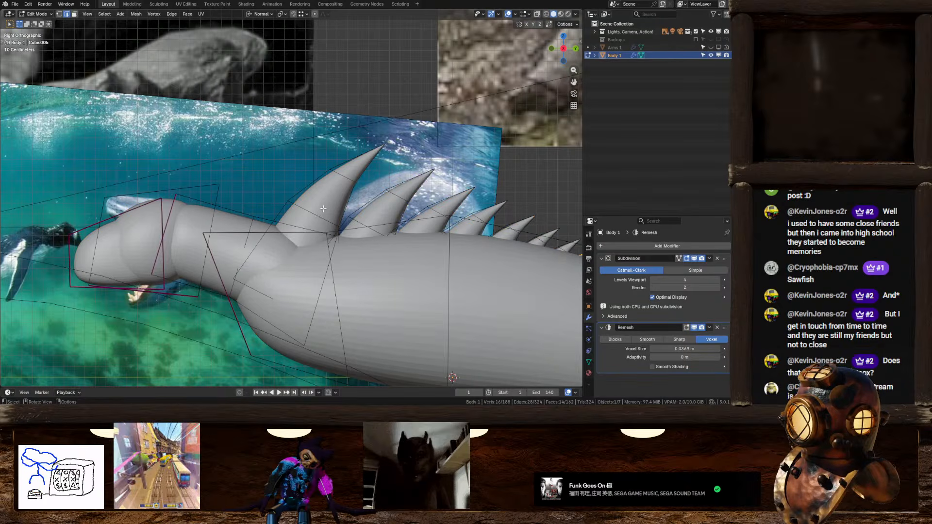
pyautogui.press('l')
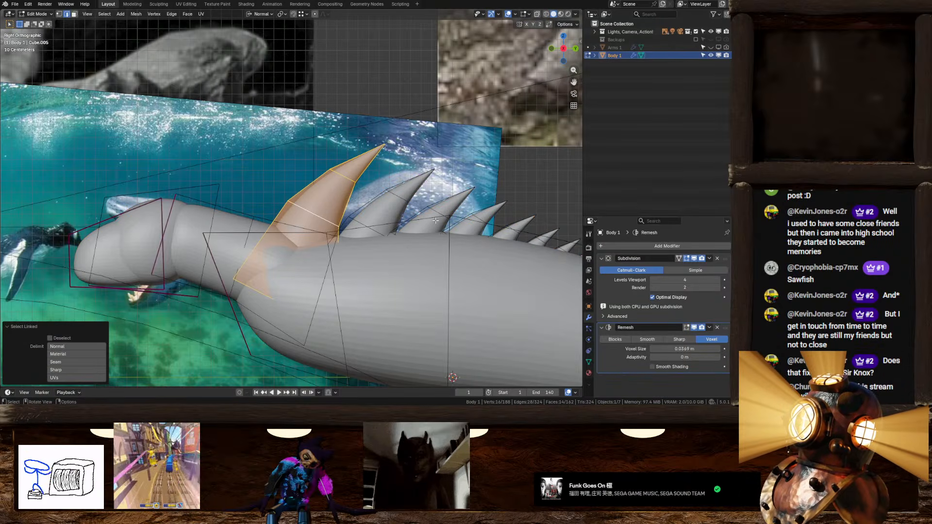
pyautogui.hotkey('shift', 'd')
pyautogui.click(392, 205)
pyautogui.press('s')
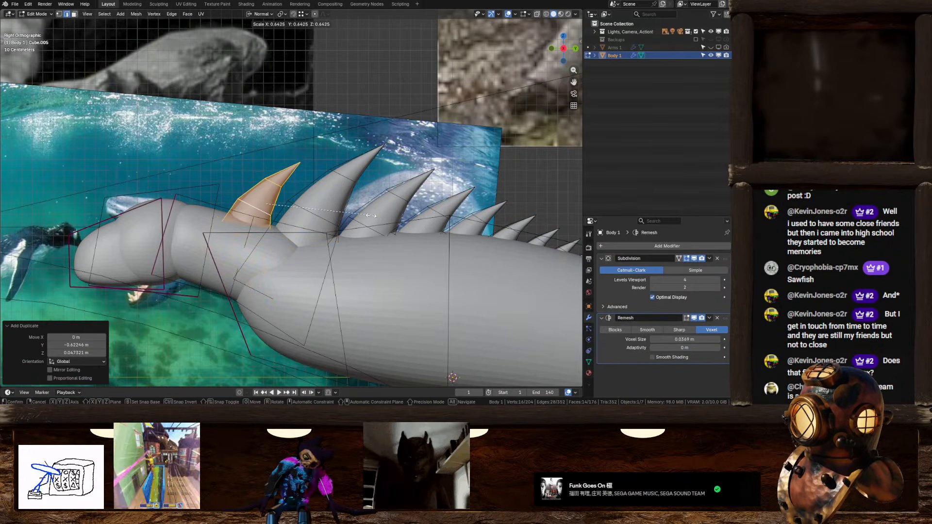
pyautogui.click(371, 216)
# Lower the neck spike about 0.11 m, rotate it about 2.2° and scale it to 0.948 so it sits in the neck
pyautogui.press('g')
pyautogui.click(377, 230)
pyautogui.press('r')
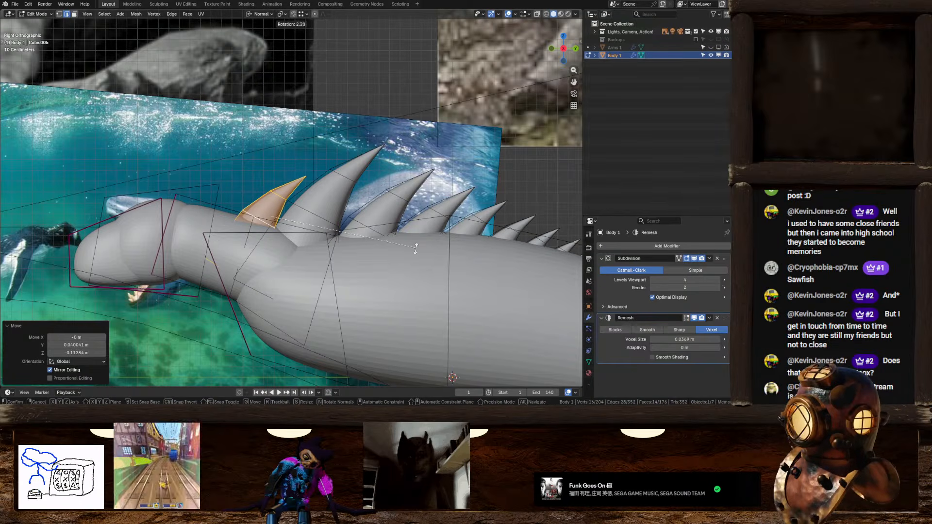
pyautogui.click(416, 249)
pyautogui.press('g')
pyautogui.click(417, 250)
pyautogui.press('s')
pyautogui.click(427, 246)
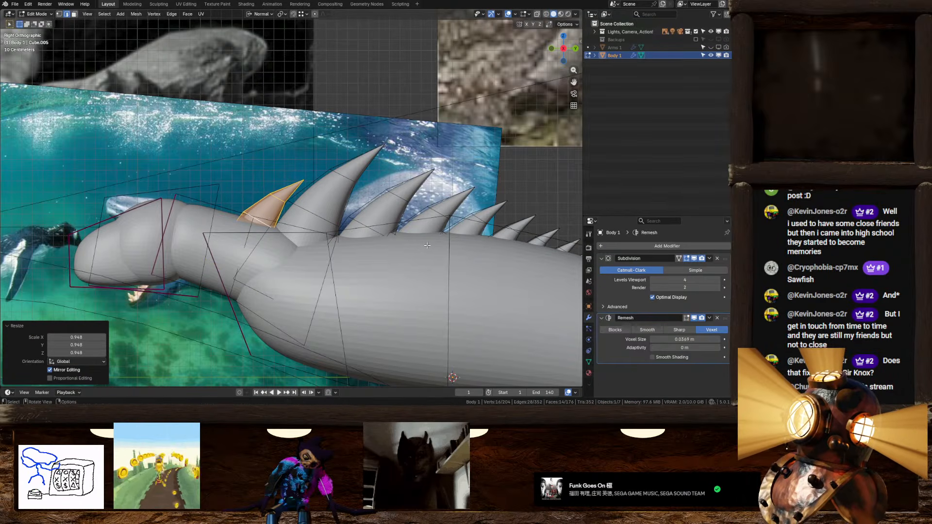
# Try duplicating the neck spike about 0.35 m toward the head and scaling the copy to 0.658
pyautogui.hotkey('shift', 'd')
pyautogui.click(394, 243)
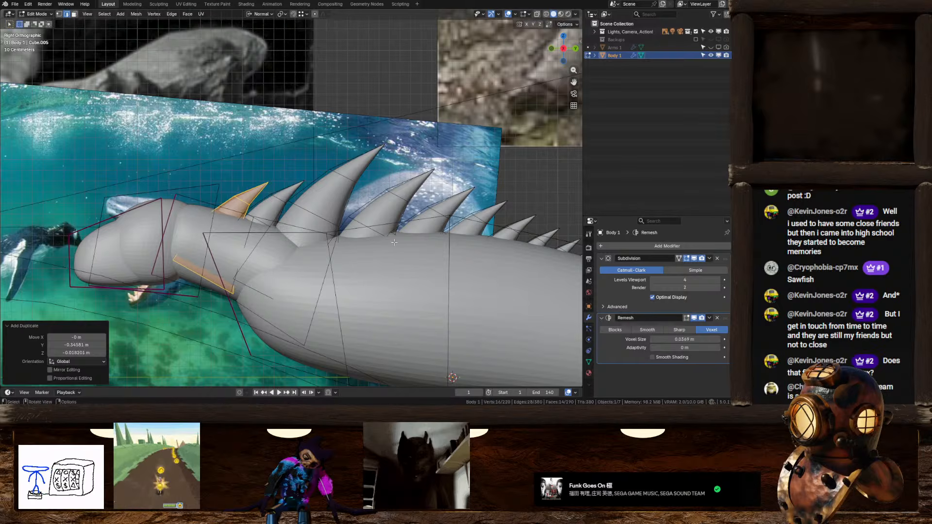
pyautogui.press('s')
pyautogui.click(336, 246)
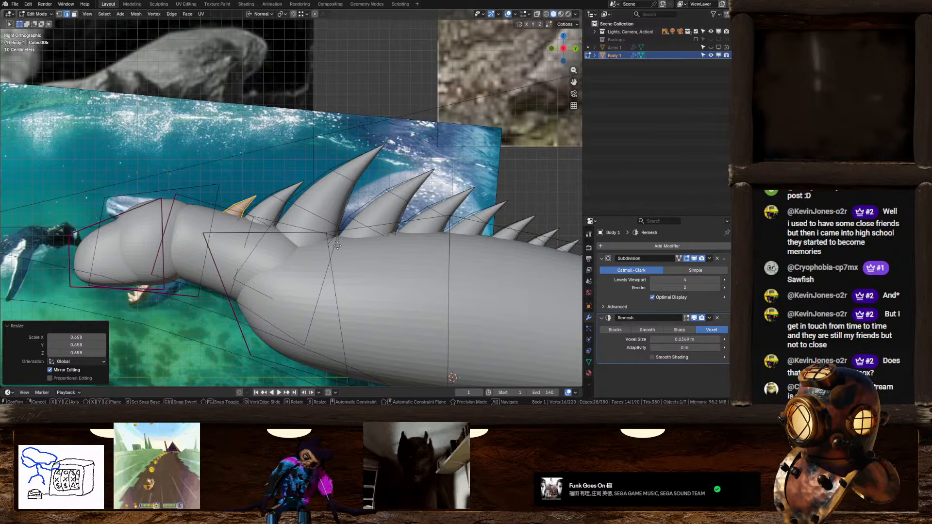
# Try adding a third neck spike about 0.23 m further toward the head, scaled to about 0.8, and inspect the row
pyautogui.press('g')
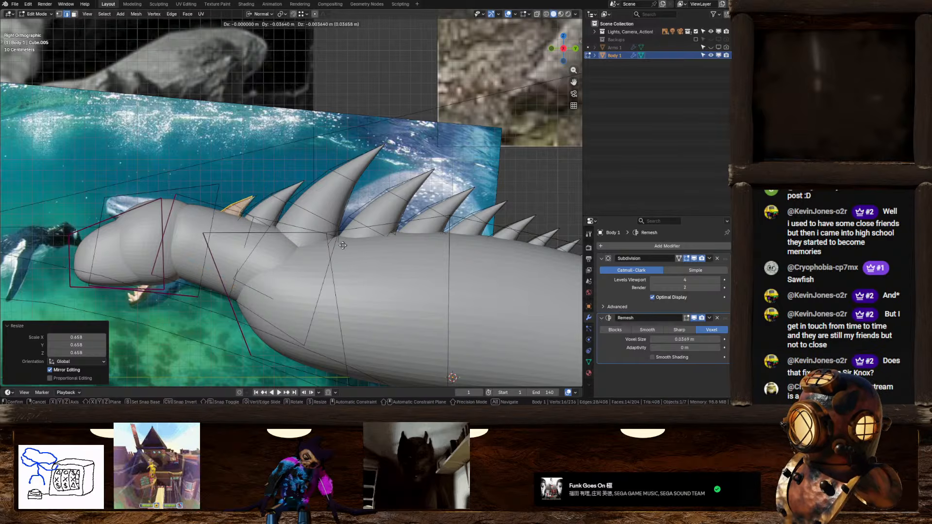
pyautogui.click(331, 247)
pyautogui.press('s')
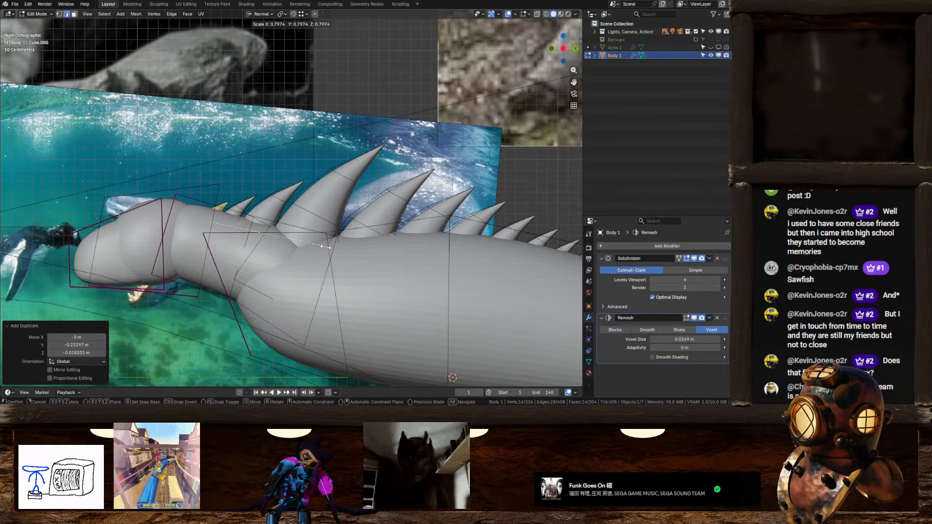
pyautogui.click(324, 247)
pyautogui.press('Tab')
pyautogui.moveTo(359, 207); pyautogui.dragTo(339, 191, button='middle')
pyautogui.click(574, 52)
pyautogui.press('Tab')
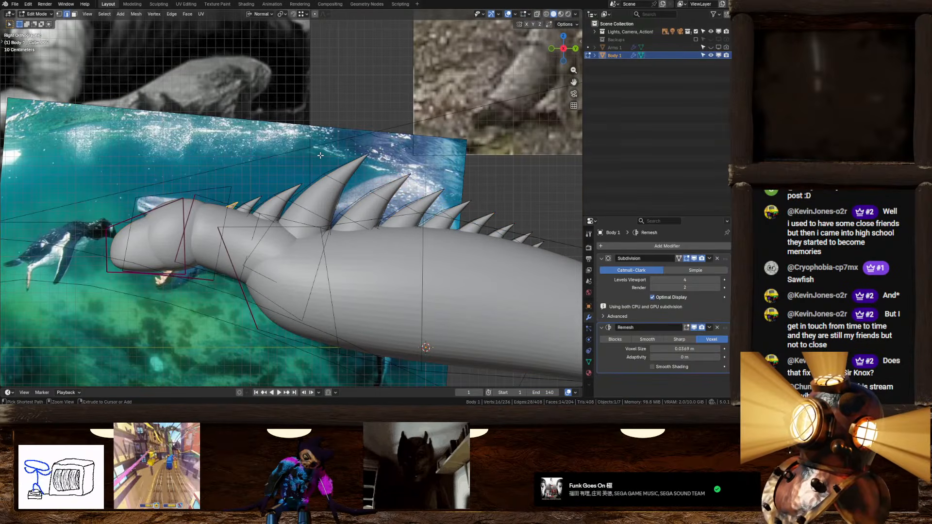
# Reseat the original neck spike in front of the largest spike, rotating it -2.51° and scaling it to 0.961
pyautogui.press('g')
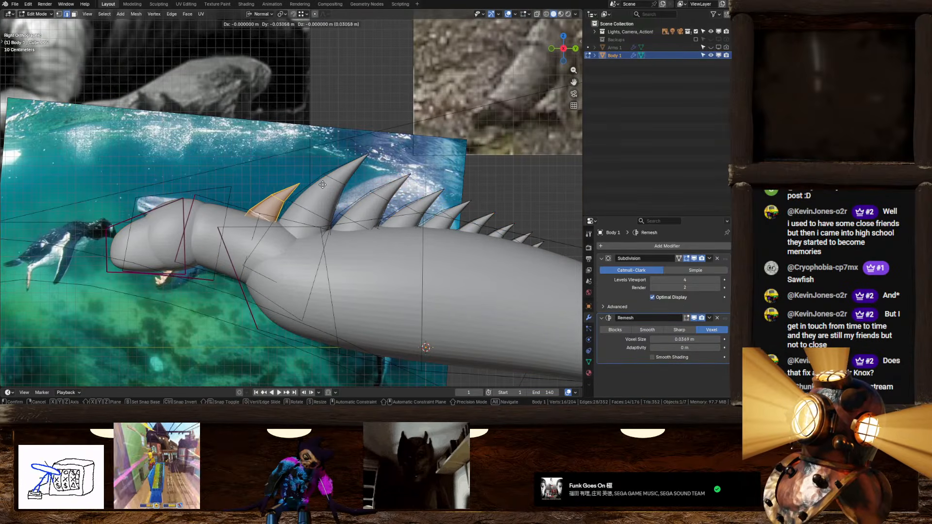
pyautogui.click(362, 215)
pyautogui.press('r')
pyautogui.click(363, 215)
pyautogui.press('g')
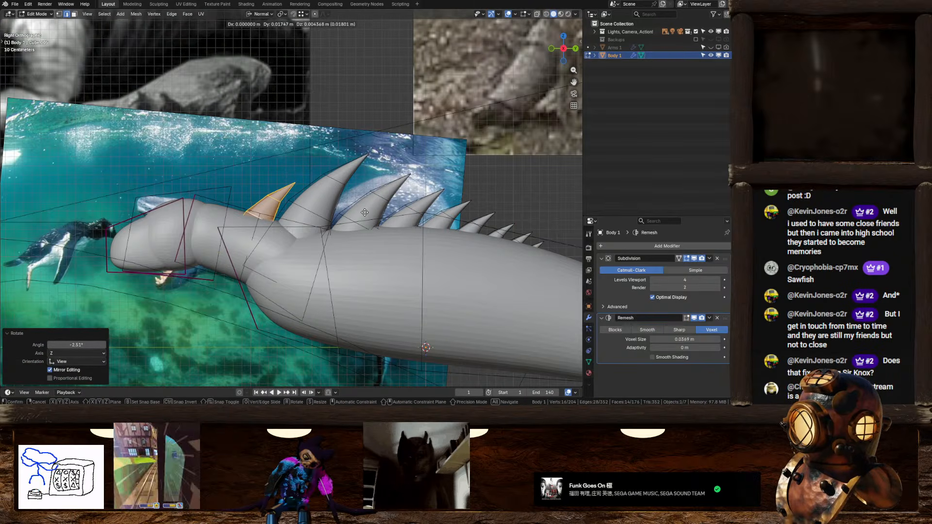
pyautogui.click(366, 215)
pyautogui.press('s')
pyautogui.click(362, 215)
# Duplicate the neck spike about 0.4 m toward the head and scale the copy to about 0.66
pyautogui.scroll(4, 363, 215)
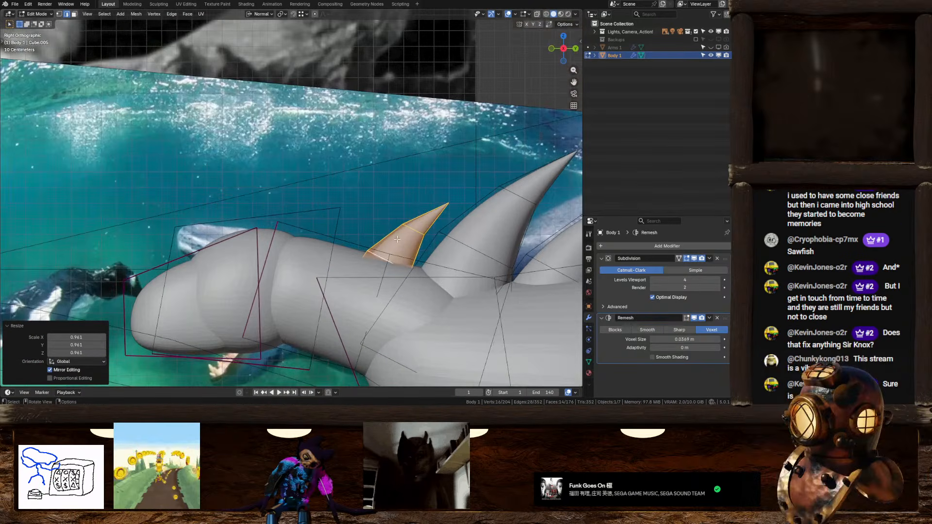
pyautogui.press('g')
pyautogui.click(344, 244)
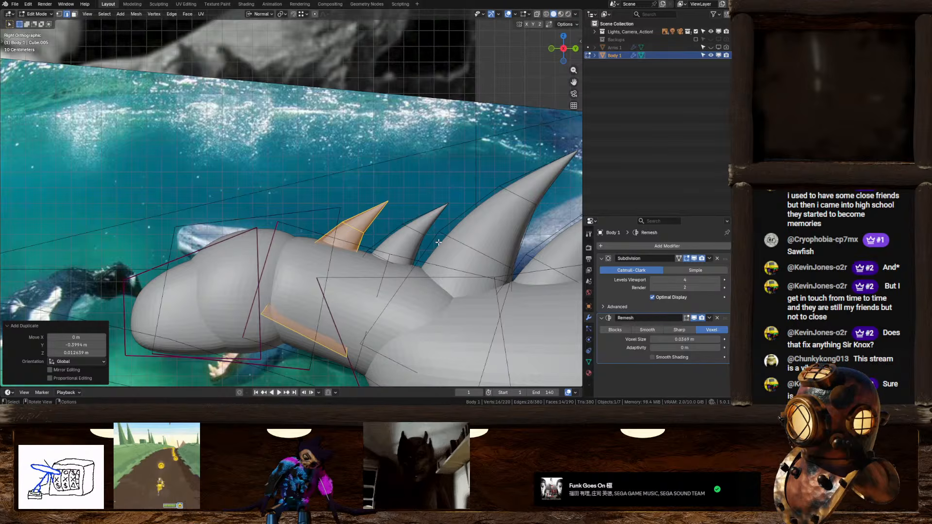
pyautogui.press('s')
pyautogui.click(408, 243)
pyautogui.press('g')
pyautogui.rightClick(414, 243)
# Enlarge the second neck spike, lower it about 0.025 m into the neck, and fine-tune its size and position
pyautogui.press('s')
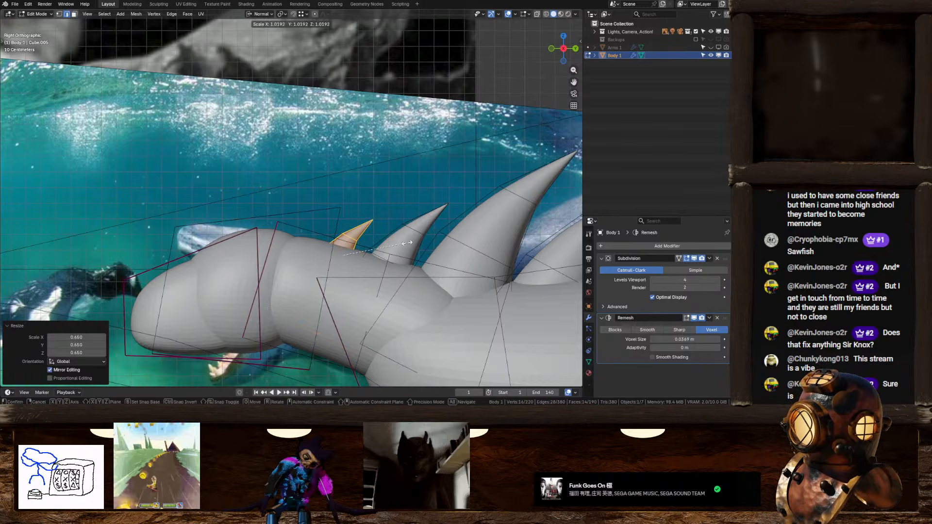
pyautogui.click(428, 240)
pyautogui.press('g')
pyautogui.click(432, 243)
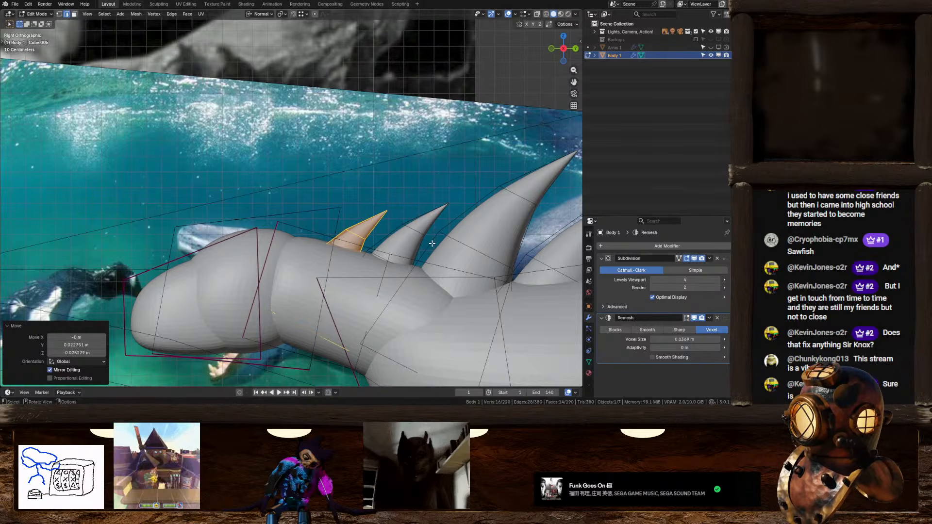
pyautogui.press('s')
pyautogui.click(436, 246)
pyautogui.press('g')
pyautogui.click(436, 246)
# Duplicate the second neck spike toward the head, rotate the copy -3.27°, scale it to 0.911 and seat it on the neck
pyautogui.hotkey('shift', 'd')
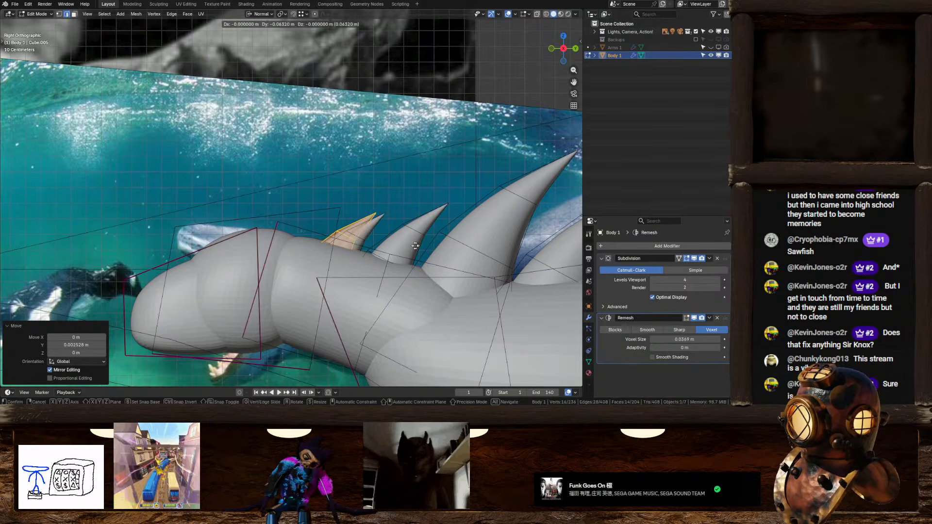
pyautogui.click(387, 248)
pyautogui.press('r')
pyautogui.click(423, 256)
pyautogui.press('s')
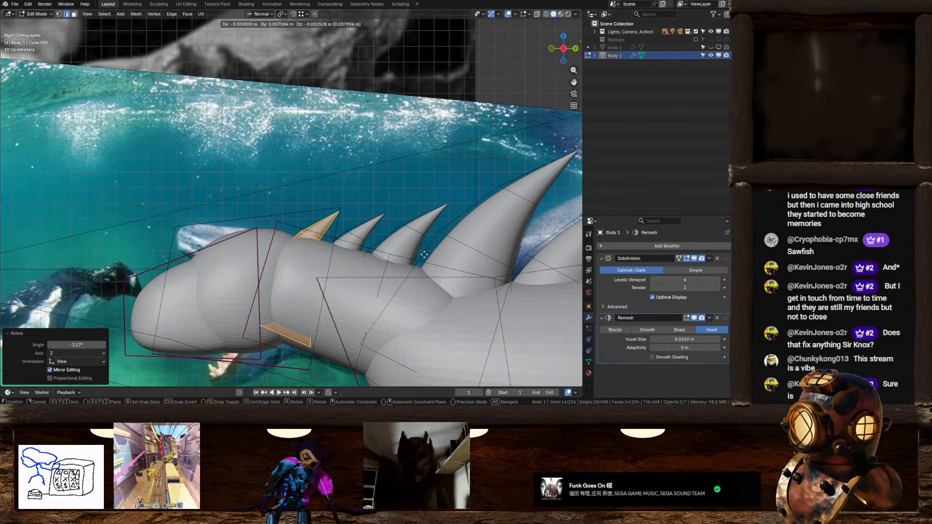
pyautogui.click(434, 255)
pyautogui.press('g')
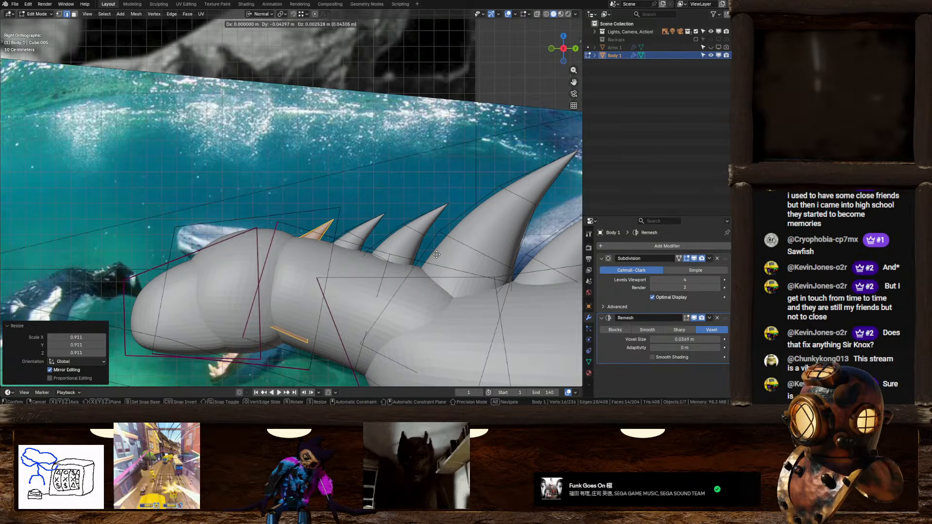
pyautogui.click(439, 254)
# Leave Edit Mode and set the Remesh modifier's voxel size to 0.0308 m
pyautogui.press('Tab')
pyautogui.moveTo(439, 253); pyautogui.dragTo(355, 249, button='middle')
pyautogui.scroll(2, 354, 250)
pyautogui.moveTo(685, 349); pyautogui.dragTo(666, 348)
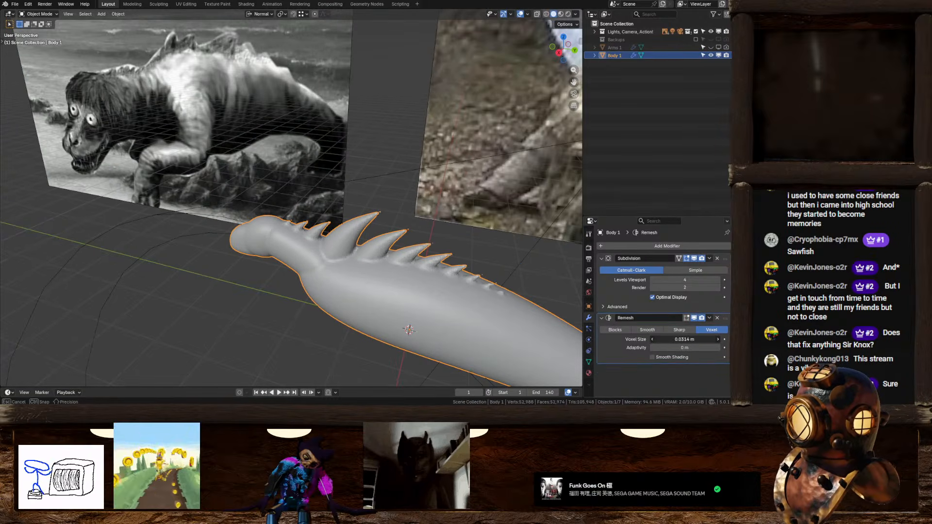
pyautogui.moveTo(325, 287); pyautogui.dragTo(398, 239, button='middle')
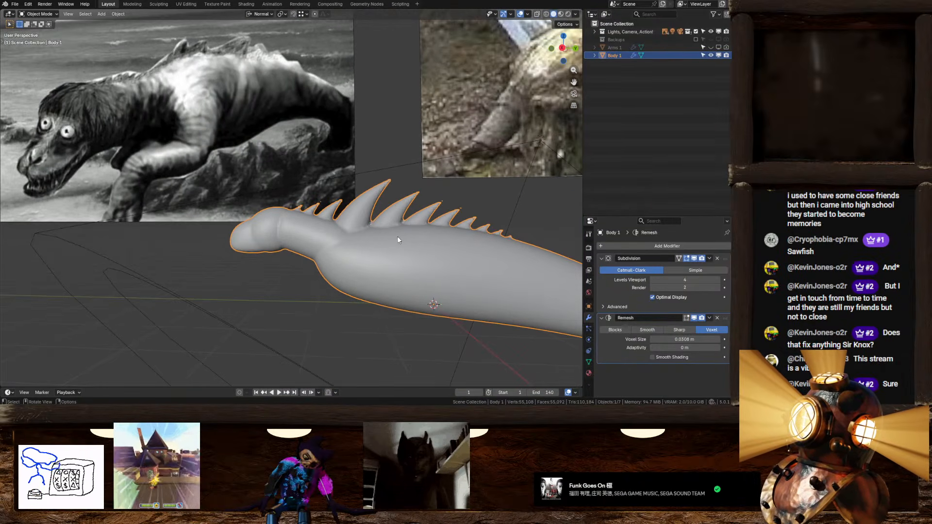
# Scale the largest back spike to 0.812, move it about 0.05 m forward and down into the back, and leave Edit Mode
pyautogui.press('Tab')
pyautogui.moveTo(401, 246); pyautogui.dragTo(314, 220, button='middle')
pyautogui.click(312, 223)
pyautogui.press('l')
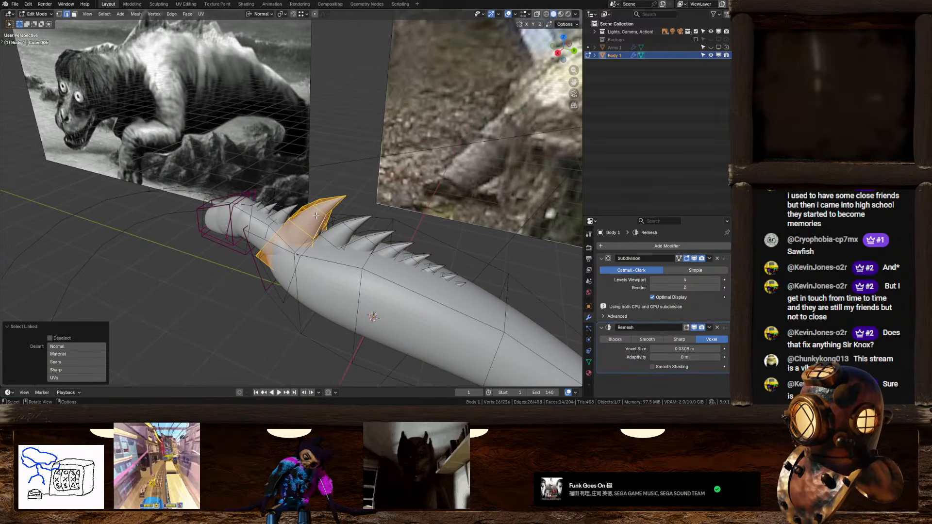
pyautogui.click(556, 53)
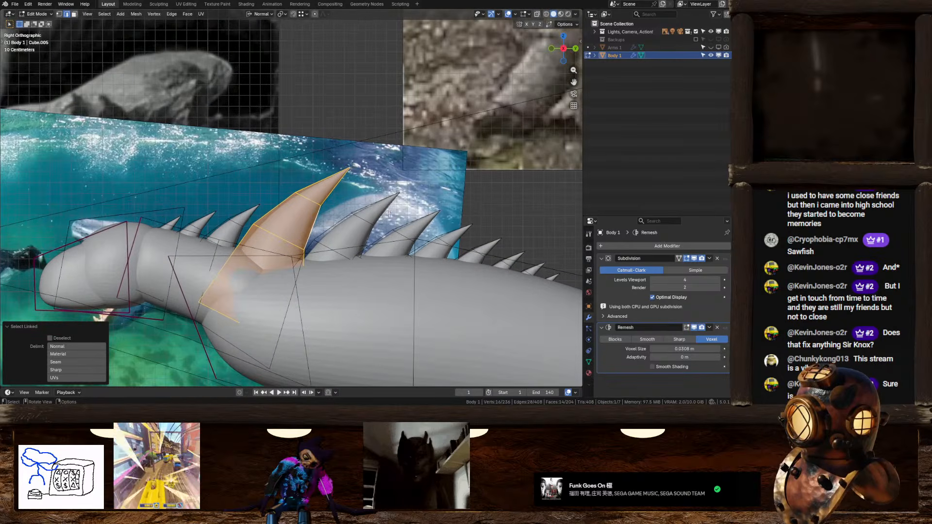
pyautogui.press('s')
pyautogui.click(413, 194)
pyautogui.press('g')
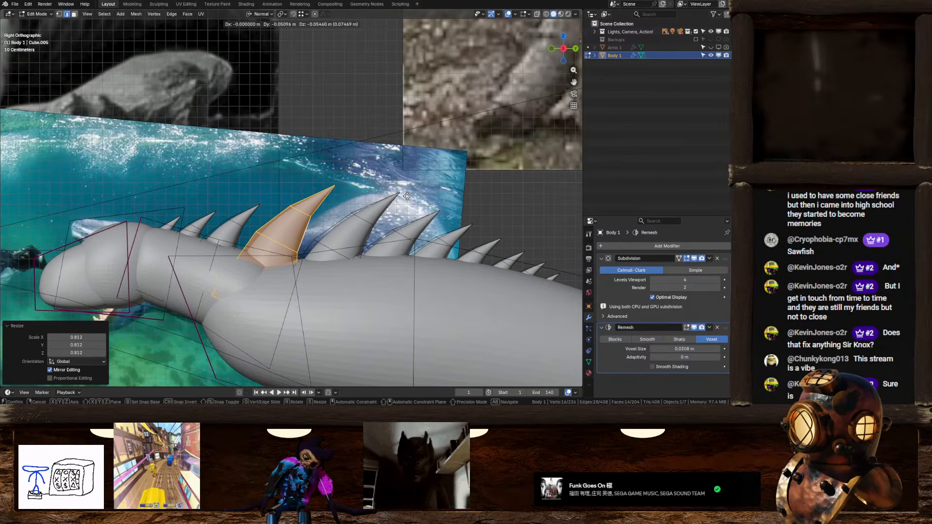
pyautogui.click(407, 197)
pyautogui.press('Tab')
pyautogui.moveTo(407, 198); pyautogui.dragTo(355, 235, button='middle')
pyautogui.scroll(2, 369, 250)
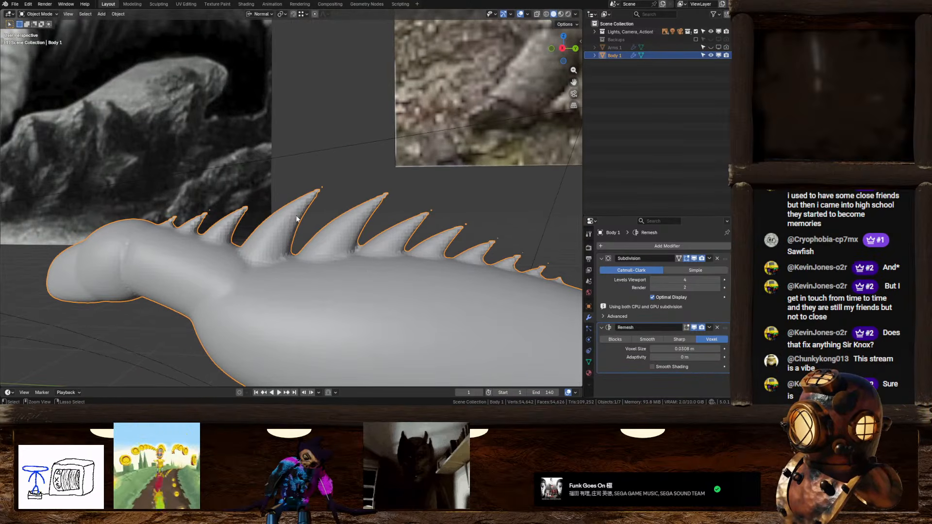
# Save the file and apply Body 1's Subdivision and Remesh modifiers
pyautogui.hotkey('ctrl', 's')
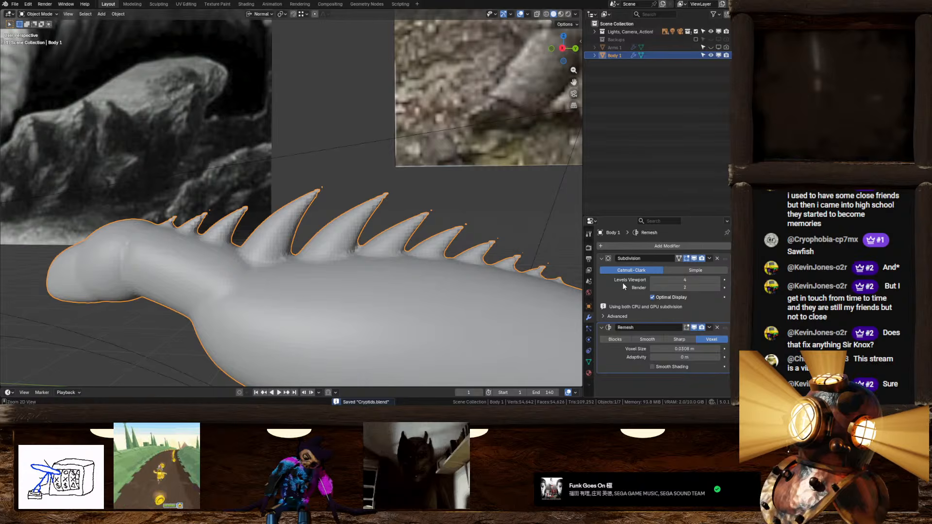
pyautogui.hotkey('ctrl', 'a')
pyautogui.hotkey('ctrl', 'a')
# Select the whole connected body mesh and separate it from the loose fragments into its own object
pyautogui.press('Tab')
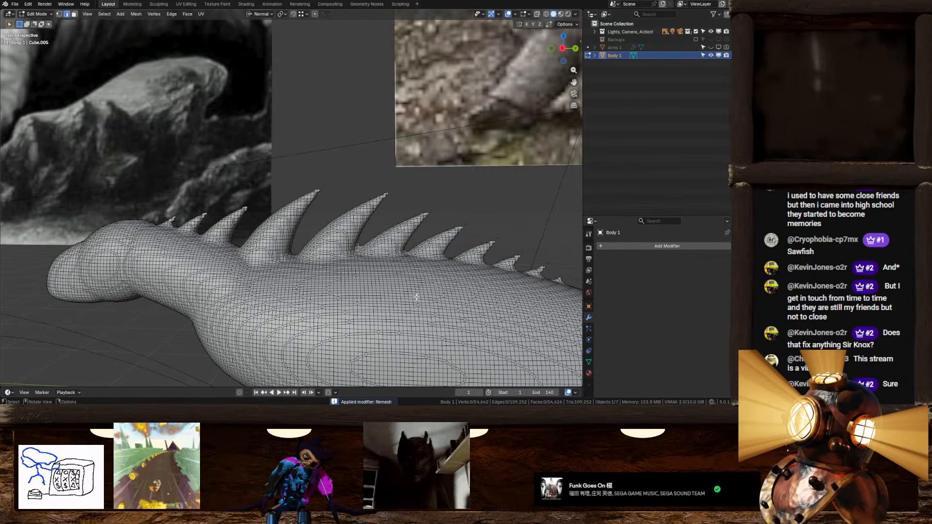
pyautogui.hotkey('ctrl', 'l')
pyautogui.hotkey('ctrl', 'e')
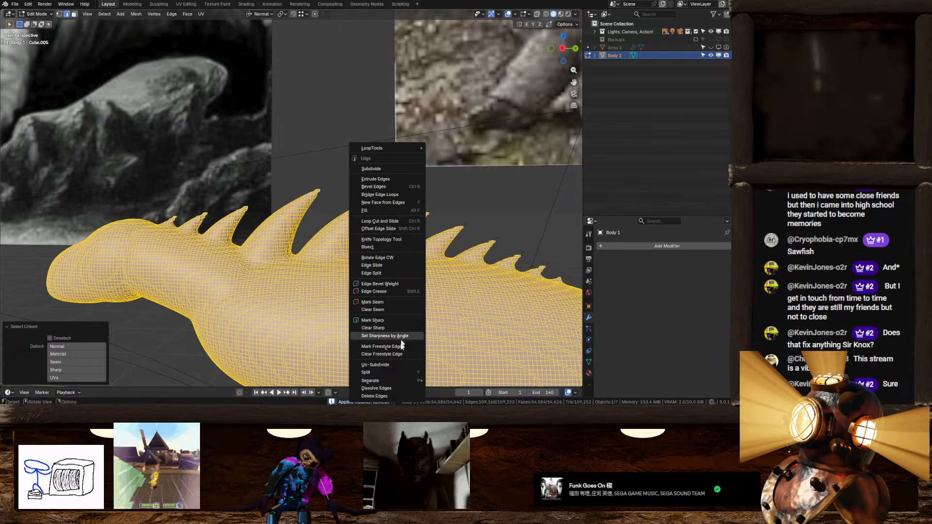
pyautogui.moveTo(388, 382)
pyautogui.click(447, 364)
pyautogui.press('Tab')
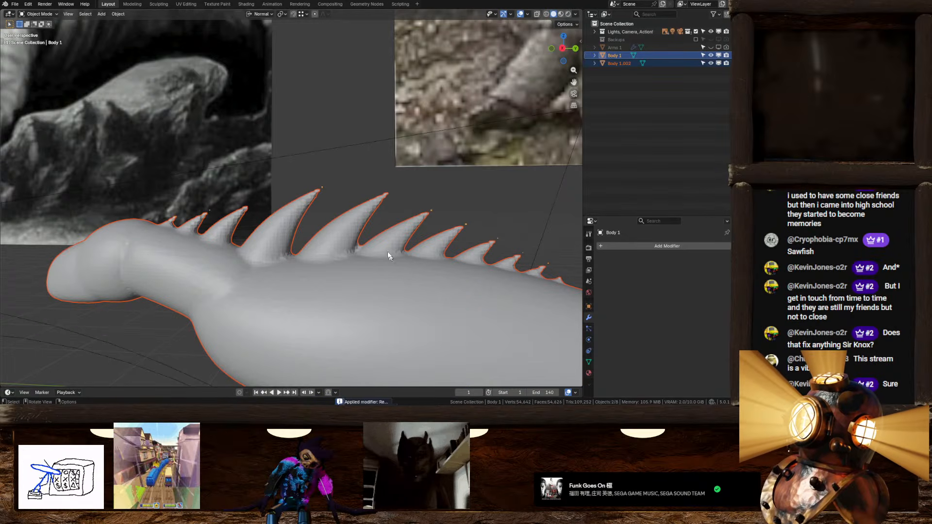
# Delete the leftover Body 1 object holding the fragments and select the separated body, Body 1.002
pyautogui.click(614, 55)
pyautogui.press('x')
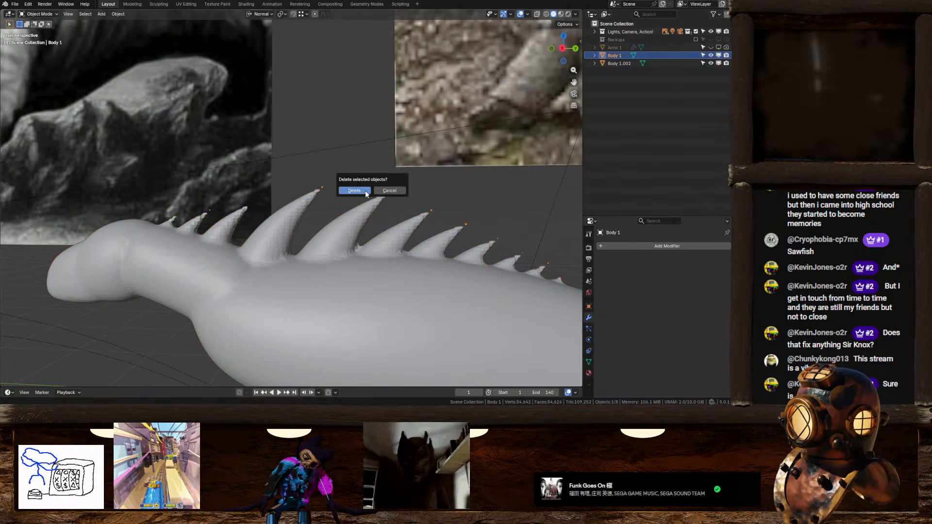
pyautogui.click(365, 196)
pyautogui.click(333, 256)
pyautogui.moveTo(334, 256); pyautogui.dragTo(292, 179, button='middle')
pyautogui.scroll(2, 335, 196)
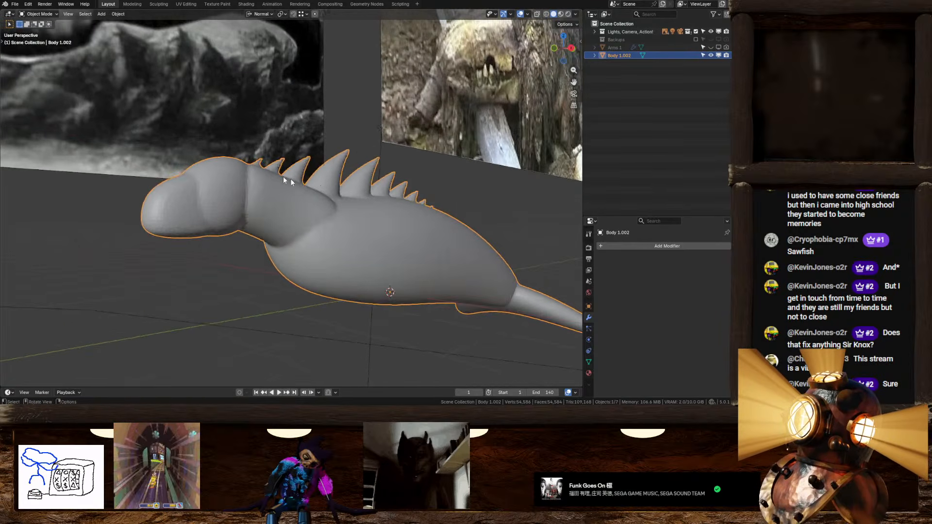
pyautogui.click(159, 5)
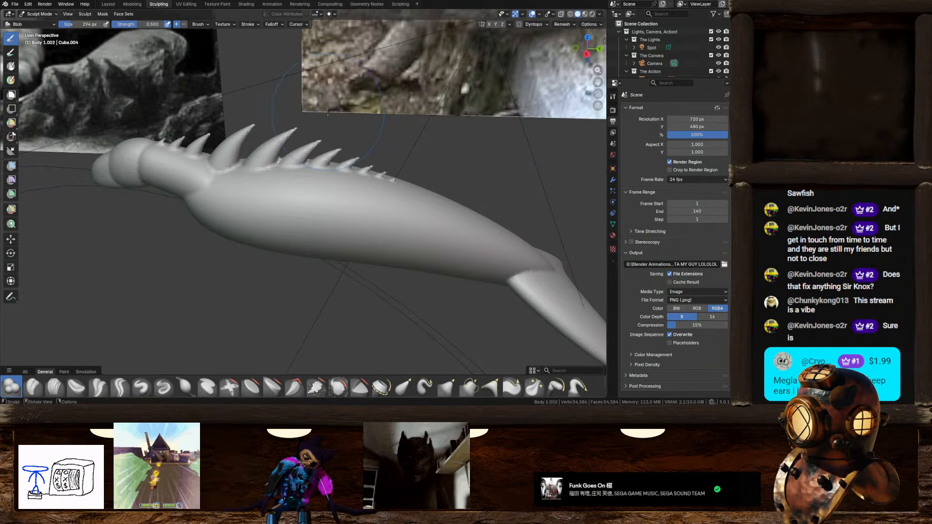
pyautogui.moveTo(328, 111)
pyautogui.mouseDown(button='middle')
pyautogui.moveTo(374, 235)
pyautogui.moveTo(321, 178)
pyautogui.moveTo(219, 246)
pyautogui.moveTo(187, 229)
pyautogui.moveTo(269, 225)
pyautogui.moveTo(292, 209)
pyautogui.mouseUp(button='middle')
pyautogui.hotkey('shift', 'a')
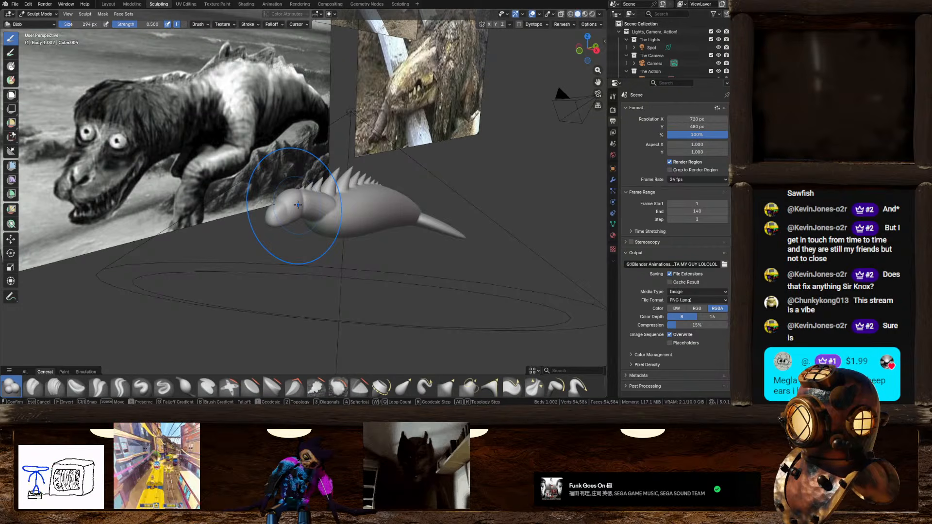
pyautogui.press('Escape')
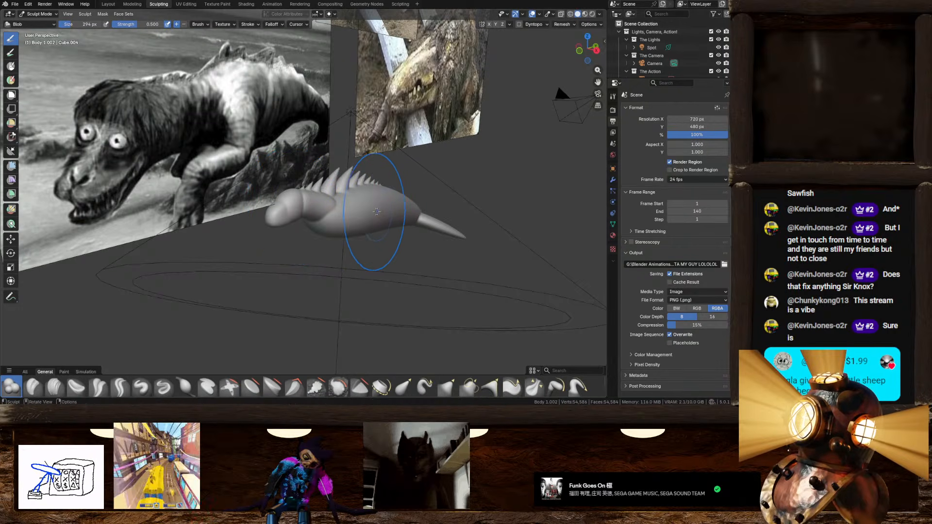
pyautogui.moveTo(335, 214); pyautogui.dragTo(345, 219, button='middle')
pyautogui.hotkey('shift', 'a')
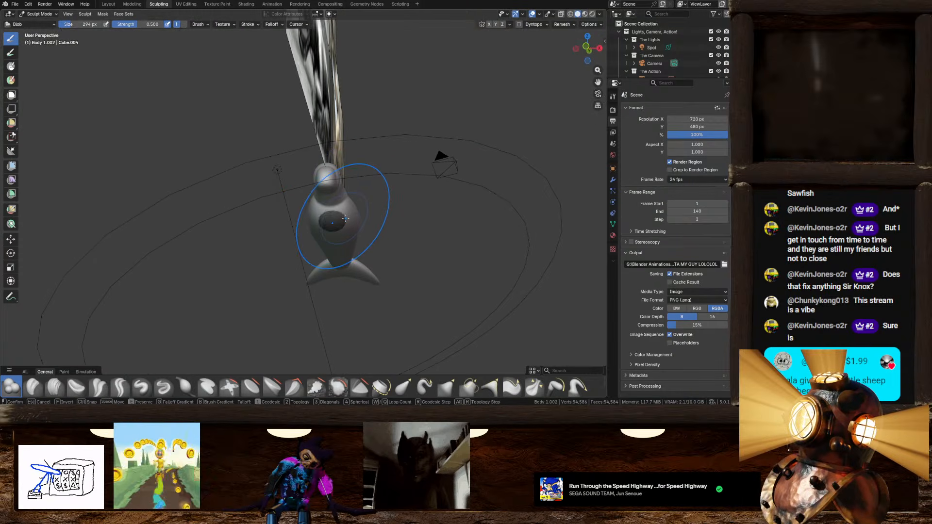
pyautogui.press('Escape')
pyautogui.press('a')
pyautogui.click(348, 211)
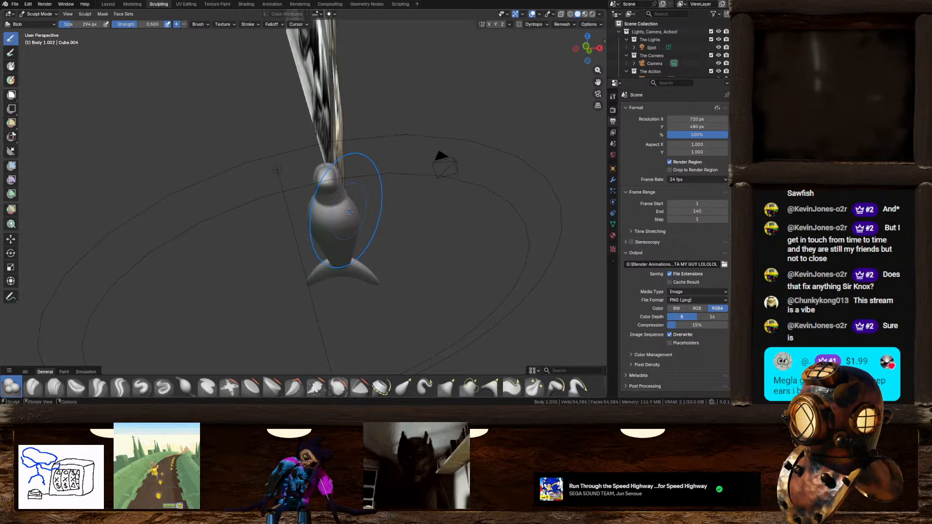
pyautogui.click(108, 4)
# Add a 2 m cube mesh at the world origin
pyautogui.moveTo(329, 160); pyautogui.dragTo(348, 170, button='middle')
pyautogui.scroll(-2, 315, 232)
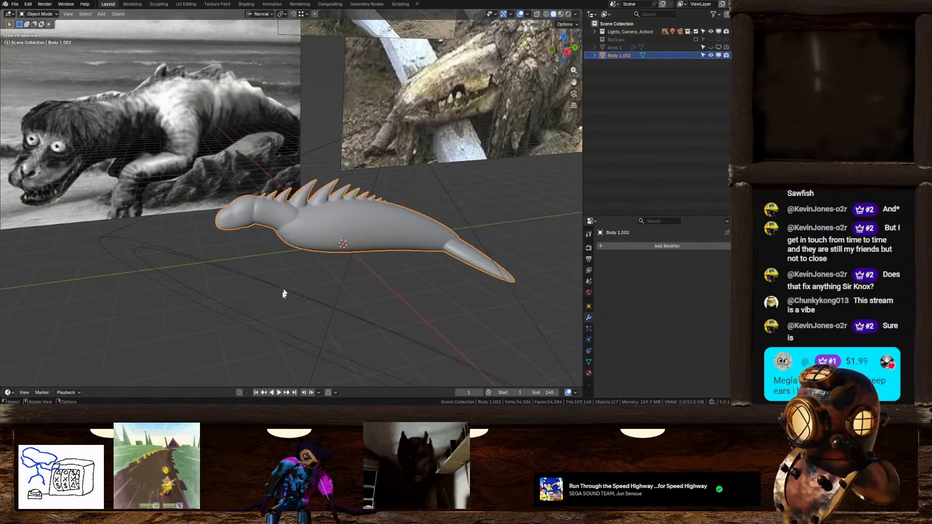
pyautogui.moveTo(284, 294); pyautogui.dragTo(399, 216, button='middle')
pyautogui.hotkey('shift', 'a')
pyautogui.moveTo(399, 217)
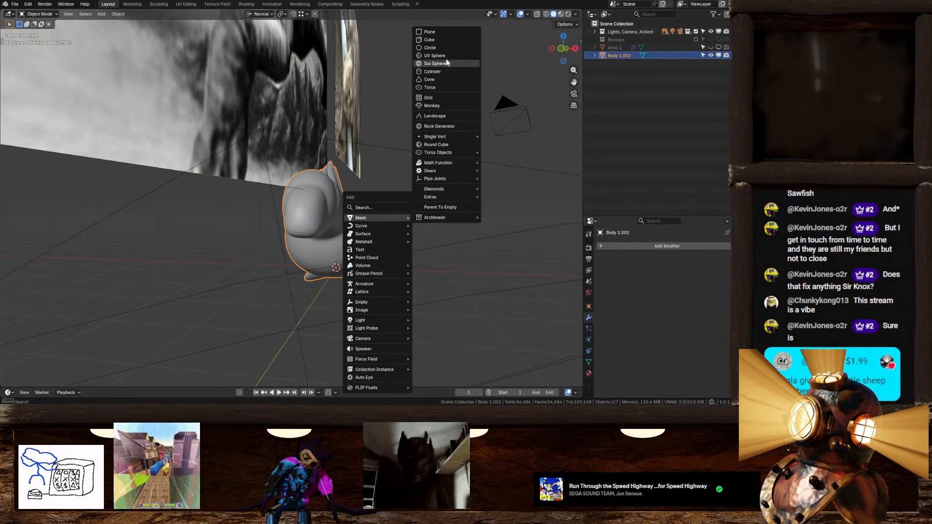
pyautogui.click(438, 42)
pyautogui.moveTo(461, 191); pyautogui.dragTo(342, 212, button='middle')
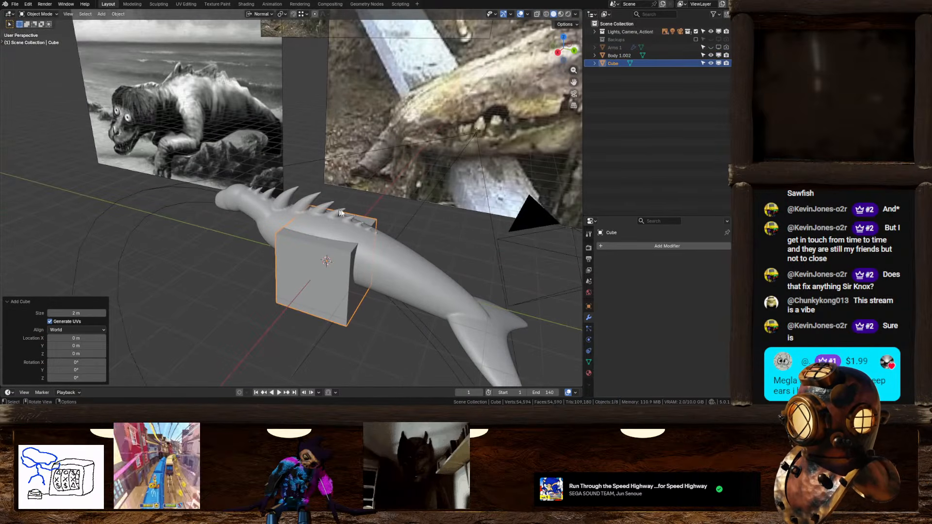
# Move the cube's mesh onto the creature's head in side view and scale it to about 0.216
pyautogui.click(557, 53)
pyautogui.press('Tab')
pyautogui.press('g')
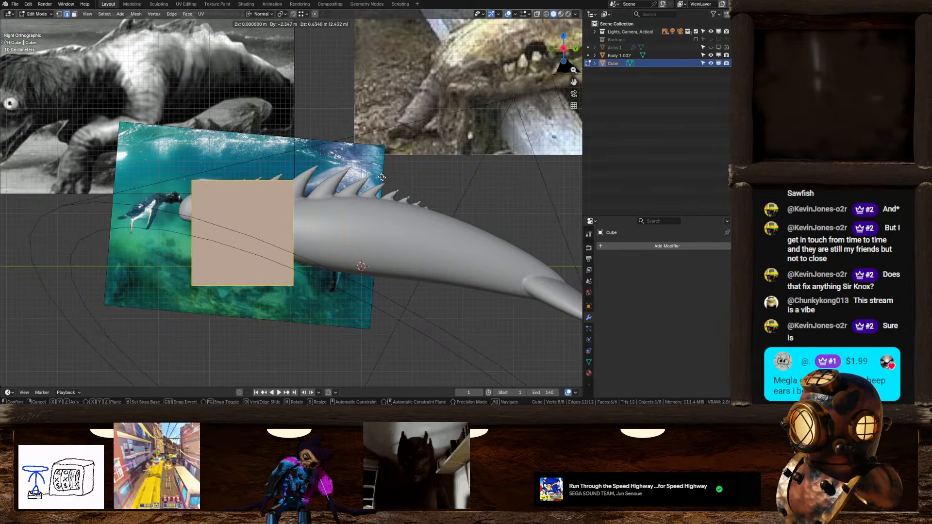
pyautogui.click(358, 149)
pyautogui.press('s')
pyautogui.click(265, 194)
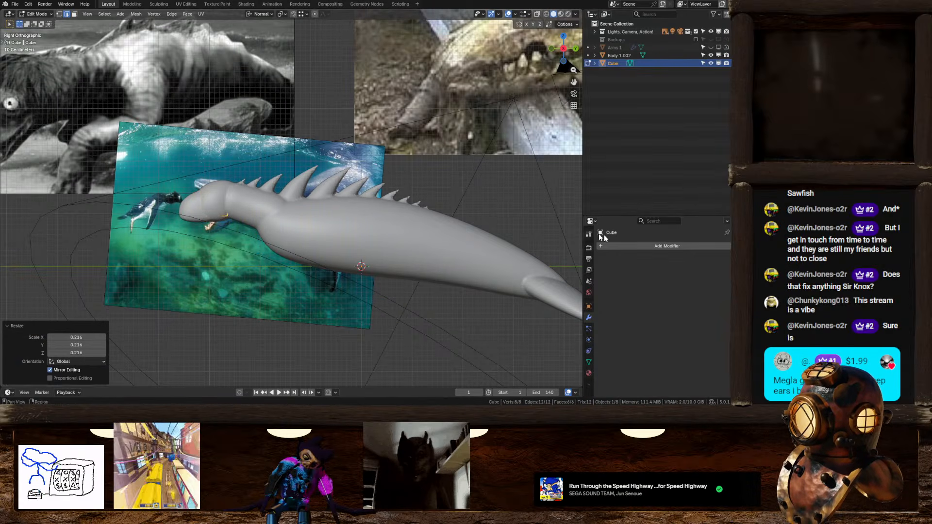
# Add a Mirror modifier on X and a Subdivision Surface modifier with viewport level 3 to the cube
pyautogui.click(618, 247)
pyautogui.click(649, 279)
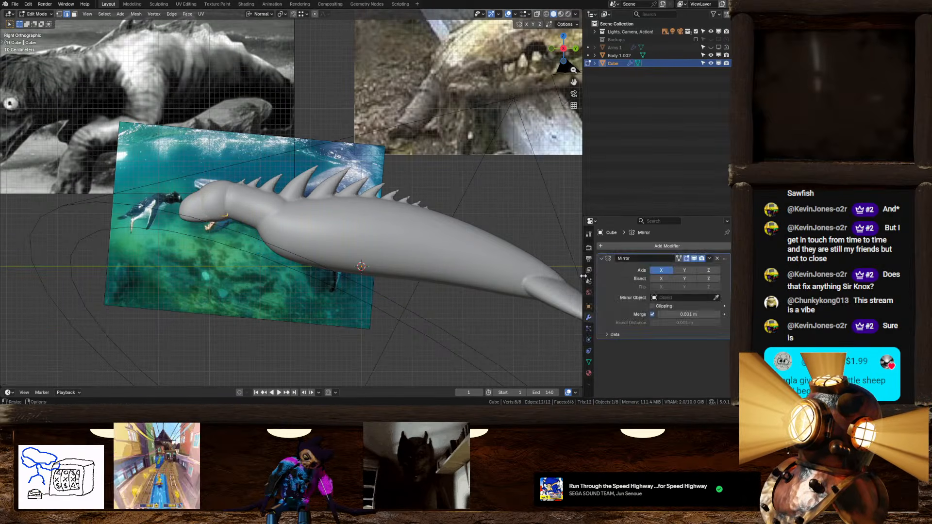
pyautogui.click(645, 245)
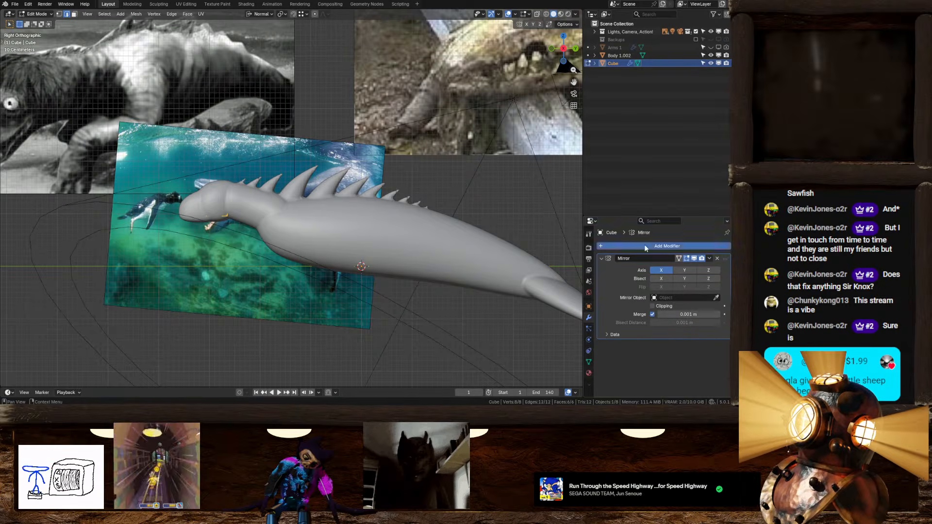
pyautogui.click(616, 245)
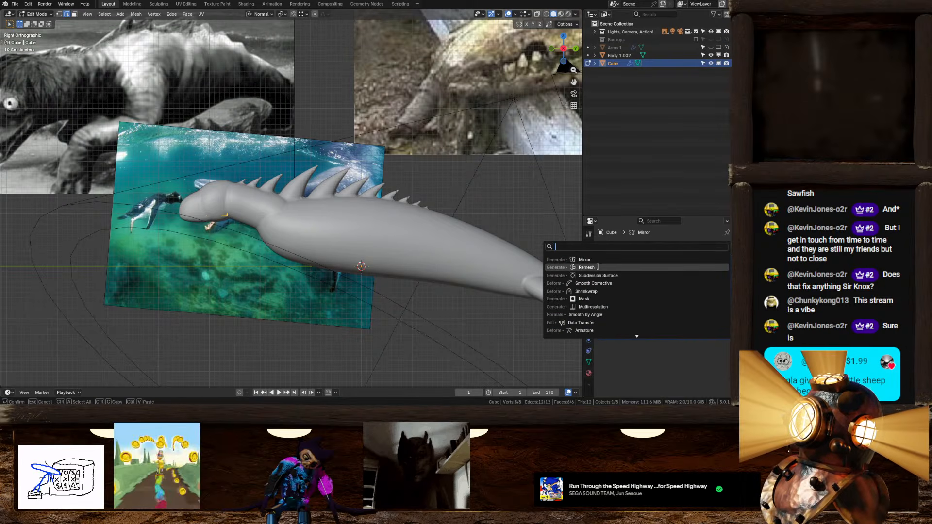
pyautogui.click(631, 275)
pyautogui.moveTo(370, 227); pyautogui.dragTo(458, 241, button='middle')
pyautogui.click(717, 367)
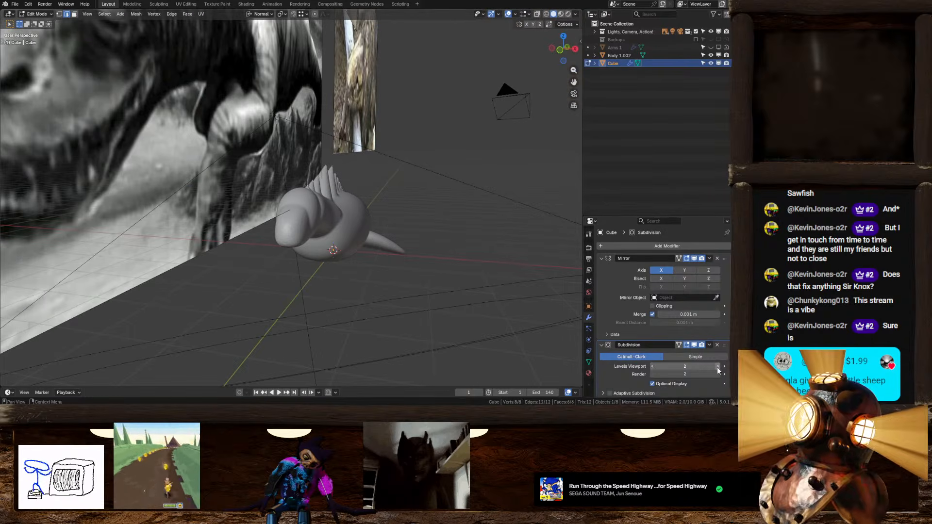
pyautogui.click(718, 367)
# In front view, move the mesh about 0.32 m along X and 0.29 m up beside the head and scale it to about 0.58
pyautogui.click(560, 50)
pyautogui.press('g')
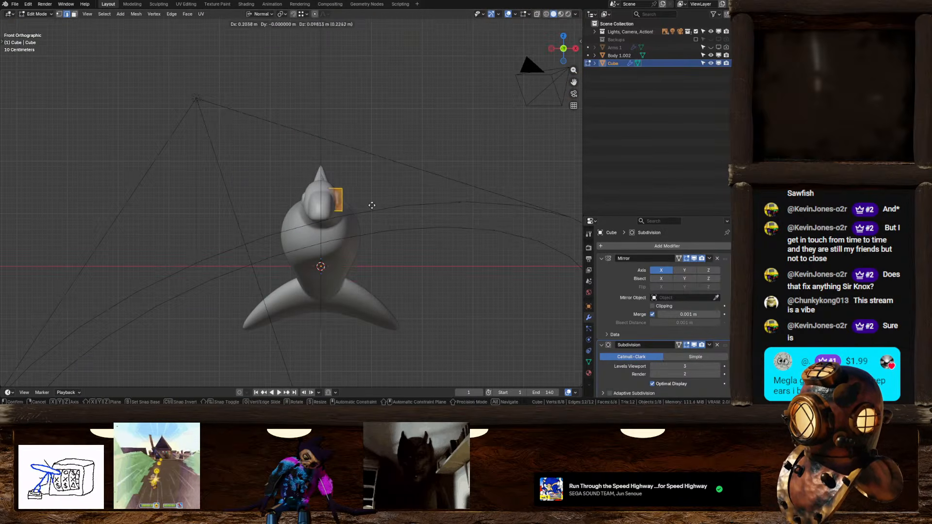
pyautogui.click(395, 201)
pyautogui.press('s')
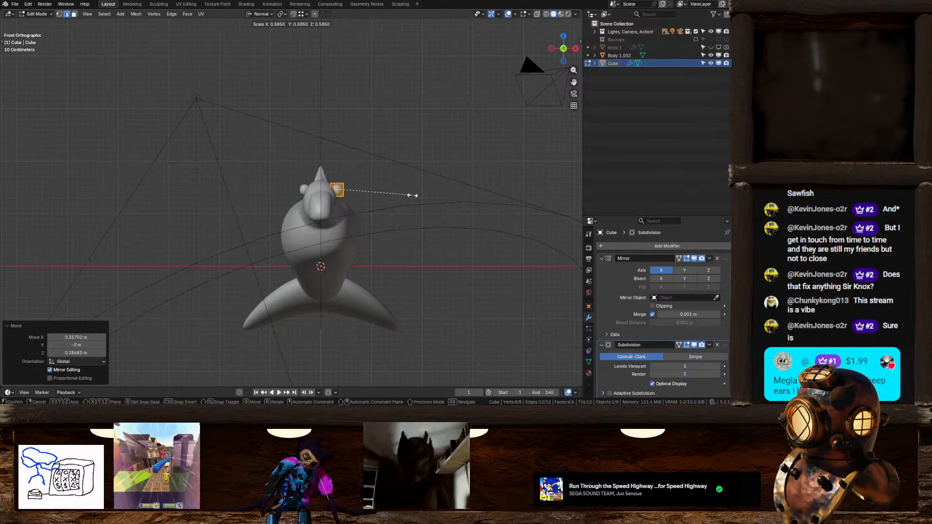
pyautogui.click(411, 194)
# Flatten the ear mesh along X into a thin disc and move it about 0.06 m inward against the head
pyautogui.scroll(9, 337, 190)
pyautogui.press('s')
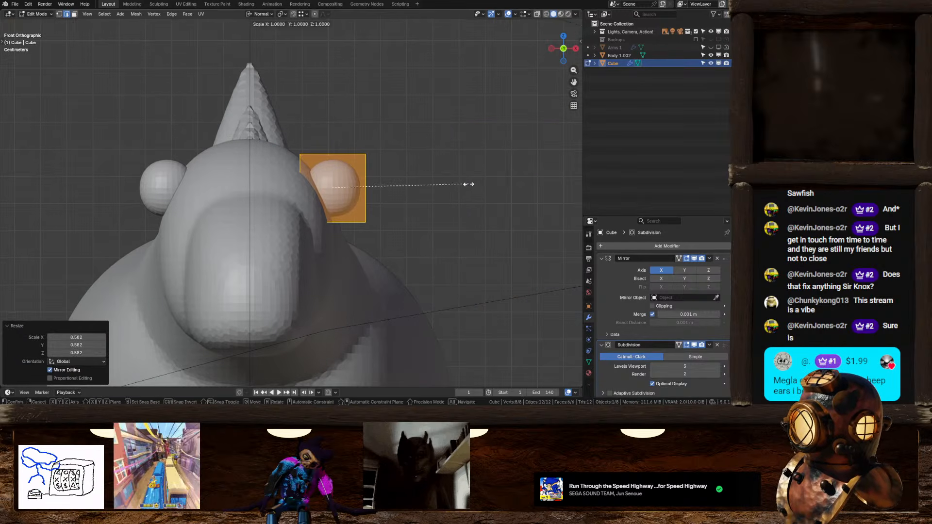
pyautogui.press('x')
pyautogui.click(360, 187)
pyautogui.press('g')
pyautogui.click(394, 195)
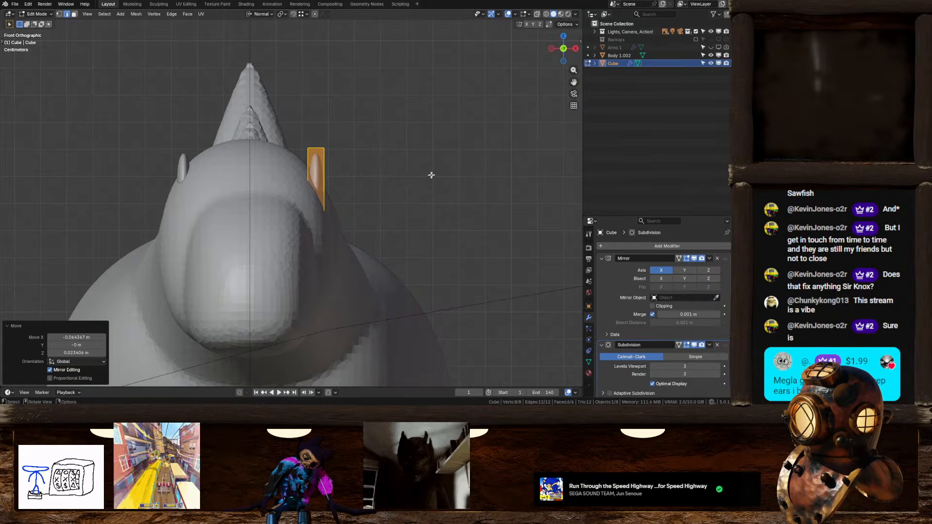
pyautogui.press('r')
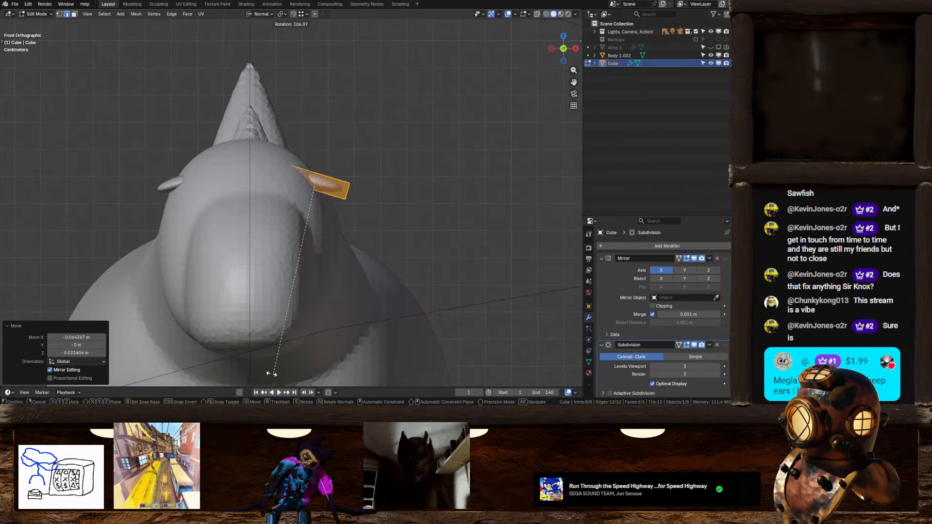
pyautogui.press('Escape')
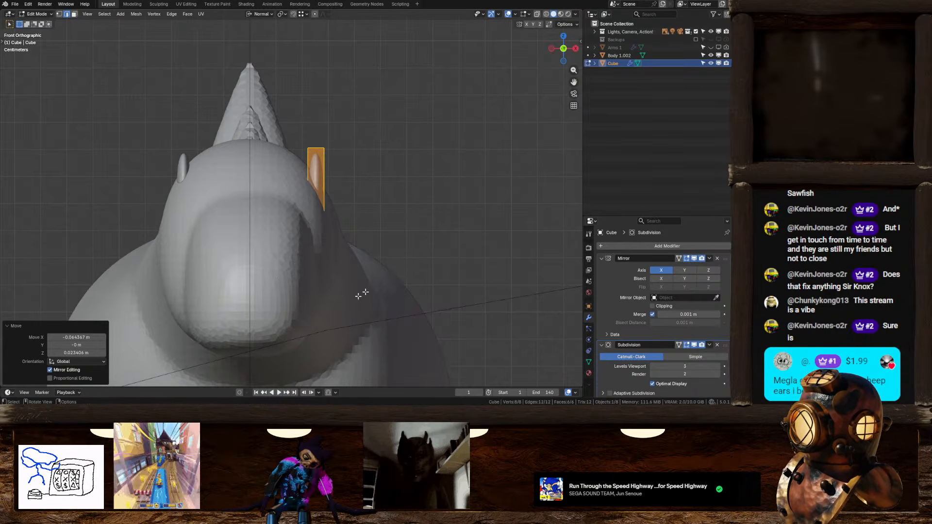
pyautogui.press('r')
pyautogui.press('x')
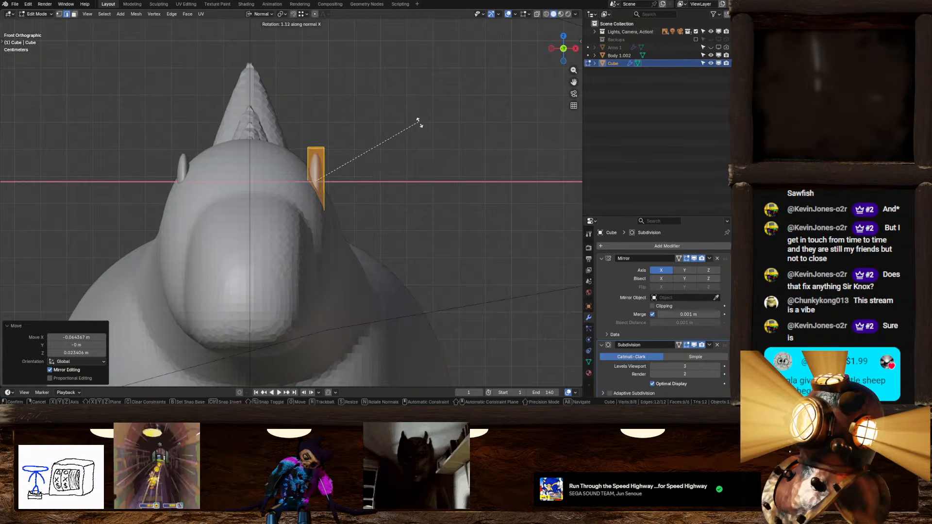
pyautogui.press('Escape')
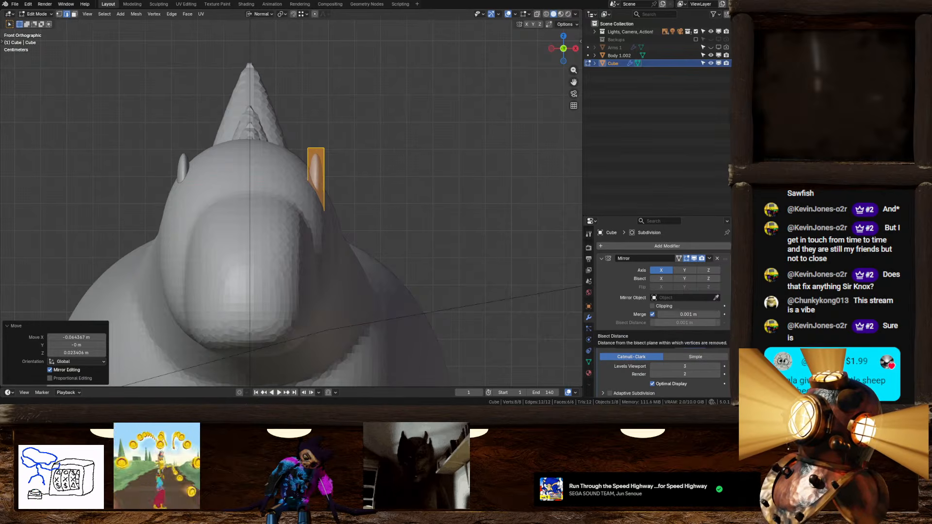
# Switch to the web browser for a lamb photo and place it in Blender's front view as a reference image in Object Mode
pyautogui.hotkey('alt', 'Tab')
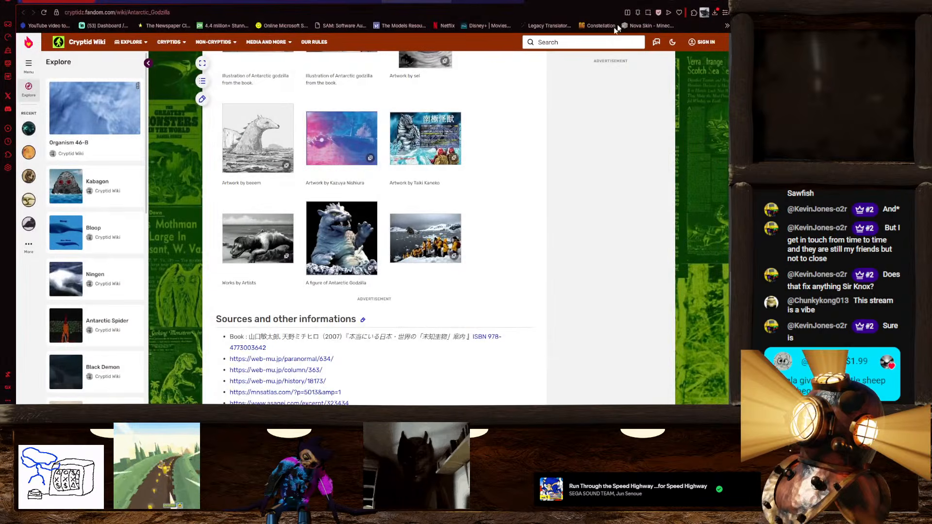
pyautogui.click(678, 1)
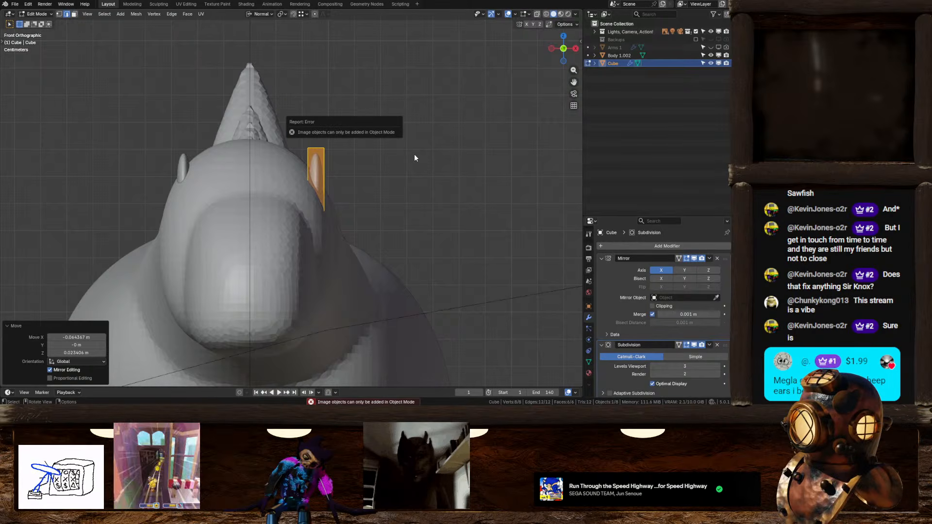
pyautogui.press('Tab')
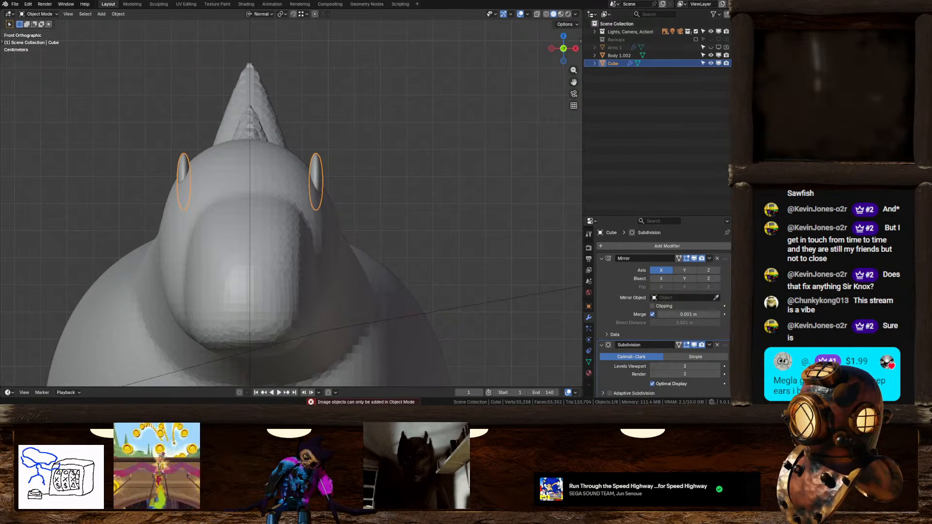
pyautogui.moveTo(731, 187); pyautogui.dragTo(442, 133)
pyautogui.scroll(-3, 440, 145)
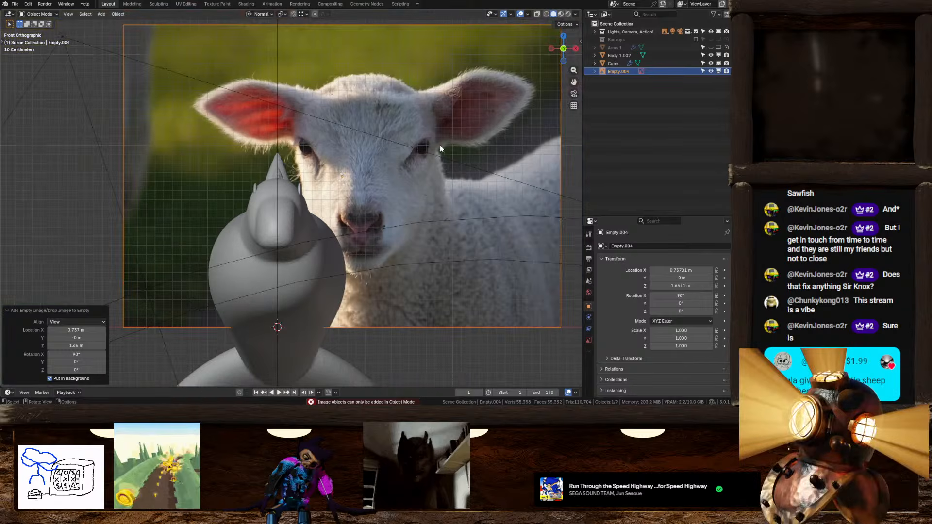
# Shrink the lamb reference image to a scale of about 0.35 and move it behind the creature's head
pyautogui.click(441, 155)
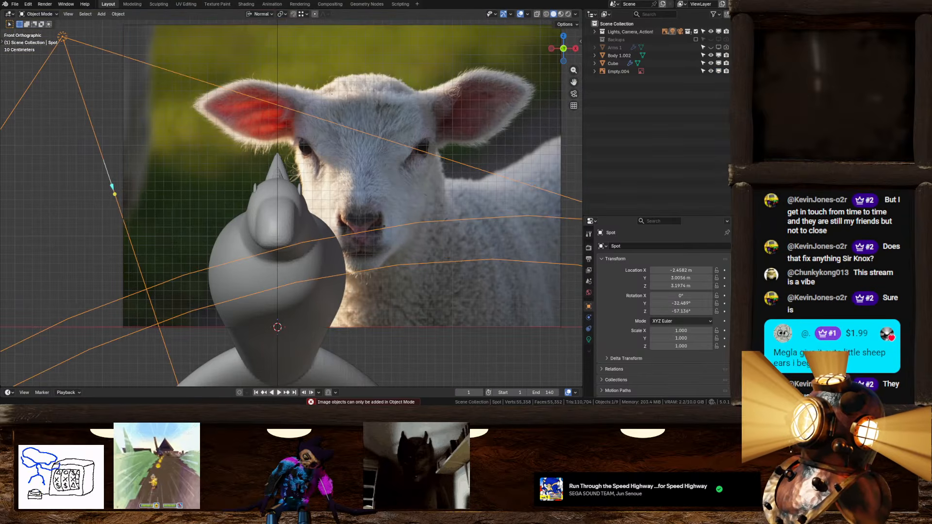
pyautogui.click(457, 103)
pyautogui.press('s')
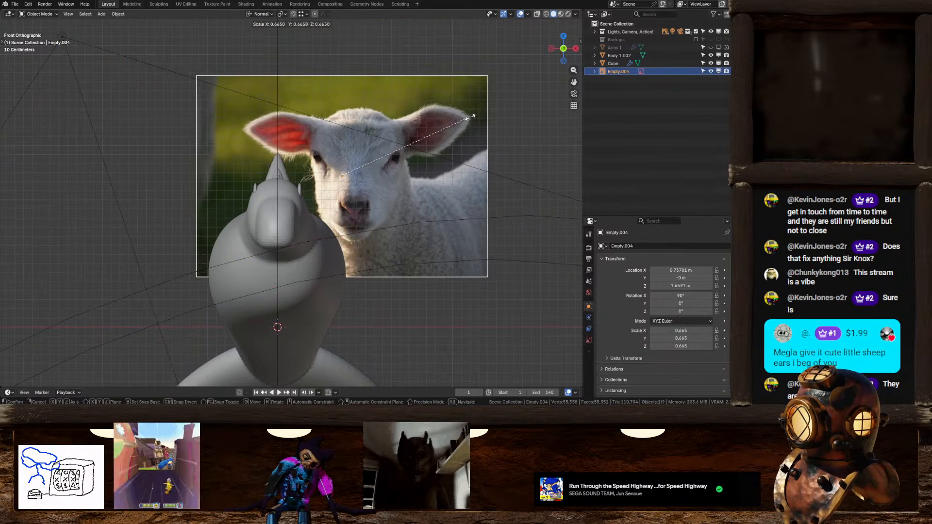
pyautogui.click(415, 133)
pyautogui.press('g')
pyautogui.click(424, 139)
pyautogui.press('s')
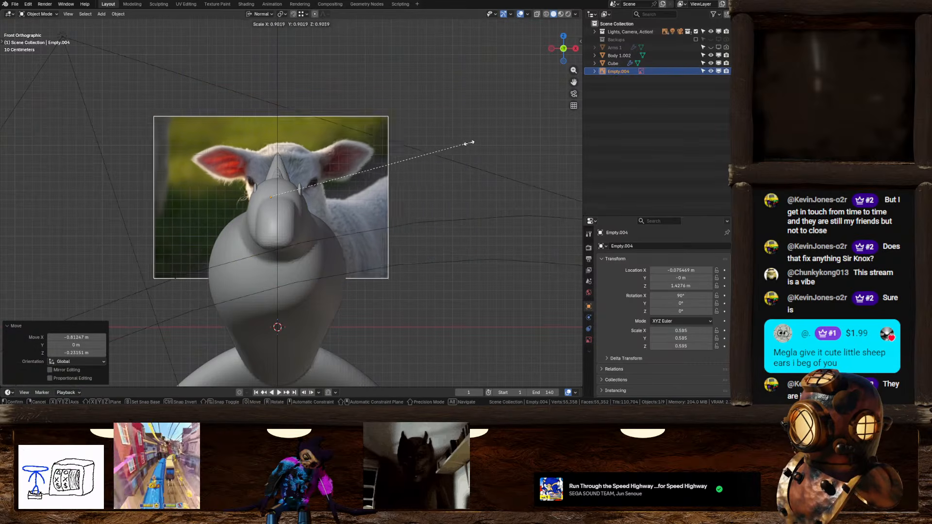
pyautogui.click(396, 151)
# Reduce the lamb image to a scale of about 0.23 and align its ears with the sides of the head
pyautogui.scroll(2, 389, 173)
pyautogui.scroll(4, 390, 177)
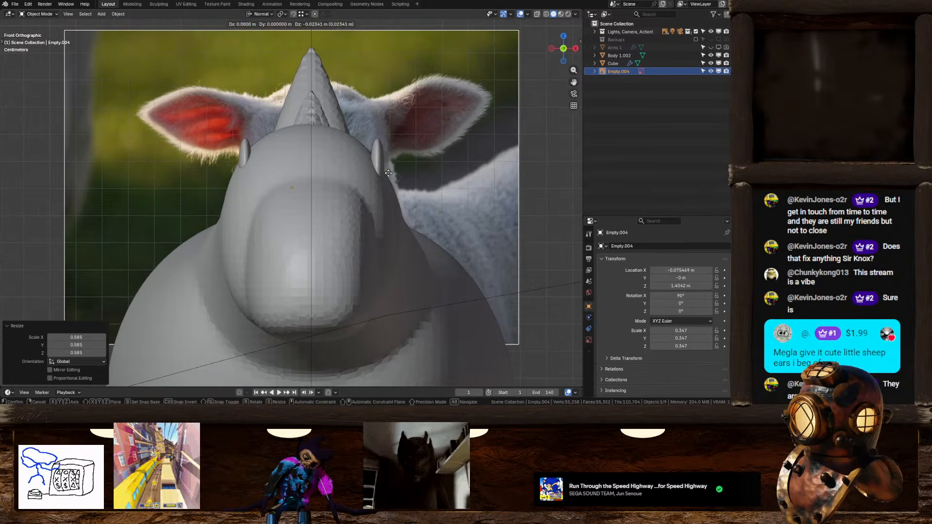
pyautogui.press('g')
pyautogui.click(385, 215)
pyautogui.press('s')
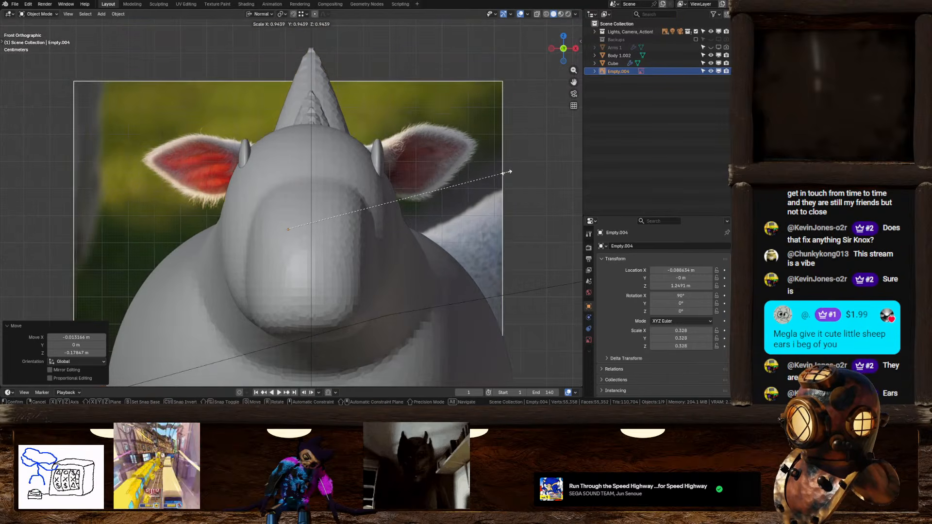
pyautogui.click(438, 172)
pyautogui.press('g')
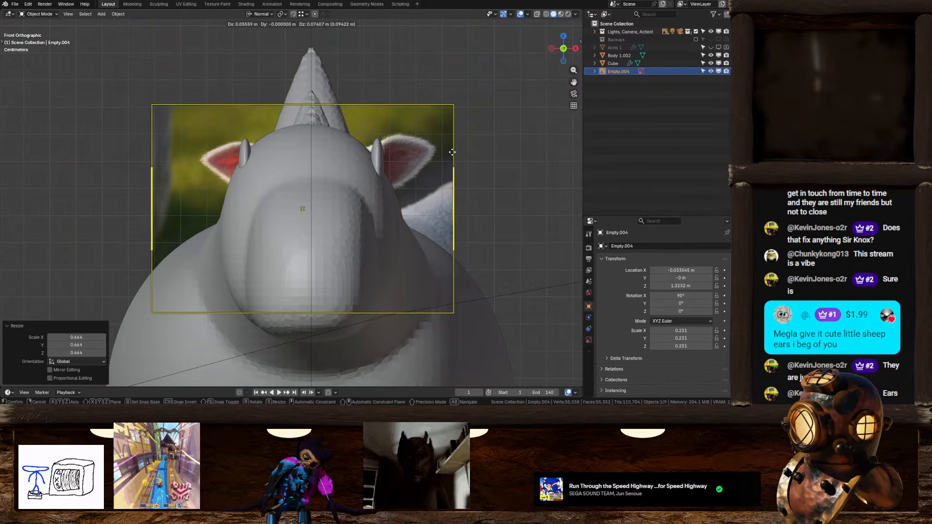
pyautogui.click(447, 149)
# Readjust the lamb image's size to a scale of about 0.228 and reposition it so its ears flank the creature's head
pyautogui.press('s')
pyautogui.click(484, 147)
pyautogui.press('g')
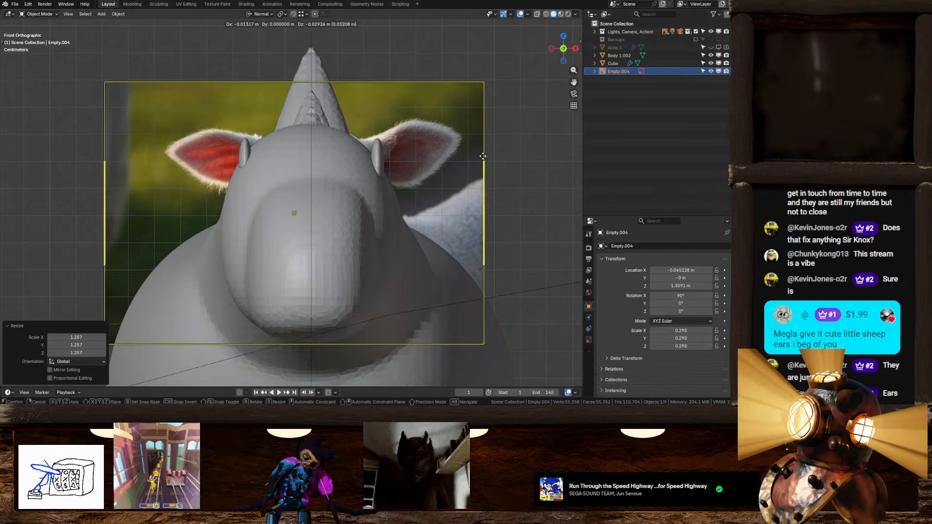
pyautogui.click(477, 161)
pyautogui.press('s')
pyautogui.click(438, 160)
pyautogui.press('g')
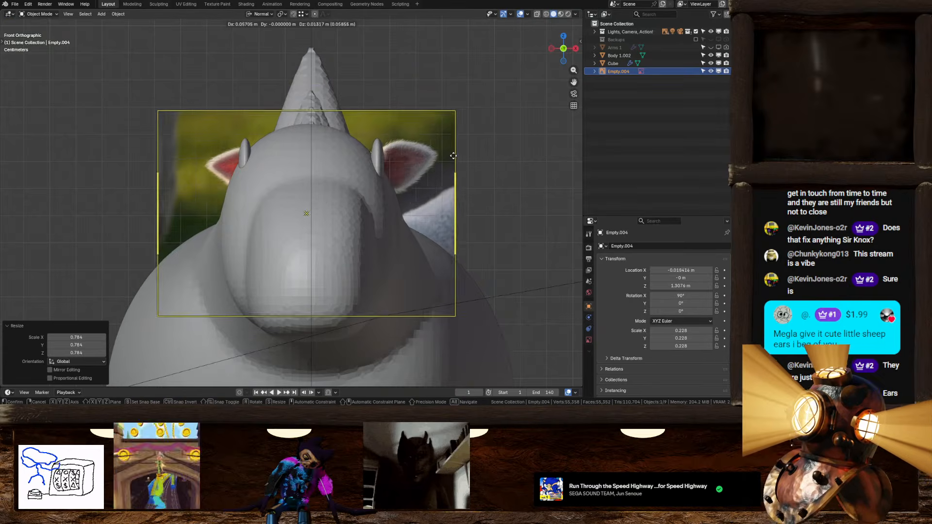
# Scale the sheep reference image down to 0.182 and move it so its ear sits beside the creature's head
pyautogui.click(466, 150)
pyautogui.press('s')
pyautogui.click(448, 150)
pyautogui.press('g')
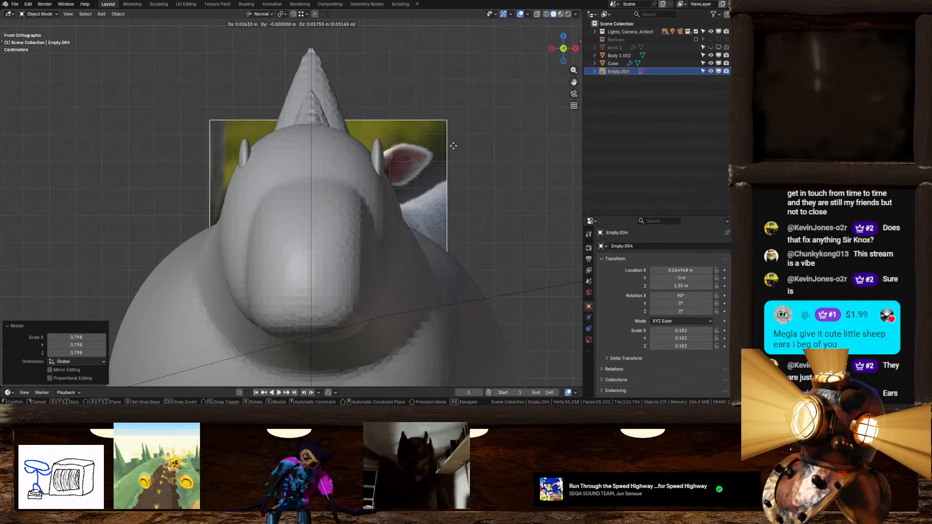
pyautogui.click(436, 156)
# Open the mirrored ear mesh for editing and rotate it 90° about its normal Z axis
pyautogui.scroll(1, 436, 156)
pyautogui.scroll(2, 399, 160)
pyautogui.click(398, 137)
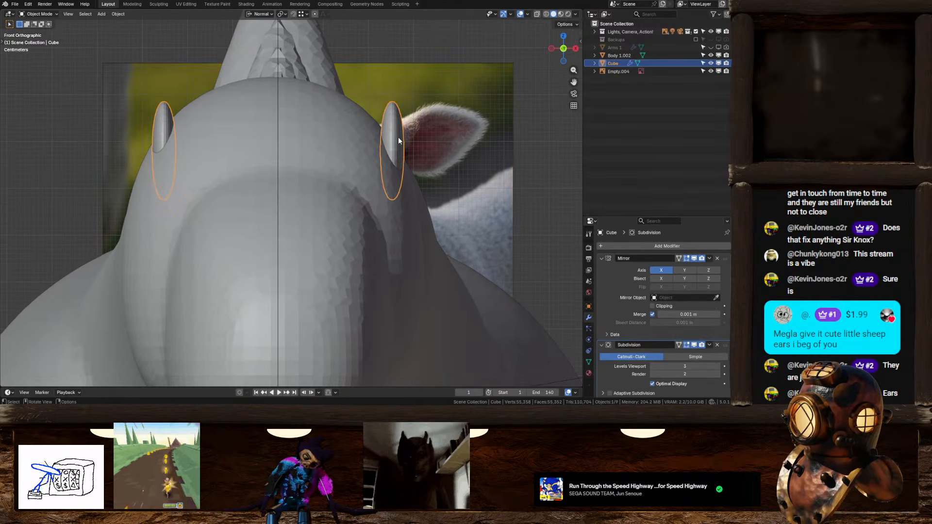
pyautogui.press('Tab')
pyautogui.press('s')
pyautogui.write('z')
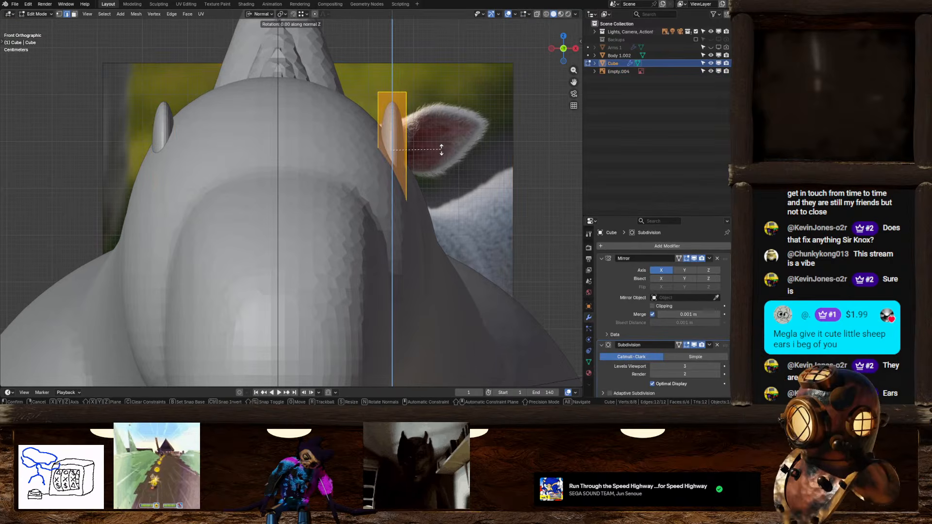
pyautogui.write('90')
pyautogui.press('Return')
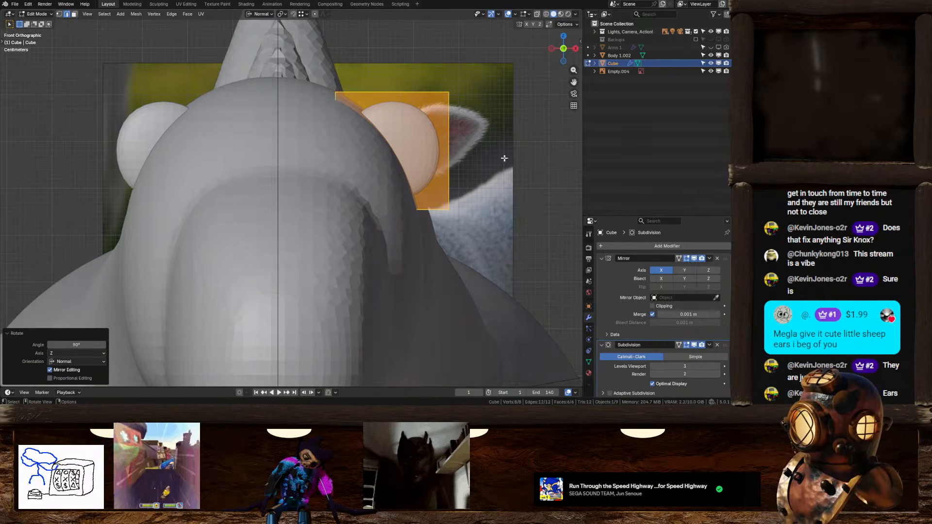
# Scale the ear block to about 0.51 and move it onto the base of the reference ear
pyautogui.press('s')
pyautogui.click(457, 178)
pyautogui.press('g')
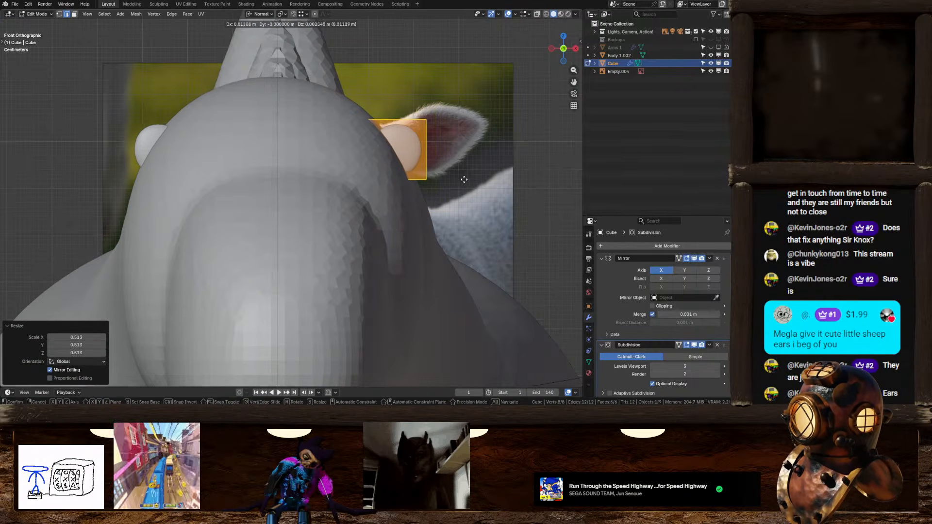
pyautogui.click(467, 181)
# Select the ear block's outer face and move it outward about 0.033 m in X and 0.019 m in Z
pyautogui.moveTo(467, 180); pyautogui.dragTo(261, 174, button='middle')
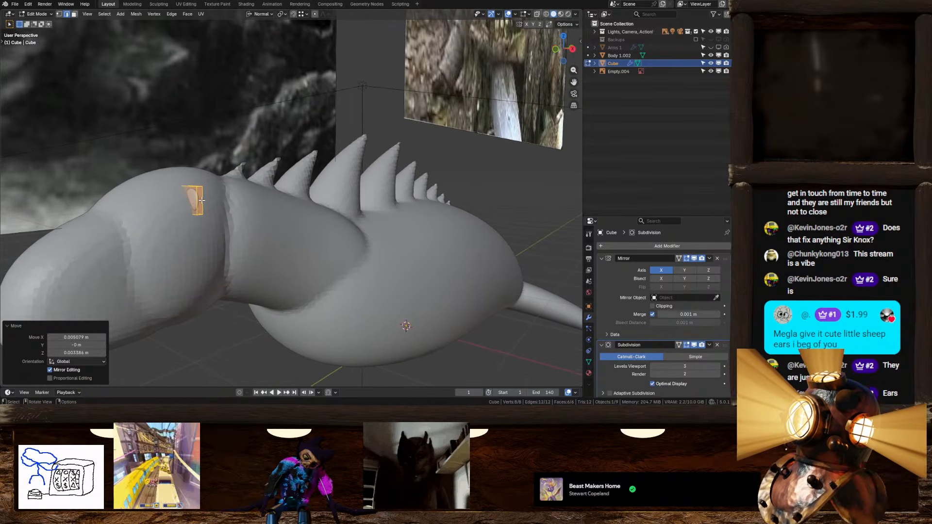
pyautogui.press('KP_Decimal')
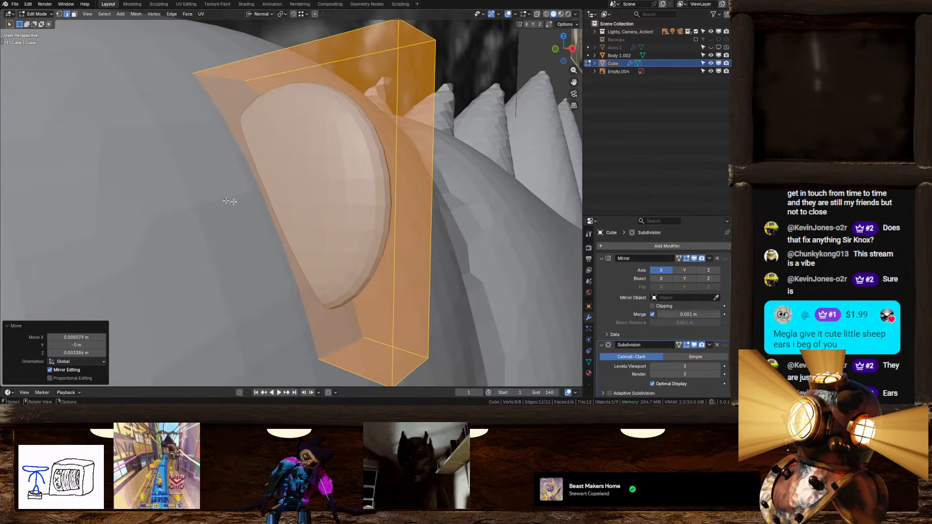
pyautogui.click(399, 104)
pyautogui.click(74, 14)
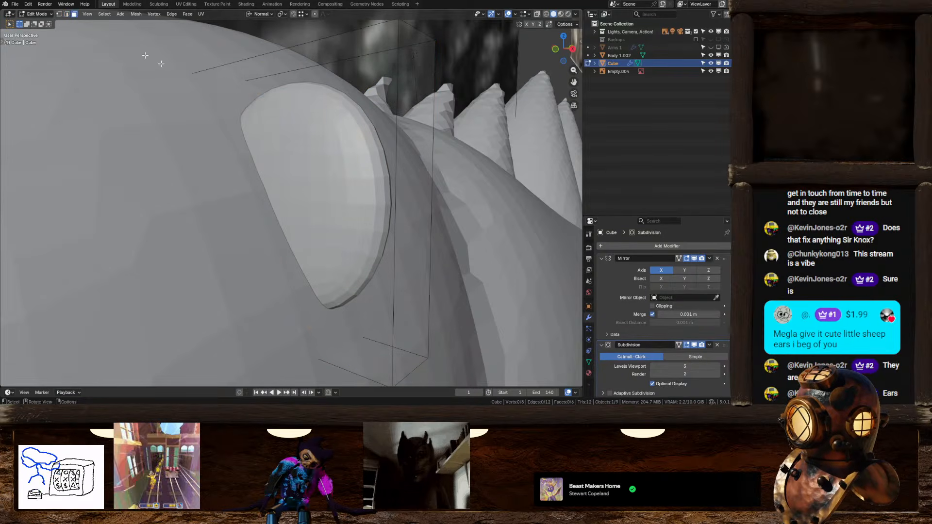
pyautogui.click(413, 181)
pyautogui.click(555, 49)
pyautogui.scroll(-8, 542, 69)
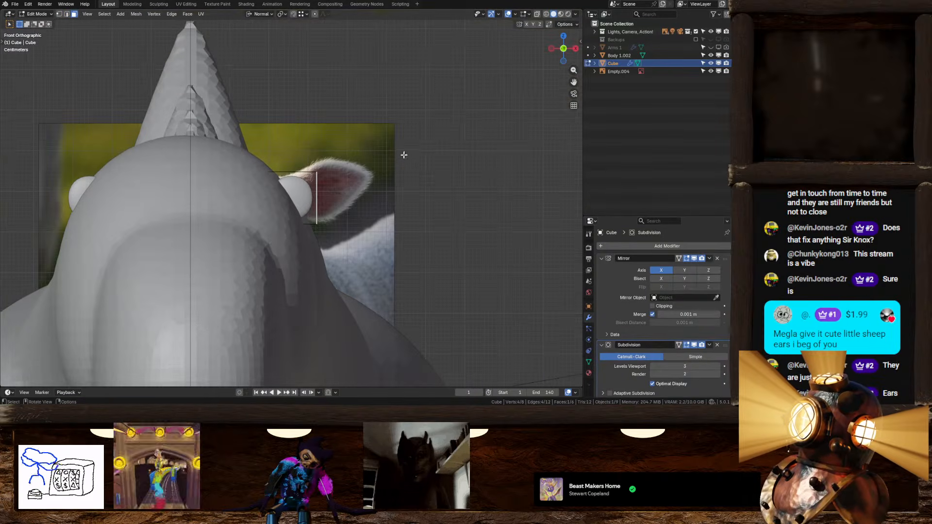
pyautogui.click(382, 195)
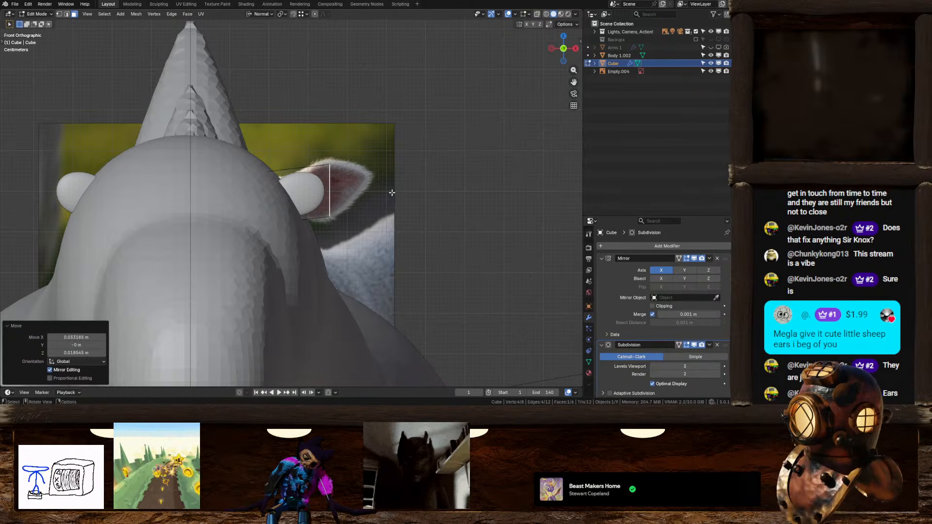
# Tilt the outer ear face and enlarge it by about 1.23 to match the width of the reference ear
pyautogui.press('r')
pyautogui.click(399, 223)
pyautogui.press('s')
pyautogui.click(422, 233)
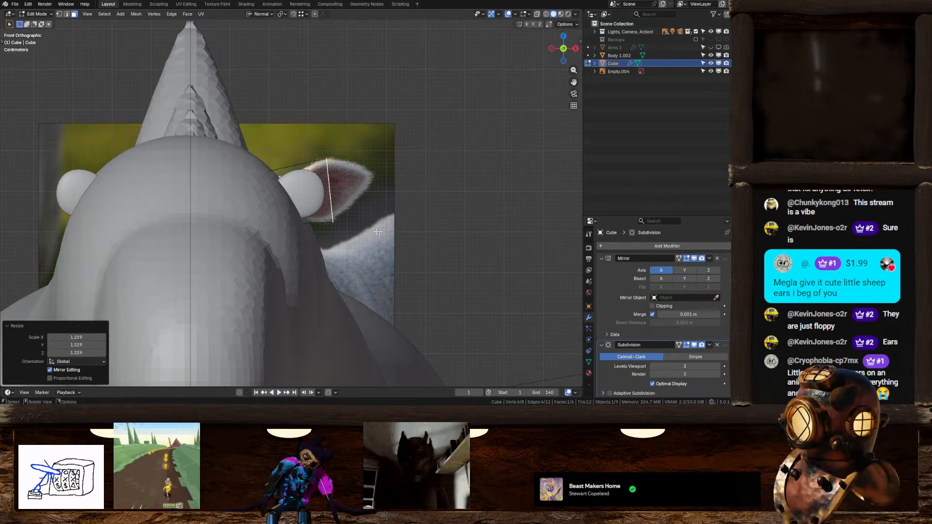
# Extrude the outer face about 0.093 m, shrink the new end, and shift it to the reference ear's tip
pyautogui.press('e')
pyautogui.click(434, 232)
pyautogui.press('s')
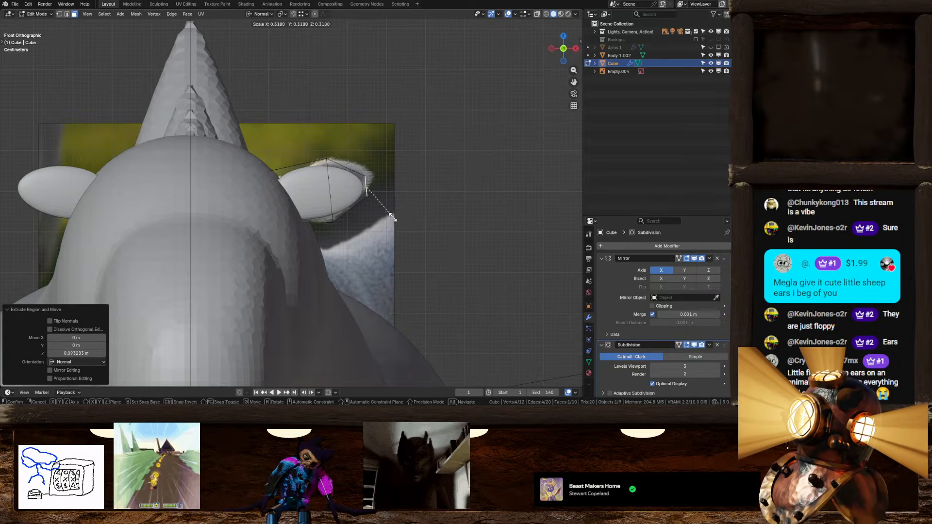
pyautogui.click(393, 205)
pyautogui.press('g')
pyautogui.click(405, 195)
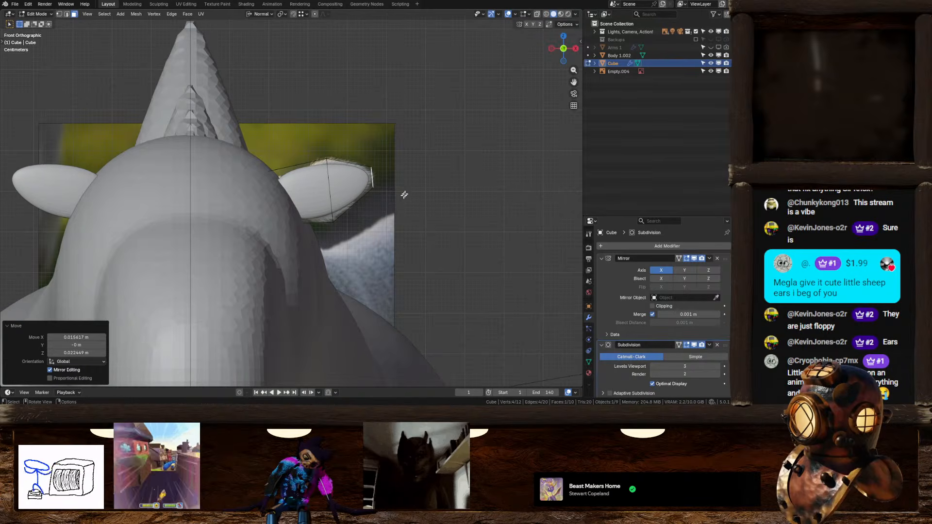
# Add one centred loop cut running lengthwise around the ear, from base to tip
pyautogui.hotkey('ctrl', 'r')
pyautogui.click(324, 187)
pyautogui.rightClick(323, 187)
pyautogui.moveTo(365, 185); pyautogui.dragTo(263, 214, button='middle')
pyautogui.press('g')
pyautogui.press('x')
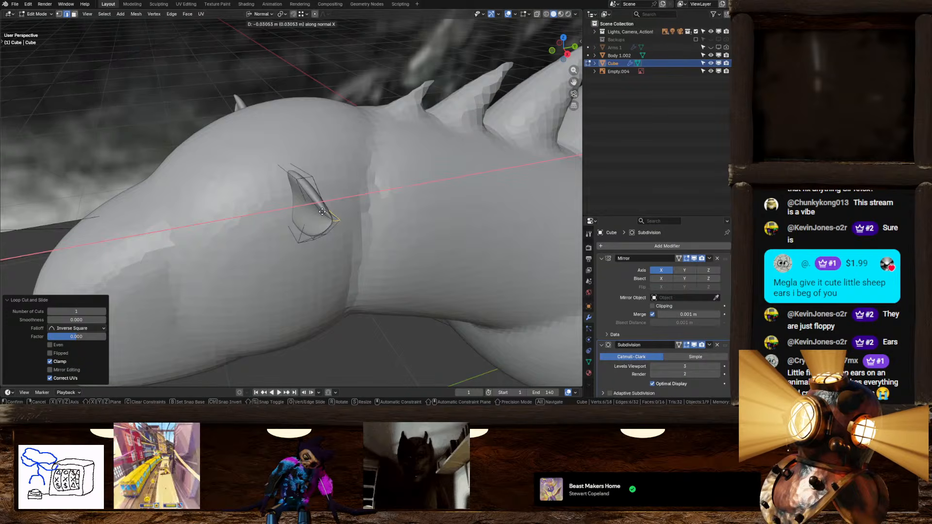
pyautogui.rightClick(305, 212)
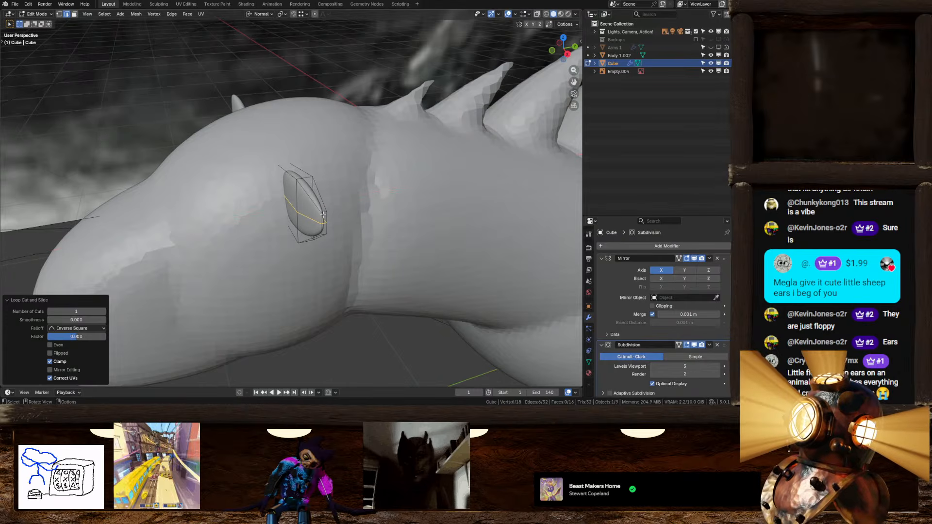
# Reduce the loop selection to three edges and move them about 0.052 m along normal X to hollow the ear
pyautogui.keyDown('shift'); pyautogui.click(322, 224); pyautogui.keyUp('shift')
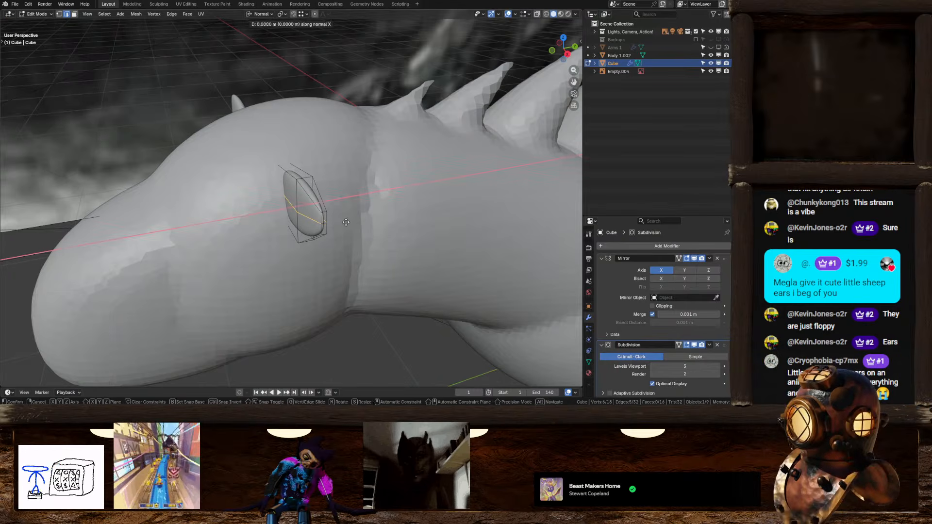
pyautogui.moveTo(308, 218); pyautogui.dragTo(335, 209, button='middle')
pyautogui.keyDown('shift'); pyautogui.click(255, 212); pyautogui.keyUp('shift')
pyautogui.press('g')
pyautogui.press('x')
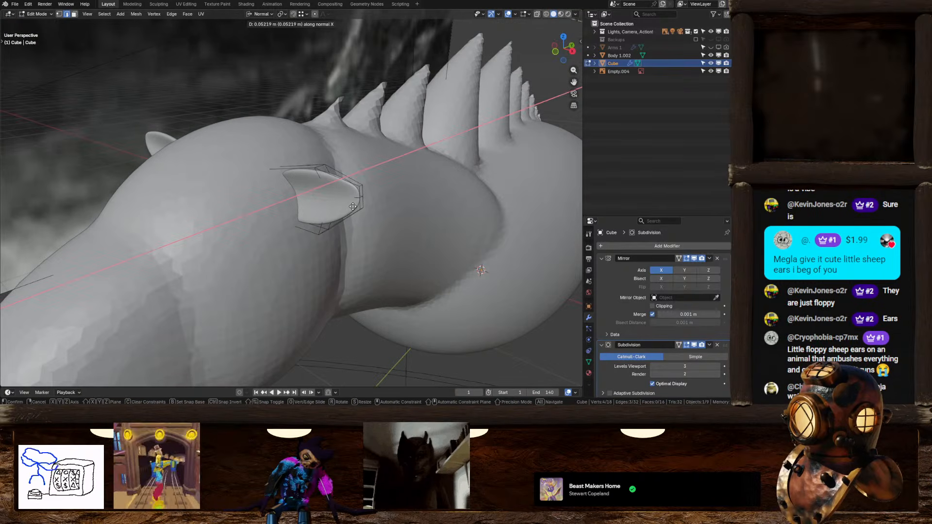
pyautogui.click(353, 206)
# Select all linked geometry of the ear and set the transform pivot point to Active Element
pyautogui.moveTo(353, 206); pyautogui.dragTo(381, 258, button='middle')
pyautogui.press('l')
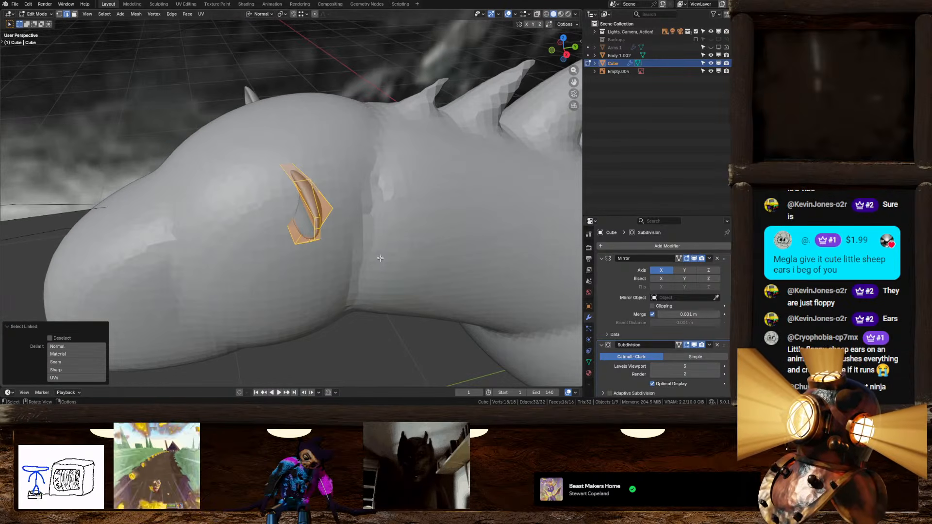
pyautogui.click(75, 14)
pyautogui.click(280, 14)
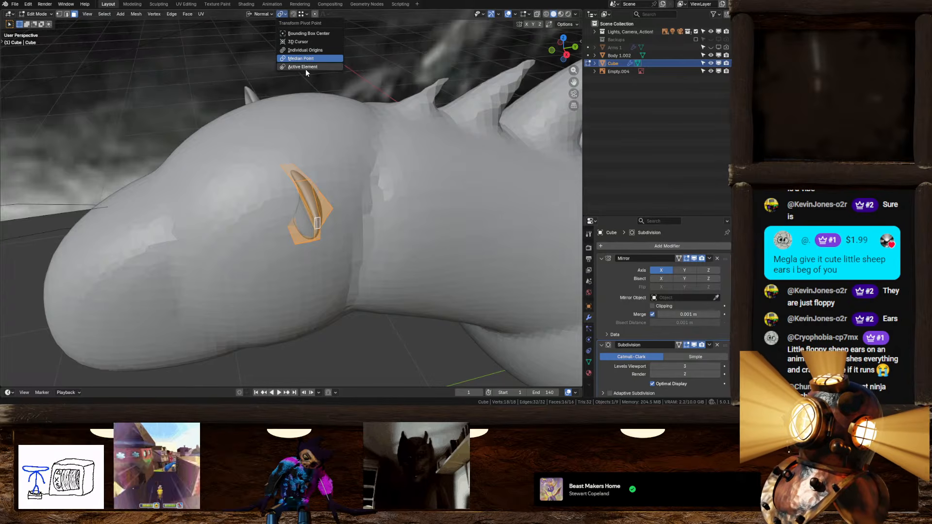
pyautogui.click(306, 66)
# Make the middle edge at the ear's base inside the head the active element, keeping the whole ear selected
pyautogui.scroll(2, 334, 238)
pyautogui.moveTo(333, 238); pyautogui.dragTo(366, 177, button='middle')
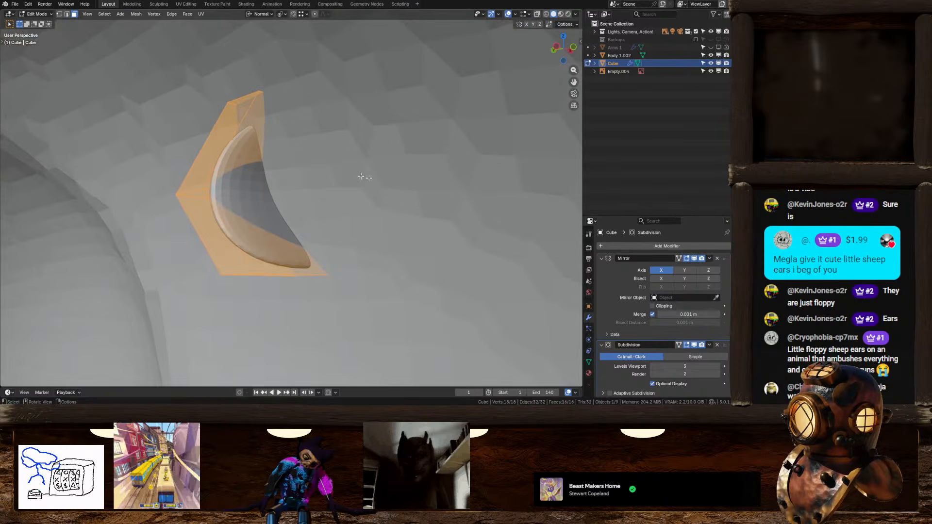
pyautogui.moveTo(218, 155); pyautogui.dragTo(53, 18, button='middle')
pyautogui.click(68, 15)
pyautogui.keyDown('shift'); pyautogui.click(237, 188); pyautogui.keyUp('shift')
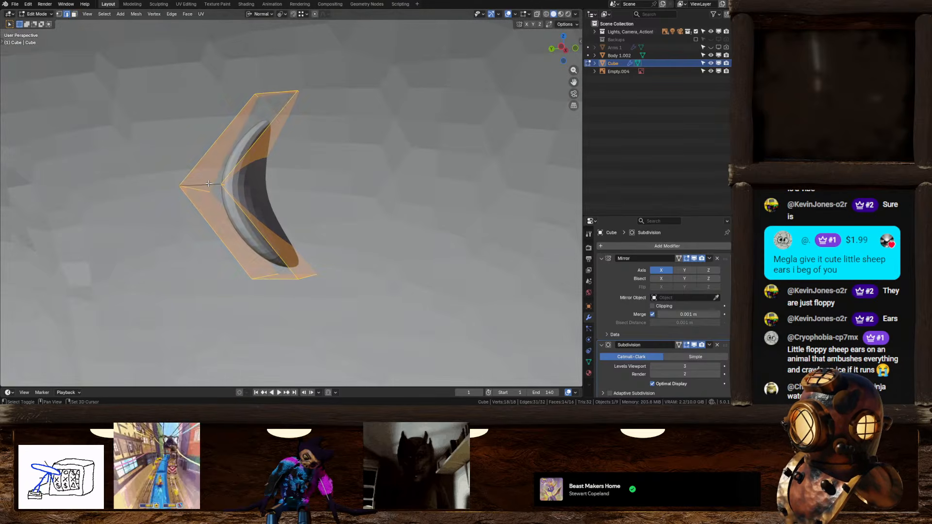
pyautogui.keyDown('shift'); pyautogui.click(237, 189); pyautogui.keyUp('shift')
# Rotate the whole ear about -45° around its normal Z axis, pivoting at the base
pyautogui.moveTo(369, 180); pyautogui.dragTo(417, 221, button='middle')
pyautogui.press('r')
pyautogui.press('x')
pyautogui.press('x')
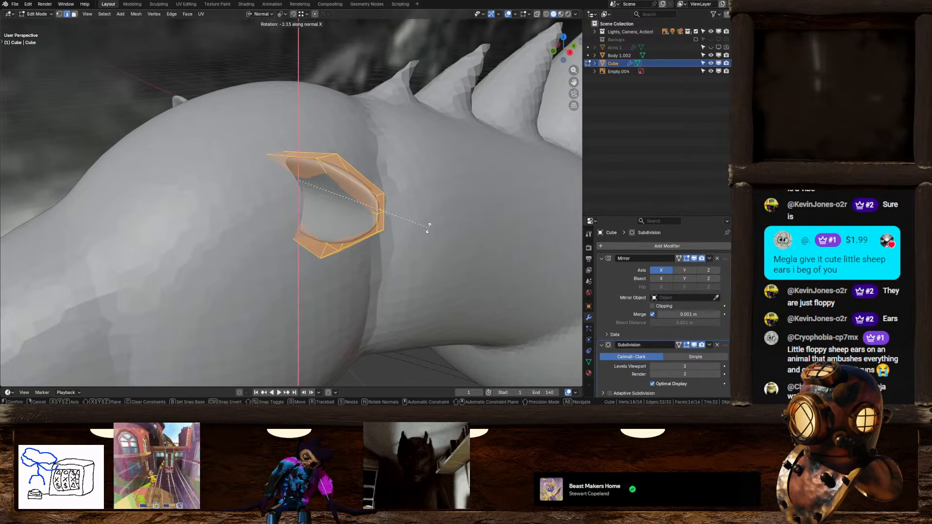
pyautogui.press('z')
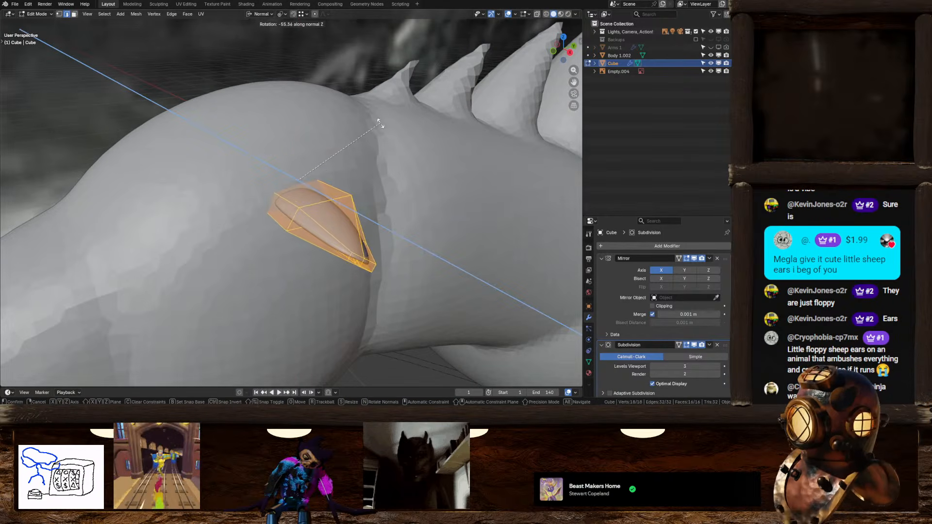
pyautogui.click(388, 139)
# Tilt the ear around its normal Y axis and rotate it about 19.4° around its normal X axis
pyautogui.press('r')
pyautogui.press('y')
pyautogui.press('y')
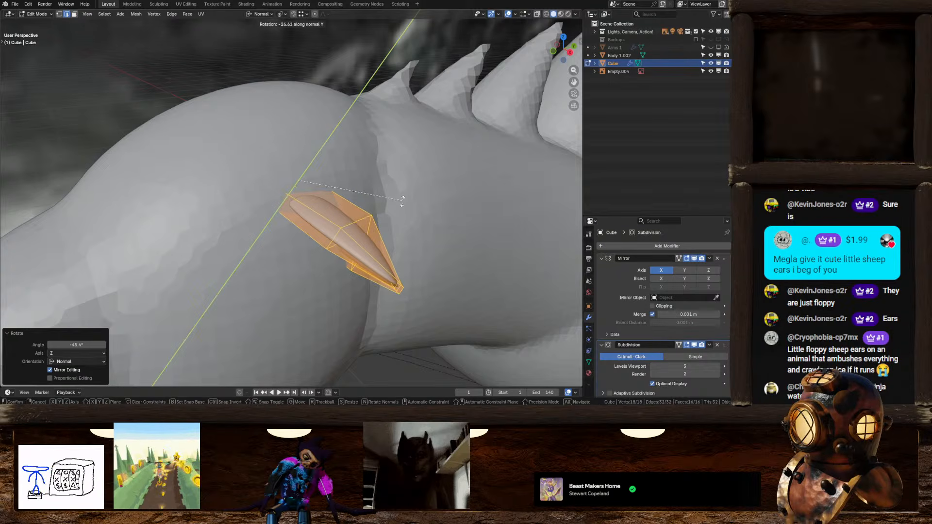
pyautogui.click(406, 193)
pyautogui.moveTo(359, 199); pyautogui.dragTo(427, 187, button='middle')
pyautogui.press('r')
pyautogui.press('x')
pyautogui.click(476, 186)
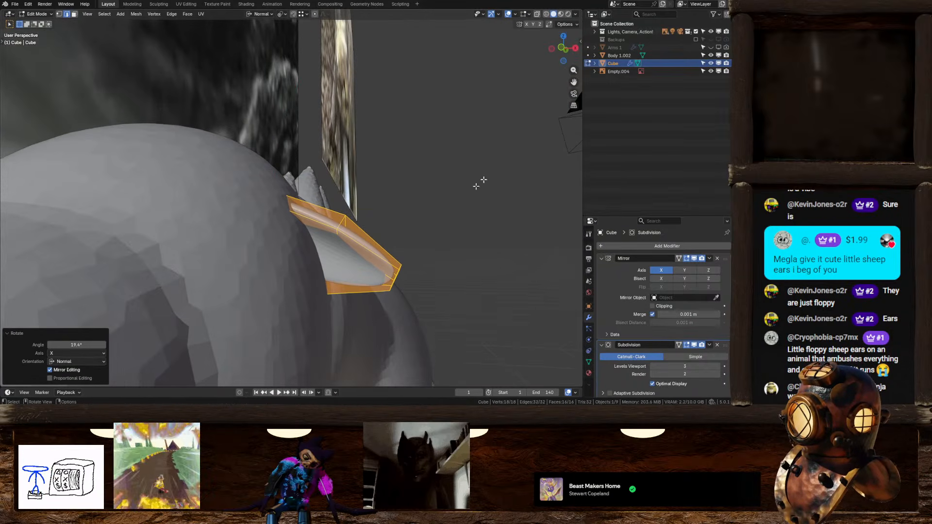
# Raise the ear about 0.05 m along global Z in the front view and leave mesh editing
pyautogui.click(560, 48)
pyautogui.press('g')
pyautogui.press('z')
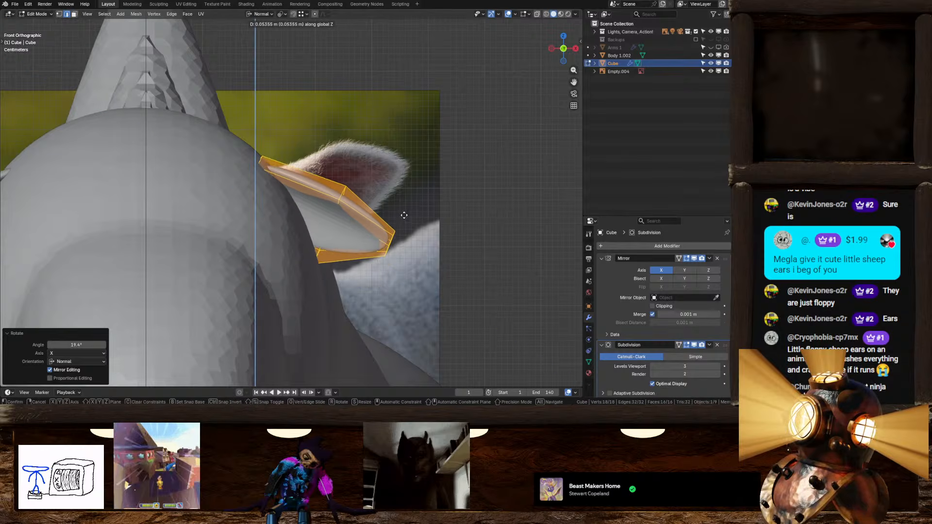
pyautogui.click(404, 215)
pyautogui.scroll(-4, 404, 215)
pyautogui.press('Tab')
# Reopen the ear mesh, turn it around its normal Z axis, and rotate it -10.2° around normal X
pyautogui.moveTo(345, 233)
pyautogui.mouseDown(button='middle')
pyautogui.moveTo(360, 231)
pyautogui.moveTo(276, 292)
pyautogui.moveTo(296, 215)
pyautogui.moveTo(402, 219)
pyautogui.moveTo(377, 172)
pyautogui.moveTo(315, 219)
pyautogui.moveTo(346, 250)
pyautogui.mouseUp(button='middle')
pyautogui.scroll(5, 313, 219)
pyautogui.press('Tab')
pyautogui.press('r')
pyautogui.press('x')
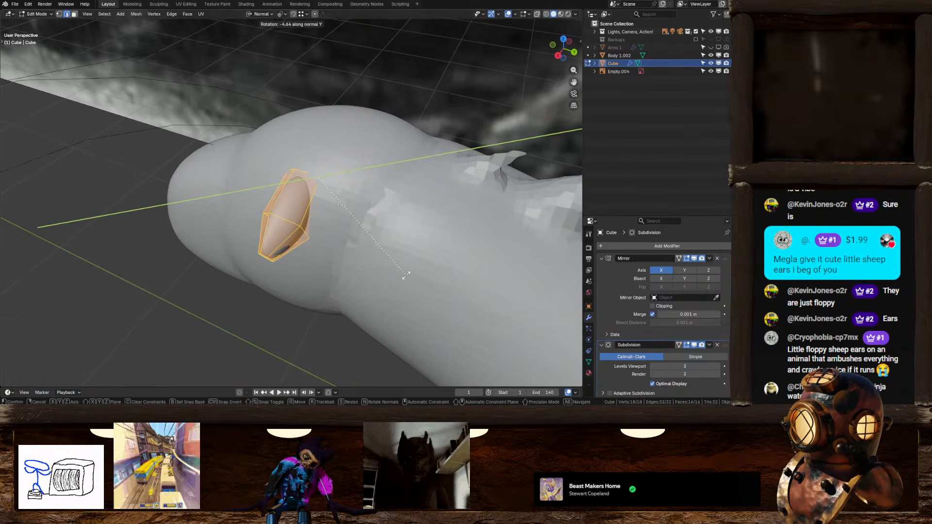
pyautogui.press('x')
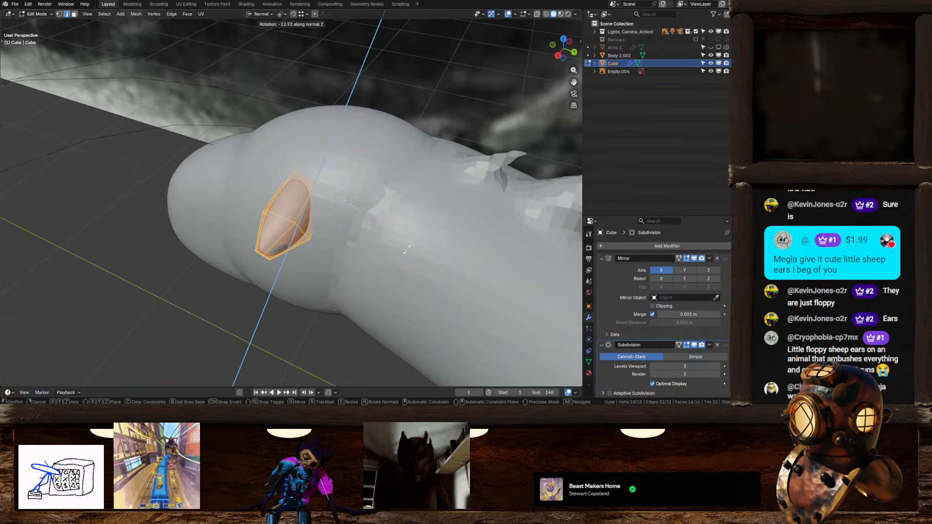
pyautogui.click(408, 205)
pyautogui.press('r')
pyautogui.press('x')
pyautogui.click(403, 219)
# Select the faces of the ear's outer half and move them about -0.012 m in X and -0.019 m in Z
pyautogui.moveTo(311, 209); pyautogui.dragTo(106, 58, button='middle')
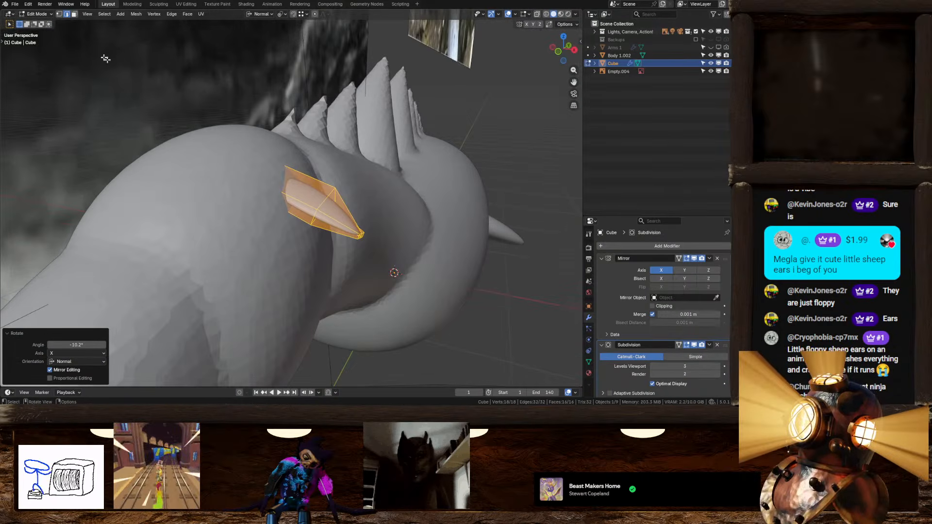
pyautogui.click(74, 14)
pyautogui.keyDown('alt'); pyautogui.click(340, 219); pyautogui.keyUp('alt')
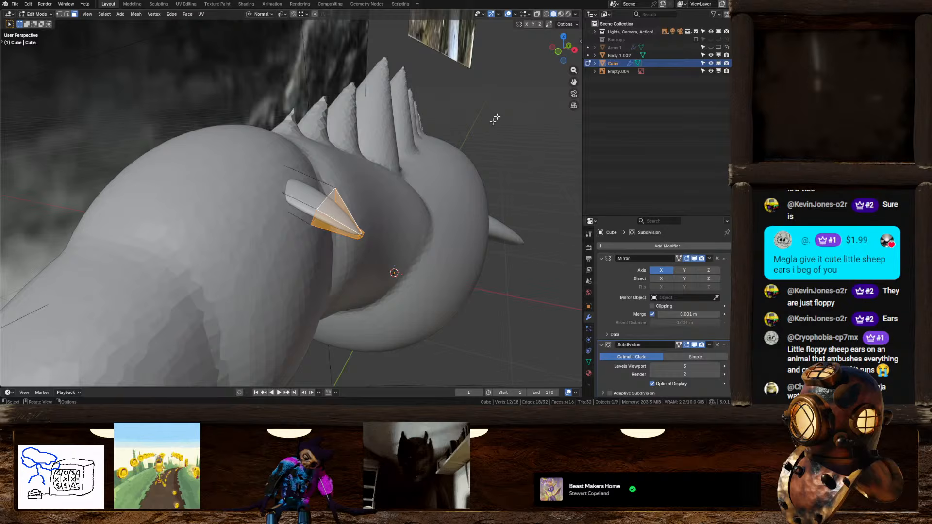
pyautogui.click(558, 52)
pyautogui.press('g')
pyautogui.click(415, 182)
# Rotate the ear's outer half downward, shift it about -0.007 m in X and 0.004 m in Z, and finish editing
pyautogui.press('r')
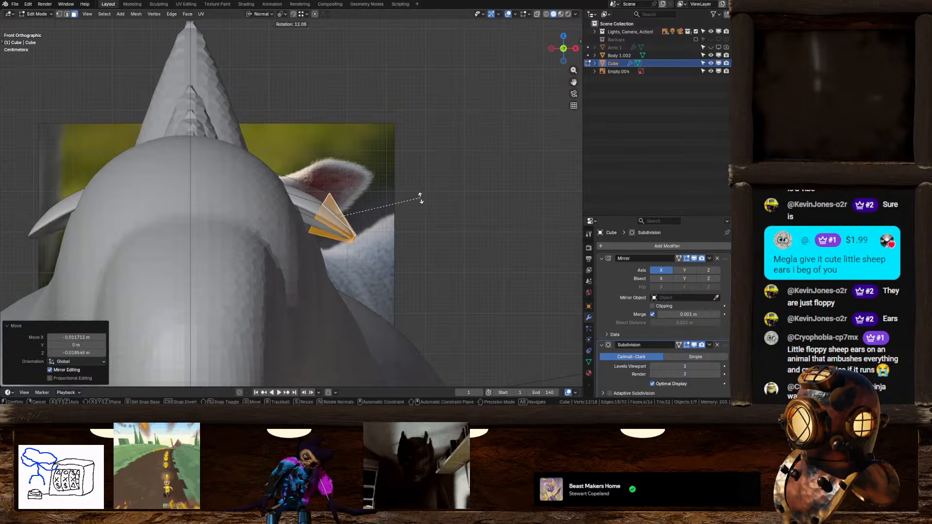
pyautogui.click(417, 212)
pyautogui.press('g')
pyautogui.click(419, 210)
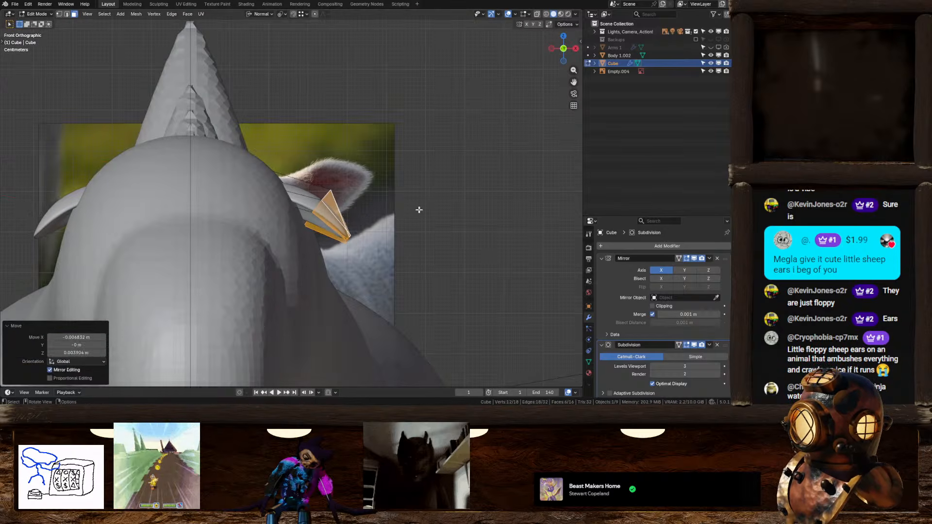
pyautogui.press('Tab')
# Check the ears around the head and move them about 0.105 m in Y and 0.014 m in Z in the right view
pyautogui.moveTo(419, 210); pyautogui.dragTo(360, 213, button='middle')
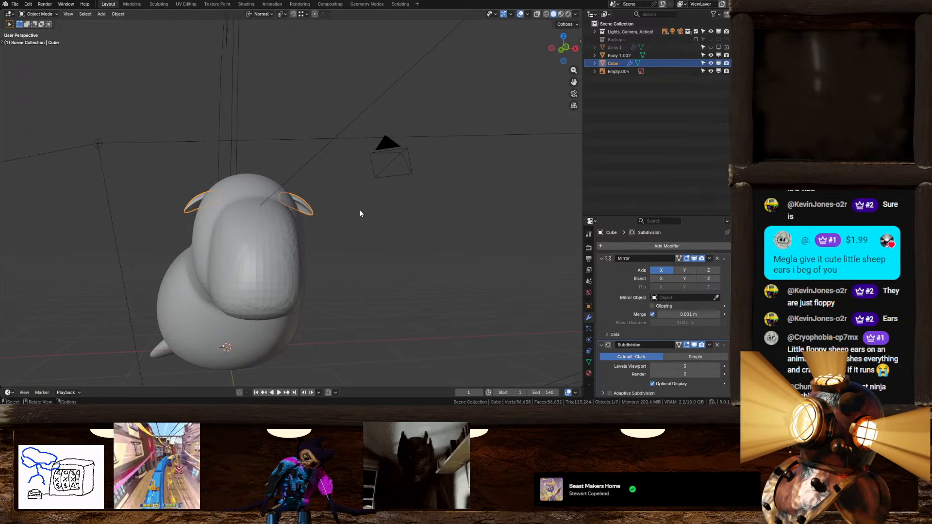
pyautogui.moveTo(298, 210); pyautogui.dragTo(223, 277, button='middle')
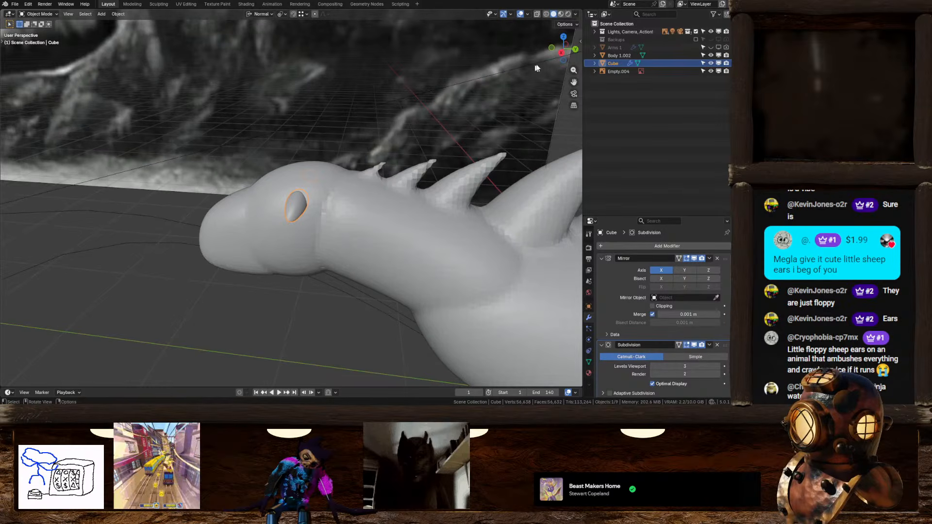
pyautogui.click(562, 53)
pyautogui.press('g')
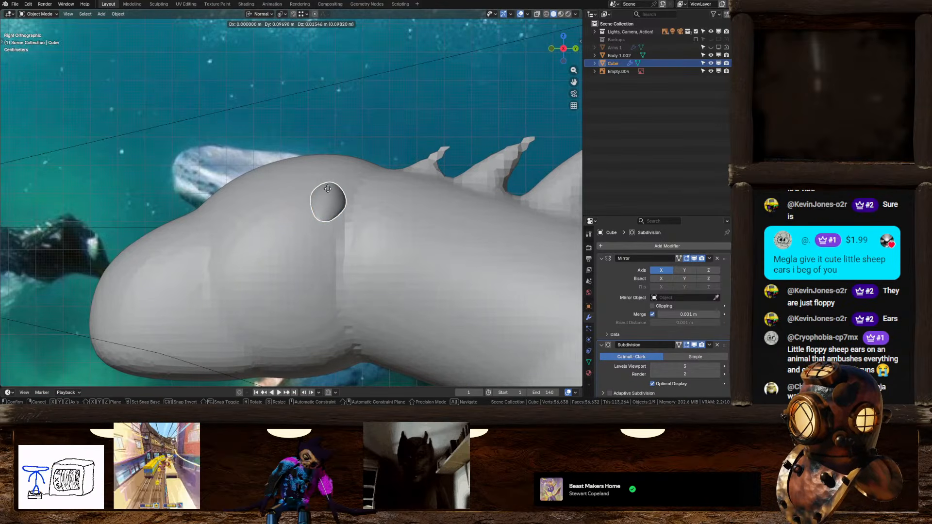
pyautogui.click(328, 190)
pyautogui.moveTo(329, 190); pyautogui.dragTo(286, 330, button='middle')
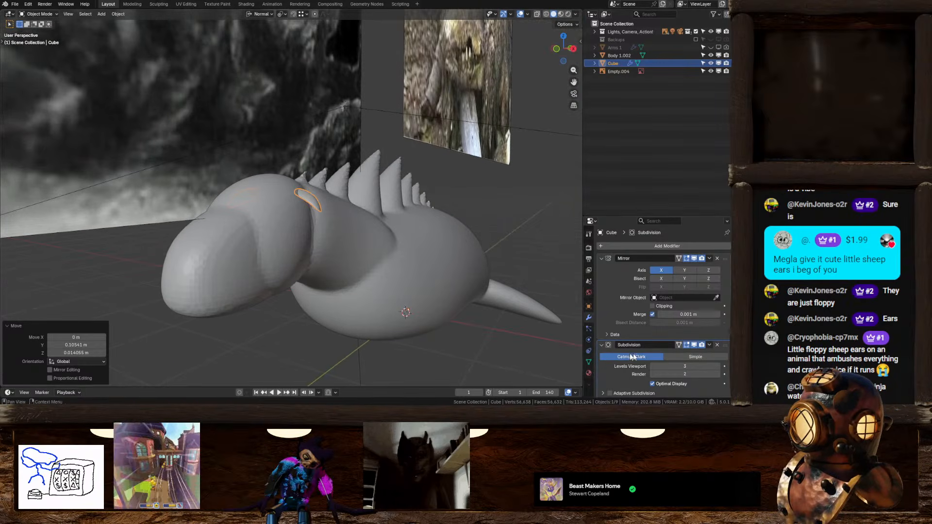
# Apply the ears' Mirror and Subdivision modifiers and save the file
pyautogui.hotkey('ctrl', 'a')
pyautogui.hotkey('ctrl', 'a')
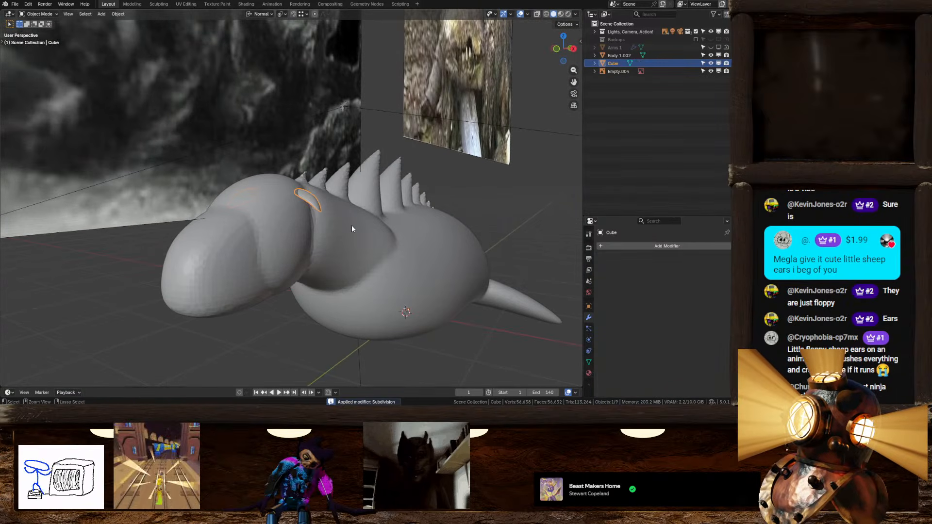
pyautogui.hotkey('ctrl', 's')
# Rename the ear object from Cube to Ears
pyautogui.doubleClick(611, 62)
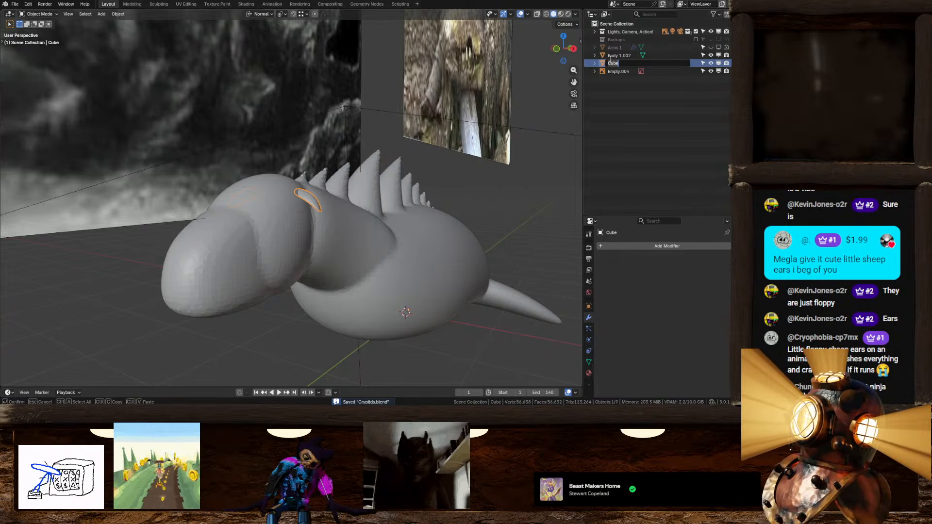
pyautogui.write('Ears')
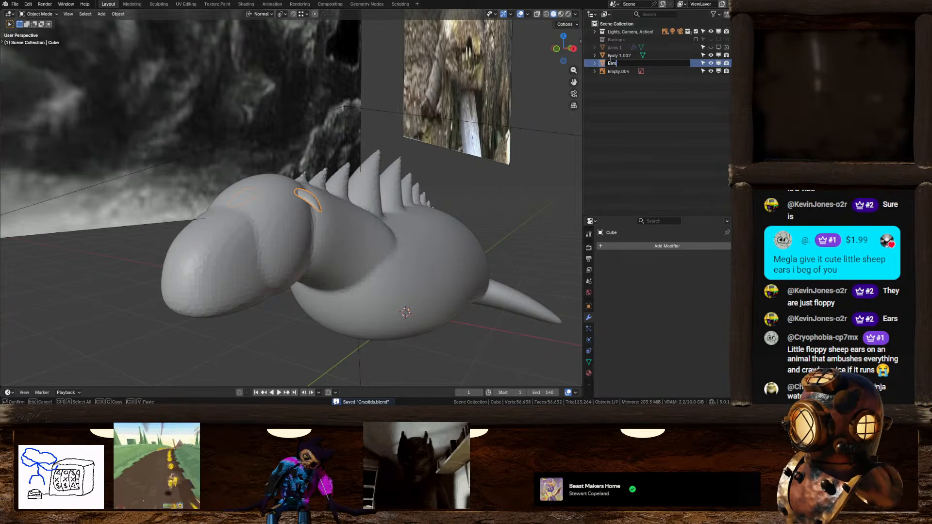
pyautogui.press('Return')
# Deselect everything and examine the creature's proportions from several sides, with the Arms 1 object shown temporarily
pyautogui.moveTo(519, 179); pyautogui.dragTo(407, 213, button='middle')
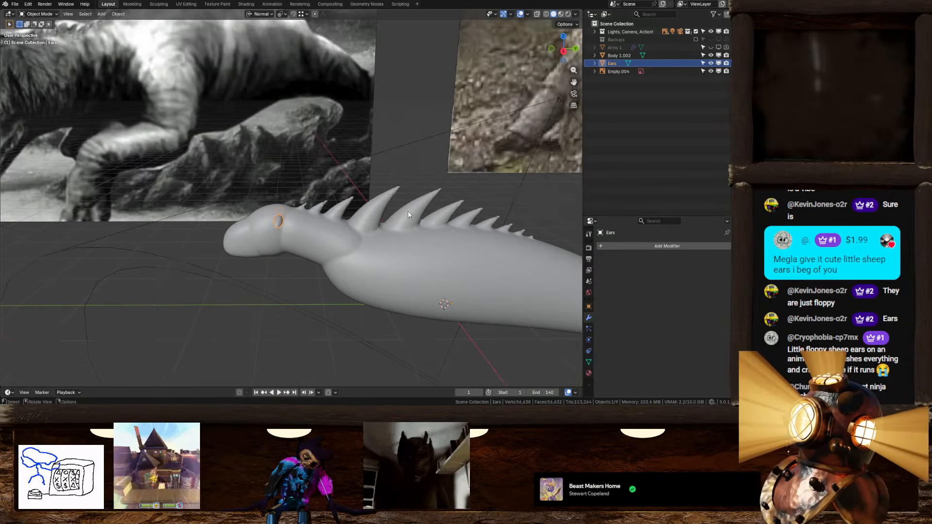
pyautogui.click(271, 302)
pyautogui.moveTo(291, 276); pyautogui.dragTo(289, 253, button='middle')
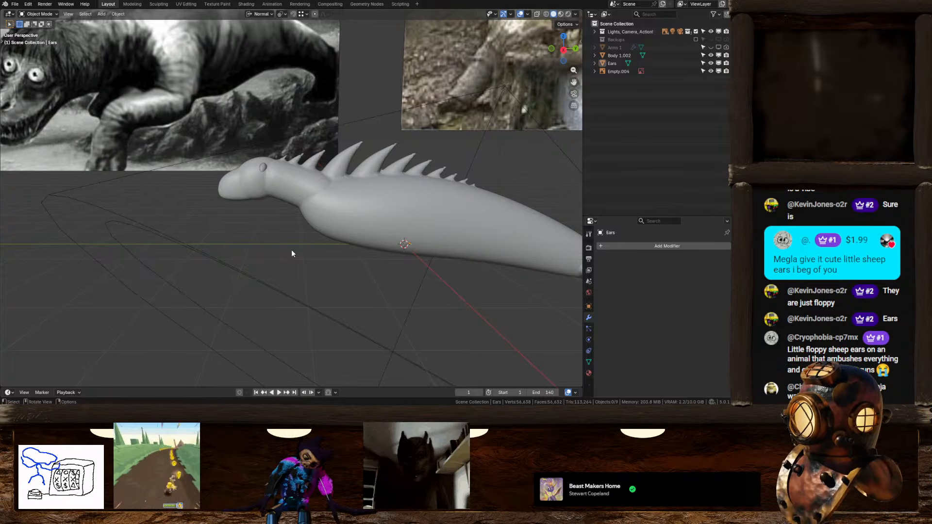
pyautogui.moveTo(304, 248); pyautogui.dragTo(304, 198, button='middle')
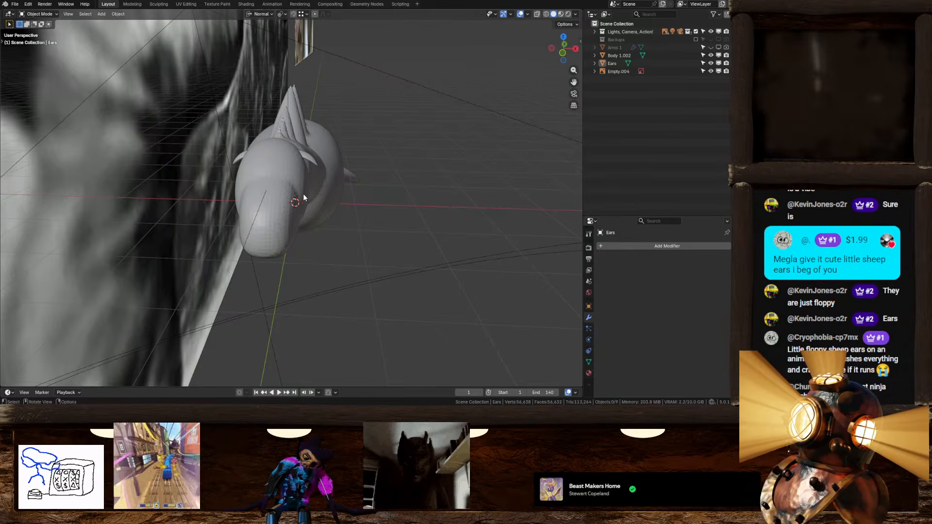
pyautogui.click(719, 48)
pyautogui.moveTo(490, 180); pyautogui.dragTo(464, 131, button='middle')
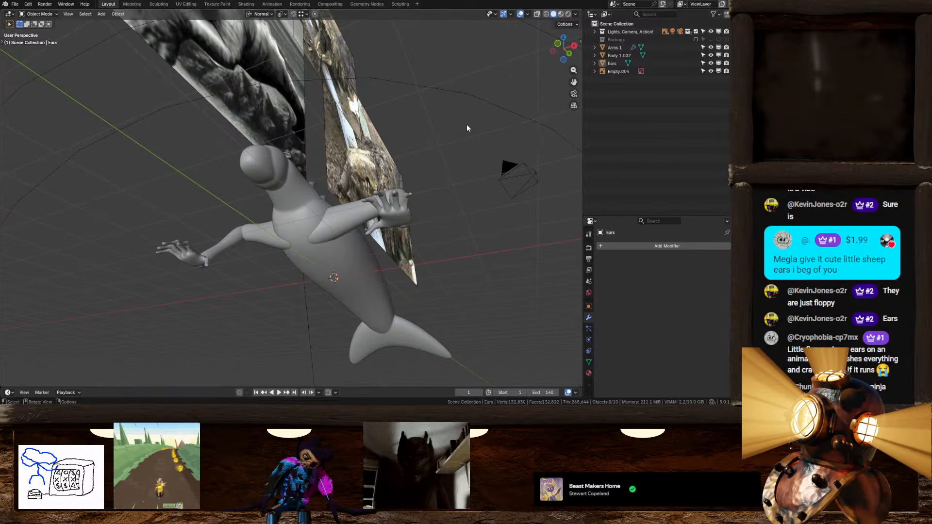
pyautogui.moveTo(378, 211); pyautogui.dragTo(338, 223, button='middle')
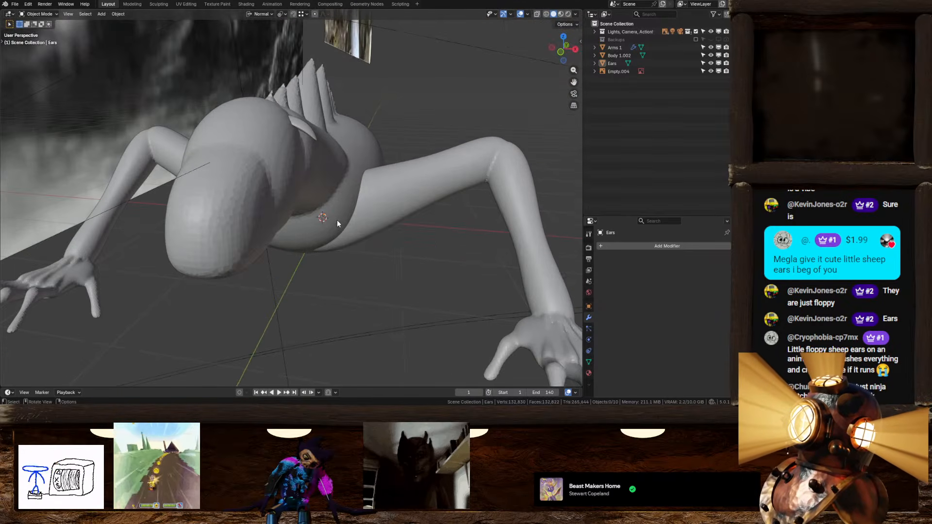
pyautogui.click(711, 48)
pyautogui.moveTo(485, 131); pyautogui.dragTo(260, 263, button='middle')
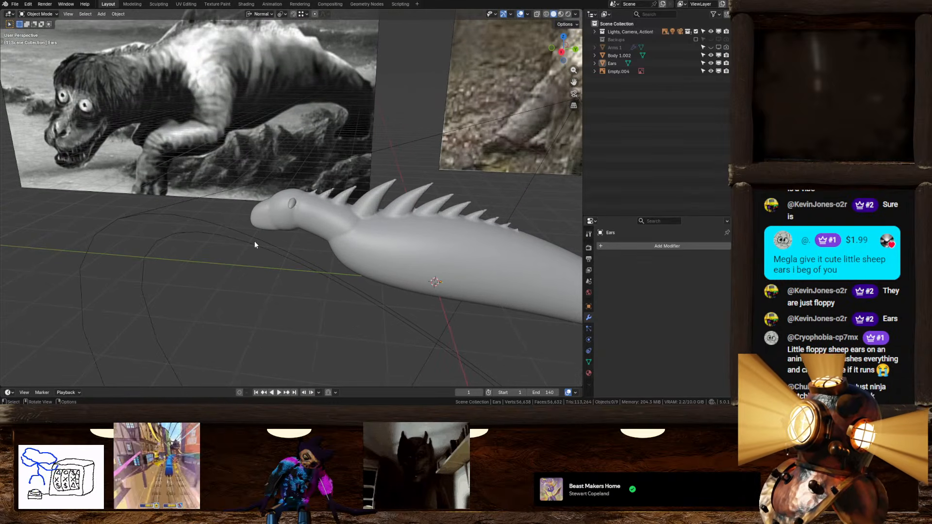
# Hide the Ears object, select Body 1.002, and open it in the Sculpting workspace
pyautogui.keyDown('shift'); pyautogui.moveTo(295, 241); pyautogui.dragTo(205, 5, button='middle'); pyautogui.keyUp('shift')
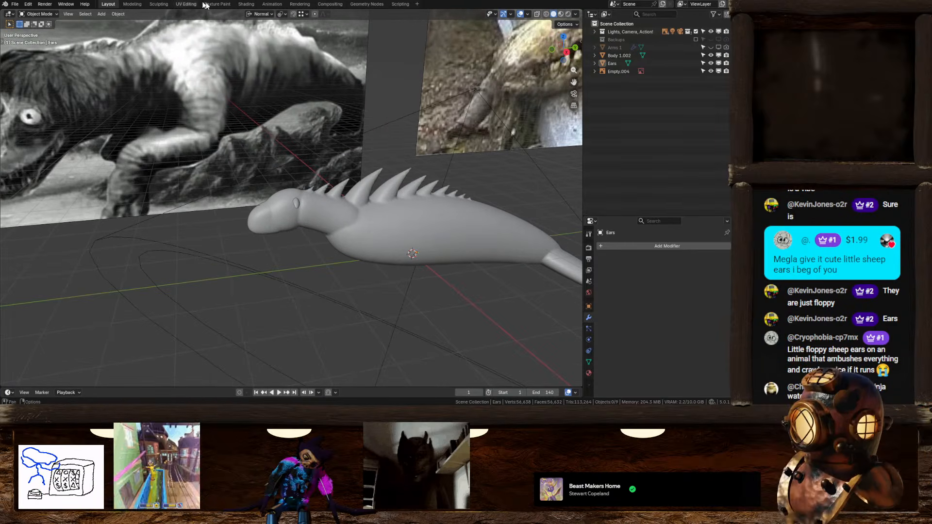
pyautogui.click(711, 63)
pyautogui.click(343, 247)
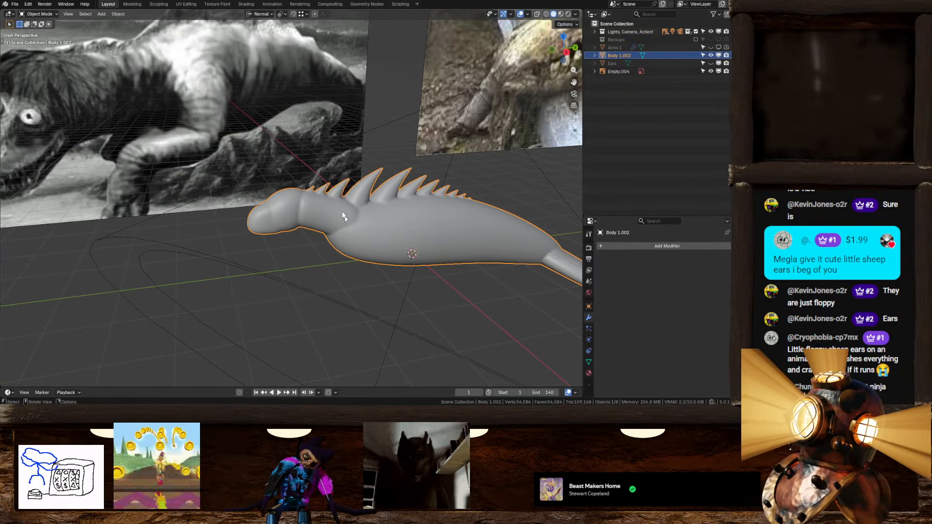
pyautogui.click(158, 3)
pyautogui.moveTo(377, 187); pyautogui.dragTo(343, 238, button='middle')
pyautogui.scroll(4, 343, 238)
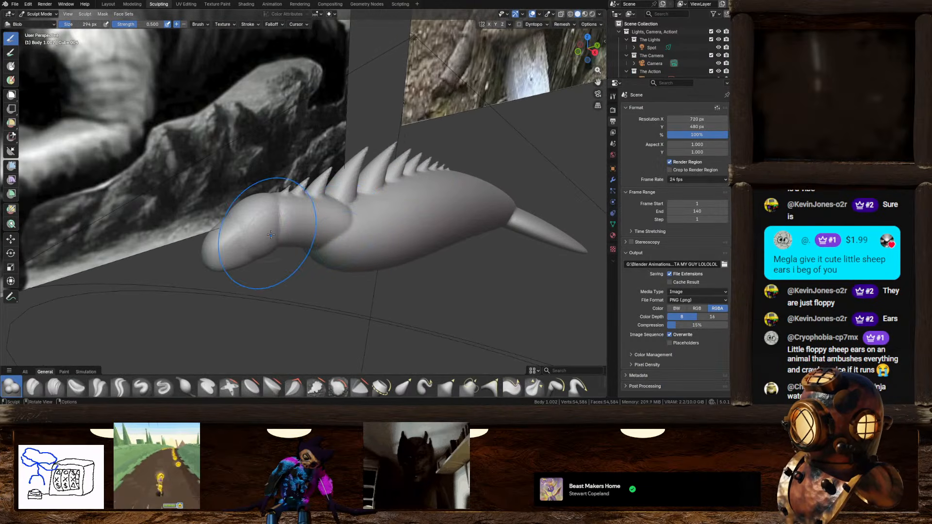
# Set the body's remesh voxel size to about 0.0203 m in the right view and voxel-remesh it
pyautogui.moveTo(271, 234); pyautogui.dragTo(267, 229)
pyautogui.moveTo(349, 236)
pyautogui.mouseDown(button='middle')
pyautogui.moveTo(340, 219)
pyautogui.moveTo(354, 208)
pyautogui.mouseUp(button='middle')
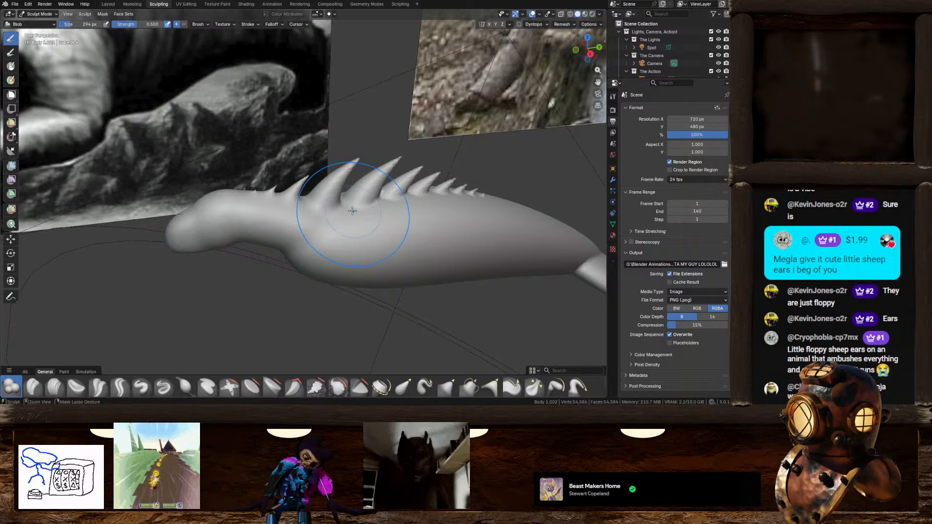
pyautogui.press('r')
pyautogui.click(410, 235)
pyautogui.click(590, 54)
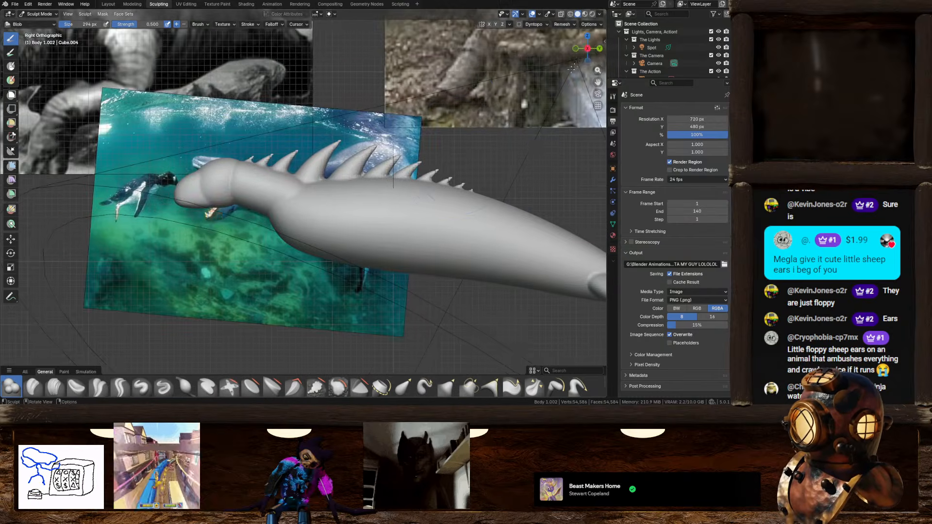
pyautogui.press('r')
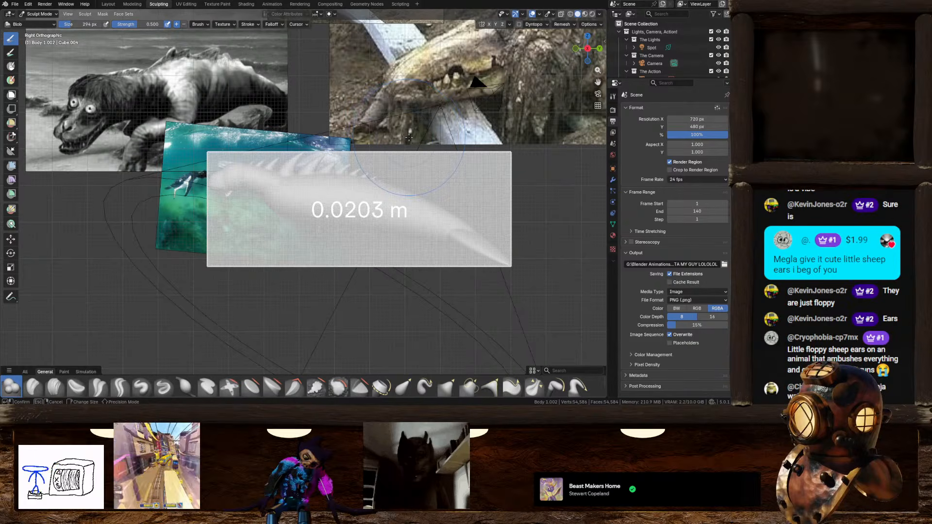
pyautogui.click(409, 138)
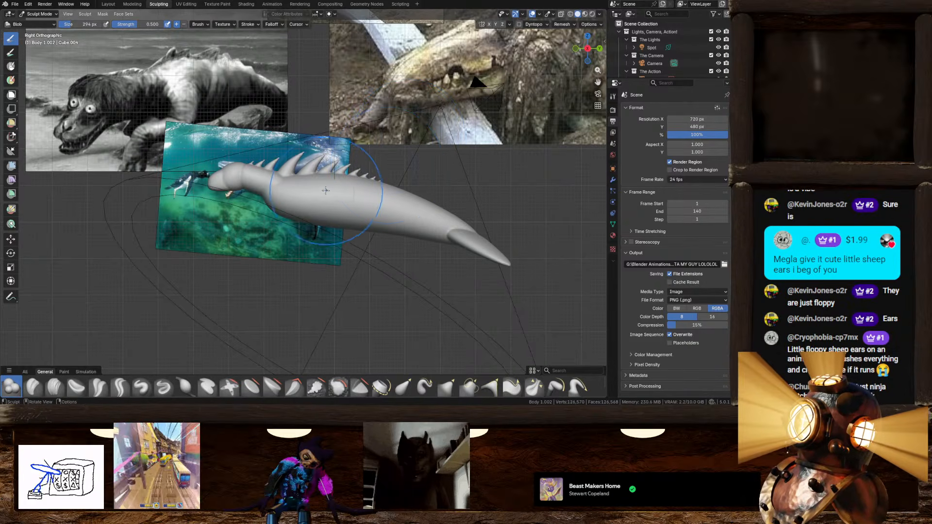
# Choose the Draw brush and enable X-axis symmetry for sculpting the body
pyautogui.moveTo(407, 197); pyautogui.dragTo(364, 245, button='middle')
pyautogui.moveTo(190, 241); pyautogui.dragTo(266, 231, button='middle')
pyautogui.moveTo(329, 233)
pyautogui.mouseDown(button='middle')
pyautogui.moveTo(366, 312)
pyautogui.moveTo(354, 202)
pyautogui.mouseUp(button='middle')
pyautogui.scroll(6, 277, 173)
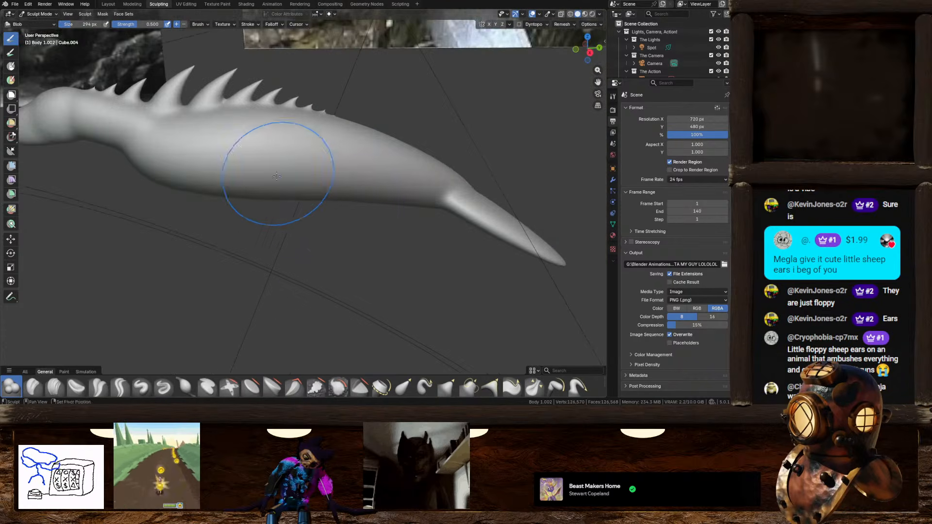
pyautogui.moveTo(287, 245); pyautogui.dragTo(322, 266, button='middle')
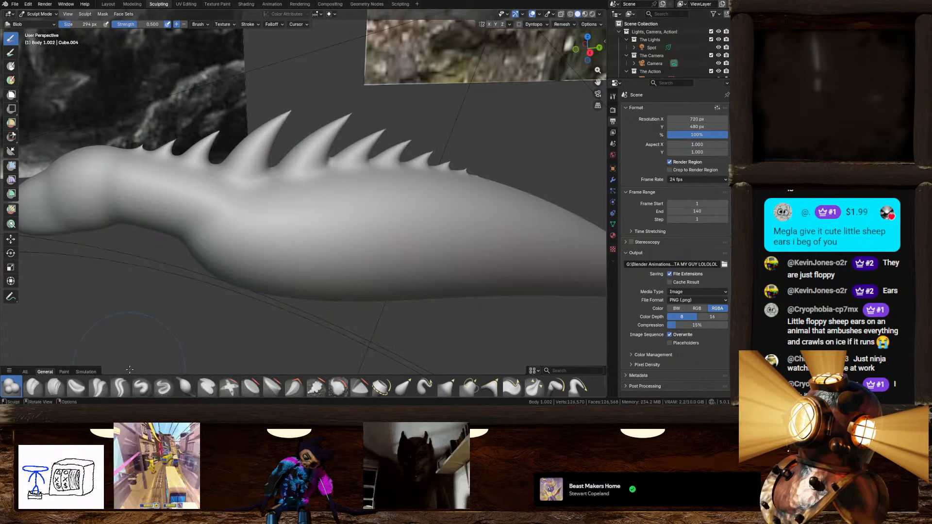
pyautogui.moveTo(209, 253)
pyautogui.mouseDown(button='middle')
pyautogui.moveTo(231, 234)
pyautogui.moveTo(303, 245)
pyautogui.moveTo(225, 335)
pyautogui.mouseUp(button='middle')
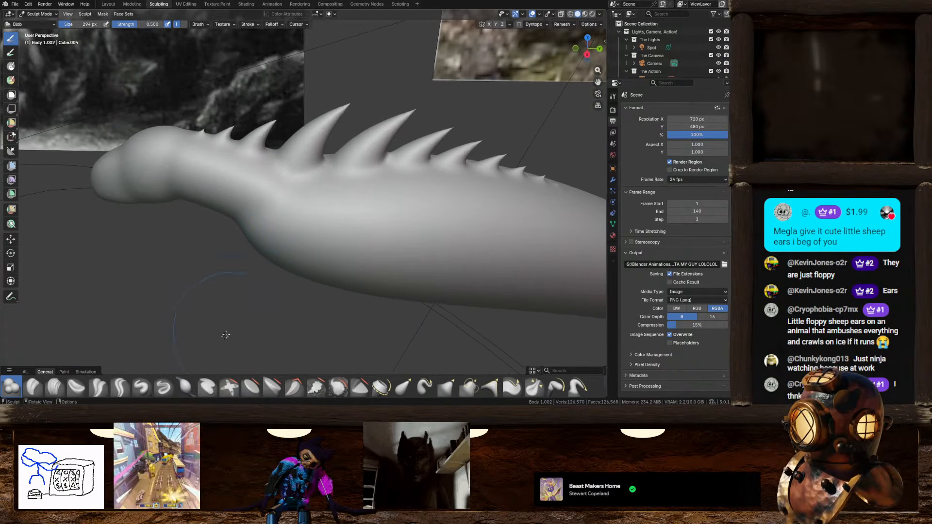
pyautogui.click(142, 387)
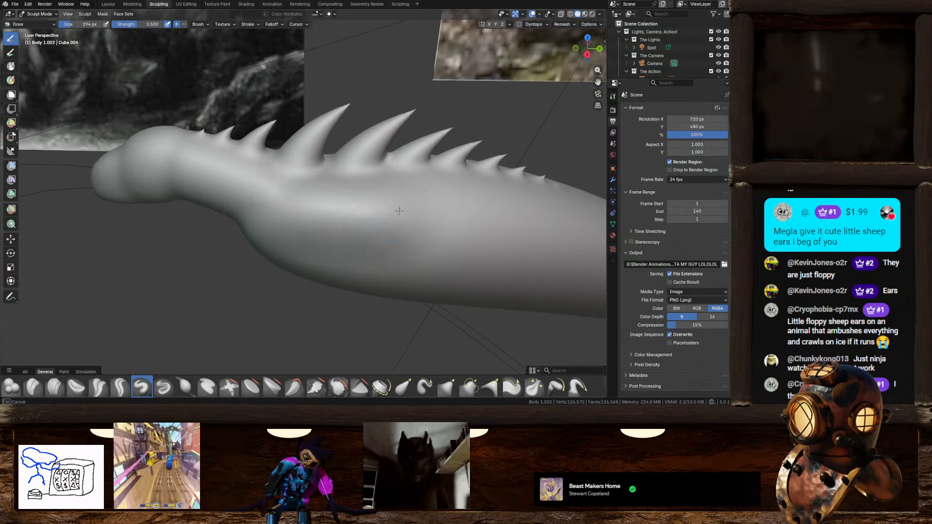
pyautogui.moveTo(396, 210)
pyautogui.mouseDown(button='middle')
pyautogui.moveTo(309, 260)
pyautogui.moveTo(323, 239)
pyautogui.mouseUp(button='middle')
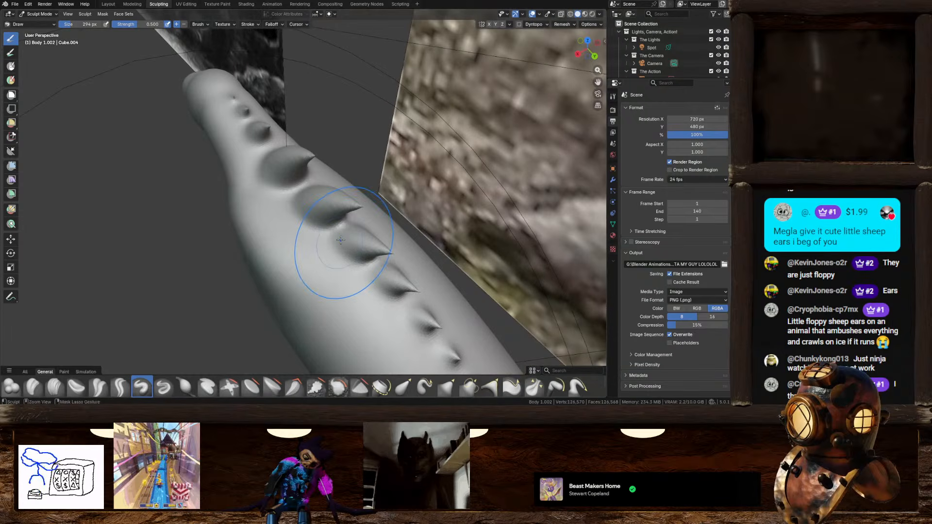
pyautogui.click(489, 24)
# Switch to the Layer brush, try one stroke on the shoulder below the spines, and undo it
pyautogui.scroll(3, 243, 217)
pyautogui.moveTo(244, 216); pyautogui.dragTo(300, 212, button='middle')
pyautogui.scroll(3, 300, 212)
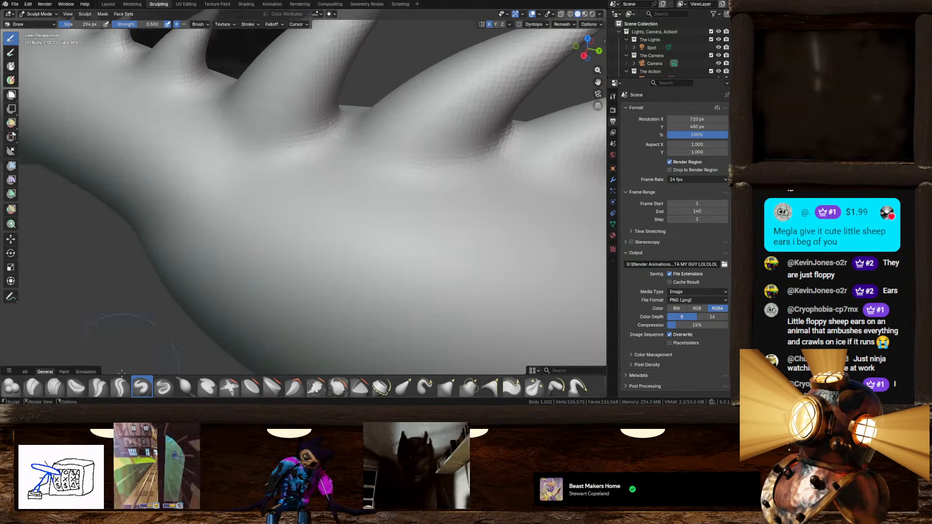
pyautogui.click(207, 387)
pyautogui.moveTo(212, 184)
pyautogui.mouseDown()
pyautogui.moveTo(333, 219)
pyautogui.moveTo(283, 184)
pyautogui.moveTo(284, 194)
pyautogui.mouseUp()
pyautogui.scroll(-6, 301, 204)
pyautogui.hotkey('ctrl', 'z')
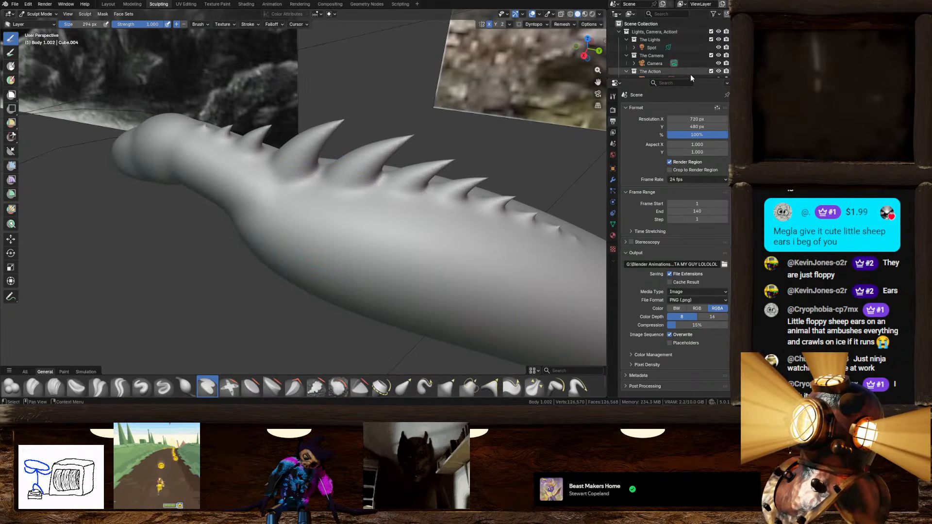
# Enable the viewport-disable toggles in the enlarged Outliner and make Arms 1 visible in the viewport
pyautogui.scroll(-5, 680, 68)
pyautogui.click(719, 56)
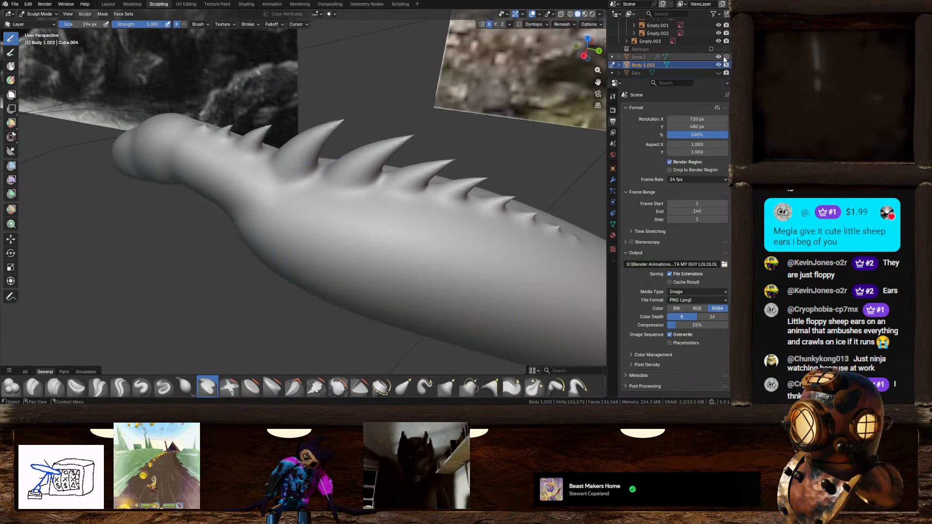
pyautogui.moveTo(681, 80); pyautogui.dragTo(681, 109)
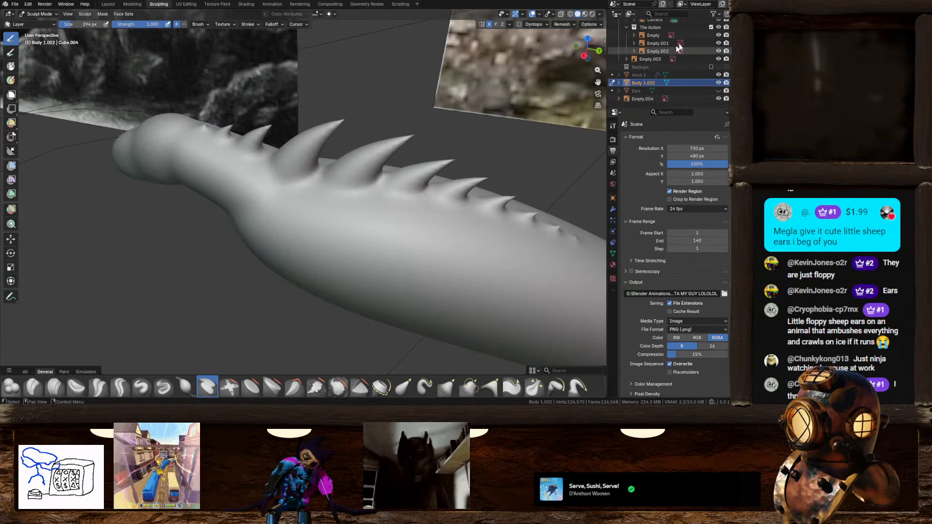
pyautogui.click(713, 15)
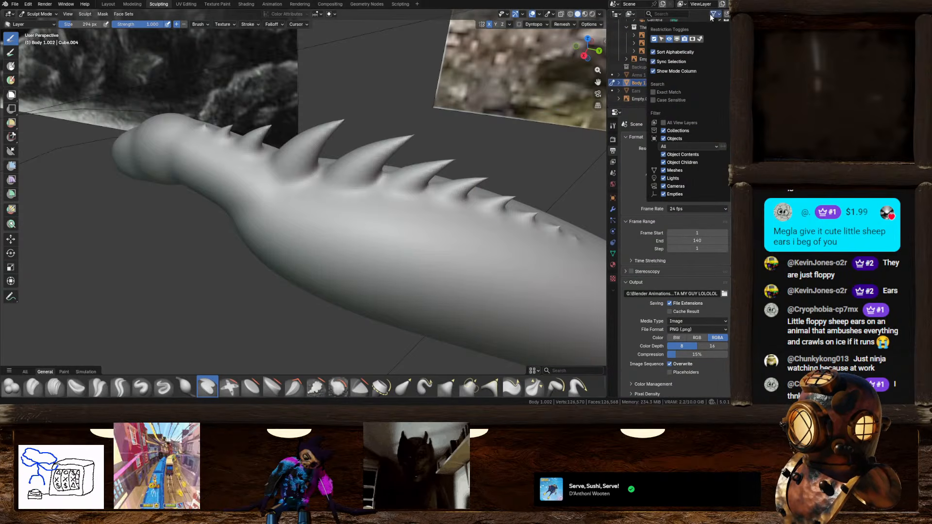
pyautogui.click(678, 39)
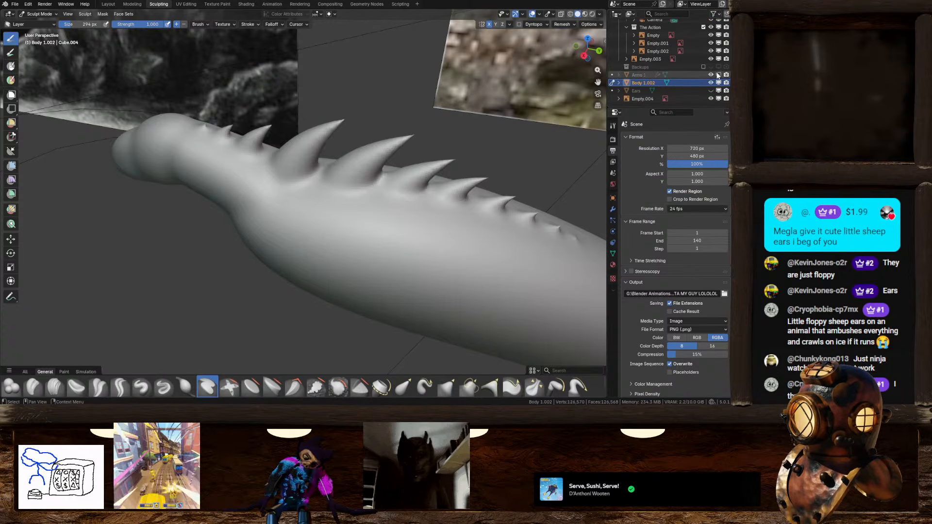
pyautogui.click(718, 75)
# Try Layer brush strokes on the shoulder above the arm, and undo them
pyautogui.scroll(5, 327, 225)
pyautogui.moveTo(250, 207)
pyautogui.mouseDown()
pyautogui.moveTo(333, 200)
pyautogui.moveTo(287, 210)
pyautogui.moveTo(263, 200)
pyautogui.mouseUp()
pyautogui.moveTo(359, 236); pyautogui.dragTo(256, 256)
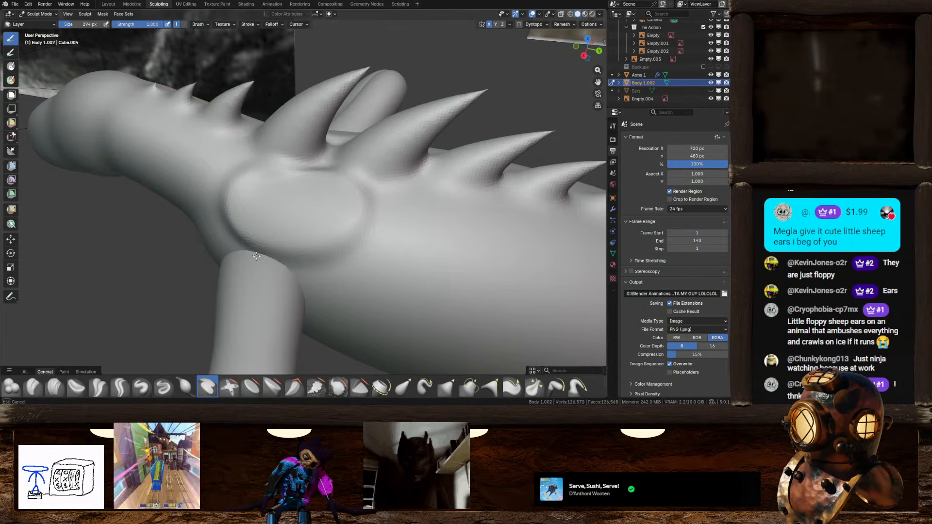
pyautogui.moveTo(283, 227); pyautogui.dragTo(330, 228)
pyautogui.moveTo(330, 228)
pyautogui.mouseDown(button='middle')
pyautogui.moveTo(391, 242)
pyautogui.moveTo(349, 224)
pyautogui.mouseUp(button='middle')
pyautogui.scroll(-2, 391, 242)
pyautogui.hotkey('ctrl', 'z')
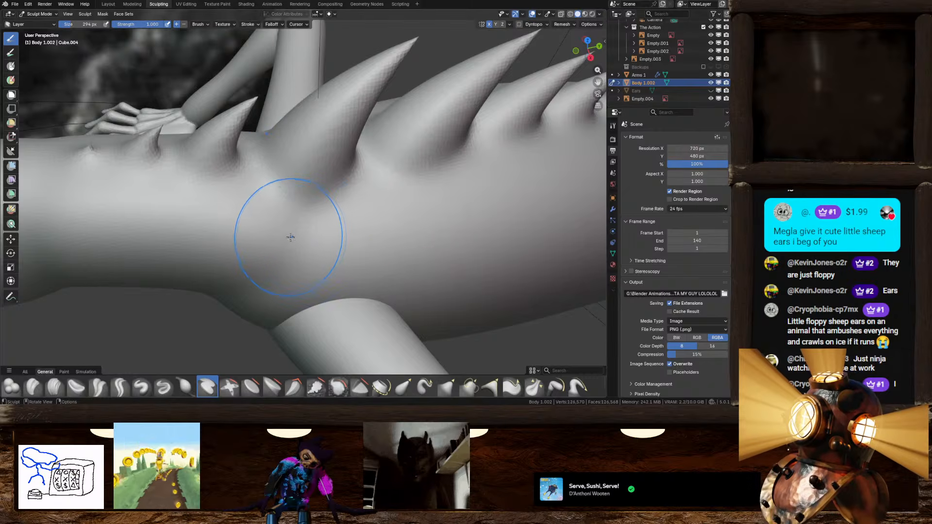
pyautogui.moveTo(260, 227)
pyautogui.mouseDown()
pyautogui.moveTo(244, 219)
pyautogui.moveTo(375, 236)
pyautogui.mouseUp()
pyautogui.moveTo(493, 208)
pyautogui.mouseDown(button='middle')
pyautogui.moveTo(348, 241)
pyautogui.moveTo(226, 247)
pyautogui.moveTo(364, 233)
pyautogui.mouseUp(button='middle')
pyautogui.hotkey('ctrl', 'z')
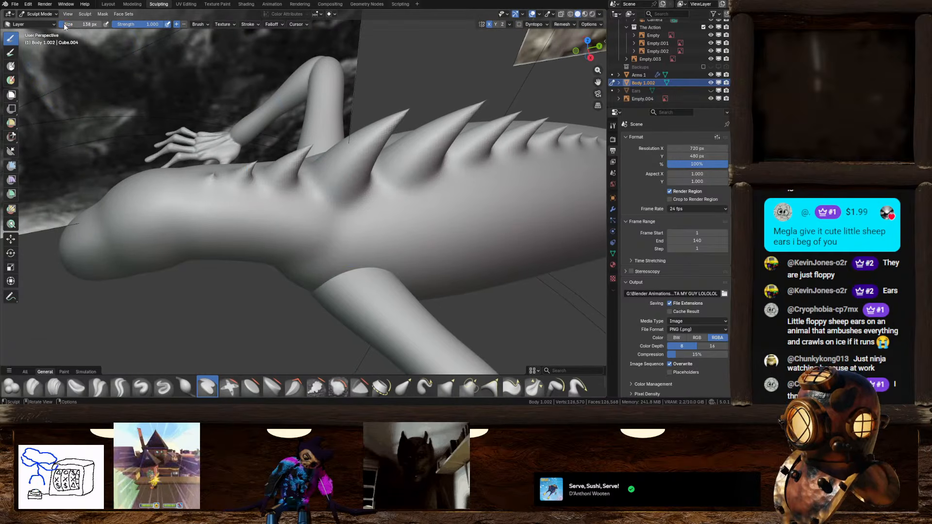
# Try a long Layer stroke along the flank from the neck toward the hips beneath the spines, and smooth its edges
pyautogui.moveTo(193, 209)
pyautogui.mouseDown()
pyautogui.moveTo(430, 213)
pyautogui.moveTo(597, 172)
pyautogui.moveTo(459, 216)
pyautogui.moveTo(322, 224)
pyautogui.moveTo(464, 227)
pyautogui.moveTo(576, 179)
pyautogui.mouseUp()
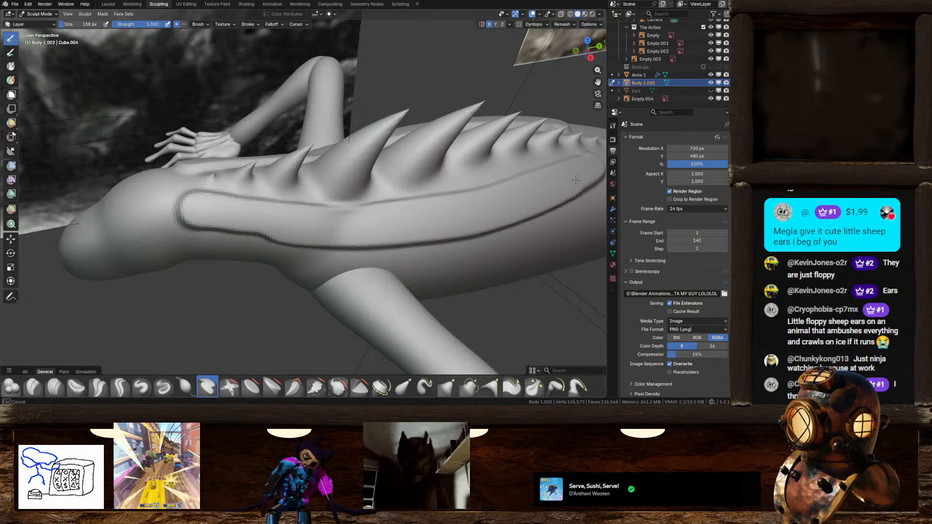
pyautogui.moveTo(604, 162)
pyautogui.mouseDown(button='middle')
pyautogui.moveTo(441, 179)
pyautogui.moveTo(327, 203)
pyautogui.mouseUp(button='middle')
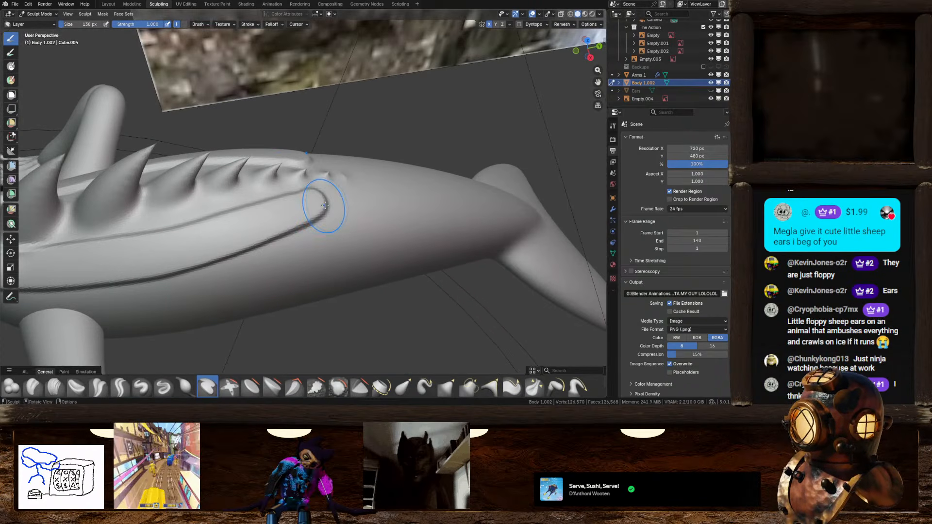
pyautogui.moveTo(327, 204)
pyautogui.mouseDown()
pyautogui.moveTo(262, 239)
pyautogui.moveTo(216, 254)
pyautogui.moveTo(209, 247)
pyautogui.mouseUp()
pyautogui.keyDown('shift'); pyautogui.moveTo(209, 246); pyautogui.dragTo(365, 218, button='middle'); pyautogui.keyUp('shift')
pyautogui.scroll(-3, 365, 219)
pyautogui.moveTo(287, 239)
pyautogui.keyDown('shift'); pyautogui.mouseDown()
pyautogui.moveTo(167, 240)
pyautogui.moveTo(259, 241)
pyautogui.mouseUp(); pyautogui.keyUp('shift')
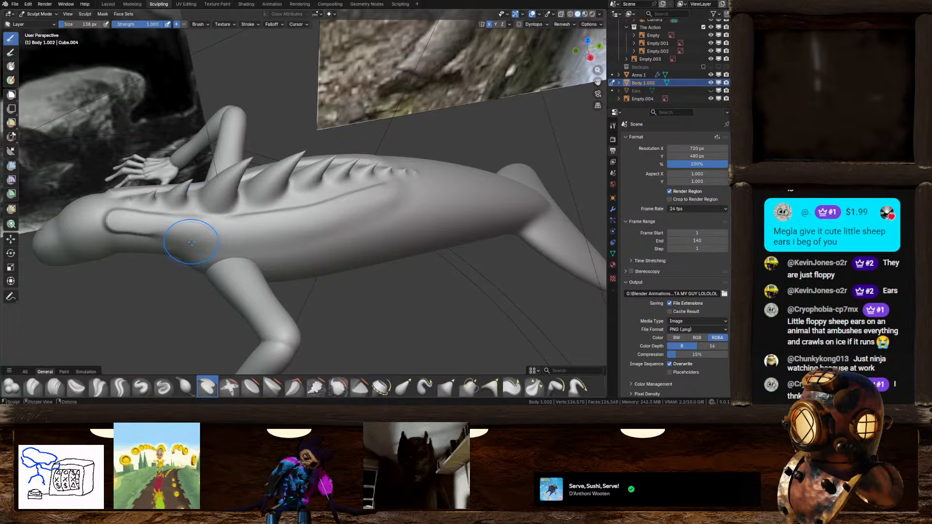
pyautogui.keyDown('shift'); pyautogui.moveTo(192, 243); pyautogui.dragTo(291, 245, button='middle'); pyautogui.keyUp('shift')
pyautogui.keyDown('shift'); pyautogui.moveTo(250, 231); pyautogui.dragTo(209, 235); pyautogui.keyUp('shift')
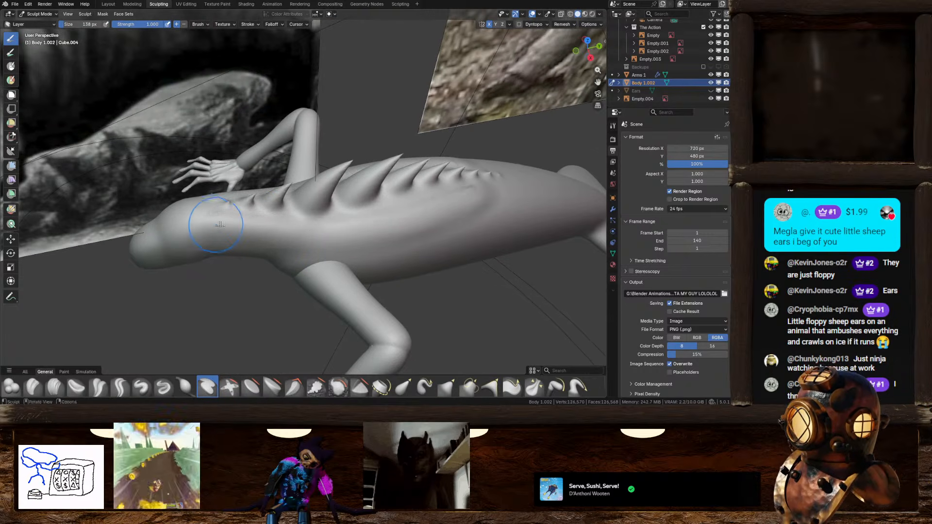
# Undo the smoothing and the long Layer ridge along the flank
pyautogui.moveTo(220, 224)
pyautogui.mouseDown(button='middle')
pyautogui.moveTo(228, 272)
pyautogui.moveTo(253, 234)
pyautogui.moveTo(271, 236)
pyautogui.mouseUp(button='middle')
pyautogui.hotkey('ctrl', 'z')
pyautogui.hotkey('ctrl', 'z')
pyautogui.hotkey('ctrl', 'z')
pyautogui.hotkey('ctrl', 'z')
pyautogui.hotkey('ctrl', 'z')
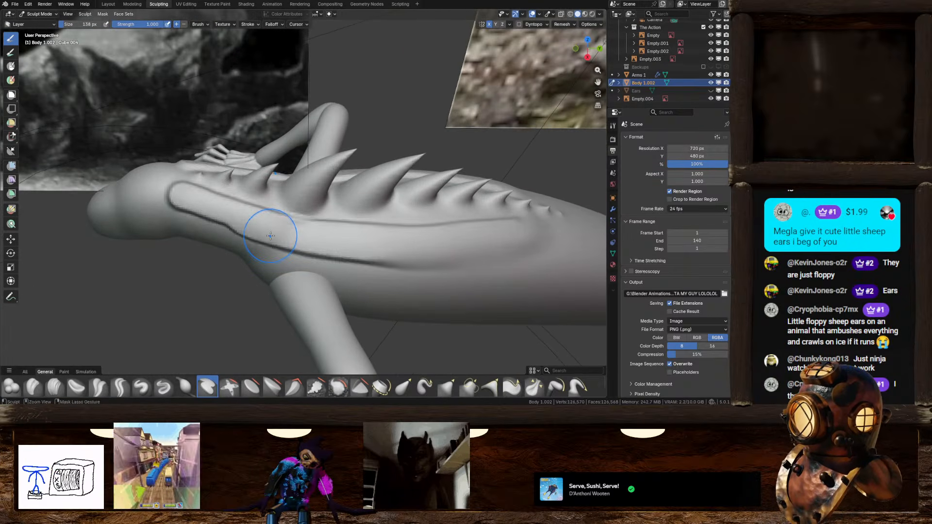
# Try a short Layer stroke on the shoulder below the large spines, and undo it
pyautogui.keyDown('shift'); pyautogui.moveTo(339, 259); pyautogui.dragTo(264, 258, button='middle'); pyautogui.keyUp('shift')
pyautogui.scroll(1, 264, 258)
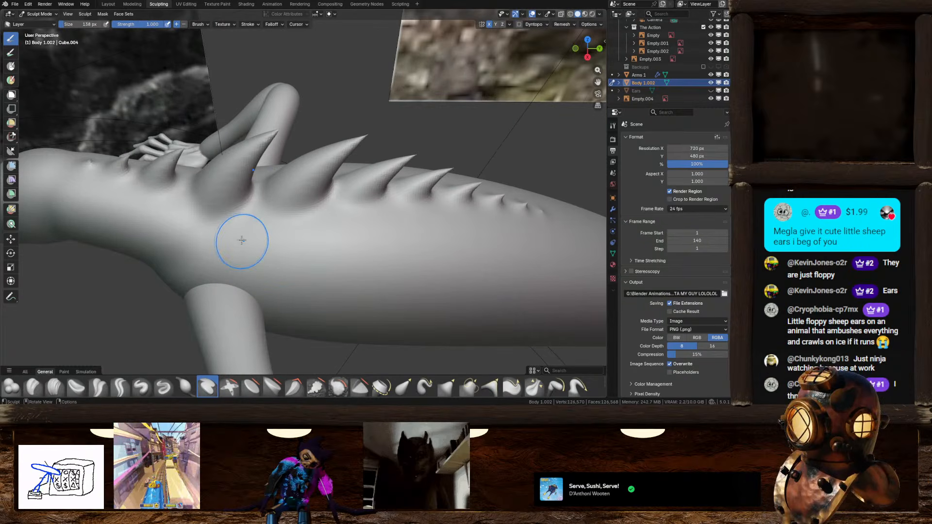
pyautogui.moveTo(150, 218); pyautogui.dragTo(249, 239)
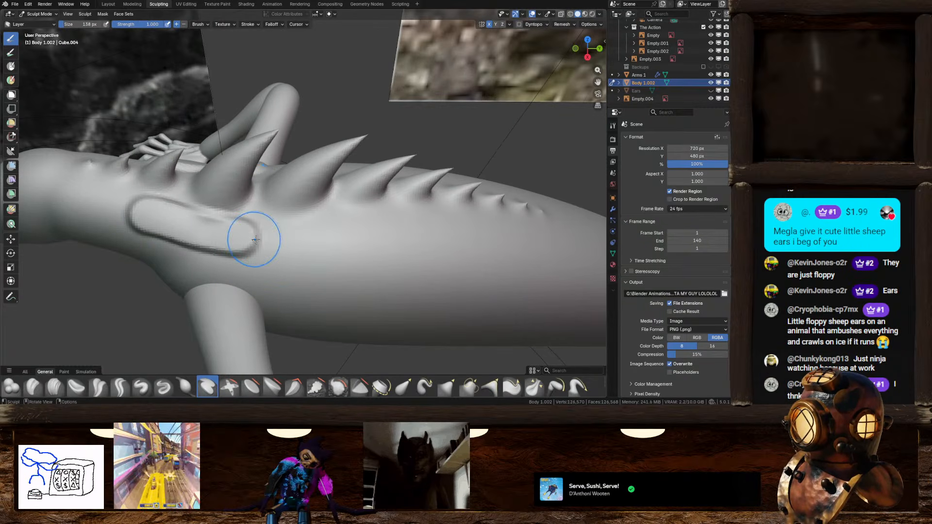
pyautogui.hotkey('ctrl', 'z')
# From the top view, try a mirrored Layer stroke along the back beside the row of spines
pyautogui.click(587, 48)
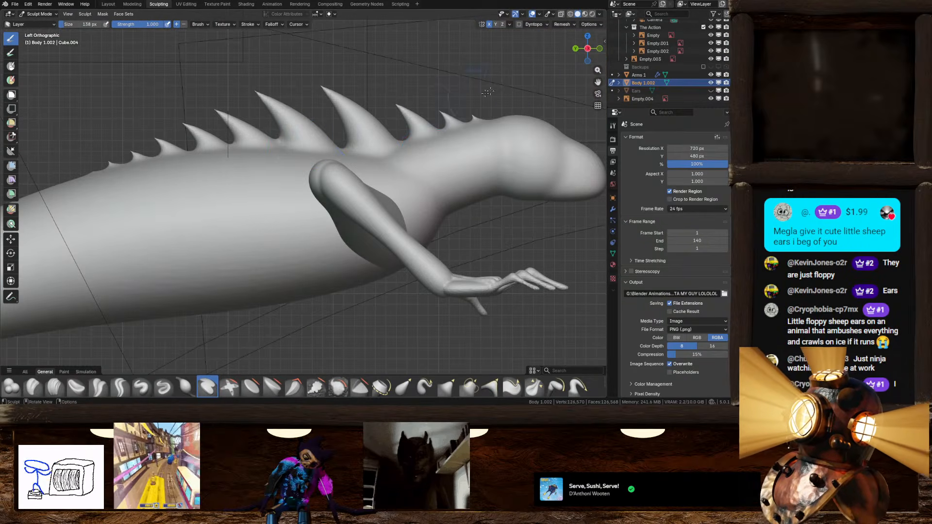
pyautogui.click(588, 36)
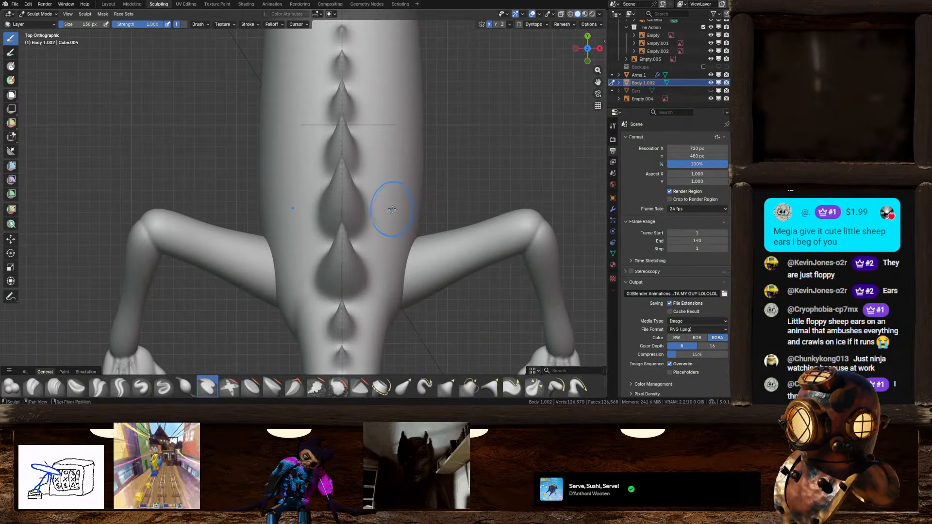
pyautogui.keyDown('shift'); pyautogui.moveTo(393, 208); pyautogui.dragTo(352, 265, button='middle'); pyautogui.keyUp('shift')
pyautogui.scroll(-3, 352, 266)
pyautogui.moveTo(331, 267)
pyautogui.mouseDown()
pyautogui.moveTo(321, 174)
pyautogui.moveTo(329, 123)
pyautogui.mouseUp()
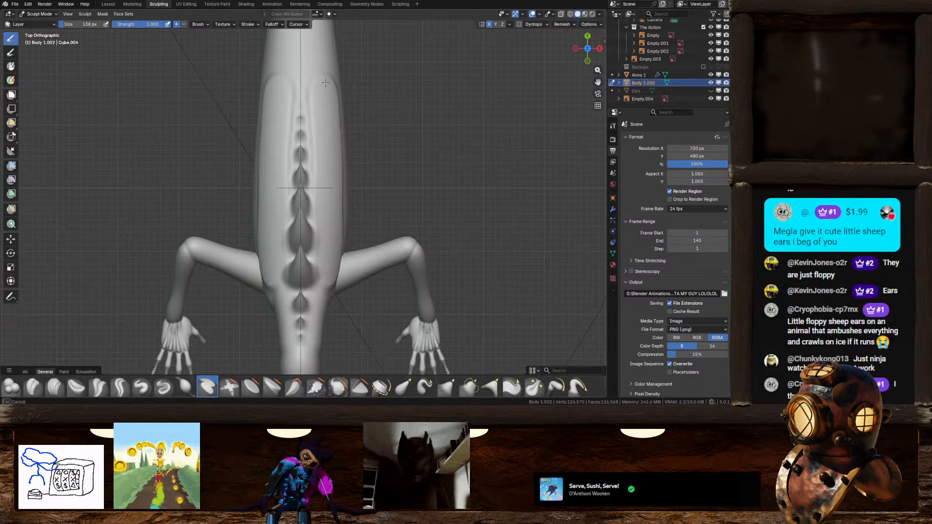
pyautogui.moveTo(320, 25); pyautogui.dragTo(315, 26)
# Inspect the back, tail and spines from several angles, and switch to the Inflate/Deflate brush
pyautogui.moveTo(371, 73)
pyautogui.keyDown('shift'); pyautogui.mouseDown(button='middle')
pyautogui.moveTo(347, 210)
pyautogui.moveTo(297, 174)
pyautogui.mouseUp(button='middle'); pyautogui.keyUp('shift')
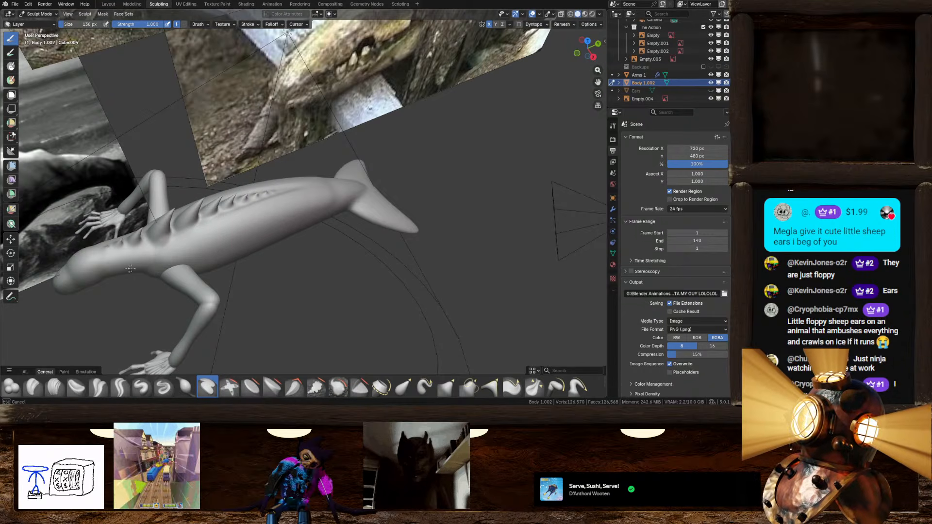
pyautogui.moveTo(130, 269)
pyautogui.mouseDown(button='middle')
pyautogui.moveTo(264, 246)
pyautogui.moveTo(372, 193)
pyautogui.moveTo(352, 195)
pyautogui.mouseUp(button='middle')
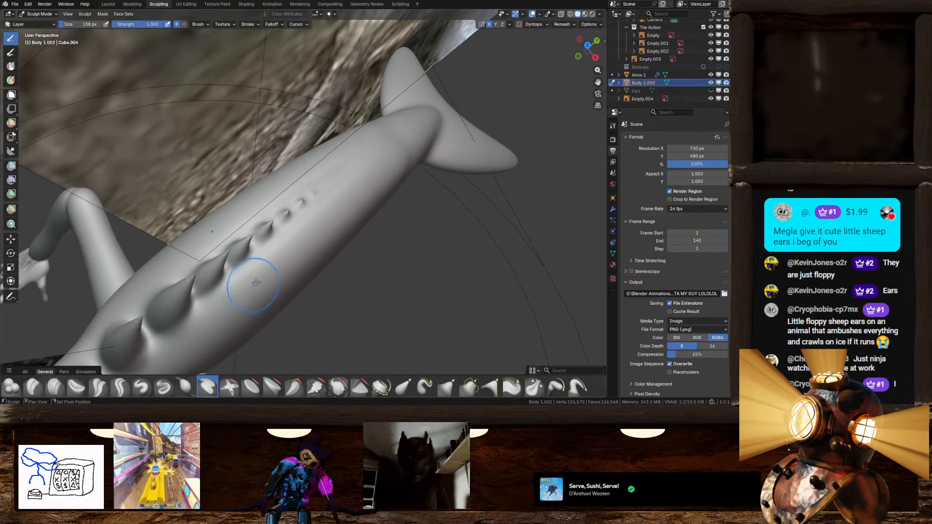
pyautogui.moveTo(257, 281); pyautogui.dragTo(306, 227, button='middle')
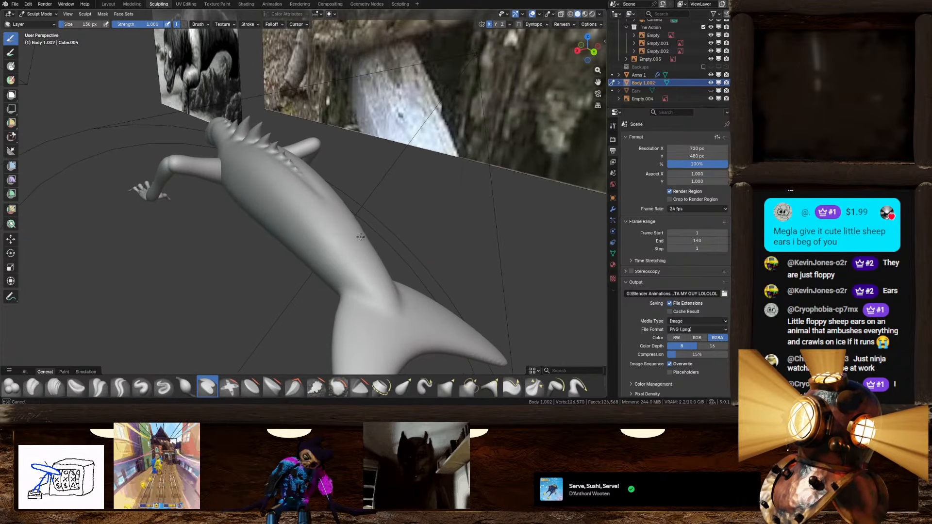
pyautogui.moveTo(361, 237); pyautogui.dragTo(327, 240)
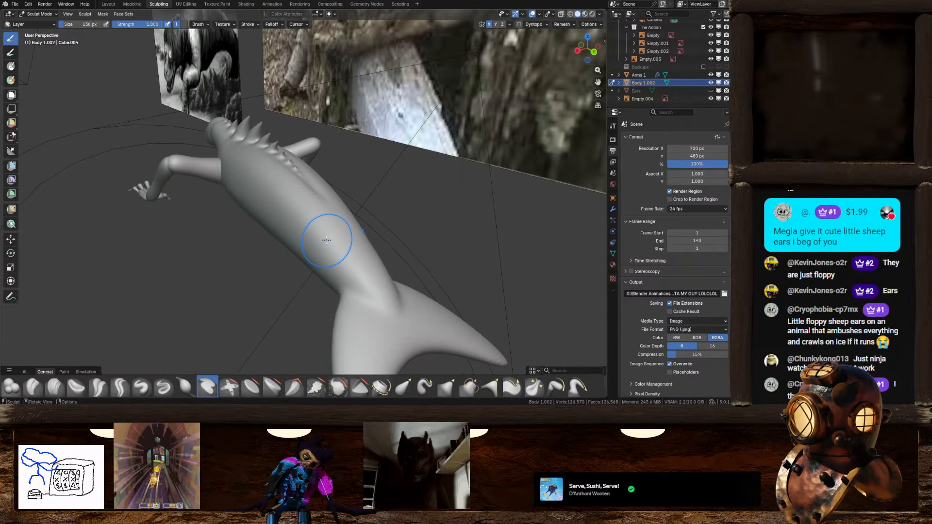
pyautogui.moveTo(319, 198)
pyautogui.mouseDown(button='middle')
pyautogui.moveTo(298, 233)
pyautogui.moveTo(226, 301)
pyautogui.moveTo(261, 254)
pyautogui.moveTo(291, 244)
pyautogui.moveTo(308, 214)
pyautogui.mouseUp(button='middle')
pyautogui.click(184, 387)
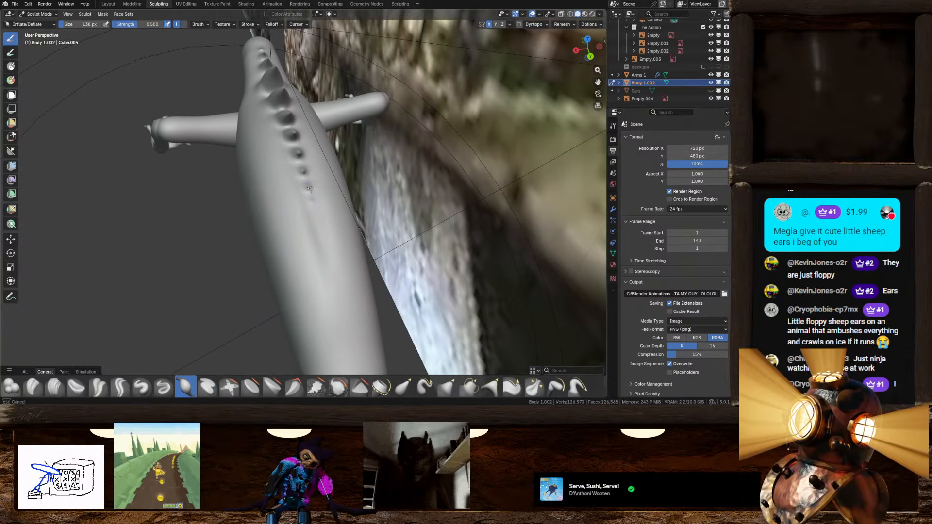
pyautogui.moveTo(290, 124); pyautogui.dragTo(375, 178, button='middle')
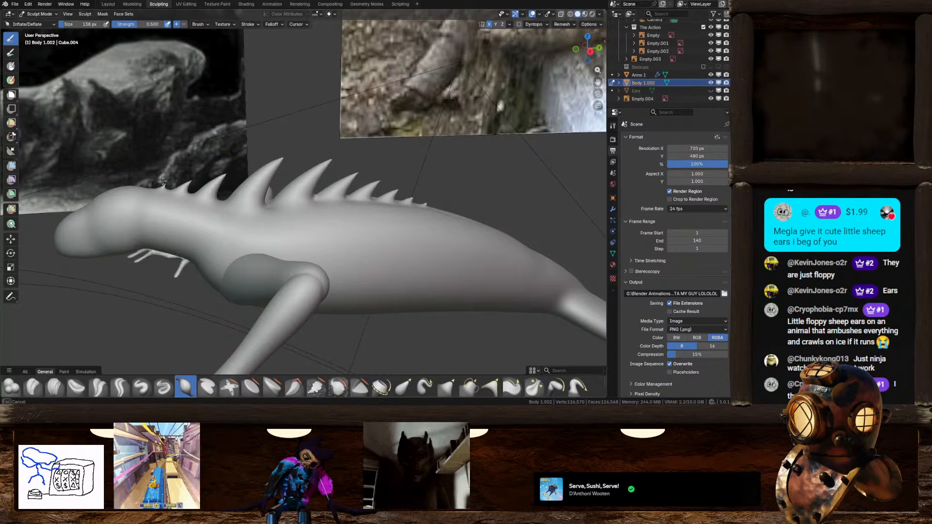
pyautogui.moveTo(163, 182); pyautogui.dragTo(257, 217, button='middle')
pyautogui.scroll(3, 258, 217)
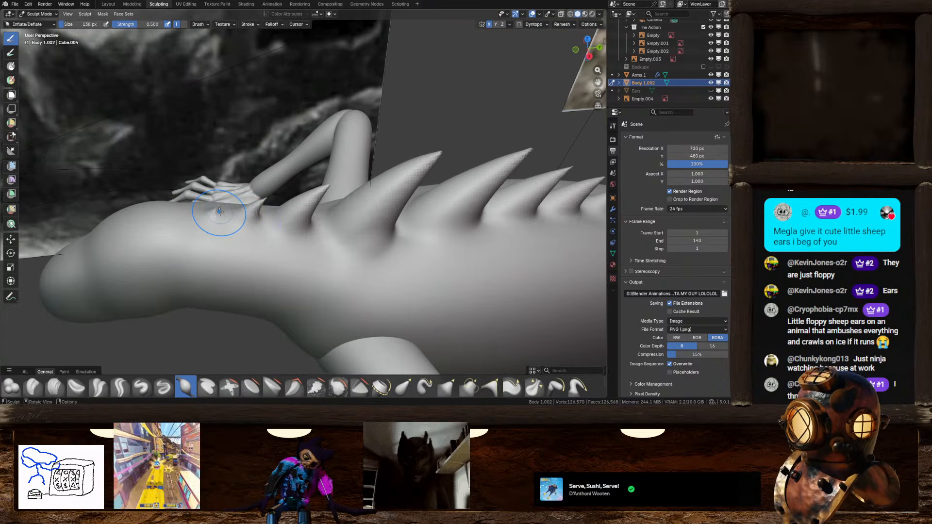
# Choose the Draw brush and carve a mirrored pair of deep eye sockets into the front of the head
pyautogui.click(142, 388)
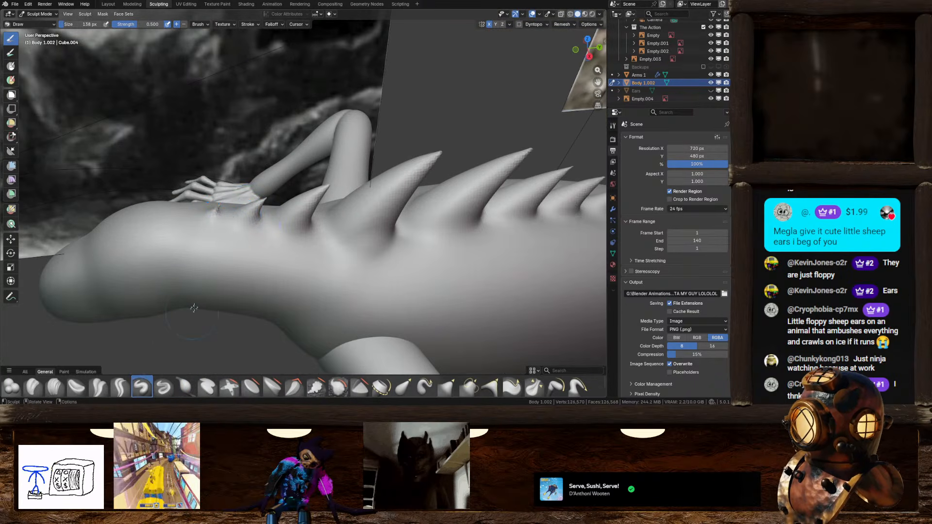
pyautogui.scroll(-2, 228, 246)
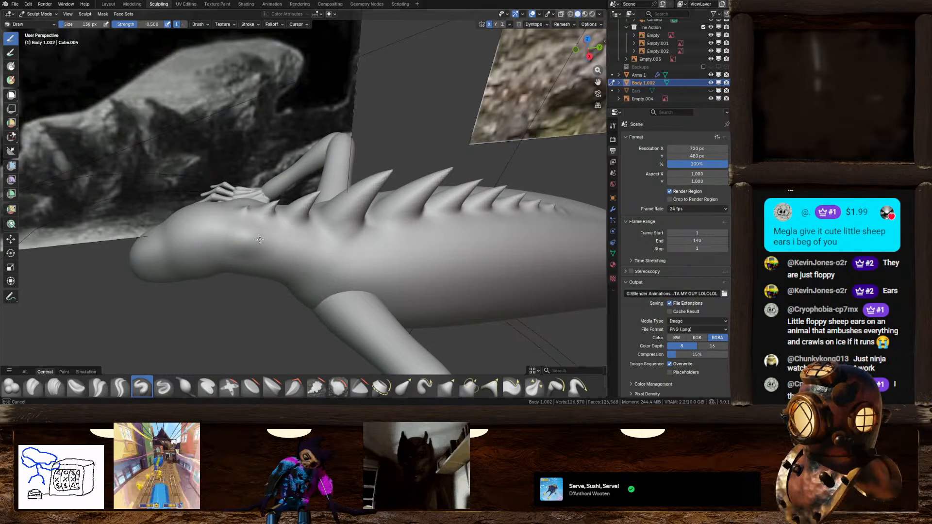
pyautogui.moveTo(272, 231)
pyautogui.mouseDown(button='middle')
pyautogui.moveTo(356, 219)
pyautogui.moveTo(335, 218)
pyautogui.moveTo(306, 189)
pyautogui.moveTo(292, 224)
pyautogui.moveTo(269, 157)
pyautogui.mouseUp(button='middle')
pyautogui.scroll(1, 269, 186)
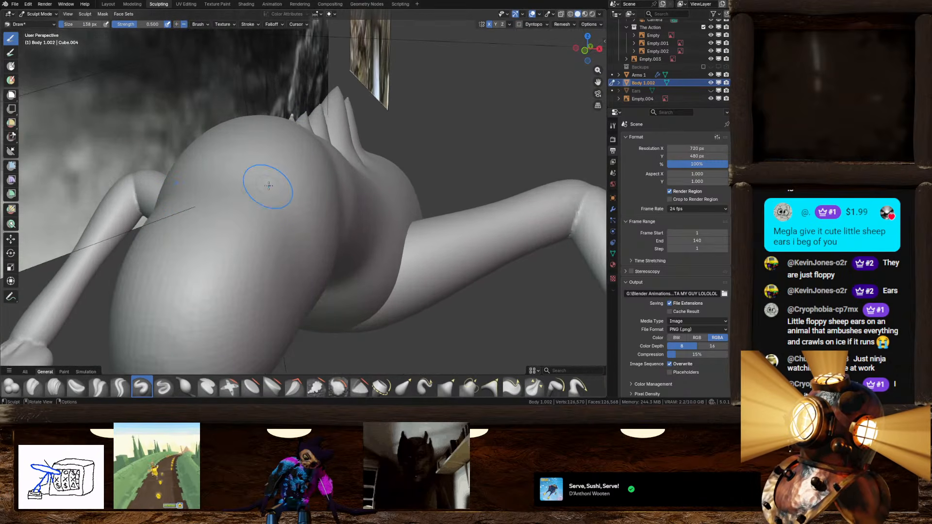
pyautogui.moveTo(268, 186)
pyautogui.mouseDown()
pyautogui.moveTo(254, 171)
pyautogui.moveTo(267, 196)
pyautogui.moveTo(246, 182)
pyautogui.mouseUp()
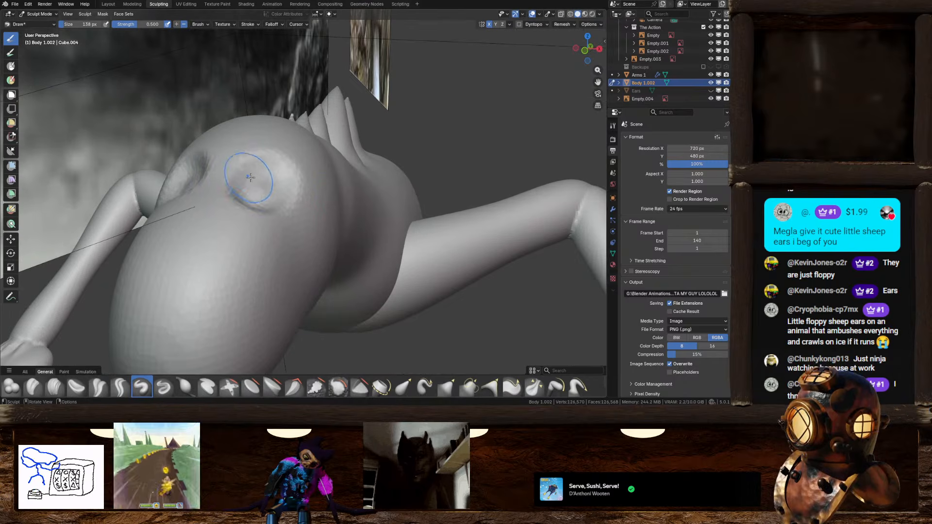
pyautogui.moveTo(247, 182)
pyautogui.mouseDown(button='middle')
pyautogui.moveTo(311, 177)
pyautogui.moveTo(303, 179)
pyautogui.moveTo(333, 202)
pyautogui.moveTo(381, 204)
pyautogui.mouseUp(button='middle')
pyautogui.moveTo(342, 206)
pyautogui.mouseDown()
pyautogui.moveTo(357, 192)
pyautogui.moveTo(352, 213)
pyautogui.moveTo(361, 216)
pyautogui.mouseUp()
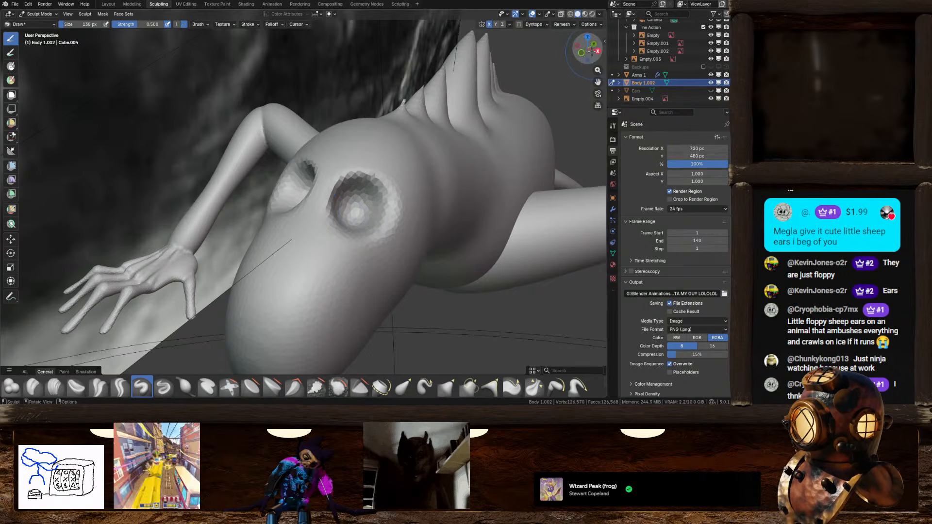
# Narrow the snout symmetrically from the top view with the Elastic Grab brush
pyautogui.click(589, 36)
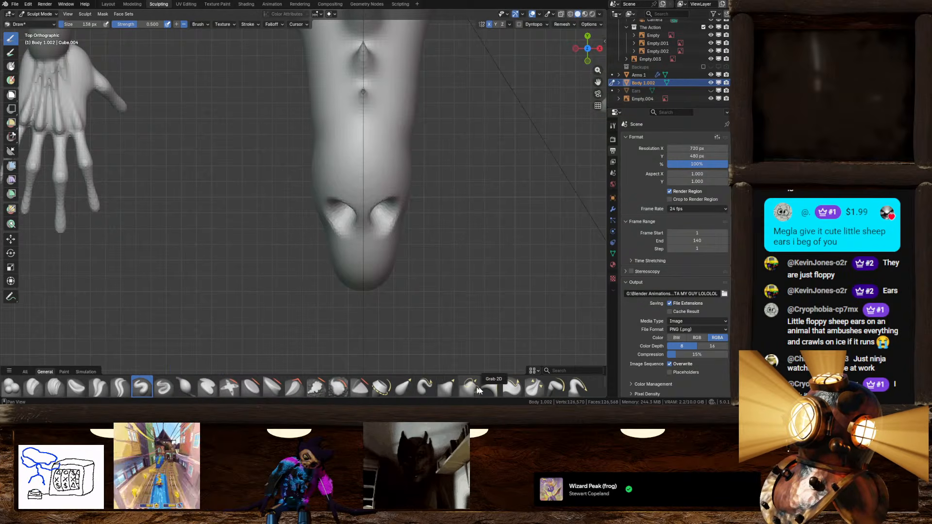
pyautogui.click(403, 387)
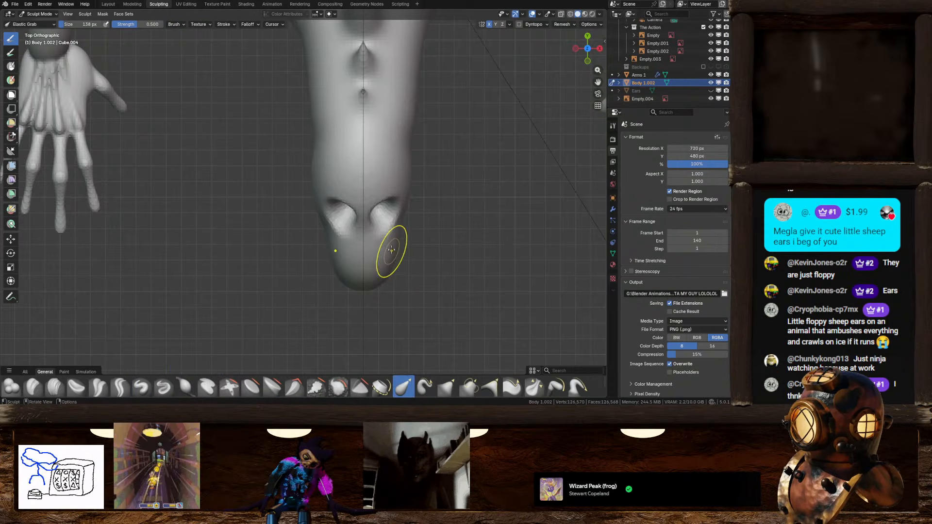
pyautogui.moveTo(395, 248); pyautogui.dragTo(378, 246)
pyautogui.scroll(-2, 382, 247)
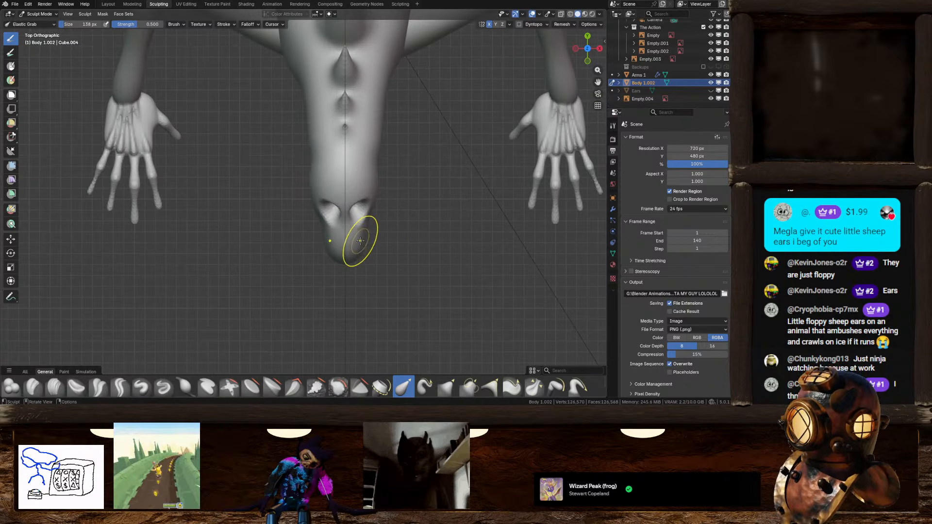
# Reshape the snout with Elastic Grab by pulling its lower front forward in side view and adjusting its side below the eye socket
pyautogui.moveTo(353, 242)
pyautogui.mouseDown(button='middle')
pyautogui.moveTo(379, 173)
pyautogui.moveTo(362, 178)
pyautogui.moveTo(357, 195)
pyautogui.mouseUp(button='middle')
pyautogui.press('KP_3')
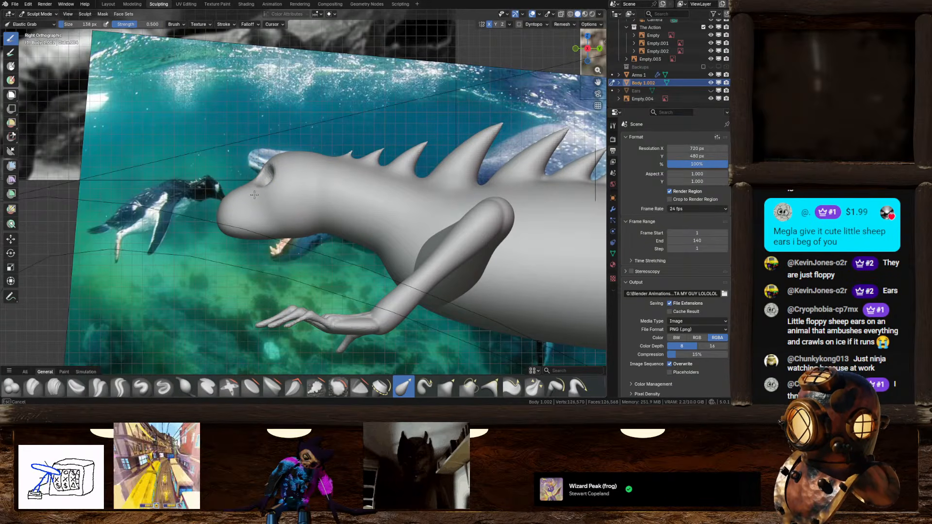
pyautogui.moveTo(245, 232)
pyautogui.mouseDown()
pyautogui.moveTo(242, 239)
pyautogui.moveTo(228, 234)
pyautogui.mouseUp()
pyautogui.moveTo(228, 234)
pyautogui.mouseDown(button='middle')
pyautogui.moveTo(339, 246)
pyautogui.moveTo(378, 230)
pyautogui.moveTo(324, 260)
pyautogui.mouseUp(button='middle')
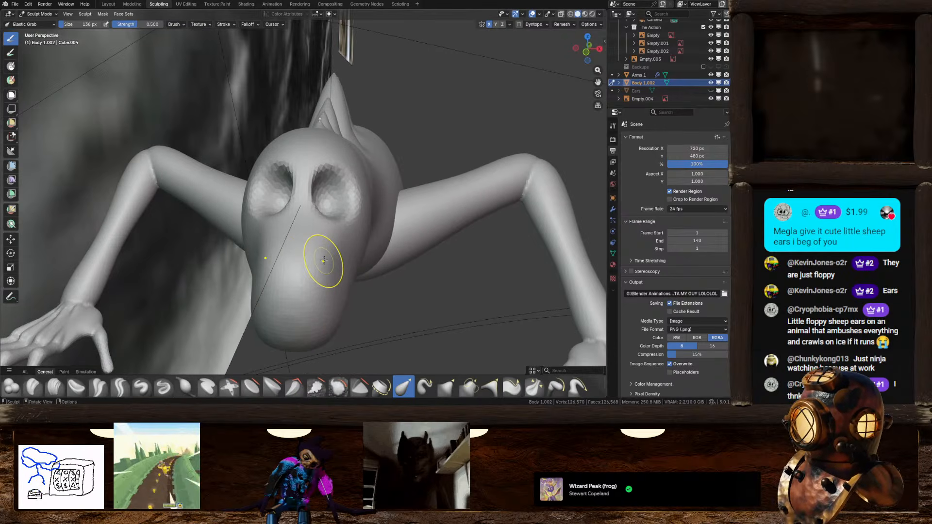
pyautogui.moveTo(333, 239); pyautogui.dragTo(308, 237, button='middle')
pyautogui.moveTo(308, 238); pyautogui.dragTo(312, 240)
# Reduce the body's voxel size in several stages and remesh the body at the finer resolution
pyautogui.moveTo(350, 215)
pyautogui.mouseDown(button='middle')
pyautogui.moveTo(340, 216)
pyautogui.moveTo(380, 202)
pyautogui.moveTo(327, 220)
pyautogui.moveTo(369, 210)
pyautogui.moveTo(347, 228)
pyautogui.moveTo(333, 204)
pyautogui.mouseUp(button='middle')
pyautogui.press('r')
pyautogui.rightClick(348, 223)
pyautogui.press('r')
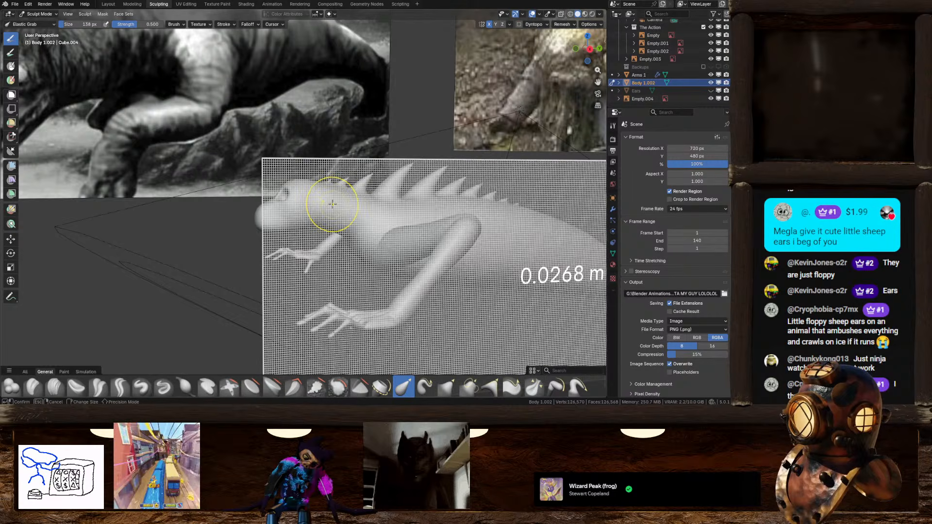
pyautogui.click(330, 203)
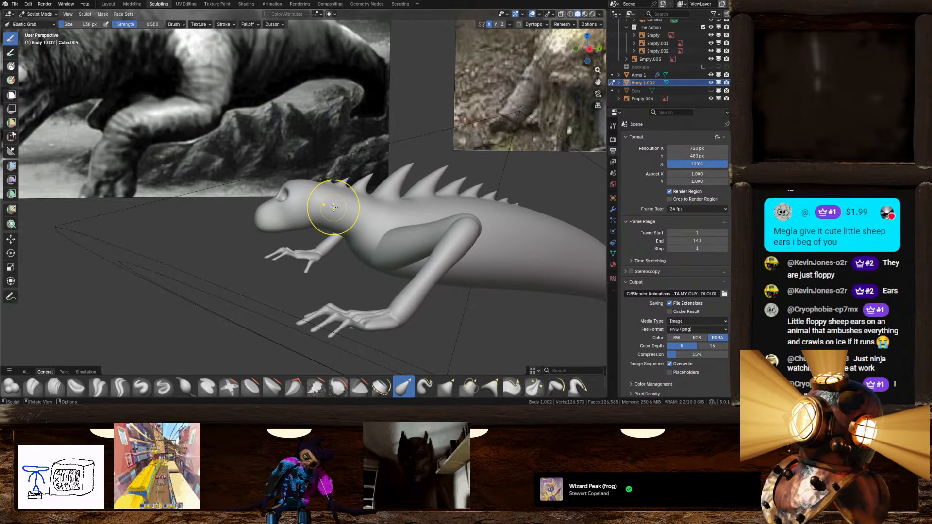
pyautogui.press('r')
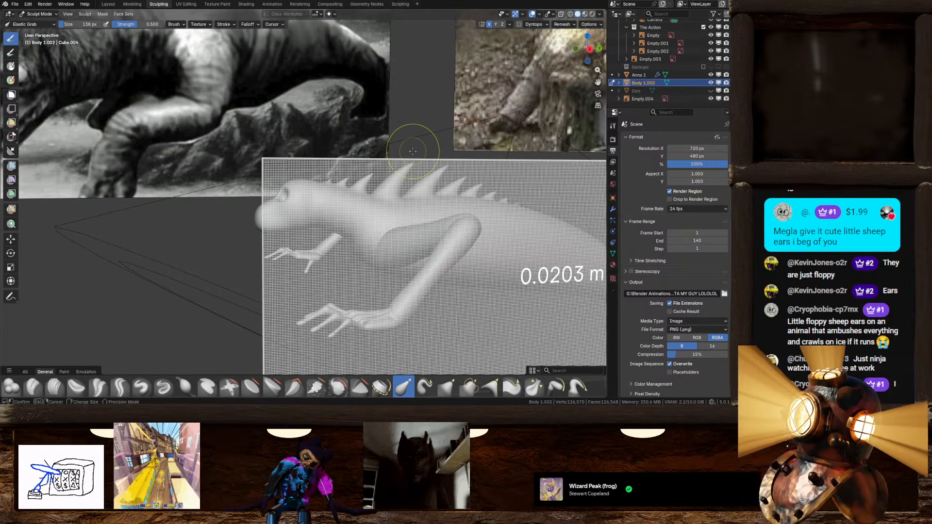
pyautogui.click(412, 151)
pyautogui.press('r')
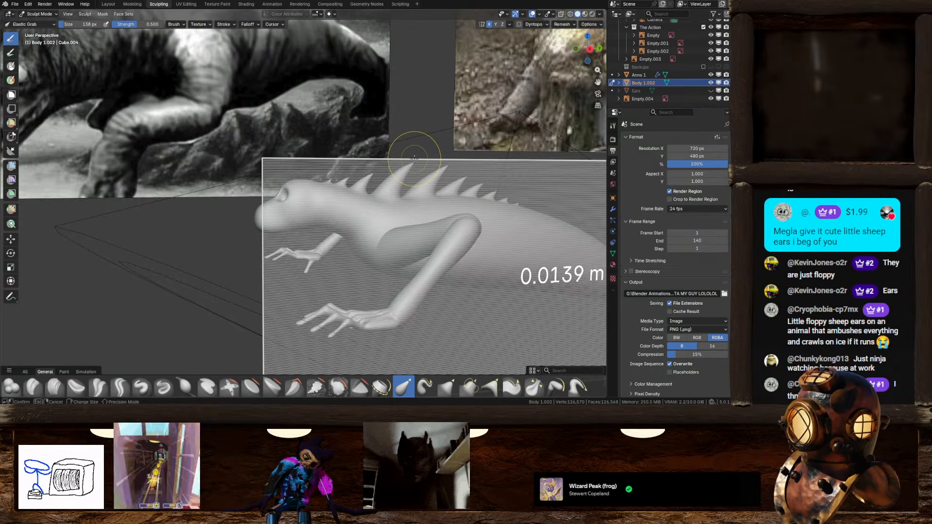
pyautogui.click(416, 157)
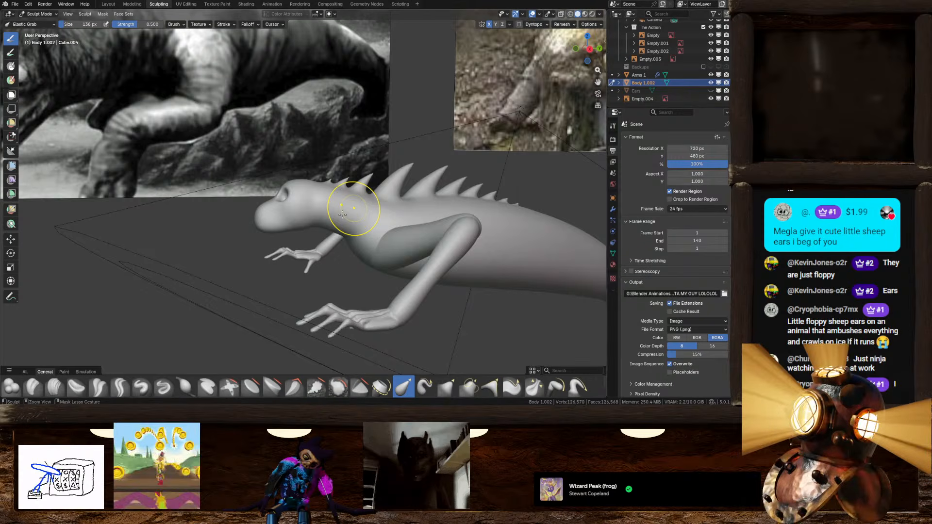
pyautogui.moveTo(311, 182); pyautogui.dragTo(357, 151, button='middle')
# Lower the body's voxel size once more and voxel remesh it for finer head detail
pyautogui.press('r')
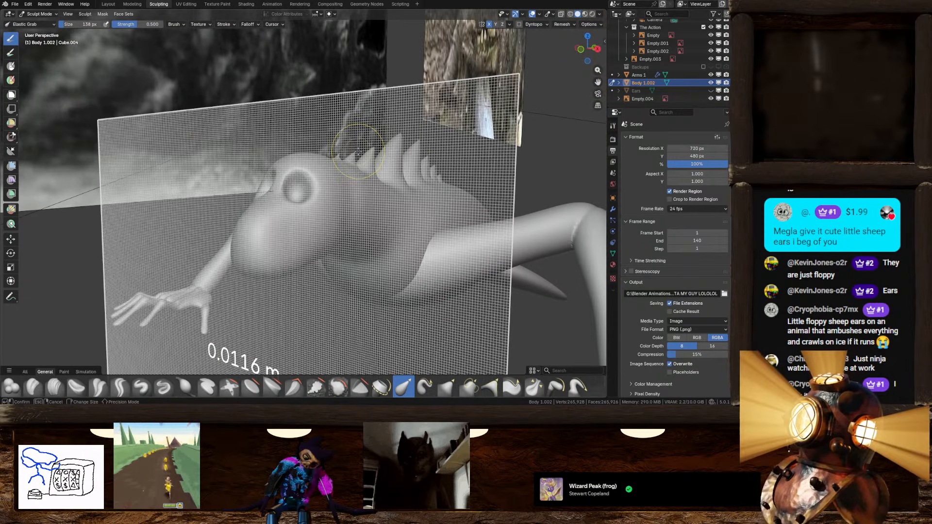
pyautogui.click(359, 152)
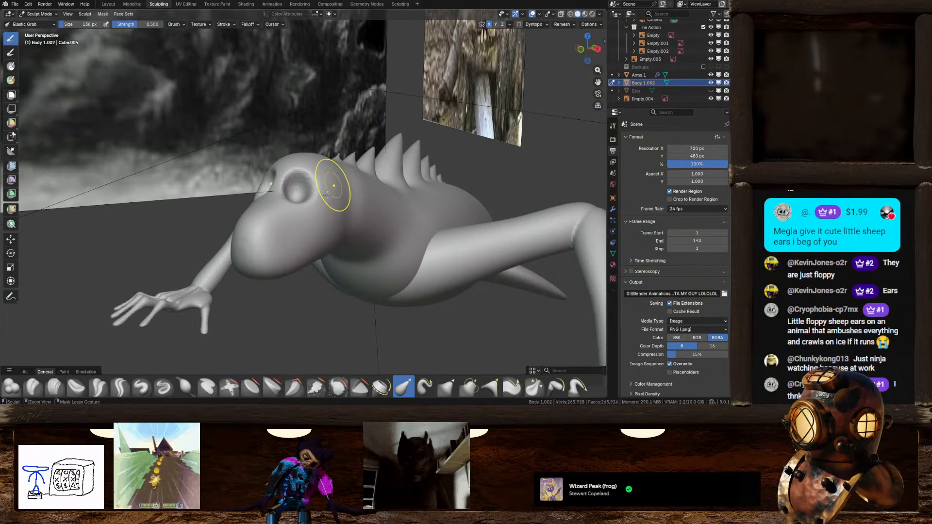
pyautogui.hotkey('ctrl', 'r')
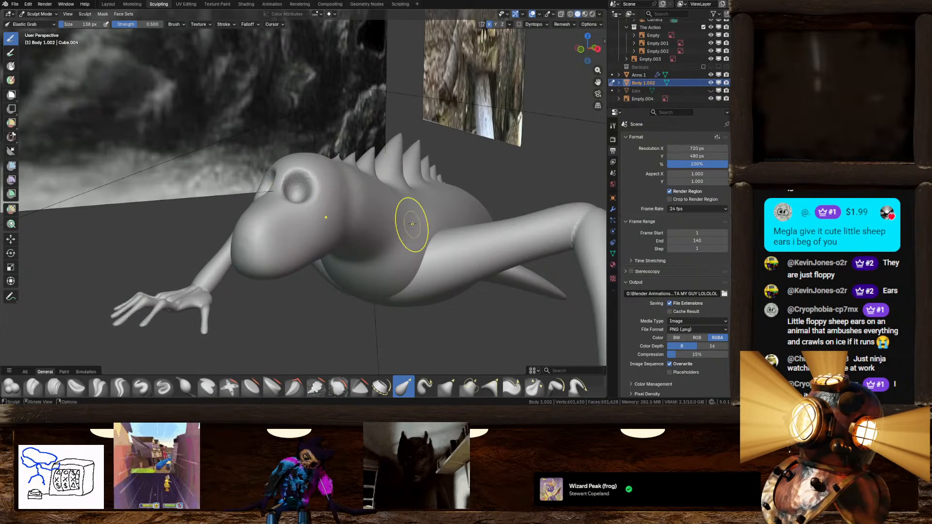
# Add the open-mouthed seal photo as a reference image in the Layout workspace's right view and rotate it about -88.3°
pyautogui.moveTo(410, 223); pyautogui.dragTo(329, 241, button='middle')
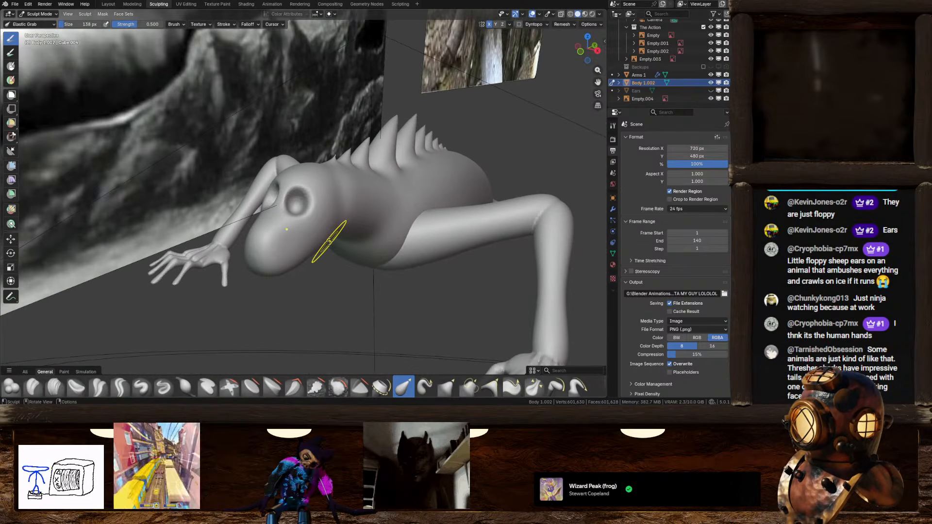
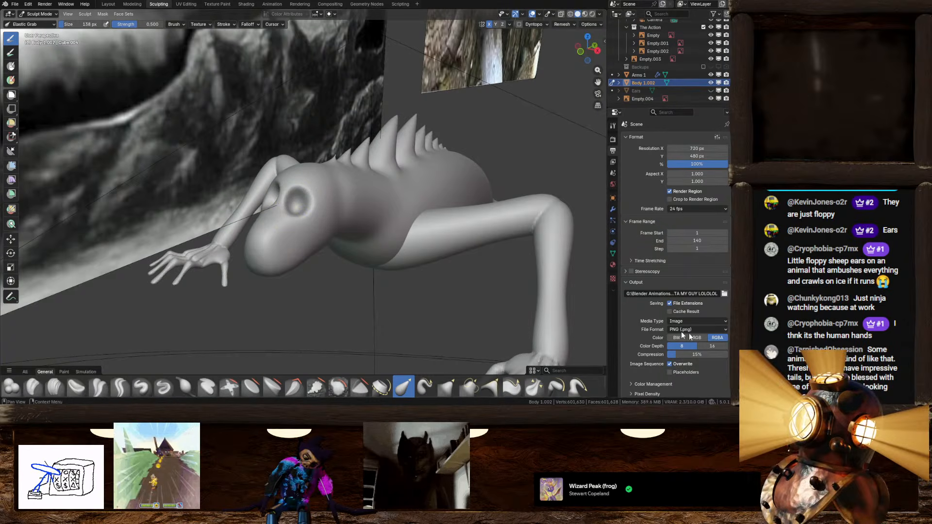
pyautogui.scroll(-12, 553, 183)
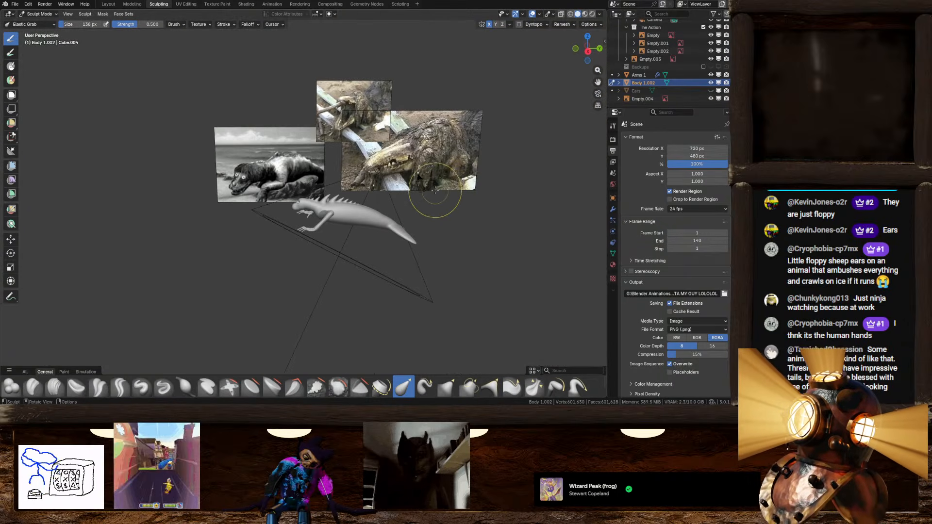
pyautogui.click(599, 49)
pyautogui.scroll(6, 375, 239)
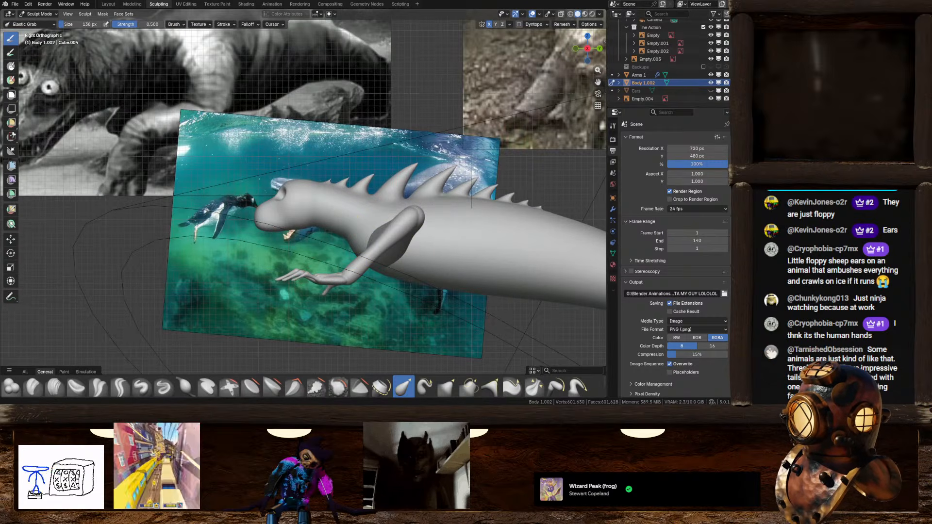
pyautogui.click(112, 5)
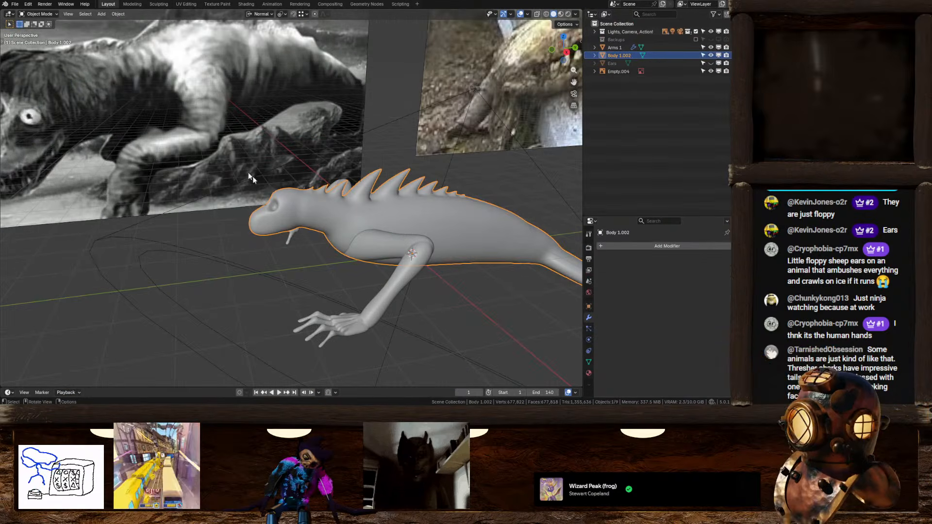
pyautogui.click(566, 54)
pyautogui.click(246, 167)
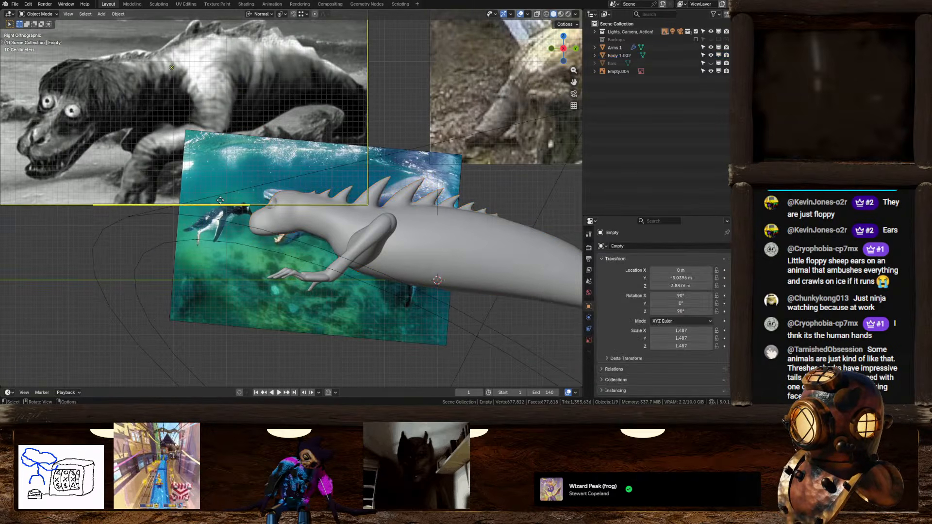
pyautogui.click(215, 247)
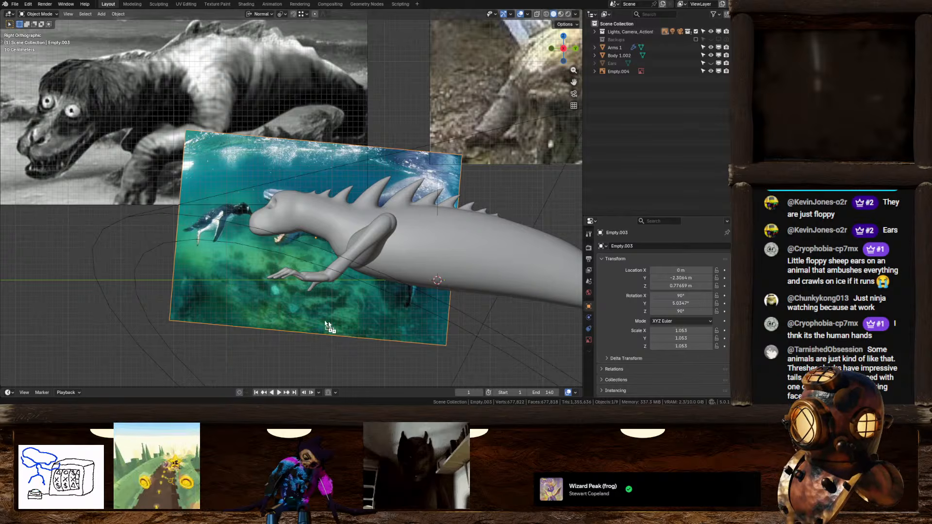
pyautogui.moveTo(325, 324); pyautogui.dragTo(141, 255)
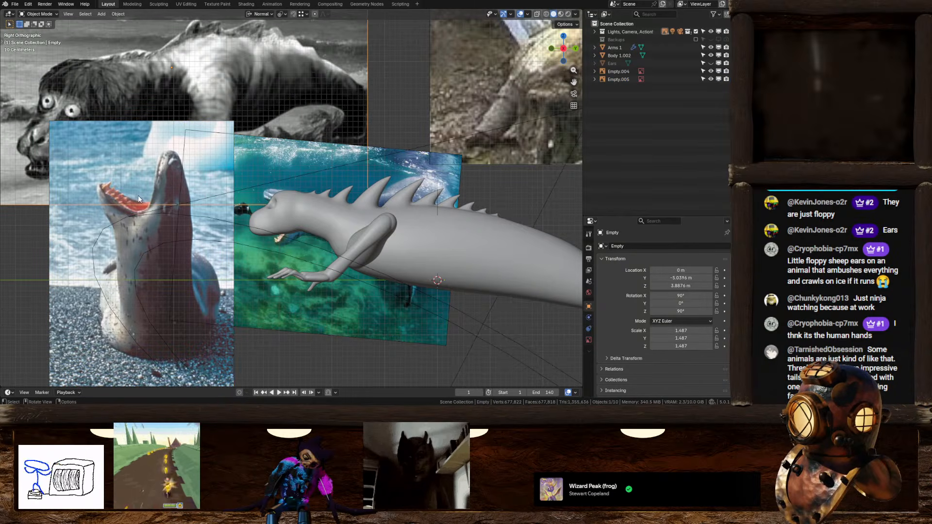
pyautogui.press('r')
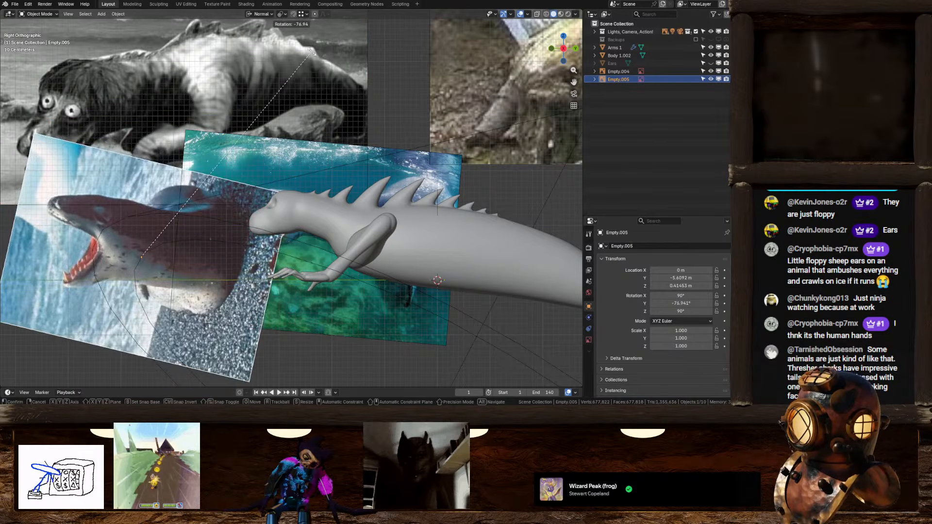
pyautogui.click(312, 52)
# Try to fit the seal photo behind the creature's head by moving it and scaling it down to about 0.65
pyautogui.press('g')
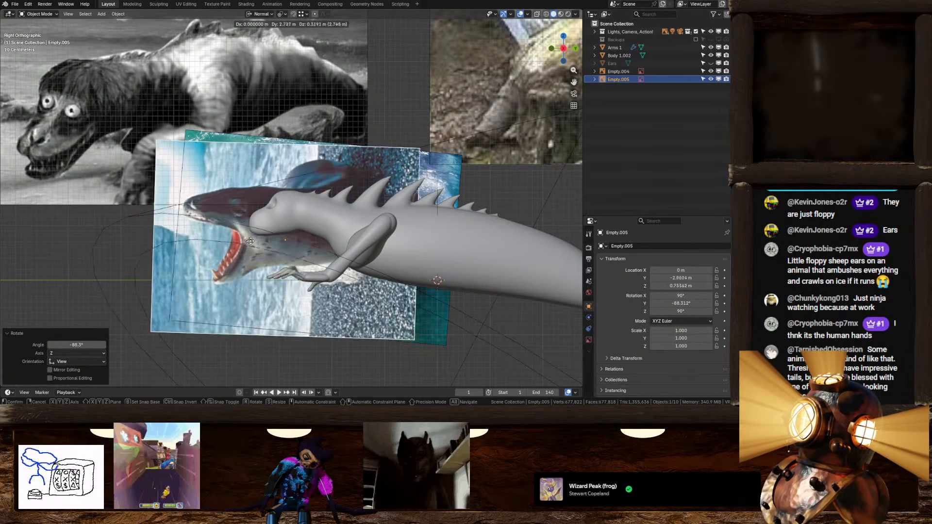
pyautogui.click(296, 222)
pyautogui.press('s')
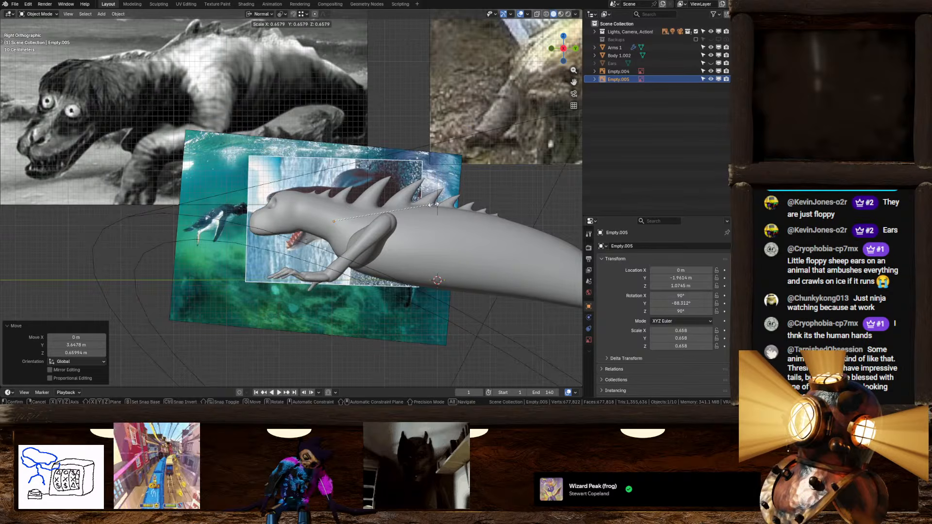
pyautogui.click(436, 205)
pyautogui.press('g')
pyautogui.click(461, 207)
pyautogui.press('g')
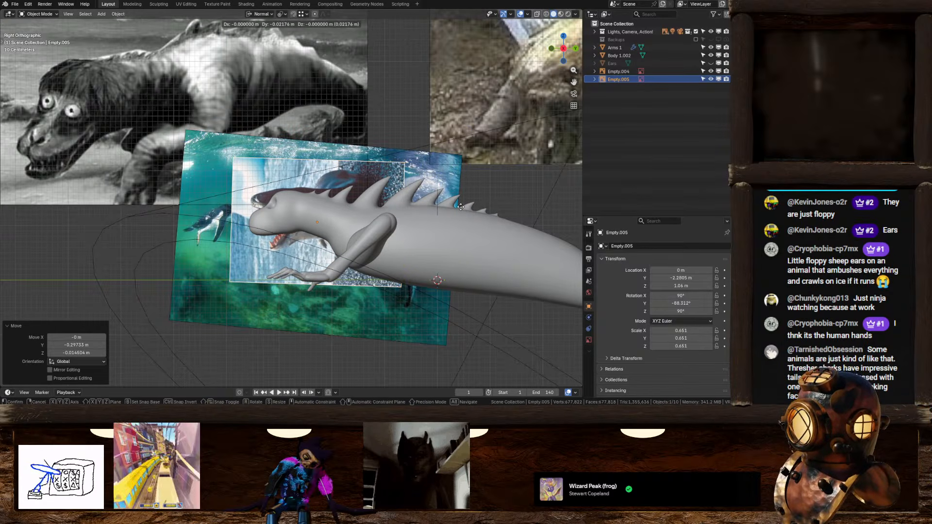
pyautogui.click(452, 202)
pyautogui.press('s')
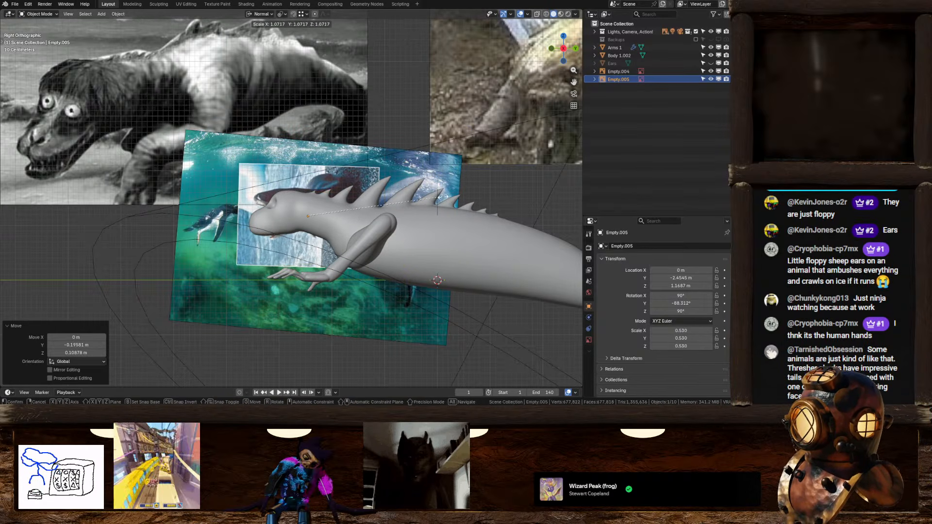
pyautogui.rightClick(474, 193)
pyautogui.hotkey('ctrl', 'z')
pyautogui.hotkey('ctrl', 'z')
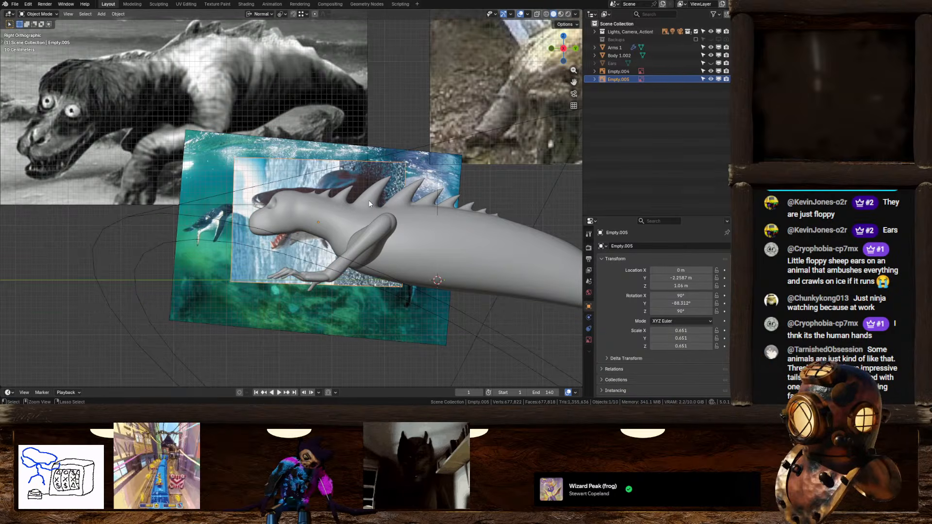
pyautogui.hotkey('ctrl', 'z')
pyautogui.hotkey('ctrl', 'z')
# Move the seal photo in front of the creature's head, below the black-and-white reference, to about Y -6.18 m, Z -0.33 m
pyautogui.keyDown('shift'); pyautogui.moveTo(209, 237); pyautogui.dragTo(395, 182, button='middle'); pyautogui.keyUp('shift')
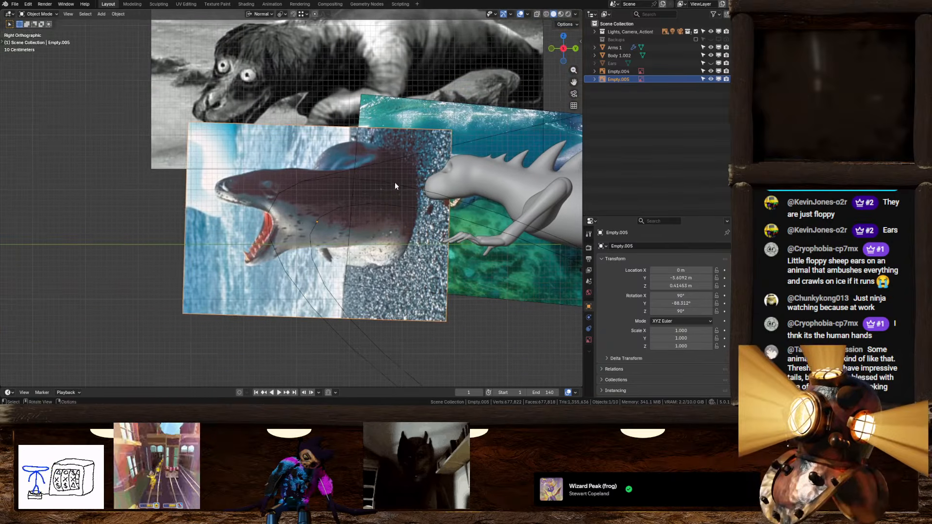
pyautogui.press('g')
pyautogui.click(325, 231)
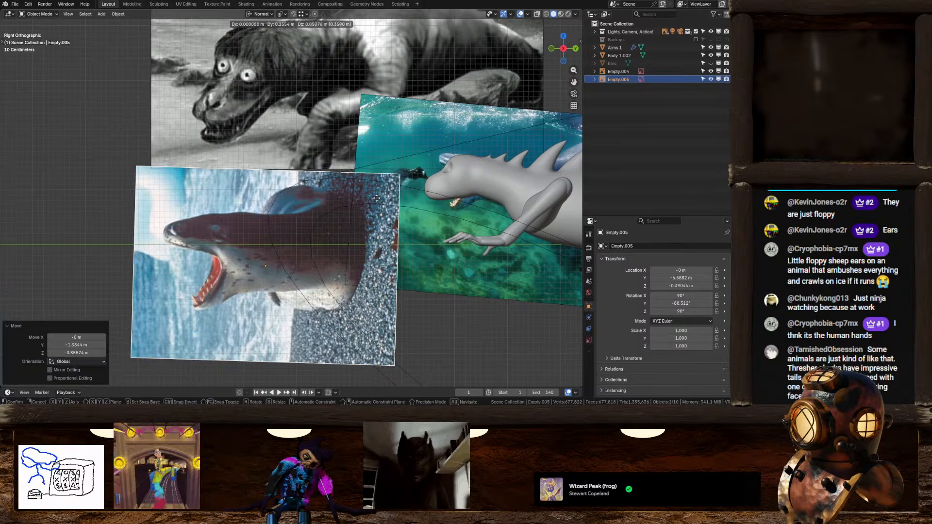
pyautogui.click(397, 199)
pyautogui.keyDown('shift'); pyautogui.moveTo(444, 191); pyautogui.dragTo(369, 207, button='middle'); pyautogui.keyUp('shift')
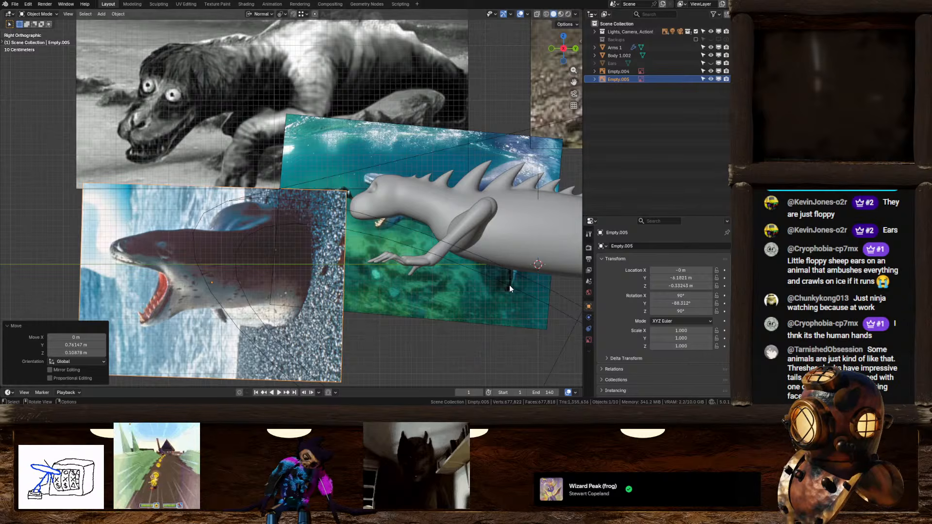
# Enable perspective display for the underwater penguin reference image so it also shows outside orthographic views
pyautogui.keyDown('shift'); pyautogui.click(437, 299); pyautogui.keyUp('shift')
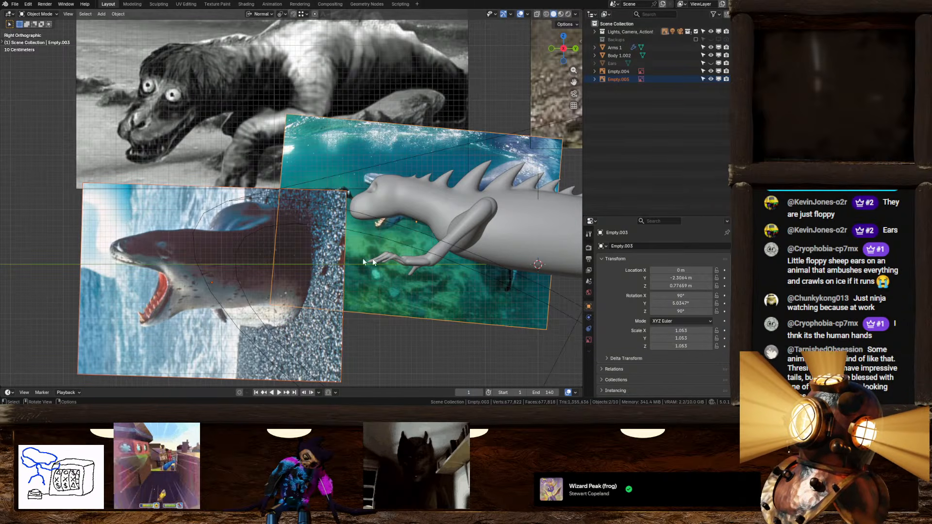
pyautogui.click(589, 340)
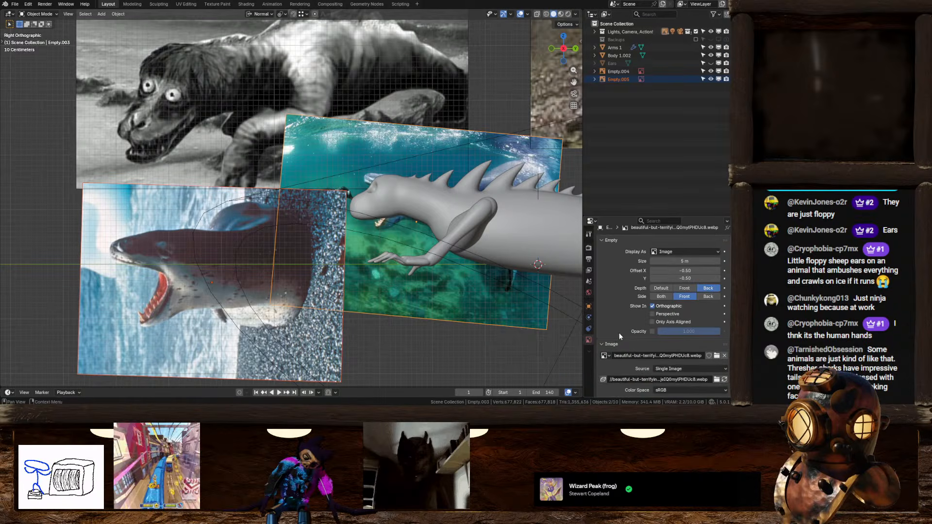
pyautogui.click(653, 314)
pyautogui.click(468, 344)
pyautogui.moveTo(468, 344); pyautogui.dragTo(485, 357, button='middle')
pyautogui.click(386, 260)
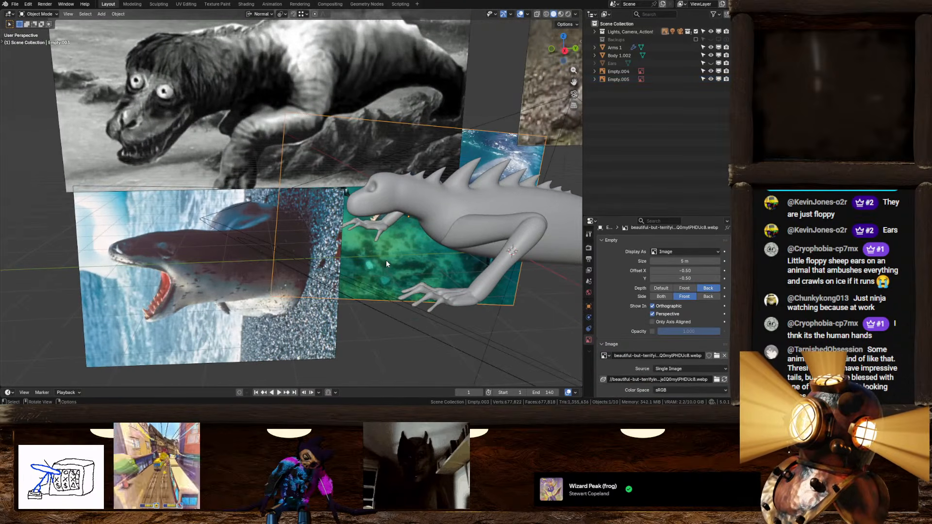
# Move the black-and-white creature reference image about -1.01 m along the X axis
pyautogui.click(264, 103)
pyautogui.moveTo(263, 104); pyautogui.dragTo(292, 141, button='middle')
pyautogui.scroll(-3, 292, 141)
pyautogui.press('g')
pyautogui.press('x')
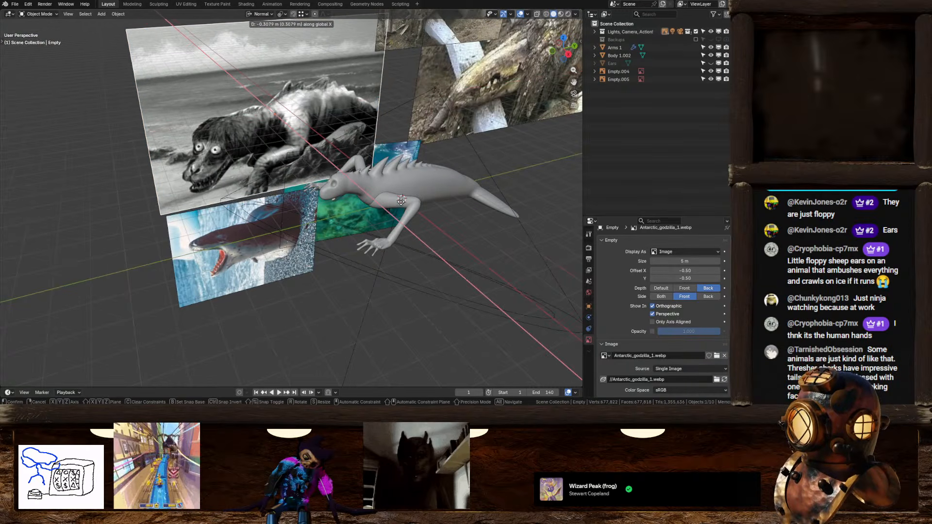
pyautogui.click(395, 192)
# Select the creature's body mesh and return to sculpting it in the Sculpting workspace
pyautogui.scroll(-2, 395, 193)
pyautogui.moveTo(395, 192); pyautogui.dragTo(371, 161, button='middle')
pyautogui.click(563, 49)
pyautogui.scroll(6, 420, 199)
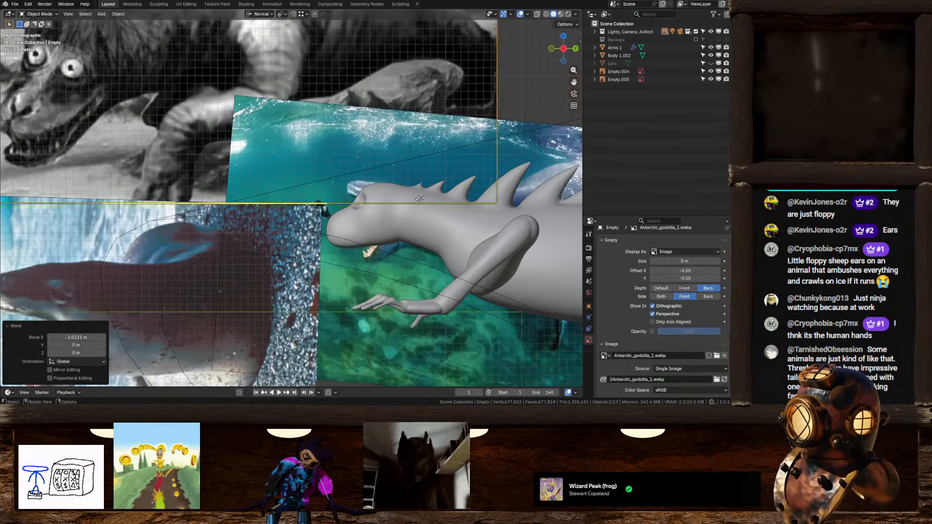
pyautogui.click(551, 50)
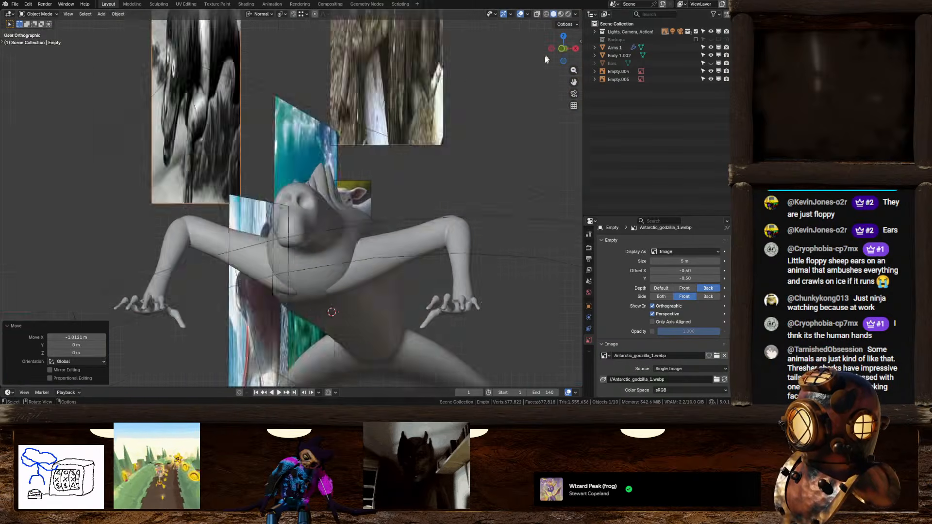
pyautogui.scroll(5, 420, 208)
pyautogui.moveTo(420, 208); pyautogui.dragTo(350, 141, button='middle')
pyautogui.click(350, 141)
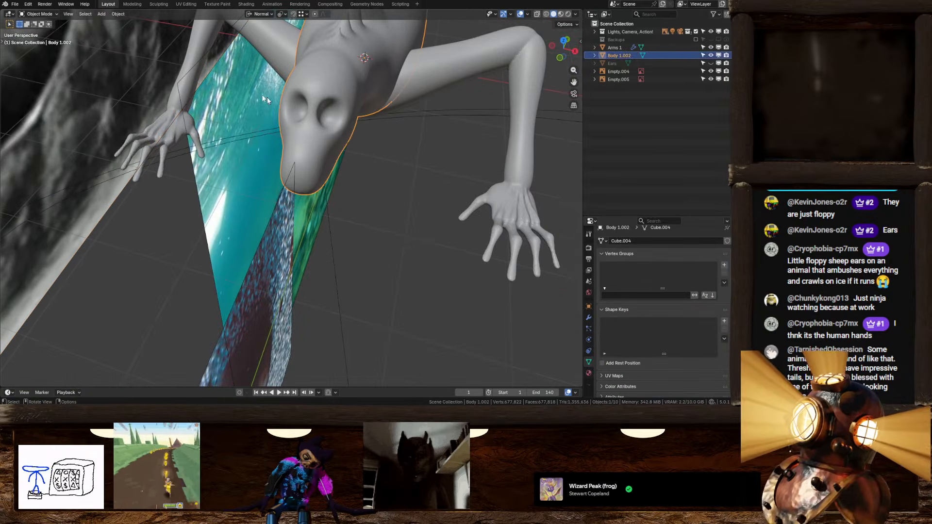
pyautogui.click(159, 4)
pyautogui.scroll(5, 302, 240)
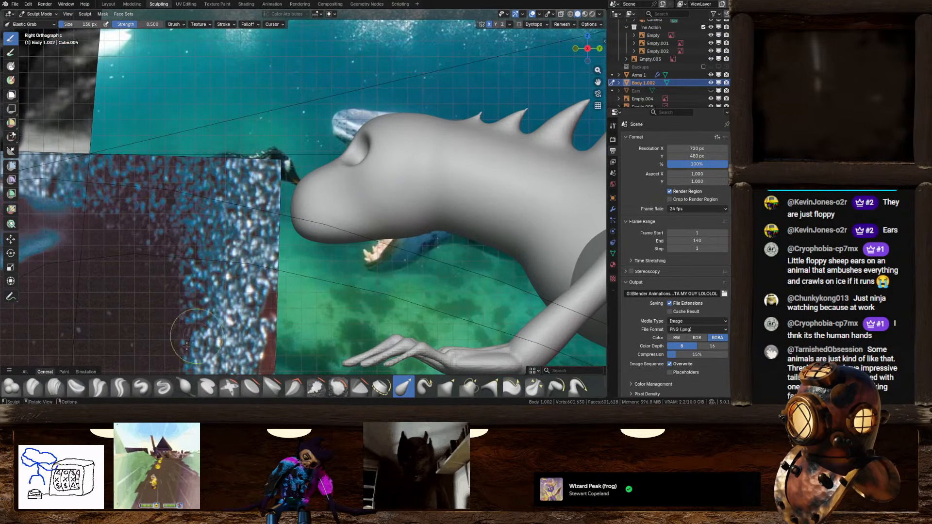
# Try to draw a mouth line along the side of the snout with the Draw Sharp brush
pyautogui.click(164, 387)
pyautogui.scroll(4, 340, 233)
pyautogui.moveTo(340, 233); pyautogui.dragTo(373, 252, button='middle')
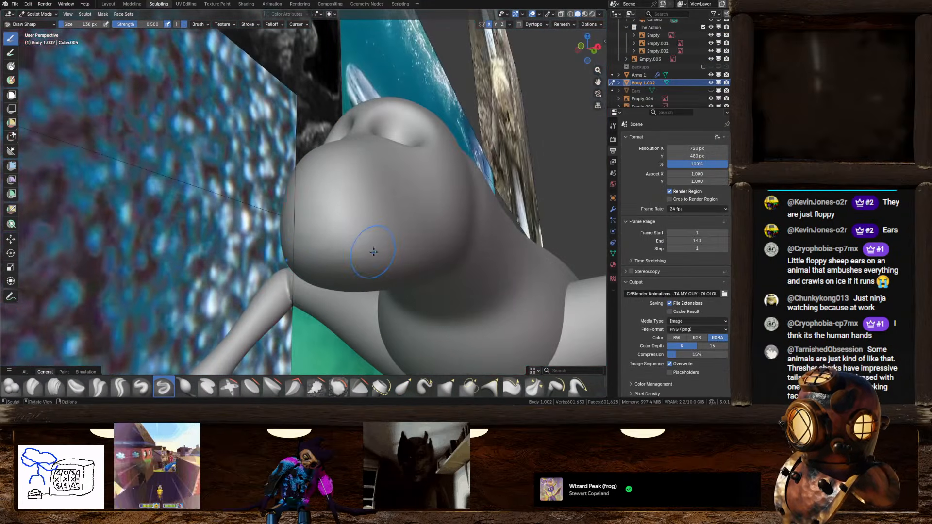
pyautogui.moveTo(386, 203)
pyautogui.mouseDown(button='middle')
pyautogui.moveTo(378, 208)
pyautogui.moveTo(394, 206)
pyautogui.mouseUp(button='middle')
pyautogui.moveTo(291, 232); pyautogui.dragTo(469, 210)
pyautogui.moveTo(495, 212)
pyautogui.mouseDown(button='middle')
pyautogui.moveTo(506, 232)
pyautogui.moveTo(477, 234)
pyautogui.mouseUp(button='middle')
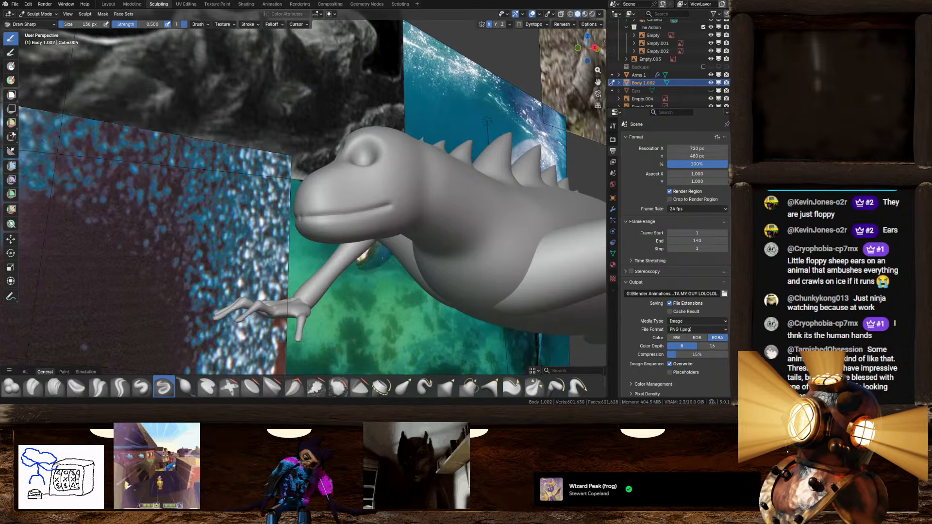
pyautogui.moveTo(384, 211)
pyautogui.mouseDown(button='middle')
pyautogui.moveTo(403, 214)
pyautogui.moveTo(379, 210)
pyautogui.mouseUp(button='middle')
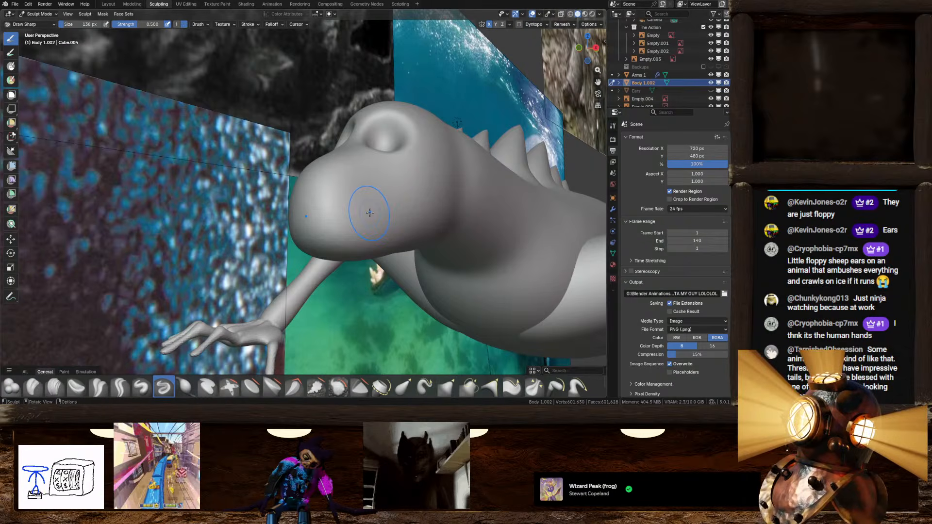
pyautogui.scroll(3, 364, 218)
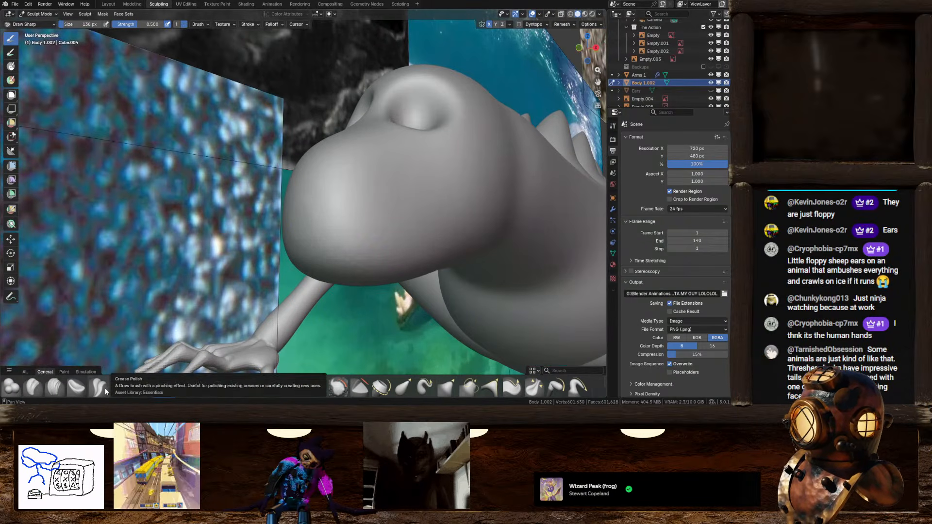
# Switch to the Crease Sharp brush and test mouth creases from the snout's tip along its side
pyautogui.click(122, 388)
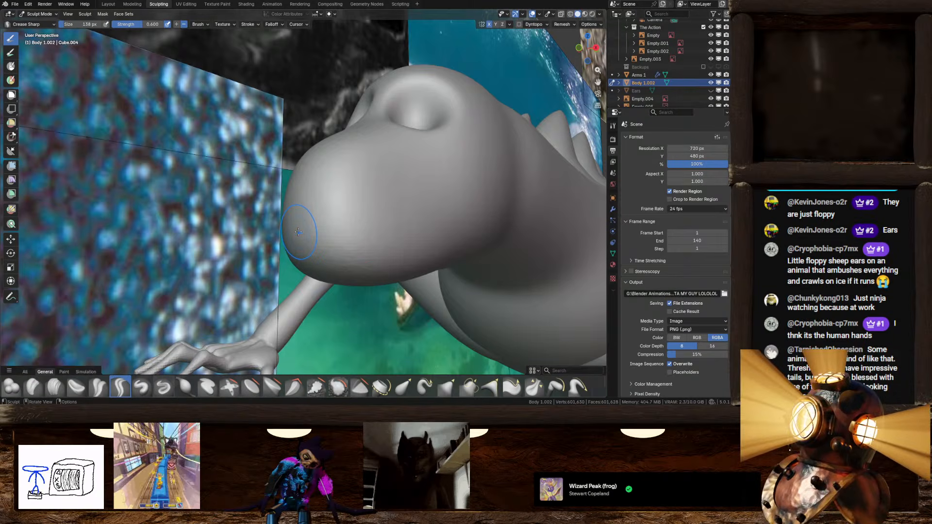
pyautogui.moveTo(289, 229)
pyautogui.mouseDown()
pyautogui.moveTo(458, 203)
pyautogui.moveTo(503, 142)
pyautogui.mouseUp()
pyautogui.scroll(-3, 409, 197)
pyautogui.moveTo(409, 196); pyautogui.dragTo(322, 219, button='middle')
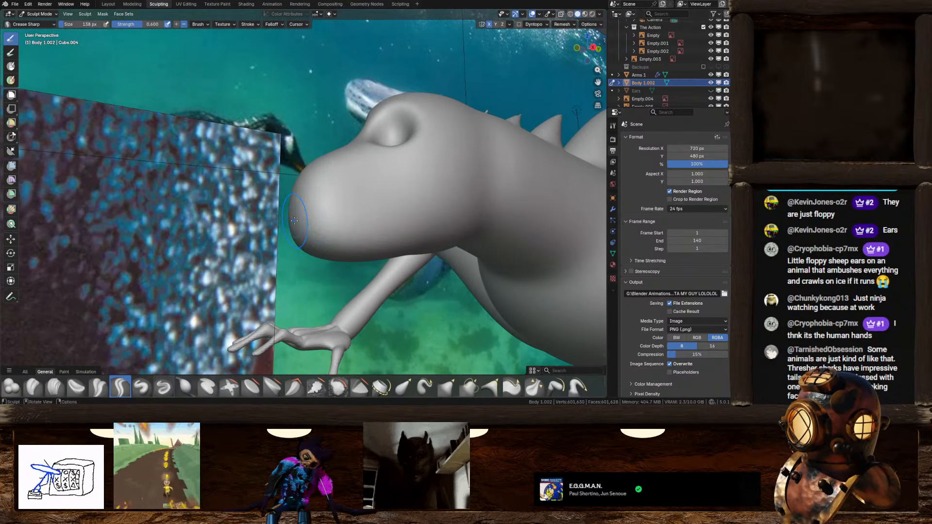
pyautogui.moveTo(294, 221)
pyautogui.mouseDown()
pyautogui.moveTo(509, 232)
pyautogui.moveTo(567, 265)
pyautogui.mouseUp()
pyautogui.moveTo(567, 264)
pyautogui.mouseDown(button='middle')
pyautogui.moveTo(462, 276)
pyautogui.moveTo(437, 262)
pyautogui.moveTo(486, 209)
pyautogui.moveTo(488, 266)
pyautogui.mouseUp(button='middle')
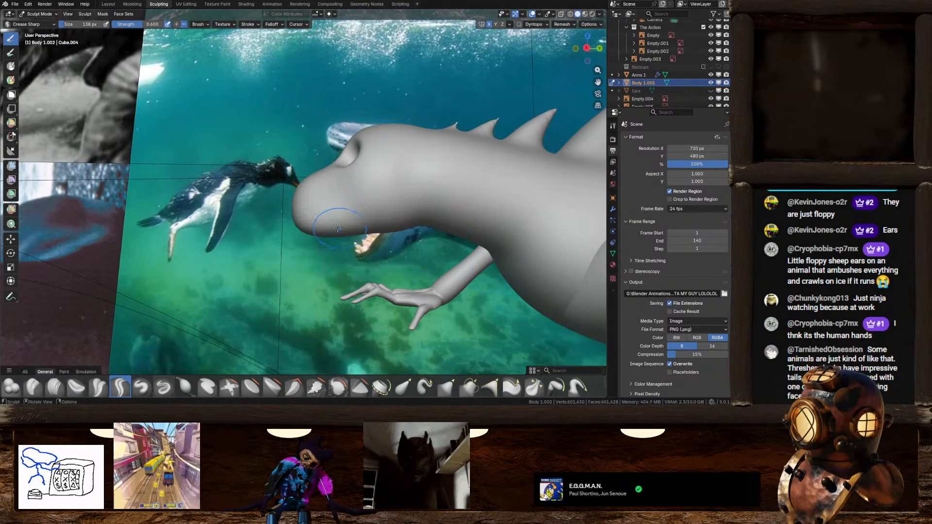
# Try to carve a mouth line from the snout's tip back toward the neck with the Crease Sharp brush
pyautogui.moveTo(322, 198); pyautogui.dragTo(316, 218, button='middle')
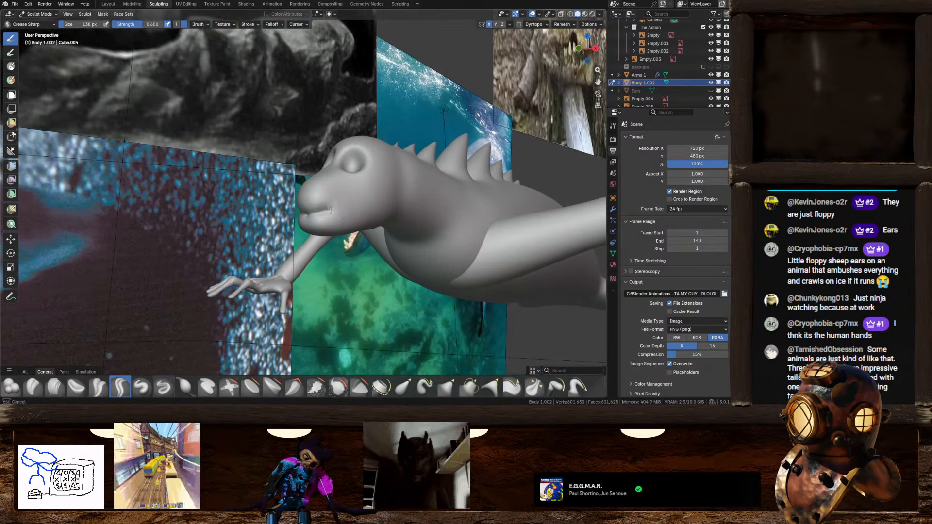
pyautogui.moveTo(416, 207); pyautogui.dragTo(440, 222)
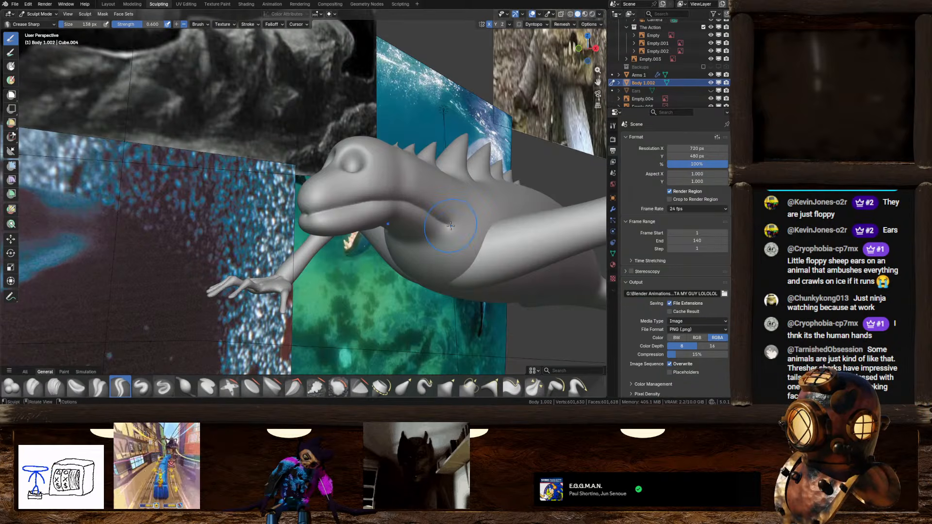
pyautogui.moveTo(451, 226)
pyautogui.mouseDown(button='middle')
pyautogui.moveTo(499, 219)
pyautogui.moveTo(437, 221)
pyautogui.mouseUp(button='middle')
pyautogui.scroll(4, 432, 221)
pyautogui.hotkey('ctrl', 'z')
pyautogui.scroll(2, 386, 250)
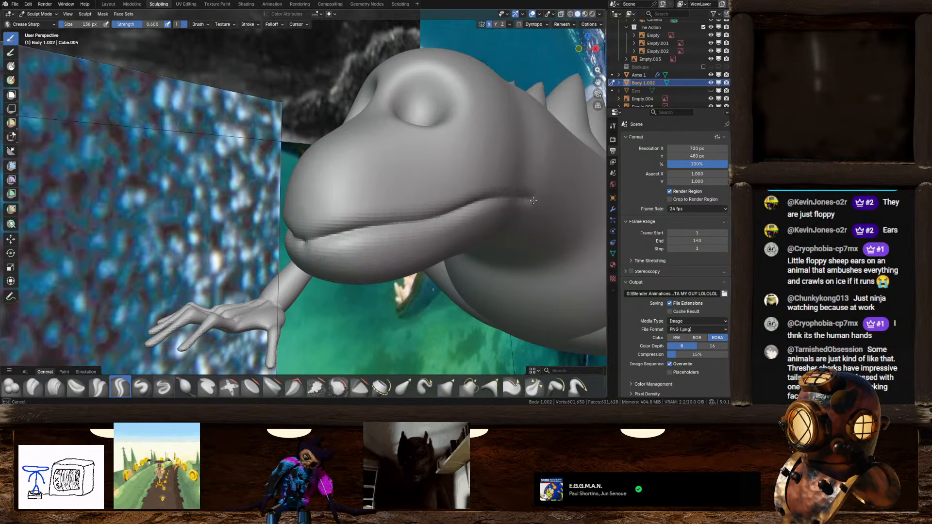
pyautogui.moveTo(589, 235); pyautogui.dragTo(331, 222, button='middle')
pyautogui.scroll(5, 379, 240)
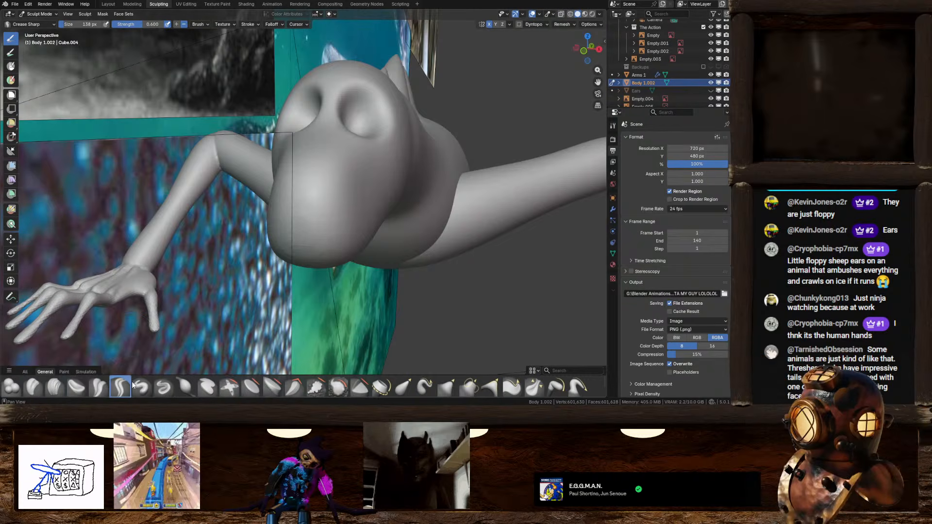
# Try to carve a curved nose outline across the front of the snout with the Crease Sharp brush
pyautogui.moveTo(300, 207); pyautogui.dragTo(346, 199)
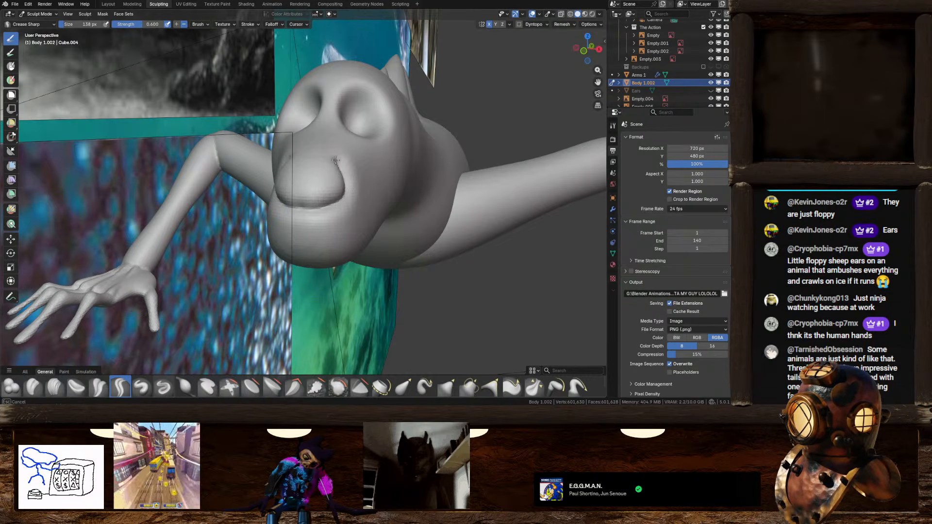
pyautogui.moveTo(309, 157); pyautogui.dragTo(313, 209, button='middle')
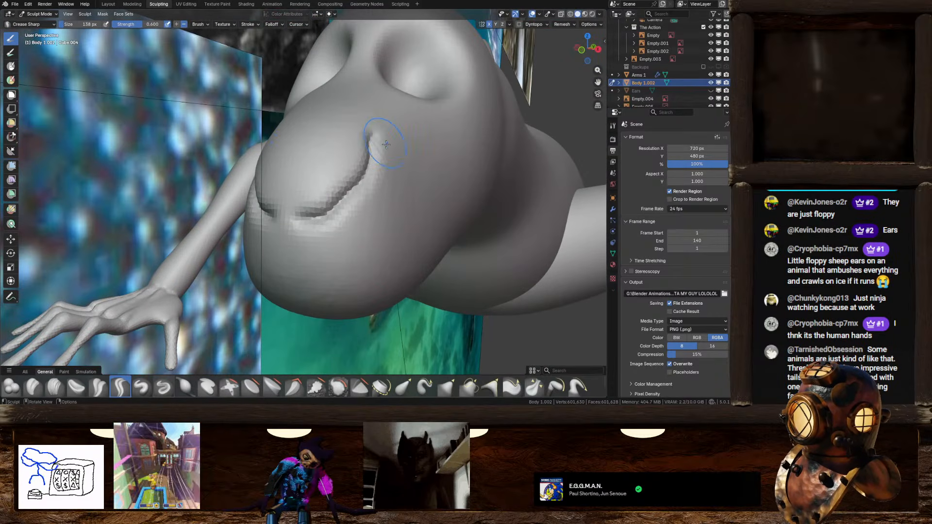
pyautogui.moveTo(386, 145)
pyautogui.mouseDown(button='middle')
pyautogui.moveTo(339, 207)
pyautogui.moveTo(408, 173)
pyautogui.moveTo(348, 189)
pyautogui.mouseUp(button='middle')
pyautogui.hotkey('ctrl', 'z')
pyautogui.scroll(3, 297, 204)
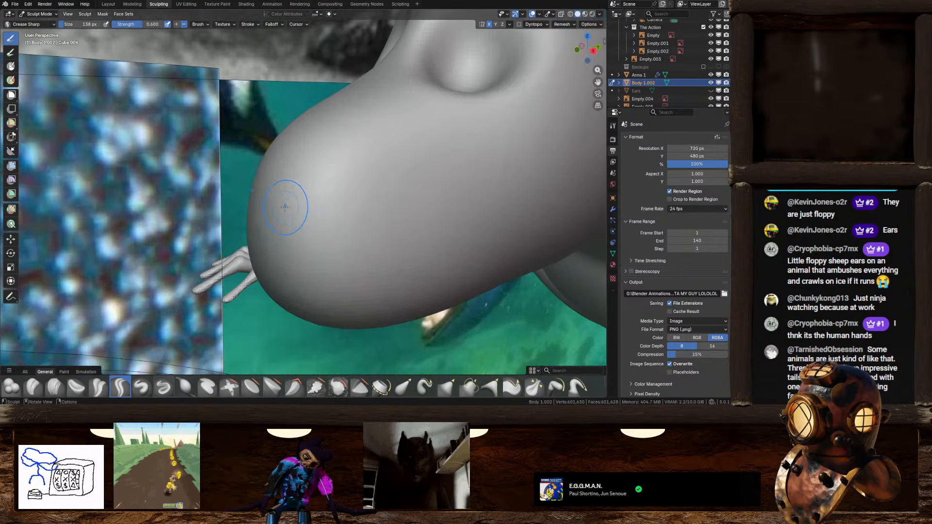
pyautogui.moveTo(275, 206); pyautogui.dragTo(268, 203, button='middle')
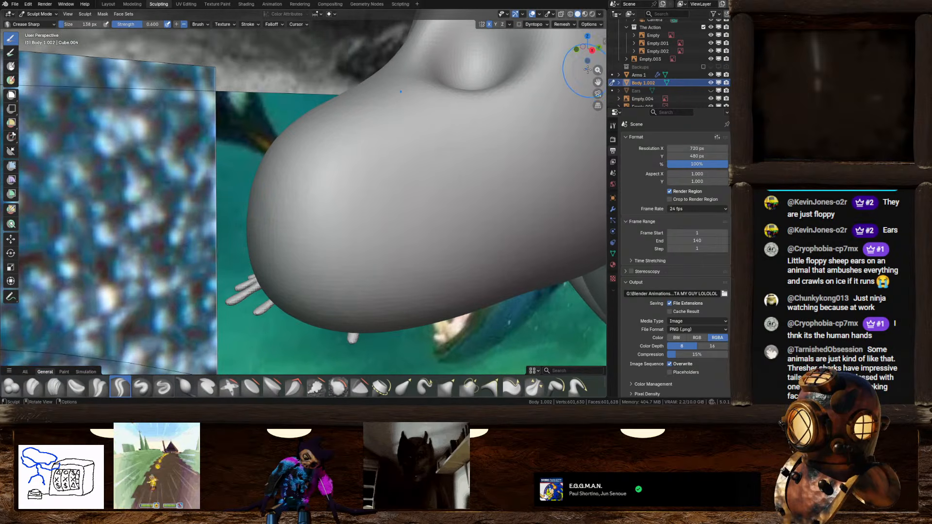
pyautogui.moveTo(306, 286); pyautogui.dragTo(361, 246, button='middle')
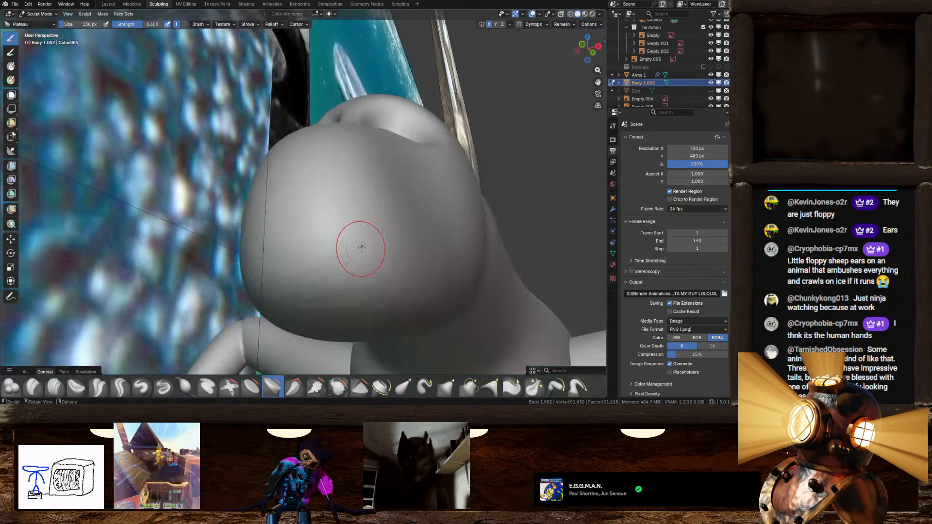
# Carve upward-curving nostril creases on the front of the snout with the Crease Sharp brush and shape the area around them with the Draw brush
pyautogui.scroll(-2, 361, 246)
pyautogui.moveTo(296, 198)
pyautogui.mouseDown(button='middle')
pyautogui.moveTo(323, 222)
pyautogui.moveTo(301, 215)
pyautogui.moveTo(323, 210)
pyautogui.moveTo(305, 219)
pyautogui.moveTo(303, 245)
pyautogui.mouseUp(button='middle')
pyautogui.moveTo(300, 196)
pyautogui.mouseDown(button='middle')
pyautogui.moveTo(330, 155)
pyautogui.moveTo(316, 202)
pyautogui.moveTo(328, 192)
pyautogui.mouseUp(button='middle')
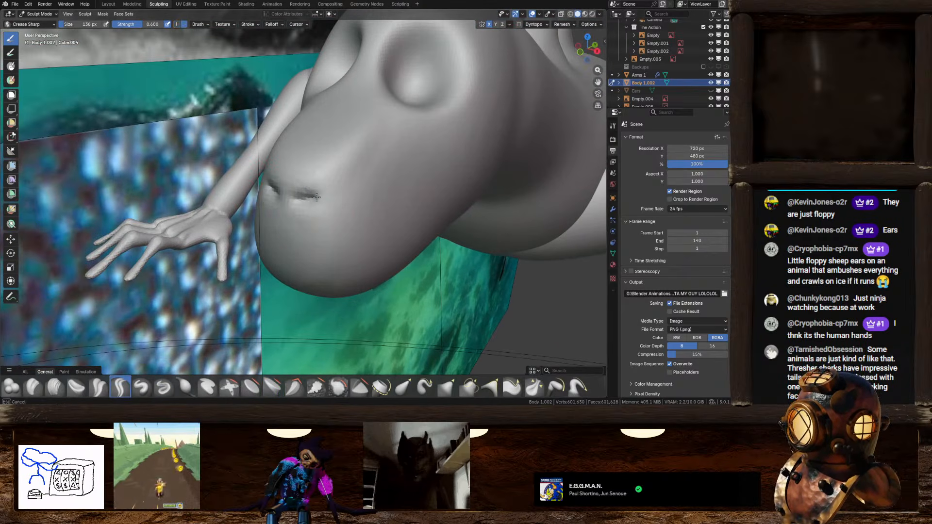
pyautogui.moveTo(348, 149)
pyautogui.mouseDown(button='middle')
pyautogui.moveTo(382, 185)
pyautogui.moveTo(289, 209)
pyautogui.mouseUp(button='middle')
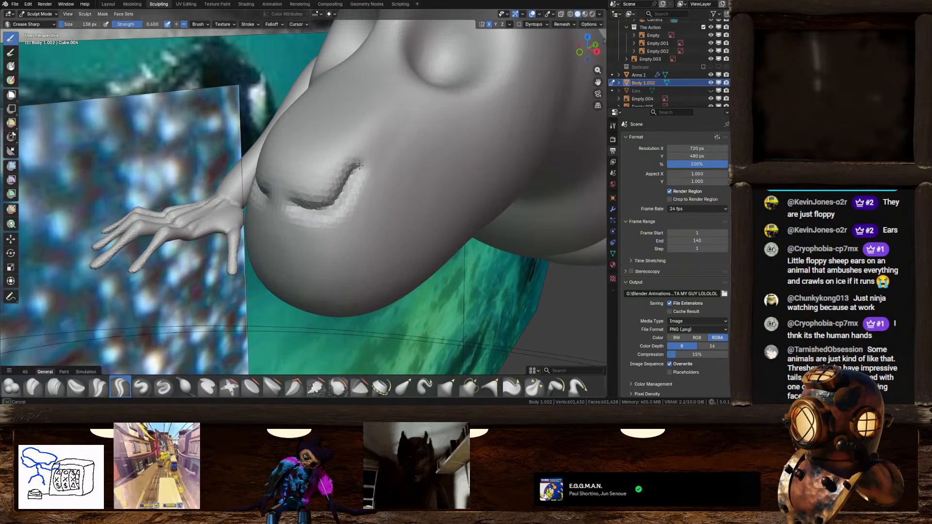
pyautogui.moveTo(308, 199); pyautogui.dragTo(354, 162, button='middle')
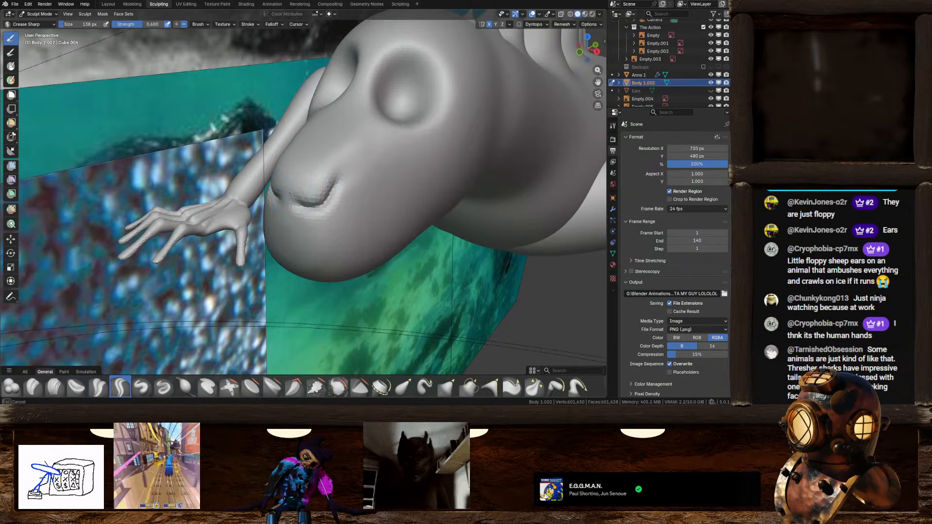
pyautogui.moveTo(288, 201)
pyautogui.mouseDown(button='middle')
pyautogui.moveTo(351, 185)
pyautogui.moveTo(329, 231)
pyautogui.moveTo(331, 197)
pyautogui.moveTo(323, 243)
pyautogui.mouseUp(button='middle')
pyautogui.scroll(4, 323, 243)
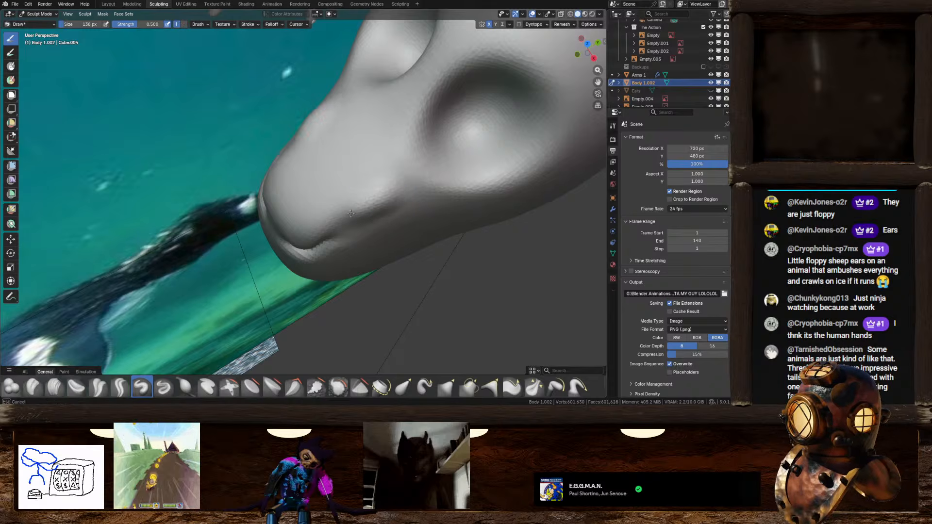
pyautogui.moveTo(307, 229)
pyautogui.mouseDown(button='middle')
pyautogui.moveTo(334, 169)
pyautogui.moveTo(318, 182)
pyautogui.moveTo(345, 169)
pyautogui.moveTo(385, 175)
pyautogui.moveTo(354, 166)
pyautogui.moveTo(399, 127)
pyautogui.moveTo(388, 122)
pyautogui.moveTo(387, 83)
pyautogui.mouseUp(button='middle')
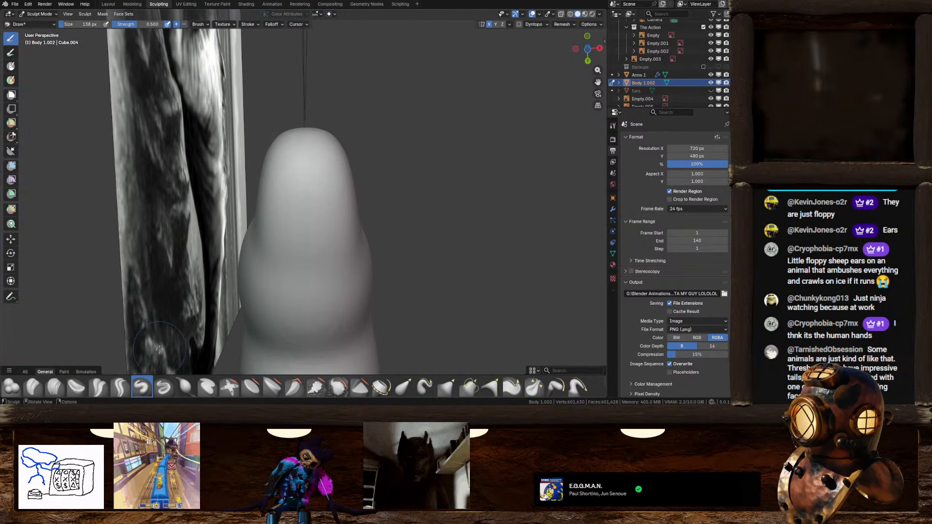
# Try to flatten the underside of the head along its centreline with the Plateau brush
pyautogui.click(272, 386)
pyautogui.scroll(-3, 321, 261)
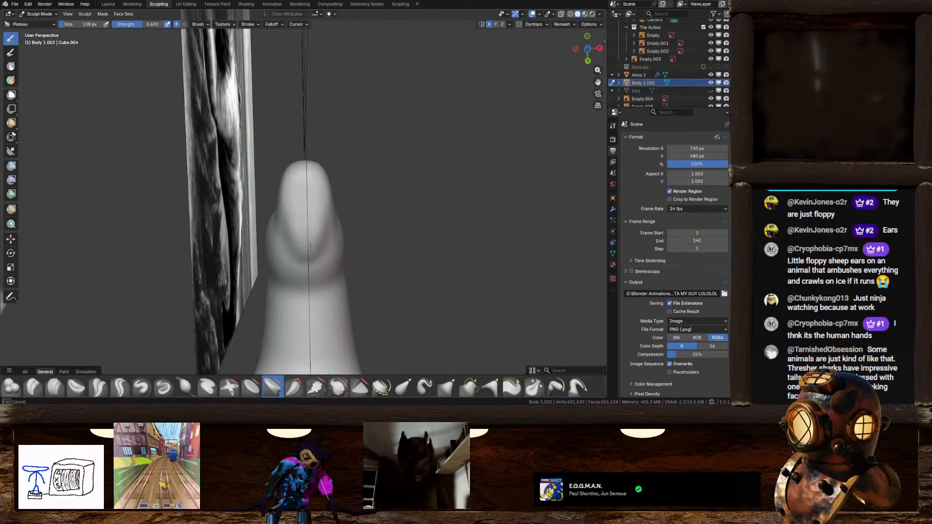
pyautogui.moveTo(310, 247); pyautogui.dragTo(319, 229)
pyautogui.moveTo(336, 227); pyautogui.dragTo(363, 235, button='middle')
pyautogui.hotkey('ctrl', 'z')
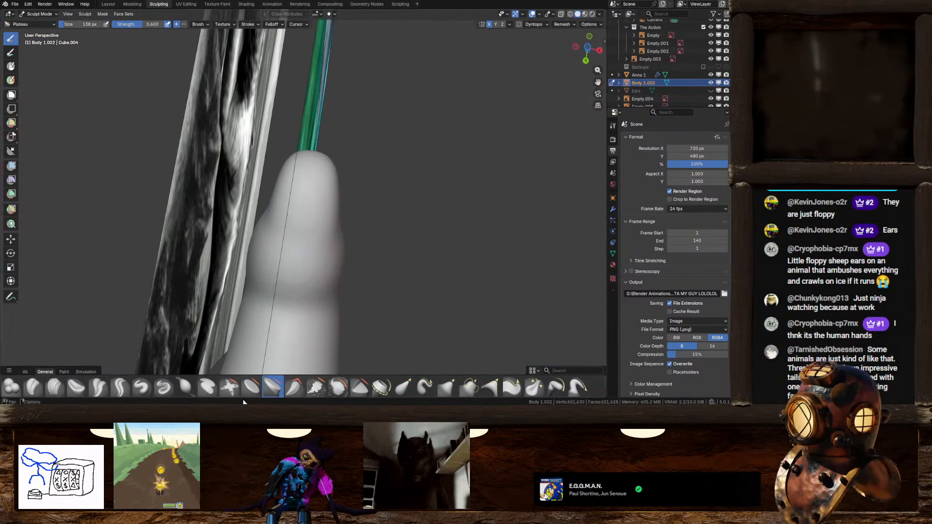
# Flatten the underside of the snout with the Flatten/Contrast brush
pyautogui.click(251, 386)
pyautogui.moveTo(271, 333); pyautogui.dragTo(310, 219, button='middle')
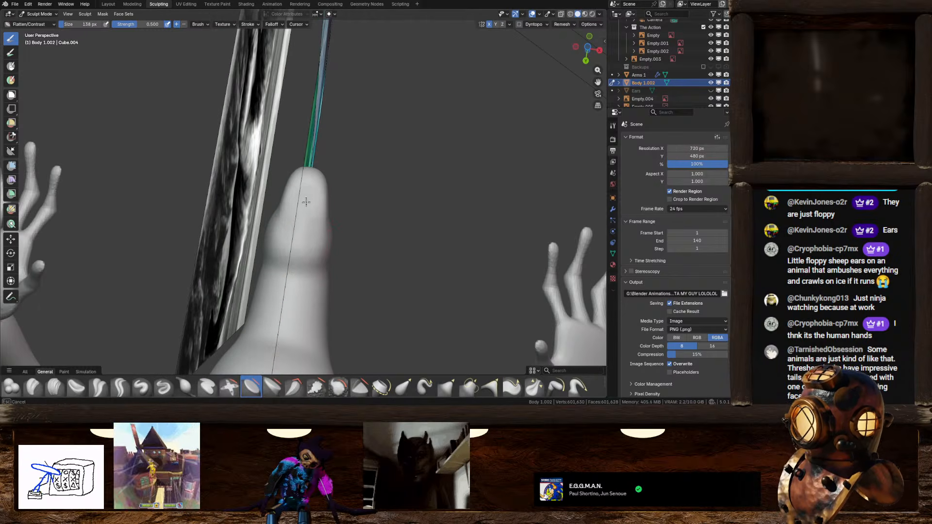
pyautogui.moveTo(348, 217); pyautogui.dragTo(441, 316, button='middle')
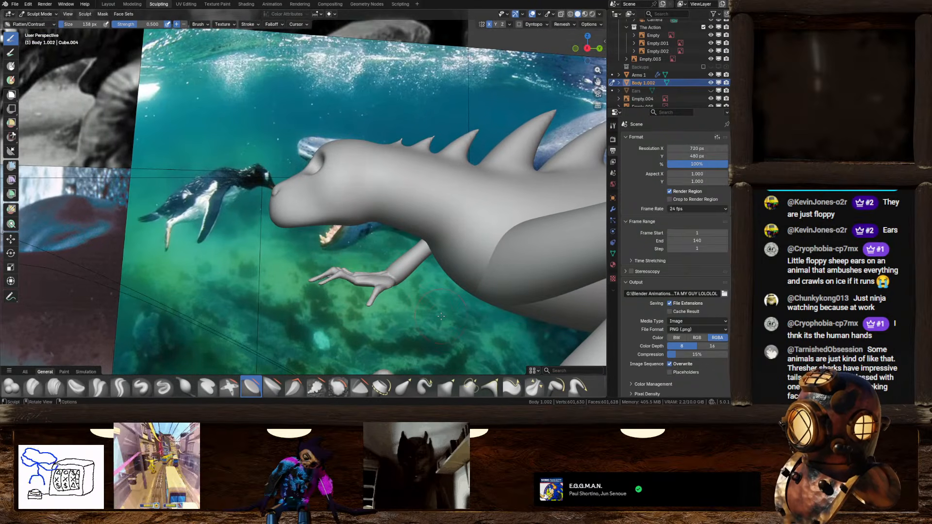
# Try to raise the cheek behind the snout with the Layer brush at strength 1.000
pyautogui.scroll(3, 403, 269)
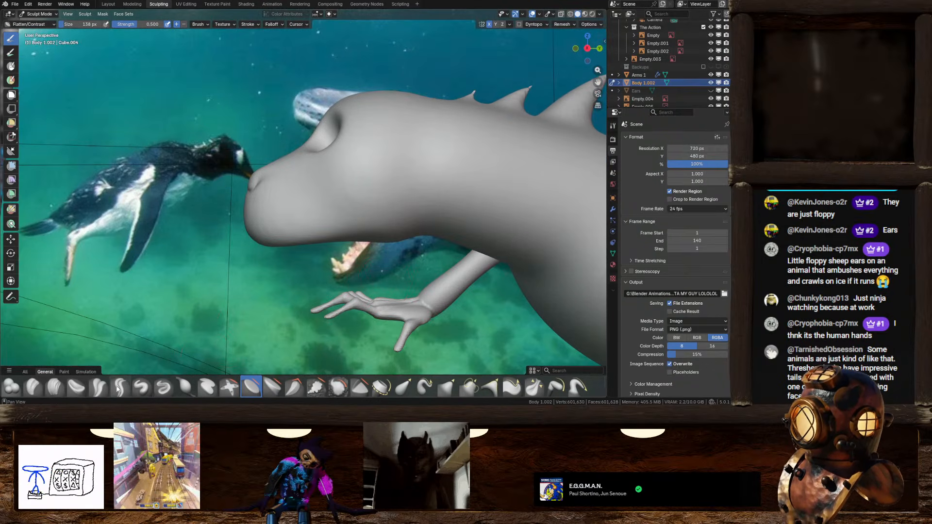
pyautogui.moveTo(360, 211); pyautogui.dragTo(340, 209, button='middle')
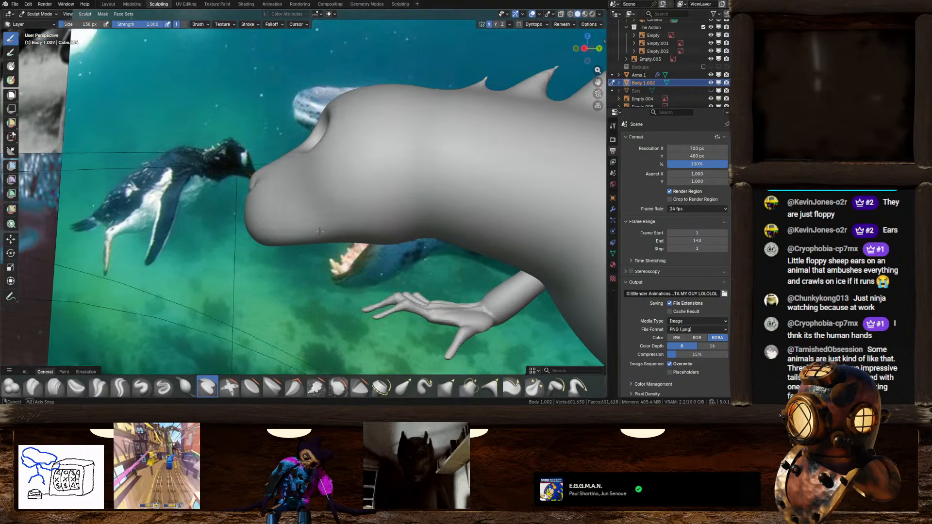
pyautogui.scroll(-2, 343, 204)
pyautogui.moveTo(345, 210); pyautogui.dragTo(348, 194)
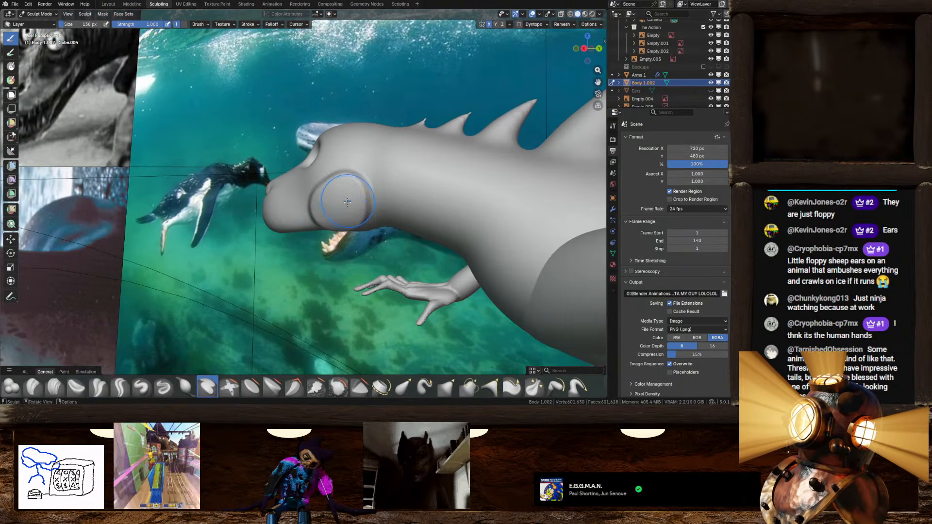
pyautogui.moveTo(349, 179); pyautogui.dragTo(326, 185)
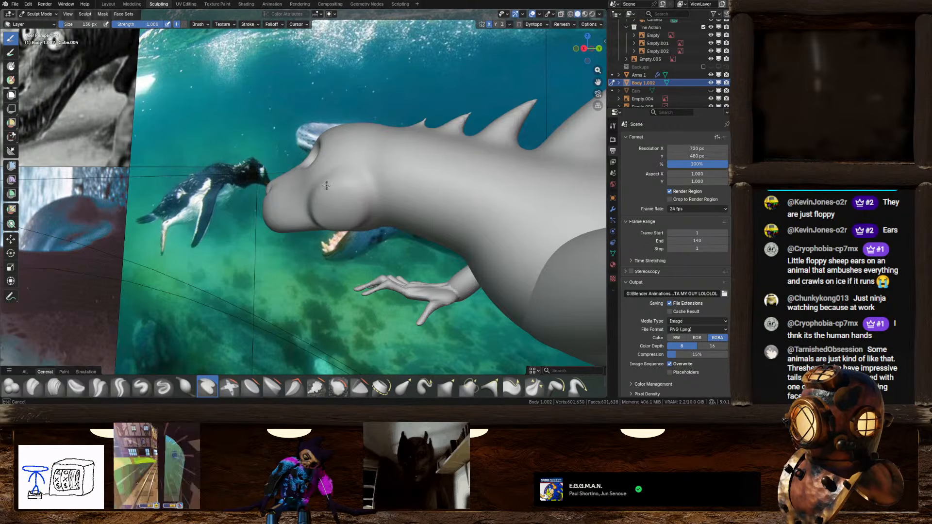
pyautogui.moveTo(325, 205)
pyautogui.mouseDown(button='middle')
pyautogui.moveTo(407, 212)
pyautogui.moveTo(415, 196)
pyautogui.moveTo(319, 220)
pyautogui.mouseUp(button='middle')
pyautogui.hotkey('ctrl', 'z')
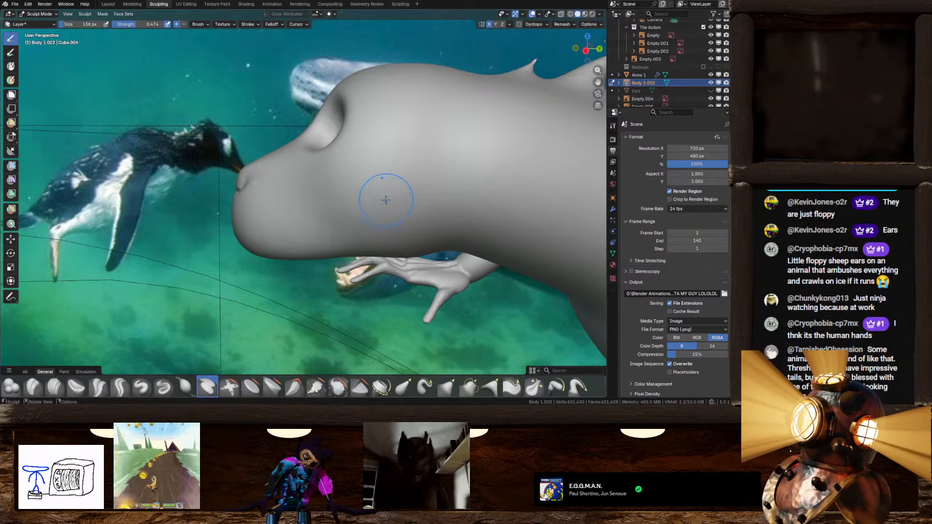
# Try a softer cheek layer behind the snout with the Layer brush at strength 0.474
pyautogui.moveTo(386, 200)
pyautogui.mouseDown()
pyautogui.moveTo(365, 228)
pyautogui.moveTo(396, 219)
pyautogui.mouseUp()
pyautogui.scroll(-4, 379, 214)
pyautogui.hotkey('ctrl', 'z')
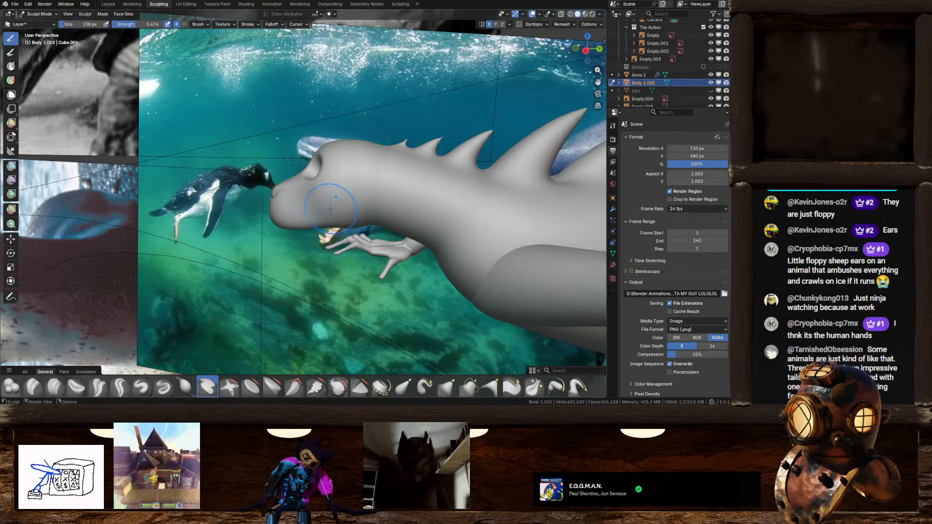
# Outline the lower jaw on the head's underside from the bottom view with the Layer brush, and smooth the outline
pyautogui.moveTo(349, 204)
pyautogui.mouseDown(button='middle')
pyautogui.moveTo(363, 205)
pyautogui.moveTo(340, 194)
pyautogui.moveTo(369, 185)
pyautogui.moveTo(359, 191)
pyautogui.moveTo(364, 202)
pyautogui.moveTo(388, 180)
pyautogui.mouseUp(button='middle')
pyautogui.click(579, 57)
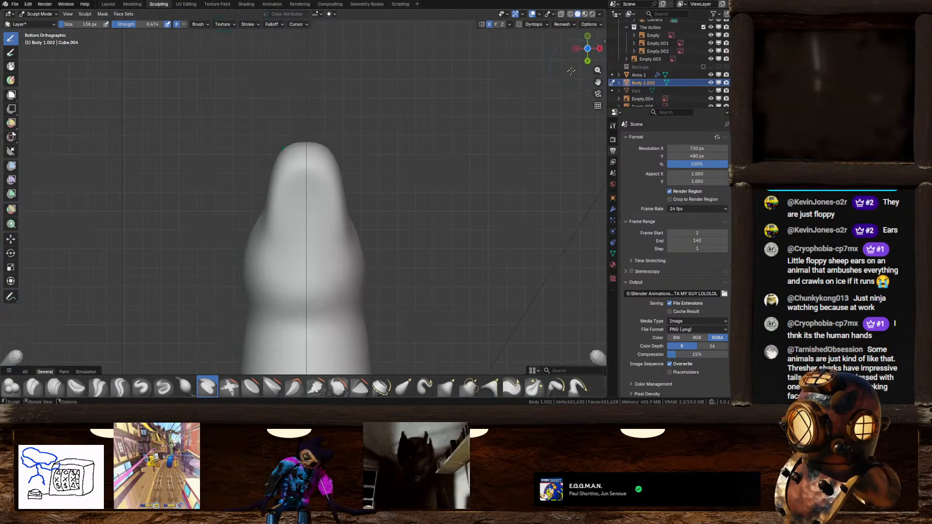
pyautogui.moveTo(300, 137)
pyautogui.mouseDown()
pyautogui.moveTo(347, 180)
pyautogui.moveTo(382, 352)
pyautogui.mouseUp()
pyautogui.scroll(-3, 329, 263)
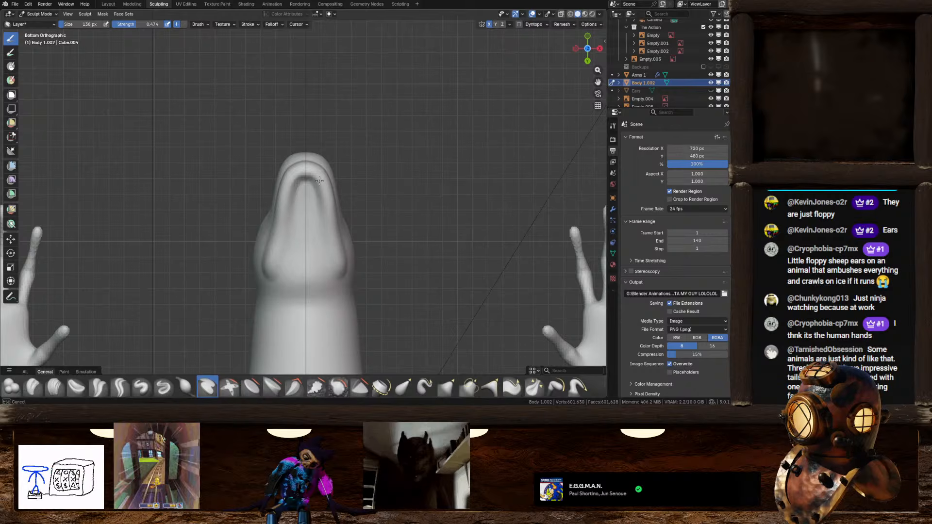
pyautogui.moveTo(320, 180)
pyautogui.keyDown('shift'); pyautogui.mouseDown()
pyautogui.moveTo(311, 181)
pyautogui.moveTo(325, 207)
pyautogui.mouseUp(); pyautogui.keyUp('shift')
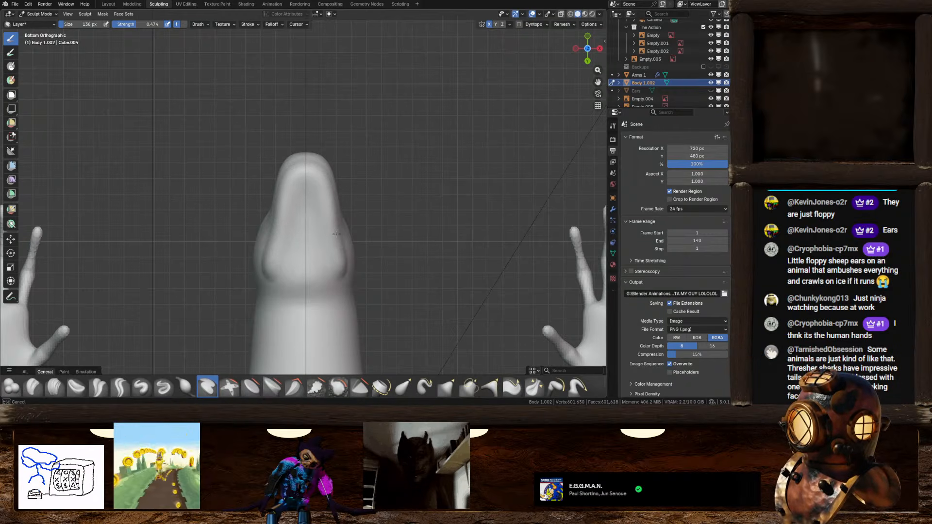
pyautogui.moveTo(335, 264); pyautogui.dragTo(300, 311, button='middle')
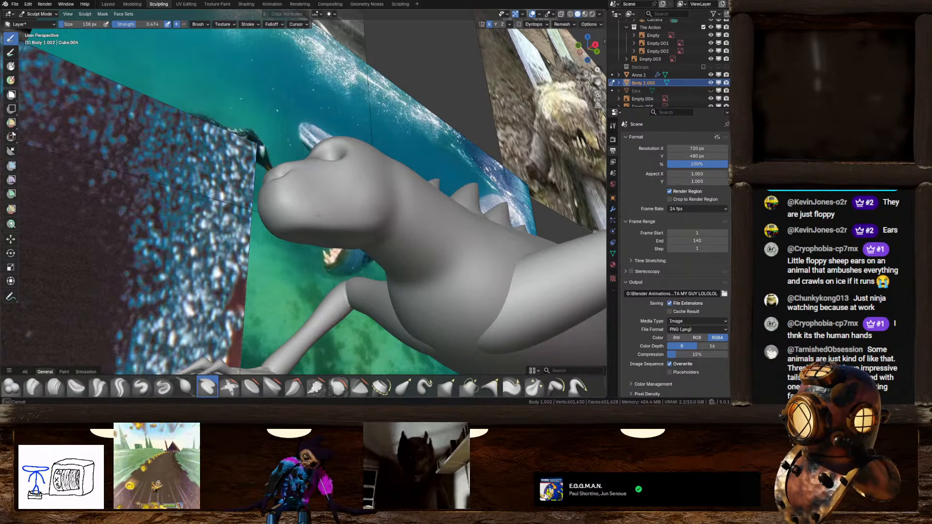
# Flatten the chin and the lower sides of the snout with the Flatten/Contrast brush
pyautogui.moveTo(318, 215); pyautogui.dragTo(309, 293, button='middle')
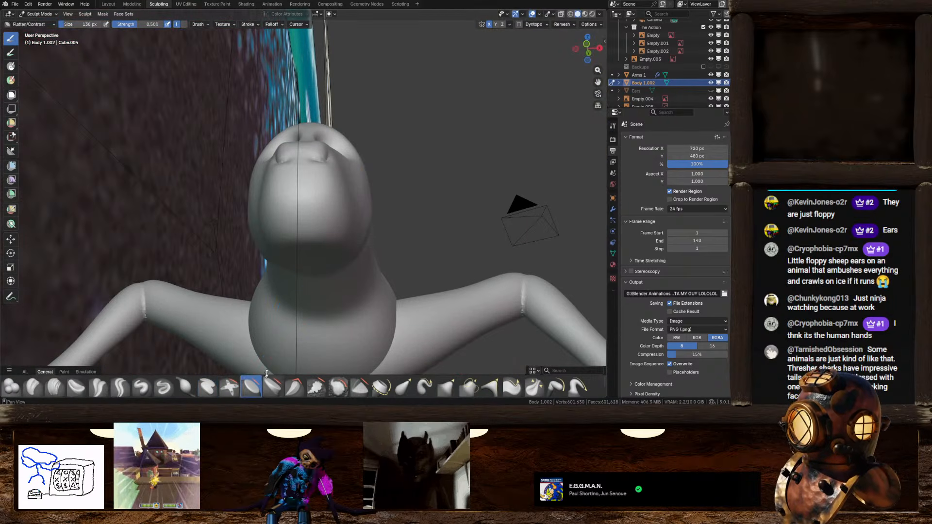
pyautogui.scroll(-3, 310, 248)
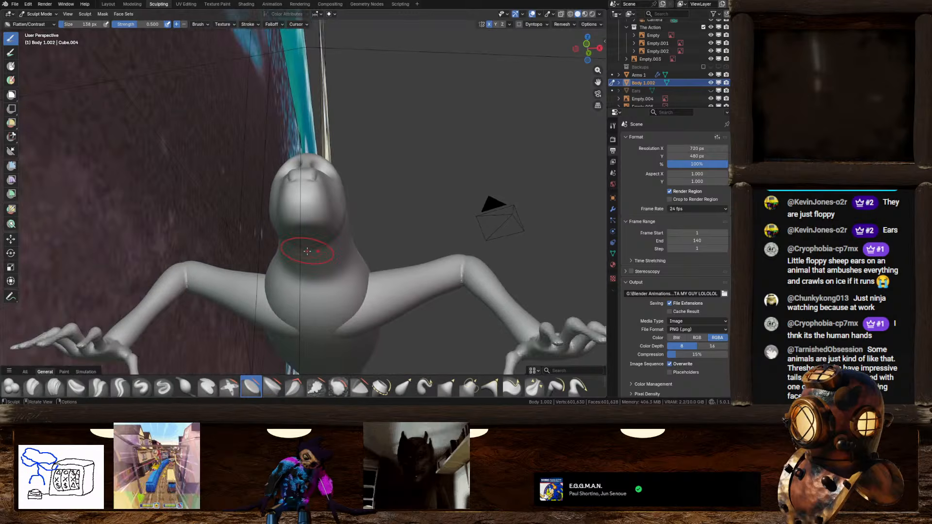
pyautogui.moveTo(310, 230)
pyautogui.mouseDown(button='middle')
pyautogui.moveTo(312, 246)
pyautogui.moveTo(313, 213)
pyautogui.moveTo(296, 233)
pyautogui.moveTo(307, 221)
pyautogui.mouseUp(button='middle')
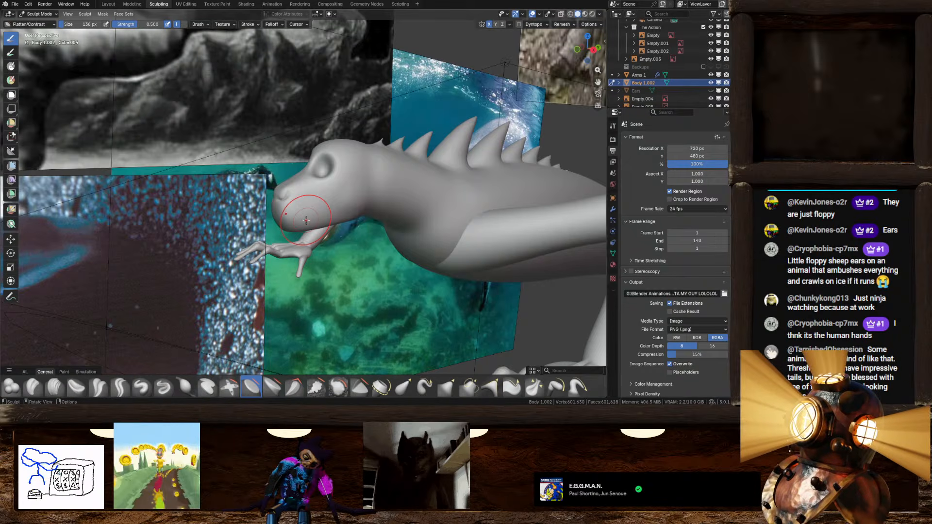
pyautogui.scroll(4, 320, 209)
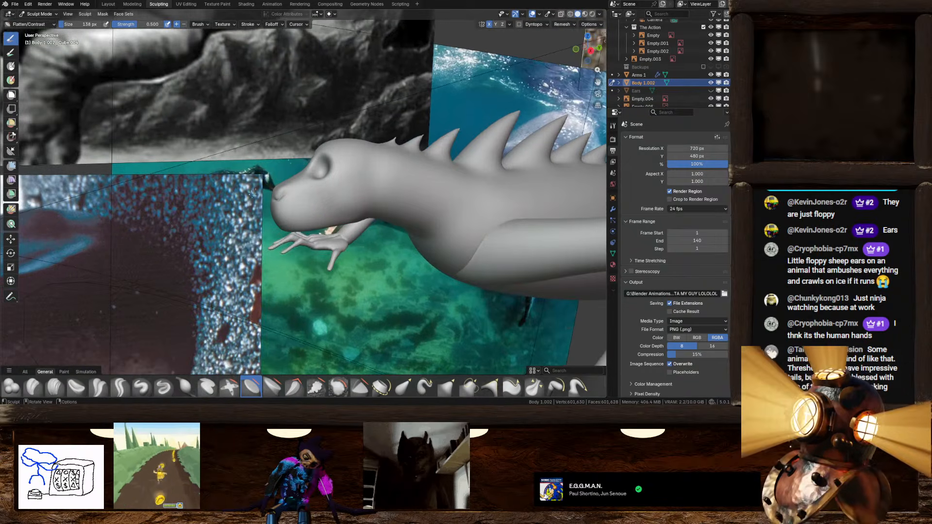
pyautogui.moveTo(330, 200); pyautogui.dragTo(383, 168, button='middle')
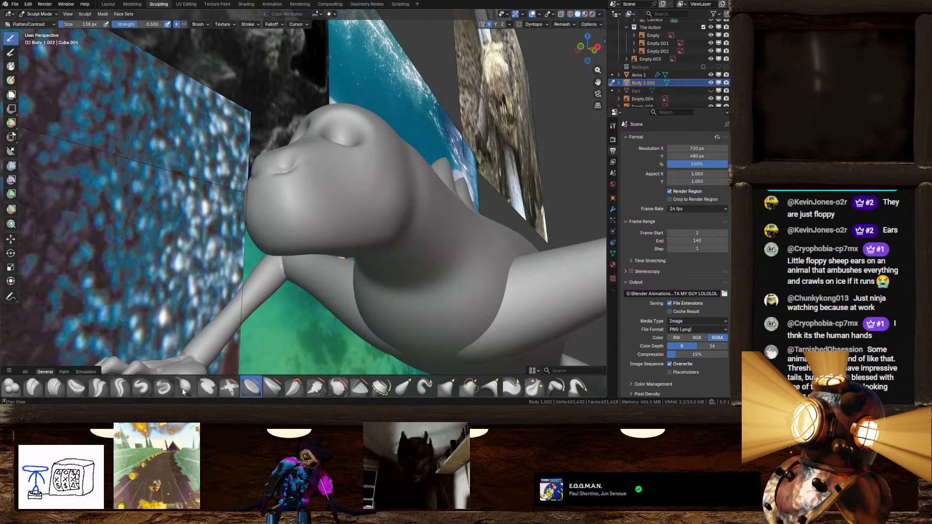
# Try to draw a mouth line from the snout's front around and up the cheek with the Draw Sharp brush
pyautogui.click(164, 389)
pyautogui.scroll(2, 291, 219)
pyautogui.moveTo(238, 221)
pyautogui.mouseDown()
pyautogui.moveTo(338, 219)
pyautogui.moveTo(395, 187)
pyautogui.mouseUp()
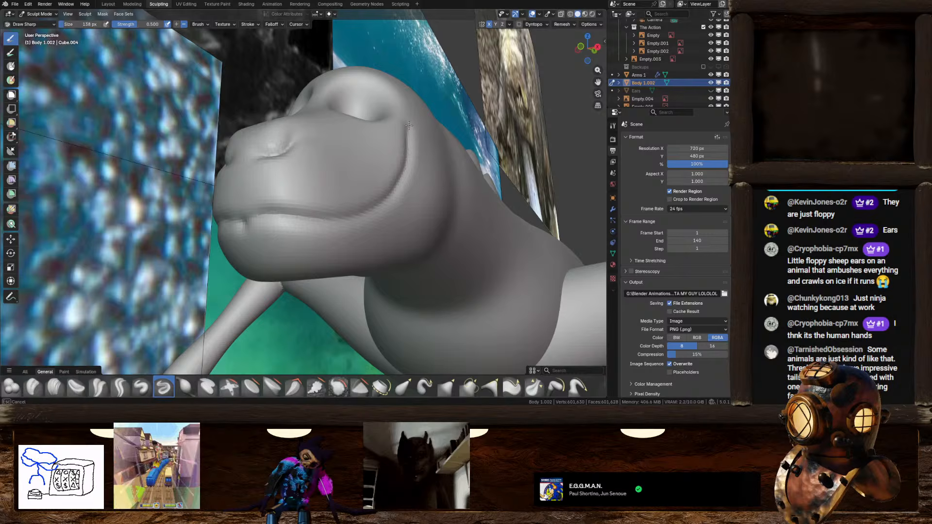
pyautogui.moveTo(398, 182)
pyautogui.mouseDown(button='middle')
pyautogui.moveTo(360, 218)
pyautogui.moveTo(315, 199)
pyautogui.moveTo(359, 187)
pyautogui.moveTo(380, 165)
pyautogui.mouseUp(button='middle')
pyautogui.hotkey('ctrl', 'z')
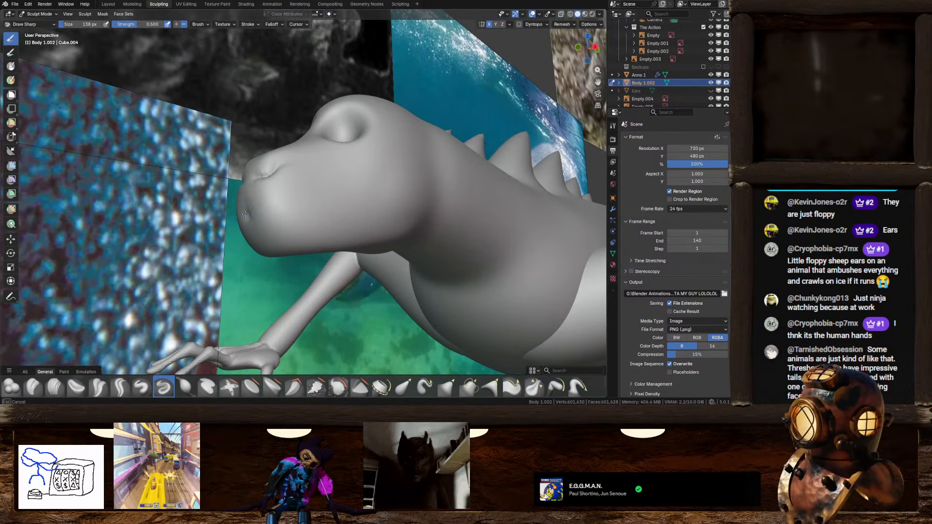
# Redraw the mouth line along the snout and cheek with the Draw Sharp brush, and compare it with the leopard seal reference
pyautogui.moveTo(246, 201)
pyautogui.mouseDown()
pyautogui.moveTo(369, 194)
pyautogui.moveTo(383, 172)
pyautogui.mouseUp()
pyautogui.moveTo(384, 172)
pyautogui.mouseDown(button='middle')
pyautogui.moveTo(438, 216)
pyautogui.moveTo(257, 205)
pyautogui.mouseUp(button='middle')
pyautogui.moveTo(256, 206)
pyautogui.mouseDown()
pyautogui.moveTo(234, 203)
pyautogui.moveTo(389, 214)
pyautogui.moveTo(421, 201)
pyautogui.moveTo(441, 215)
pyautogui.mouseUp()
pyautogui.moveTo(442, 215)
pyautogui.mouseDown(button='middle')
pyautogui.moveTo(391, 227)
pyautogui.moveTo(437, 219)
pyautogui.moveTo(334, 219)
pyautogui.moveTo(368, 259)
pyautogui.moveTo(339, 257)
pyautogui.moveTo(412, 246)
pyautogui.mouseUp(button='middle')
pyautogui.scroll(-7, 333, 218)
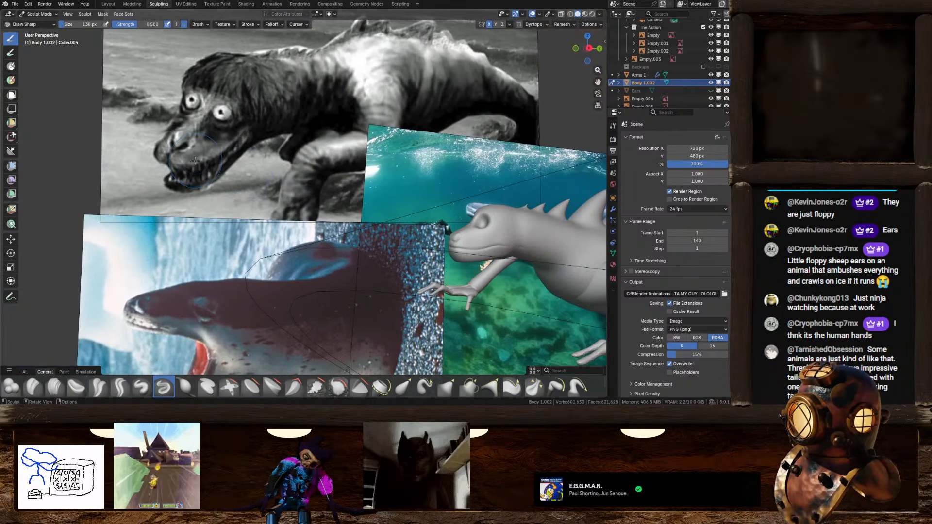
pyautogui.keyDown('shift'); pyautogui.moveTo(201, 243); pyautogui.dragTo(264, 150, button='middle'); pyautogui.keyUp('shift')
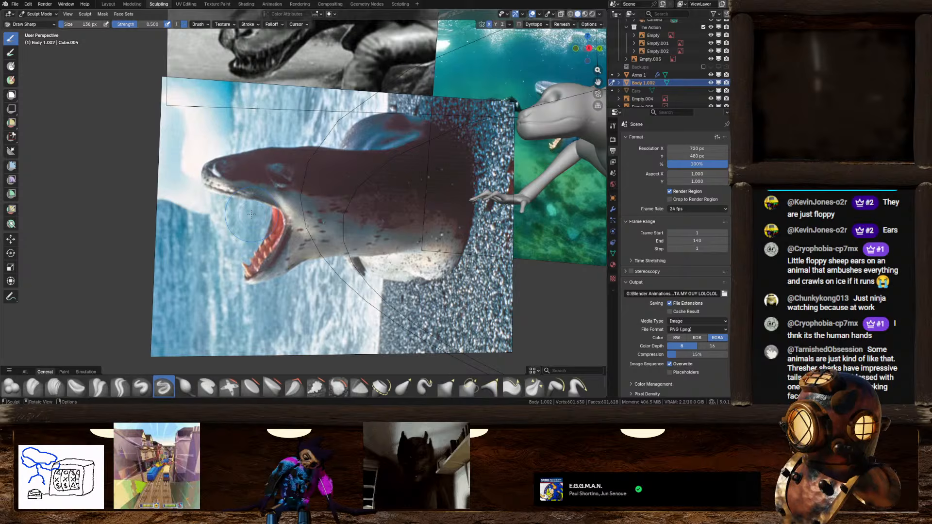
pyautogui.scroll(-2, 270, 214)
pyautogui.keyDown('shift'); pyautogui.moveTo(407, 192); pyautogui.dragTo(331, 199, button='middle'); pyautogui.keyUp('shift')
pyautogui.keyDown('ctrl'); pyautogui.moveTo(330, 243); pyautogui.dragTo(359, 228, button='middle'); pyautogui.keyUp('ctrl')
pyautogui.keyDown('ctrl'); pyautogui.moveTo(291, 272); pyautogui.dragTo(207, 326, button='middle'); pyautogui.keyUp('ctrl')
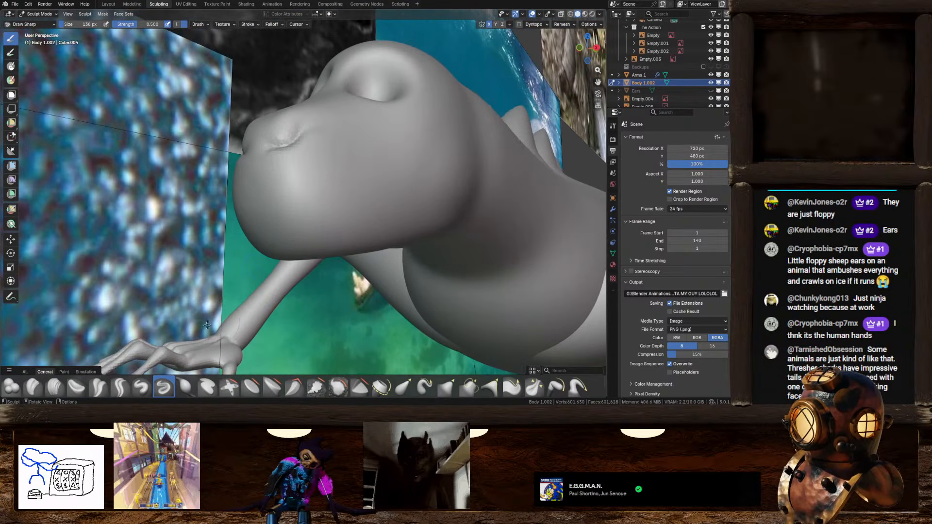
# Try a mouth line along the lower snout with the Clay Strips brush and smooth it into the surface
pyautogui.click(57, 389)
pyautogui.moveTo(256, 200)
pyautogui.mouseDown()
pyautogui.moveTo(380, 186)
pyautogui.moveTo(270, 180)
pyautogui.mouseUp()
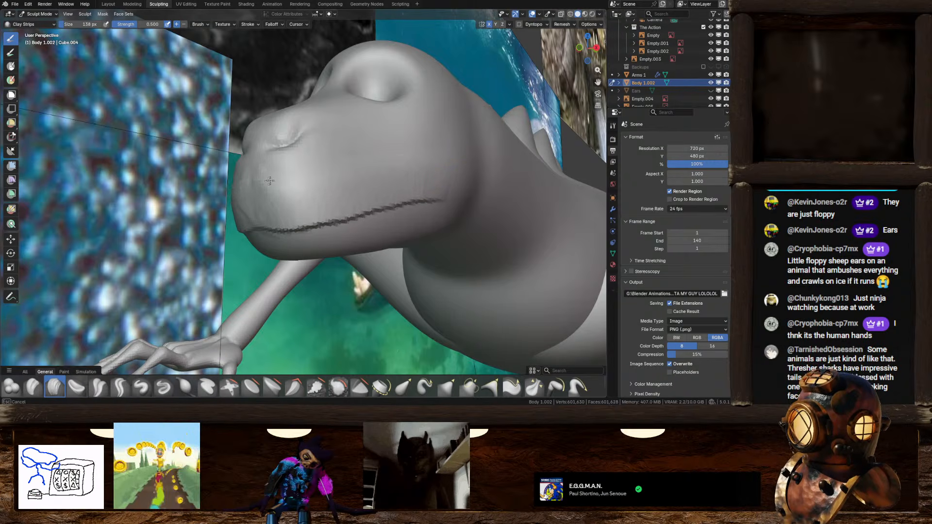
pyautogui.moveTo(239, 224)
pyautogui.keyDown('shift'); pyautogui.mouseDown()
pyautogui.moveTo(298, 227)
pyautogui.moveTo(357, 212)
pyautogui.mouseUp(); pyautogui.keyUp('shift')
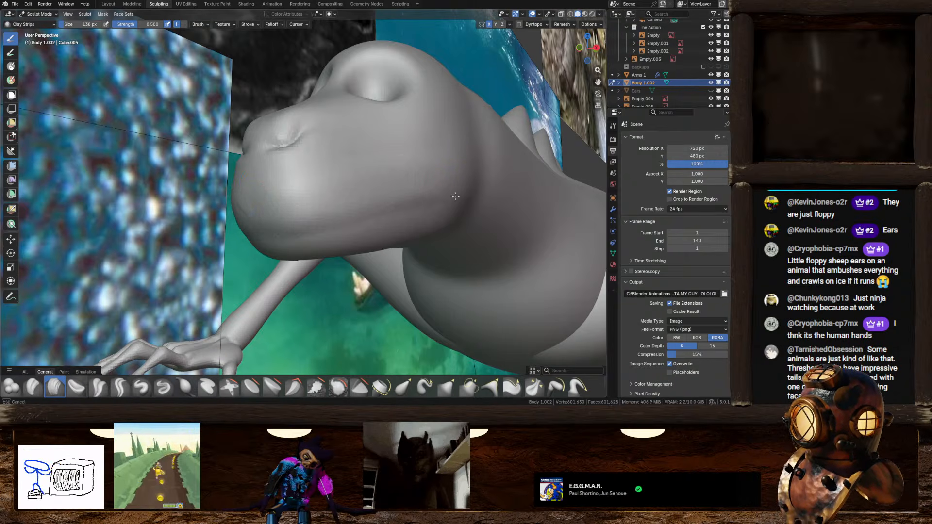
# Try a creased mouth line from the snout's front to the cheek with the Crease Sharp brush, and undo the recent strokes
pyautogui.moveTo(455, 195); pyautogui.dragTo(186, 358, button='middle')
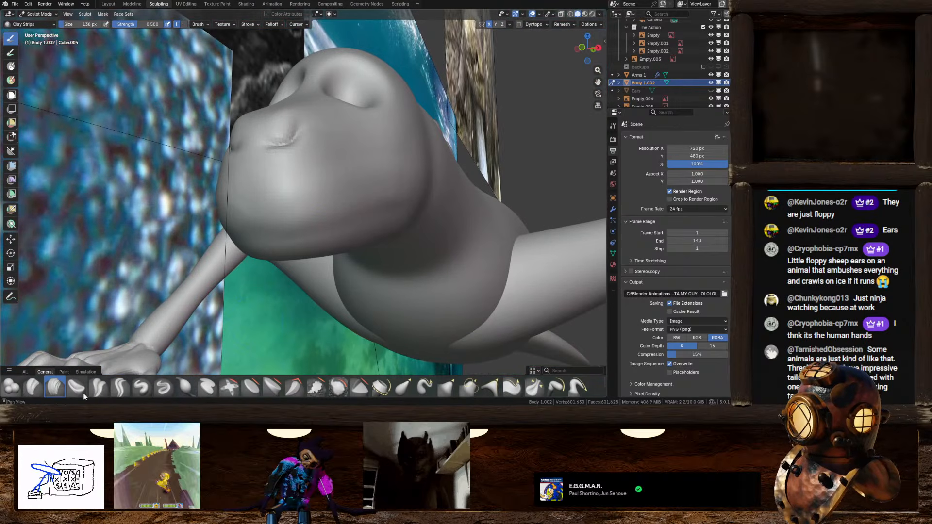
pyautogui.click(120, 387)
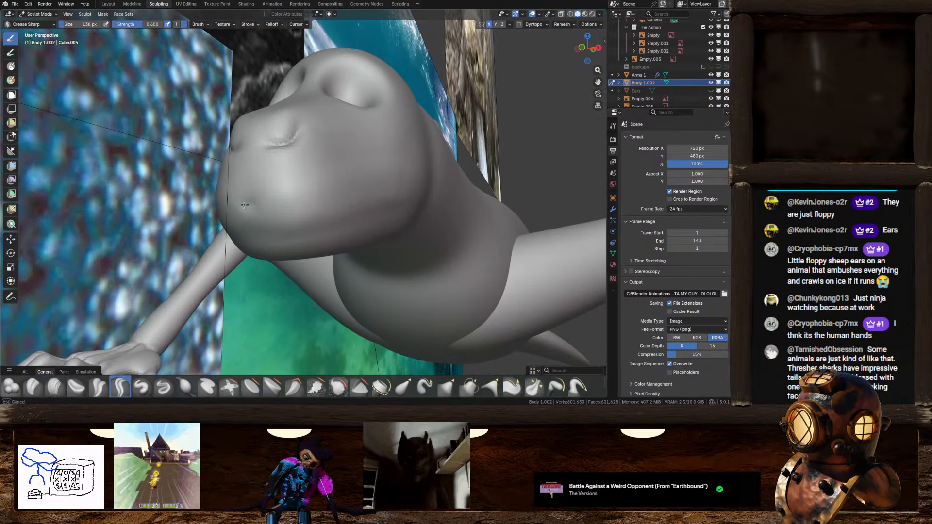
pyautogui.moveTo(244, 205); pyautogui.dragTo(394, 188)
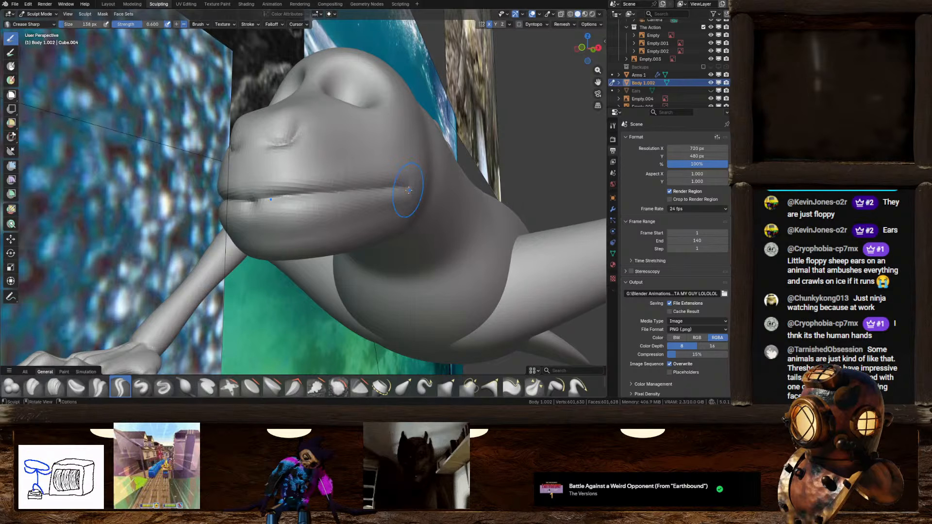
pyautogui.moveTo(409, 191); pyautogui.dragTo(368, 205, button='middle')
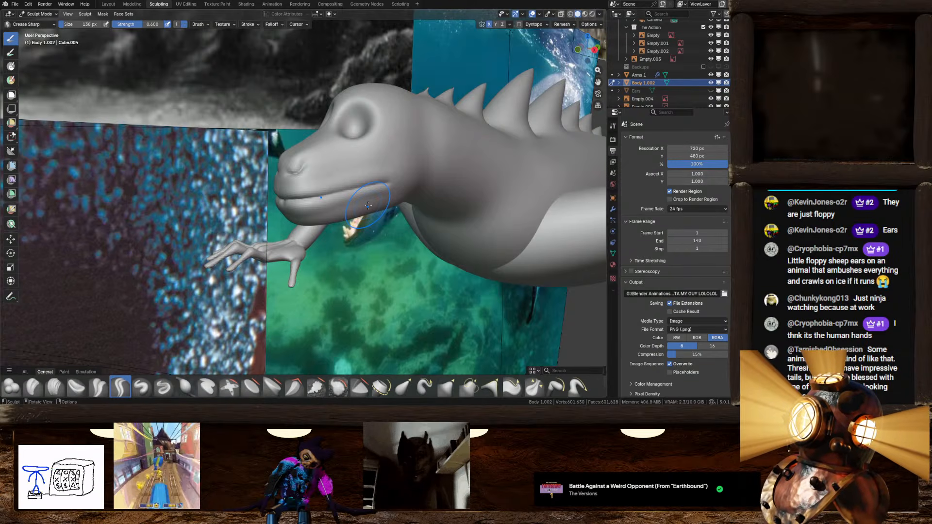
pyautogui.moveTo(368, 205); pyautogui.dragTo(301, 245, button='middle')
pyautogui.hotkey('ctrl', 'z')
pyautogui.hotkey('ctrl', 'z')
pyautogui.hotkey('ctrl', 'z')
pyautogui.hotkey('ctrl', 'z')
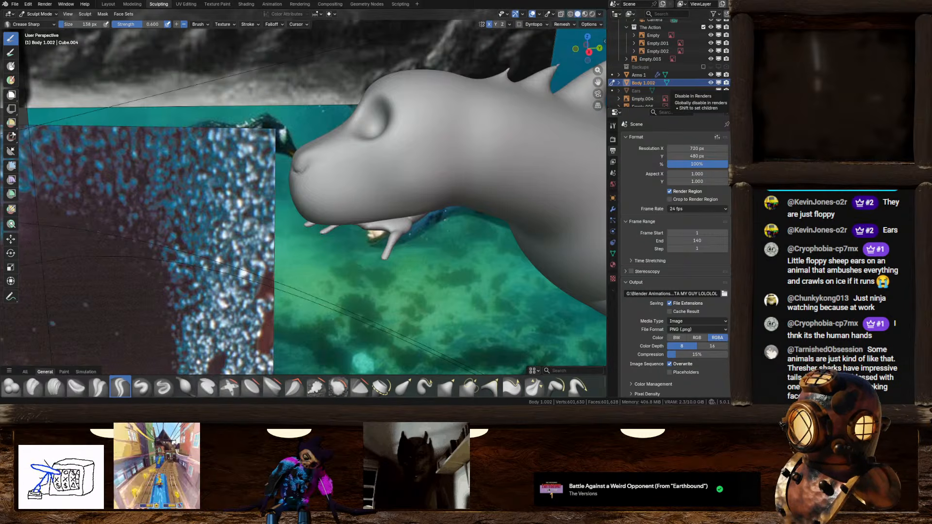
# Switch to the browser and examine the "sea monster mouth" image results, enlarging the Live Science, deep-sea lizardfish and Lizard Fish pictures
pyautogui.moveTo(931, 72); pyautogui.dragTo(350, 1)
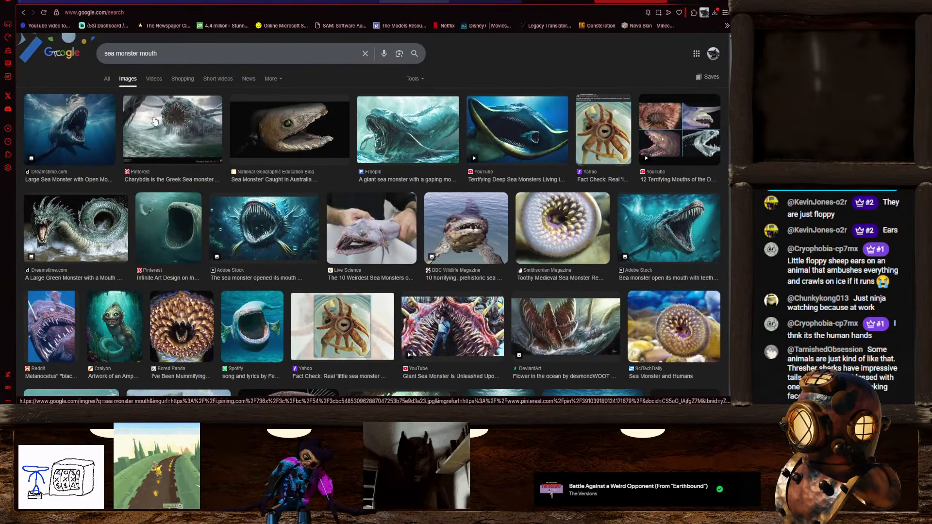
pyautogui.scroll(-4, 320, 233)
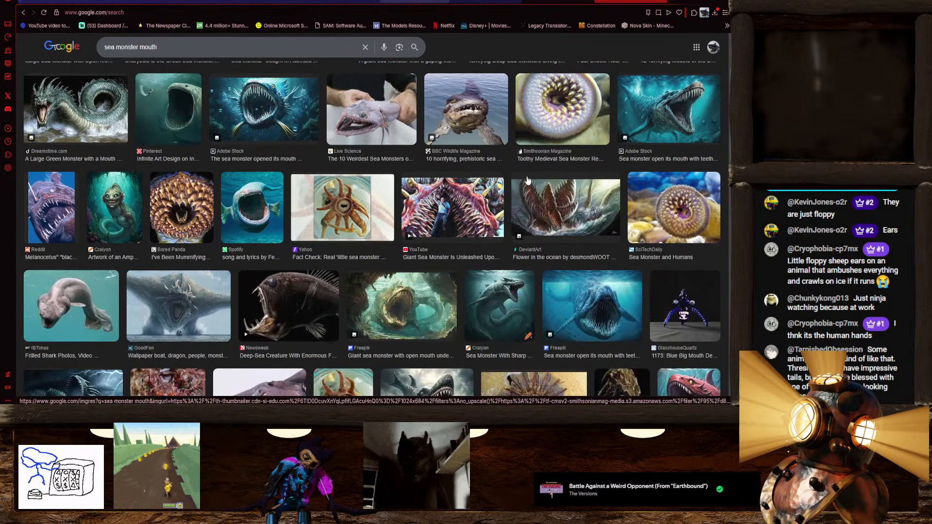
pyautogui.scroll(-2, 307, 236)
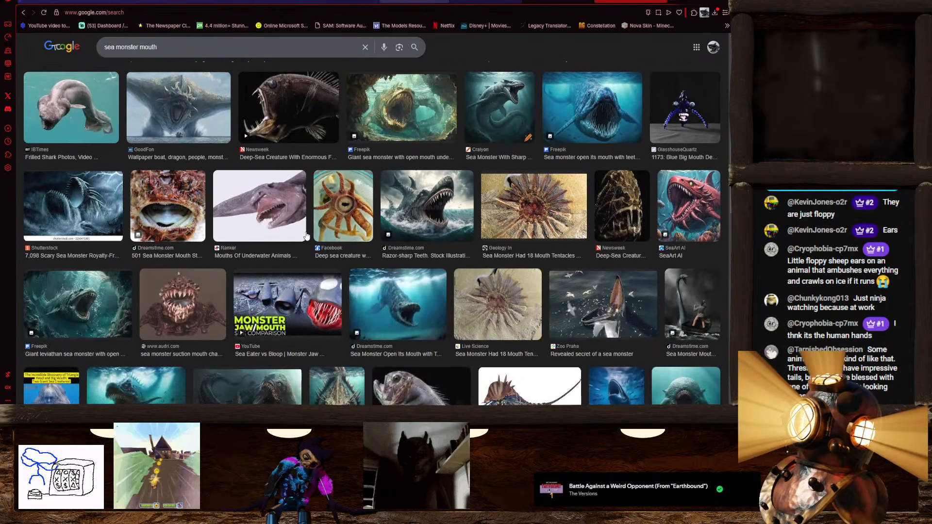
pyautogui.scroll(3, 307, 236)
pyautogui.scroll(2, 307, 236)
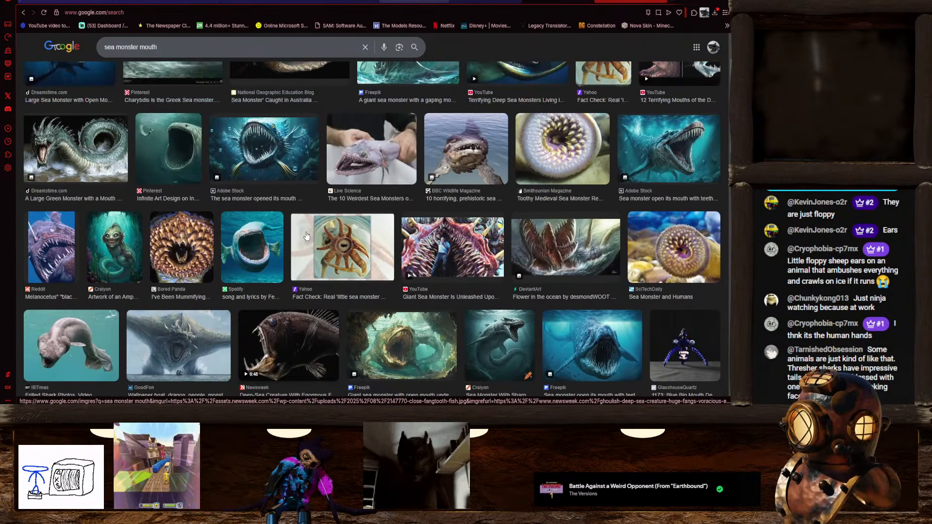
pyautogui.click(399, 174)
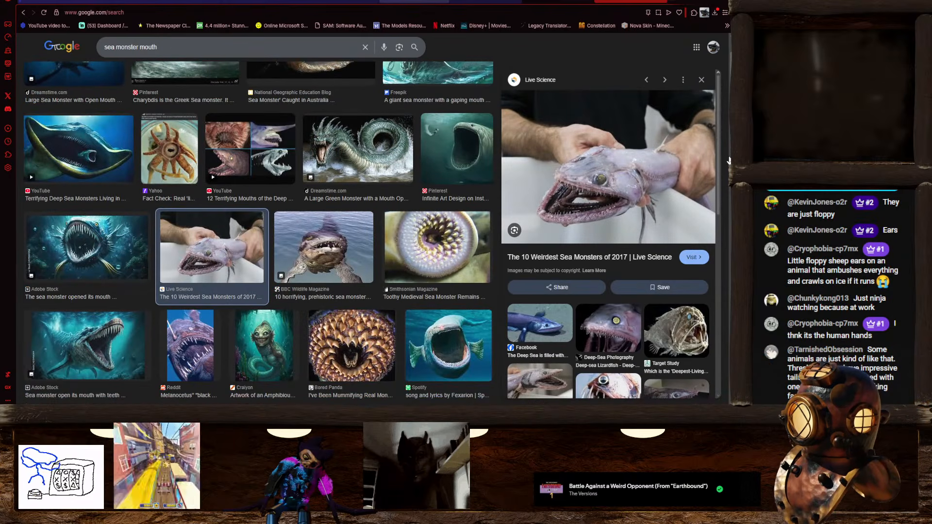
pyautogui.click(608, 328)
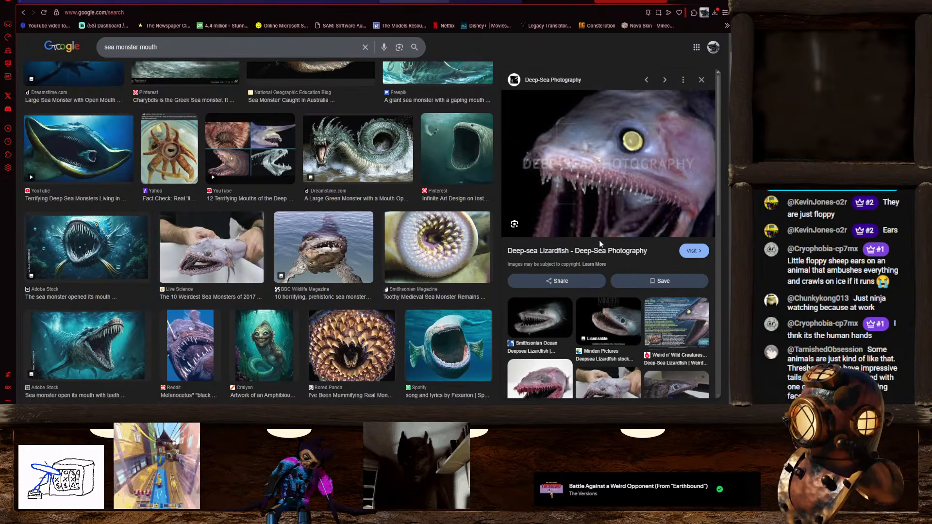
pyautogui.scroll(-5, 599, 239)
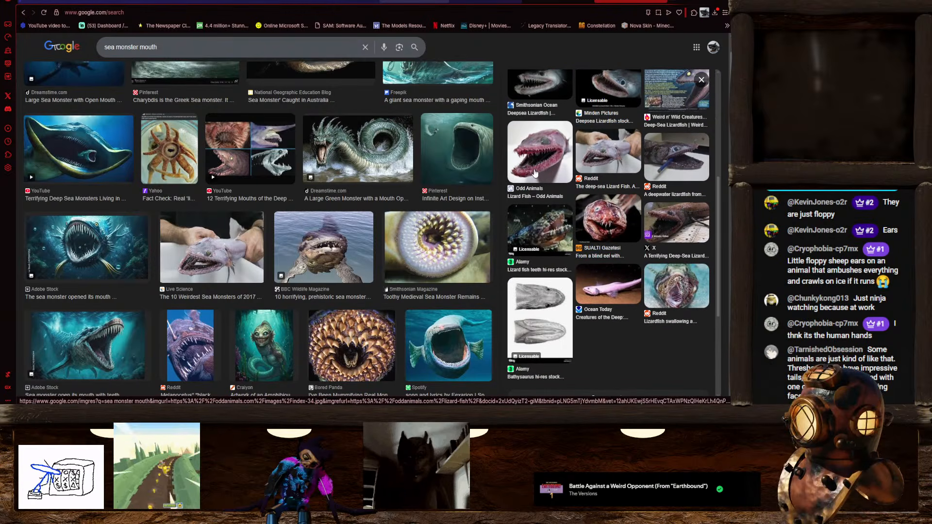
pyautogui.click(535, 173)
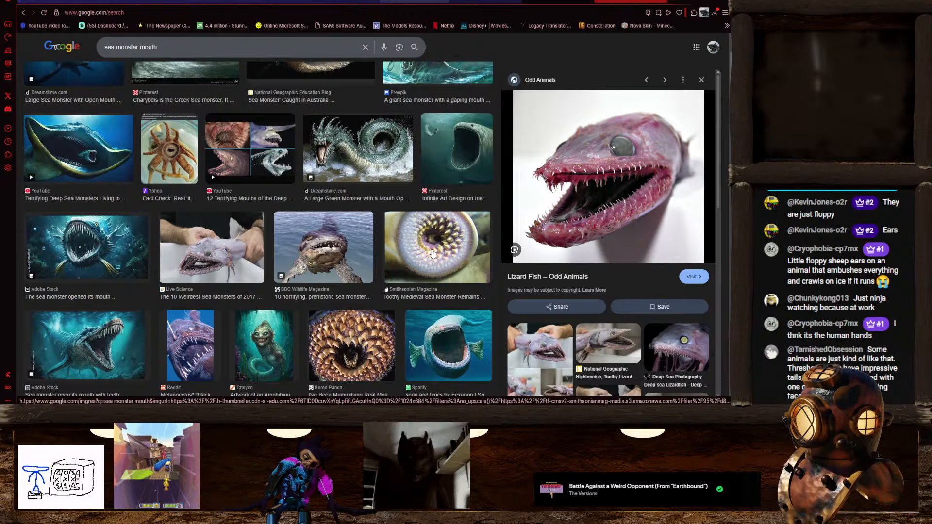
pyautogui.scroll(2, 370, 239)
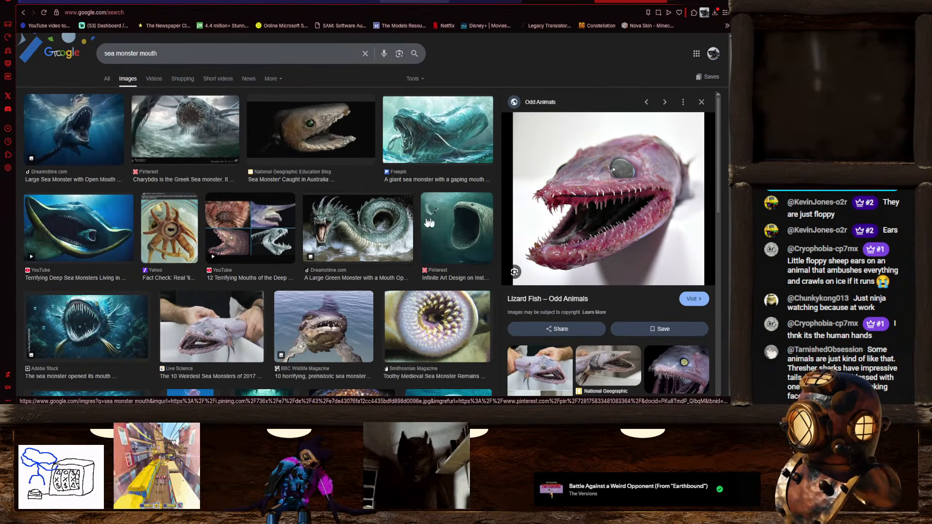
pyautogui.scroll(-4, 377, 224)
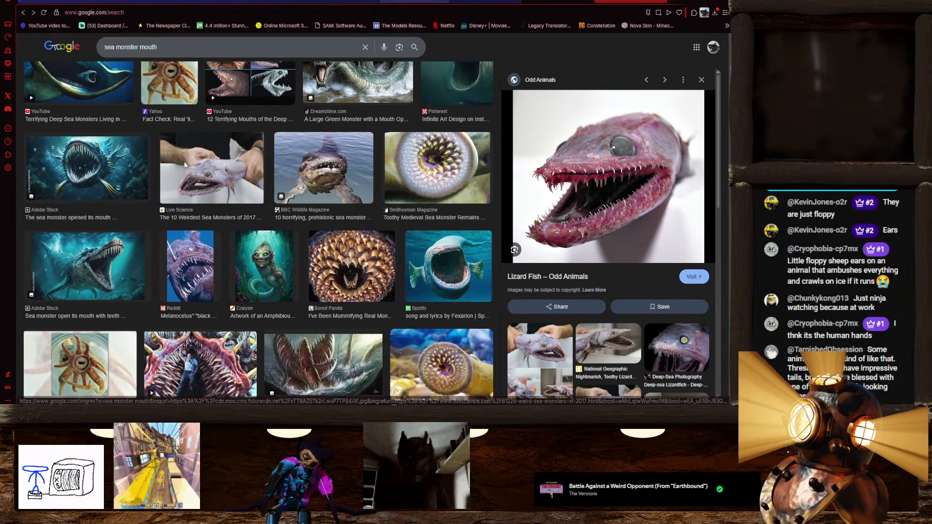
pyautogui.click(189, 167)
pyautogui.scroll(-7, 247, 203)
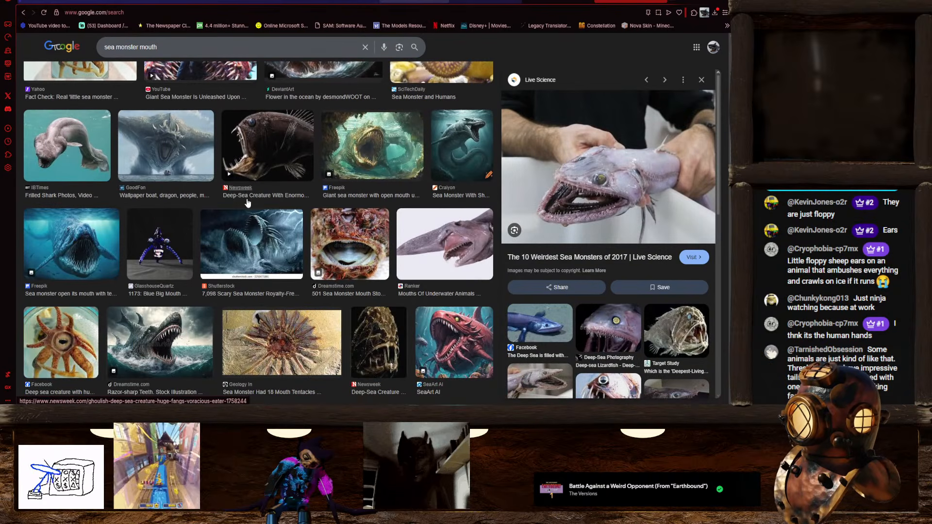
# Examine the mouth shapes in the "leopard seal spooky" image results, enlarging the open-mouthed underwater seal and the seal resting on snow
pyautogui.click(558, 2)
pyautogui.scroll(-5, 320, 194)
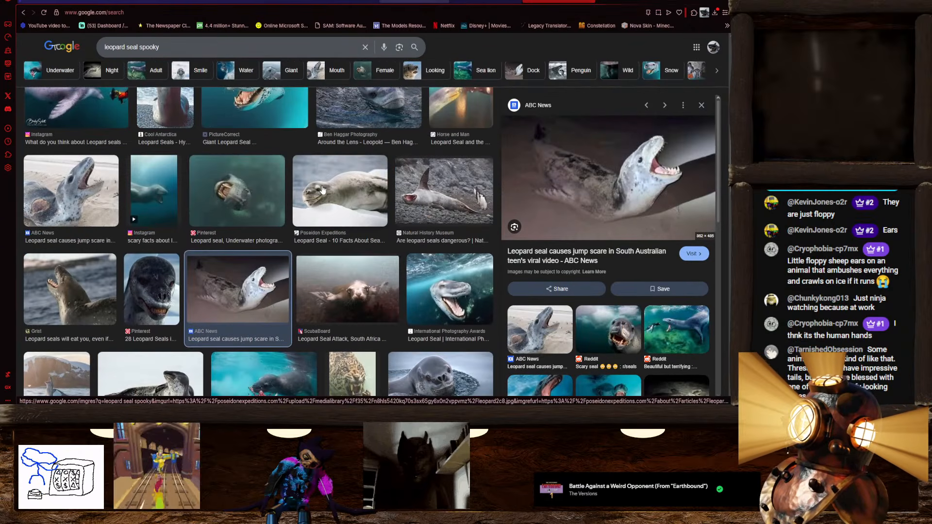
pyautogui.click(460, 288)
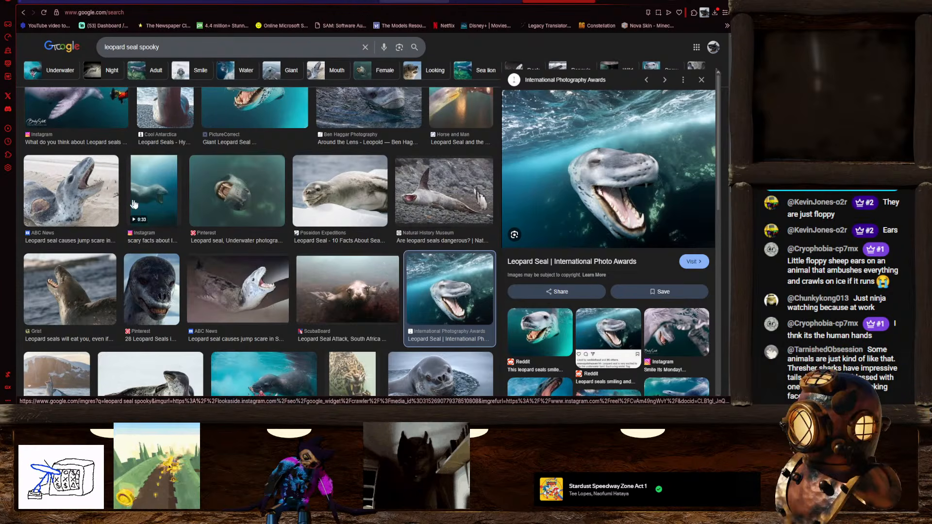
pyautogui.click(331, 202)
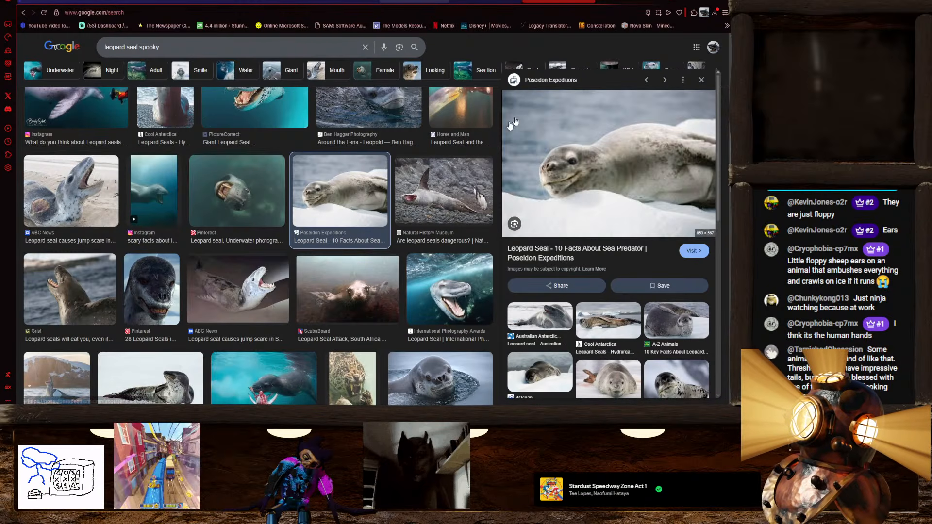
pyautogui.click(702, 80)
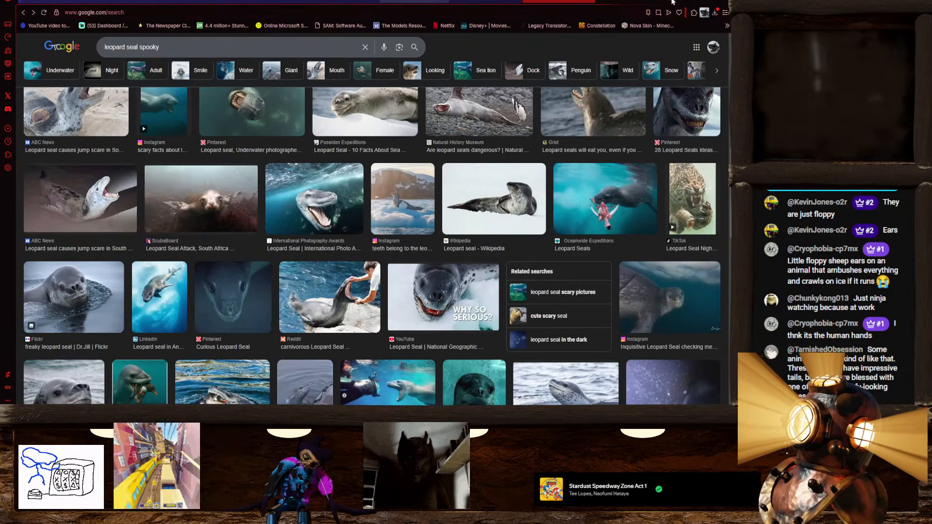
# Switch back to Blender and carve a mouth line around the snout's front to the cheek with the Crease Sharp brush
pyautogui.click(695, 5)
pyautogui.click(701, 2)
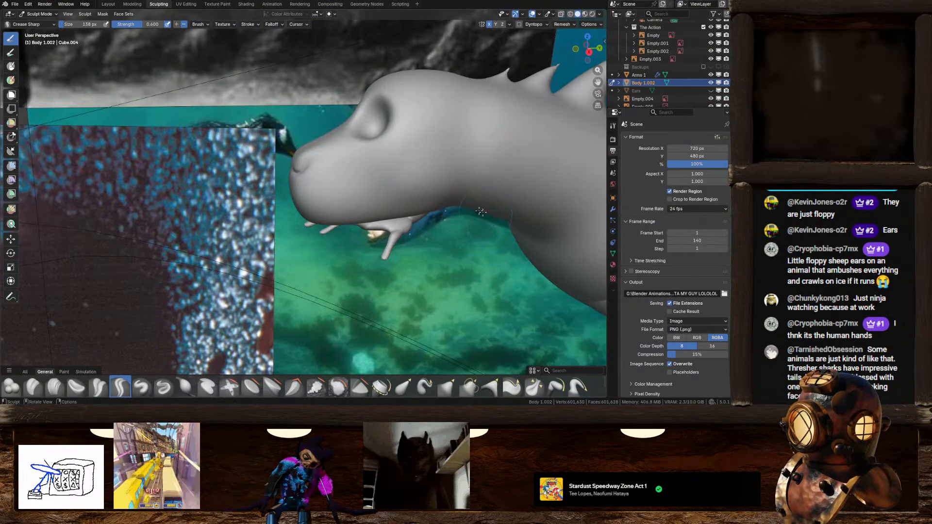
pyautogui.scroll(-2, 481, 211)
pyautogui.moveTo(407, 207); pyautogui.dragTo(394, 199, button='middle')
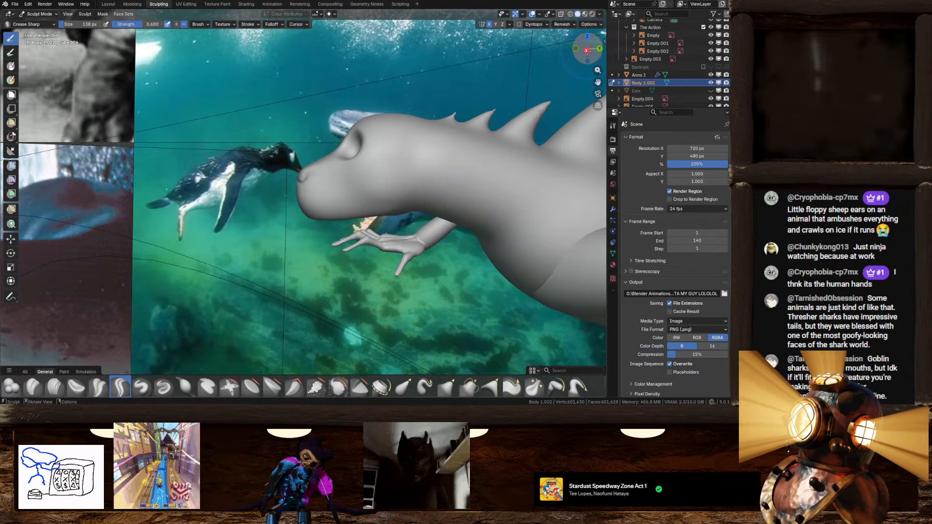
pyautogui.click(588, 50)
pyautogui.scroll(3, 355, 218)
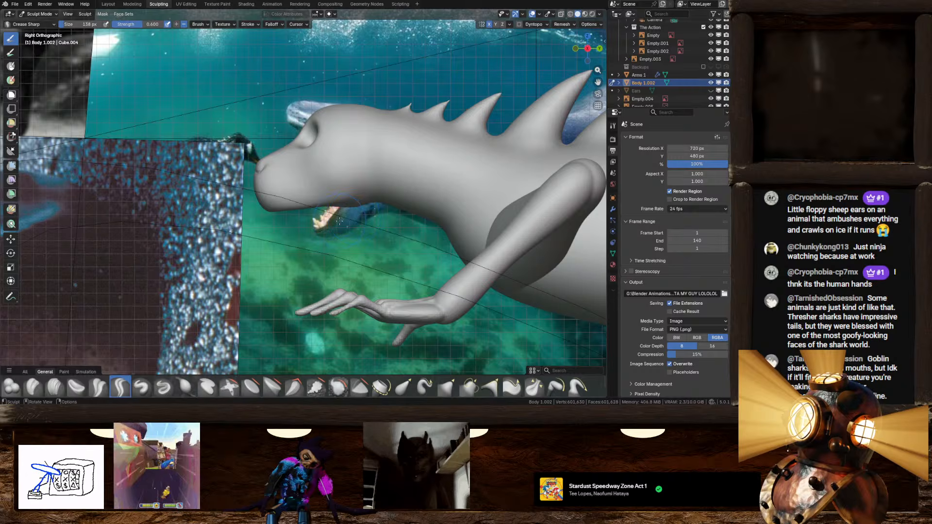
pyautogui.scroll(2, 241, 238)
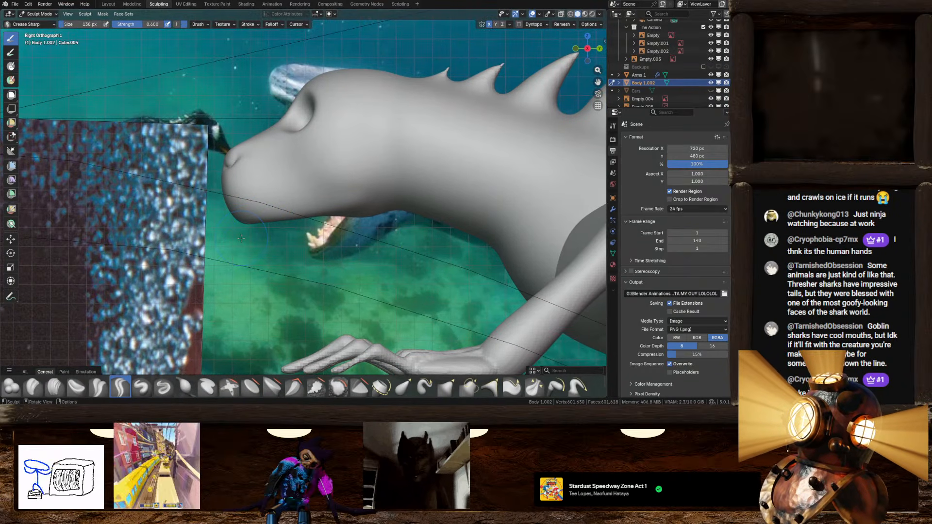
pyautogui.scroll(1, 241, 238)
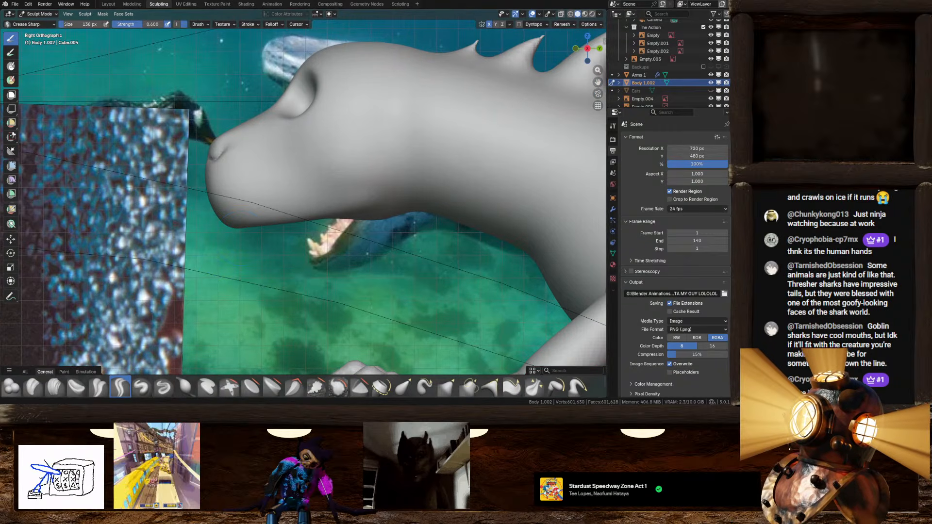
pyautogui.moveTo(219, 252); pyautogui.dragTo(240, 216, button='middle')
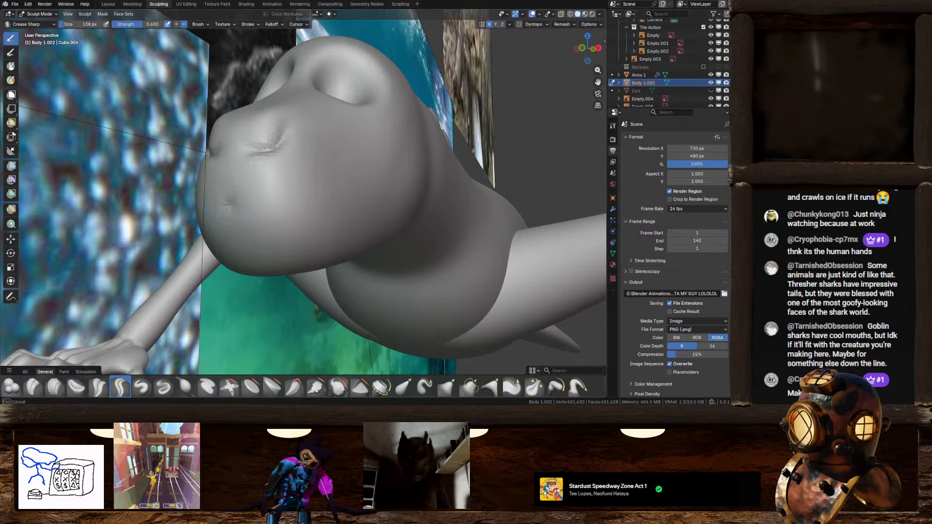
pyautogui.moveTo(208, 198); pyautogui.dragTo(257, 201)
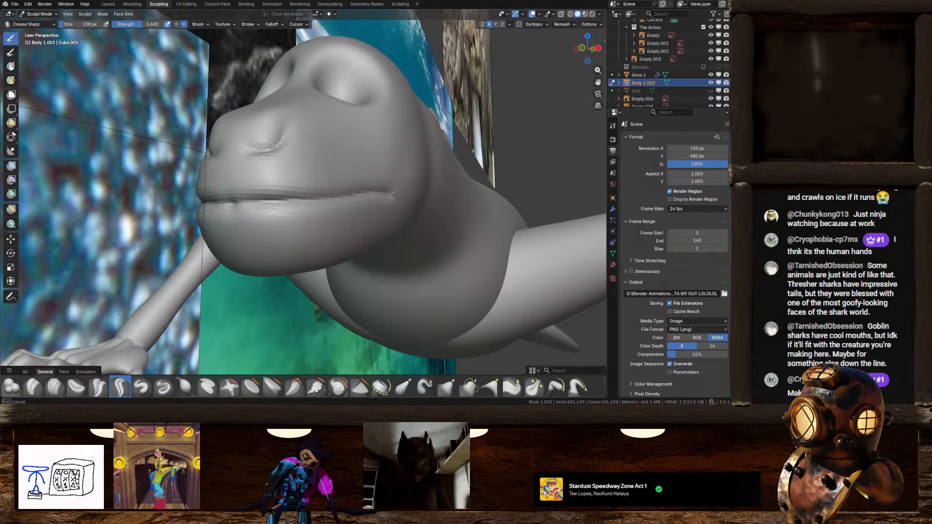
pyautogui.moveTo(399, 201)
pyautogui.mouseDown(button='middle')
pyautogui.moveTo(448, 208)
pyautogui.moveTo(337, 204)
pyautogui.mouseUp(button='middle')
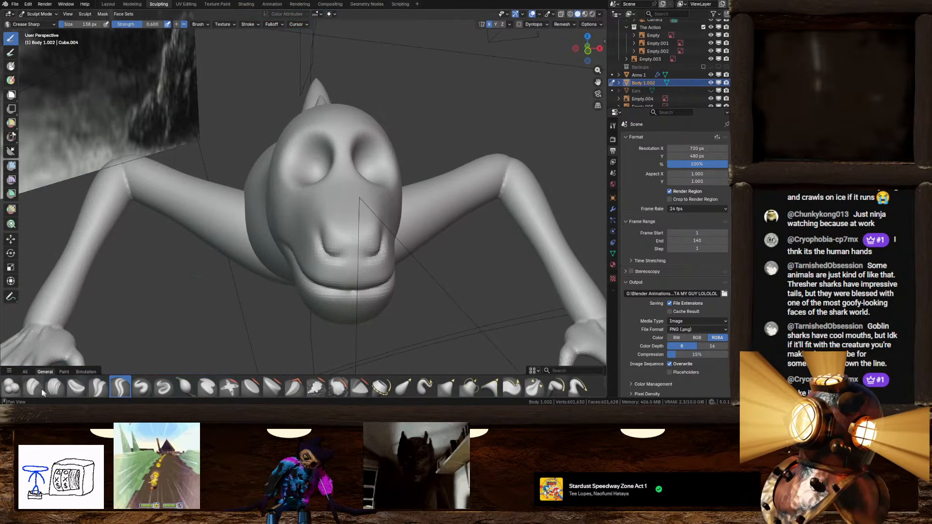
# Build up and fill in the creature's eye sockets symmetrically with the Layer brush, working around both sides of the head
pyautogui.click(217, 386)
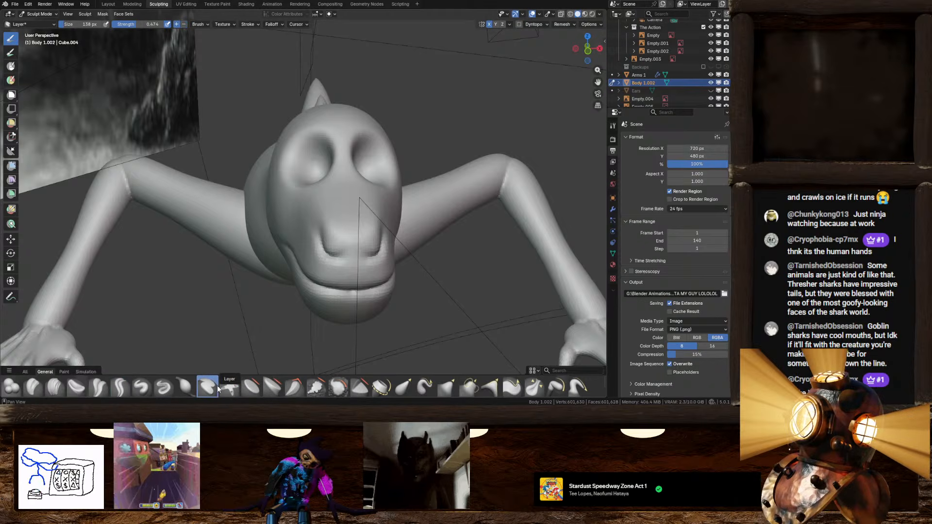
pyautogui.moveTo(370, 151); pyautogui.dragTo(354, 156, button='middle')
pyautogui.moveTo(354, 154); pyautogui.dragTo(389, 157)
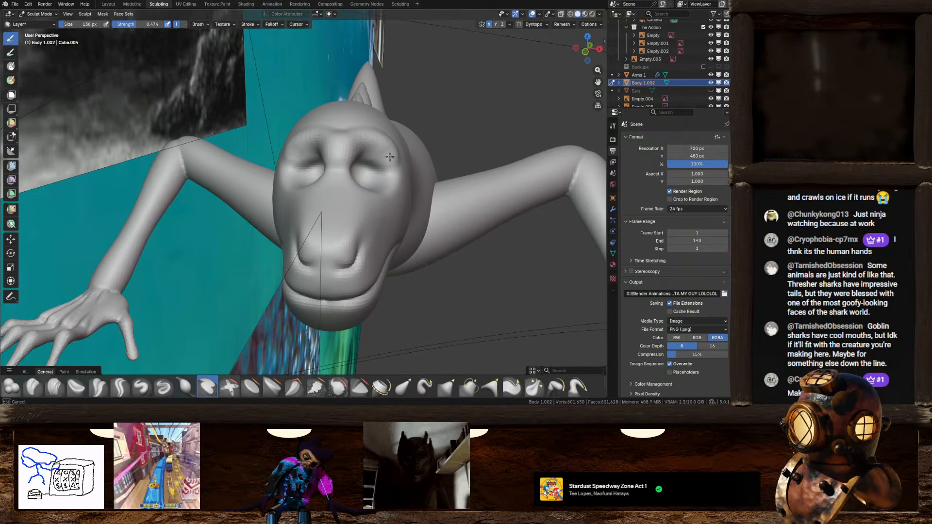
pyautogui.moveTo(388, 156)
pyautogui.mouseDown(button='middle')
pyautogui.moveTo(324, 167)
pyautogui.moveTo(351, 191)
pyautogui.moveTo(329, 223)
pyautogui.moveTo(341, 202)
pyautogui.moveTo(332, 214)
pyautogui.moveTo(358, 212)
pyautogui.moveTo(361, 197)
pyautogui.mouseUp(button='middle')
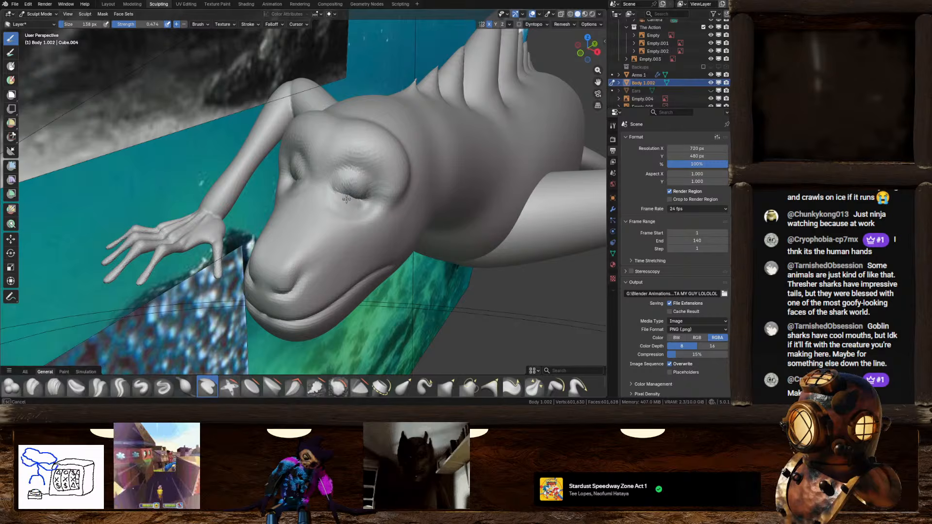
pyautogui.moveTo(347, 199)
pyautogui.mouseDown()
pyautogui.moveTo(348, 209)
pyautogui.moveTo(355, 198)
pyautogui.moveTo(314, 200)
pyautogui.moveTo(326, 194)
pyautogui.mouseUp()
pyautogui.moveTo(398, 181); pyautogui.dragTo(337, 191, button='middle')
pyautogui.moveTo(337, 191); pyautogui.dragTo(321, 200)
pyautogui.moveTo(321, 199); pyautogui.dragTo(361, 188, button='middle')
pyautogui.moveTo(360, 189); pyautogui.dragTo(321, 194)
pyautogui.moveTo(320, 194)
pyautogui.mouseDown(button='middle')
pyautogui.moveTo(387, 186)
pyautogui.moveTo(339, 198)
pyautogui.mouseUp(button='middle')
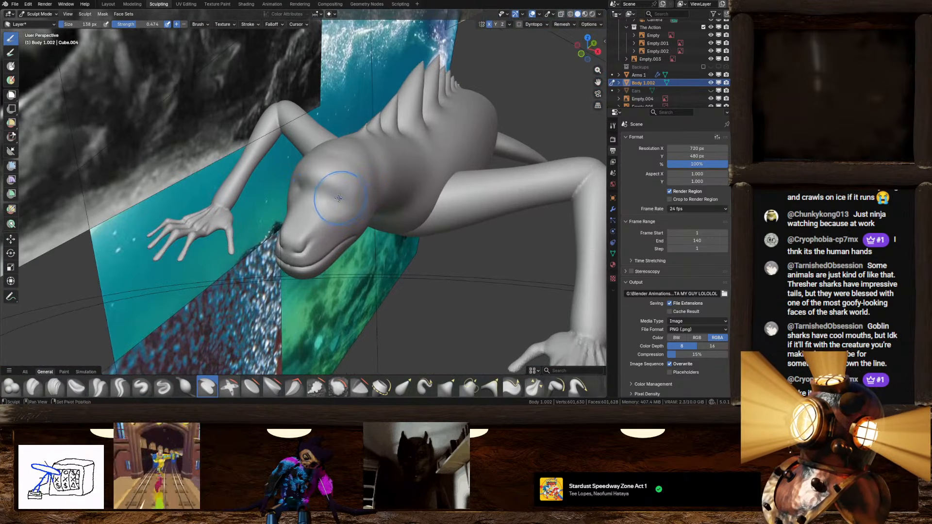
# Try a small mark at each eye position on the head with the Draw brush, and undo it
pyautogui.scroll(4, 339, 198)
pyautogui.moveTo(414, 217); pyautogui.dragTo(339, 206, button='middle')
pyautogui.scroll(1, 364, 204)
pyautogui.click(142, 387)
pyautogui.scroll(4, 276, 235)
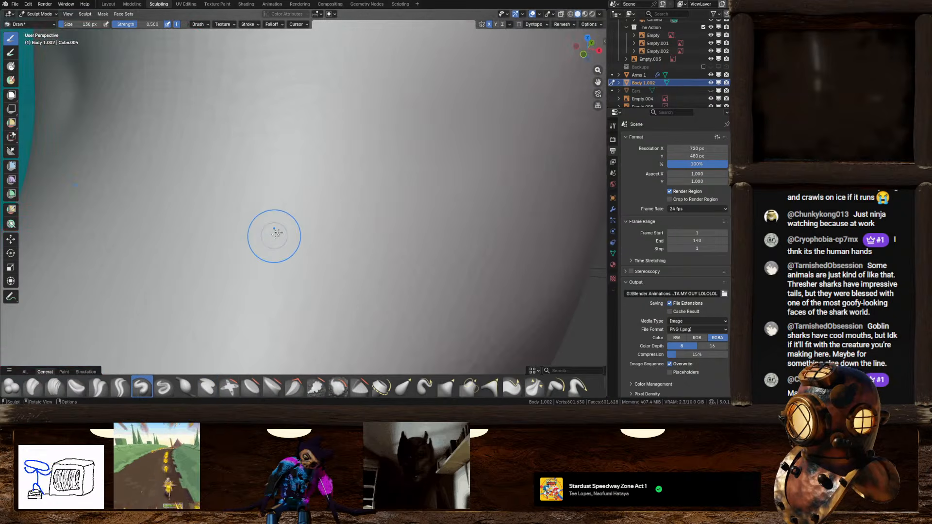
pyautogui.scroll(-5, 277, 234)
pyautogui.moveTo(316, 191); pyautogui.dragTo(336, 180)
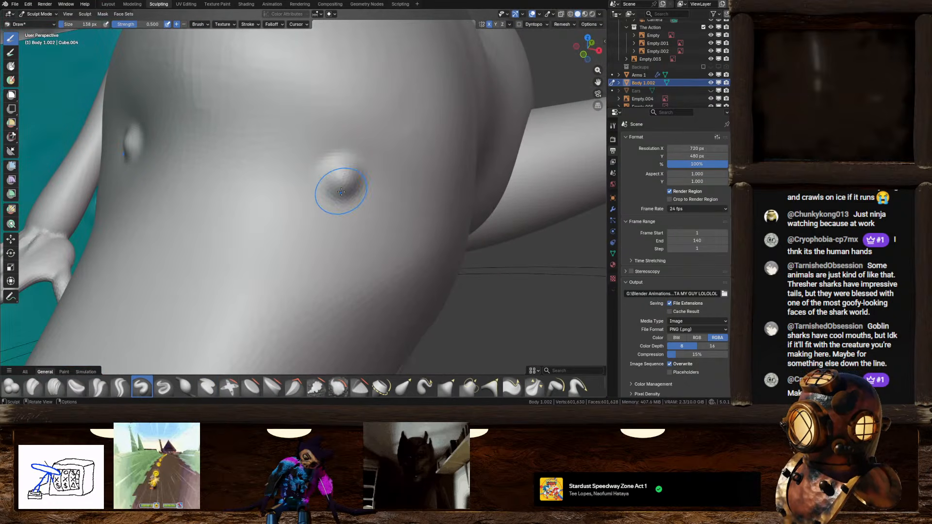
pyautogui.scroll(-5, 341, 191)
pyautogui.moveTo(341, 191)
pyautogui.mouseDown(button='middle')
pyautogui.moveTo(389, 189)
pyautogui.moveTo(333, 208)
pyautogui.mouseUp(button='middle')
pyautogui.hotkey('ctrl', 'z')
pyautogui.scroll(4, 334, 208)
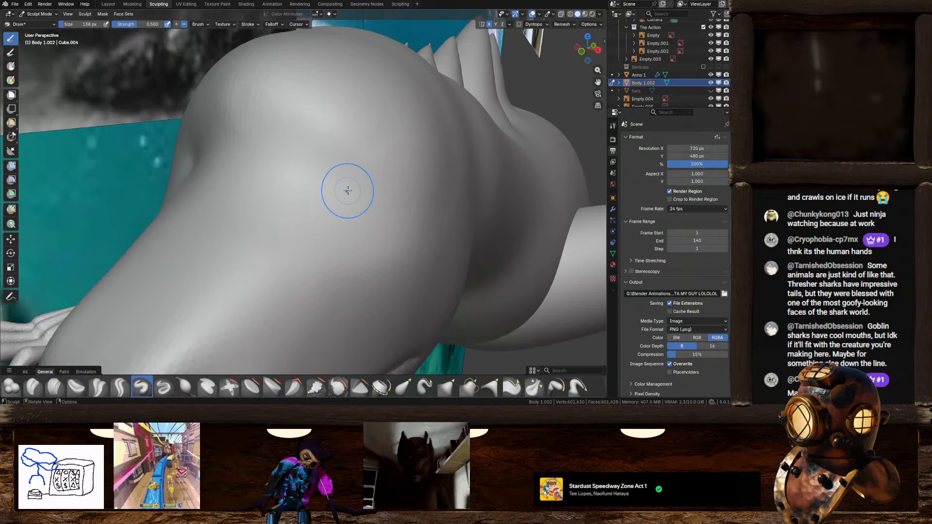
# Carve new eye hollows beneath the brow with the Draw brush, undoing an unwanted stroke
pyautogui.scroll(-1, 347, 191)
pyautogui.moveTo(318, 182); pyautogui.dragTo(322, 186)
pyautogui.scroll(-4, 336, 204)
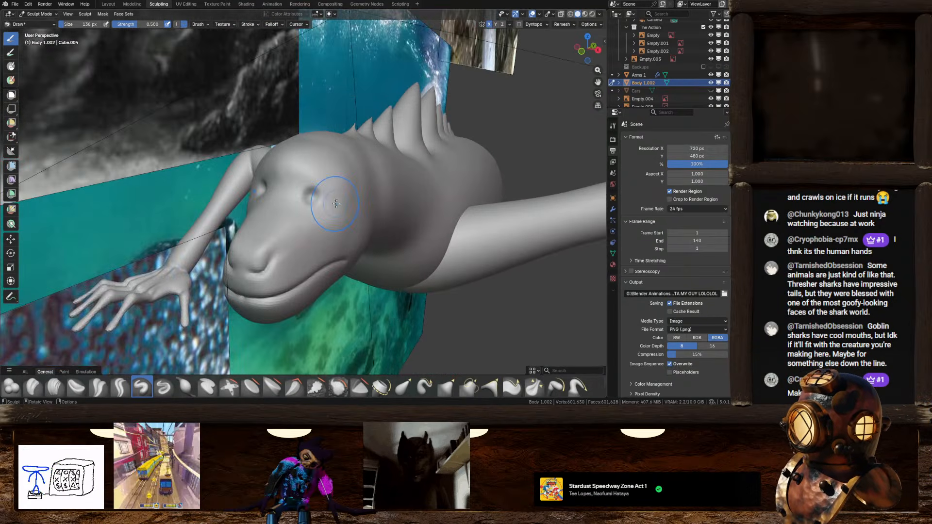
pyautogui.moveTo(336, 203)
pyautogui.mouseDown(button='middle')
pyautogui.moveTo(373, 205)
pyautogui.moveTo(329, 210)
pyautogui.mouseUp(button='middle')
pyautogui.scroll(4, 373, 205)
pyautogui.moveTo(328, 210); pyautogui.dragTo(312, 214)
pyautogui.scroll(-5, 324, 208)
pyautogui.moveTo(312, 214)
pyautogui.mouseDown(button='middle')
pyautogui.moveTo(364, 211)
pyautogui.moveTo(304, 208)
pyautogui.moveTo(303, 197)
pyautogui.moveTo(333, 208)
pyautogui.moveTo(354, 202)
pyautogui.moveTo(346, 187)
pyautogui.moveTo(330, 199)
pyautogui.moveTo(332, 218)
pyautogui.moveTo(349, 173)
pyautogui.moveTo(311, 207)
pyautogui.mouseUp(button='middle')
pyautogui.scroll(2, 305, 208)
pyautogui.hotkey('ctrl', 'z')
pyautogui.scroll(-2, 354, 202)
pyautogui.scroll(3, 345, 193)
pyautogui.moveTo(322, 157); pyautogui.dragTo(301, 255, button='middle')
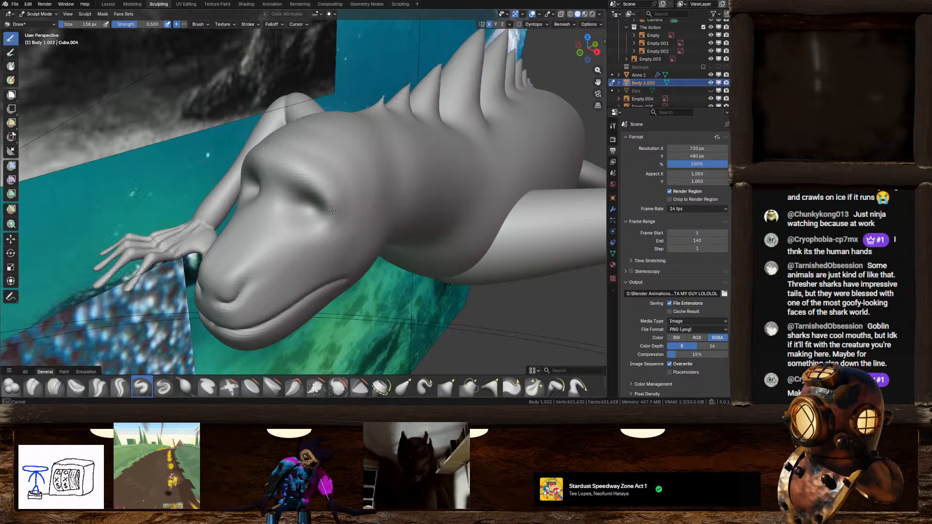
# Inspect the face from the front and side, and deepen the crease under each brow with the Draw brush
pyautogui.moveTo(331, 210); pyautogui.dragTo(327, 176, button='middle')
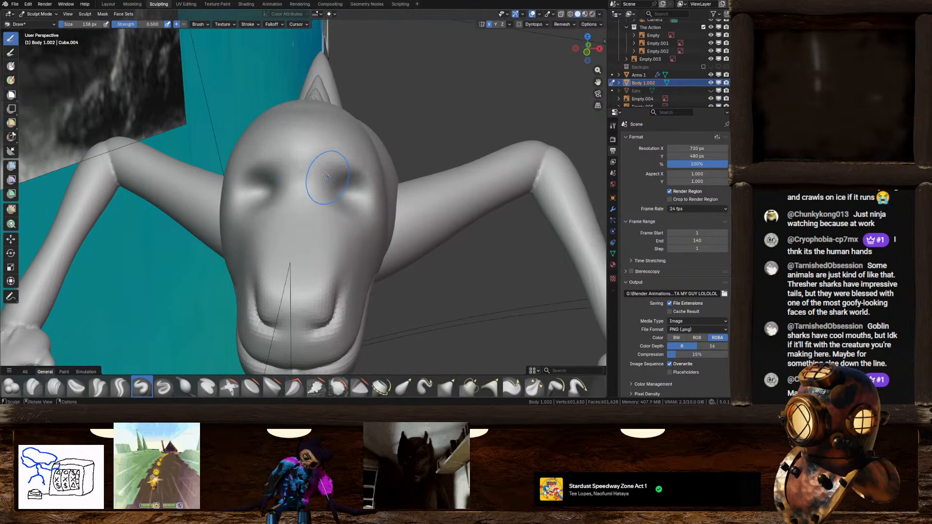
pyautogui.scroll(-3, 364, 184)
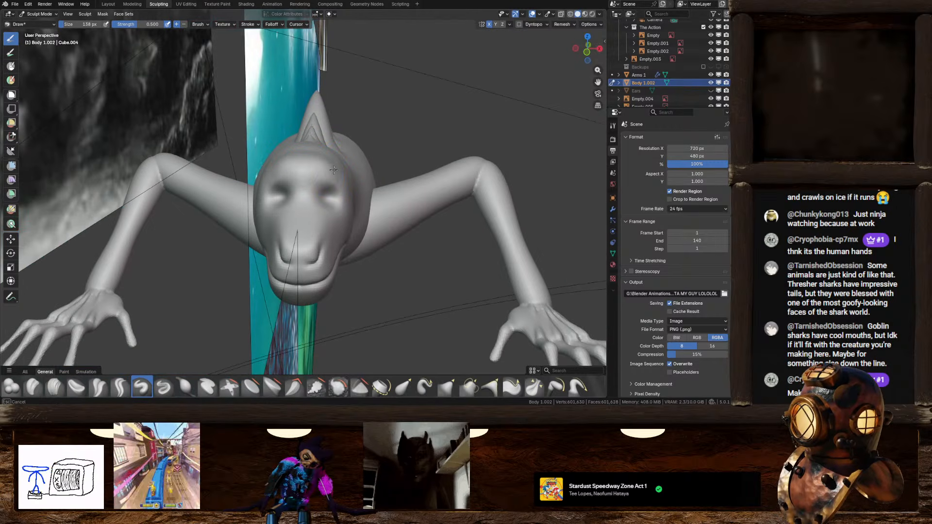
pyautogui.moveTo(343, 179)
pyautogui.mouseDown(button='middle')
pyautogui.moveTo(437, 182)
pyautogui.moveTo(272, 172)
pyautogui.moveTo(345, 186)
pyautogui.mouseUp(button='middle')
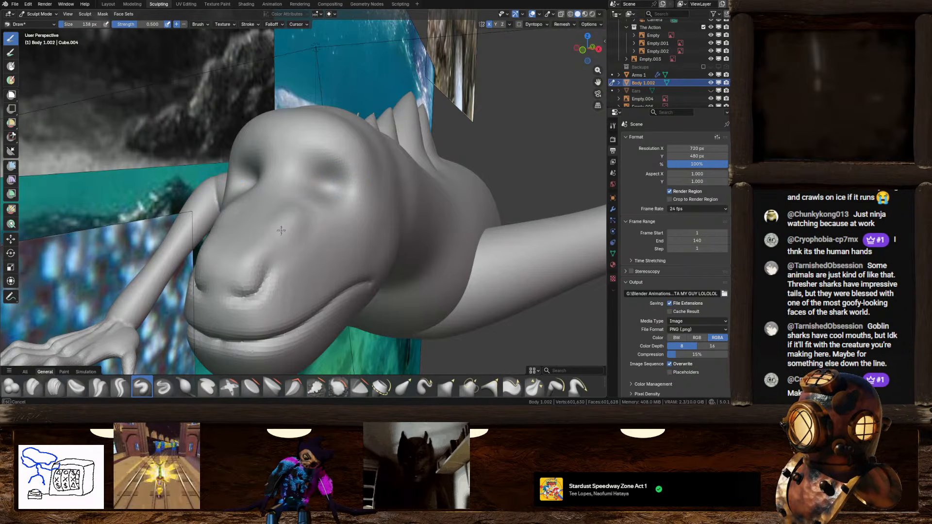
pyautogui.moveTo(274, 243)
pyautogui.mouseDown(button='middle')
pyautogui.moveTo(314, 242)
pyautogui.moveTo(313, 234)
pyautogui.mouseUp(button='middle')
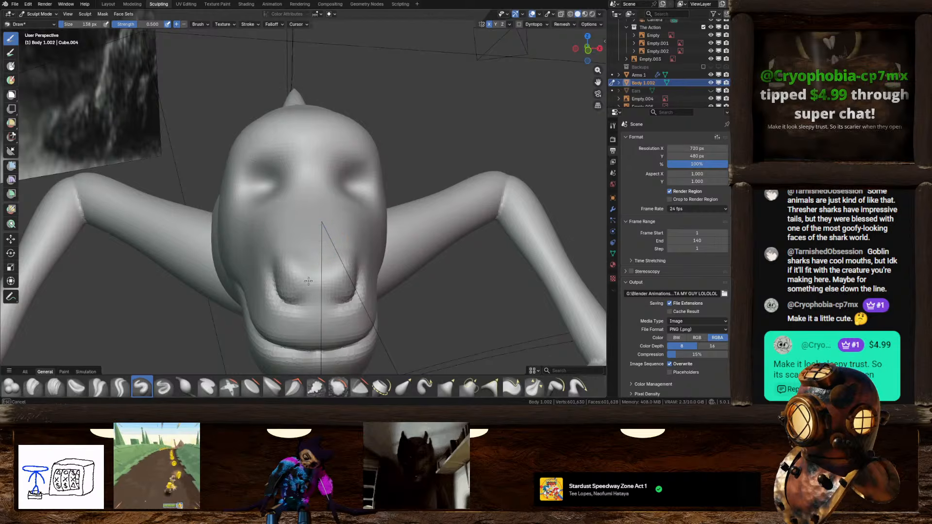
pyautogui.moveTo(291, 264)
pyautogui.mouseDown(button='middle')
pyautogui.moveTo(265, 211)
pyautogui.moveTo(254, 249)
pyautogui.moveTo(331, 200)
pyautogui.mouseUp(button='middle')
pyautogui.moveTo(303, 168); pyautogui.dragTo(360, 178)
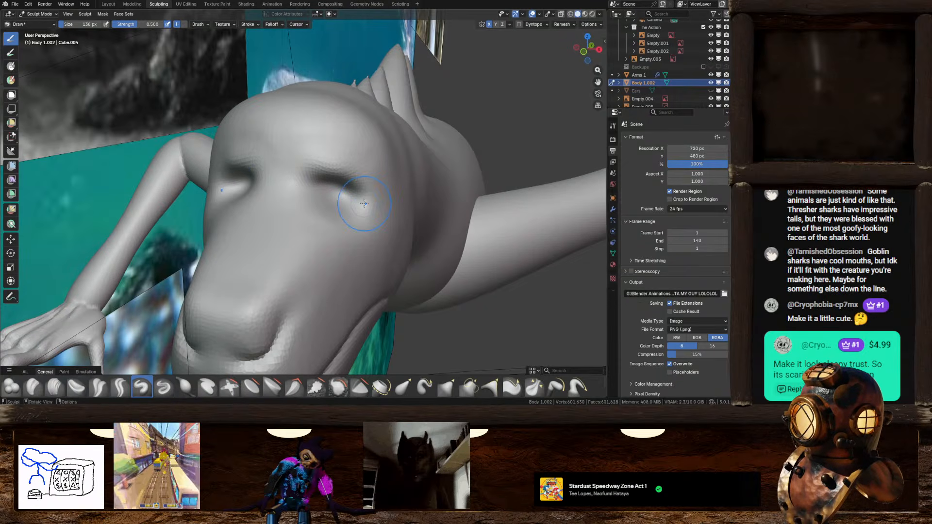
pyautogui.moveTo(364, 203)
pyautogui.mouseDown(button='middle')
pyautogui.moveTo(373, 191)
pyautogui.moveTo(325, 233)
pyautogui.mouseUp(button='middle')
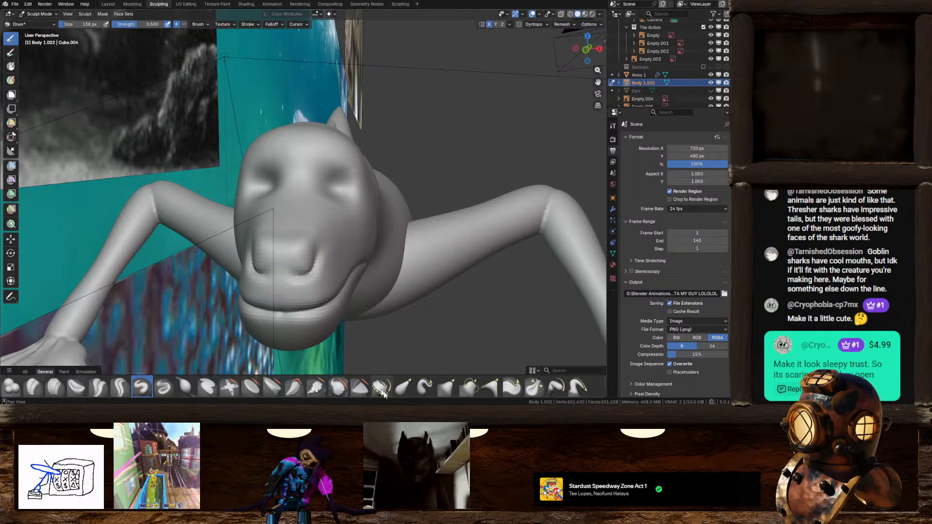
# Pull the brow down over the outer corner of each eye with the Elastic Grab brush, checking the head in right side view
pyautogui.click(406, 388)
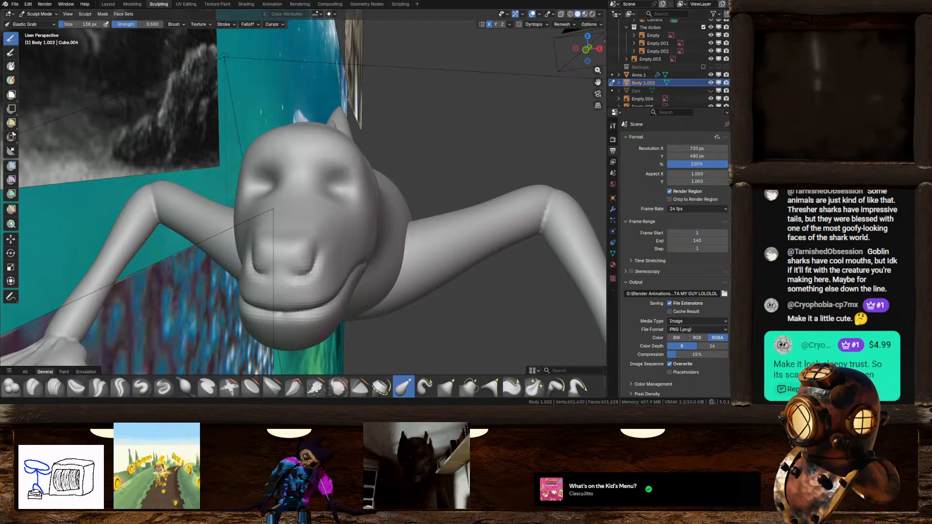
pyautogui.moveTo(470, 194); pyautogui.dragTo(345, 212, button='middle')
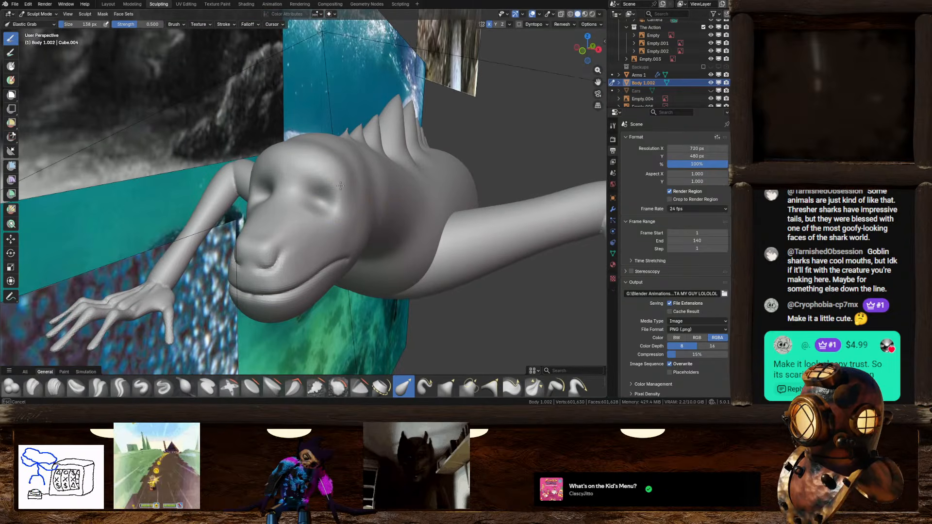
pyautogui.moveTo(338, 193); pyautogui.dragTo(338, 233)
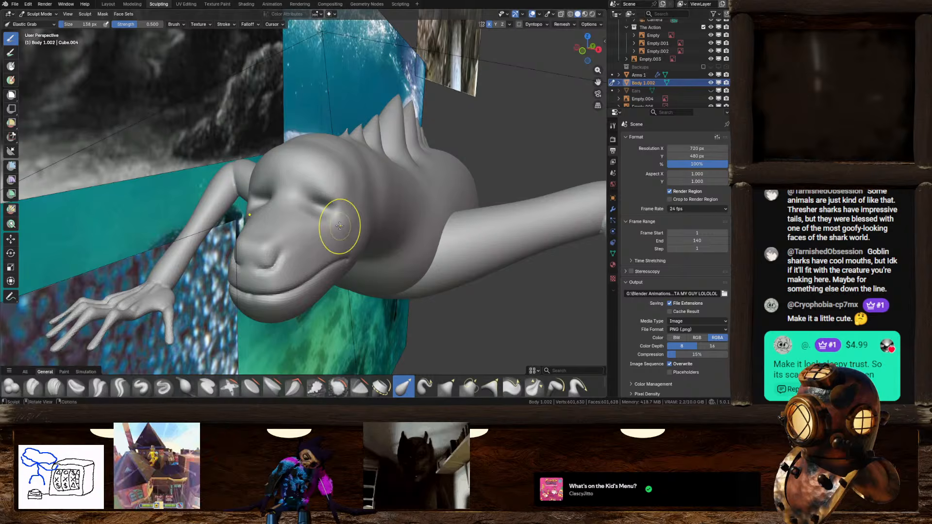
pyautogui.moveTo(339, 226); pyautogui.dragTo(451, 181, button='middle')
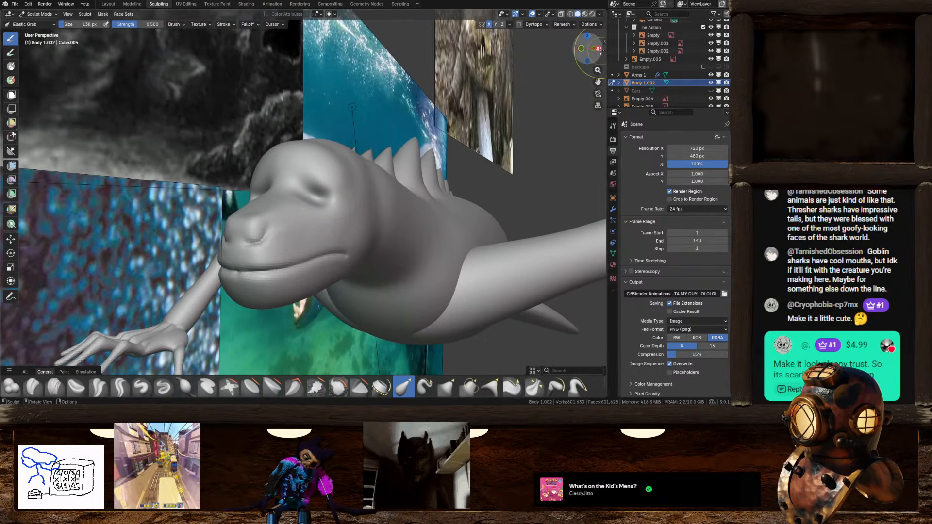
pyautogui.click(598, 49)
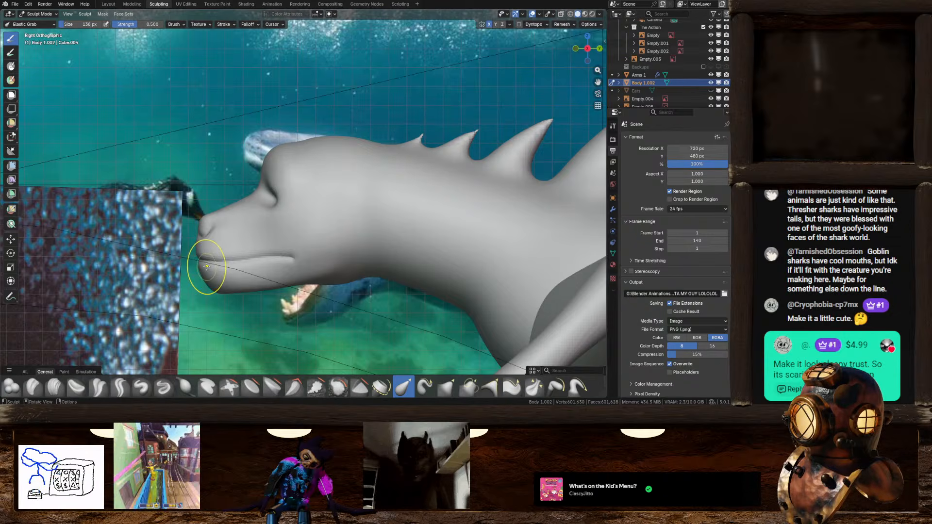
pyautogui.moveTo(219, 270)
pyautogui.mouseDown(button='middle')
pyautogui.moveTo(335, 265)
pyautogui.moveTo(320, 250)
pyautogui.mouseUp(button='middle')
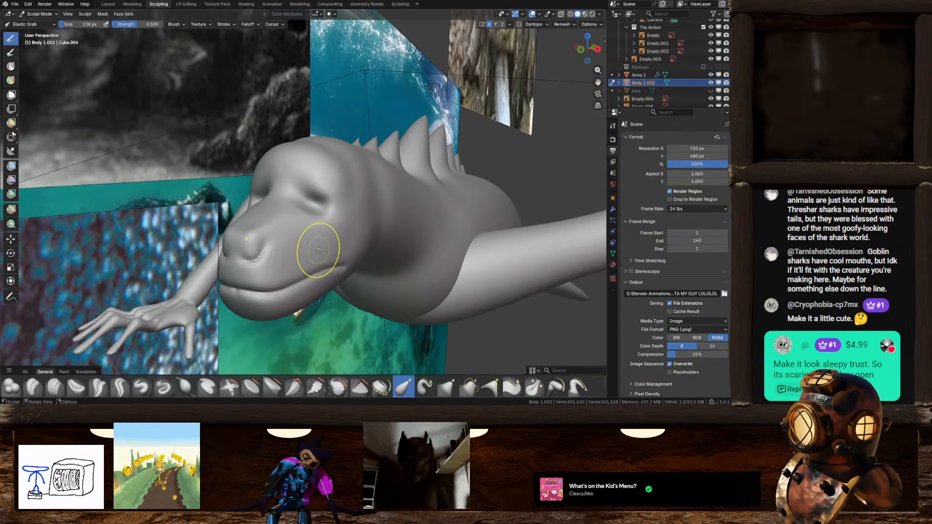
pyautogui.click(598, 49)
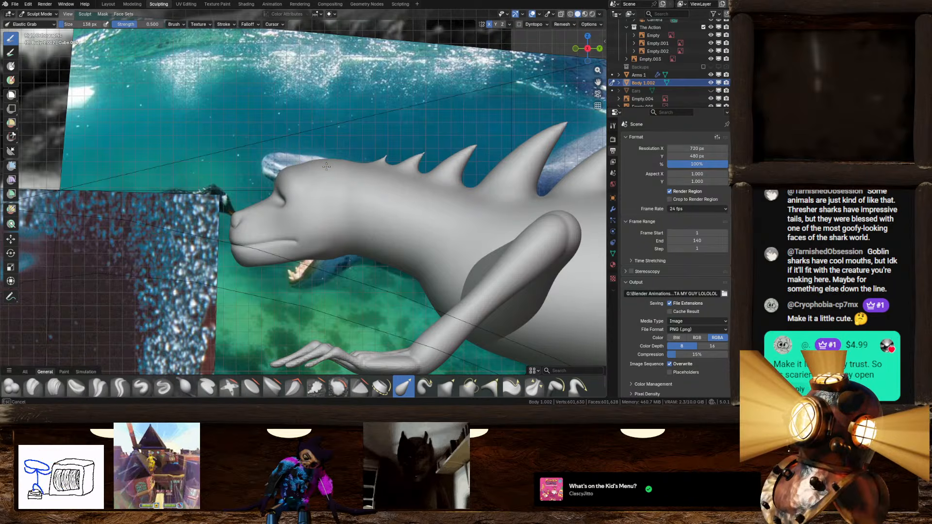
pyautogui.moveTo(323, 165)
pyautogui.mouseDown(button='middle')
pyautogui.moveTo(281, 194)
pyautogui.moveTo(354, 198)
pyautogui.moveTo(327, 207)
pyautogui.moveTo(308, 229)
pyautogui.mouseUp(button='middle')
# Sculpt rounded eyeballs inside the sockets and deepen the creases around them with the Draw brush
pyautogui.click(142, 388)
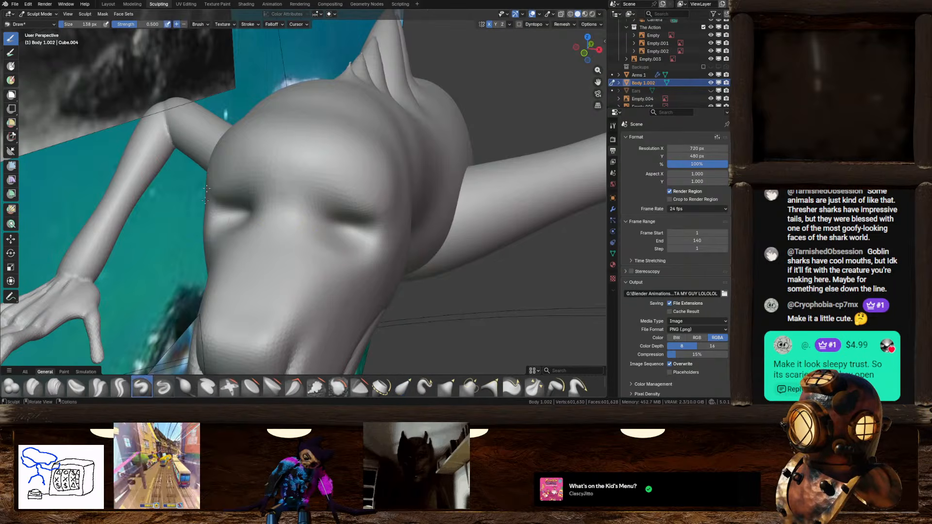
pyautogui.moveTo(251, 112); pyautogui.dragTo(279, 198, button='middle')
pyautogui.scroll(5, 279, 198)
pyautogui.moveTo(340, 212); pyautogui.dragTo(303, 217, button='middle')
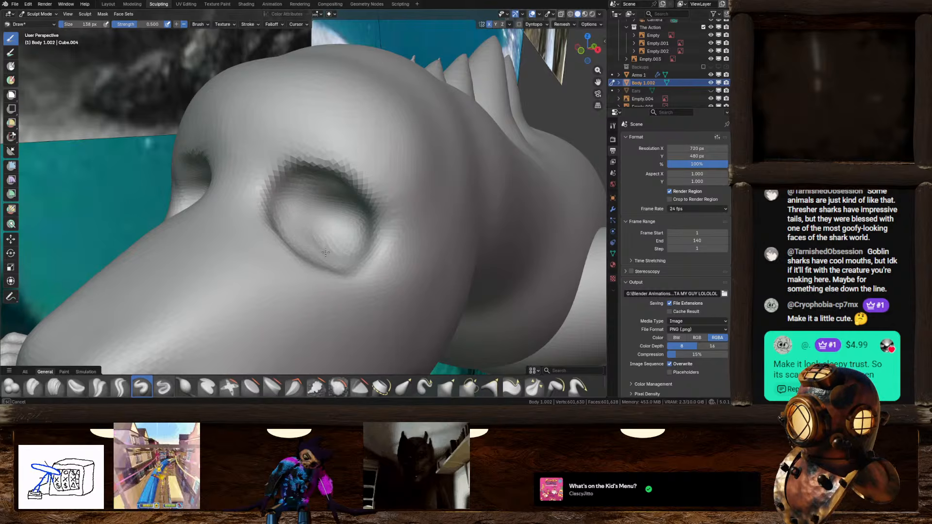
pyautogui.scroll(-4, 325, 252)
pyautogui.moveTo(326, 252)
pyautogui.mouseDown(button='middle')
pyautogui.moveTo(398, 225)
pyautogui.moveTo(335, 239)
pyautogui.moveTo(294, 203)
pyautogui.mouseUp(button='middle')
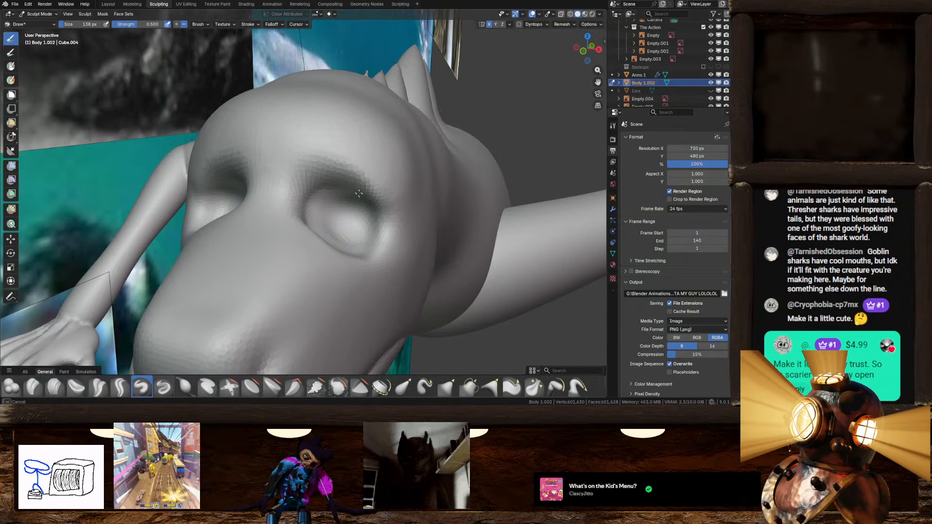
pyautogui.moveTo(357, 218); pyautogui.dragTo(273, 227, button='middle')
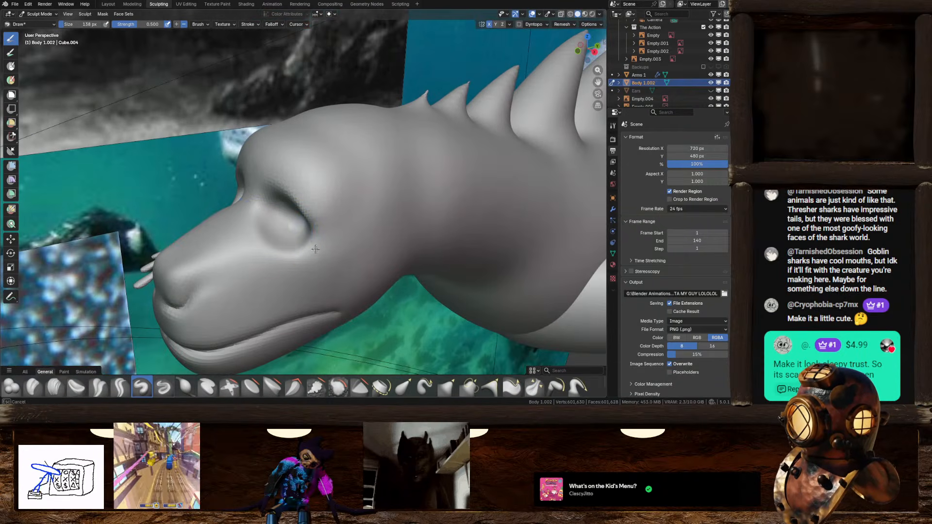
pyautogui.moveTo(315, 249); pyautogui.dragTo(136, 353, button='middle')
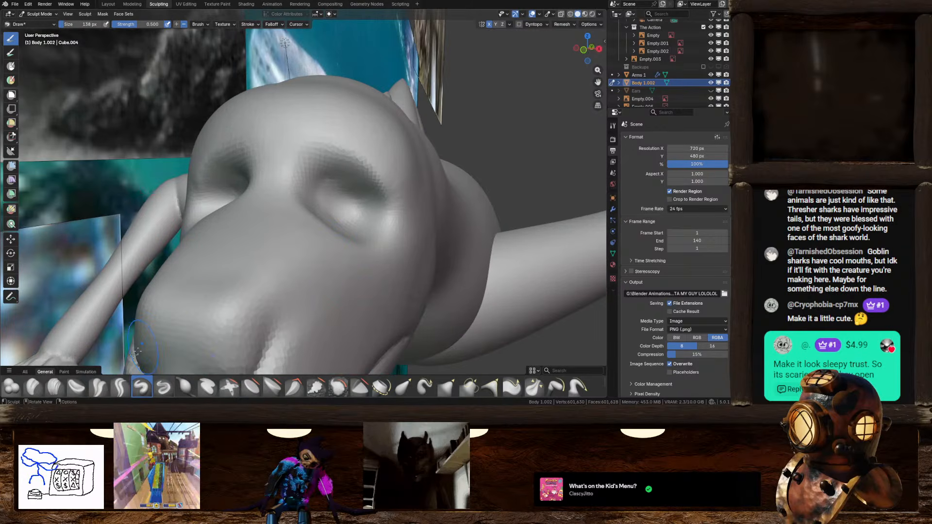
pyautogui.moveTo(377, 284); pyautogui.dragTo(142, 96, button='middle')
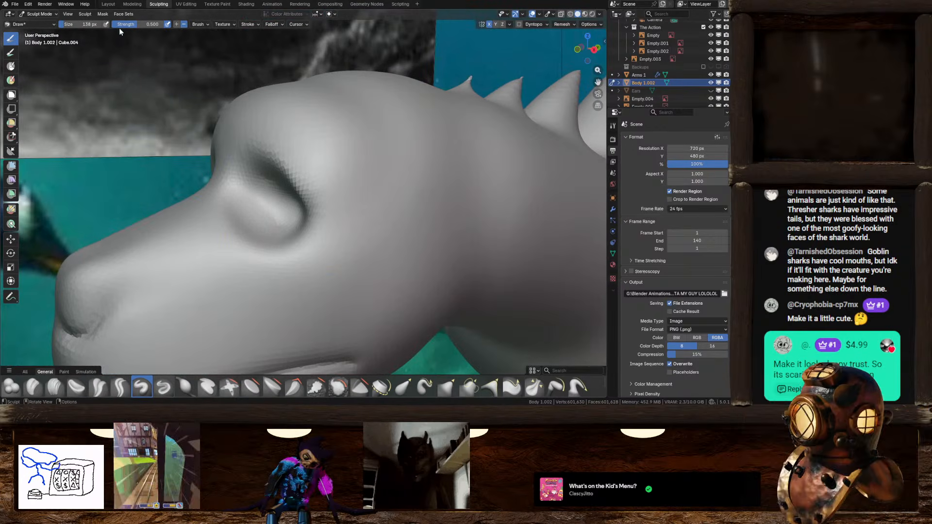
pyautogui.moveTo(176, 66); pyautogui.dragTo(313, 185, button='middle')
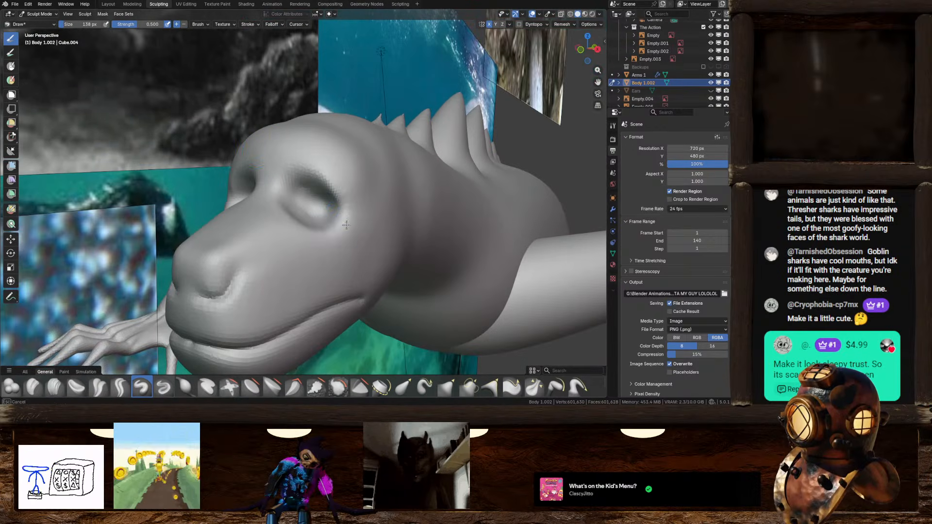
pyautogui.moveTo(294, 231); pyautogui.dragTo(313, 236, button='middle')
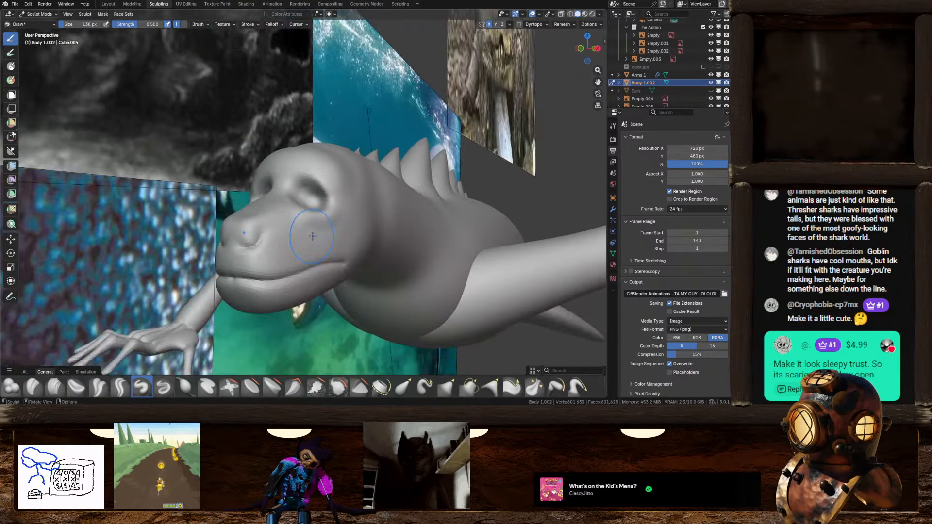
pyautogui.moveTo(289, 204); pyautogui.dragTo(338, 261, button='middle')
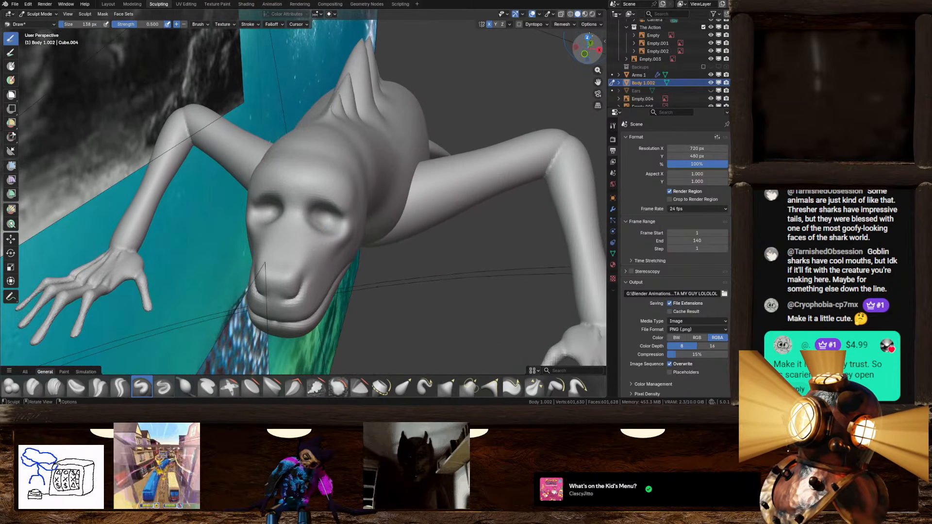
# Narrow the tip of the snout in top view with the Grab 2D and Elastic Grab brushes
pyautogui.click(588, 37)
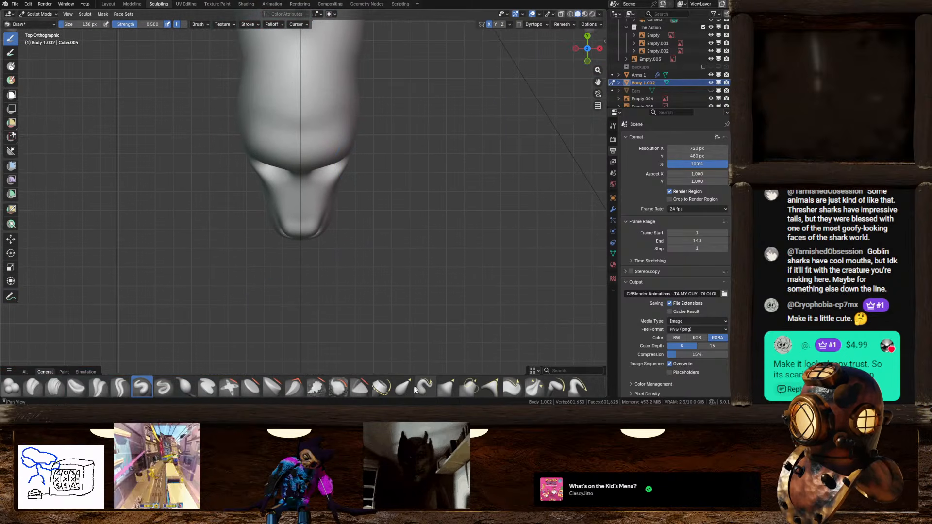
pyautogui.click(463, 385)
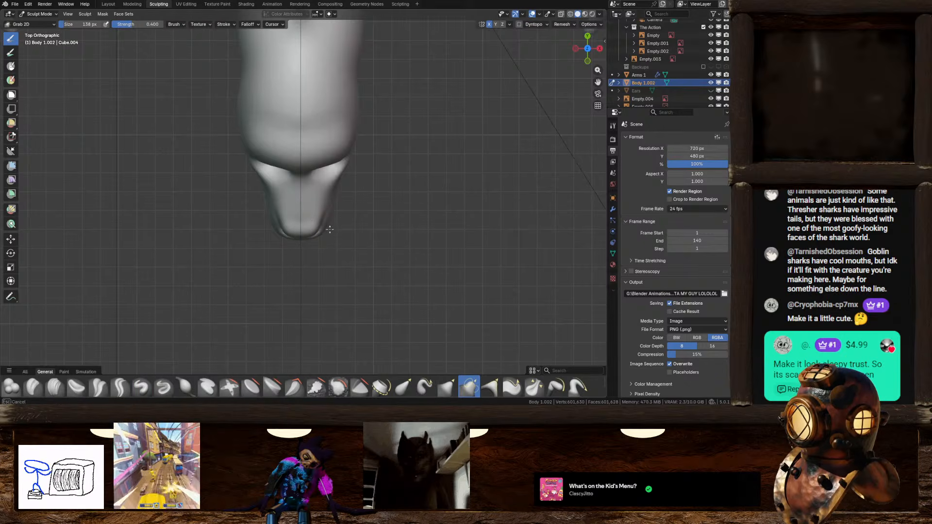
pyautogui.keyDown('ctrl'); pyautogui.moveTo(332, 220); pyautogui.dragTo(334, 232, button='middle'); pyautogui.keyUp('ctrl')
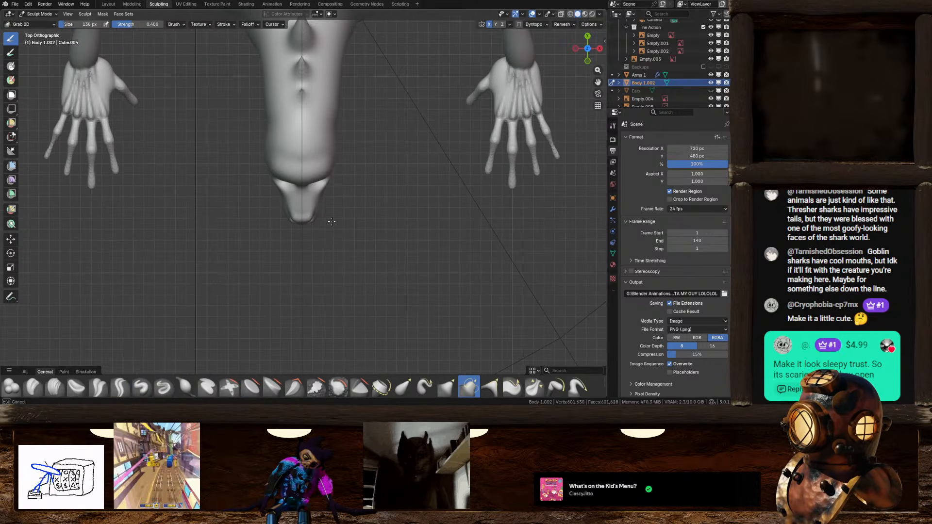
pyautogui.moveTo(308, 224); pyautogui.dragTo(309, 223)
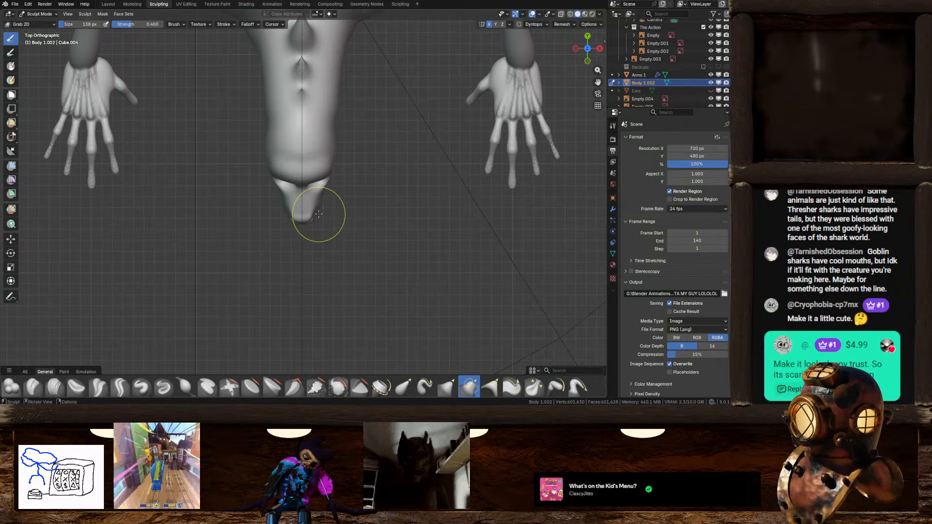
pyautogui.moveTo(326, 232); pyautogui.dragTo(323, 150, button='middle')
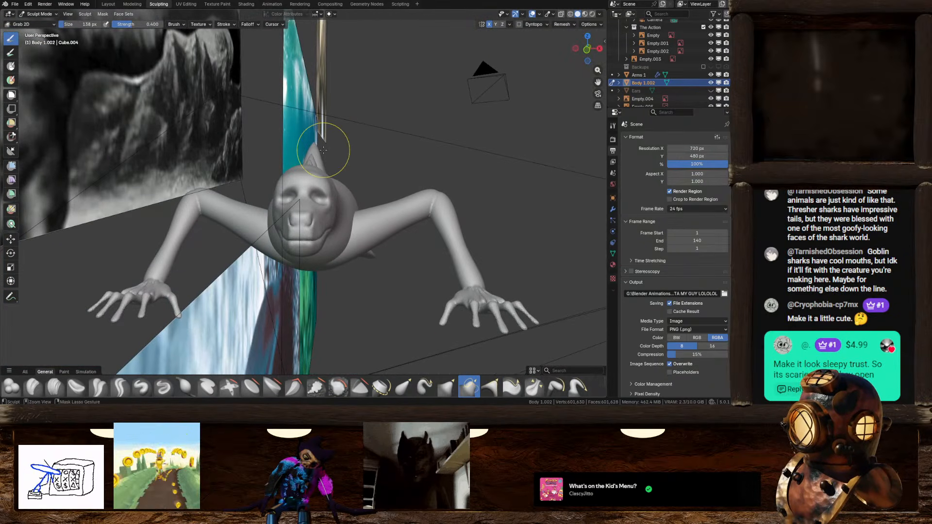
pyautogui.click(403, 387)
pyautogui.click(588, 36)
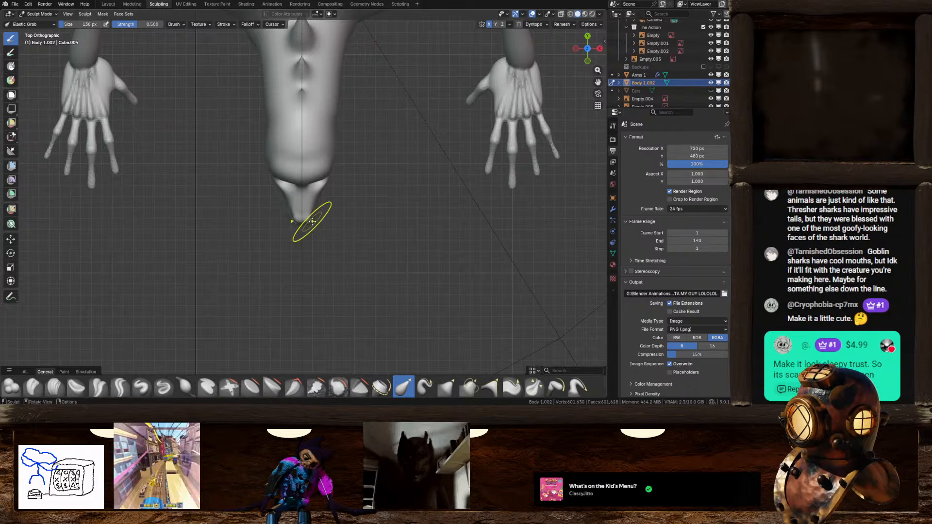
pyautogui.moveTo(312, 226); pyautogui.dragTo(529, 107, button='middle')
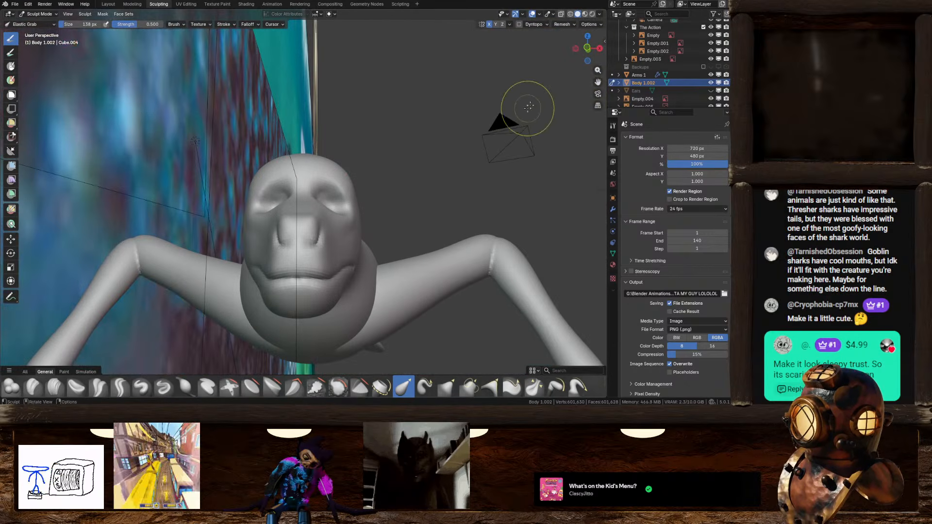
# Reshape the underside of the chin in right side view with the Elastic Grab brush
pyautogui.click(600, 49)
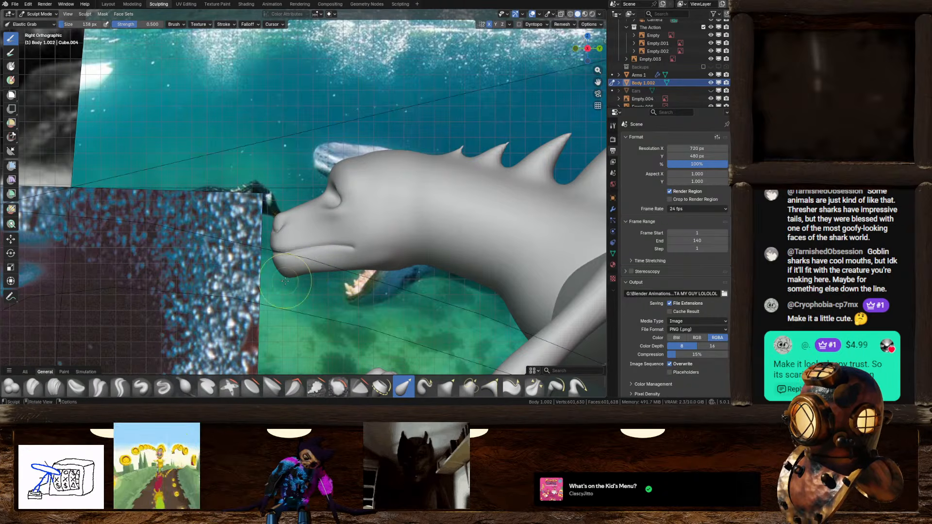
pyautogui.moveTo(297, 277); pyautogui.dragTo(297, 282)
pyautogui.moveTo(308, 282); pyautogui.dragTo(437, 268, button='middle')
# Define the creases around the nostrils and the eye sockets with the Crease Polish brush
pyautogui.scroll(2, 369, 277)
pyautogui.moveTo(368, 276); pyautogui.dragTo(314, 264, button='middle')
pyautogui.scroll(2, 325, 293)
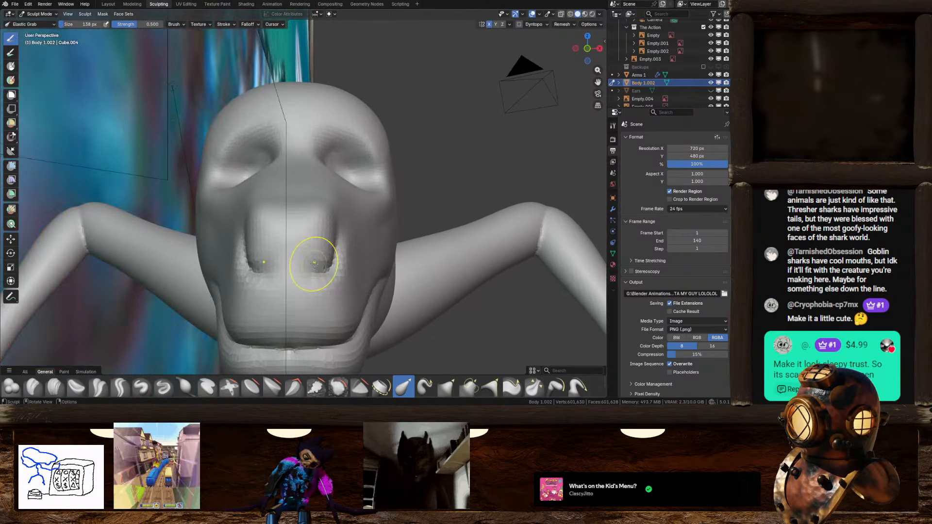
pyautogui.click(98, 387)
pyautogui.moveTo(252, 311); pyautogui.dragTo(267, 322, button='middle')
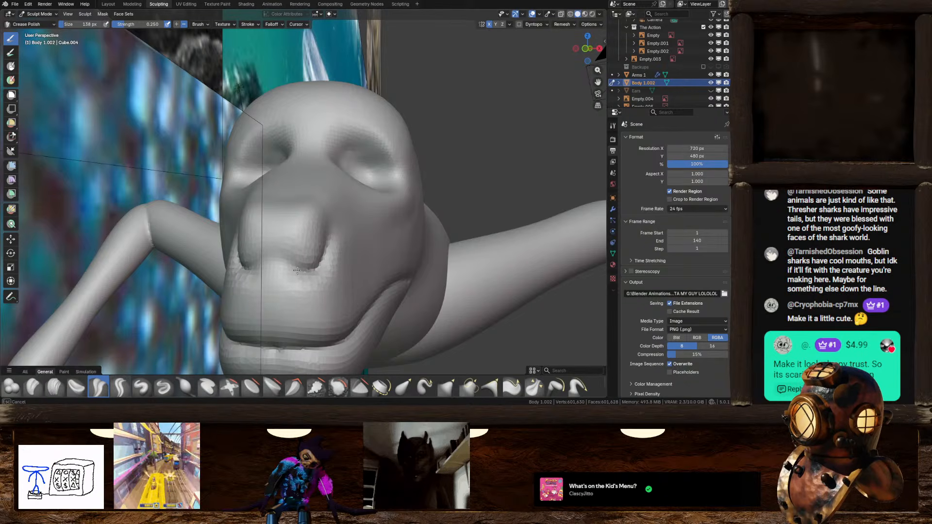
pyautogui.moveTo(273, 262); pyautogui.dragTo(357, 263, button='middle')
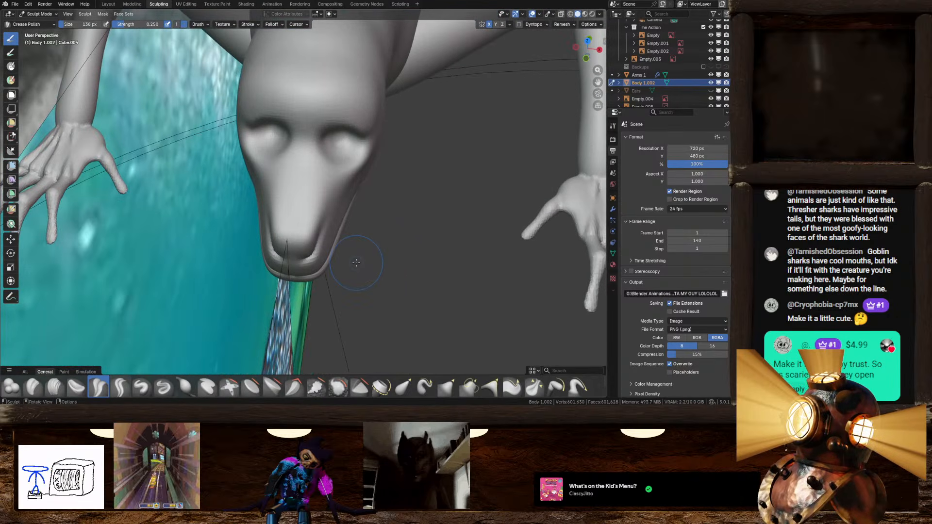
pyautogui.moveTo(356, 263); pyautogui.dragTo(286, 153, button='middle')
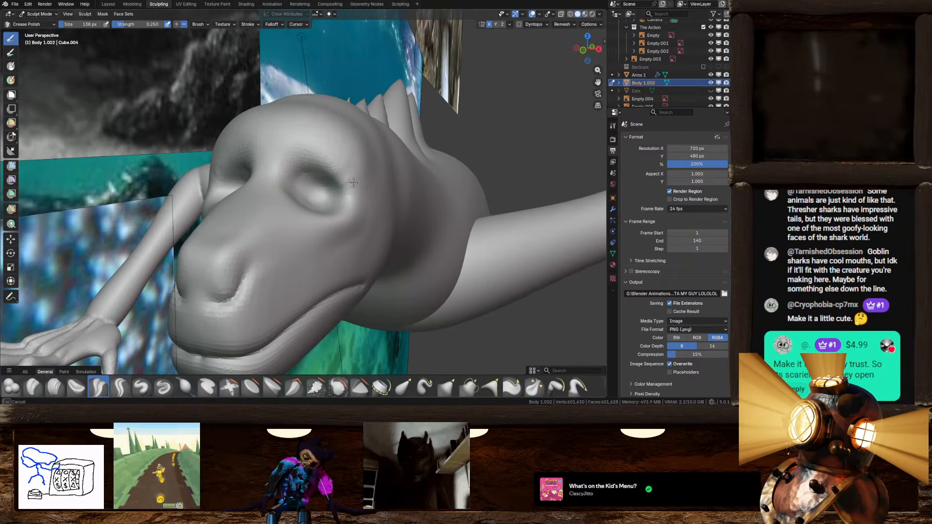
pyautogui.moveTo(342, 175); pyautogui.dragTo(324, 179, button='middle')
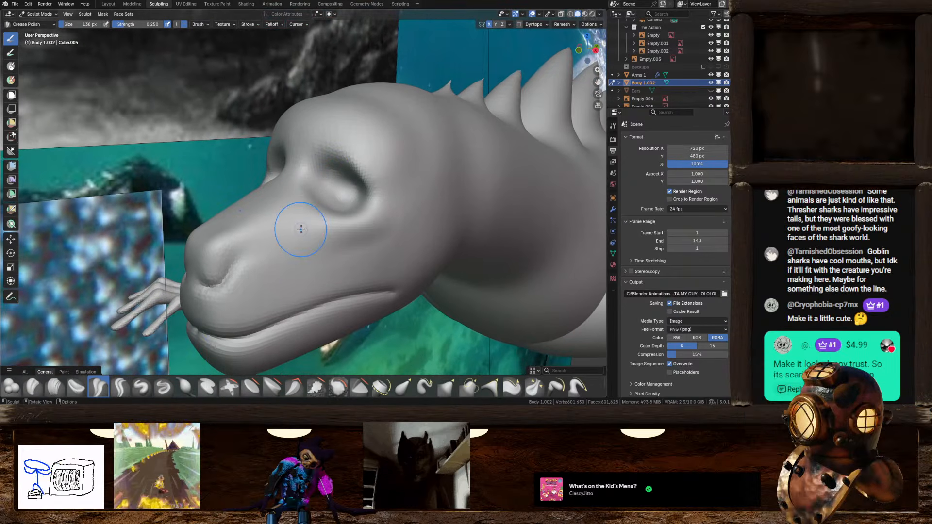
# Try to carve a second crease below the mouth line for the lower lip with the Crease Sharp brush
pyautogui.moveTo(160, 284); pyautogui.dragTo(217, 238, button='middle')
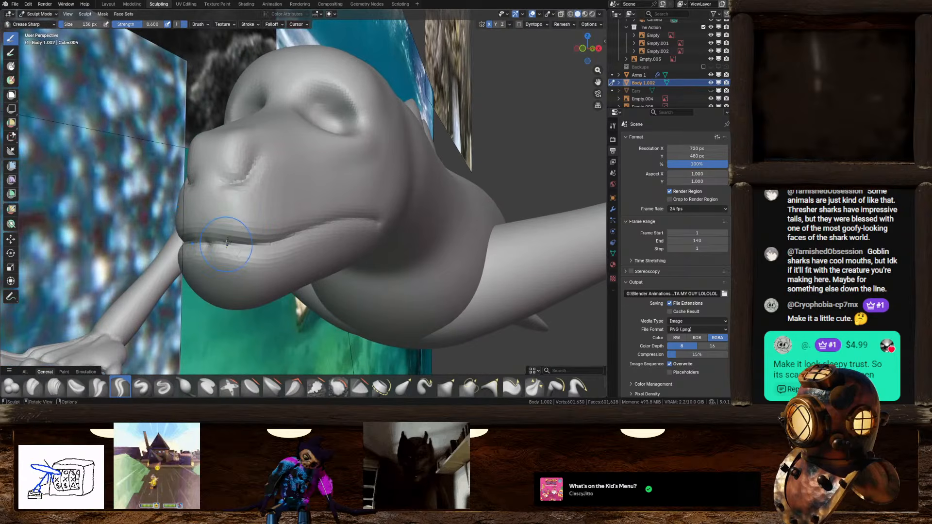
pyautogui.moveTo(232, 270); pyautogui.dragTo(206, 279, button='middle')
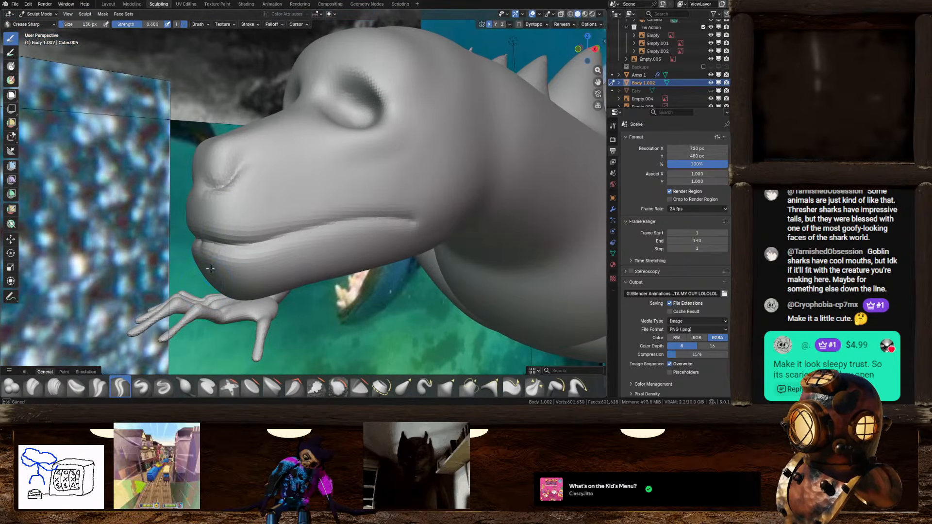
pyautogui.moveTo(211, 268); pyautogui.dragTo(379, 230)
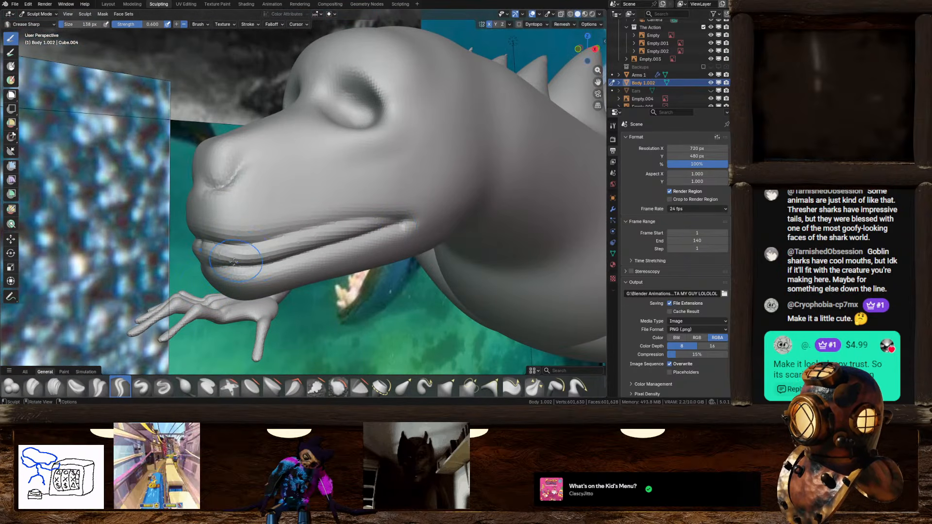
pyautogui.moveTo(189, 267)
pyautogui.mouseDown(button='middle')
pyautogui.moveTo(213, 240)
pyautogui.moveTo(321, 238)
pyautogui.moveTo(235, 241)
pyautogui.mouseUp(button='middle')
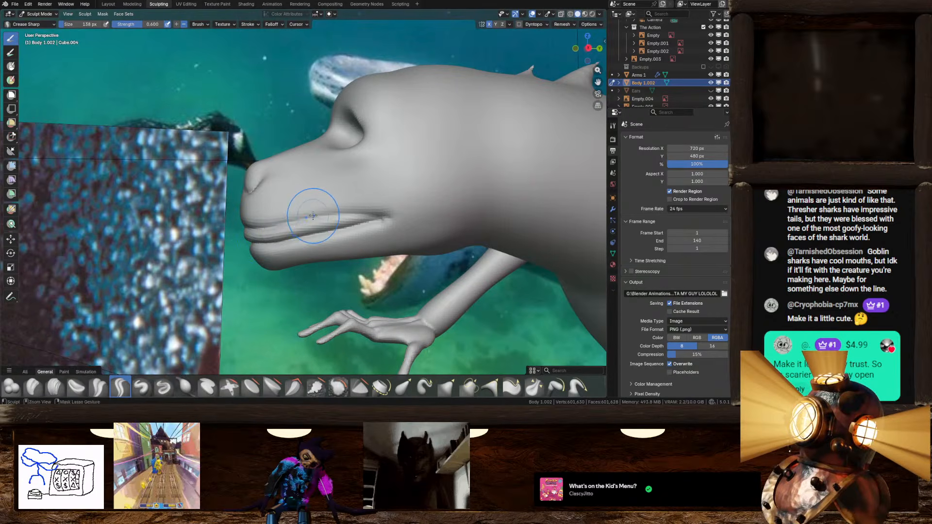
pyautogui.hotkey('ctrl', 'z')
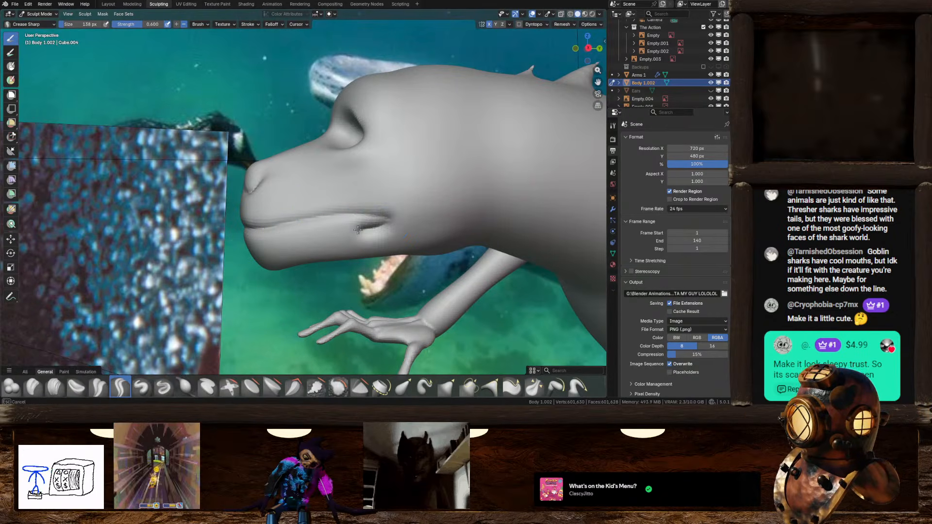
pyautogui.moveTo(358, 230); pyautogui.dragTo(299, 227)
pyautogui.moveTo(263, 233); pyautogui.dragTo(340, 223, button='middle')
pyautogui.hotkey('ctrl', 'z')
pyautogui.hotkey('ctrl', 'z')
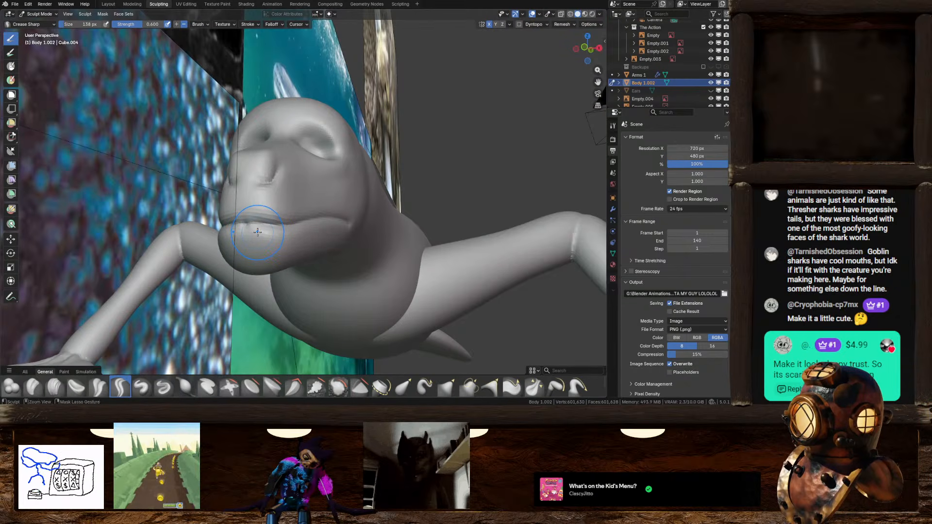
# Carve a crease below the mouth line from the mouth corner to the front of the jaw with the Crease Sharp brush
pyautogui.moveTo(257, 233); pyautogui.dragTo(288, 230, button='middle')
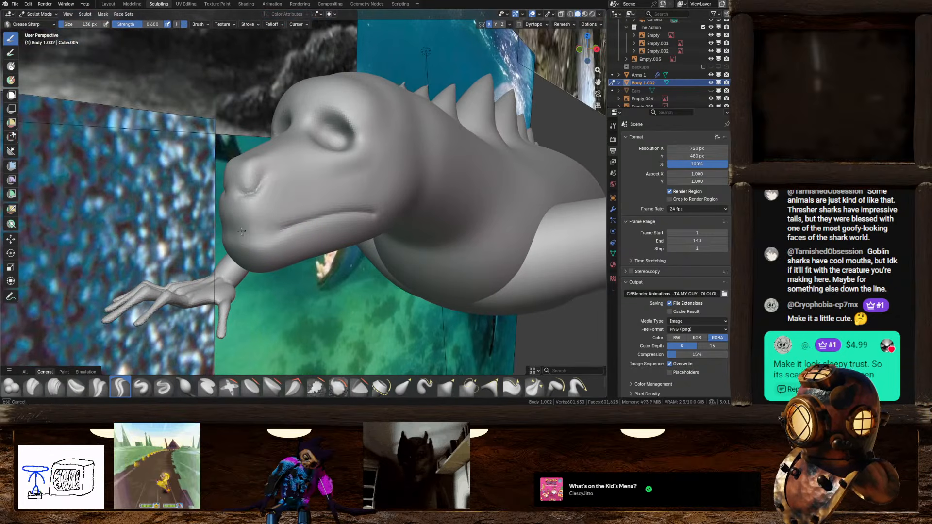
pyautogui.moveTo(265, 234); pyautogui.dragTo(233, 214, button='middle')
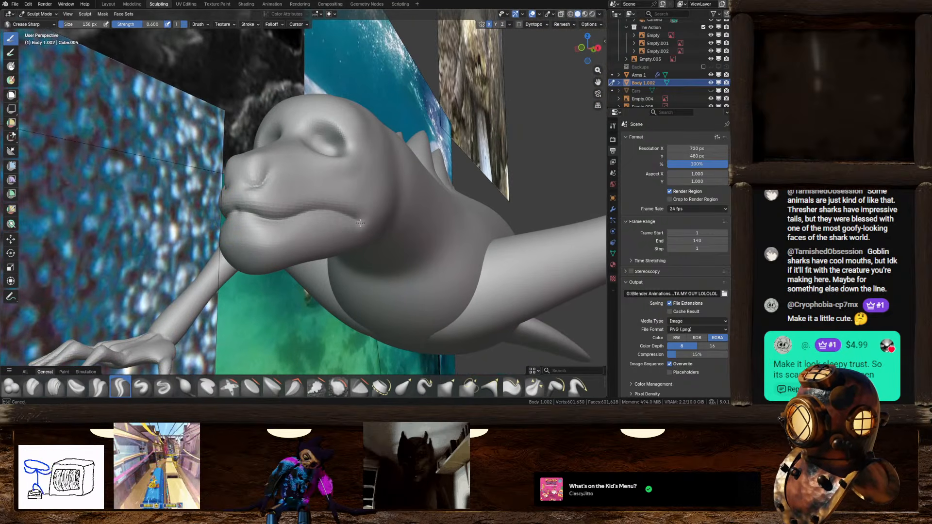
pyautogui.moveTo(288, 239); pyautogui.dragTo(236, 242)
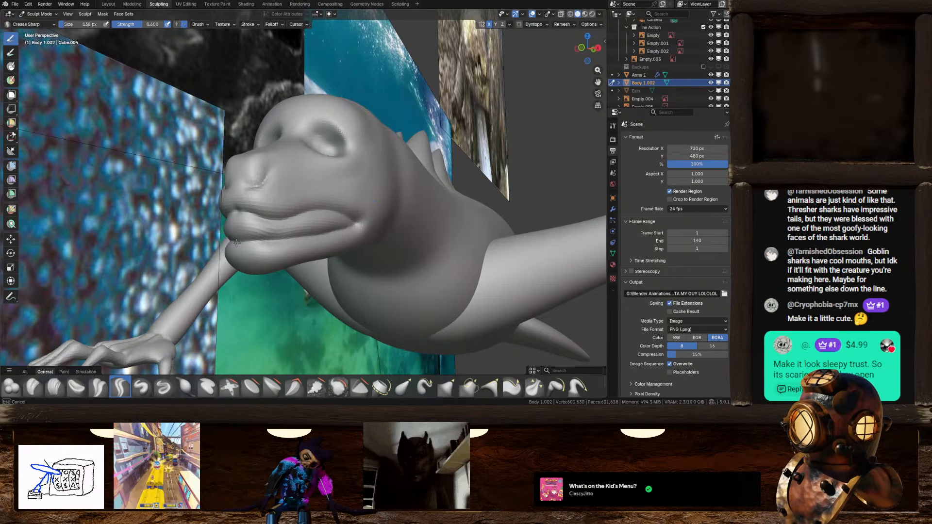
pyautogui.moveTo(238, 248)
pyautogui.mouseDown(button='middle')
pyautogui.moveTo(298, 250)
pyautogui.moveTo(413, 228)
pyautogui.mouseUp(button='middle')
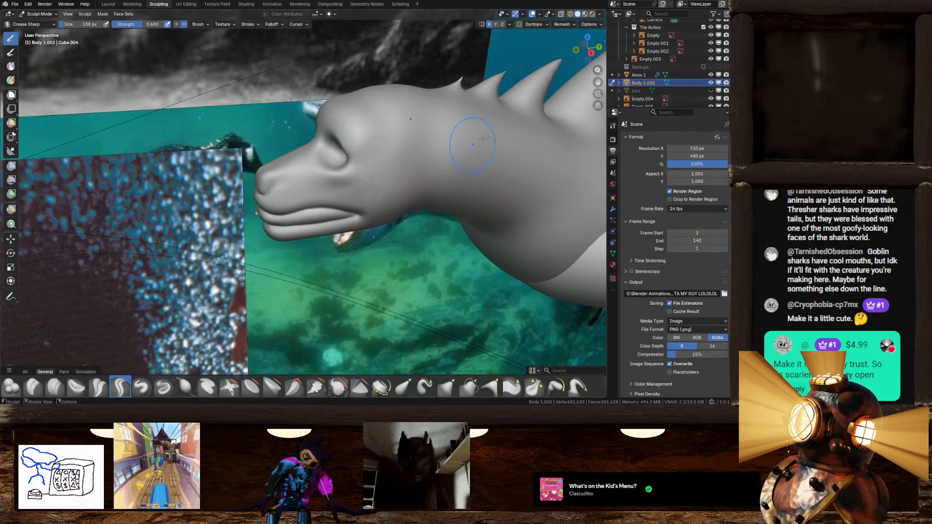
# Arch the mouth line upward with the Elastic Grab brush in right side view and compare the head with the reference photos
pyautogui.click(590, 52)
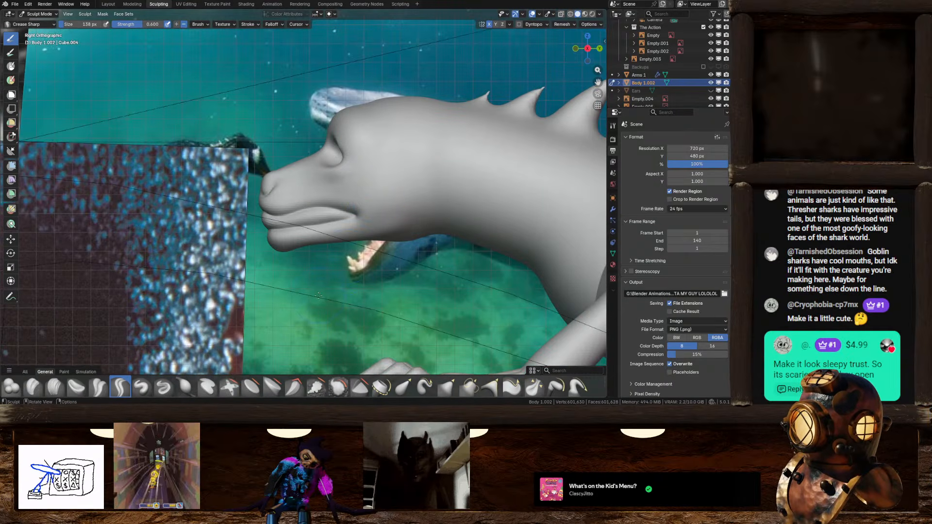
pyautogui.click(402, 385)
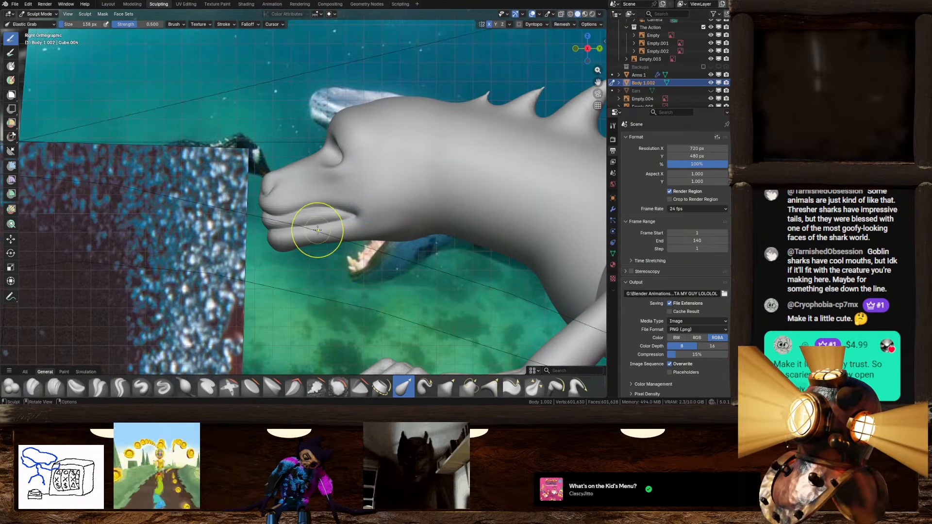
pyautogui.moveTo(317, 229); pyautogui.dragTo(314, 214)
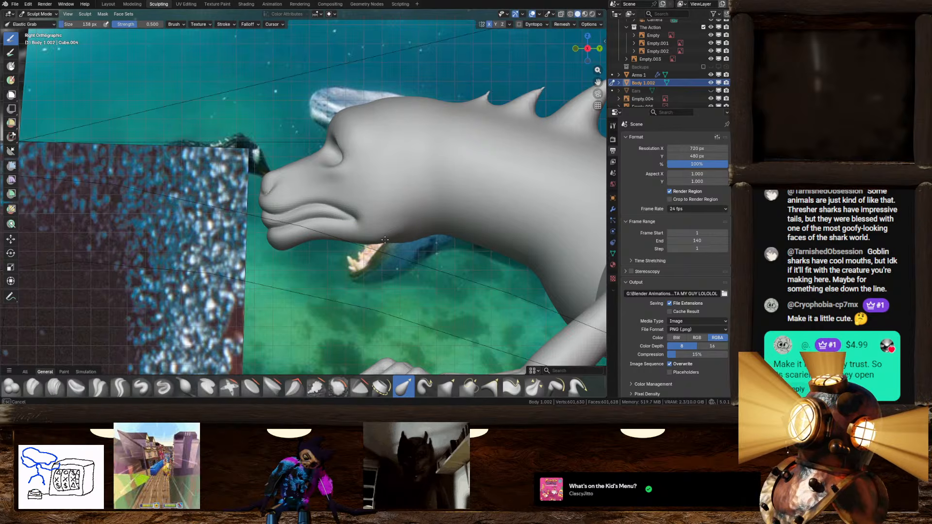
pyautogui.moveTo(385, 239)
pyautogui.mouseDown(button='middle')
pyautogui.moveTo(479, 247)
pyautogui.moveTo(537, 80)
pyautogui.mouseUp(button='middle')
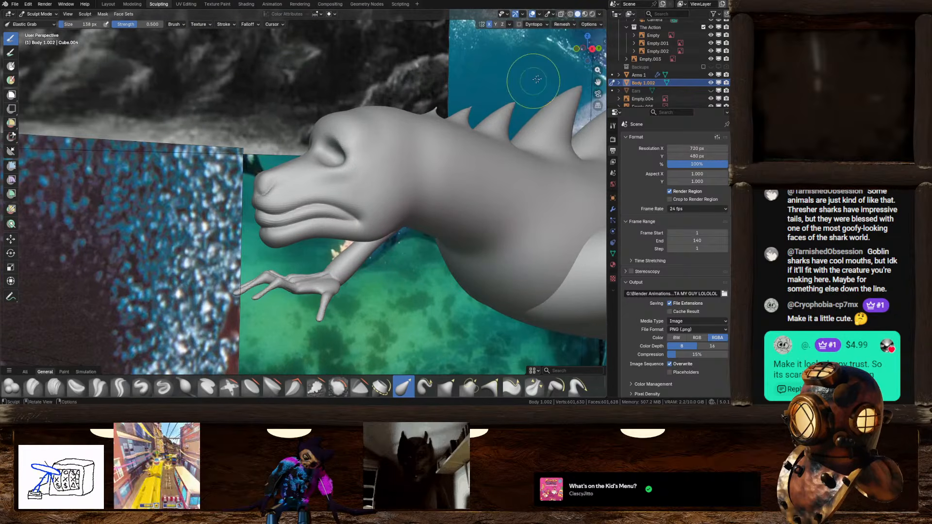
pyautogui.click(592, 49)
pyautogui.scroll(-3, 331, 218)
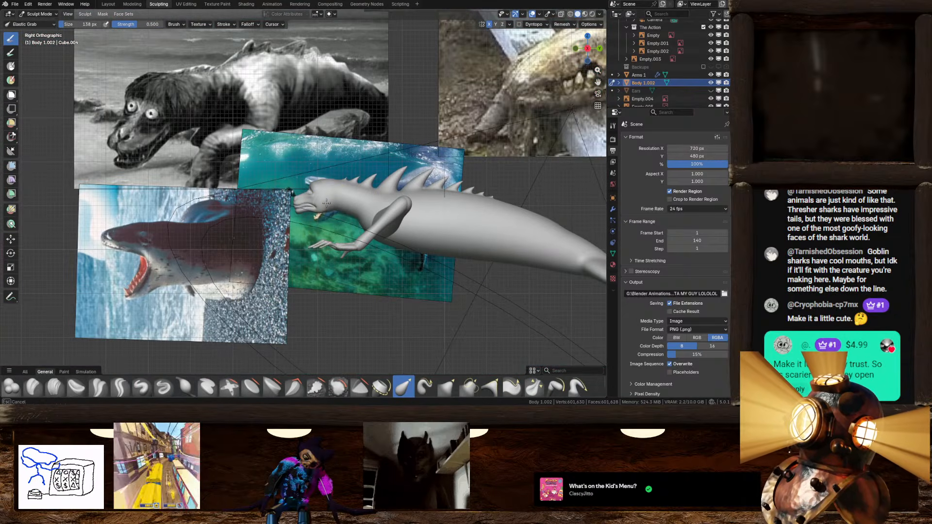
# Try to carve tooth shapes into the band between the two mouth creases with the Draw Sharp brush
pyautogui.scroll(3, 327, 197)
pyautogui.moveTo(326, 197); pyautogui.dragTo(340, 233, button='middle')
pyautogui.scroll(3, 339, 233)
pyautogui.scroll(3, 276, 238)
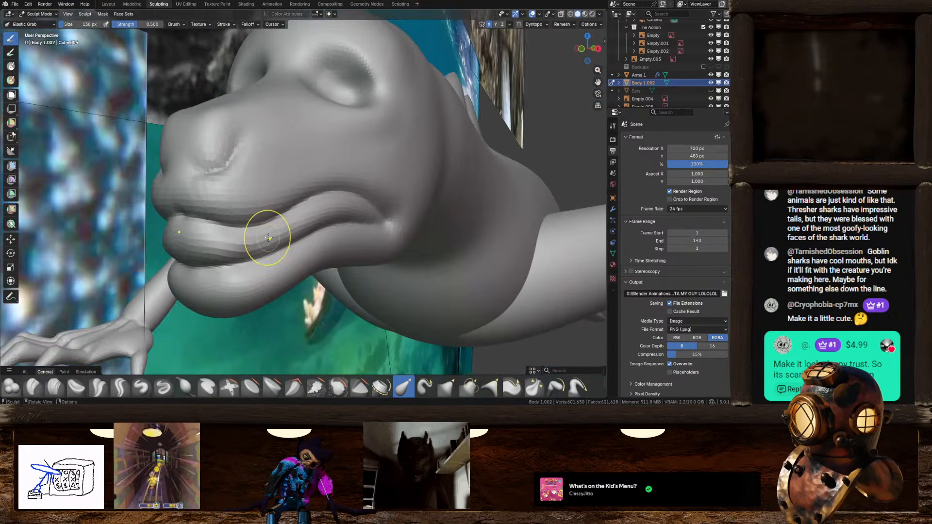
pyautogui.moveTo(228, 239); pyautogui.dragTo(272, 223, button='middle')
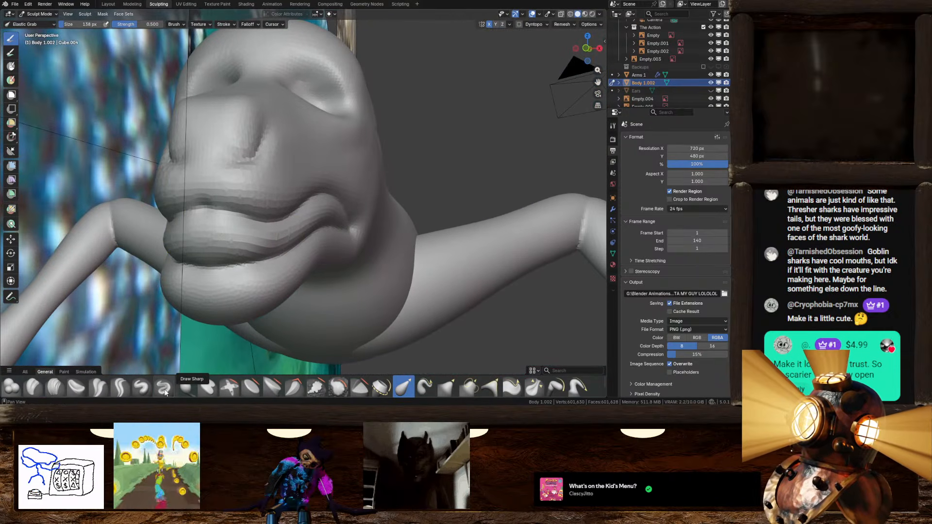
pyautogui.click(164, 389)
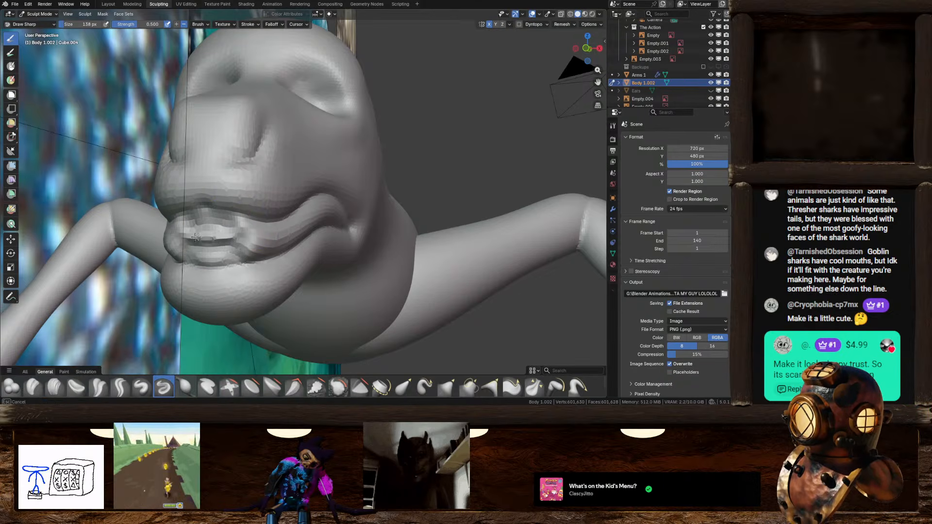
pyautogui.moveTo(230, 229)
pyautogui.mouseDown(button='middle')
pyautogui.moveTo(249, 230)
pyautogui.moveTo(204, 237)
pyautogui.mouseUp(button='middle')
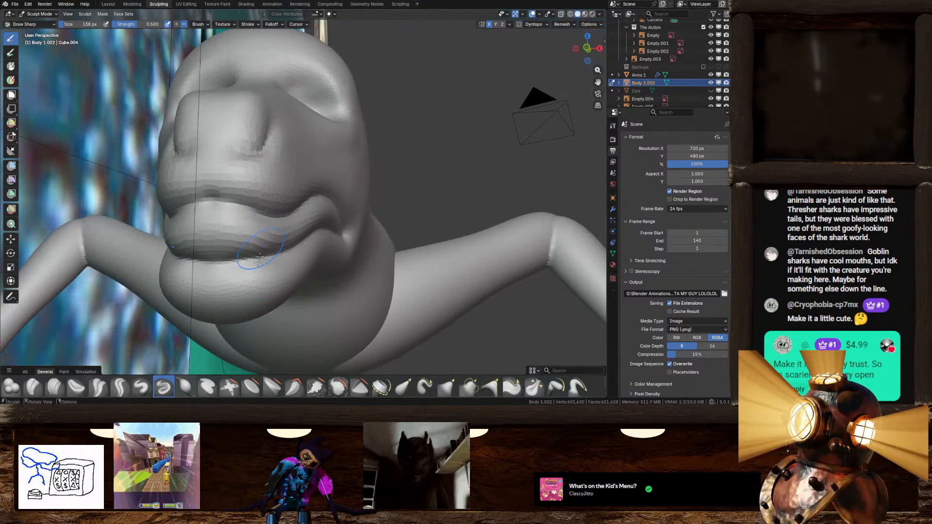
# Try to sculpt a row of teeth along the mouth with the Layer brush, checking the face from several angles
pyautogui.click(207, 387)
pyautogui.click(183, 24)
pyautogui.scroll(1, 233, 225)
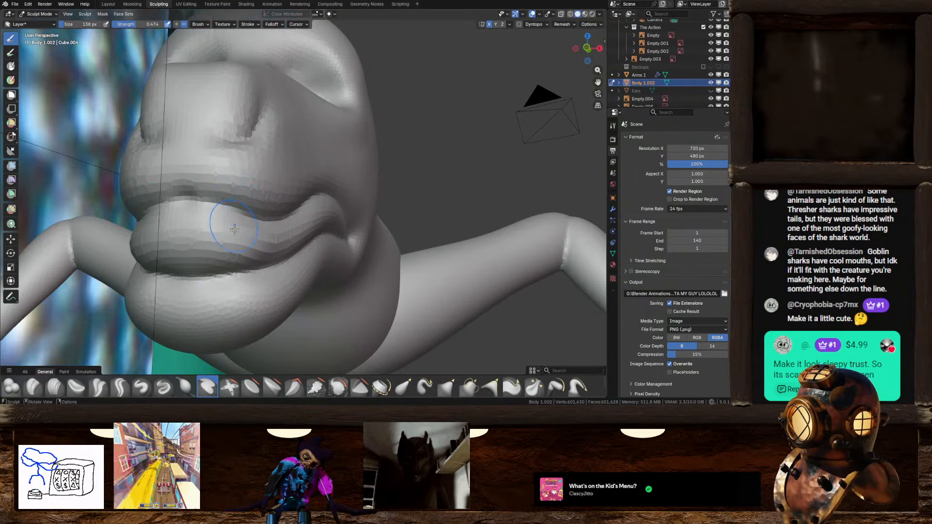
pyautogui.keyDown('shift'); pyautogui.moveTo(233, 224); pyautogui.dragTo(214, 210, button='middle'); pyautogui.keyUp('shift')
pyautogui.moveTo(214, 210)
pyautogui.mouseDown()
pyautogui.moveTo(225, 194)
pyautogui.moveTo(224, 212)
pyautogui.moveTo(252, 215)
pyautogui.moveTo(191, 206)
pyautogui.mouseUp()
pyautogui.moveTo(204, 212); pyautogui.dragTo(197, 214, button='middle')
pyautogui.moveTo(197, 214)
pyautogui.mouseDown()
pyautogui.moveTo(235, 218)
pyautogui.moveTo(357, 194)
pyautogui.moveTo(406, 206)
pyautogui.mouseUp()
pyautogui.moveTo(407, 206)
pyautogui.mouseDown(button='middle')
pyautogui.moveTo(464, 222)
pyautogui.moveTo(313, 225)
pyautogui.mouseUp(button='middle')
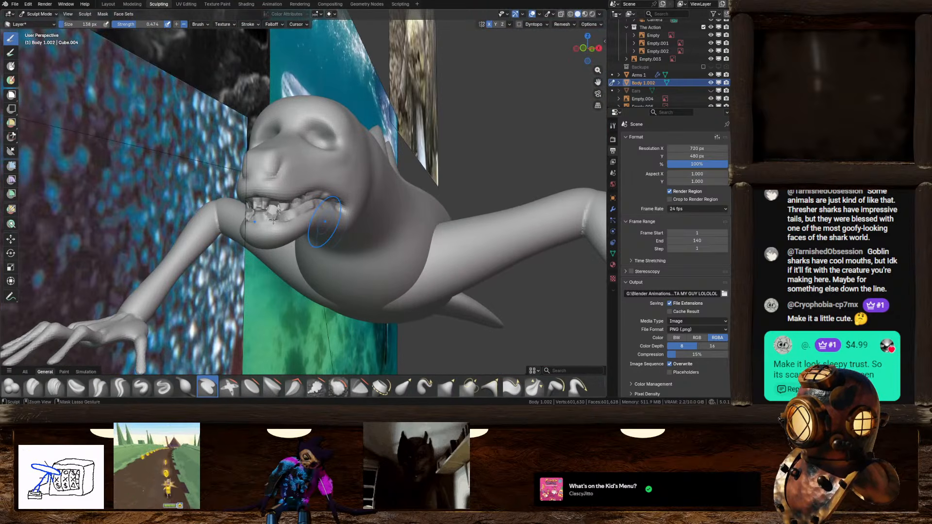
pyautogui.moveTo(273, 221); pyautogui.dragTo(311, 197, button='middle')
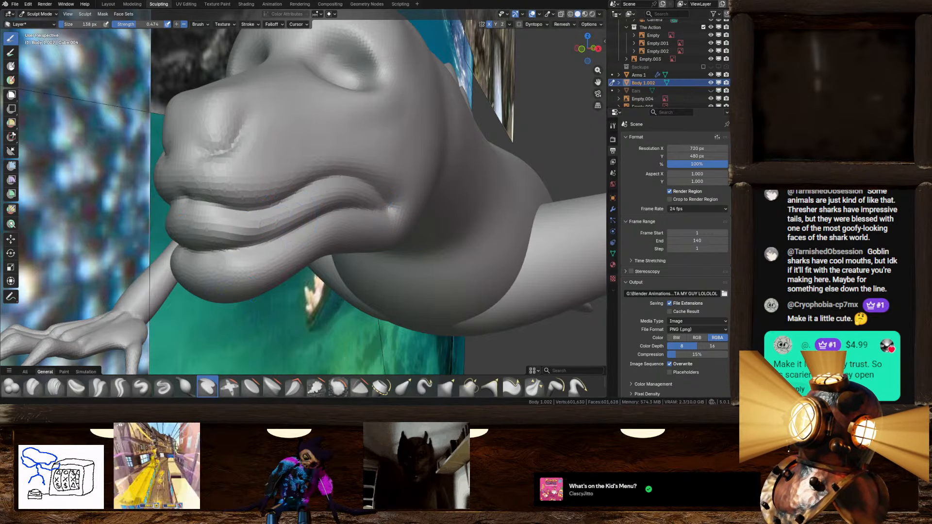
# Reshape the band between the upper and lower lips with the Draw brush at strength 0.500, working from the front toward the mouth corner
pyautogui.click(141, 387)
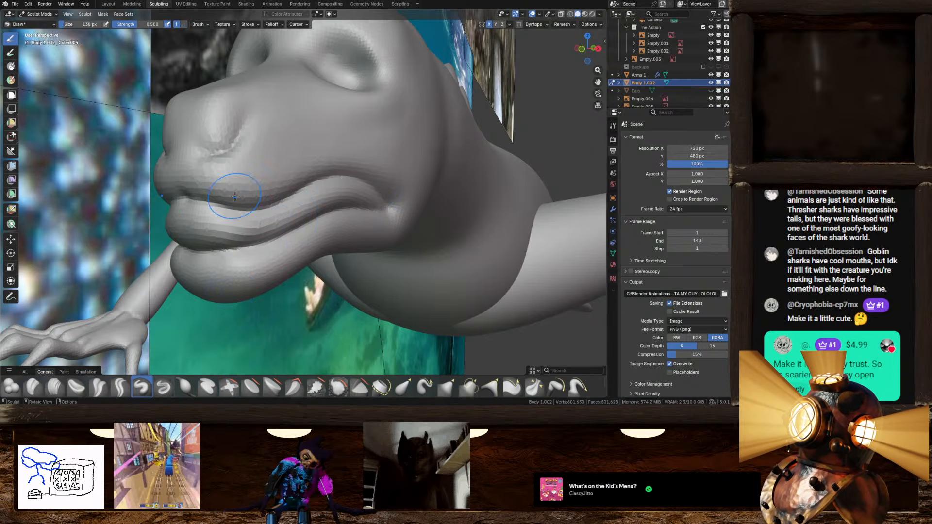
pyautogui.click(183, 24)
pyautogui.moveTo(192, 221); pyautogui.dragTo(220, 217, button='middle')
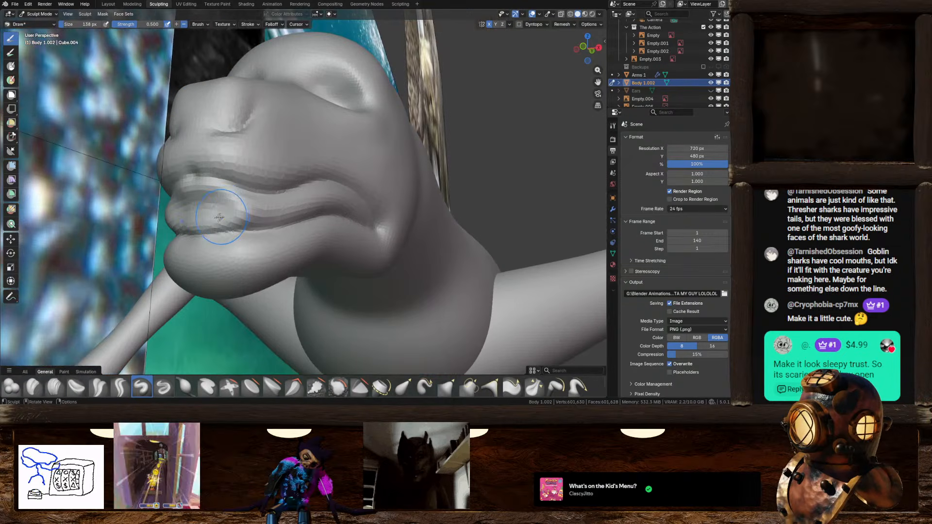
pyautogui.moveTo(220, 217); pyautogui.dragTo(201, 191)
pyautogui.moveTo(201, 192); pyautogui.dragTo(235, 216, button='middle')
pyautogui.moveTo(235, 226)
pyautogui.mouseDown()
pyautogui.moveTo(219, 221)
pyautogui.moveTo(313, 200)
pyautogui.mouseUp()
pyautogui.moveTo(314, 200)
pyautogui.mouseDown(button='middle')
pyautogui.moveTo(287, 204)
pyautogui.moveTo(297, 207)
pyautogui.mouseUp(button='middle')
pyautogui.scroll(-3, 291, 209)
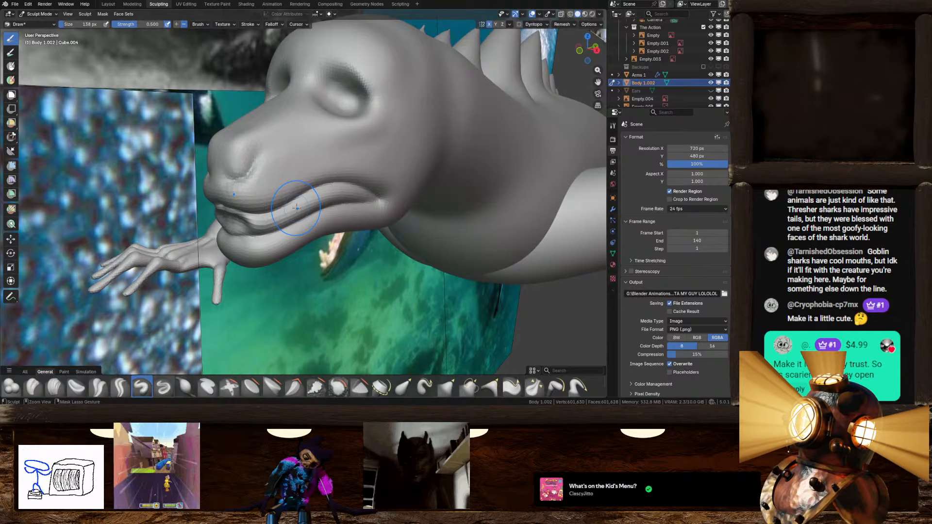
pyautogui.moveTo(292, 212); pyautogui.dragTo(238, 227, button='middle')
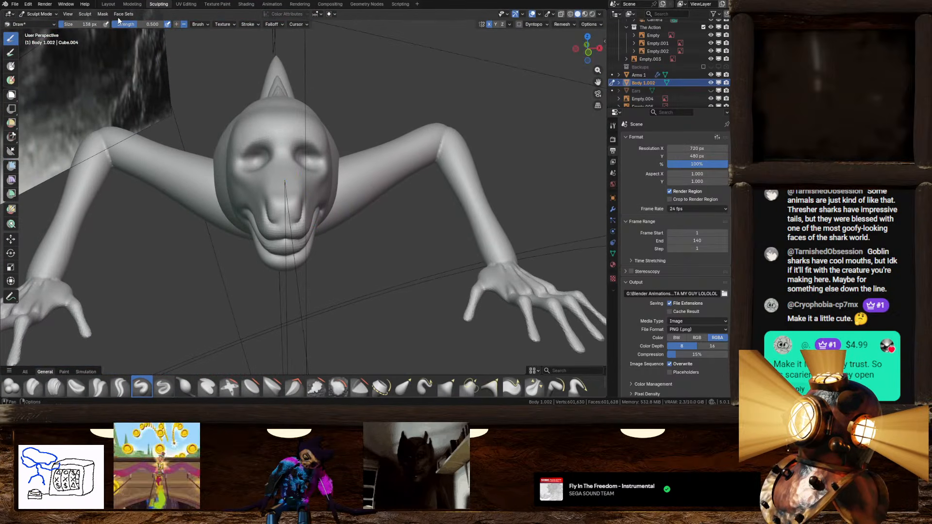
# Enter Edit Mode on Body 1.002 in the Layout workspace and select the entire mesh
pyautogui.click(83, 16)
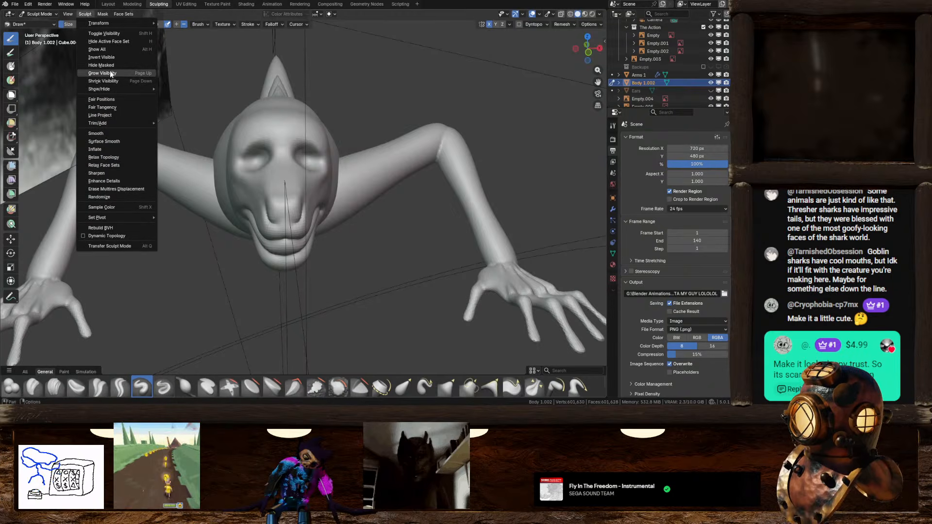
pyautogui.doubleClick(108, 4)
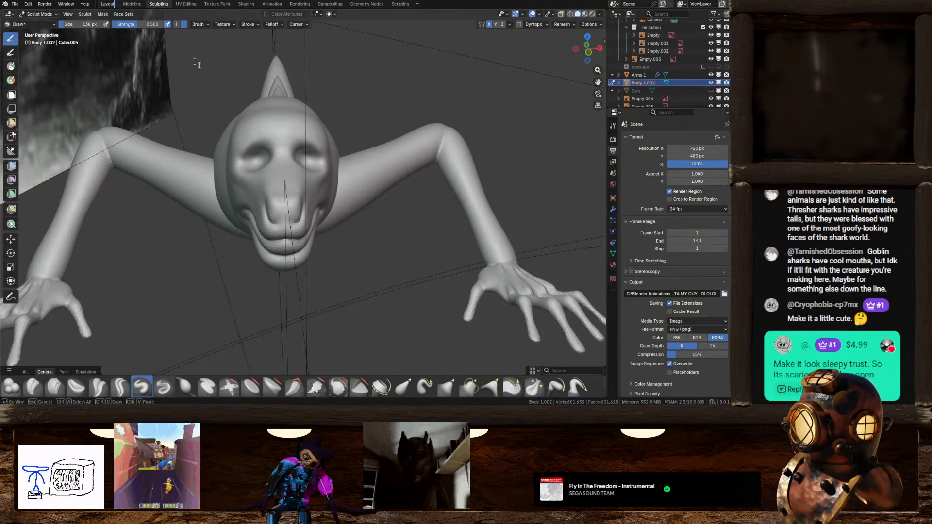
pyautogui.click(107, 5)
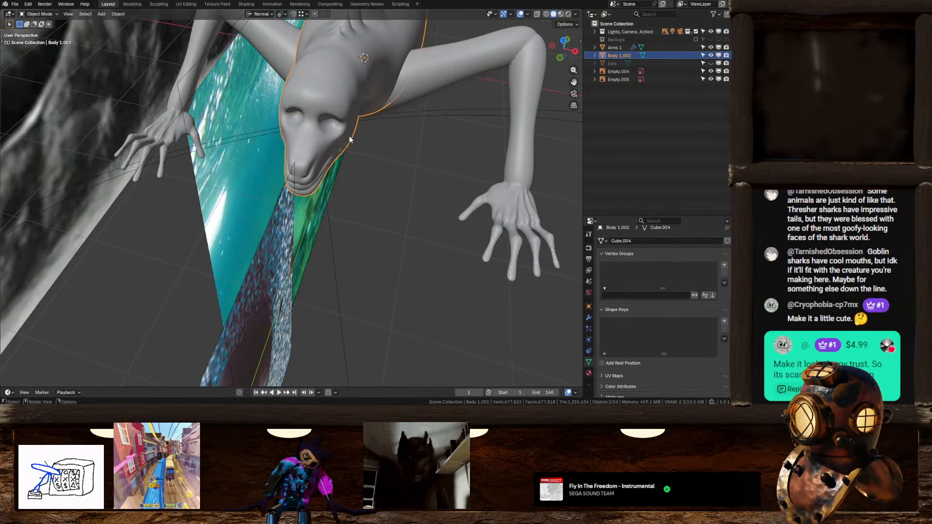
pyautogui.press('Tab')
pyautogui.moveTo(349, 185); pyautogui.dragTo(344, 214, button='middle')
pyautogui.scroll(2, 344, 238)
pyautogui.moveTo(344, 271); pyautogui.dragTo(351, 250, button='middle')
pyautogui.press('a')
# Symmetrize the body mesh in the +X to -X direction and return to the Sculpting workspace
pyautogui.click(136, 14)
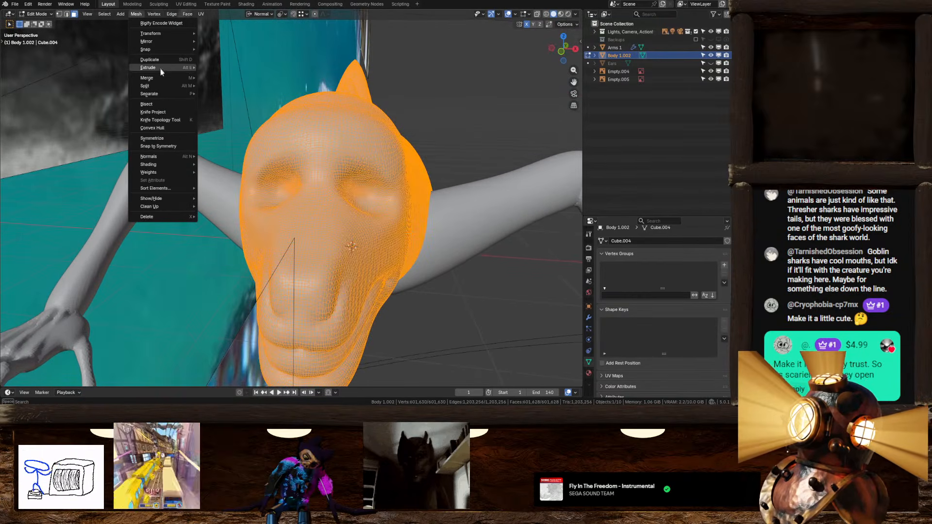
pyautogui.moveTo(158, 164)
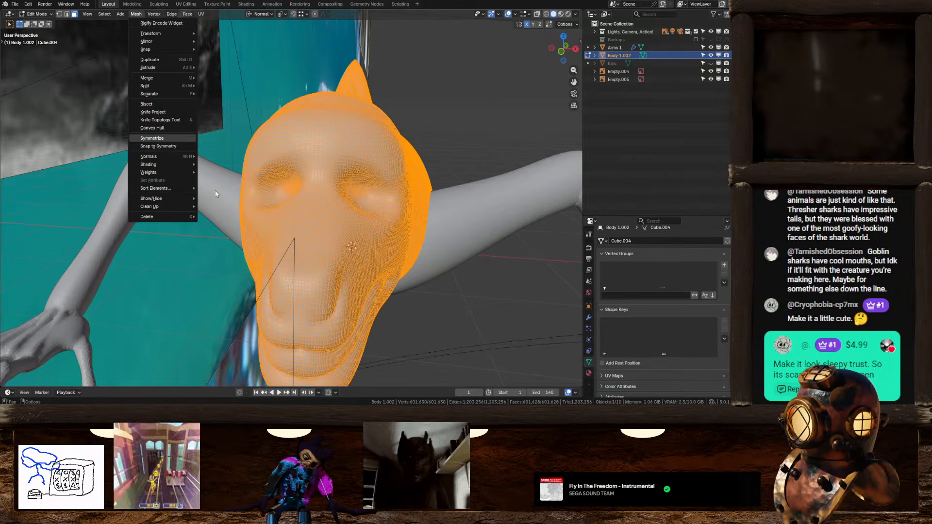
pyautogui.press('Return')
pyautogui.click(77, 370)
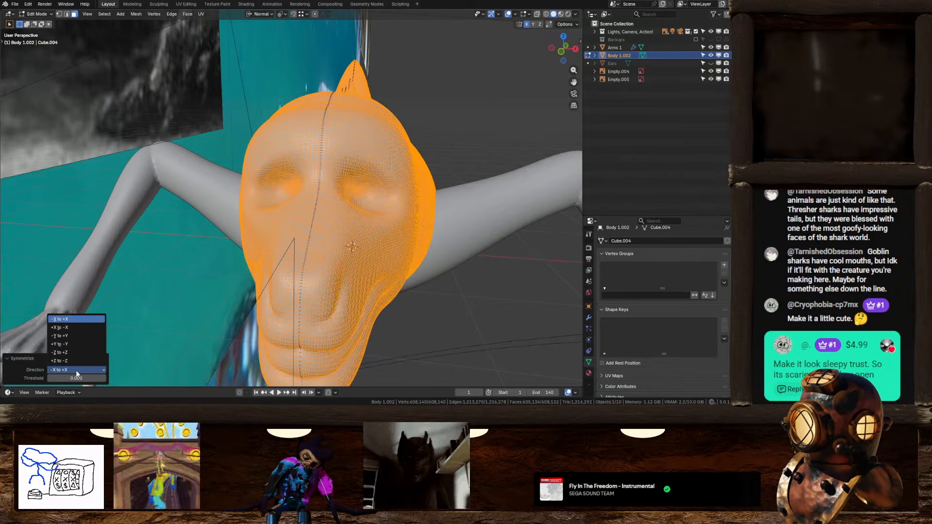
pyautogui.click(68, 329)
pyautogui.press('Tab')
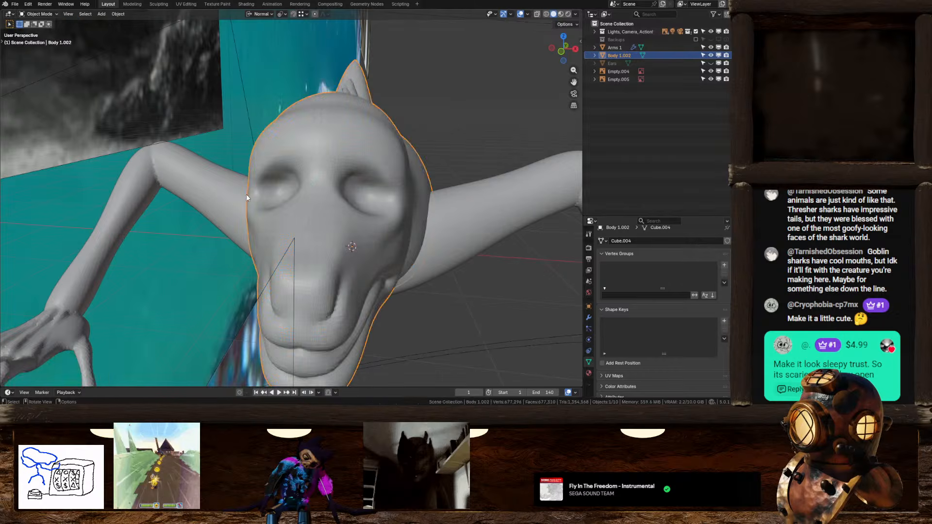
pyautogui.click(158, 3)
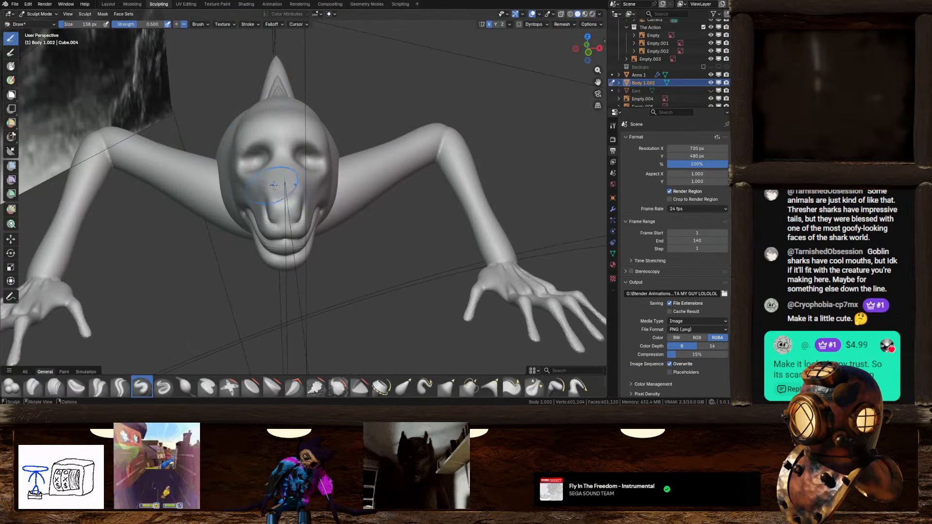
# Examine the symmetrized head, chest, arm joints, back spikes and underside against the reference photos
pyautogui.moveTo(282, 182)
pyautogui.mouseDown(button='middle')
pyautogui.moveTo(348, 224)
pyautogui.moveTo(475, 250)
pyautogui.moveTo(343, 195)
pyautogui.moveTo(353, 161)
pyautogui.mouseUp(button='middle')
pyautogui.moveTo(380, 174)
pyautogui.mouseDown(button='middle')
pyautogui.moveTo(320, 193)
pyautogui.moveTo(369, 202)
pyautogui.mouseUp(button='middle')
pyautogui.scroll(5, 319, 193)
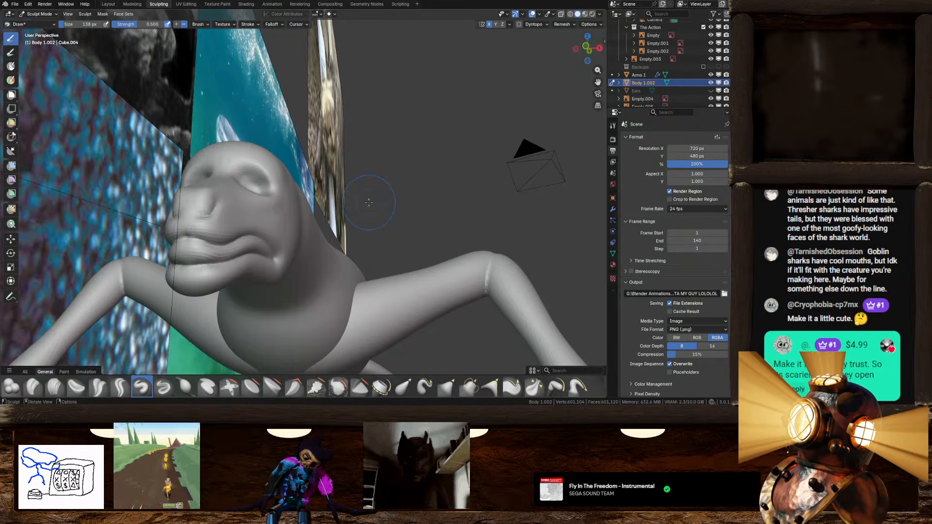
pyautogui.moveTo(369, 202)
pyautogui.mouseDown(button='middle')
pyautogui.moveTo(335, 229)
pyautogui.moveTo(320, 203)
pyautogui.moveTo(366, 186)
pyautogui.moveTo(310, 175)
pyautogui.moveTo(294, 189)
pyautogui.moveTo(302, 207)
pyautogui.moveTo(403, 227)
pyautogui.moveTo(279, 165)
pyautogui.mouseUp(button='middle')
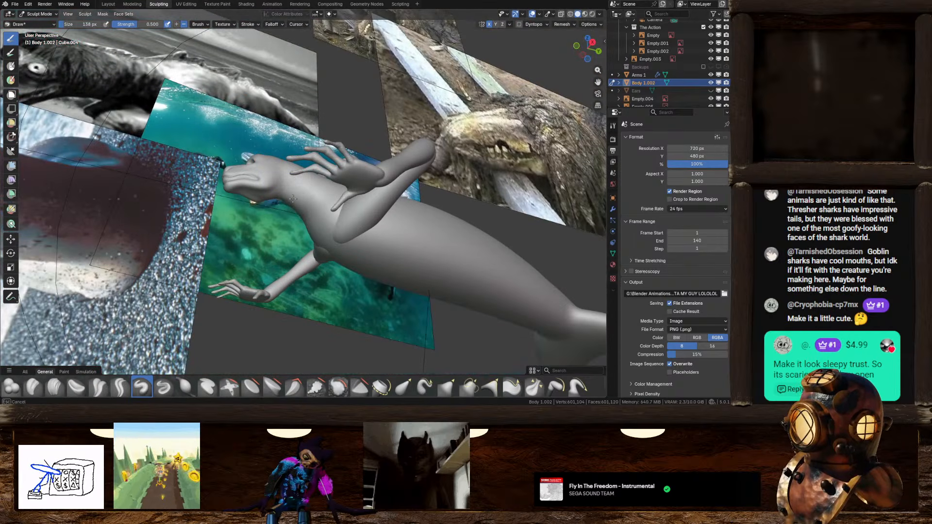
pyautogui.moveTo(296, 200)
pyautogui.mouseDown(button='middle')
pyautogui.moveTo(435, 236)
pyautogui.moveTo(301, 222)
pyautogui.moveTo(342, 227)
pyautogui.moveTo(276, 244)
pyautogui.mouseUp(button='middle')
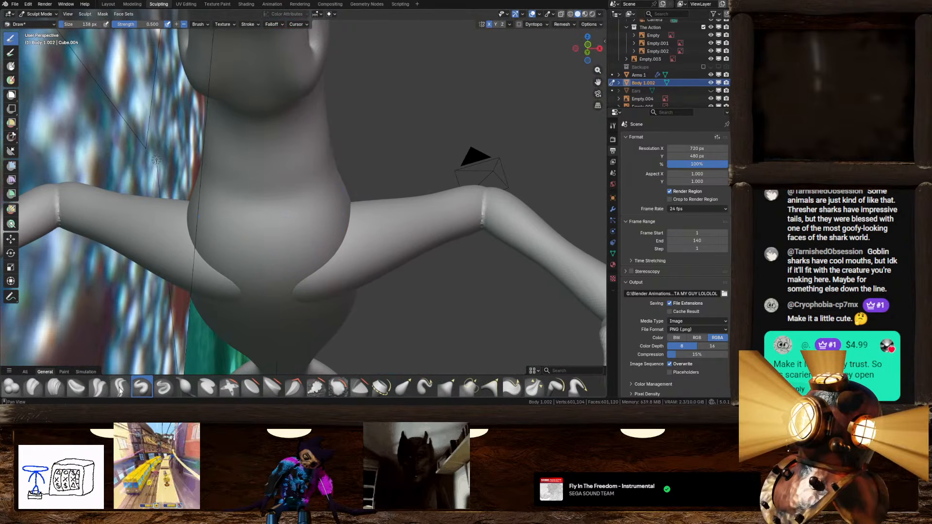
pyautogui.moveTo(257, 148); pyautogui.dragTo(326, 188, button='middle')
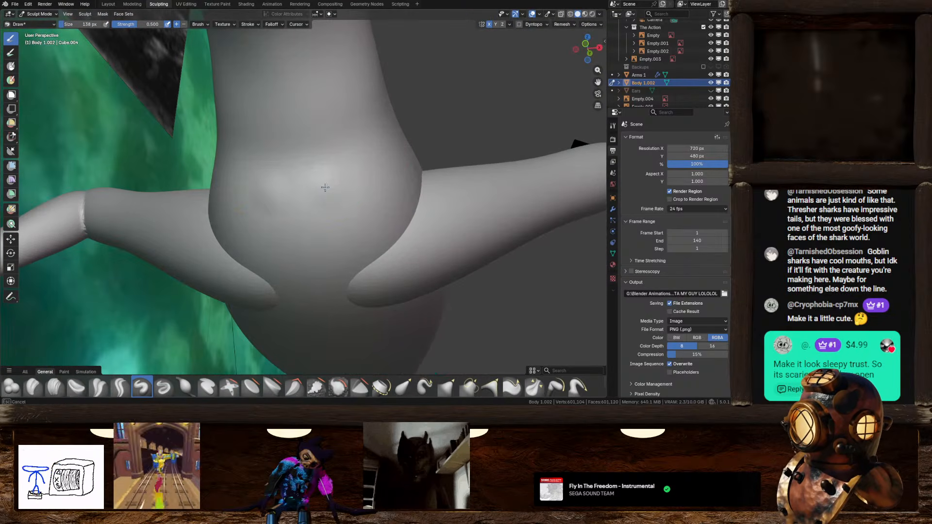
pyautogui.moveTo(325, 188); pyautogui.dragTo(403, 154)
pyautogui.moveTo(408, 153); pyautogui.dragTo(385, 142, button='middle')
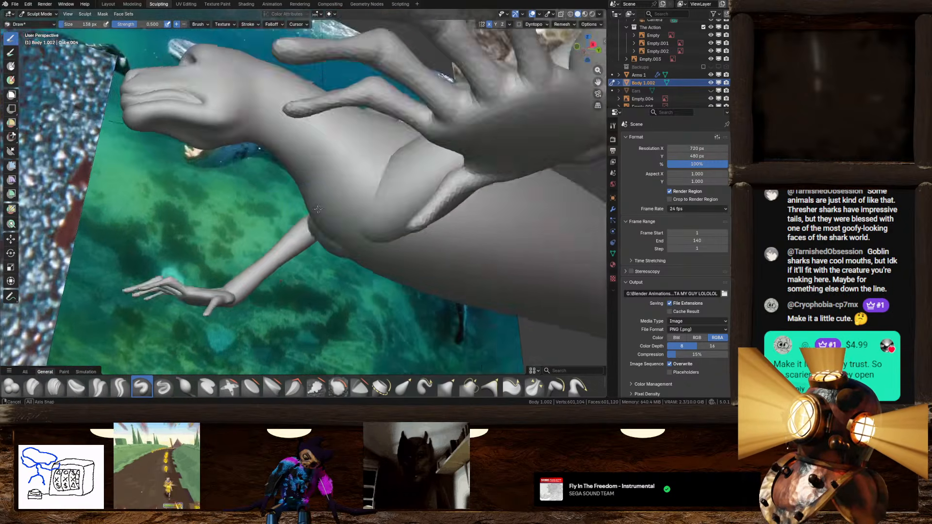
pyautogui.moveTo(349, 206)
pyautogui.mouseDown(button='middle')
pyautogui.moveTo(325, 207)
pyautogui.moveTo(338, 228)
pyautogui.moveTo(313, 250)
pyautogui.moveTo(320, 275)
pyautogui.mouseUp(button='middle')
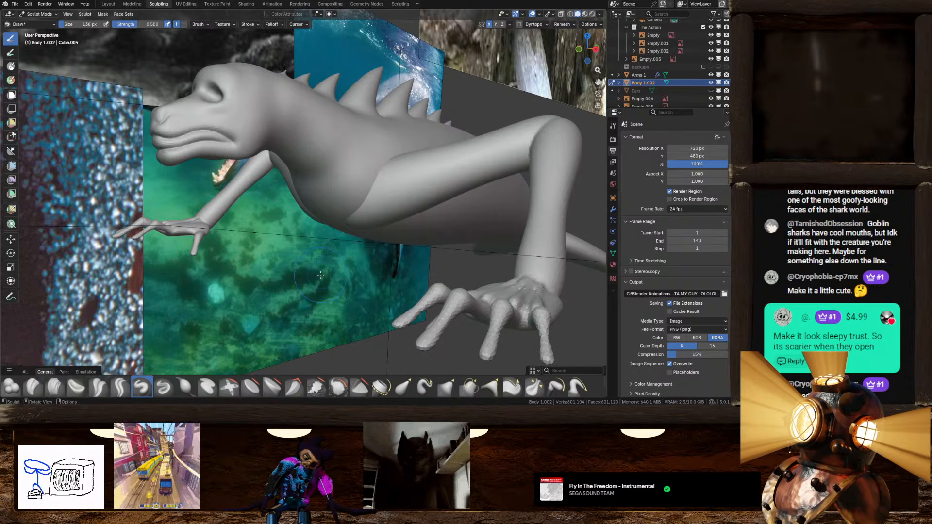
pyautogui.moveTo(322, 205)
pyautogui.mouseDown(button='middle')
pyautogui.moveTo(479, 92)
pyautogui.moveTo(343, 233)
pyautogui.moveTo(334, 199)
pyautogui.mouseUp(button='middle')
pyautogui.moveTo(349, 130); pyautogui.dragTo(338, 138, button='middle')
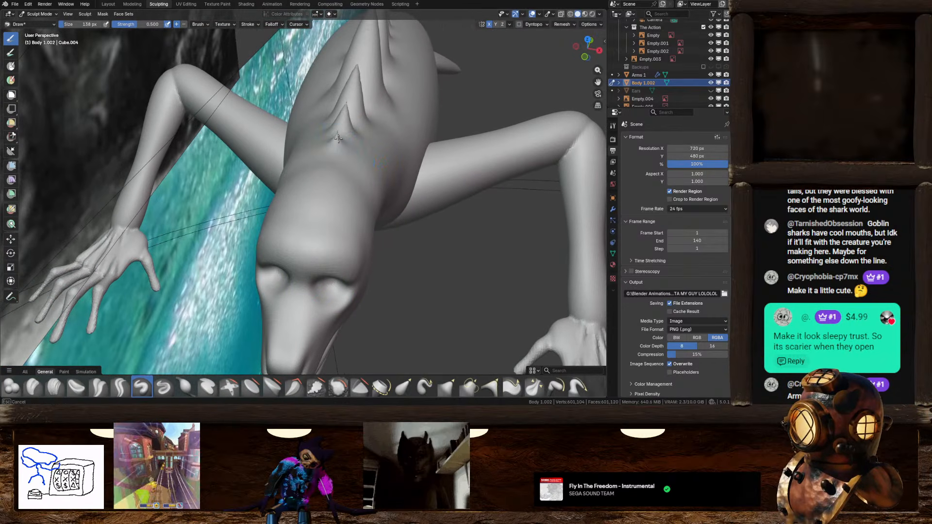
pyautogui.moveTo(353, 68); pyautogui.dragTo(329, 119, button='middle')
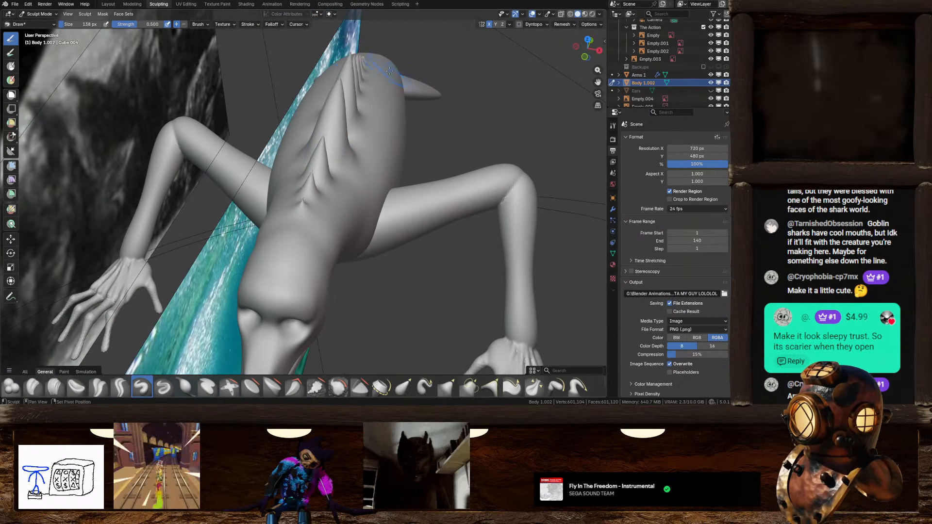
pyautogui.moveTo(390, 71); pyautogui.dragTo(313, 146, button='middle')
pyautogui.moveTo(380, 101)
pyautogui.mouseDown(button='middle')
pyautogui.moveTo(333, 209)
pyautogui.moveTo(289, 225)
pyautogui.moveTo(339, 224)
pyautogui.mouseUp(button='middle')
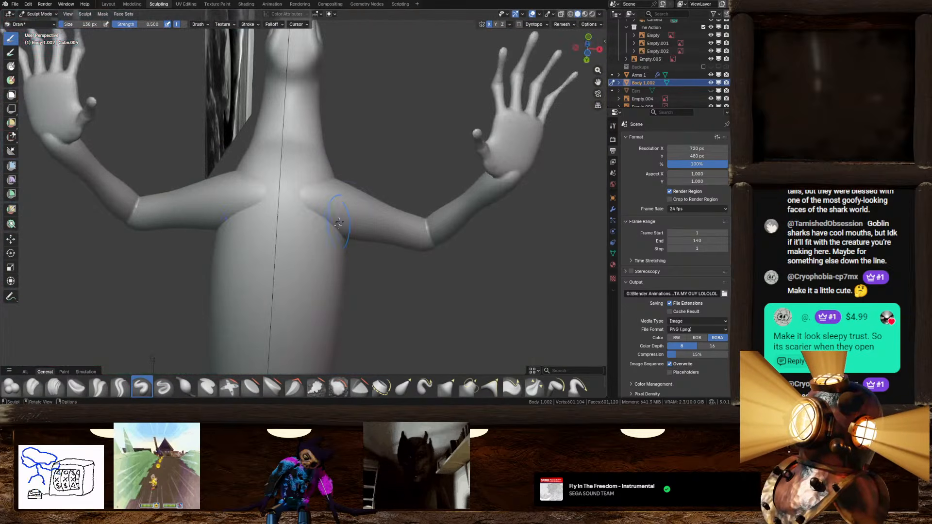
# Flatten the underside of the chest between the arms with the Flatten/Contrast brush
pyautogui.click(253, 385)
pyautogui.scroll(-4, 310, 228)
pyautogui.moveTo(320, 226); pyautogui.dragTo(308, 211, button='middle')
pyautogui.moveTo(318, 187); pyautogui.dragTo(324, 260)
pyautogui.moveTo(324, 260)
pyautogui.mouseDown(button='middle')
pyautogui.moveTo(260, 293)
pyautogui.moveTo(322, 229)
pyautogui.moveTo(312, 210)
pyautogui.moveTo(293, 289)
pyautogui.moveTo(435, 251)
pyautogui.moveTo(358, 188)
pyautogui.moveTo(357, 206)
pyautogui.mouseUp(button='middle')
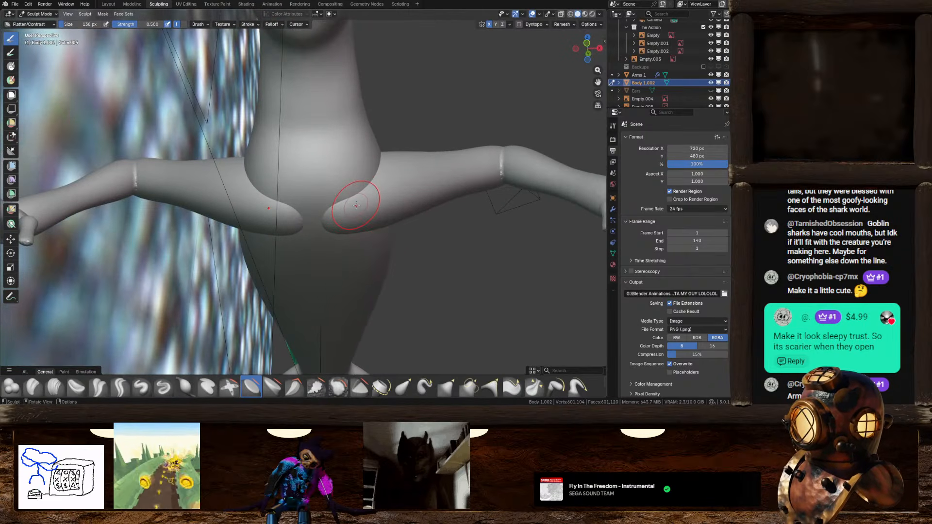
# Carve trial rib grooves into the flank behind the shoulder with the Draw brush at a size of 51 px
pyautogui.click(142, 387)
pyautogui.moveTo(272, 262)
pyautogui.mouseDown(button='middle')
pyautogui.moveTo(316, 235)
pyautogui.moveTo(309, 217)
pyautogui.mouseUp(button='middle')
pyautogui.press('f')
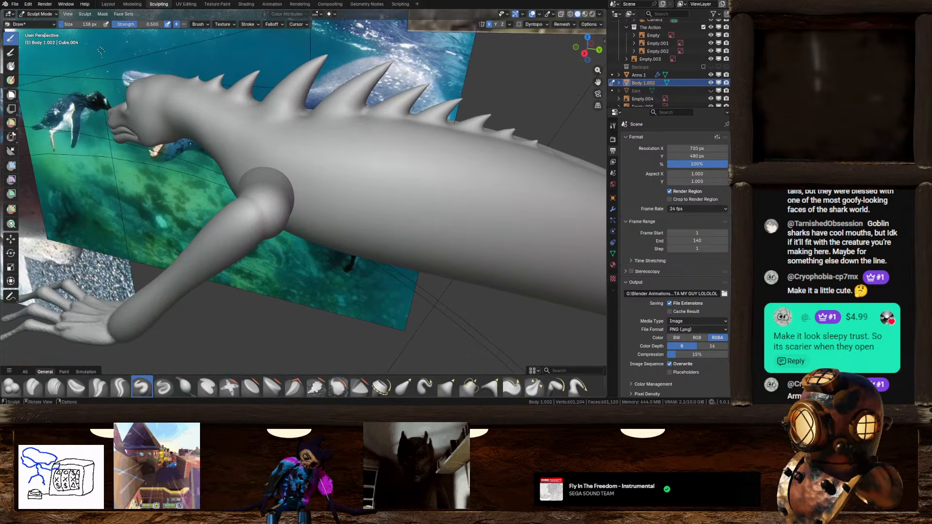
pyautogui.click(293, 216)
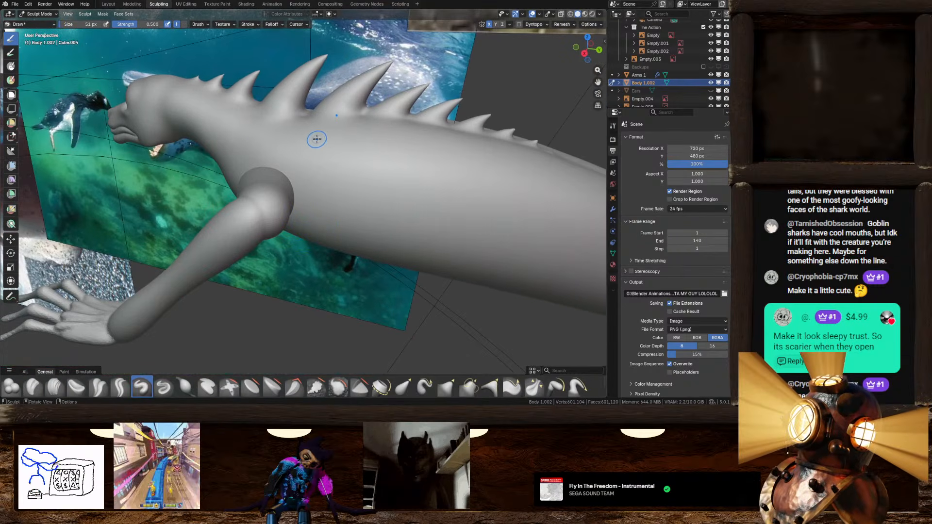
pyautogui.moveTo(316, 140); pyautogui.dragTo(312, 225)
pyautogui.moveTo(312, 225); pyautogui.dragTo(325, 178, button='middle')
pyautogui.keyDown('ctrl'); pyautogui.moveTo(324, 178); pyautogui.dragTo(328, 197, button='middle'); pyautogui.keyUp('ctrl')
pyautogui.keyDown('ctrl'); pyautogui.moveTo(308, 181); pyautogui.dragTo(307, 243); pyautogui.keyUp('ctrl')
pyautogui.keyDown('ctrl'); pyautogui.moveTo(329, 181); pyautogui.dragTo(334, 249); pyautogui.keyUp('ctrl')
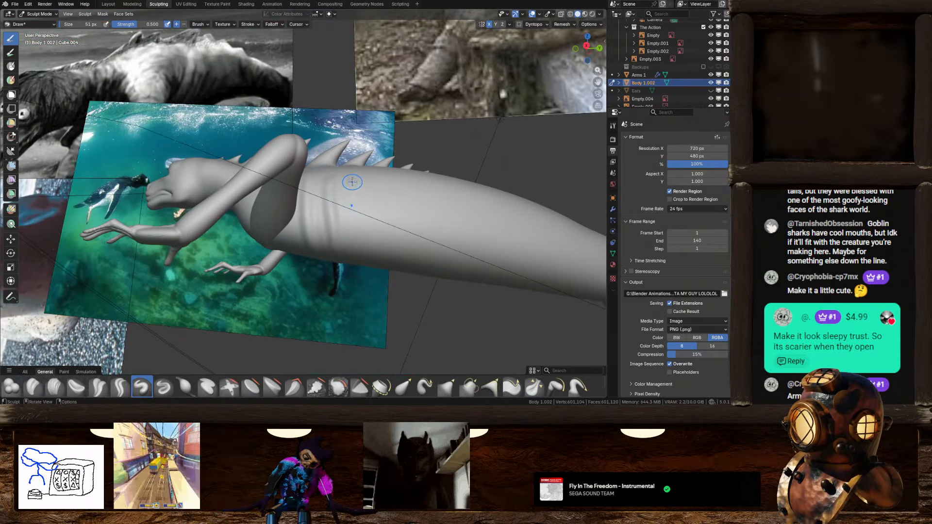
# Sculpt a row of parallel ribs along the flank behind the arm, shortening them toward the rear
pyautogui.moveTo(350, 183); pyautogui.dragTo(346, 208, button='middle')
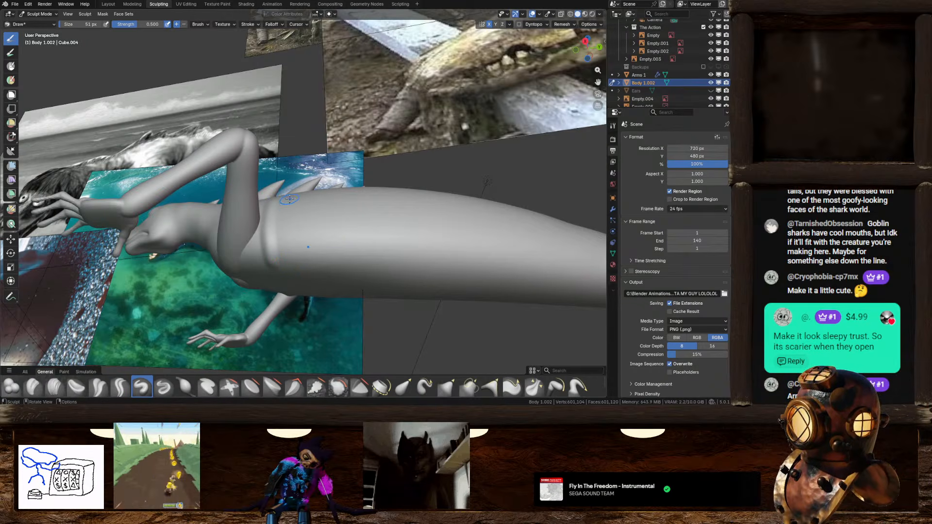
pyautogui.moveTo(289, 199); pyautogui.dragTo(286, 266)
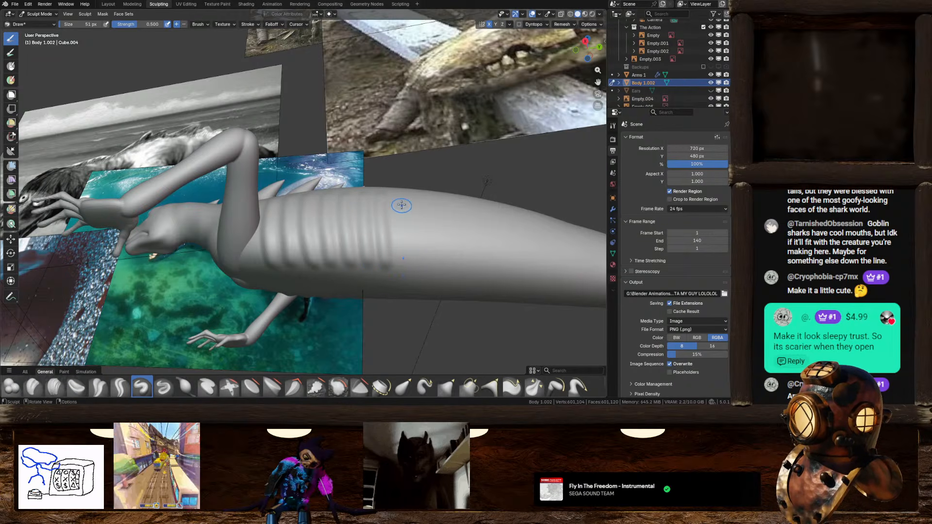
pyautogui.moveTo(412, 197)
pyautogui.mouseDown(button='middle')
pyautogui.moveTo(401, 260)
pyautogui.moveTo(352, 199)
pyautogui.moveTo(349, 212)
pyautogui.mouseUp(button='middle')
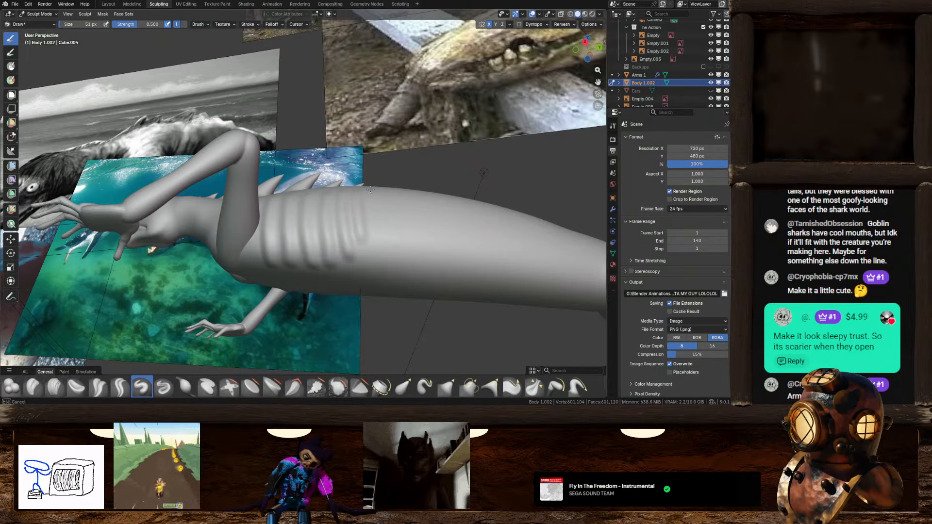
pyautogui.moveTo(389, 202)
pyautogui.mouseDown(button='middle')
pyautogui.moveTo(384, 208)
pyautogui.moveTo(389, 194)
pyautogui.mouseUp(button='middle')
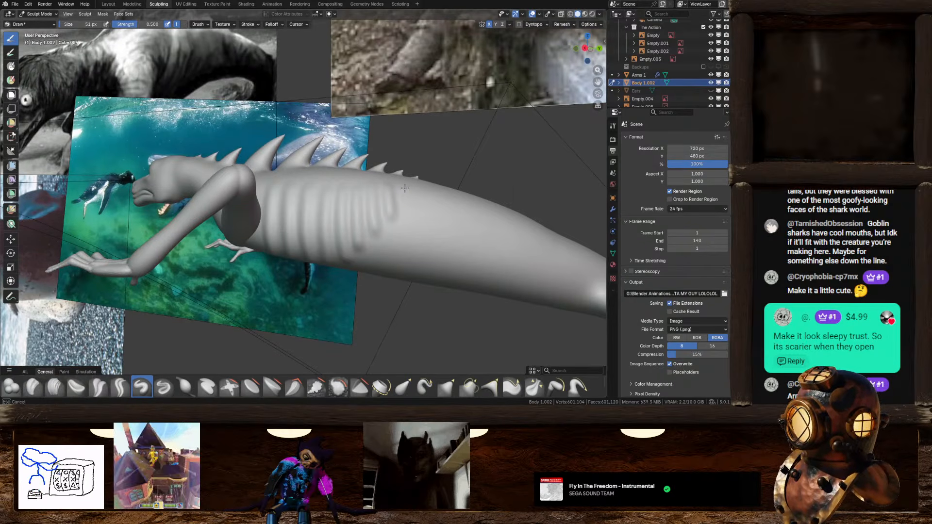
# Extend the ribs around the underside of the chest and sculpt a breastbone groove along the centre line between the arms
pyautogui.moveTo(407, 208)
pyautogui.mouseDown(button='middle')
pyautogui.moveTo(344, 248)
pyautogui.moveTo(288, 250)
pyautogui.mouseUp(button='middle')
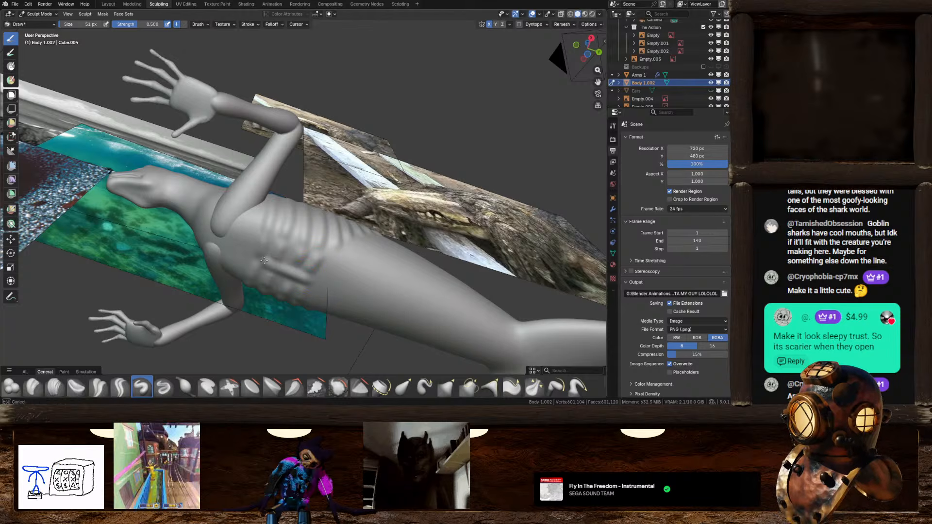
pyautogui.moveTo(221, 236); pyautogui.dragTo(278, 234, button='middle')
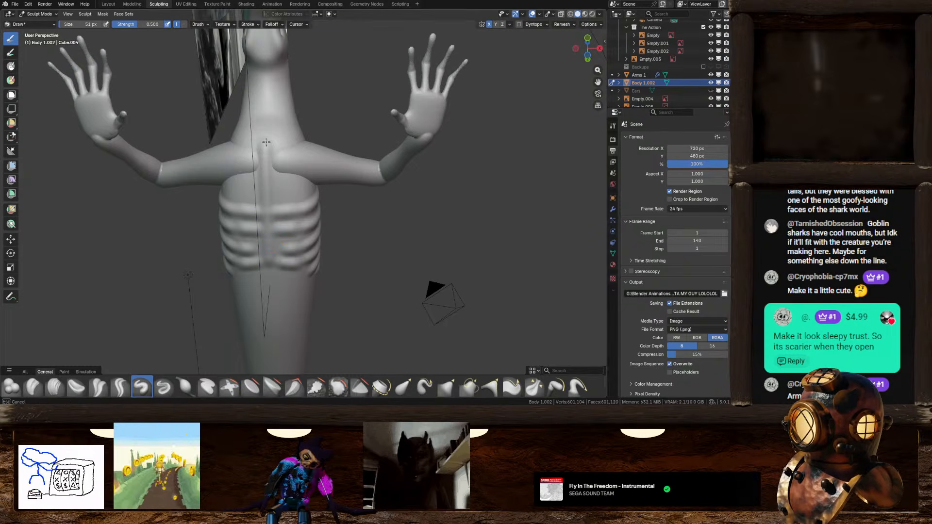
pyautogui.moveTo(276, 154); pyautogui.dragTo(260, 243, button='middle')
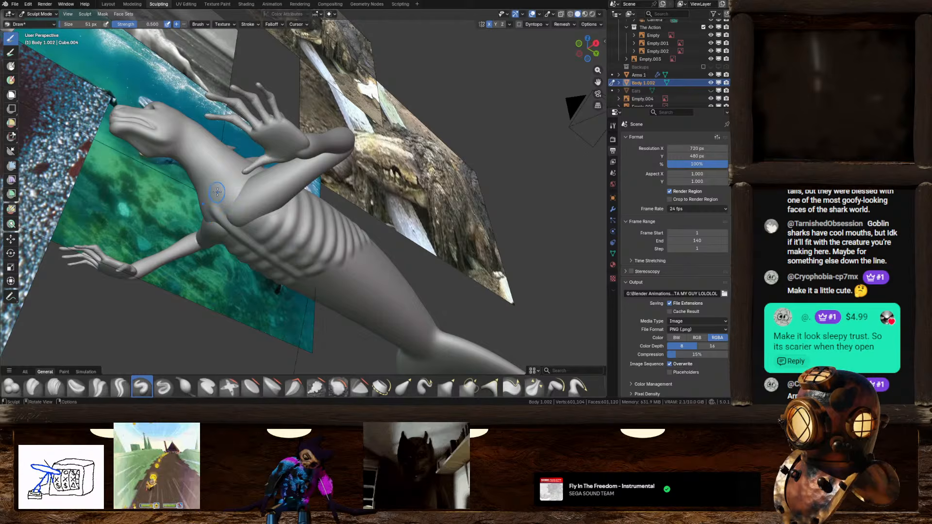
# Soften the ribs along the flank and underside of the chest with the Smooth brush at a size of 320 px
pyautogui.moveTo(217, 193)
pyautogui.mouseDown(button='middle')
pyautogui.moveTo(253, 164)
pyautogui.moveTo(265, 190)
pyautogui.mouseUp(button='middle')
pyautogui.scroll(-6, 235, 169)
pyautogui.scroll(5, 247, 171)
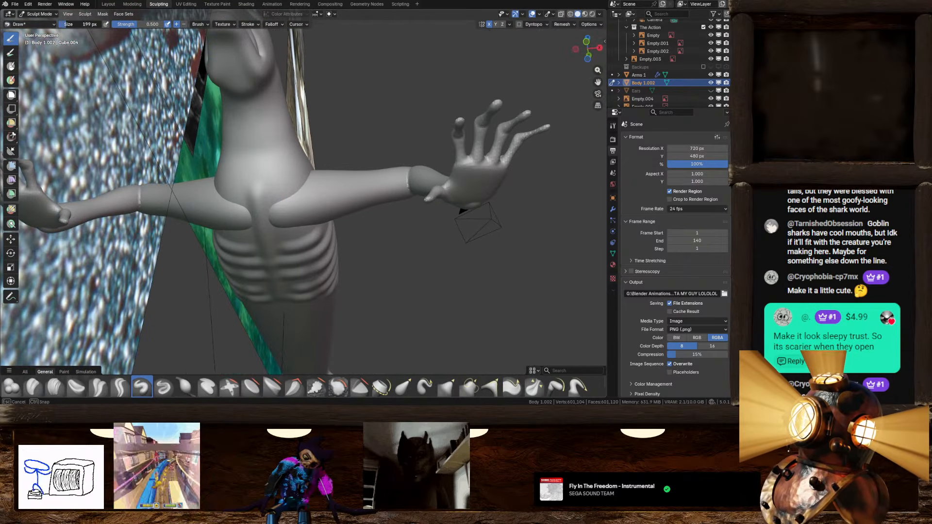
pyautogui.click(339, 387)
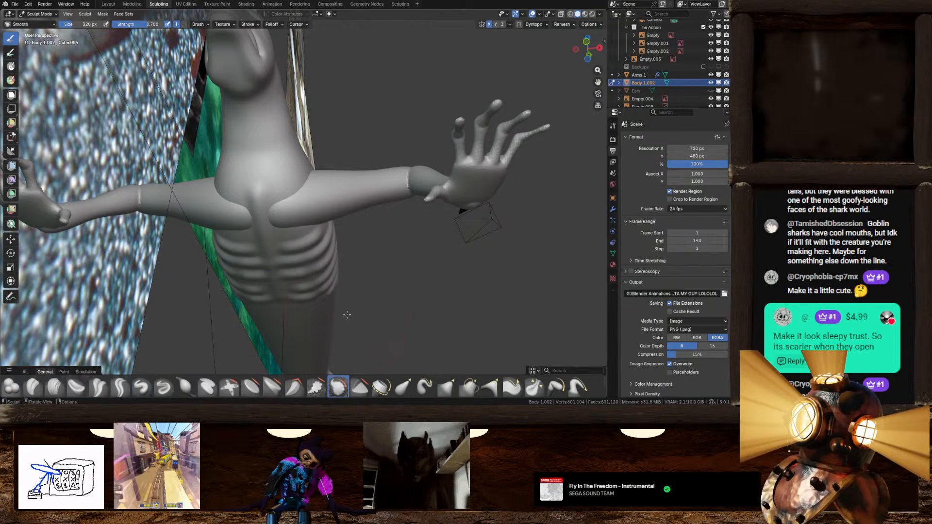
pyautogui.moveTo(291, 228); pyautogui.dragTo(276, 248, button='middle')
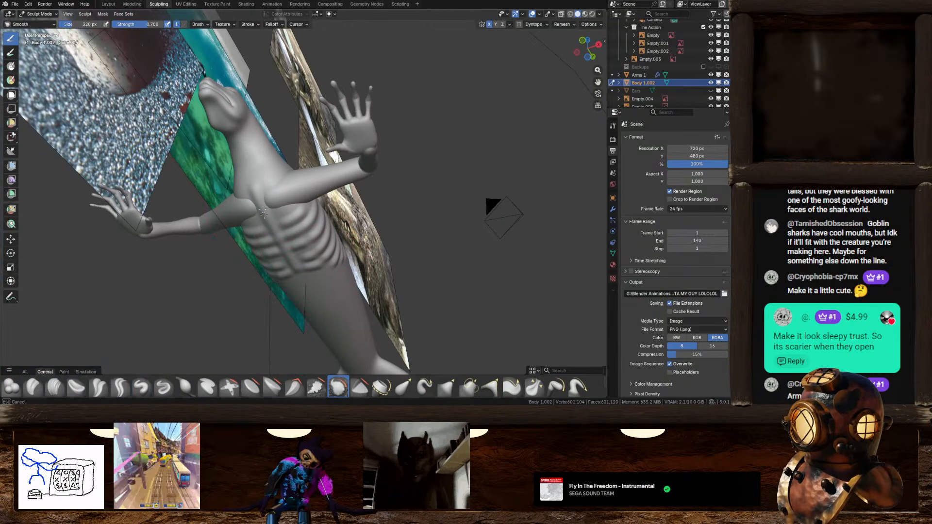
pyautogui.scroll(4, 257, 197)
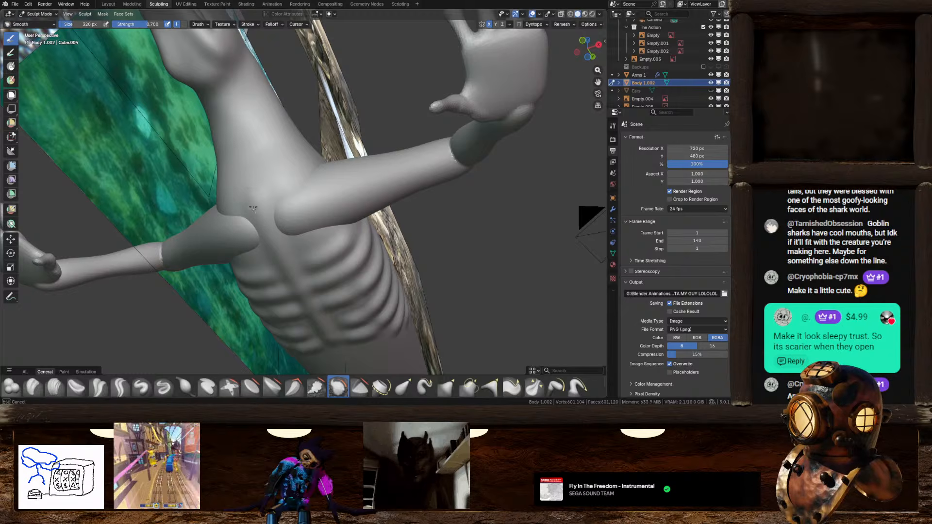
pyautogui.moveTo(317, 219); pyautogui.dragTo(324, 250, button='middle')
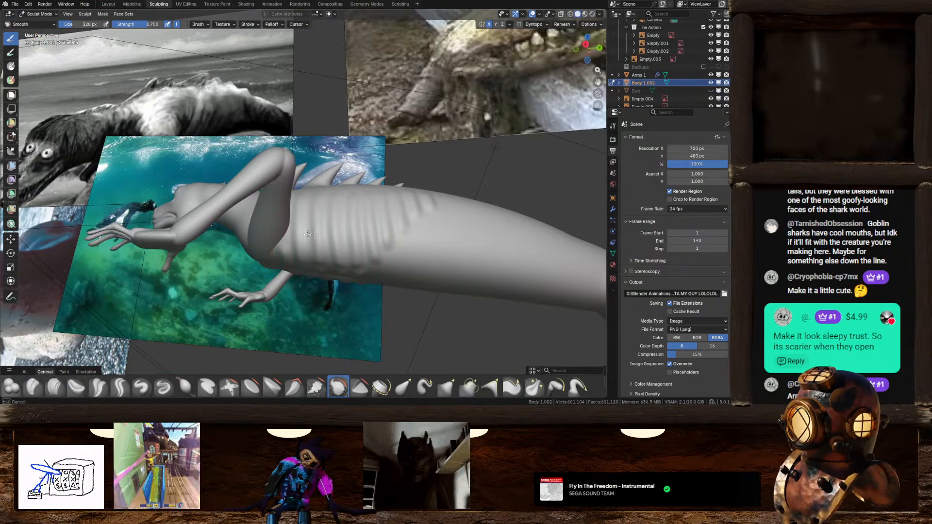
pyautogui.moveTo(450, 229)
pyautogui.mouseDown(button='middle')
pyautogui.moveTo(446, 256)
pyautogui.moveTo(411, 274)
pyautogui.moveTo(411, 307)
pyautogui.mouseUp(button='middle')
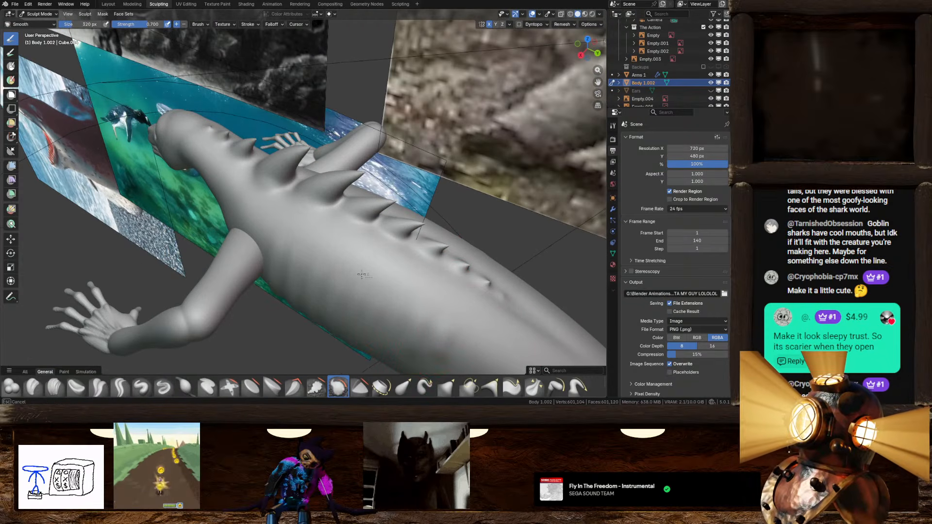
pyautogui.moveTo(429, 312)
pyautogui.mouseDown(button='middle')
pyautogui.moveTo(406, 240)
pyautogui.moveTo(394, 246)
pyautogui.mouseUp(button='middle')
pyautogui.moveTo(337, 263); pyautogui.dragTo(356, 231, button='middle')
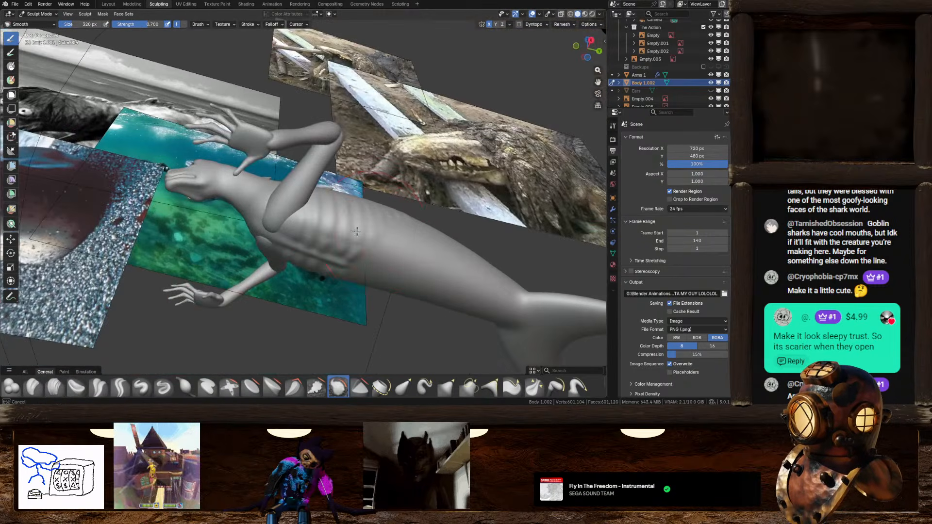
pyautogui.moveTo(283, 228); pyautogui.dragTo(383, 243)
pyautogui.scroll(4, 391, 233)
pyautogui.scroll(-5, 352, 238)
pyautogui.moveTo(422, 278)
pyautogui.mouseDown()
pyautogui.moveTo(316, 238)
pyautogui.moveTo(336, 250)
pyautogui.mouseUp()
pyautogui.moveTo(335, 250); pyautogui.dragTo(296, 305, button='middle')
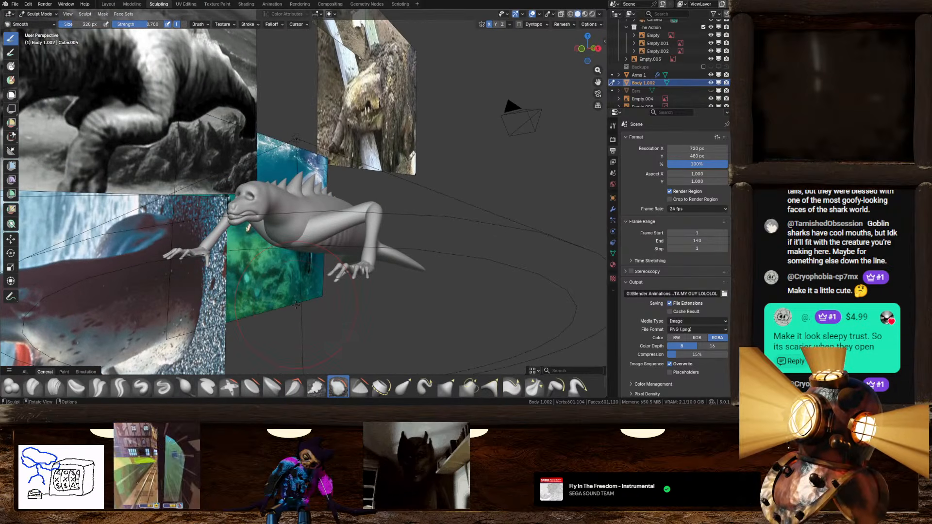
# Sculpt raised collarbones across the base of the neck above the arms with the Draw brush at 94 px
pyautogui.moveTo(288, 305); pyautogui.dragTo(204, 277, button='middle')
pyautogui.scroll(4, 204, 277)
pyautogui.moveTo(369, 204)
pyautogui.mouseDown(button='middle')
pyautogui.moveTo(401, 225)
pyautogui.moveTo(327, 241)
pyautogui.moveTo(354, 262)
pyautogui.moveTo(385, 221)
pyautogui.moveTo(340, 238)
pyautogui.moveTo(136, 83)
pyautogui.mouseUp(button='middle')
pyautogui.click(144, 388)
pyautogui.moveTo(90, 25); pyautogui.dragTo(78, 25)
pyautogui.moveTo(332, 210); pyautogui.dragTo(412, 194)
pyautogui.scroll(-6, 409, 205)
pyautogui.moveTo(321, 215); pyautogui.dragTo(351, 201)
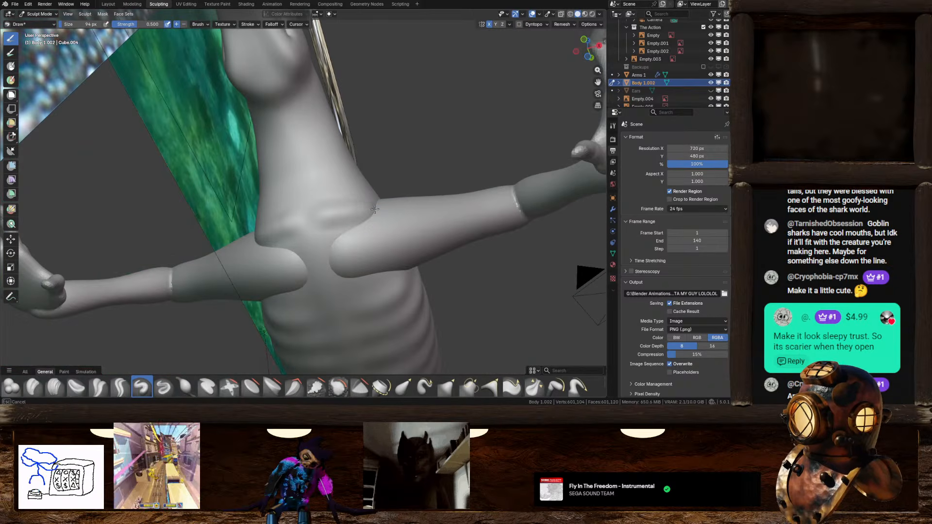
pyautogui.moveTo(365, 194)
pyautogui.mouseDown(button='middle')
pyautogui.moveTo(356, 263)
pyautogui.moveTo(328, 247)
pyautogui.mouseUp(button='middle')
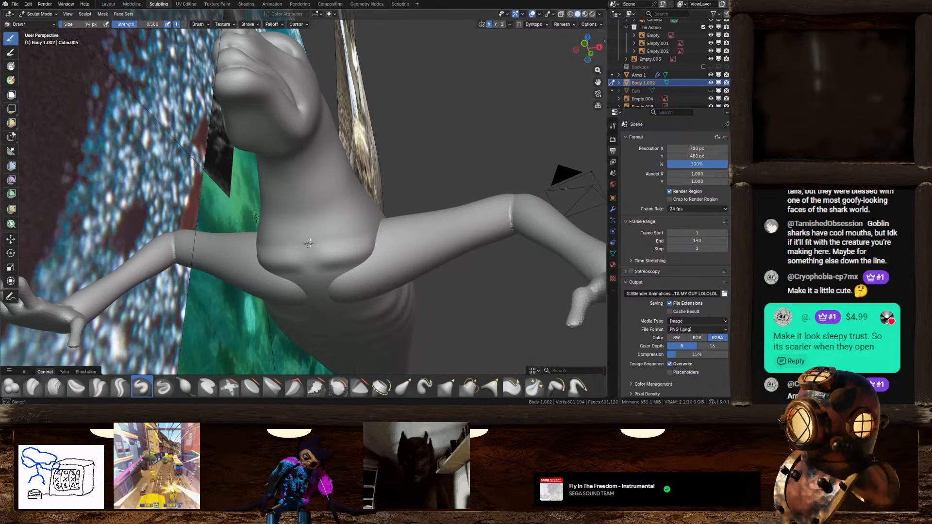
pyautogui.moveTo(373, 254)
pyautogui.mouseDown(button='middle')
pyautogui.moveTo(401, 281)
pyautogui.moveTo(296, 287)
pyautogui.mouseUp(button='middle')
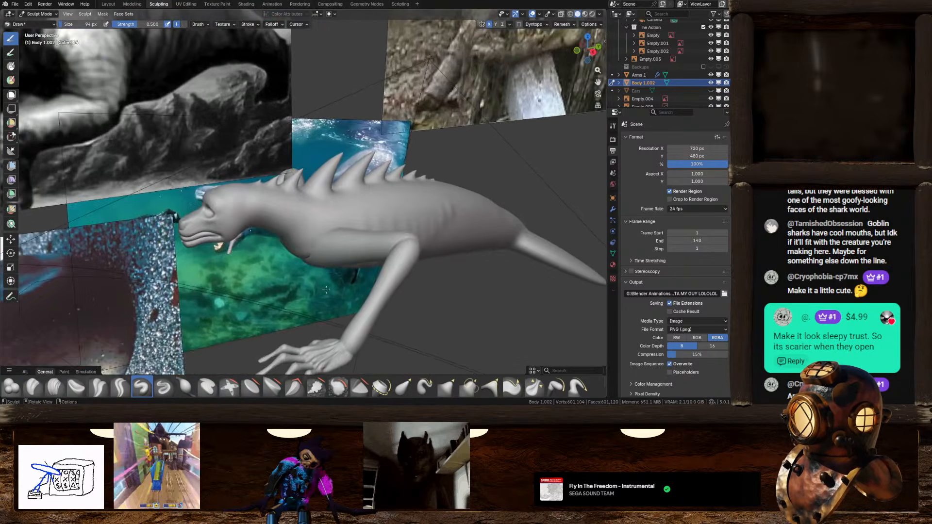
# Try raising a shoulder-blade shape above the arm with the Draw brush and with the Layer brush
pyautogui.scroll(4, 303, 243)
pyautogui.moveTo(305, 246)
pyautogui.mouseDown()
pyautogui.moveTo(373, 225)
pyautogui.moveTo(354, 241)
pyautogui.mouseUp()
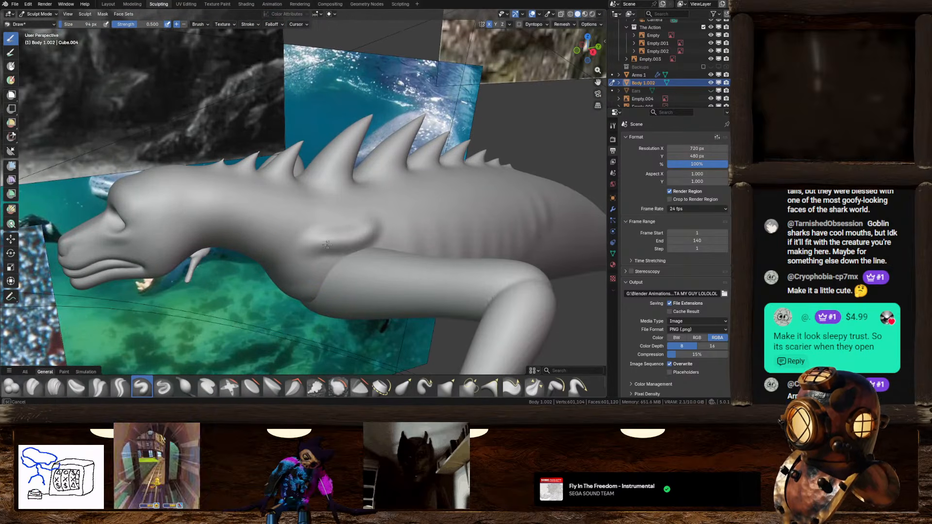
pyautogui.scroll(-3, 340, 229)
pyautogui.moveTo(341, 225); pyautogui.dragTo(327, 231, button='middle')
pyautogui.hotkey('ctrl', 'z')
pyautogui.moveTo(316, 234); pyautogui.dragTo(329, 230)
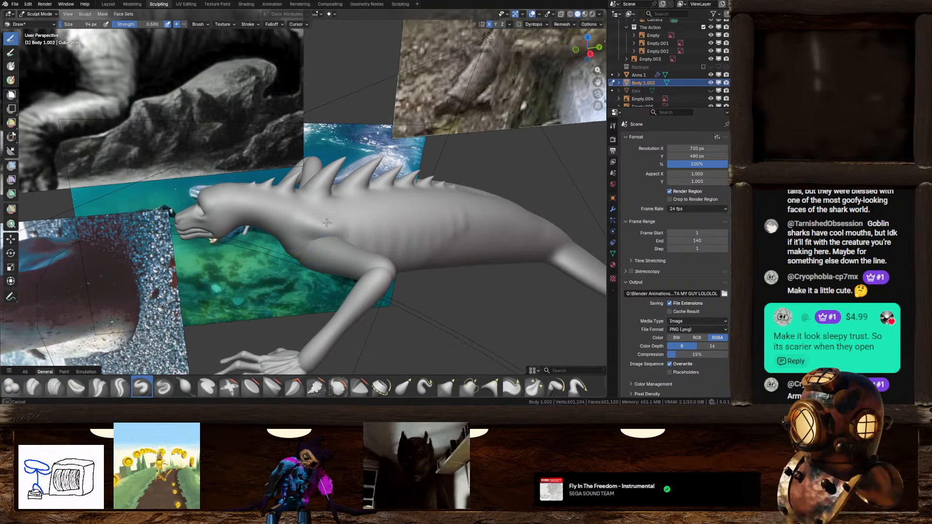
pyautogui.moveTo(329, 230); pyautogui.dragTo(308, 214, button='middle')
pyautogui.scroll(3, 291, 223)
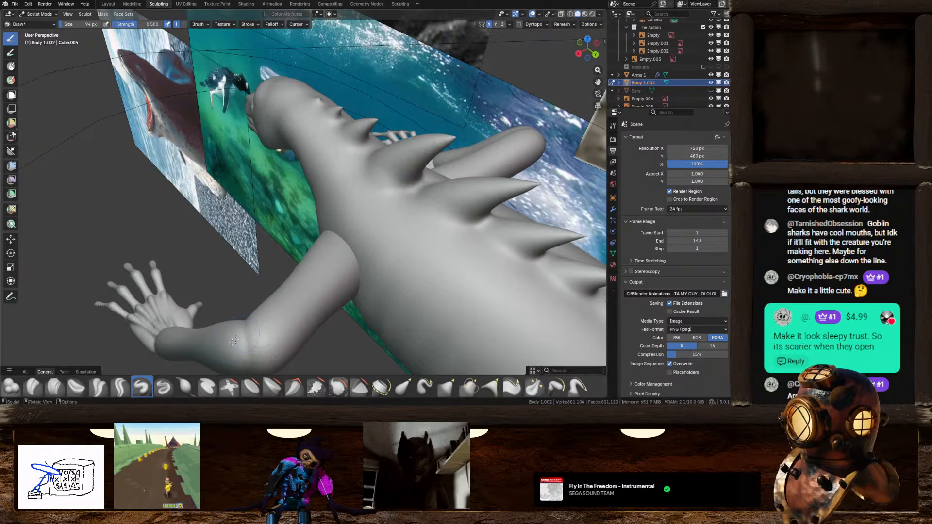
pyautogui.click(207, 387)
pyautogui.moveTo(343, 188)
pyautogui.mouseDown()
pyautogui.moveTo(375, 228)
pyautogui.moveTo(350, 190)
pyautogui.mouseUp()
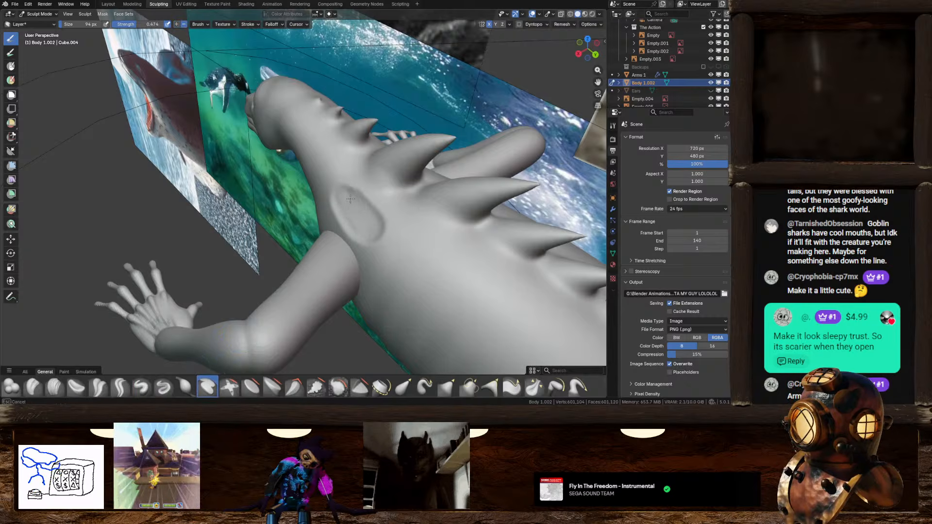
pyautogui.hotkey('ctrl', 'z')
# Reverse the Layer brush direction and build up a shoulder blade on the back above each arm at strength 0.474
pyautogui.click(178, 25)
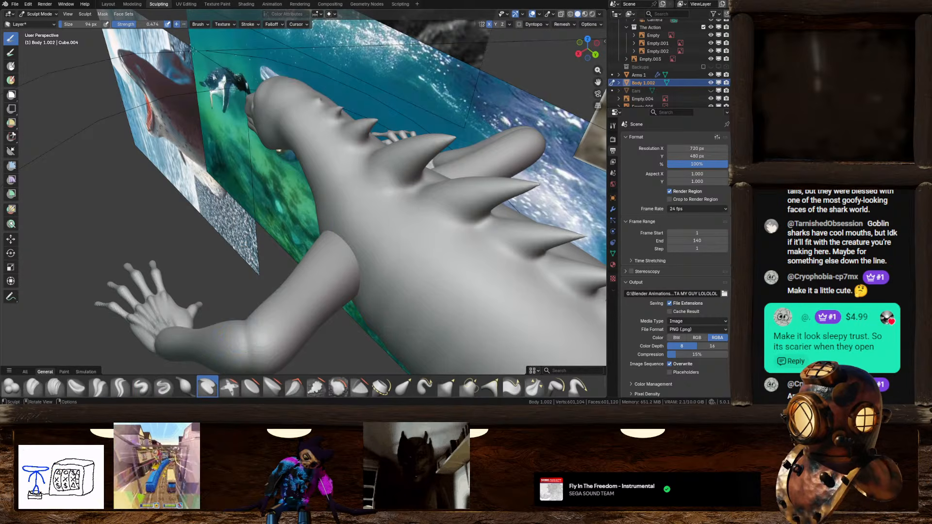
pyautogui.scroll(-3, 321, 204)
pyautogui.moveTo(320, 203); pyautogui.dragTo(353, 227)
pyautogui.scroll(2, 353, 227)
pyautogui.moveTo(353, 227)
pyautogui.mouseDown(button='middle')
pyautogui.moveTo(376, 218)
pyautogui.moveTo(384, 232)
pyautogui.mouseUp(button='middle')
pyautogui.moveTo(351, 166); pyautogui.dragTo(374, 207)
pyautogui.moveTo(374, 210)
pyautogui.mouseDown(button='middle')
pyautogui.moveTo(309, 199)
pyautogui.moveTo(468, 206)
pyautogui.moveTo(407, 213)
pyautogui.moveTo(356, 204)
pyautogui.moveTo(368, 215)
pyautogui.moveTo(283, 187)
pyautogui.mouseUp(button='middle')
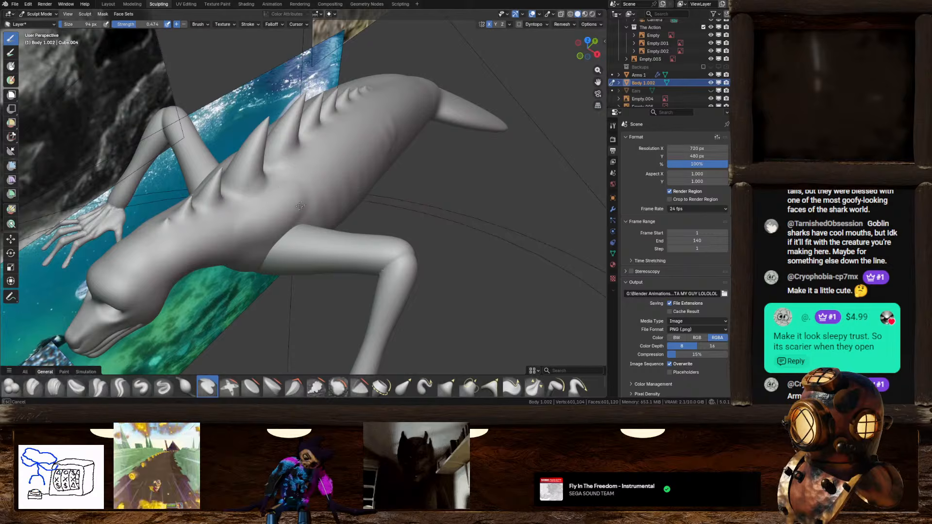
pyautogui.moveTo(253, 233); pyautogui.dragTo(254, 232, button='middle')
pyautogui.moveTo(303, 191)
pyautogui.mouseDown(button='middle')
pyautogui.moveTo(291, 218)
pyautogui.moveTo(291, 189)
pyautogui.mouseUp(button='middle')
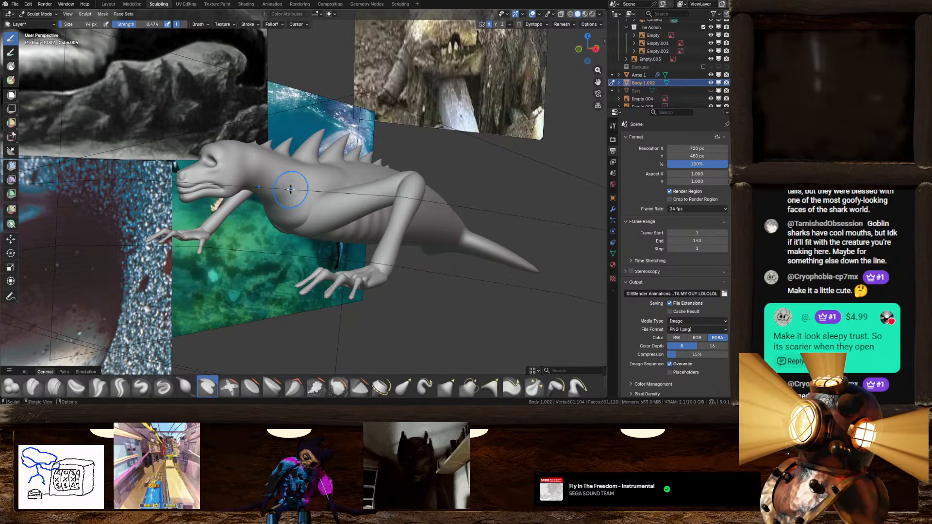
# Show the Ears object and scale both ears by about 1.17 in Edit Mode from the front view
pyautogui.click(710, 90)
pyautogui.moveTo(365, 175); pyautogui.dragTo(417, 223, button='middle')
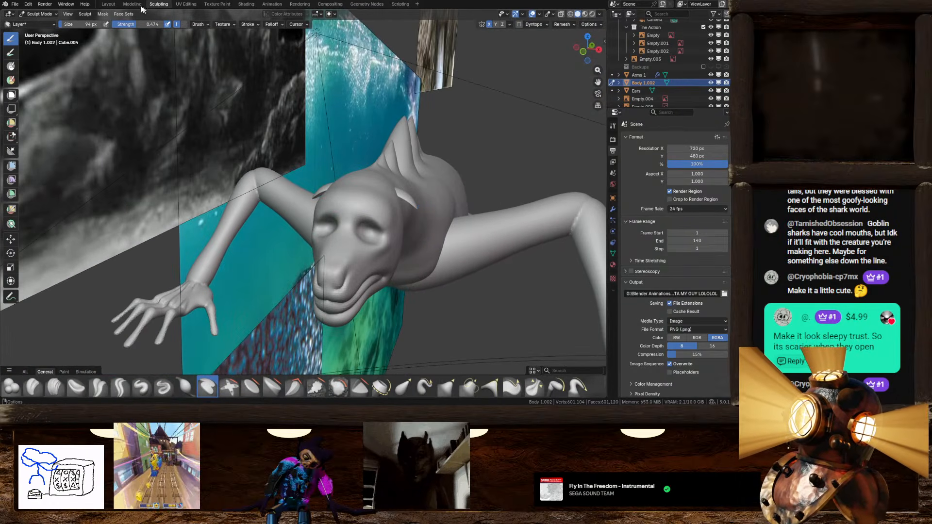
pyautogui.click(113, 4)
pyautogui.click(424, 141)
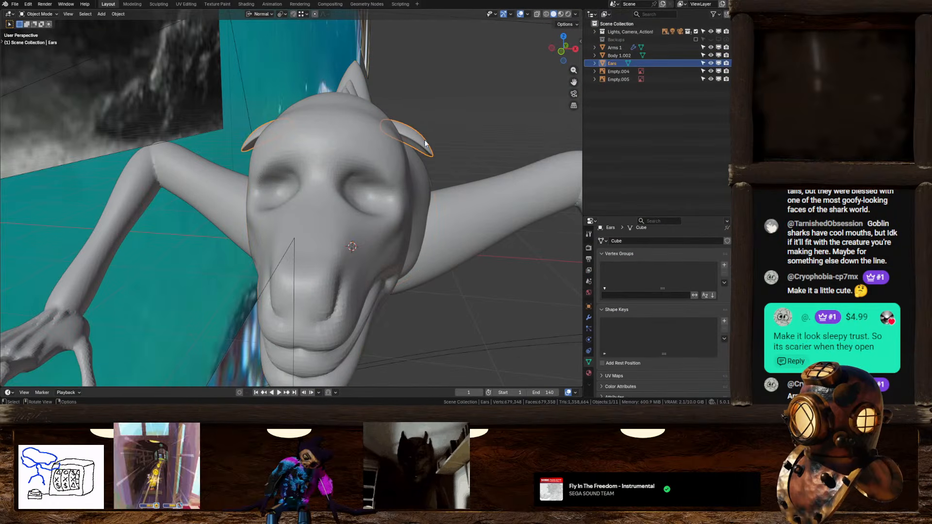
pyautogui.click(561, 49)
pyautogui.scroll(-6, 436, 147)
pyautogui.press('Tab')
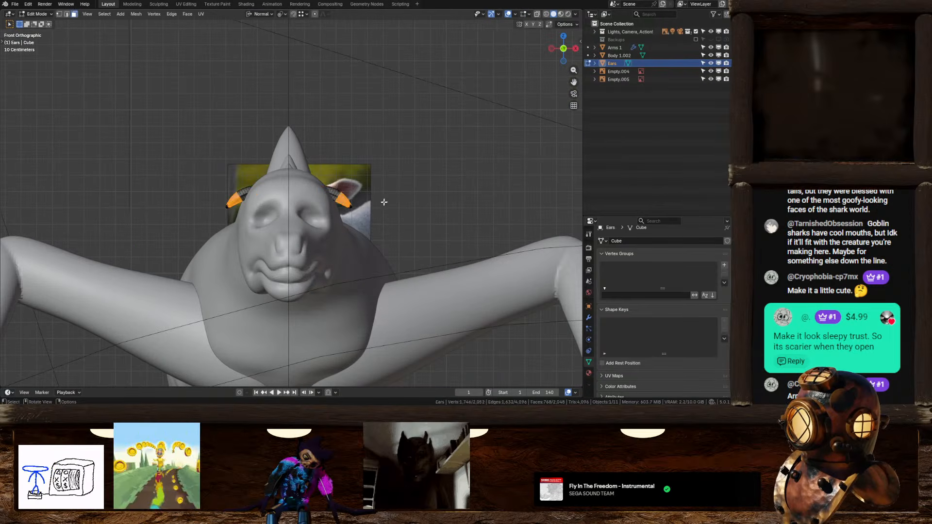
pyautogui.press('a')
pyautogui.press('s')
pyautogui.click(386, 208)
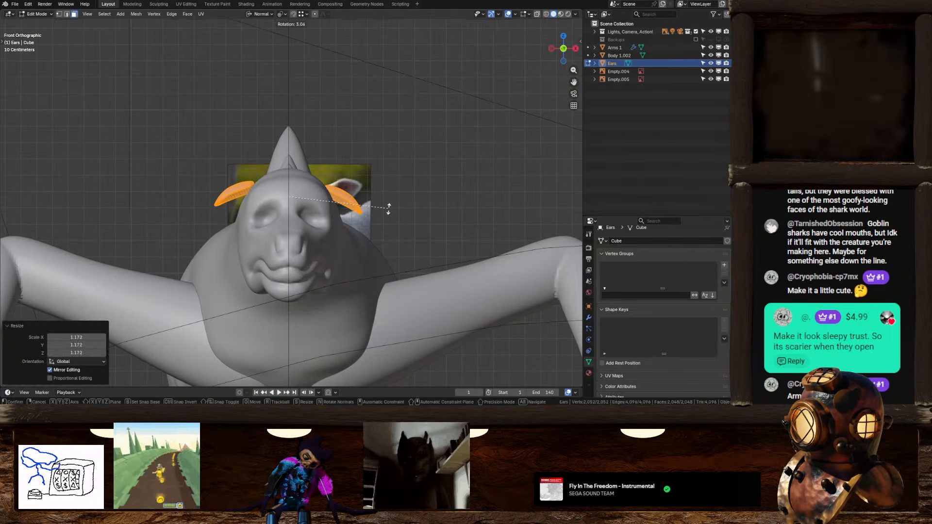
# Select one whole ear, set up mirrored editing, rotate the ears 21.1° and move them in against the head
pyautogui.click(342, 197)
pyautogui.press('l')
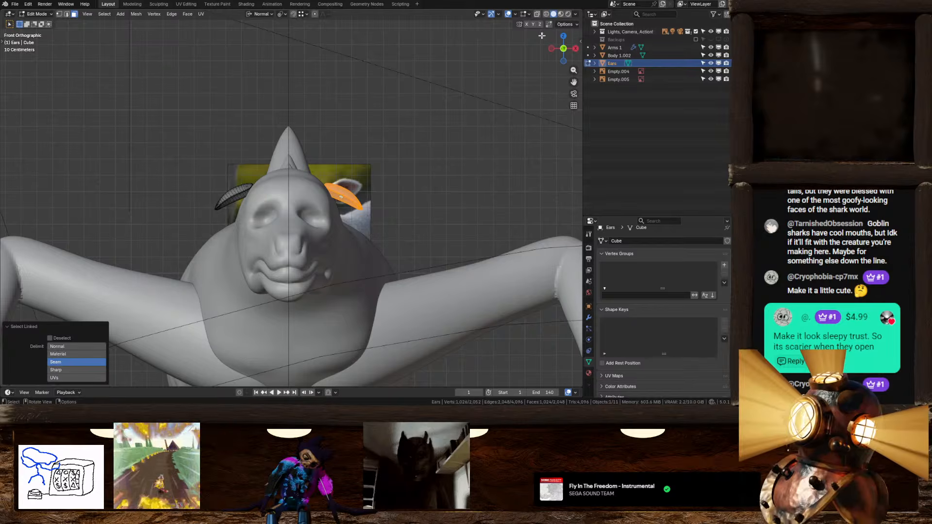
pyautogui.click(527, 25)
pyautogui.press('g')
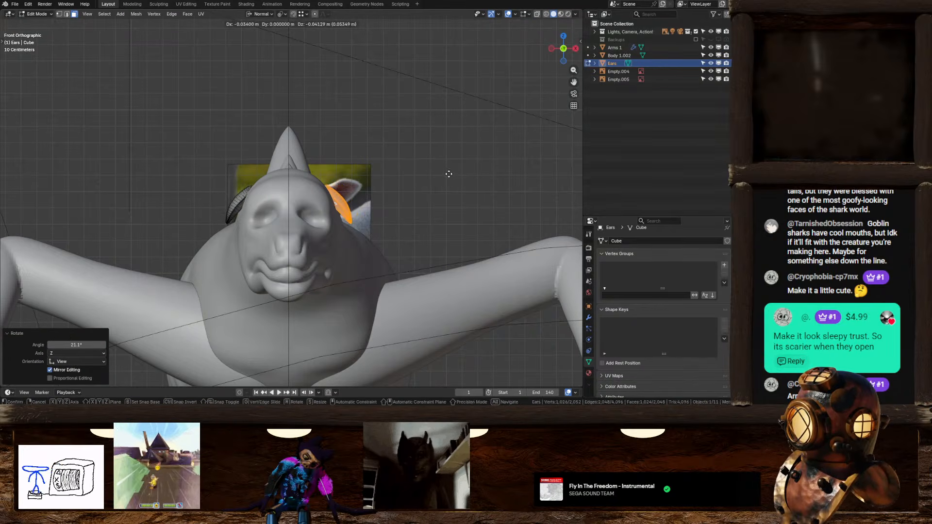
pyautogui.click(449, 174)
pyautogui.press('Tab')
# Rotate the ears -10.7° in the side view and move them about -0.061 m in Y and 0.029 m in Z
pyautogui.moveTo(448, 174); pyautogui.dragTo(357, 221, button='middle')
pyautogui.click(566, 55)
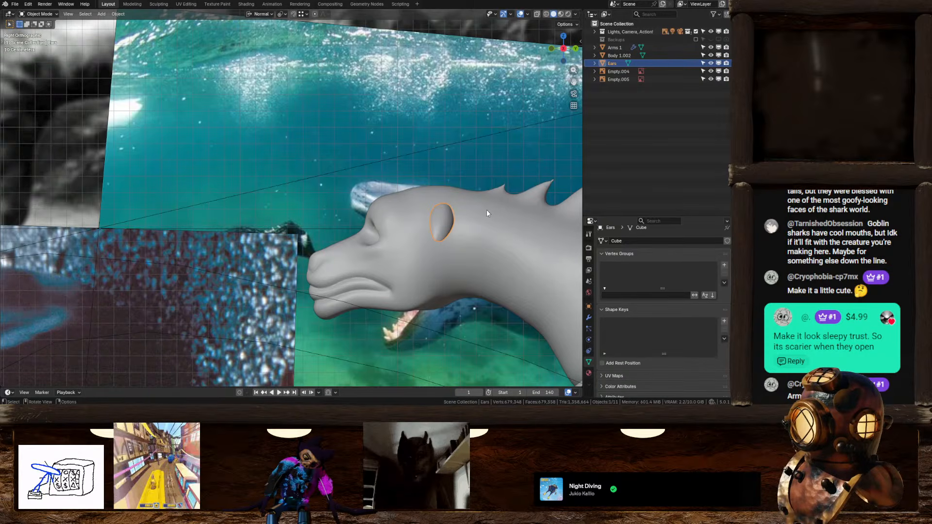
pyautogui.press('Tab')
pyautogui.press('r')
pyautogui.click(493, 238)
pyautogui.press('g')
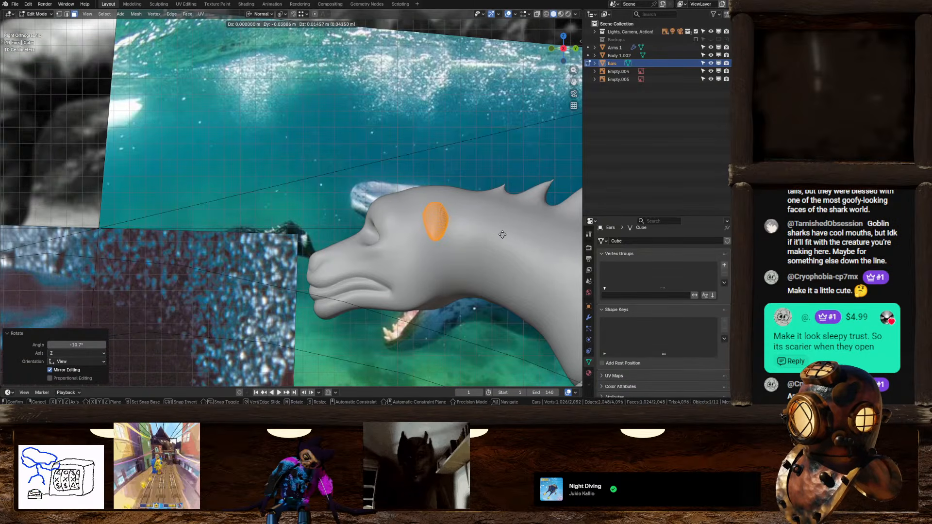
pyautogui.click(499, 232)
pyautogui.moveTo(413, 223); pyautogui.dragTo(515, 208, button='middle')
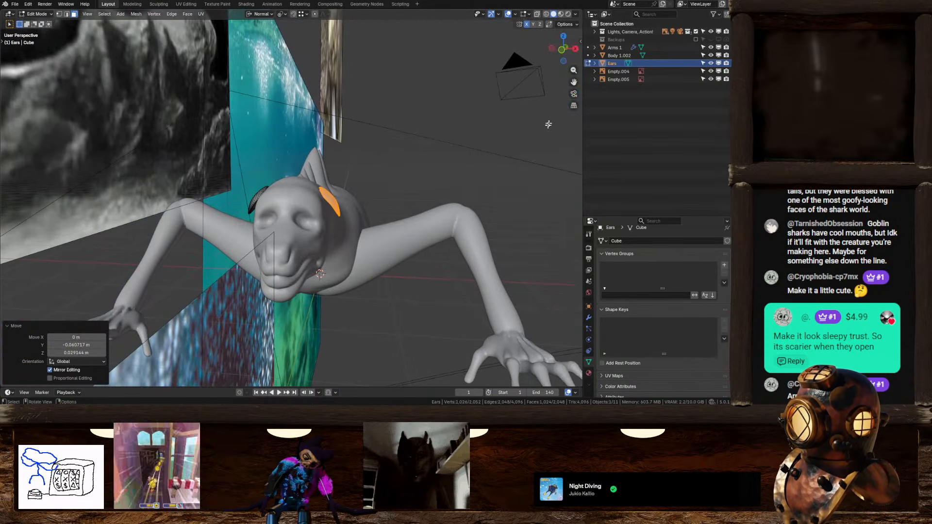
# Move the mirrored ears slightly inward and down against the skull in the front view
pyautogui.click(566, 51)
pyautogui.press('g')
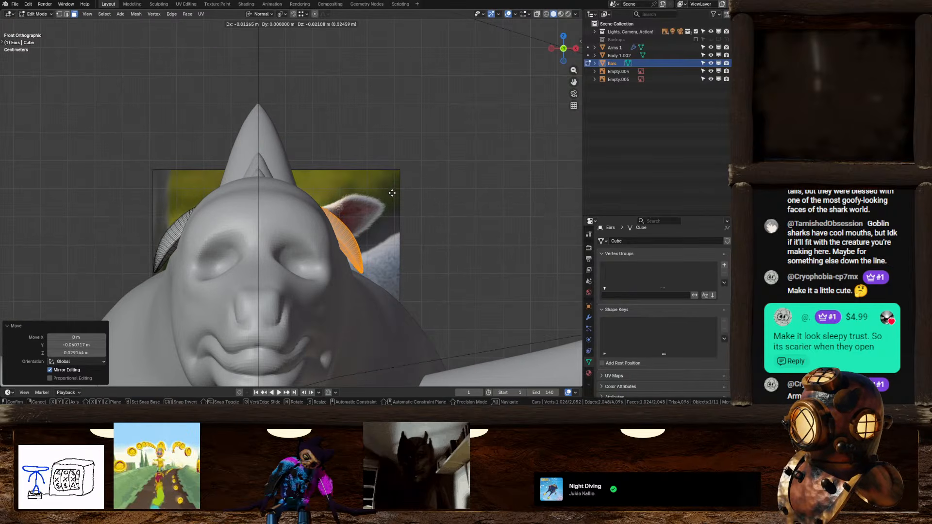
pyautogui.click(392, 193)
pyautogui.press('Tab')
pyautogui.moveTo(392, 193); pyautogui.dragTo(377, 224, button='middle')
# Hide the Ears object and save the file with the body selected
pyautogui.moveTo(490, 80); pyautogui.dragTo(413, 210, button='middle')
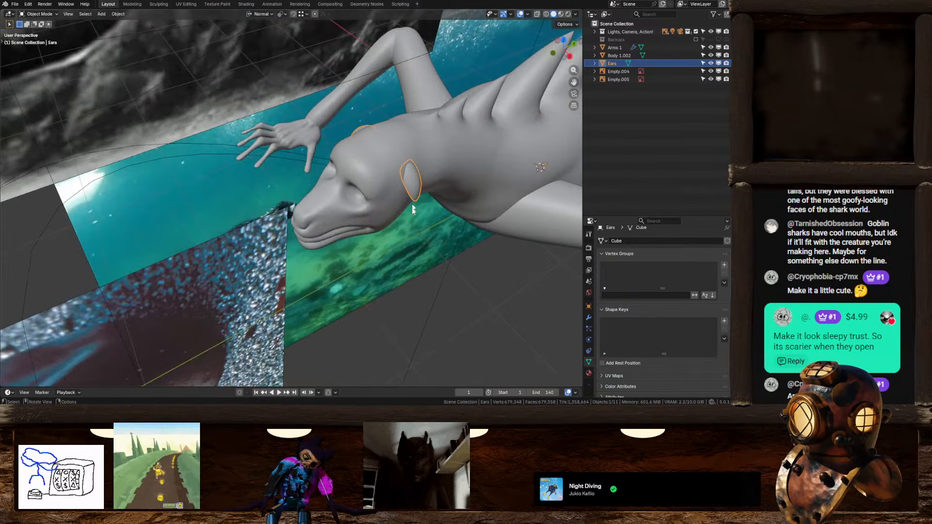
pyautogui.click(436, 304)
pyautogui.click(471, 309)
pyautogui.moveTo(471, 308); pyautogui.dragTo(542, 184, button='middle')
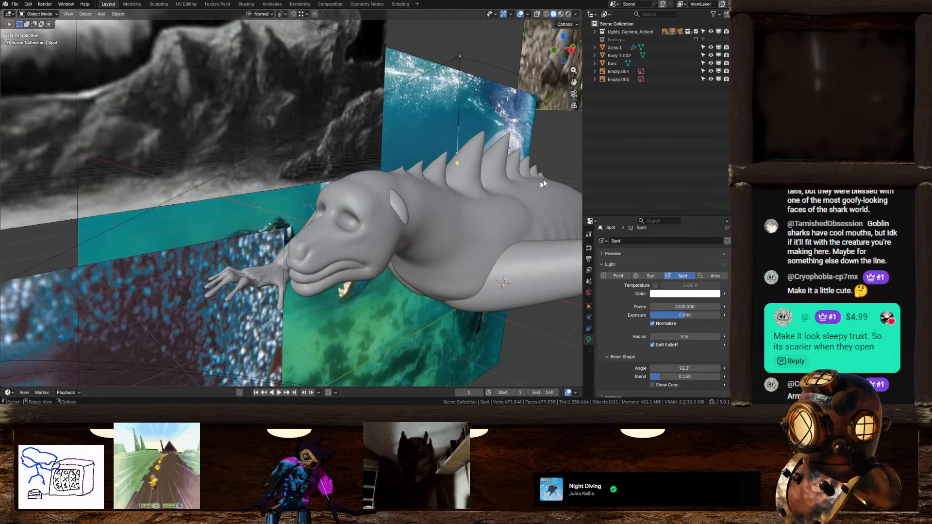
pyautogui.click(711, 63)
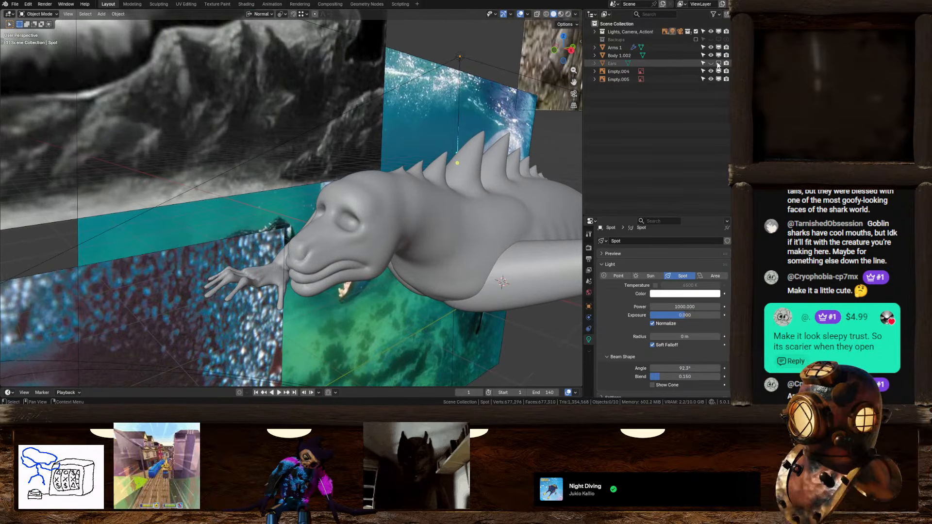
pyautogui.moveTo(501, 171); pyautogui.dragTo(379, 240, button='middle')
pyautogui.click(377, 230)
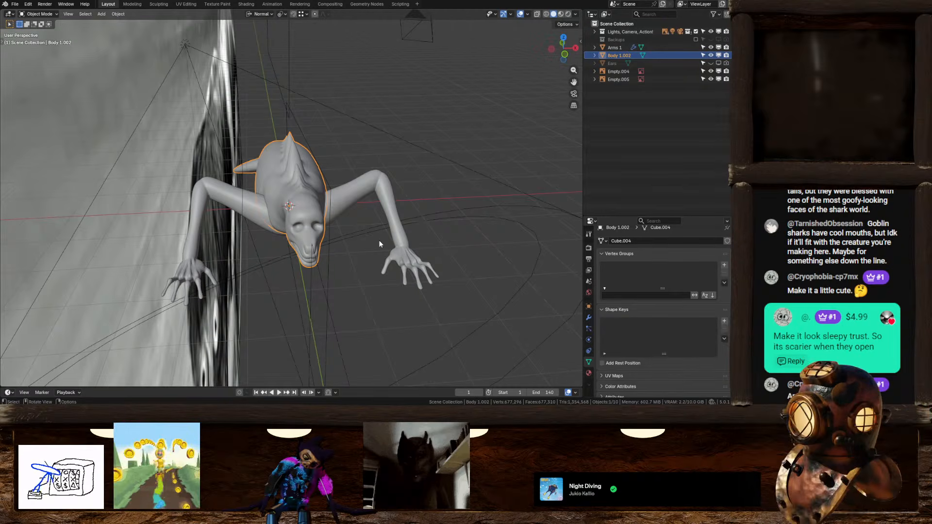
pyautogui.moveTo(380, 244); pyautogui.dragTo(318, 253, button='middle')
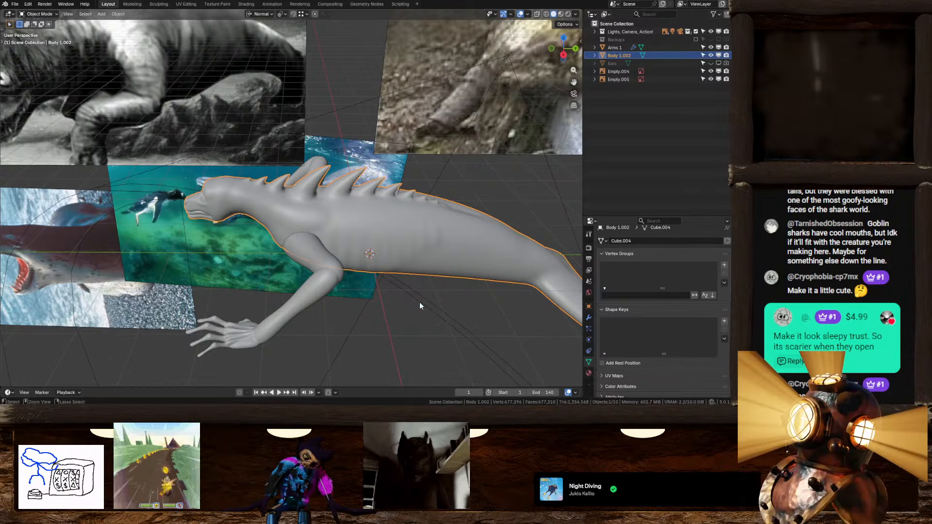
pyautogui.hotkey('ctrl', 's')
# Compare the whole creature with the reference images from several angles and save Cryptids.blend again
pyautogui.moveTo(421, 306); pyautogui.dragTo(386, 217, button='middle')
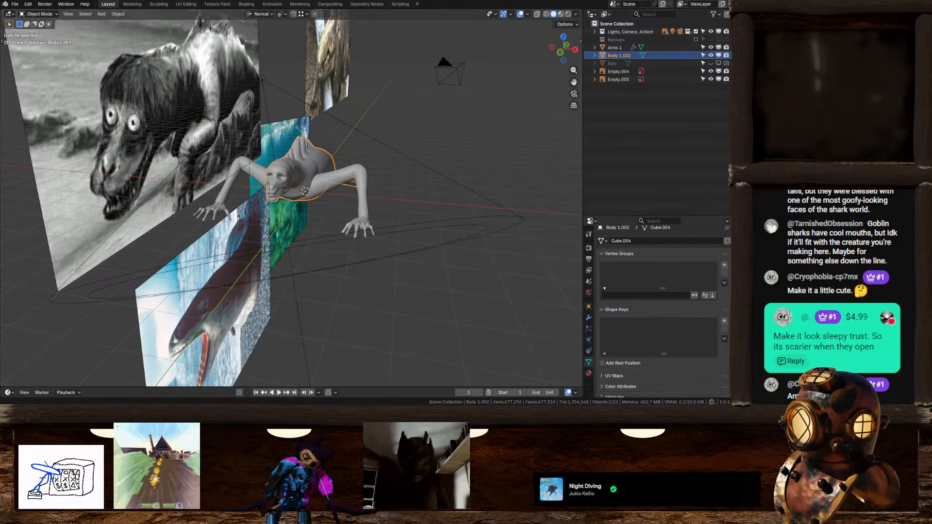
pyautogui.moveTo(415, 178); pyautogui.dragTo(369, 181, button='middle')
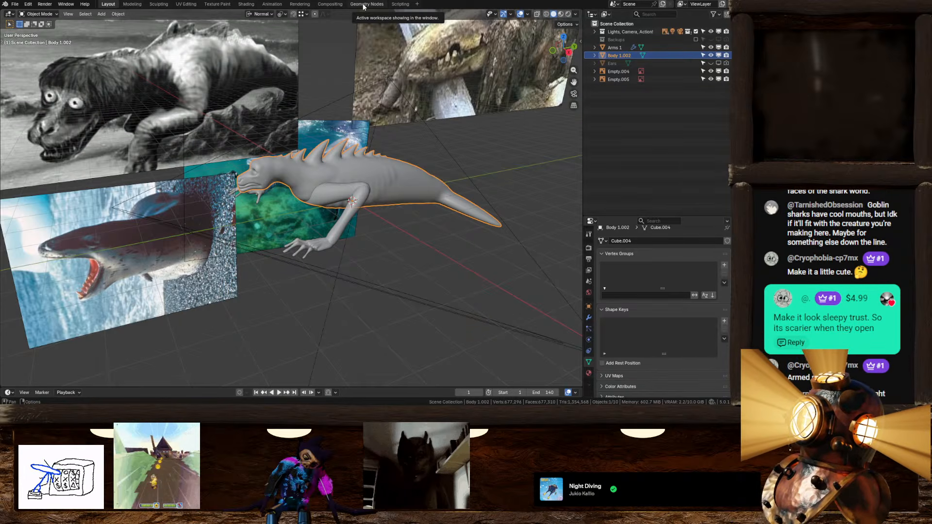
pyautogui.moveTo(365, 202); pyautogui.dragTo(402, 232, button='middle')
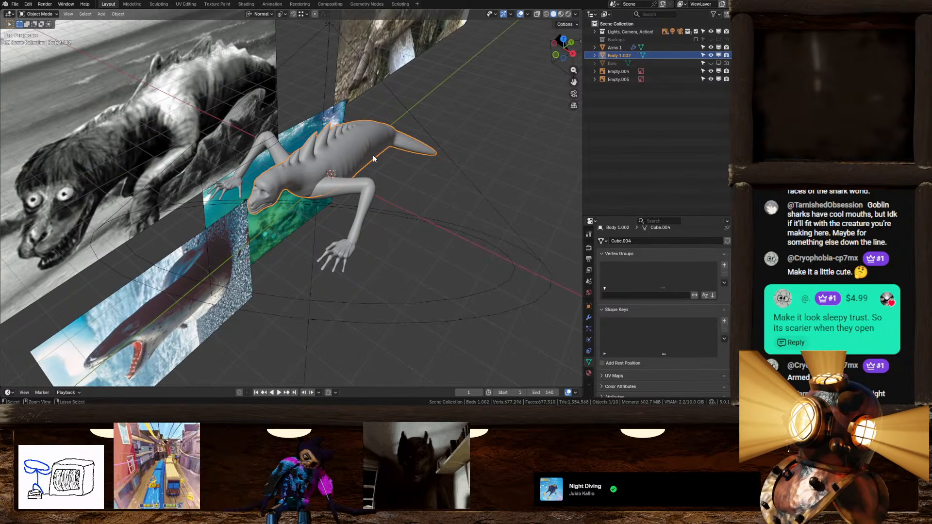
pyautogui.hotkey('ctrl', 's')
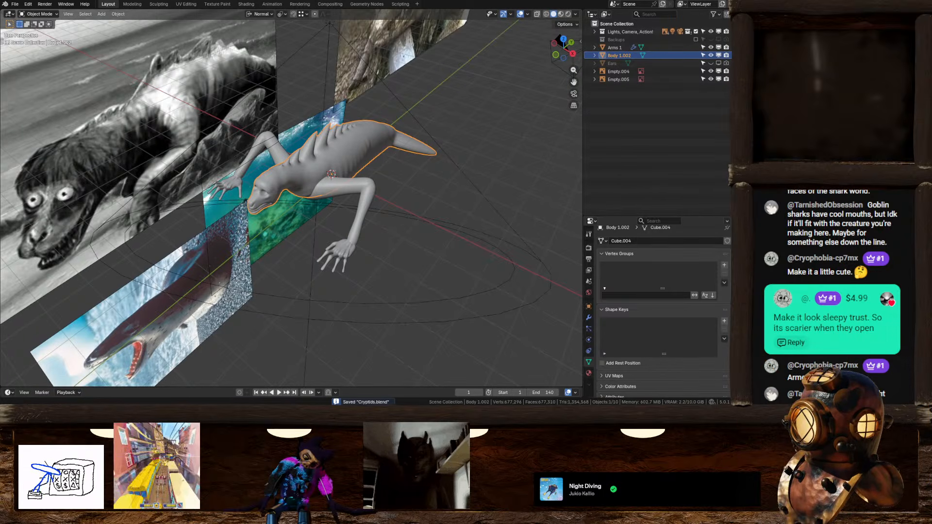